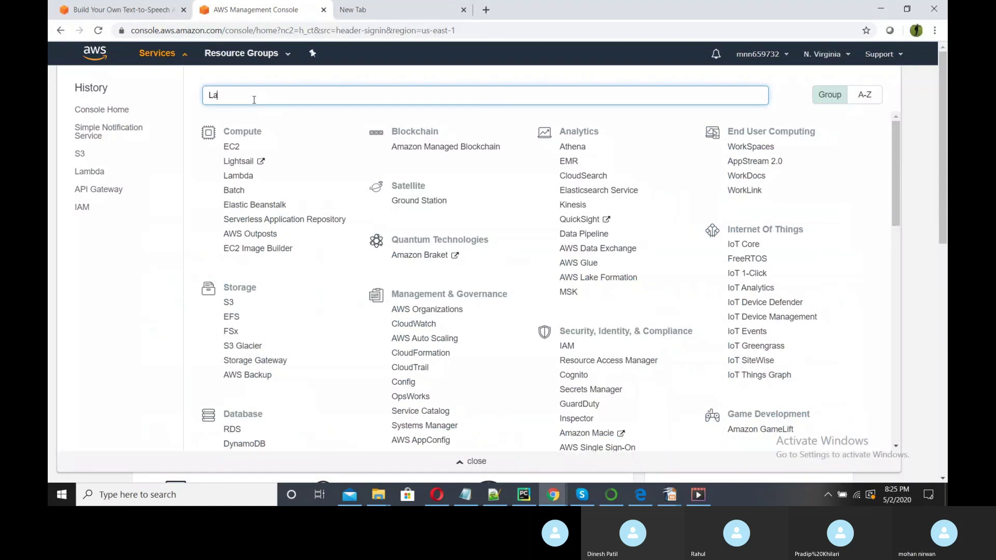
Find the Lambda service in the console and start creating a new function.
text(m)
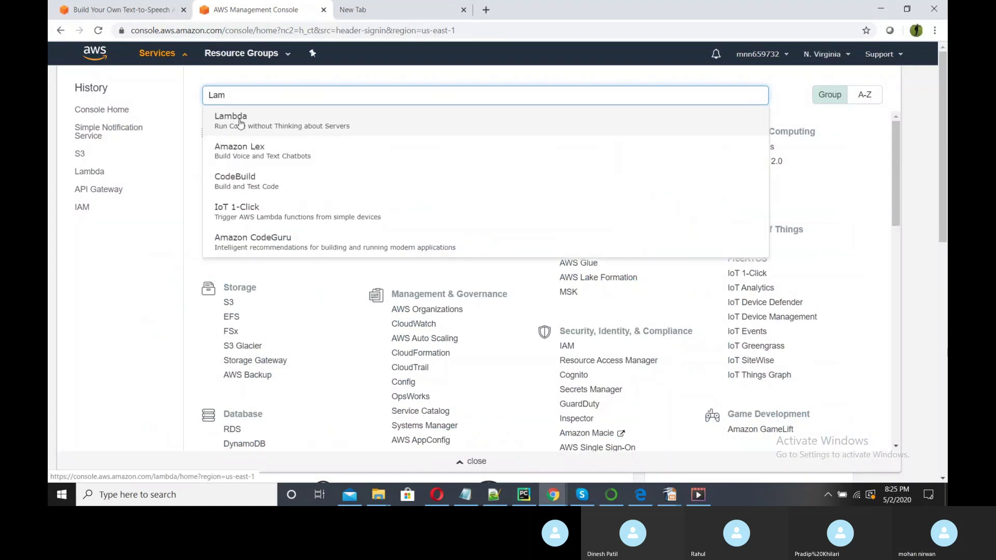
click(241, 124)
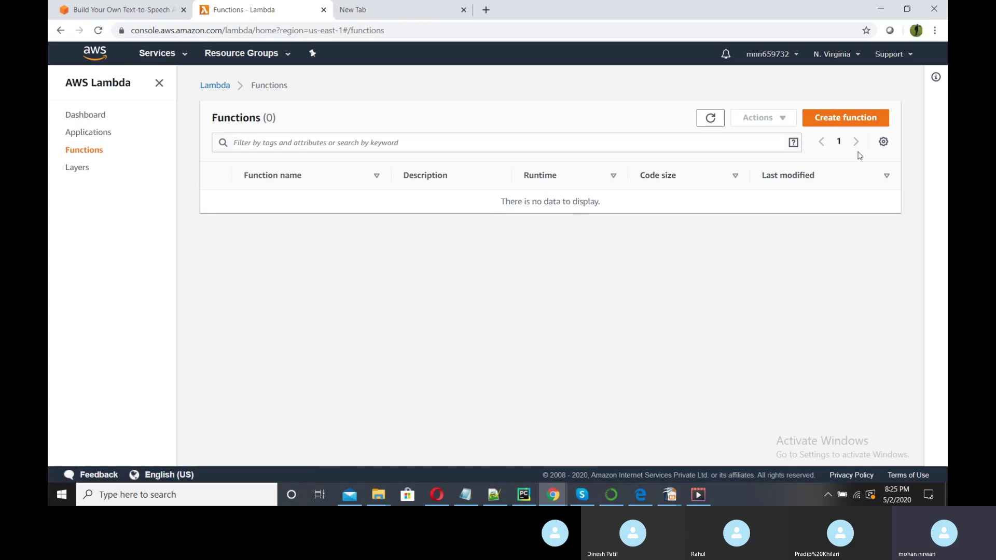
click(842, 116)
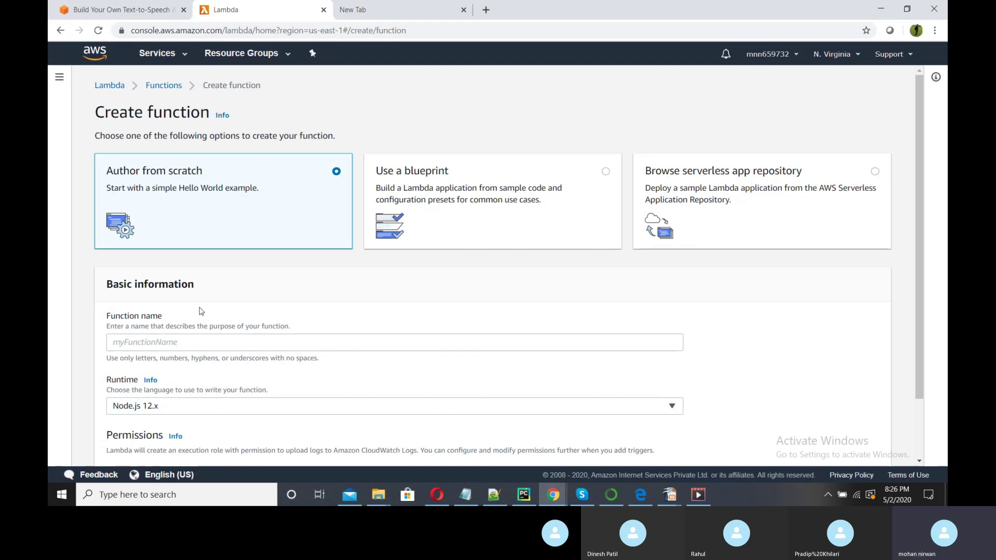
Name the new function Test in its basic information.
scroll(183, 218, down, 2)
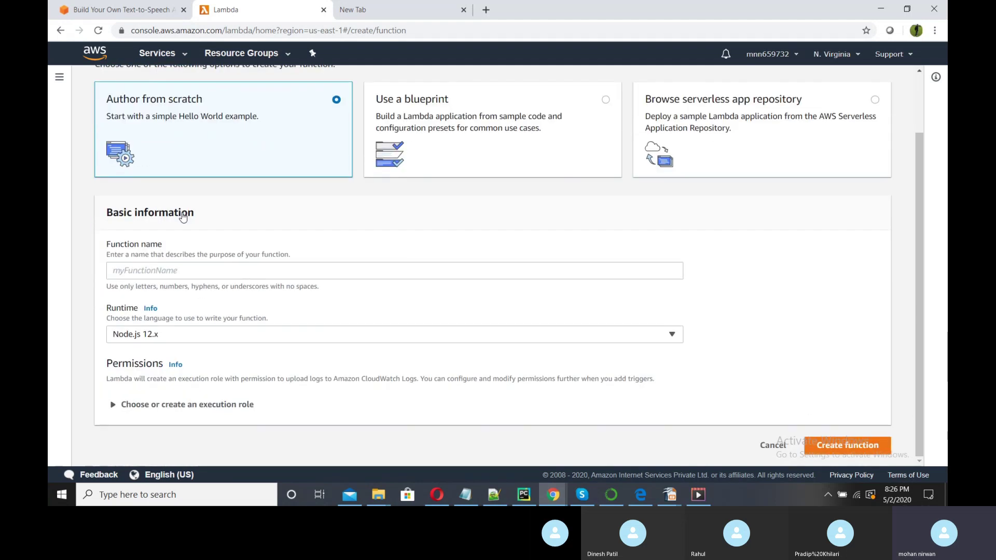
click(210, 265)
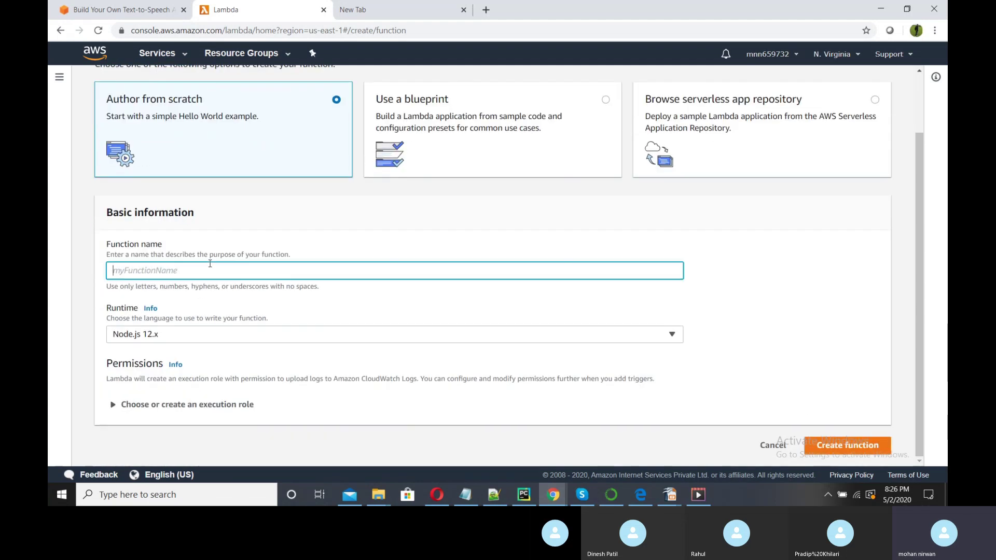
text(Test)
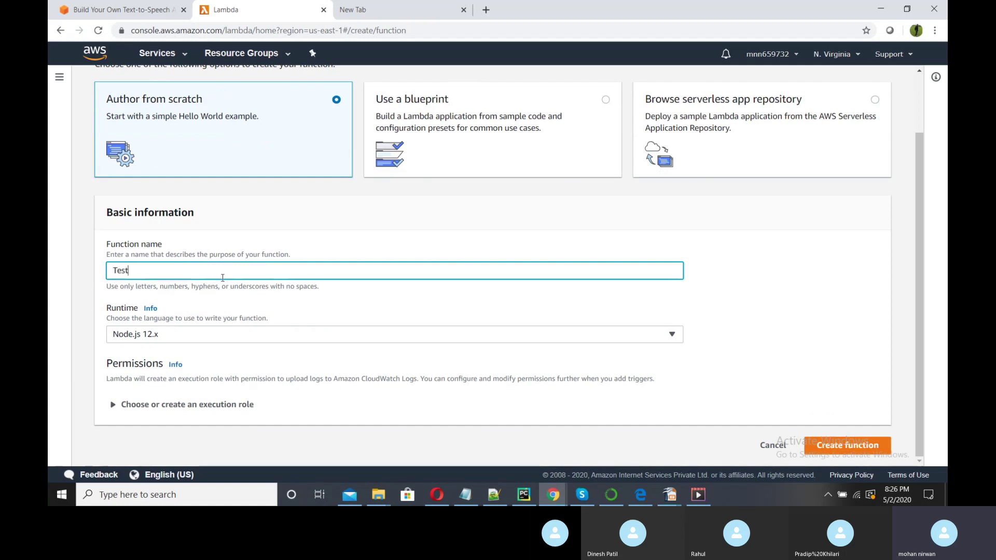
Review the supported runtimes and set the function's runtime to Python 2.7.
click(210, 337)
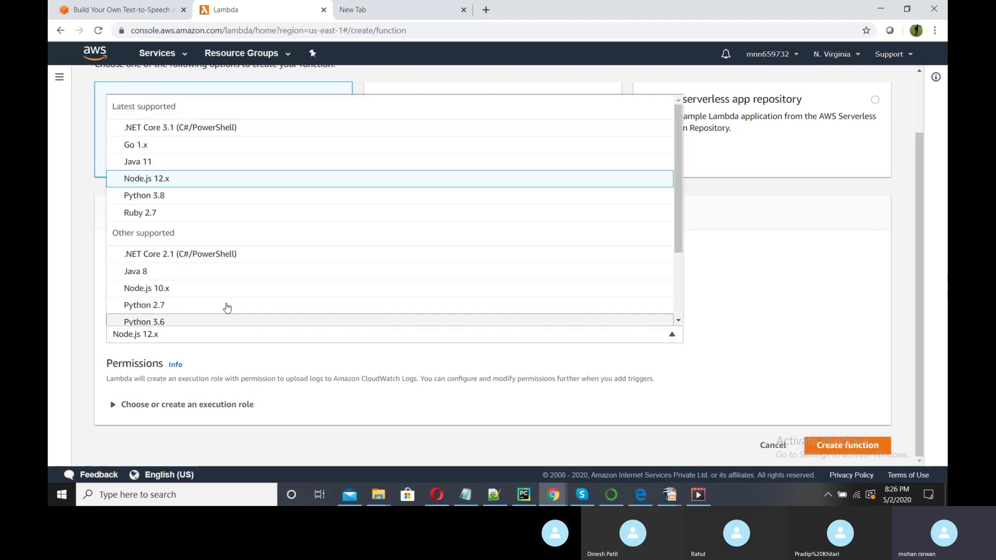
scroll(234, 290, up, 2)
drag(680, 297, 680, 256)
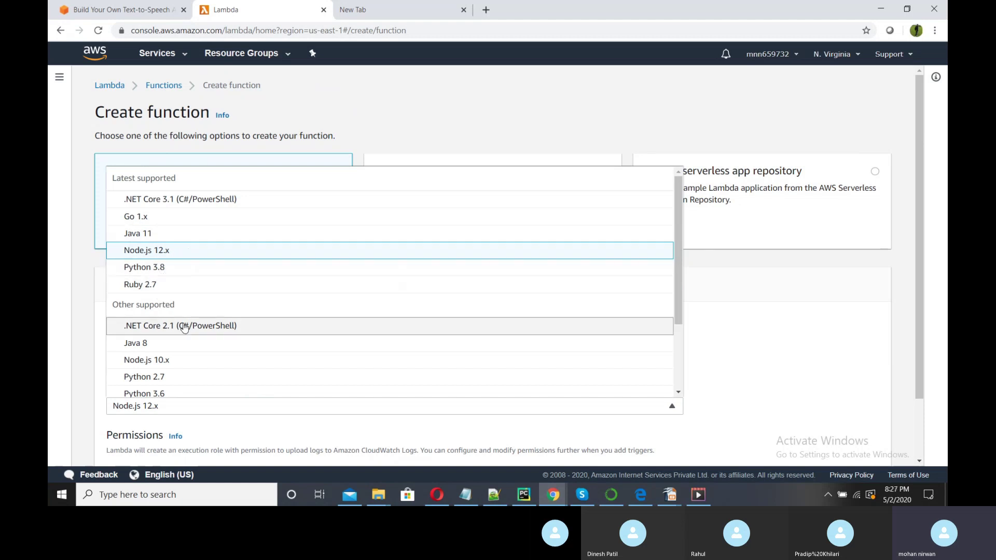
scroll(185, 325, down, 2)
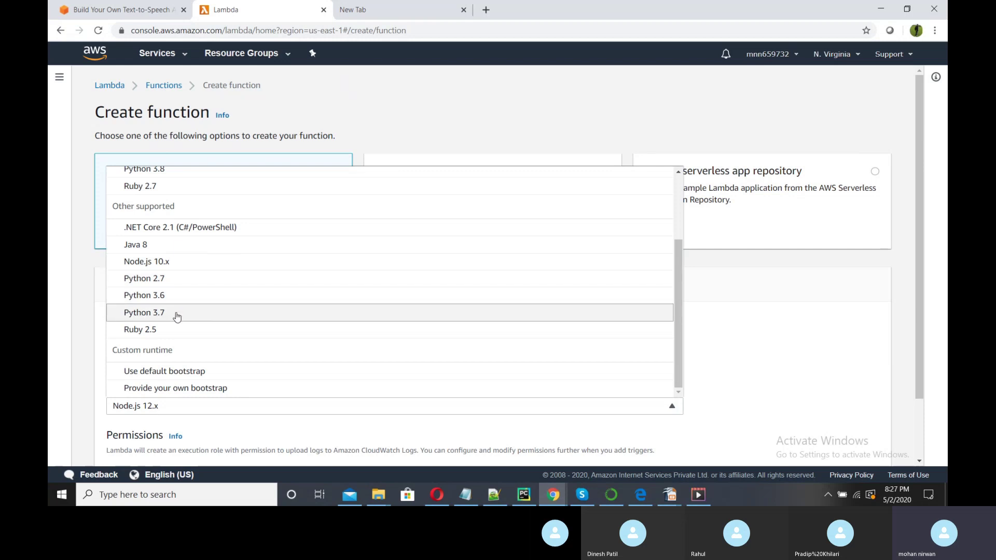
scroll(233, 327, down, 2)
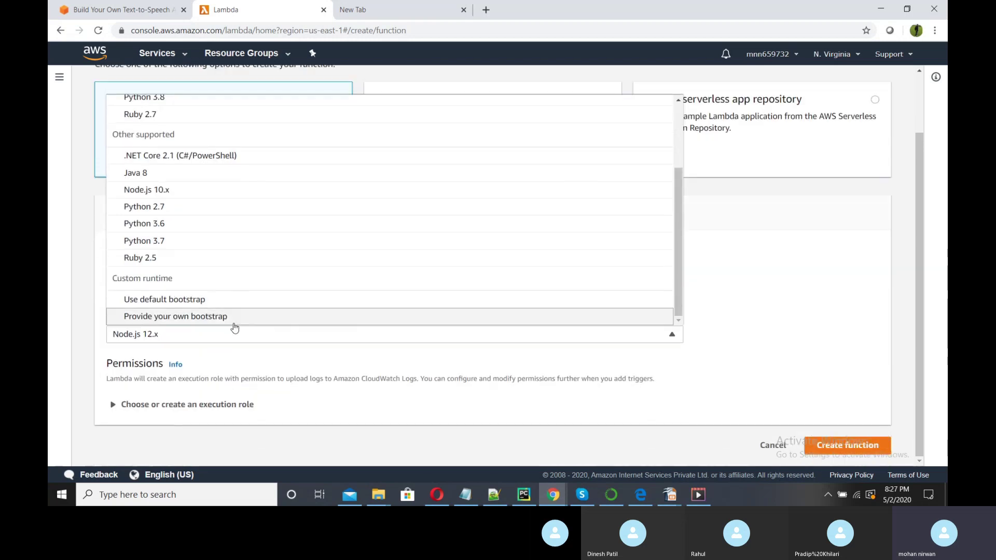
scroll(260, 299, up, 1)
scroll(261, 298, up, 2)
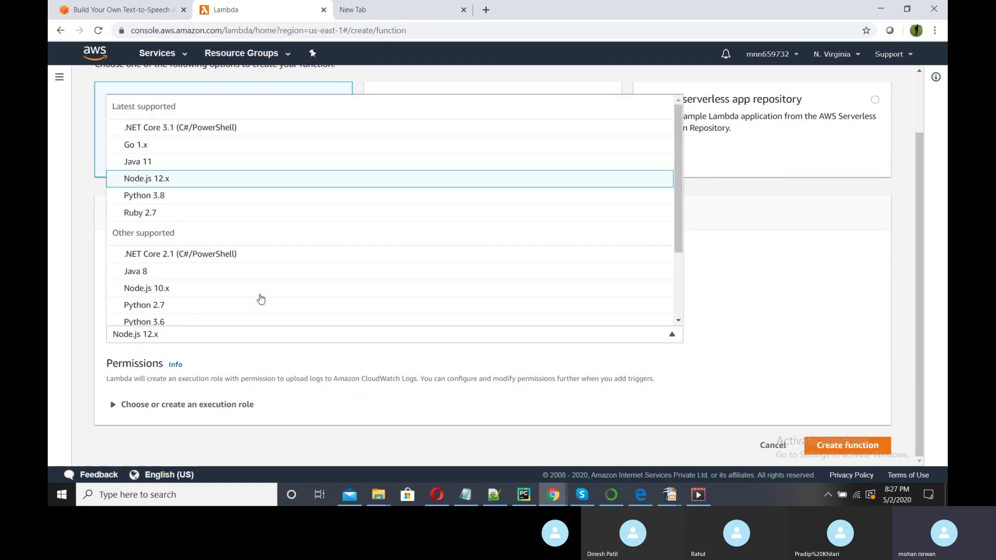
scroll(218, 297, down, 2)
scroll(218, 297, down, 1)
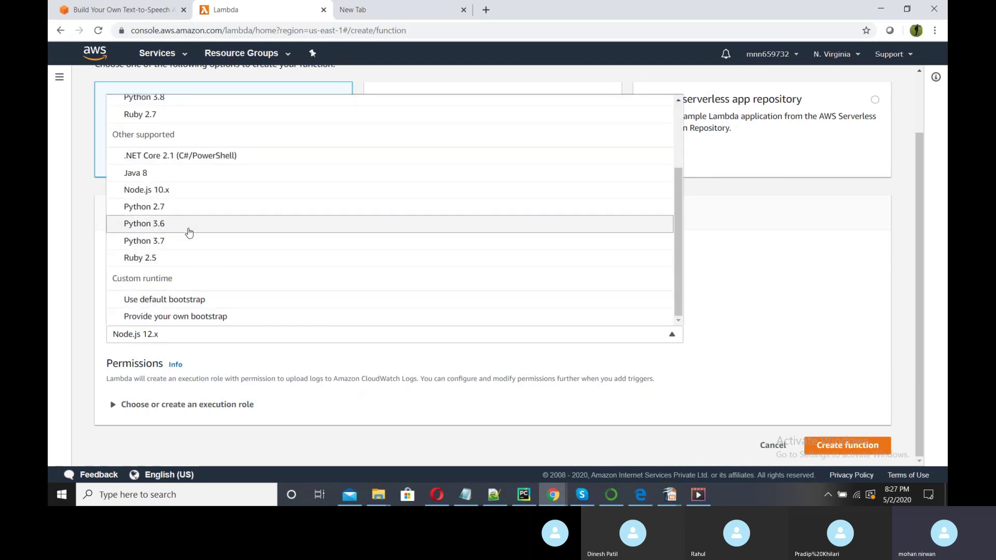
click(189, 210)
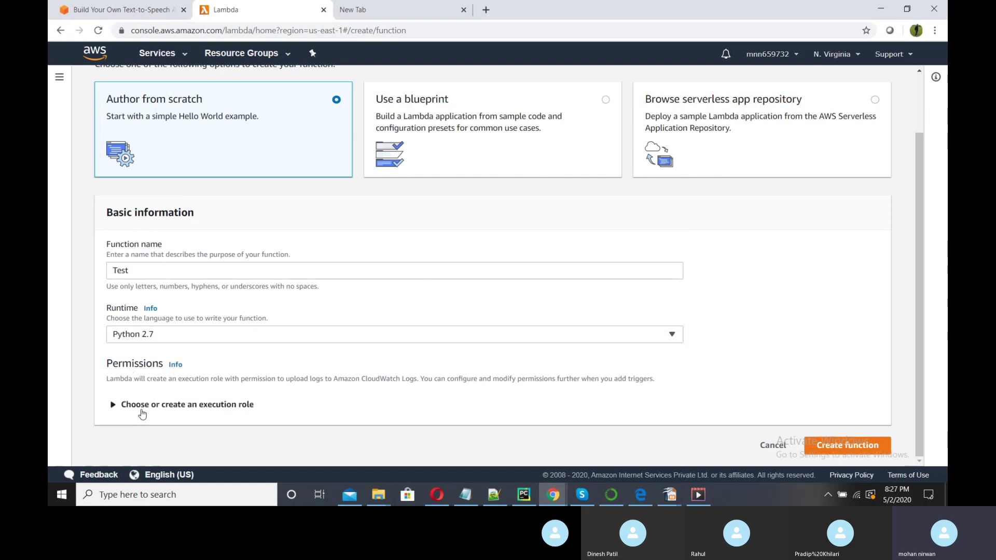
Assign the existing execution role MyLambdaPollyPolicyRole and create the function.
click(116, 405)
scroll(226, 349, down, 3)
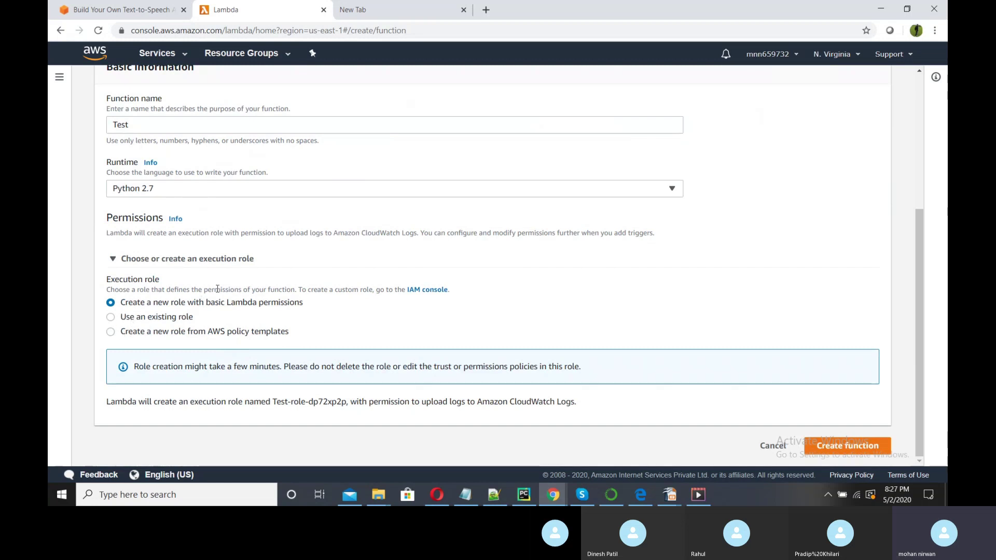
scroll(217, 288, up, 5)
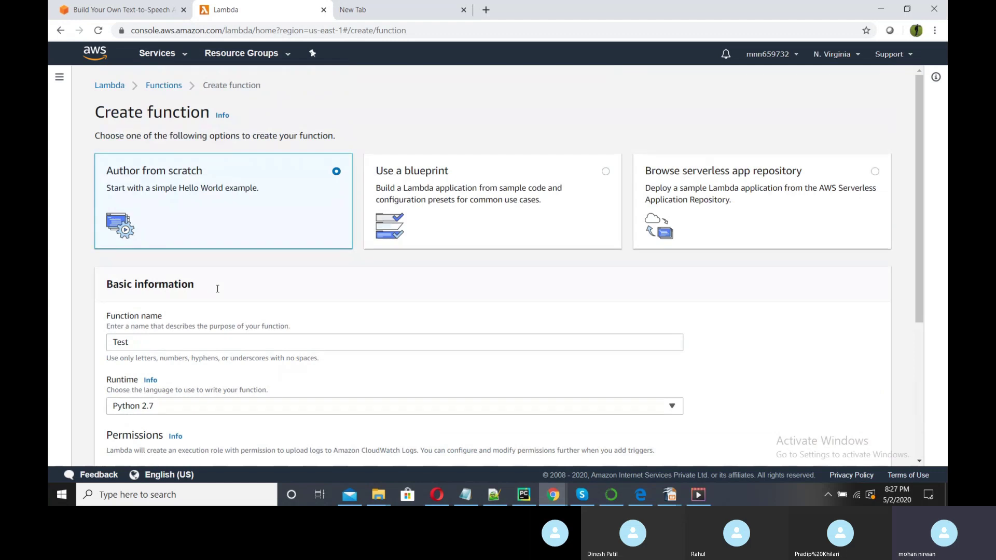
scroll(218, 289, down, 5)
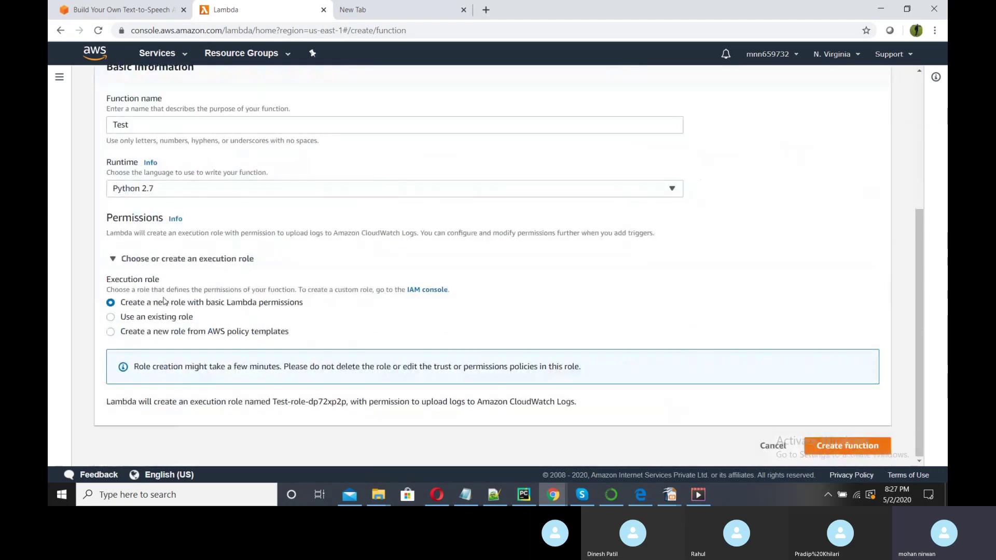
click(111, 317)
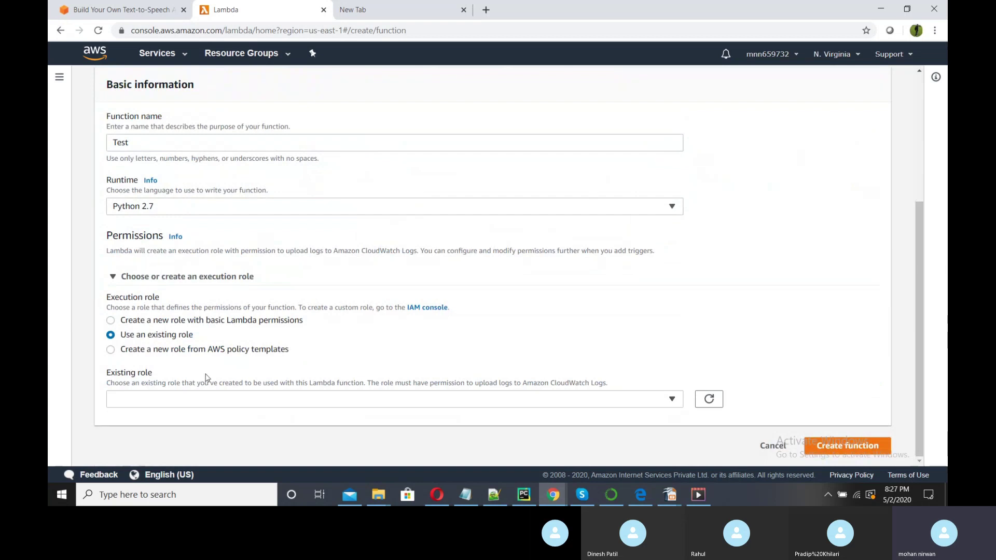
click(611, 406)
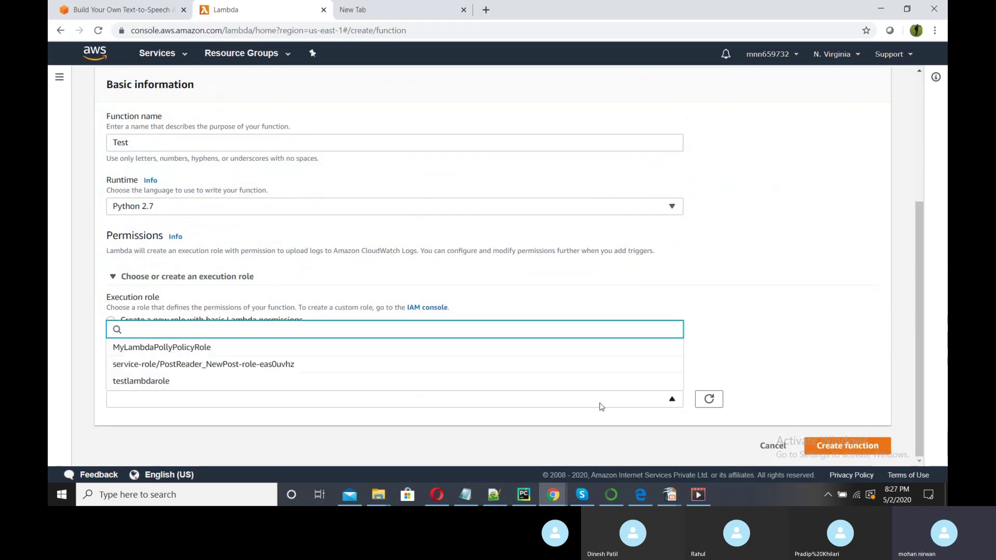
click(199, 348)
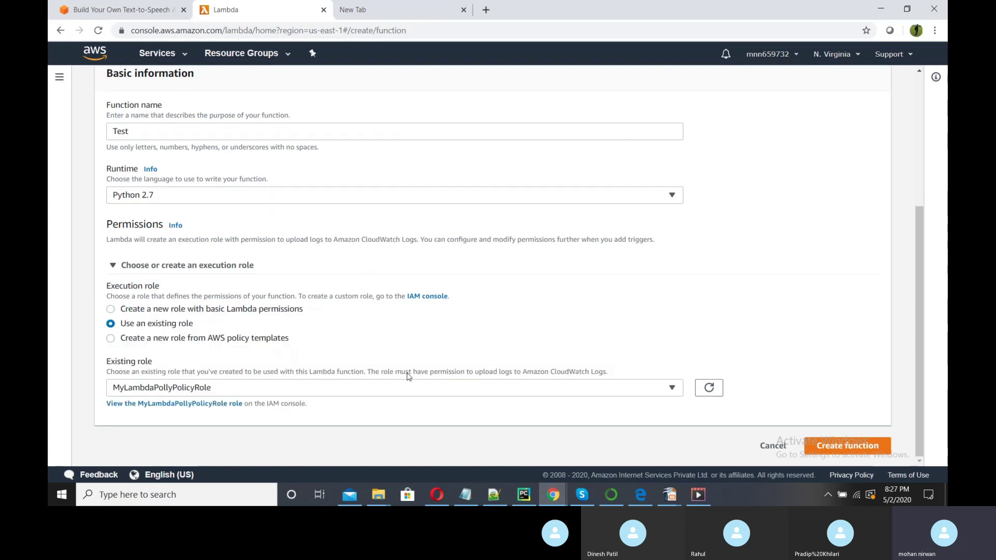
click(825, 449)
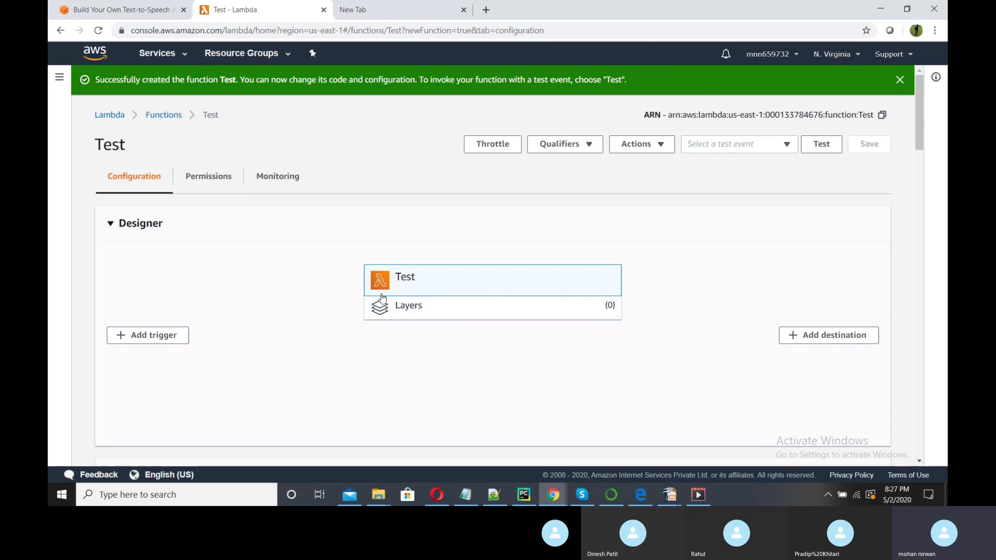
Start adding a trigger to the Test function and browse the available trigger sources.
scroll(471, 364, down, 3)
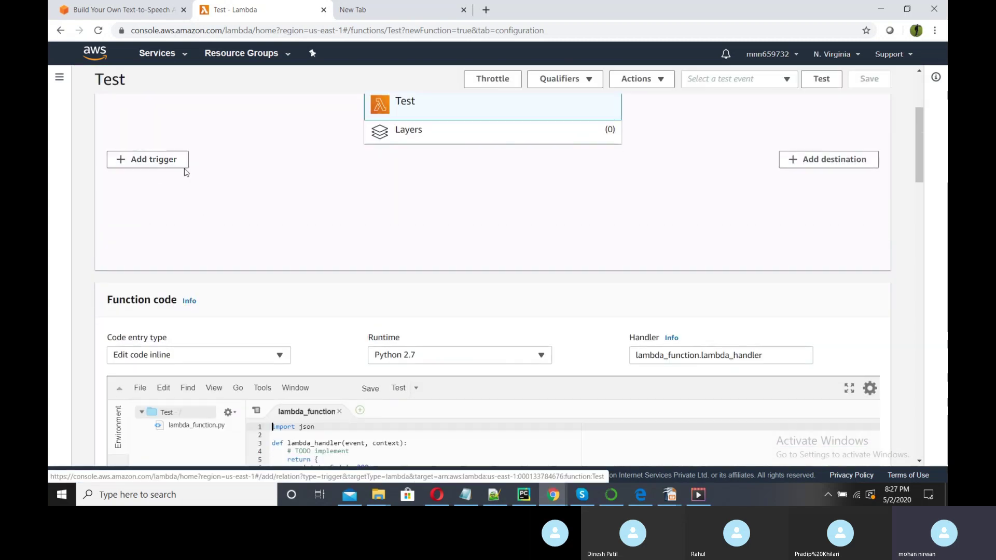
click(167, 165)
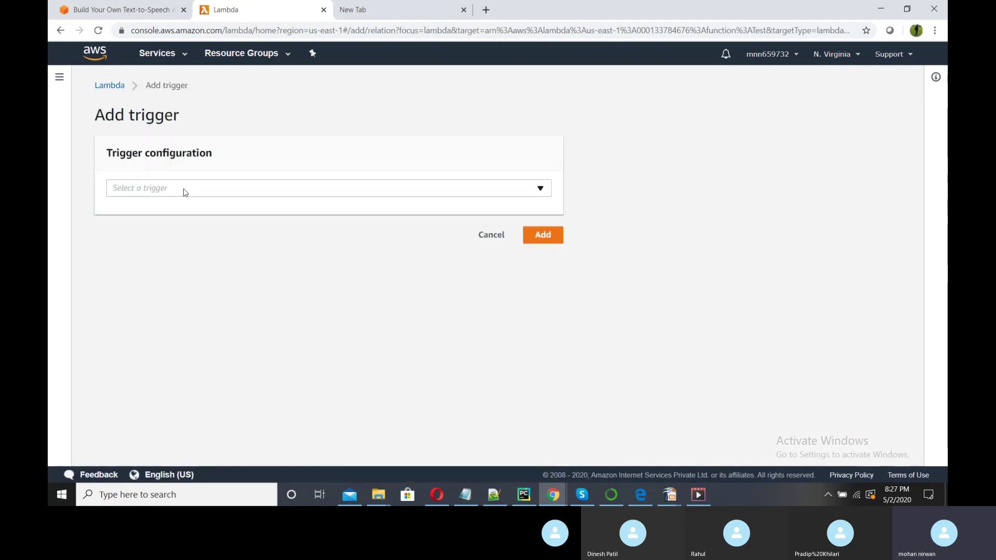
click(183, 191)
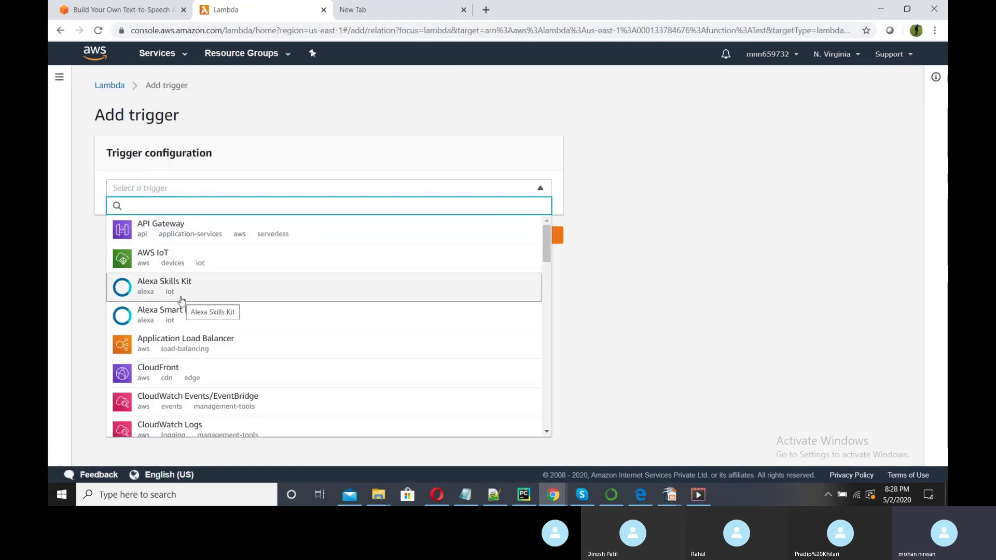
scroll(183, 309, down, 15)
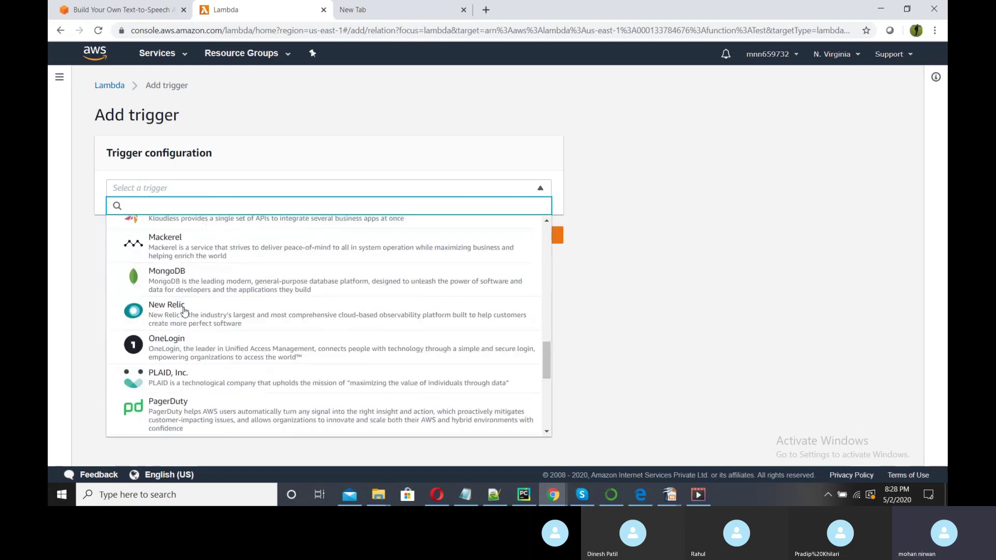
scroll(184, 313, up, 15)
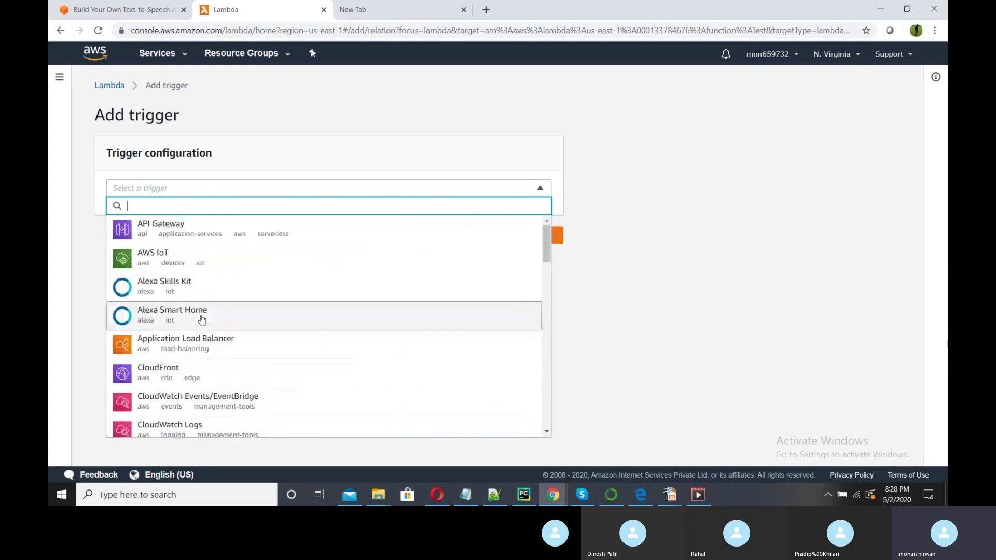
click(230, 188)
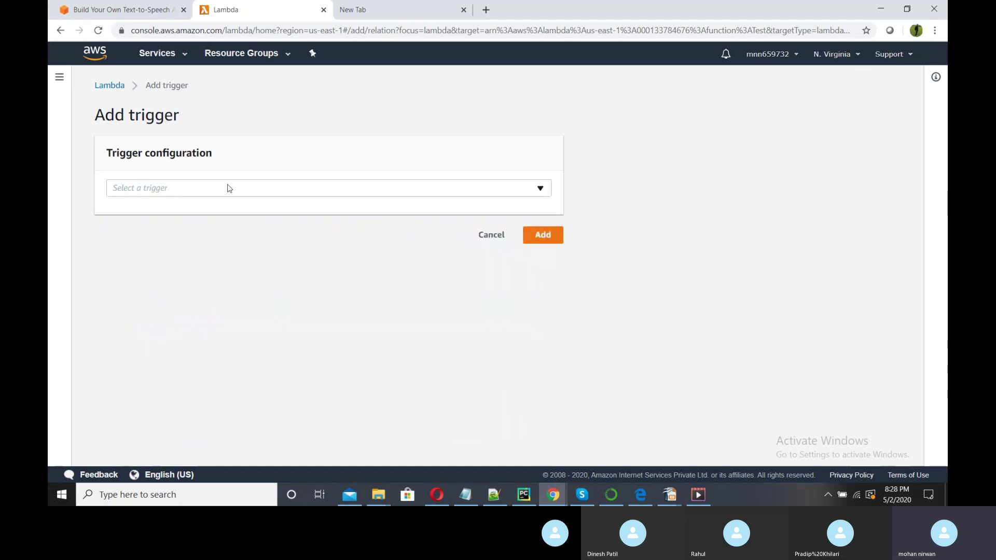
Search the trigger sources for SNX and for EC, clearing each search term.
click(226, 190)
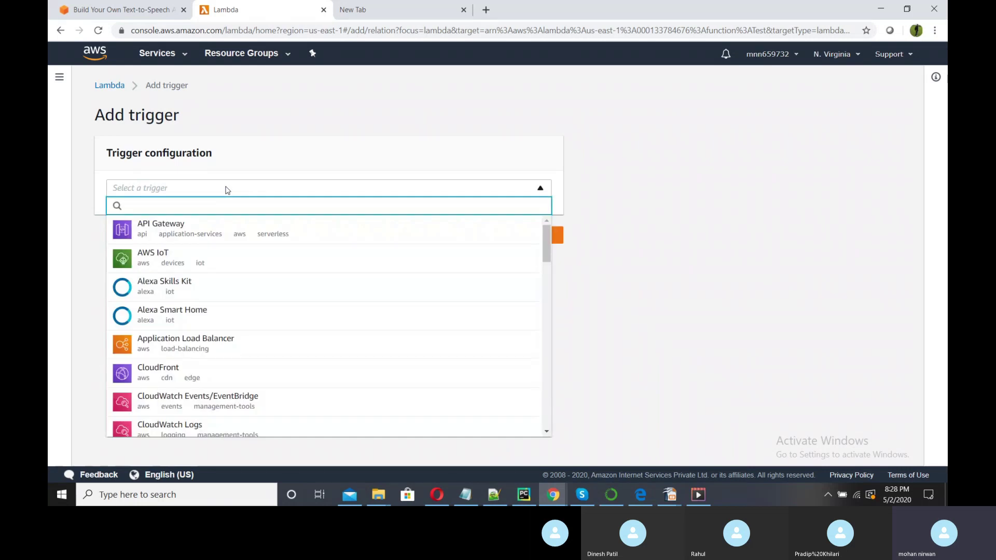
text(SNX)
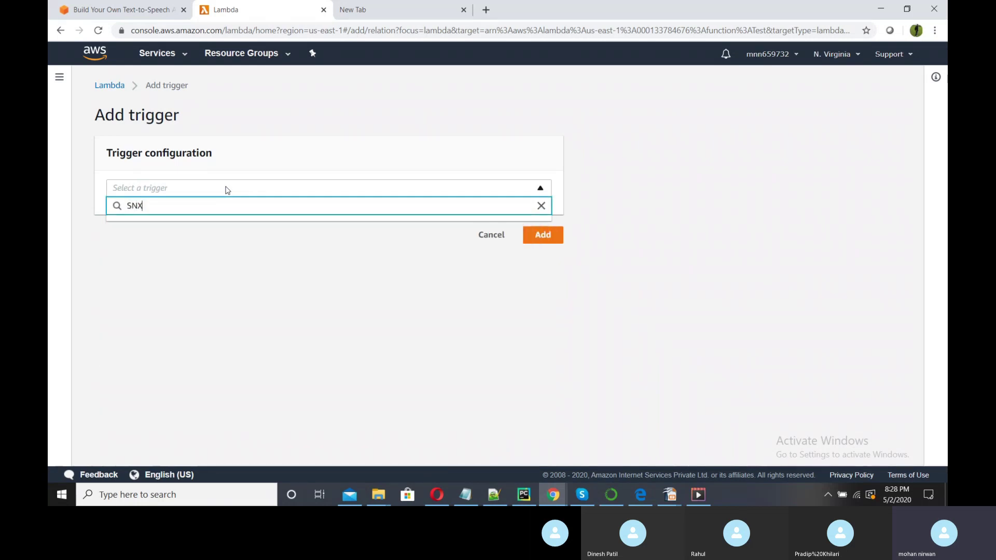
key(BackSpace)
key(BackSpace)
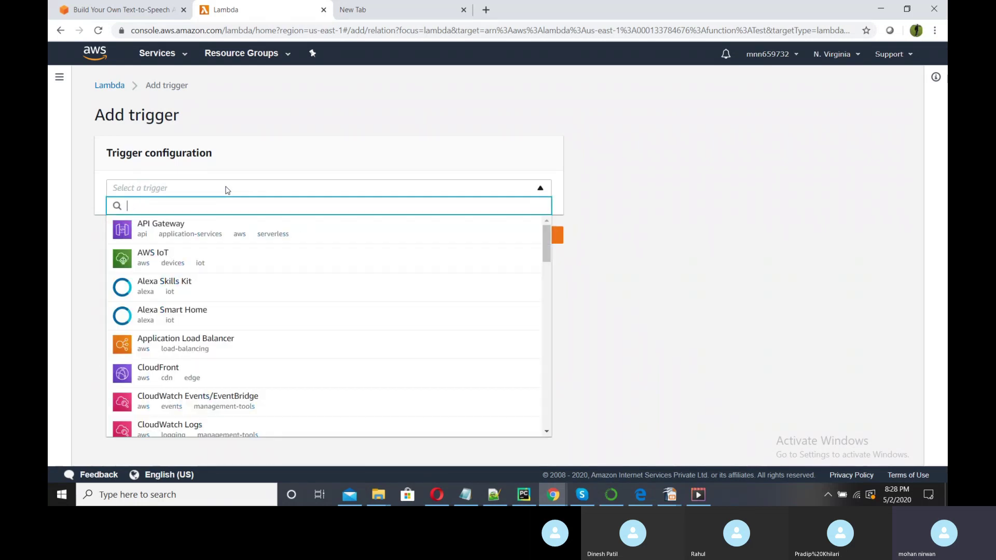
text(EC)
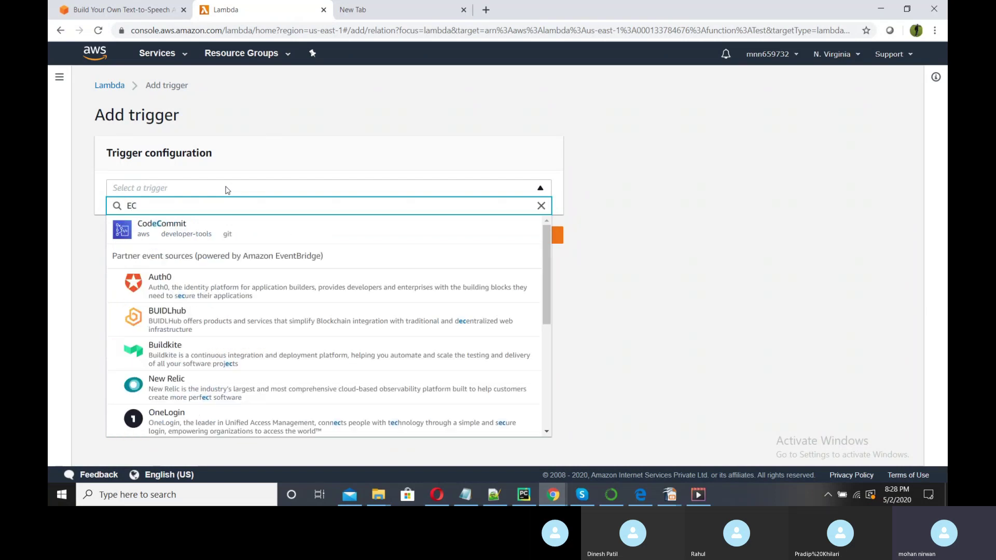
key(BackSpace)
key(BackSpace)
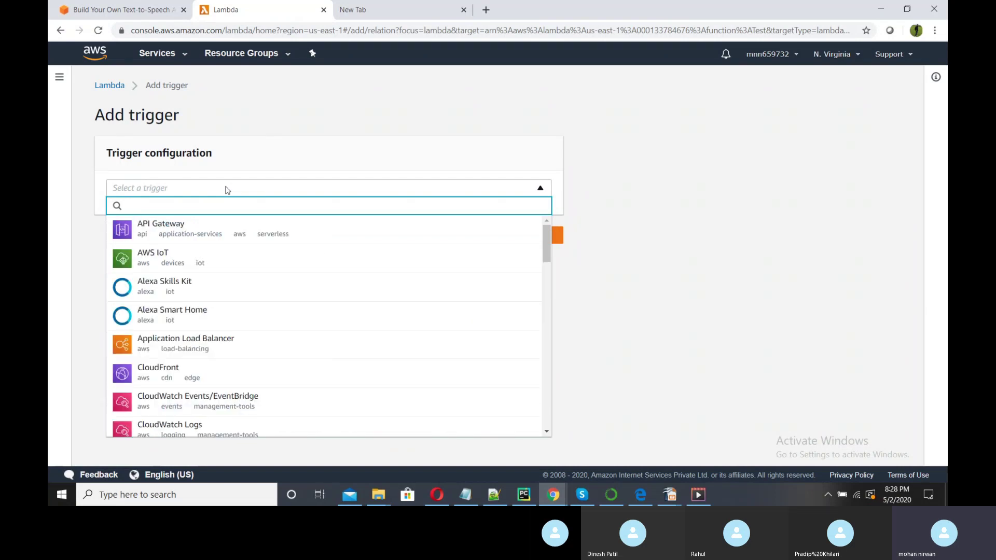
Search for S3, select it as the trigger source and show its bucket choices.
text(S3)
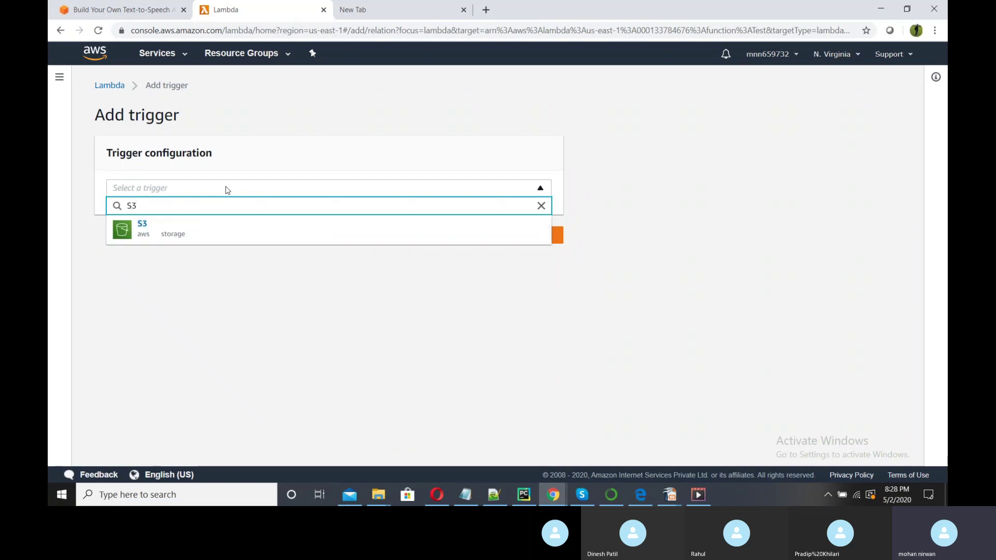
click(156, 228)
click(164, 254)
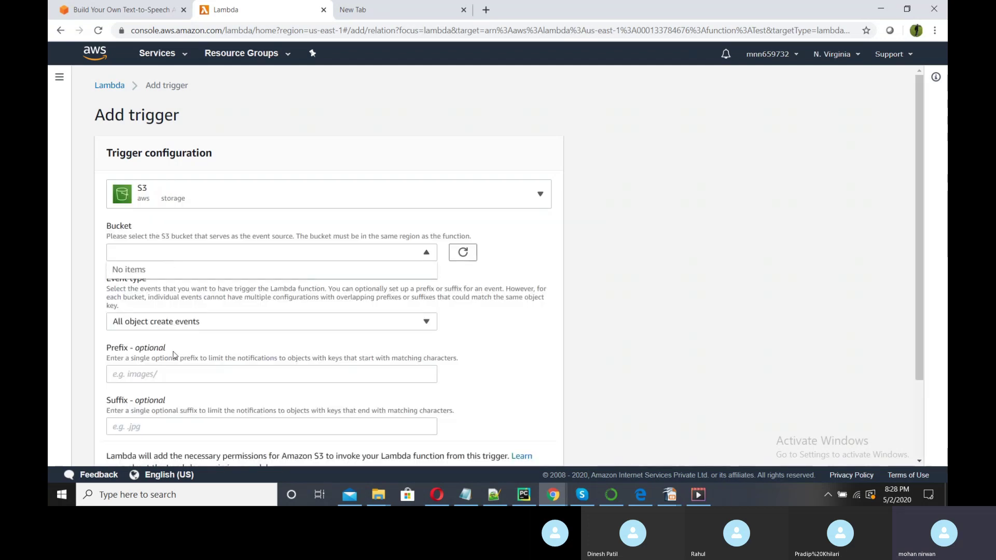
Leave the trigger setup for the Lambda dashboard and view the account-level metrics.
click(107, 86)
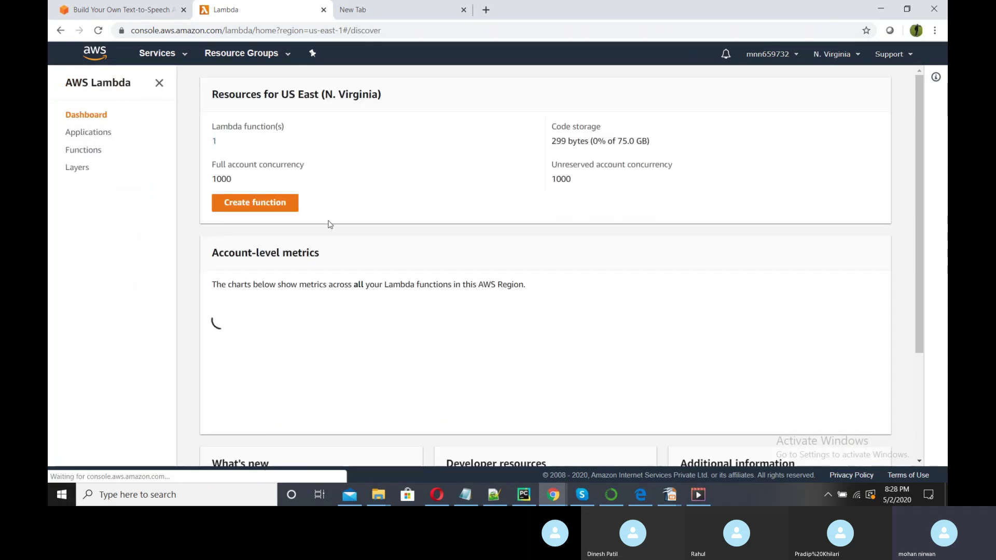
scroll(332, 228, down, 3)
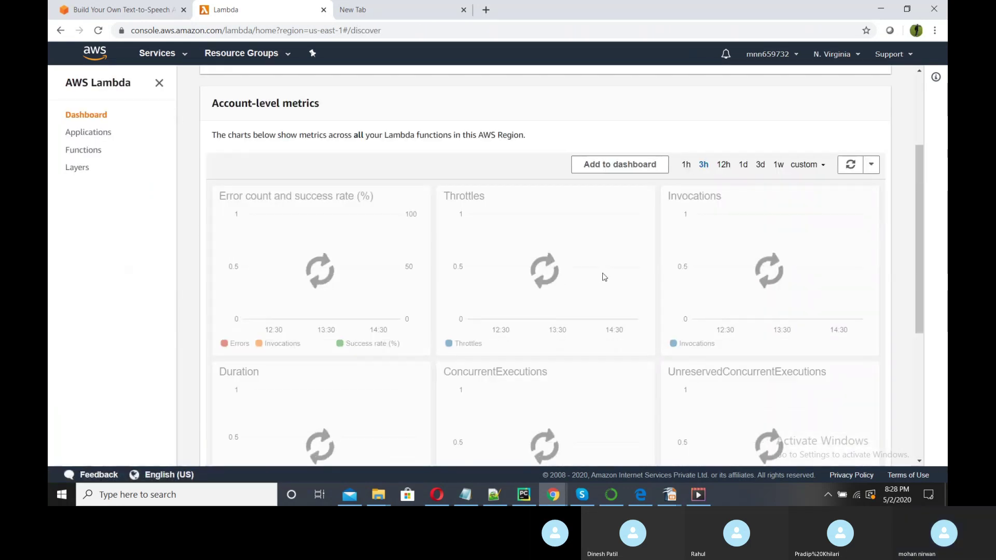
Open the Test function from the list of Lambda functions.
scroll(575, 269, up, 3)
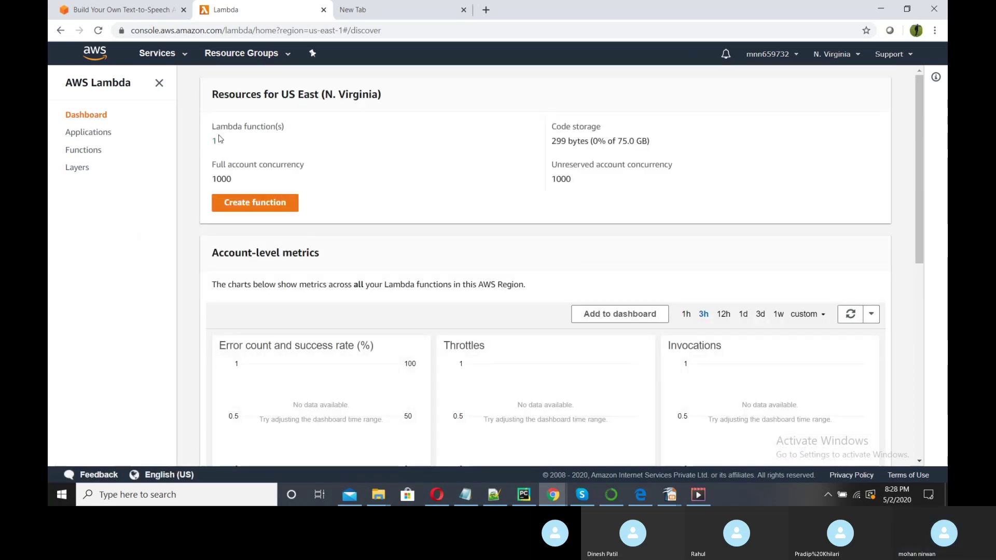
click(85, 150)
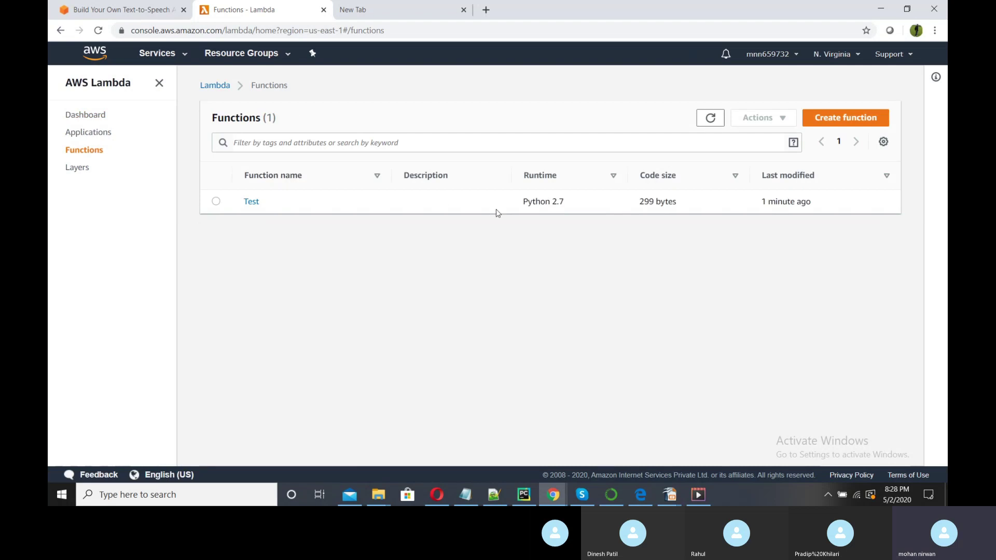
click(253, 202)
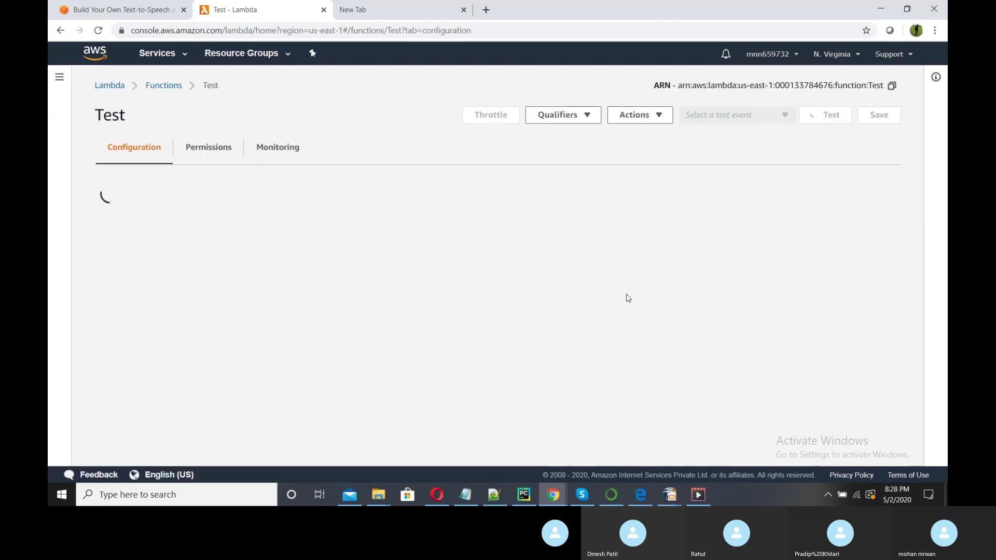
Examine the Test function's inline handler code, runtime and code editor options.
scroll(628, 296, down, 6)
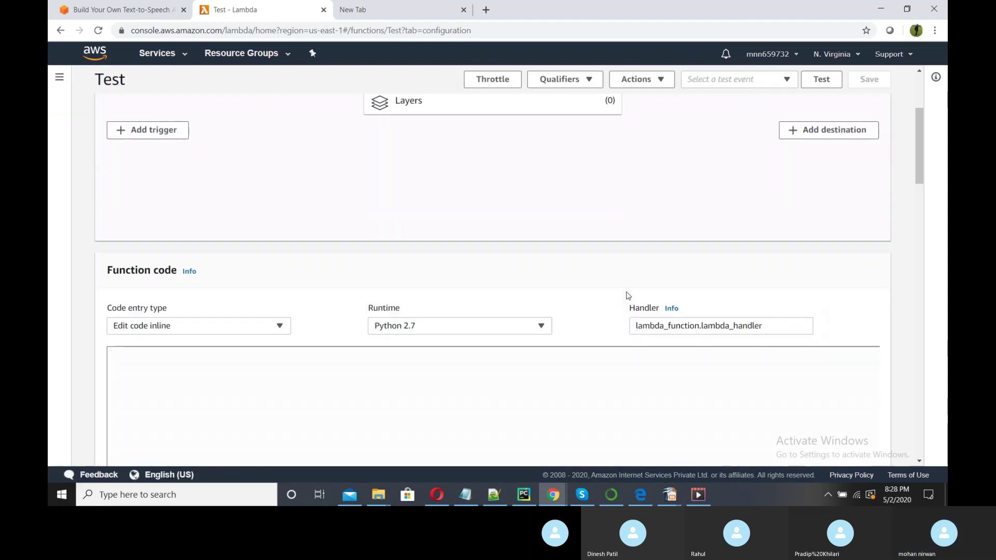
scroll(628, 296, down, 1)
scroll(629, 296, up, 1)
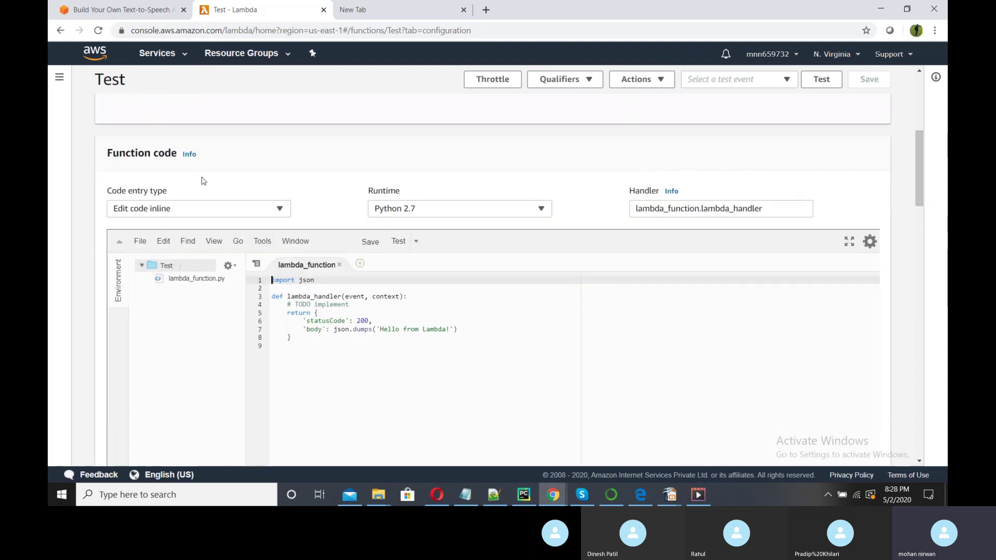
click(414, 323)
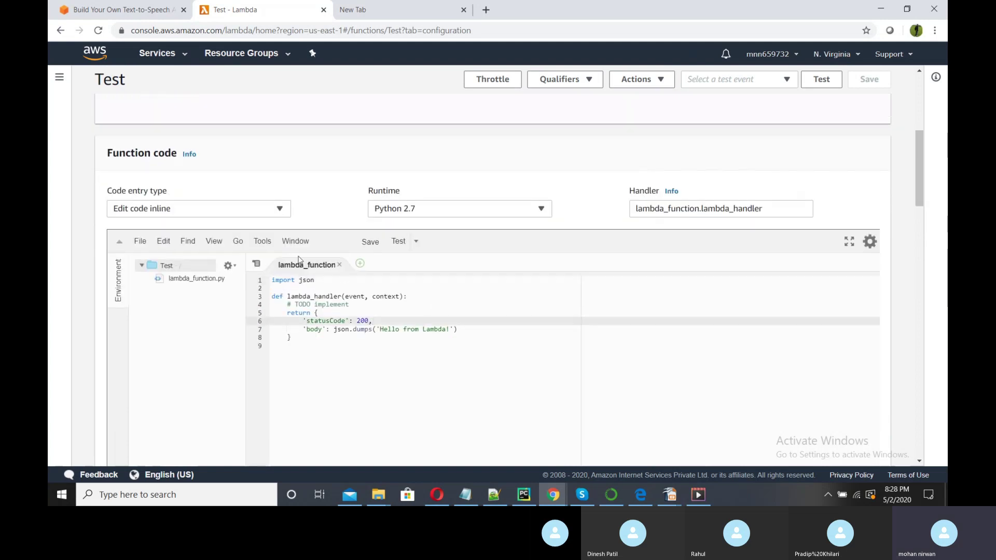
drag(272, 281, 350, 344)
scroll(415, 314, up, 1)
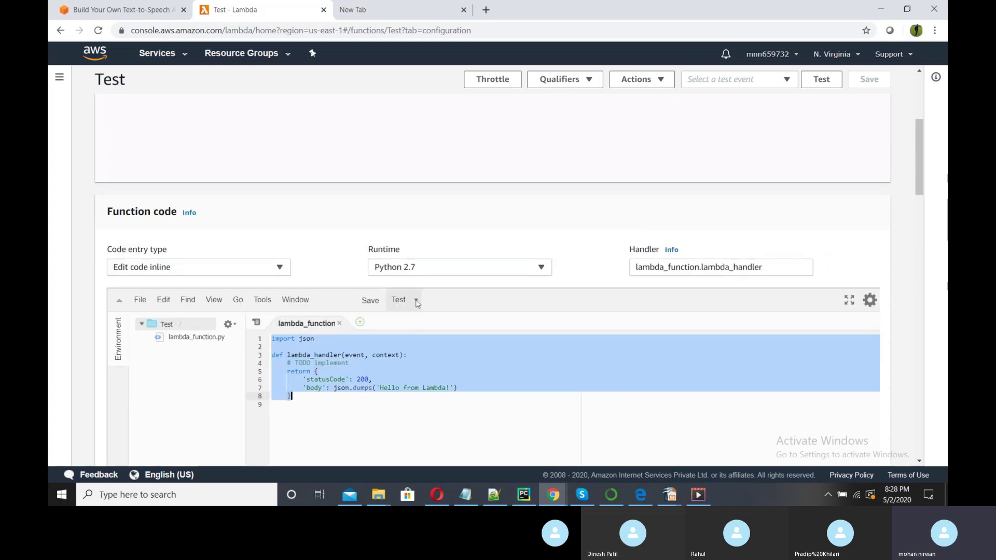
scroll(415, 315, down, 1)
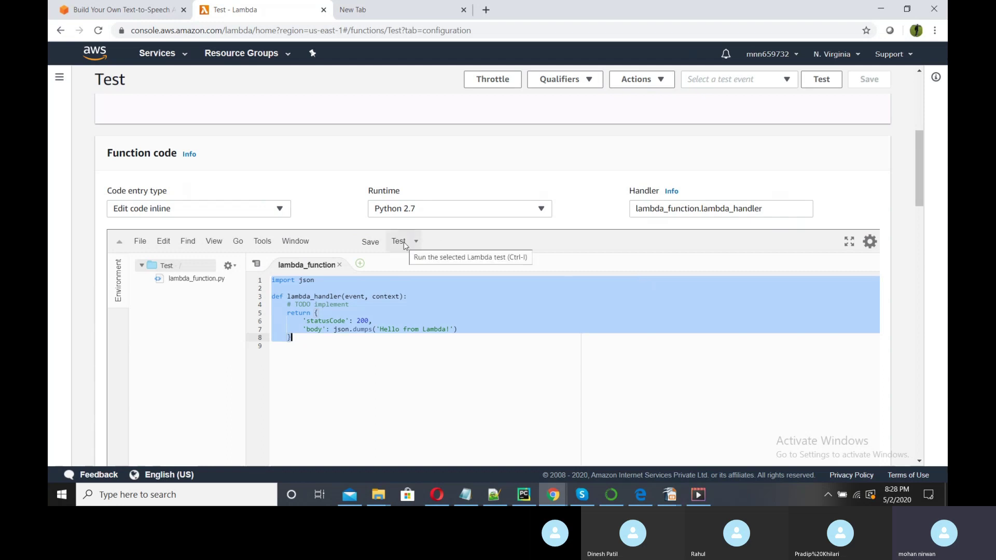
click(333, 336)
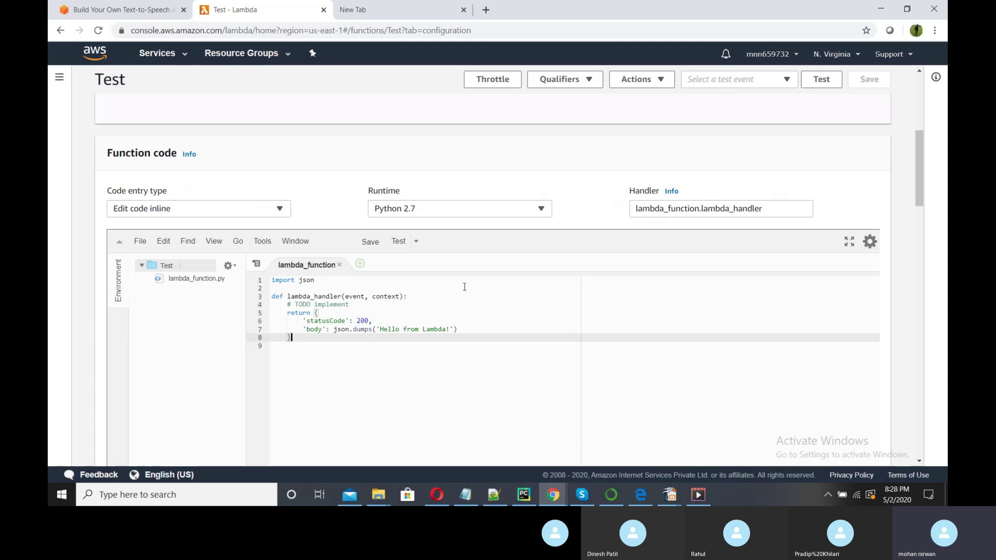
Open the test event configuration, examine the hello-world template's sample JSON, and close it without saving an event.
click(824, 80)
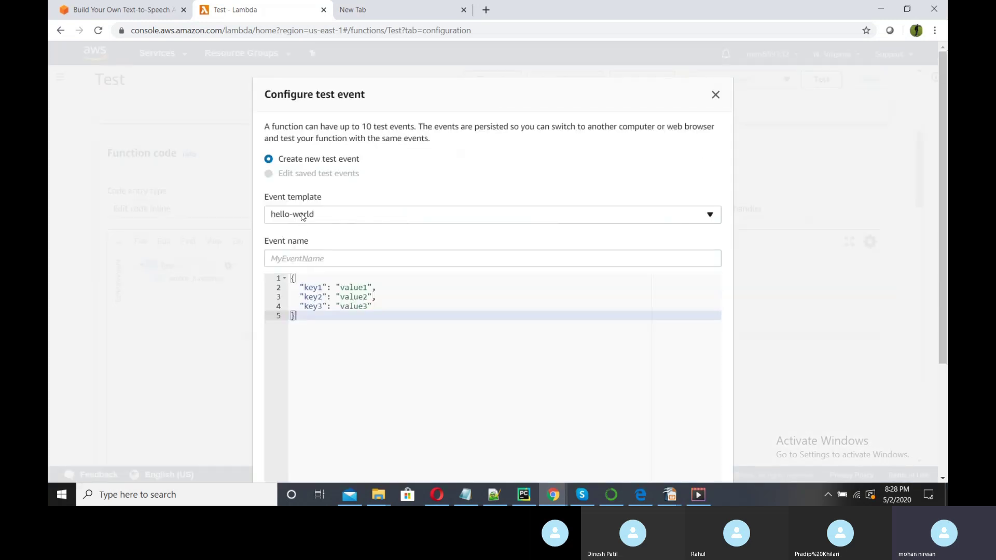
click(310, 262)
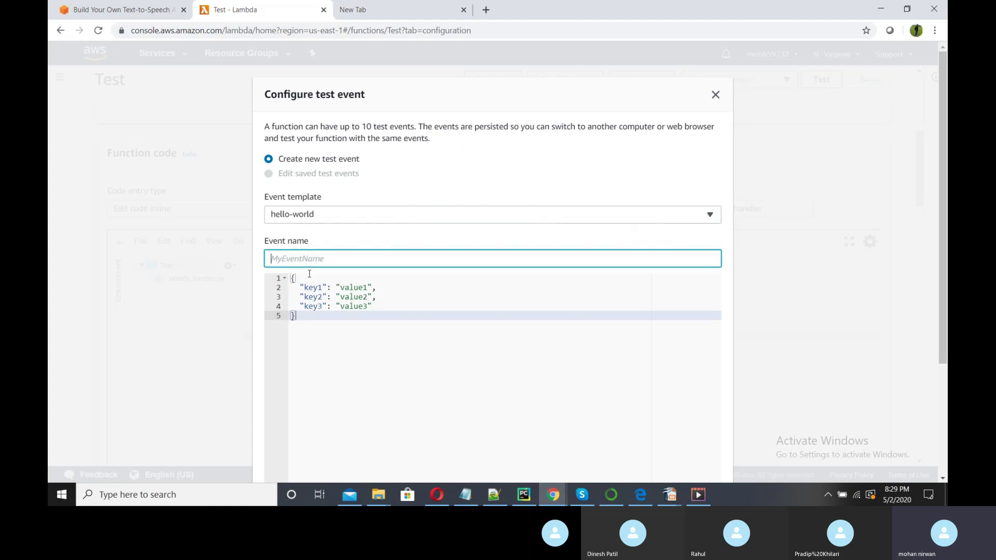
drag(326, 319, 295, 278)
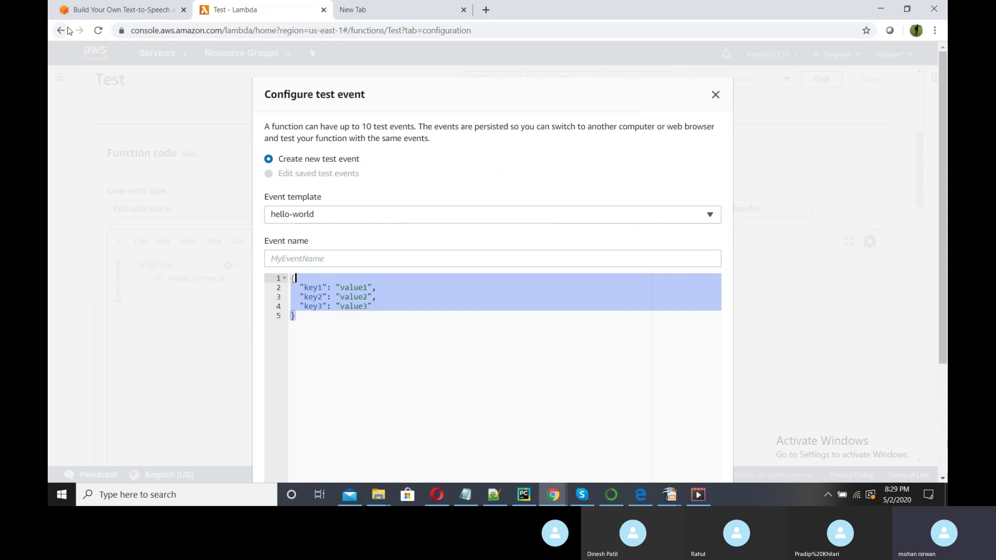
click(126, 14)
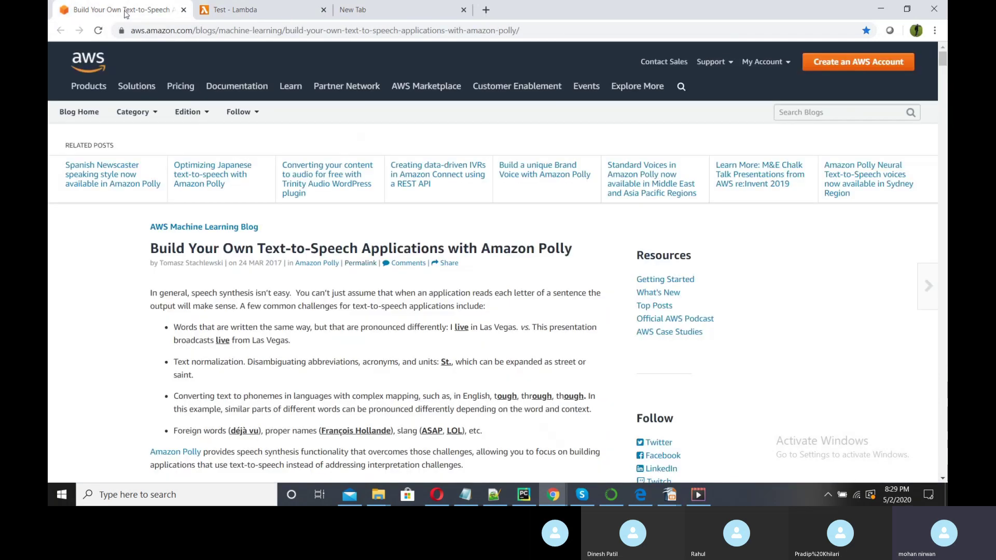
click(235, 10)
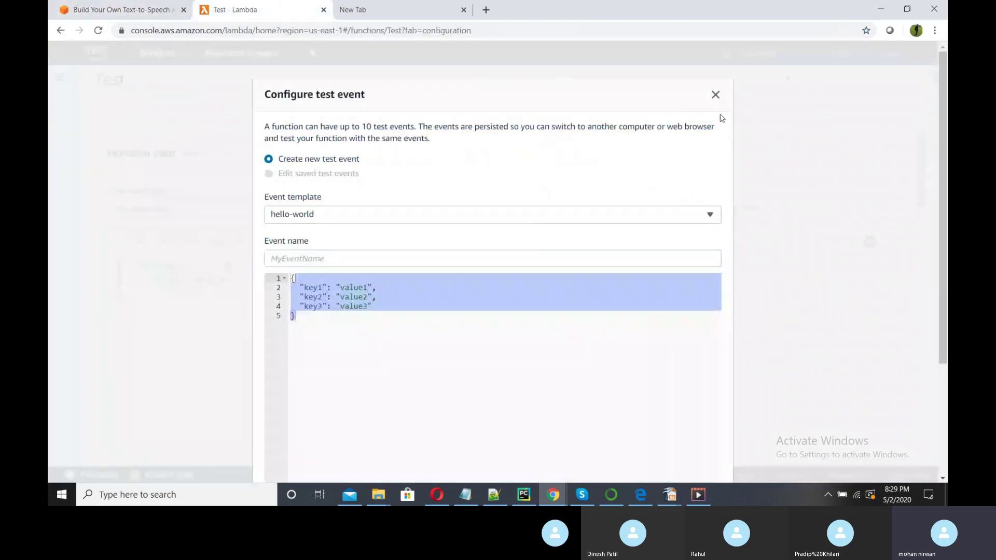
click(715, 95)
Review the Test function's environment variables, tags and basic settings sections.
scroll(578, 336, down, 10)
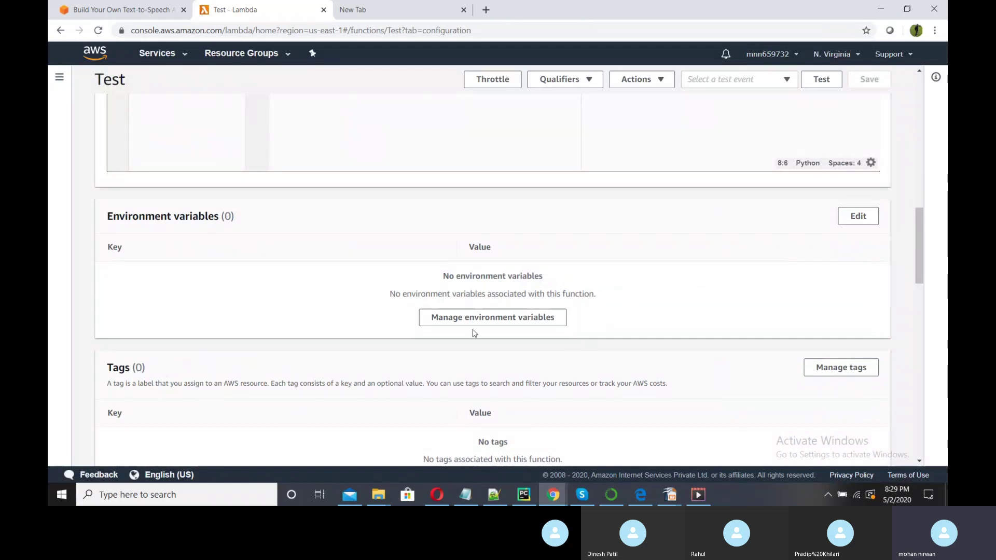
scroll(651, 335, down, 2)
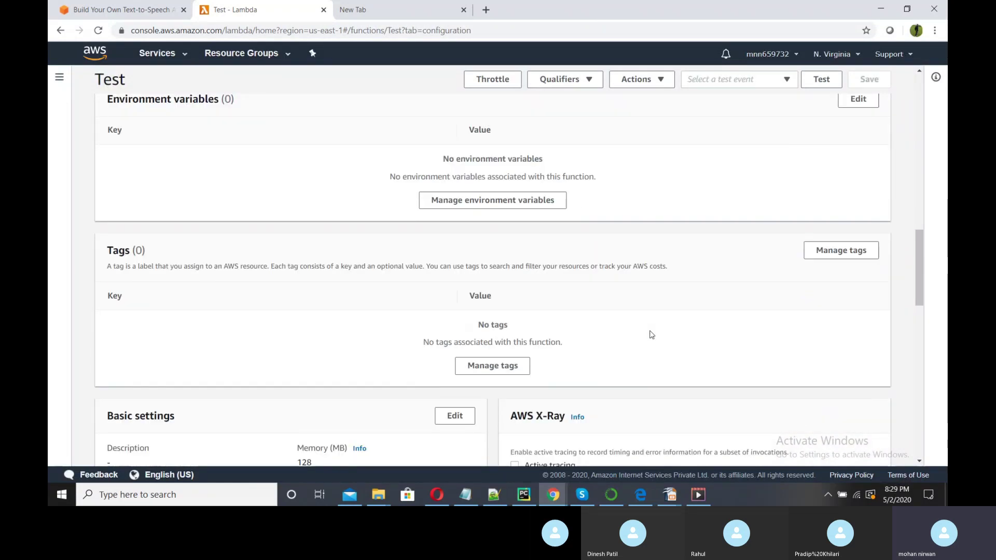
scroll(439, 314, down, 2)
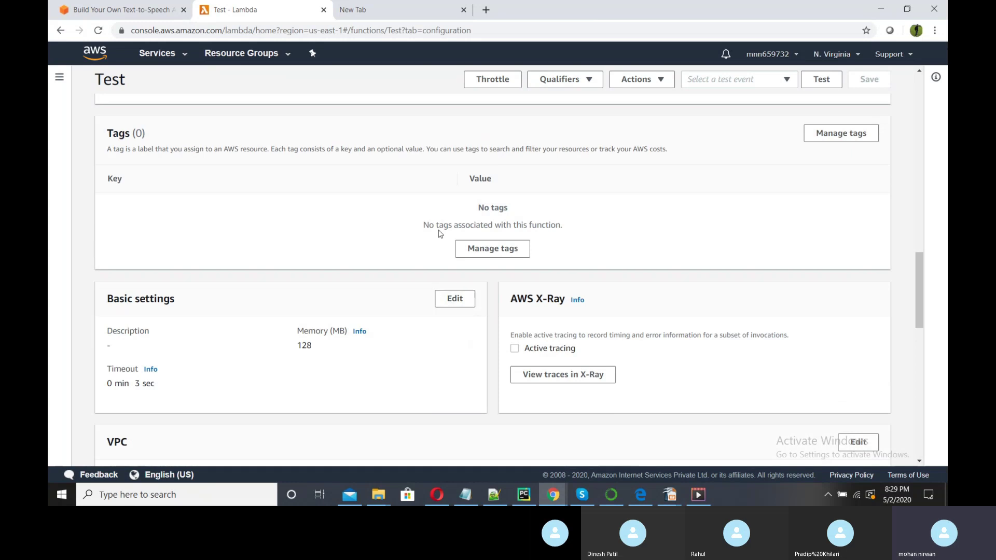
scroll(351, 261, down, 2)
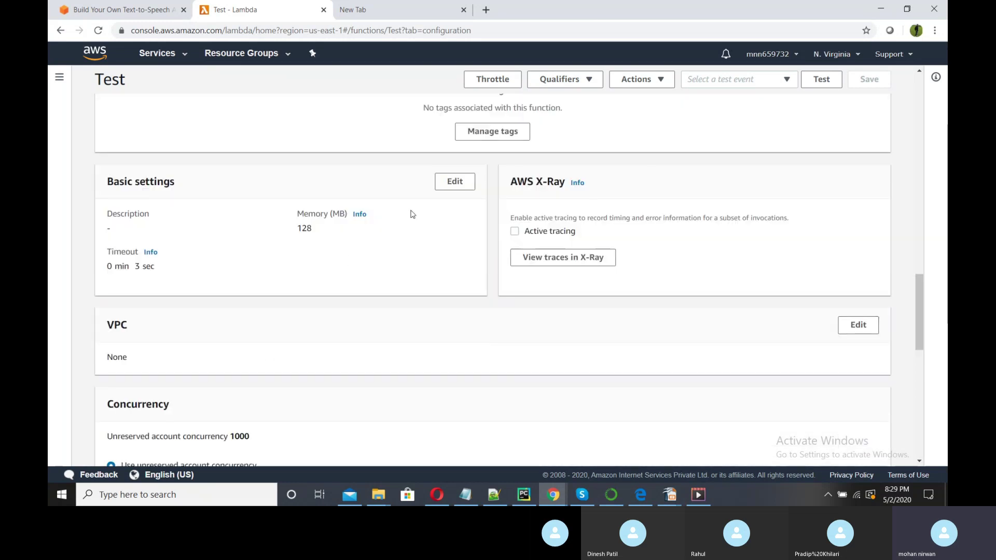
Open the function's basic settings for editing, examine the timeout, memory and execution role options, and cancel.
click(451, 186)
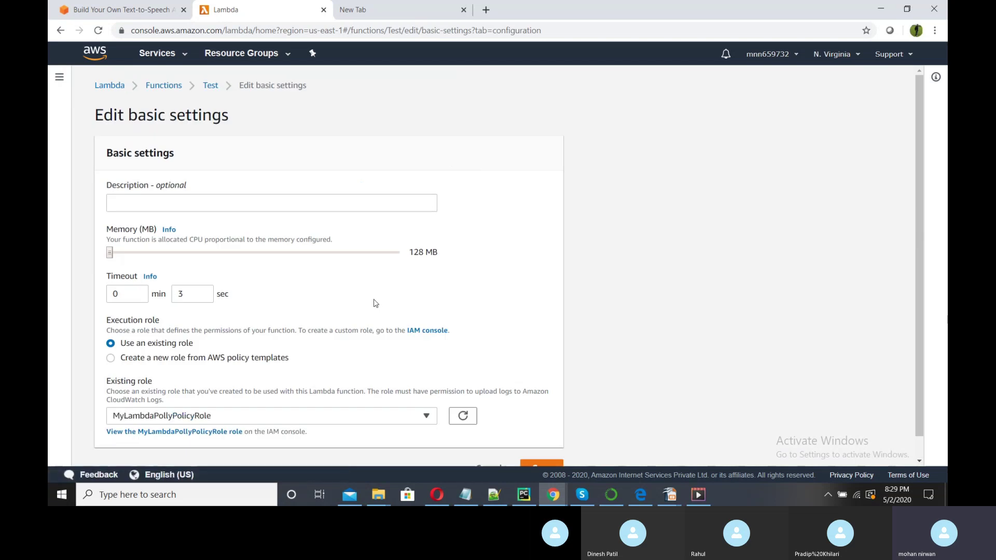
click(127, 295)
drag(125, 293, 108, 296)
click(188, 278)
drag(127, 297, 113, 295)
click(108, 253)
mouse_move(111, 254)
mouse_down()
mouse_move(173, 253)
mouse_move(98, 255)
mouse_up()
scroll(270, 311, down, 2)
click(490, 446)
Review the function's VPC, concurrency, asynchronous invocation and database proxies settings.
scroll(546, 396, down, 5)
scroll(548, 397, down, 15)
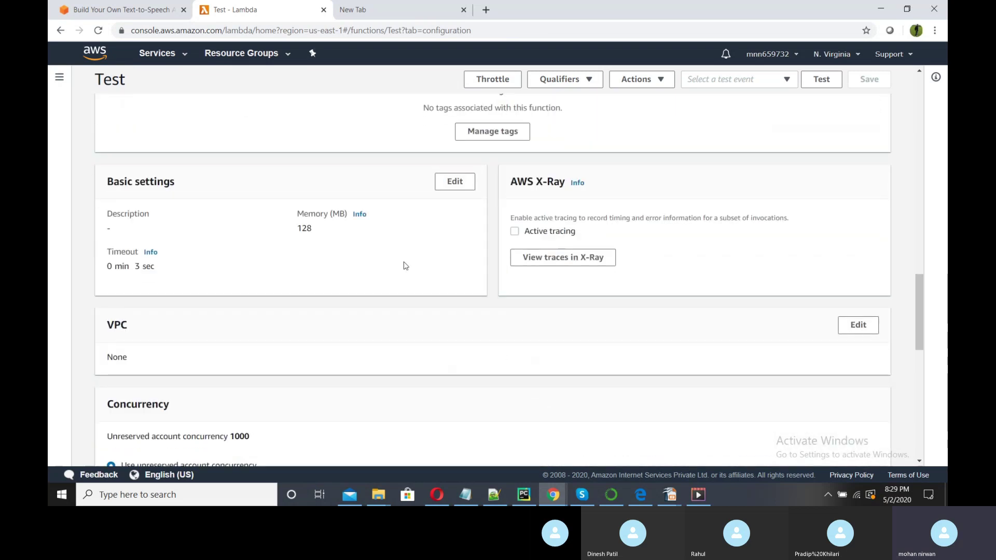
scroll(469, 313, down, 2)
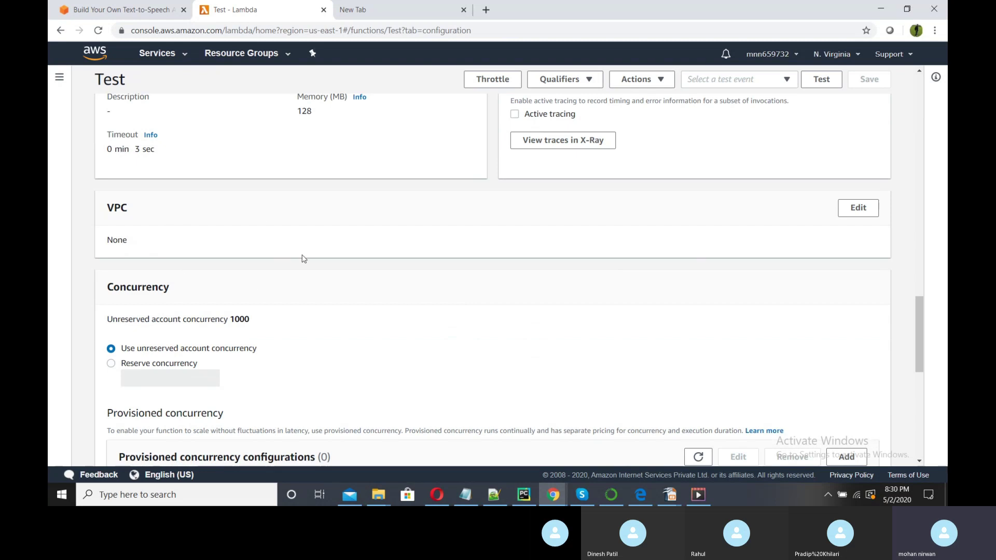
scroll(280, 311, down, 2)
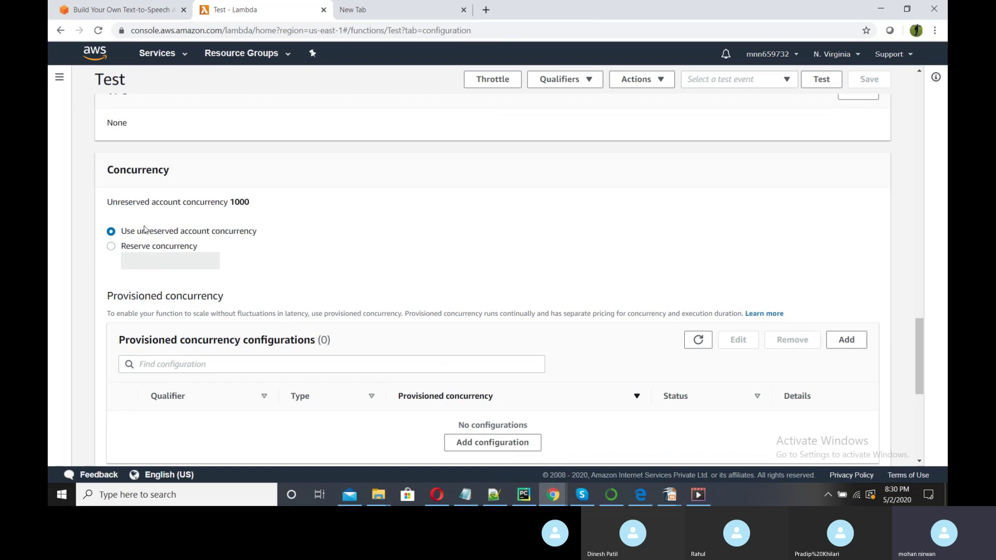
scroll(144, 229, down, 1)
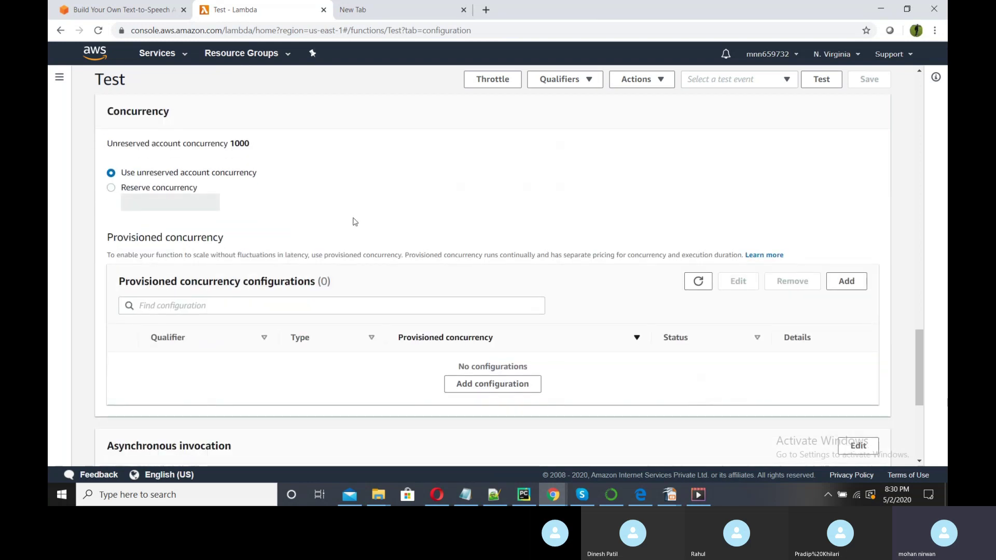
scroll(299, 221, down, 1)
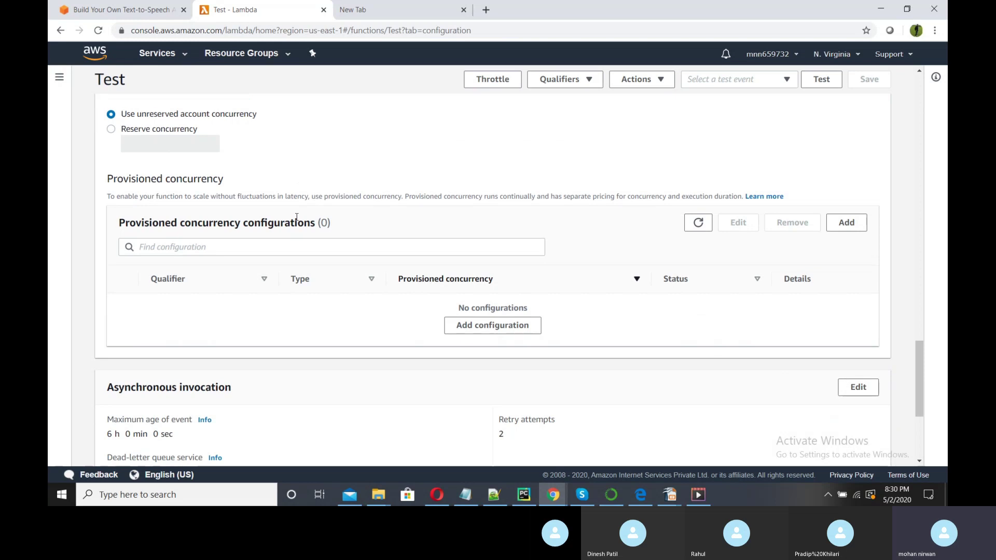
scroll(291, 216, up, 2)
scroll(306, 270, down, 3)
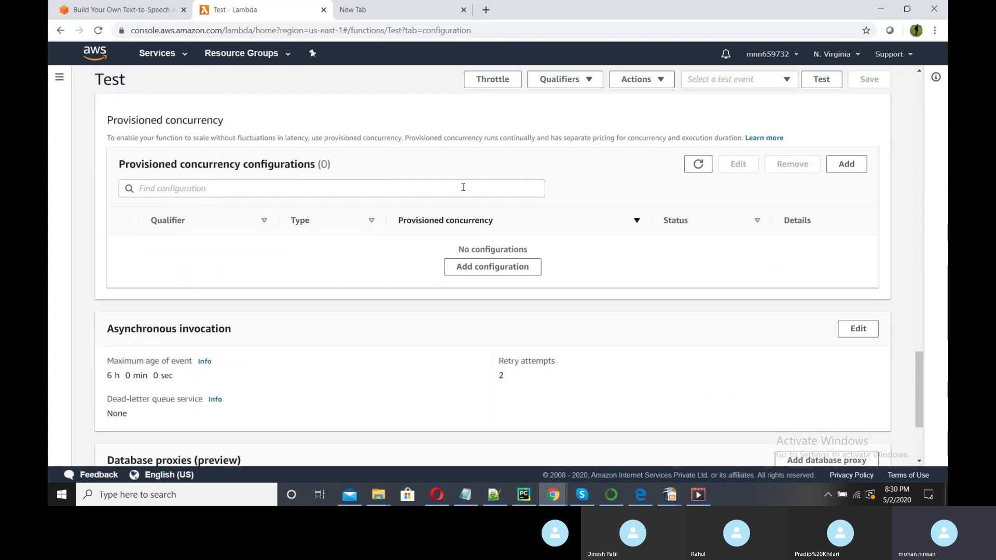
scroll(516, 284, down, 2)
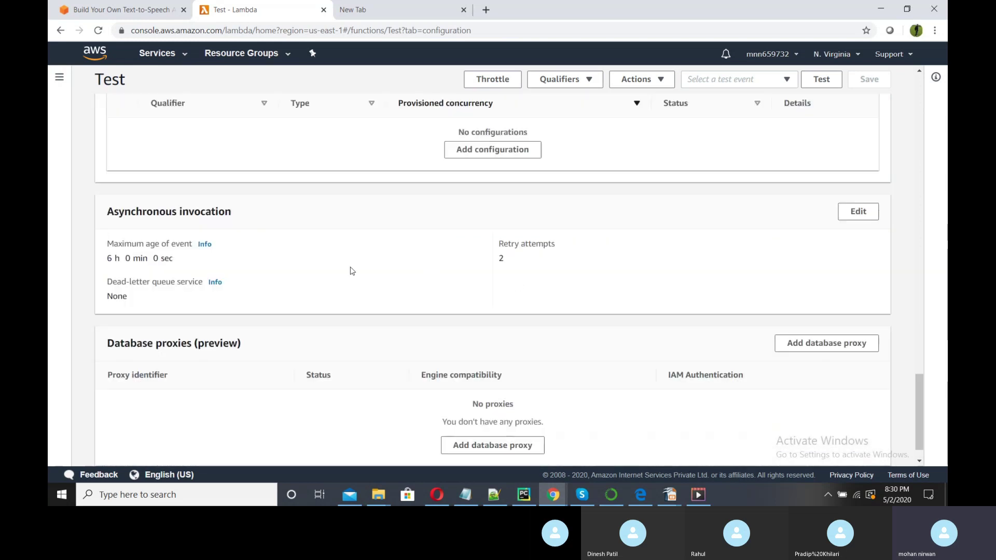
scroll(306, 253, down, 1)
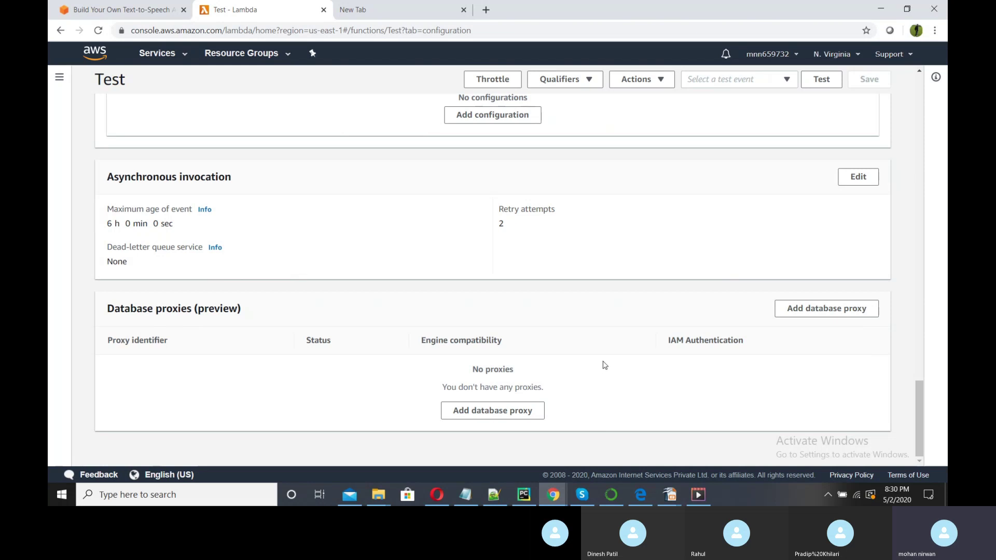
drag(129, 309, 247, 309)
click(277, 311)
Leave the Test function's configuration and return to the Lambda dashboard.
scroll(563, 353, up, 20)
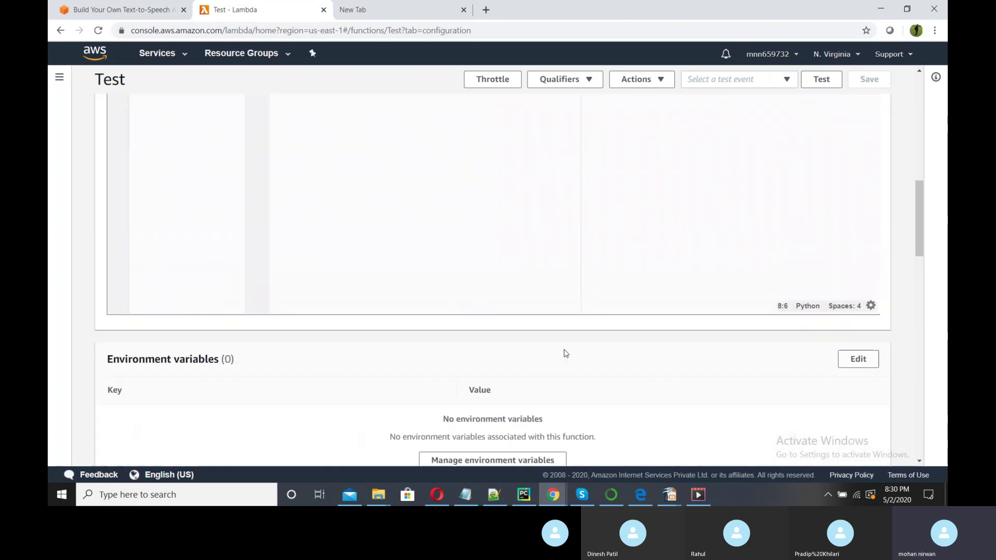
scroll(566, 354, up, 10)
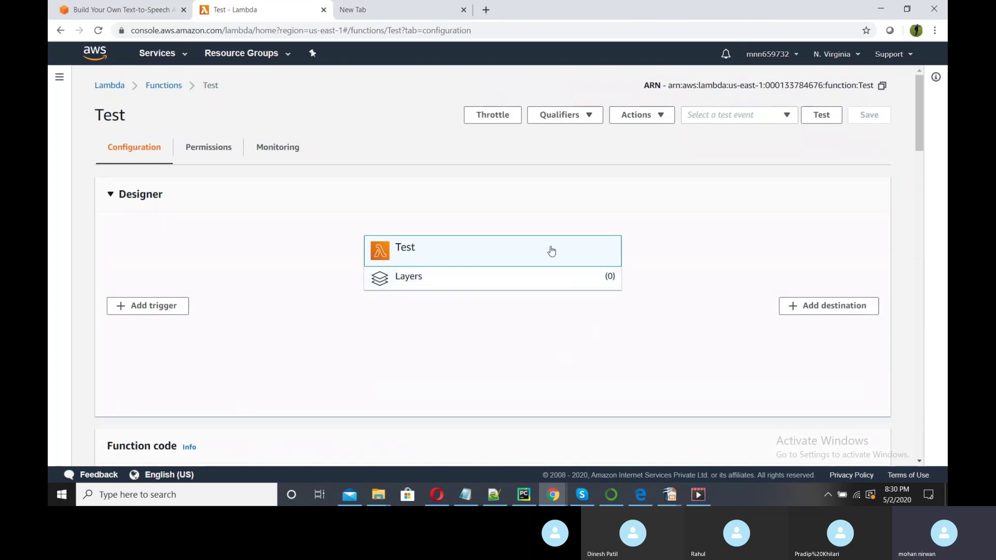
click(109, 86)
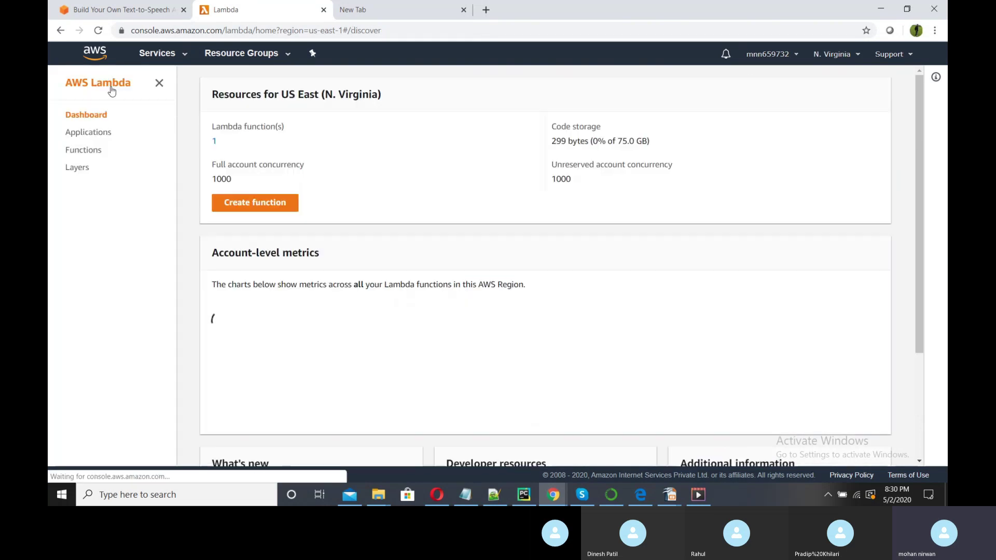
Switch to the Amazon Polly text-to-speech blog post and read from the application architecture through the DynamoDB table section.
click(150, 9)
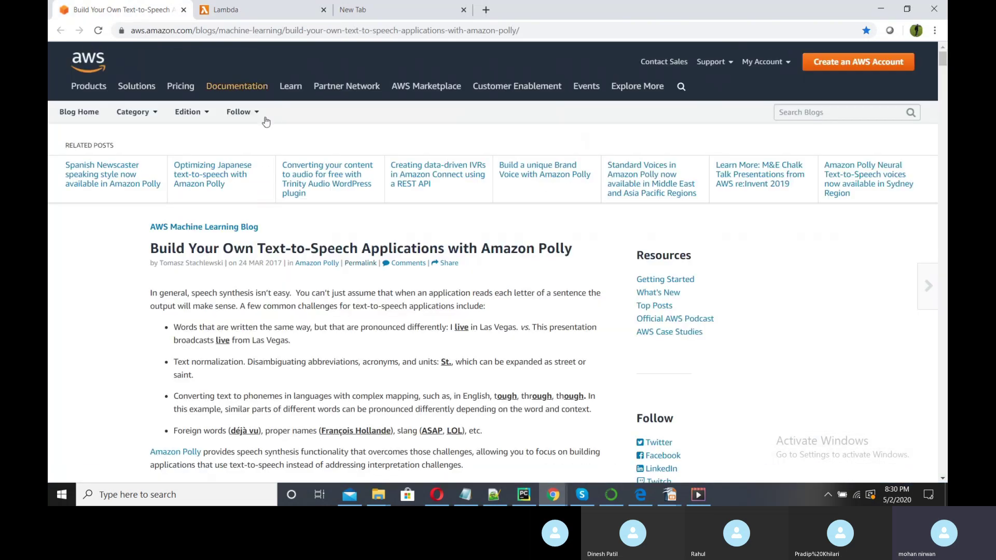
scroll(370, 268, down, 3)
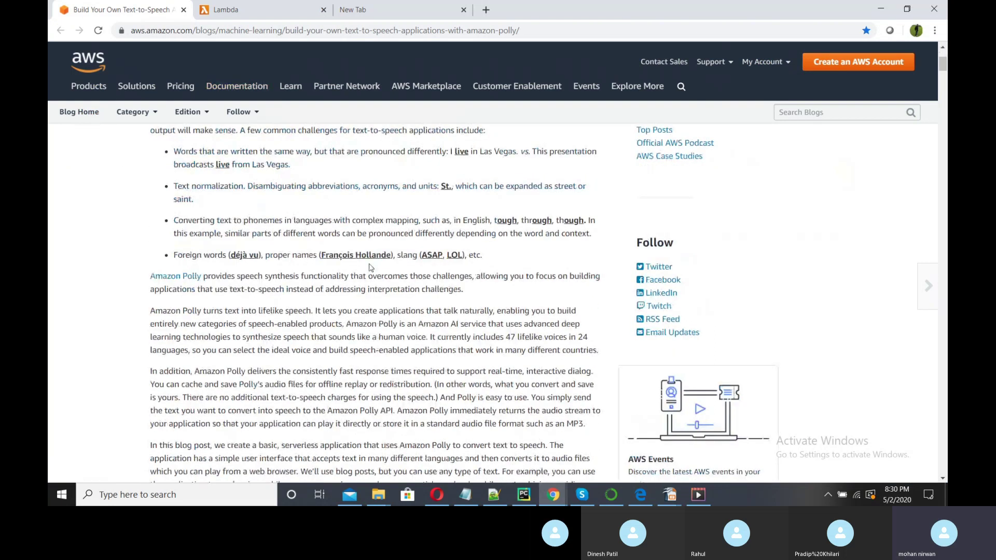
scroll(371, 267, up, 4)
scroll(371, 267, down, 15)
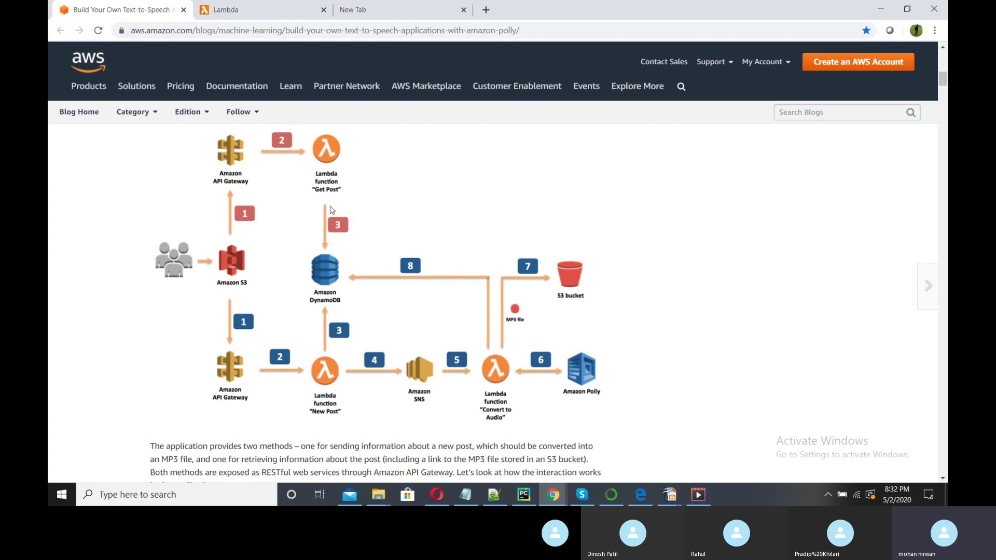
scroll(330, 210, down, 2)
scroll(330, 210, up, 3)
scroll(330, 209, down, 5)
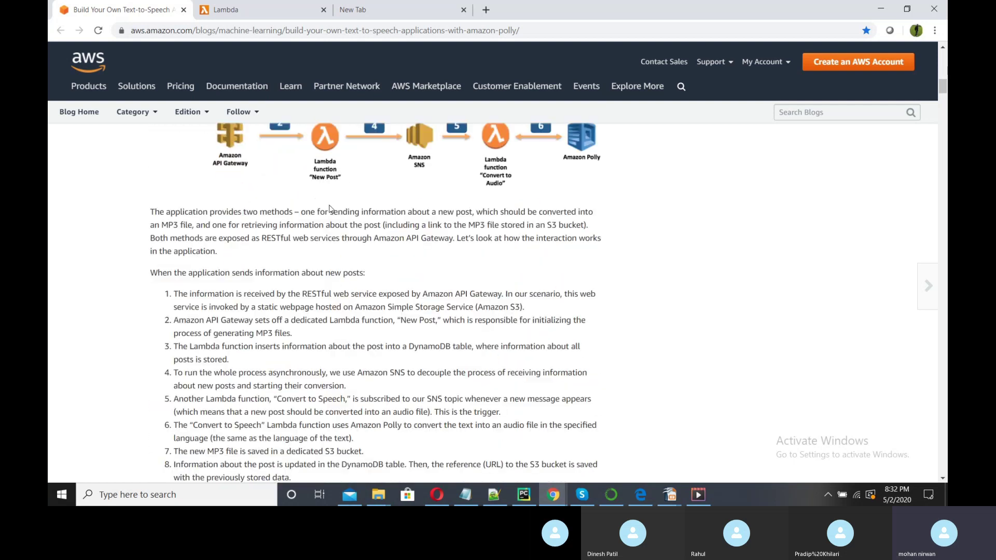
scroll(330, 208, down, 6)
scroll(330, 207, down, 2)
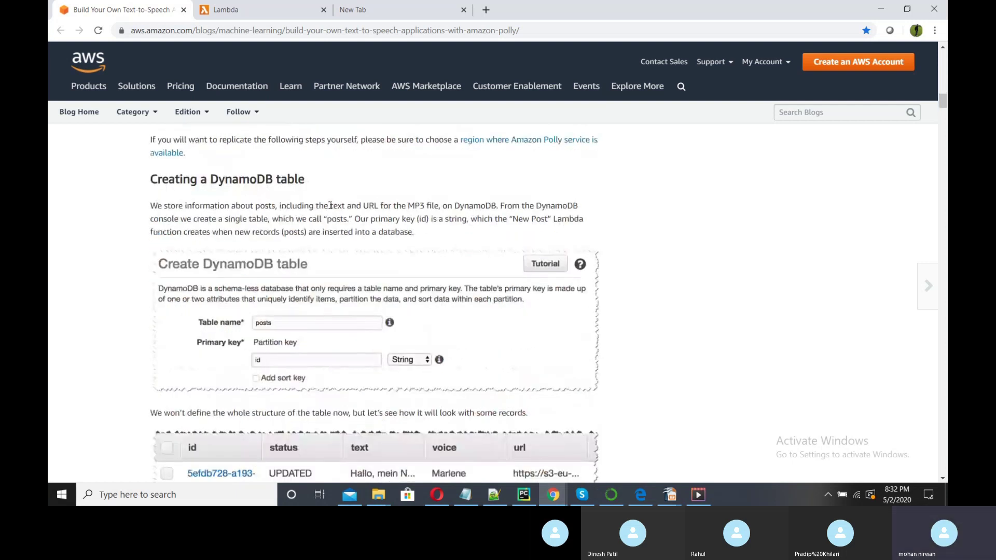
Review the tutorial's "Creating a DynamoDB table" section, including the table name and primary key settings.
scroll(330, 208, up, 2)
scroll(331, 208, down, 1)
scroll(331, 209, down, 2)
scroll(330, 208, up, 1)
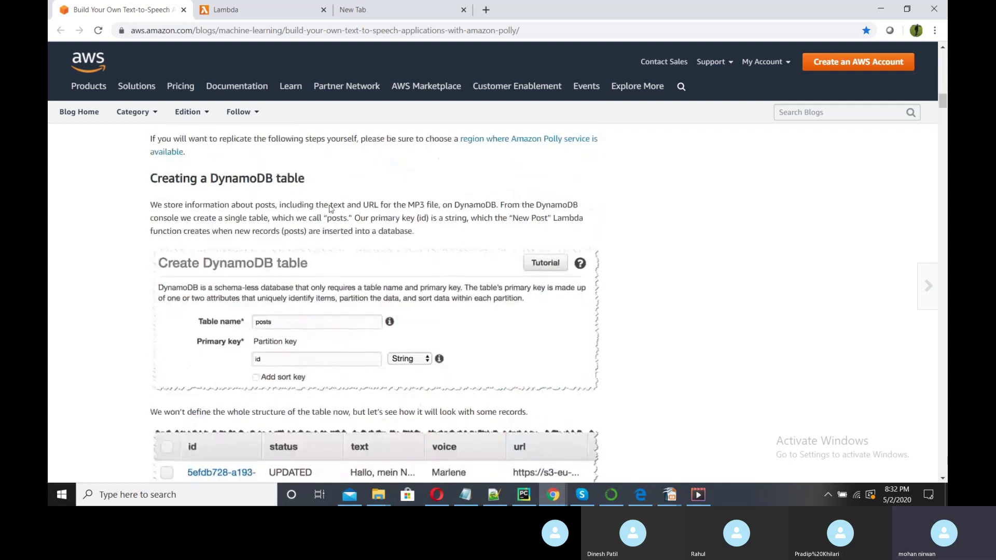
drag(167, 180, 334, 181)
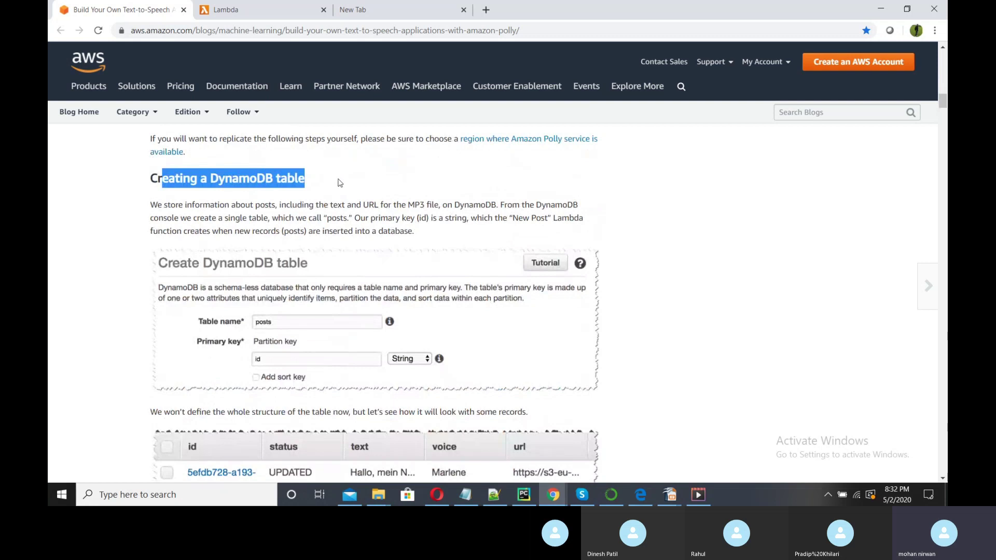
scroll(340, 183, down, 1)
scroll(363, 175, up, 1)
Return to the AWS console, search the services for "dynamo" and open the DynamoDB dashboard.
click(288, 7)
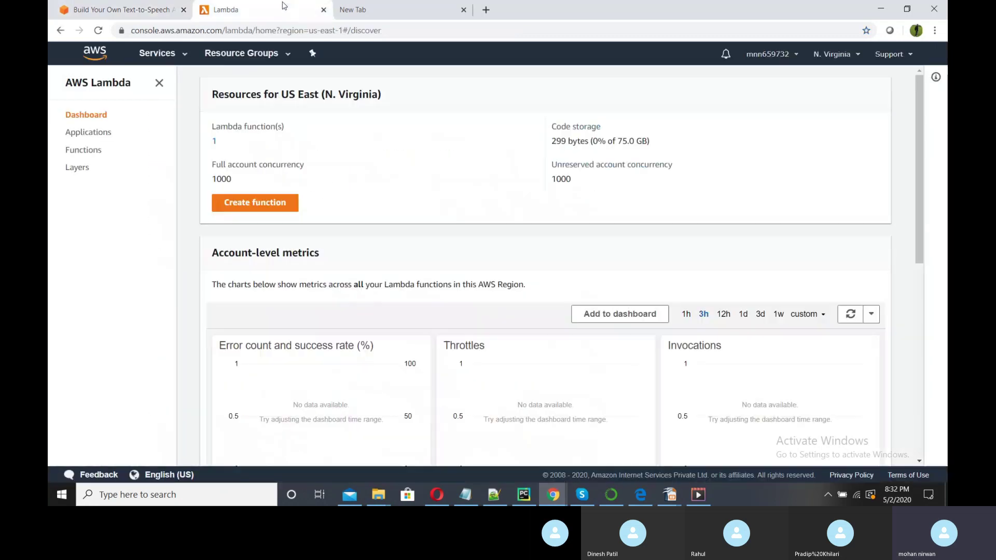
click(159, 54)
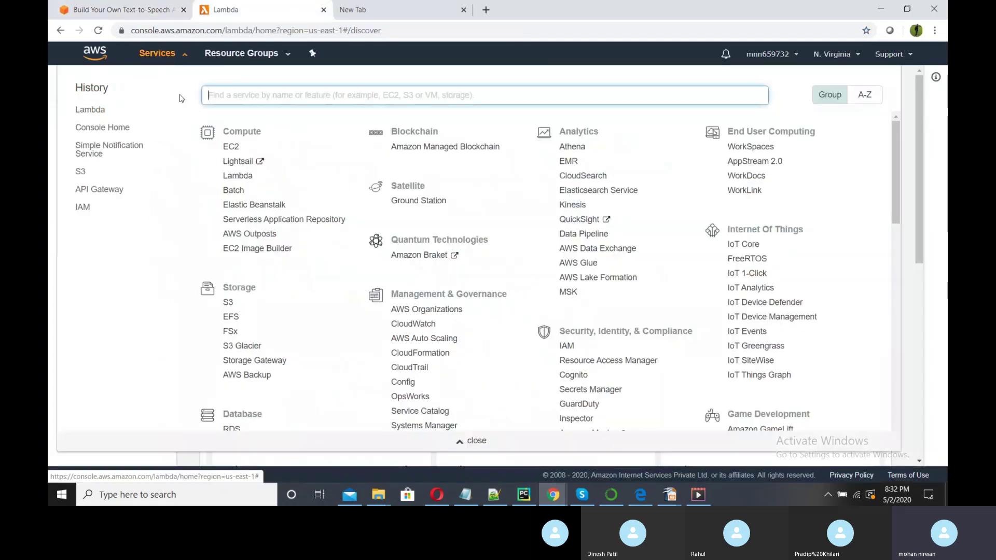
text(dynamo)
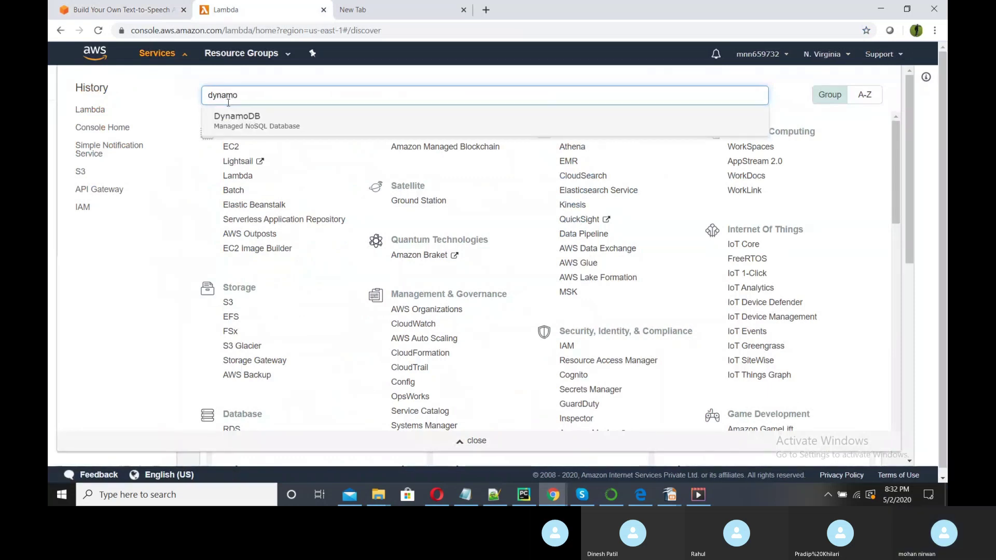
click(236, 119)
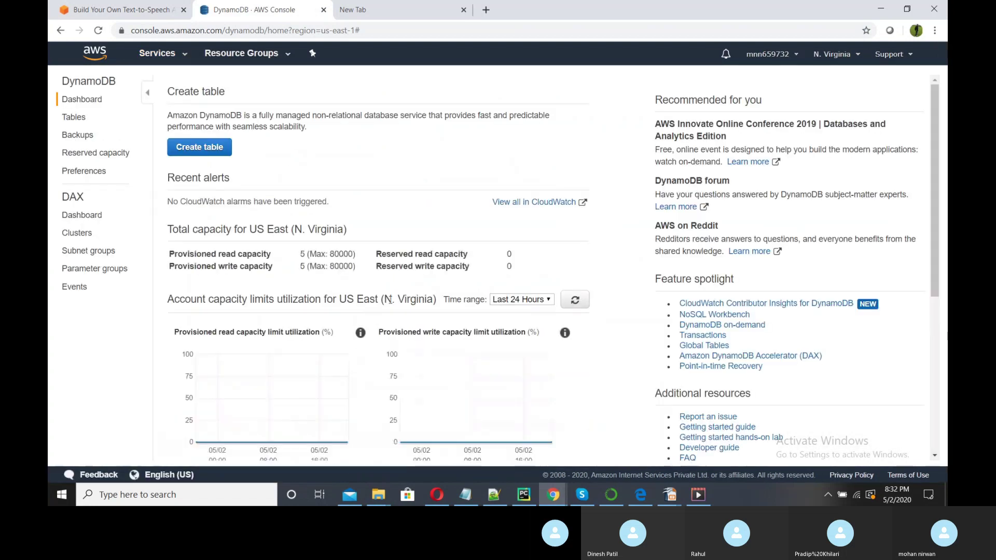
scroll(388, 313, down, 2)
scroll(389, 313, up, 2)
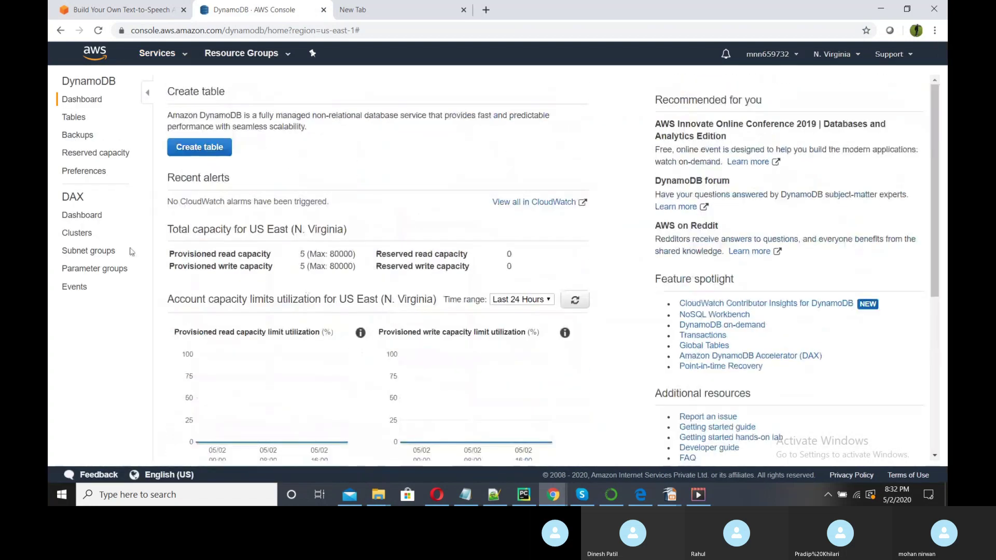
List the DynamoDB tables and inspect the overview of the existing posts table.
click(77, 119)
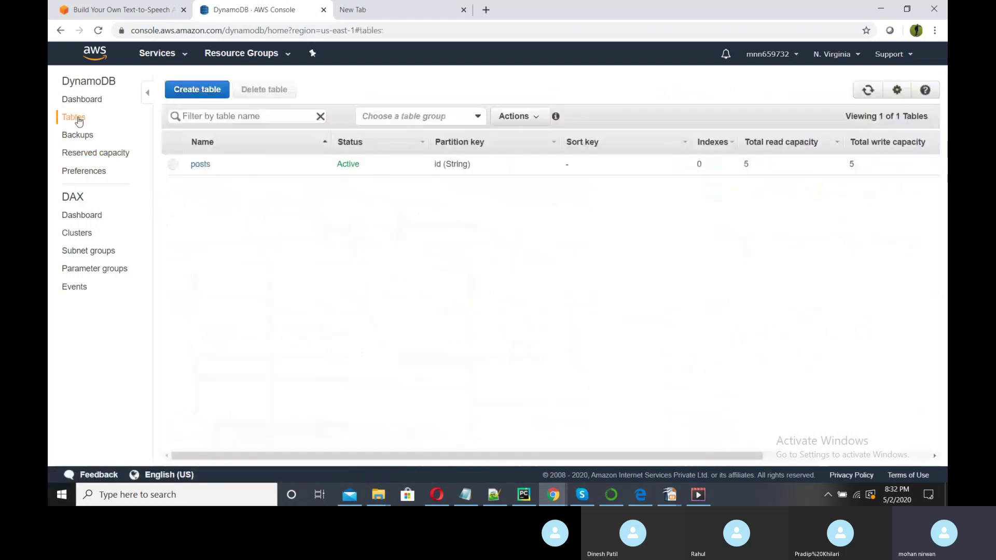
click(198, 94)
click(61, 31)
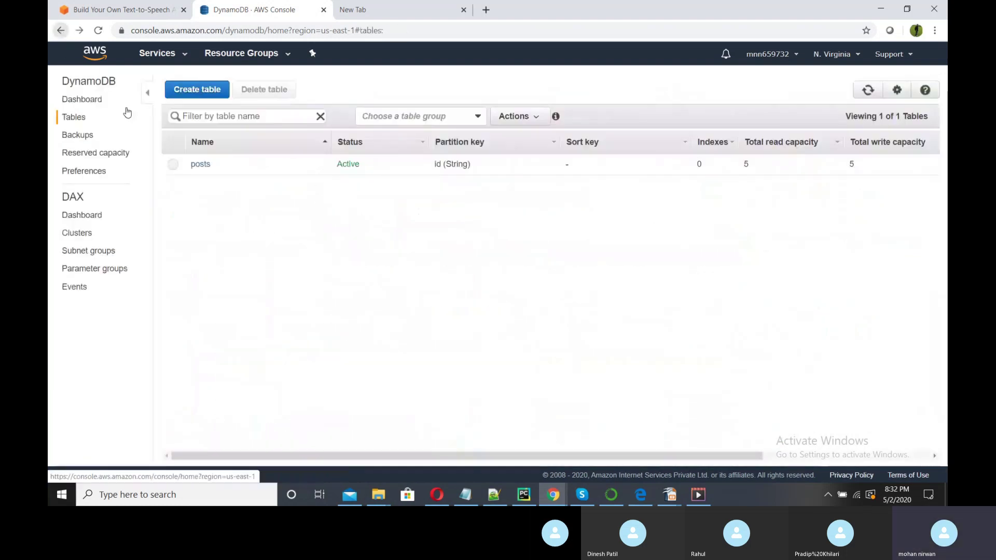
click(199, 165)
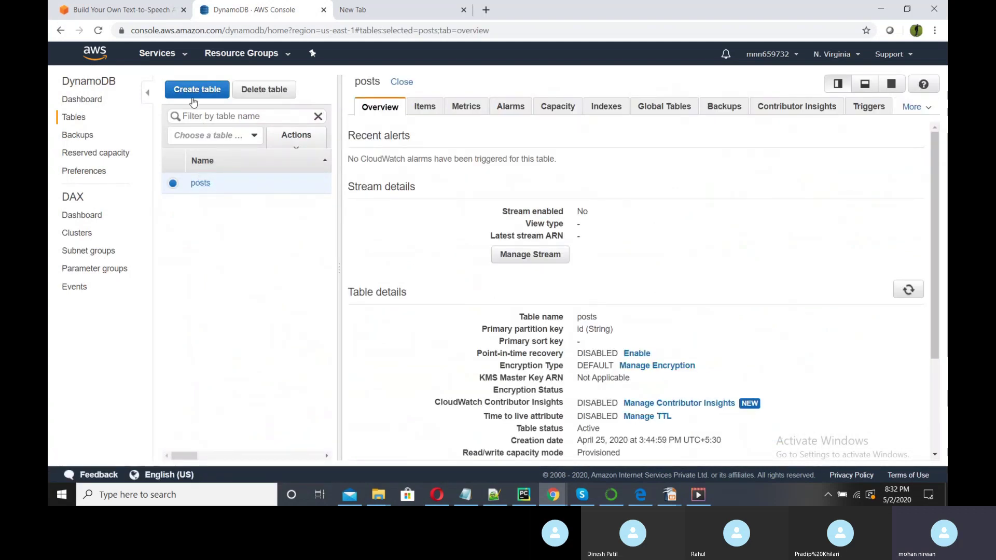
click(74, 116)
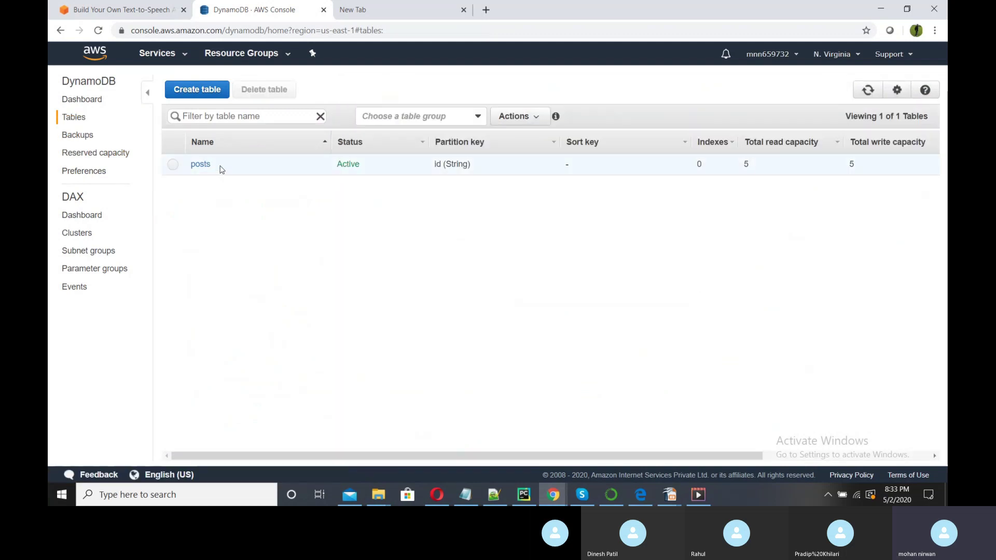
Delete the posts table together with its CloudWatch alarms, confirming with the word "delete".
click(174, 165)
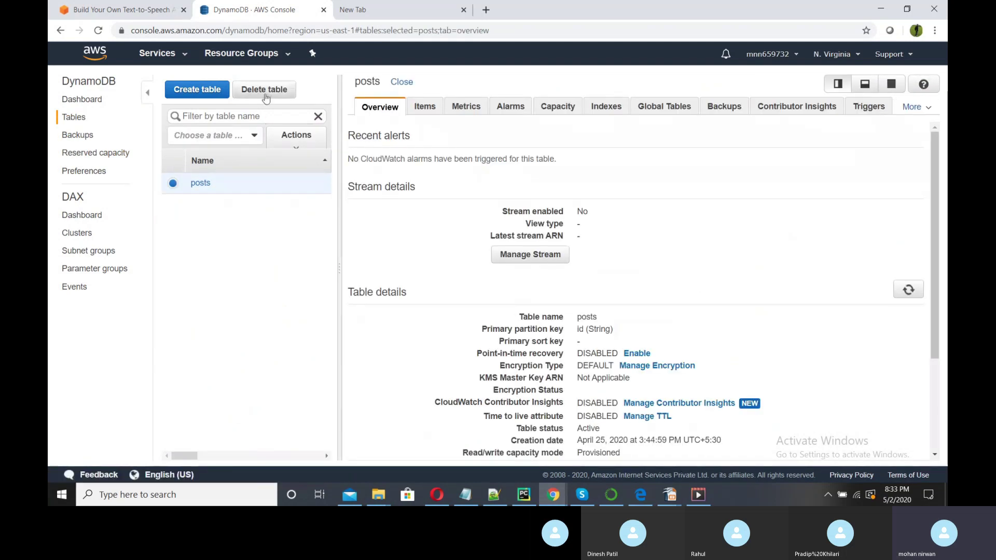
click(264, 97)
click(443, 302)
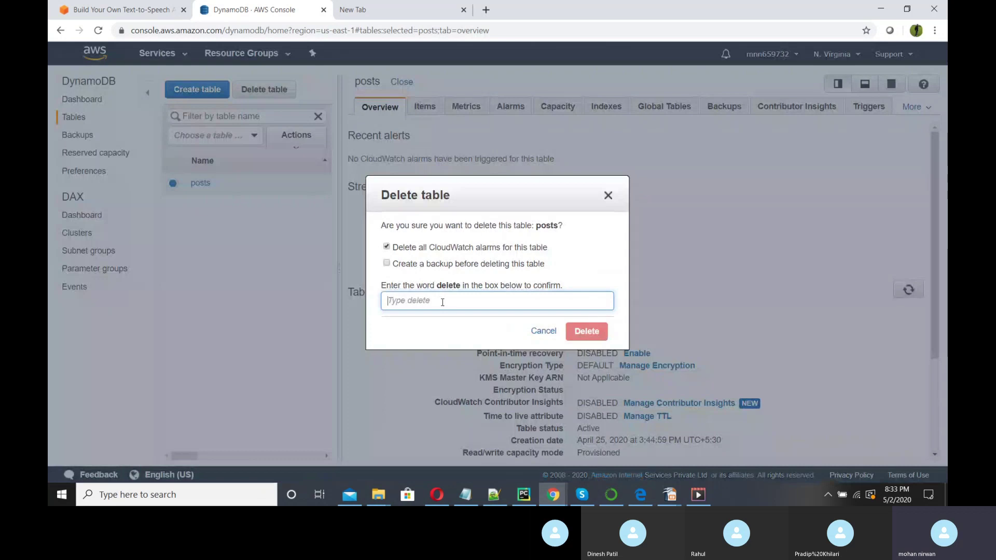
text(delete)
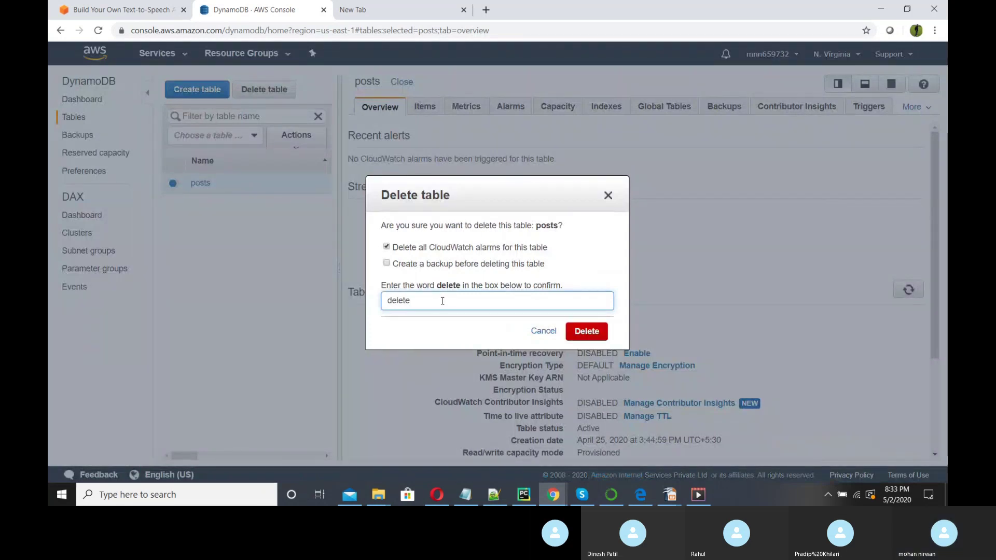
click(588, 333)
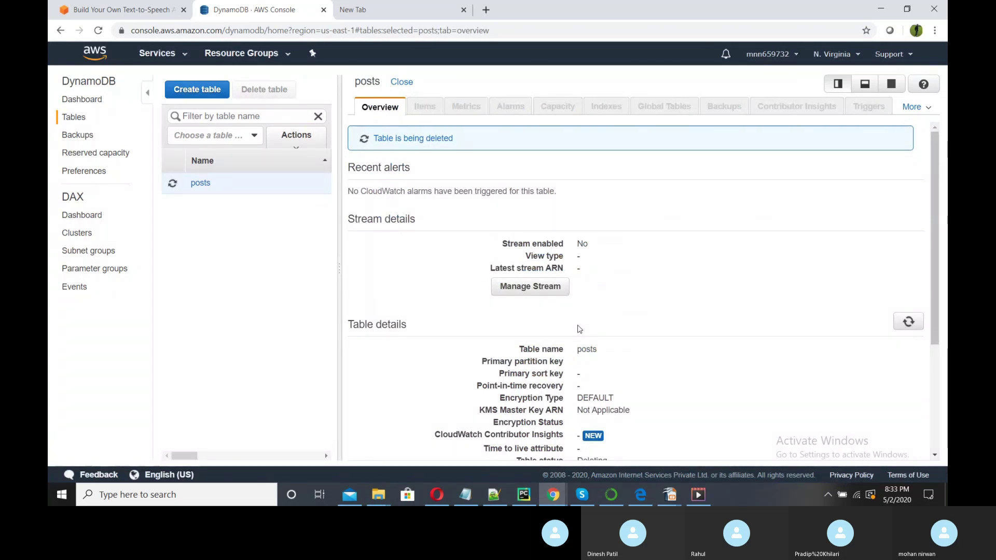
Set up a new DynamoDB table named posts with the String partition key id and try to create it.
click(196, 90)
click(351, 155)
text(posts)
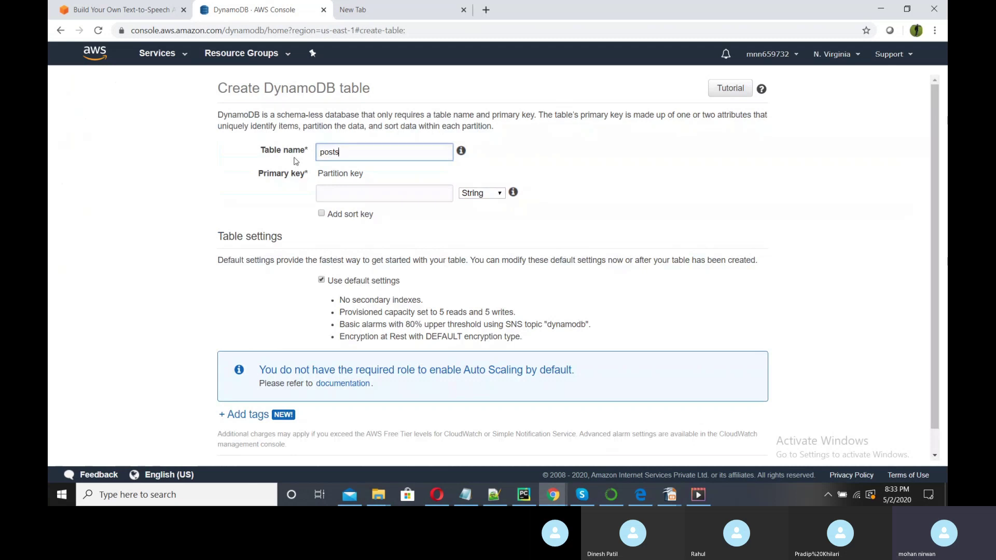
click(362, 191)
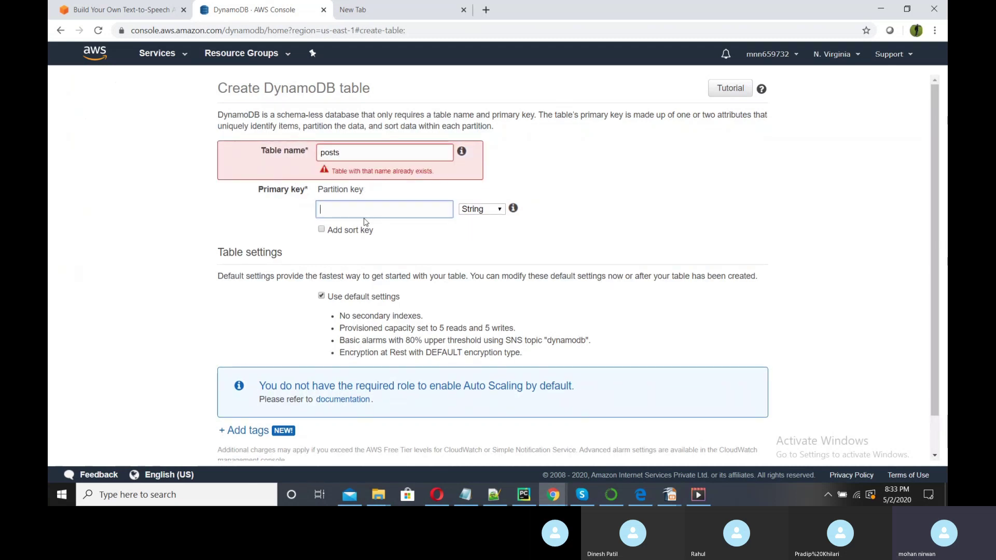
text(id)
click(438, 241)
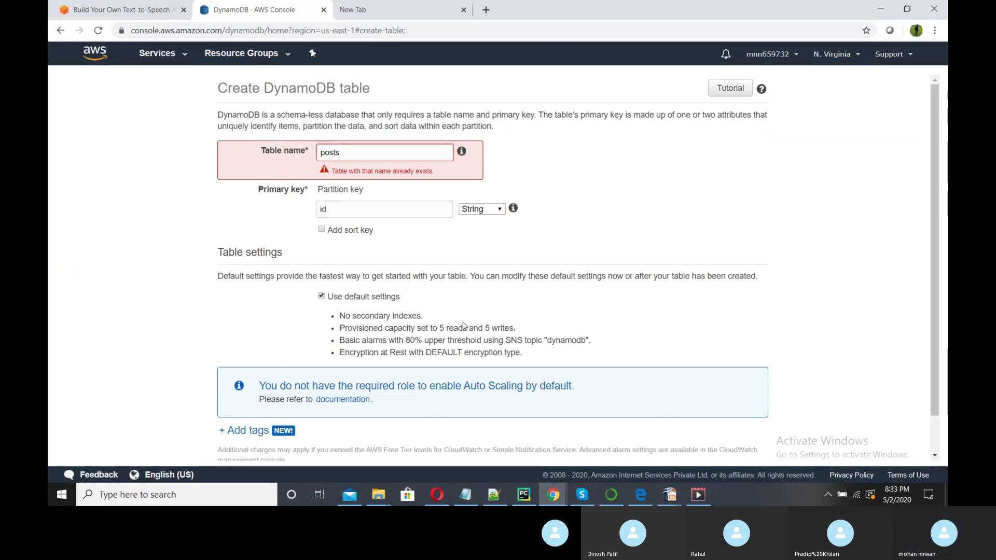
scroll(451, 341, down, 1)
click(741, 453)
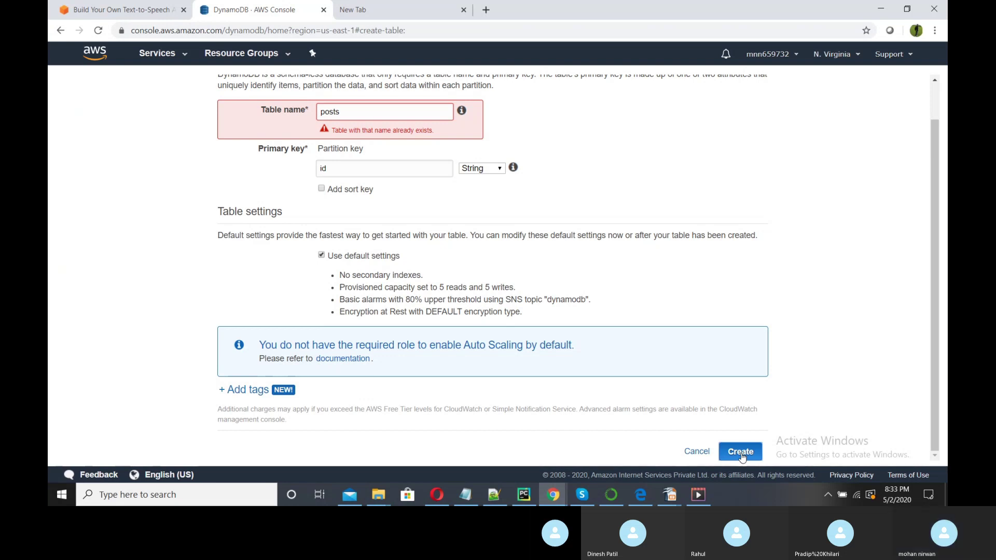
Change the new table's name to posts1 and create the table with the default settings.
click(351, 113)
scroll(363, 151, up, 1)
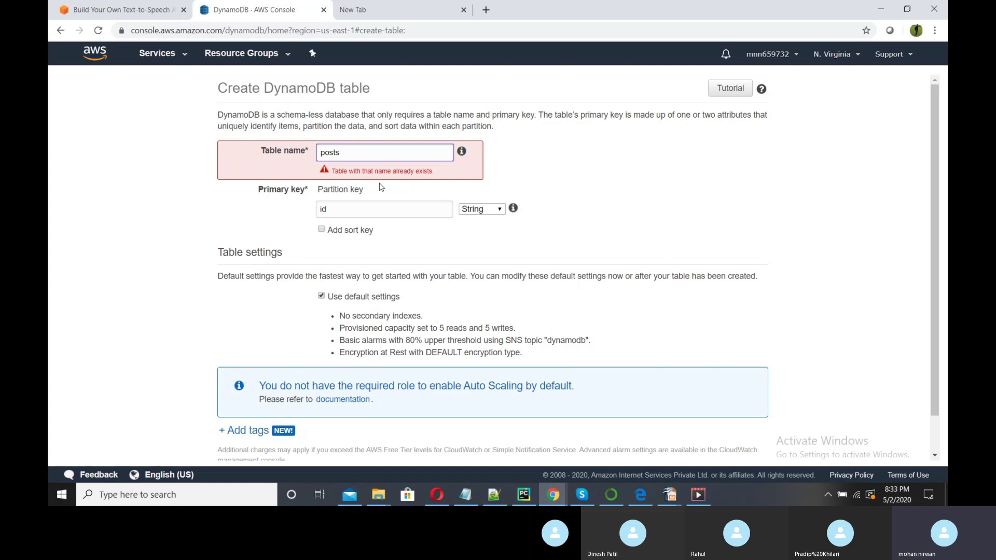
text(s1)
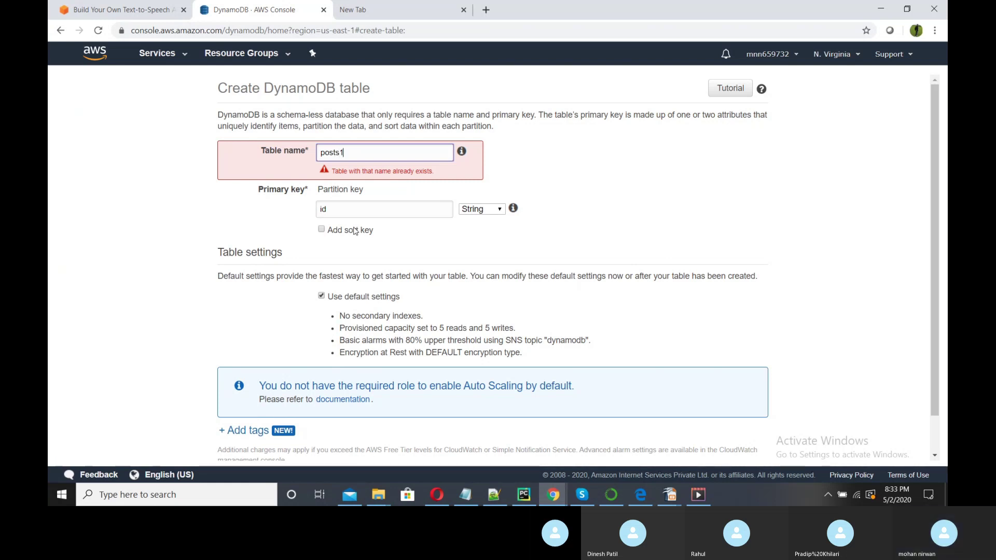
click(434, 247)
click(367, 152)
key(BackSpace)
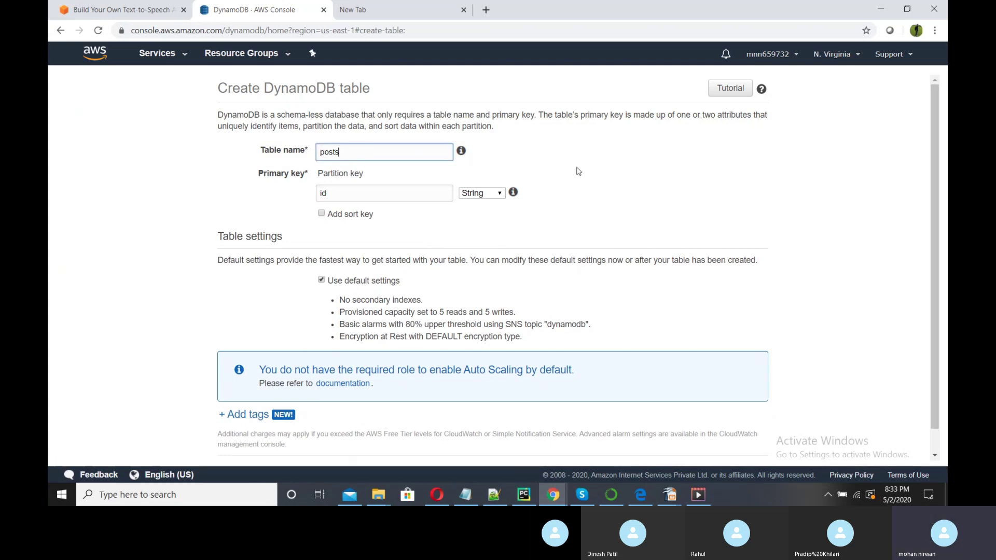
text(1)
scroll(652, 262, down, 1)
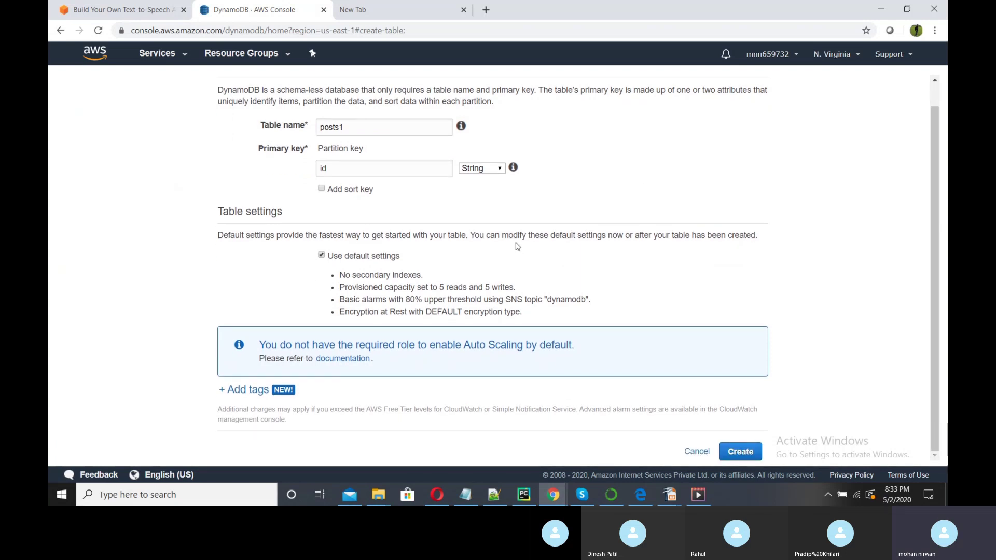
drag(386, 132, 272, 119)
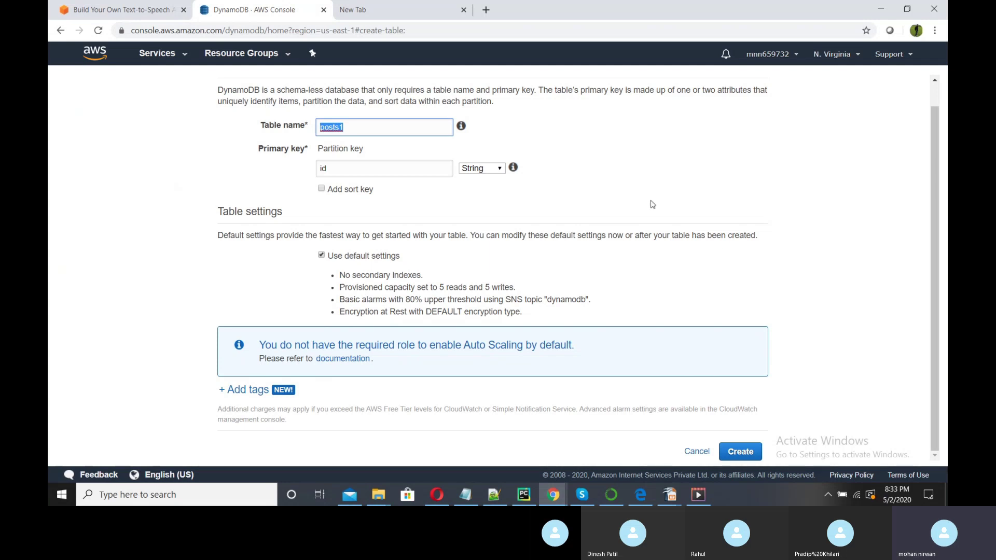
click(743, 451)
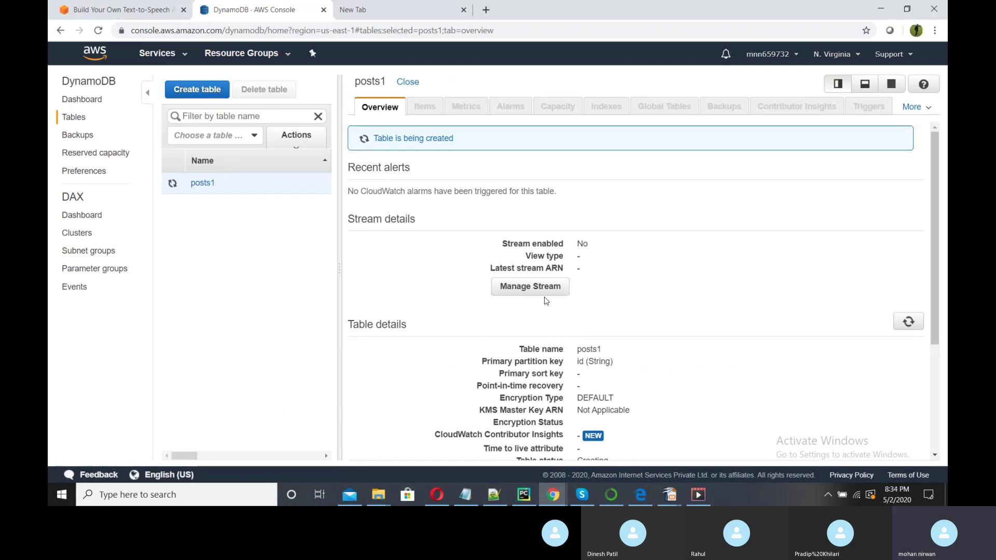
Switch to the Amazon Polly tutorial and read from the posts table columns through the S3 bucket creation and public access instructions.
click(119, 9)
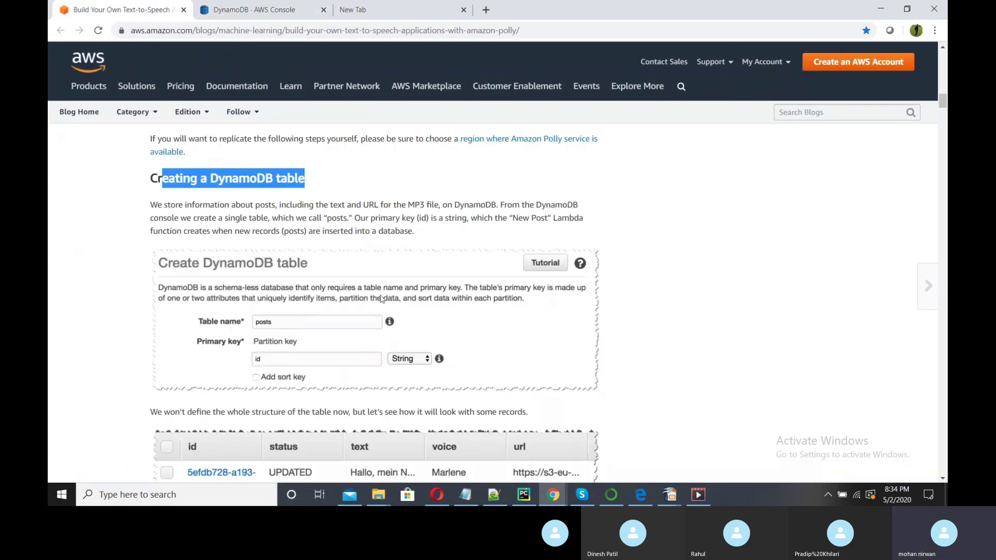
scroll(381, 291, down, 1)
scroll(382, 288, down, 3)
scroll(356, 274, up, 2)
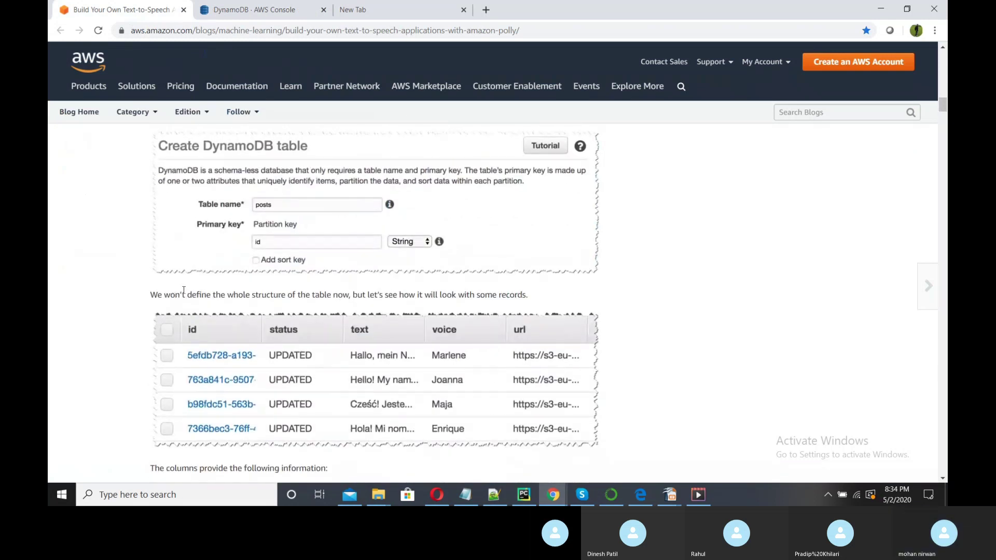
scroll(173, 291, up, 2)
scroll(246, 284, down, 3)
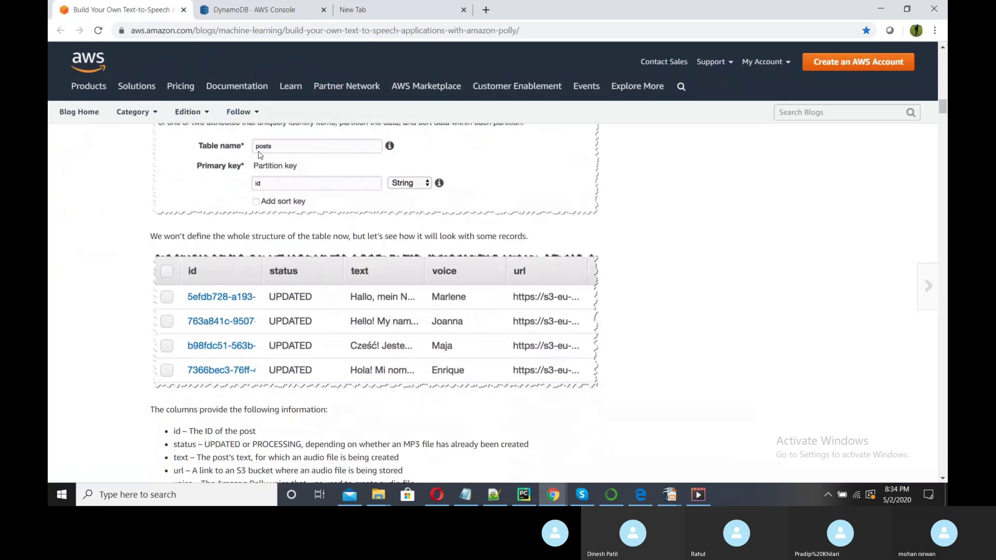
scroll(299, 229, down, 6)
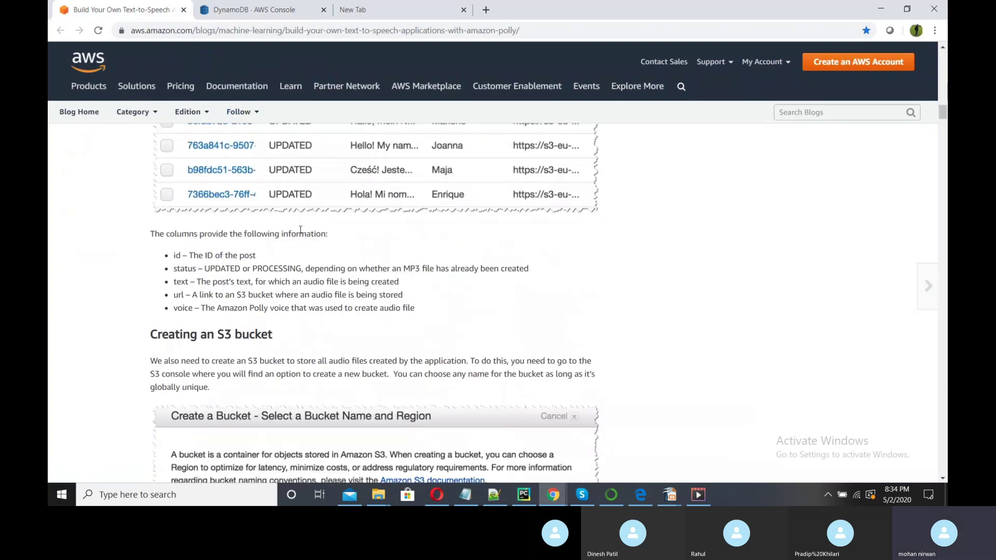
drag(157, 158, 300, 164)
click(304, 168)
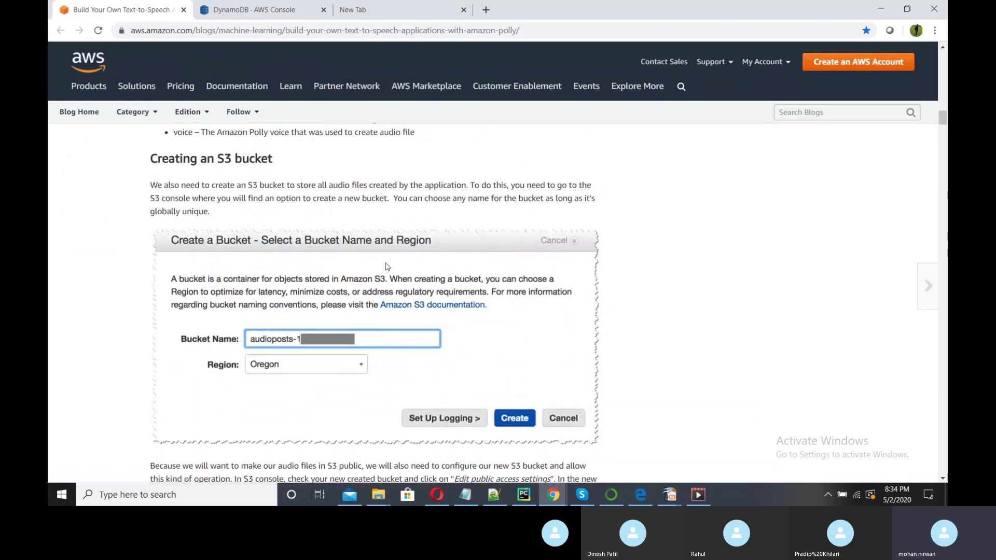
scroll(388, 263, down, 2)
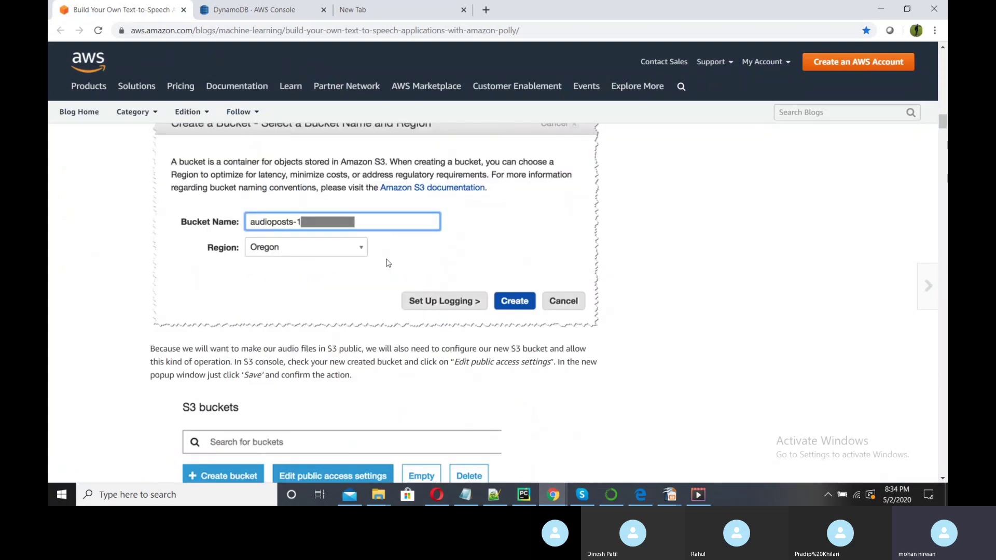
scroll(388, 263, down, 2)
scroll(388, 263, up, 4)
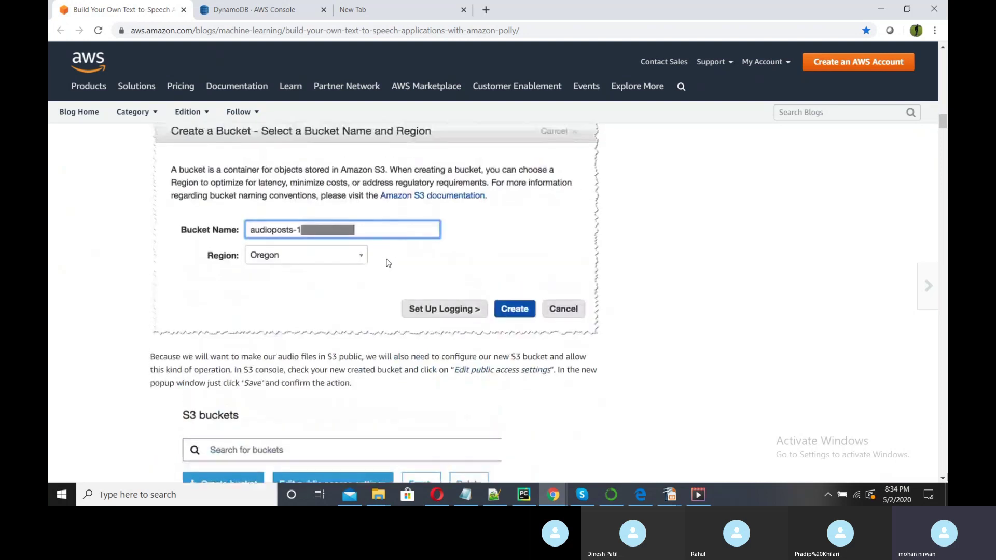
Return to the AWS console, search the services for s3 and open the S3 console in a new browser tab.
click(241, 18)
click(184, 56)
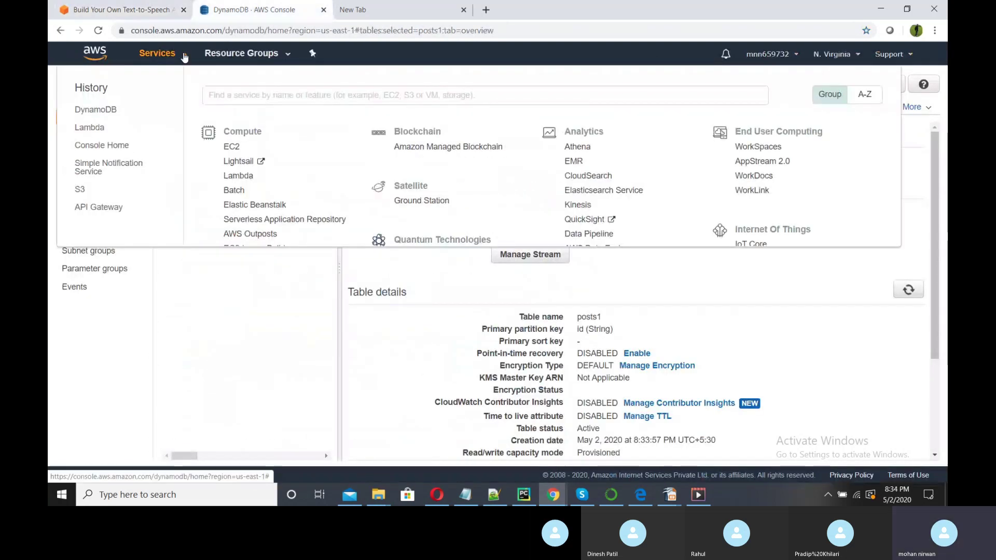
text(s3)
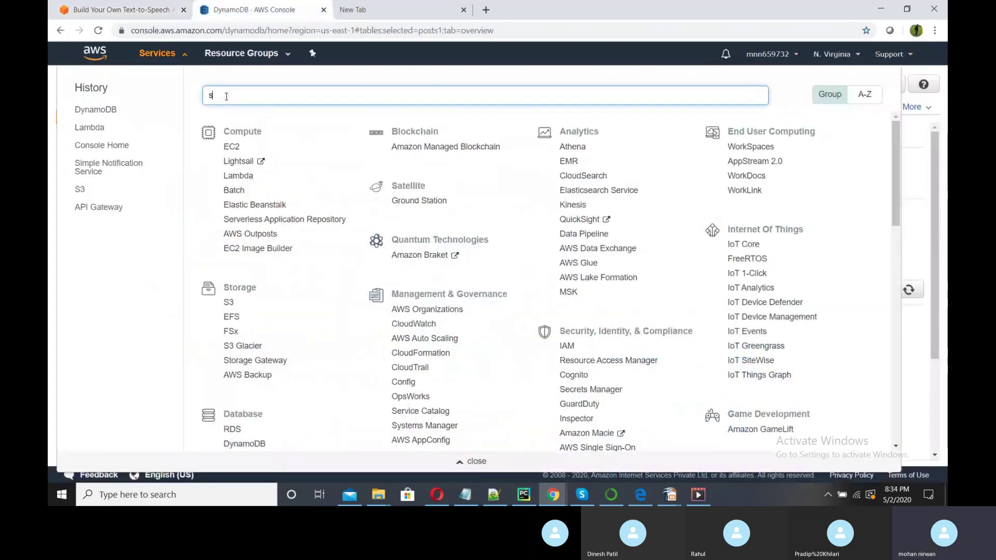
right_click(232, 119)
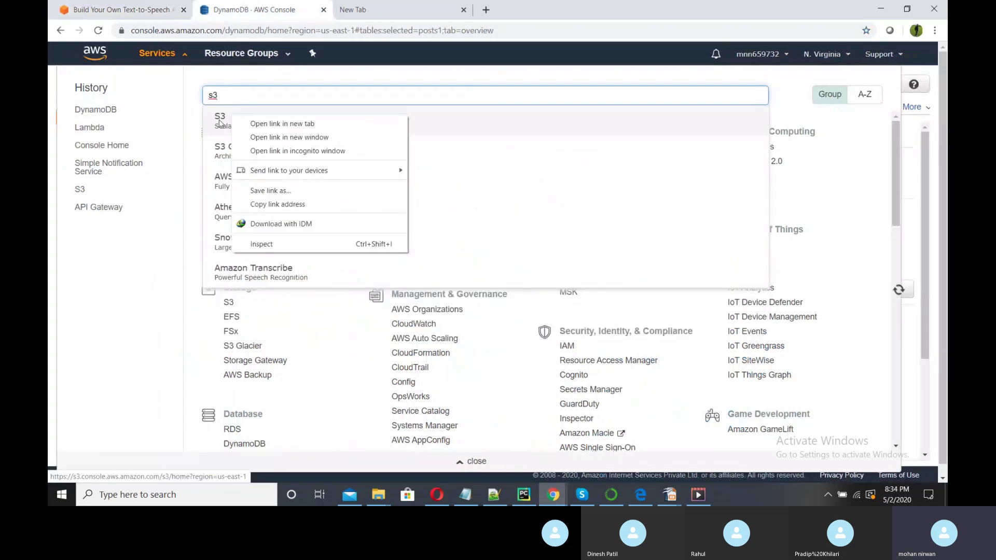
right_click(218, 123)
click(237, 128)
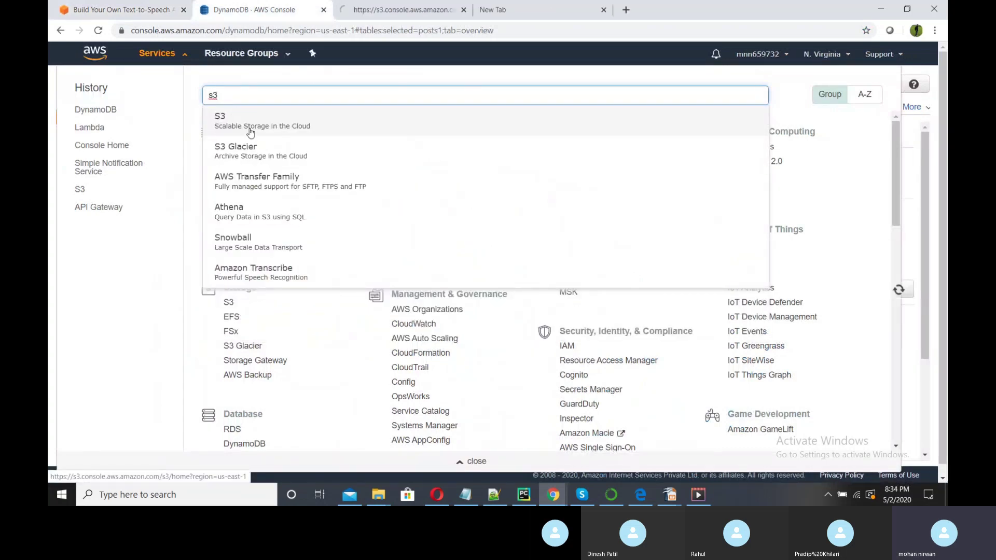
click(374, 11)
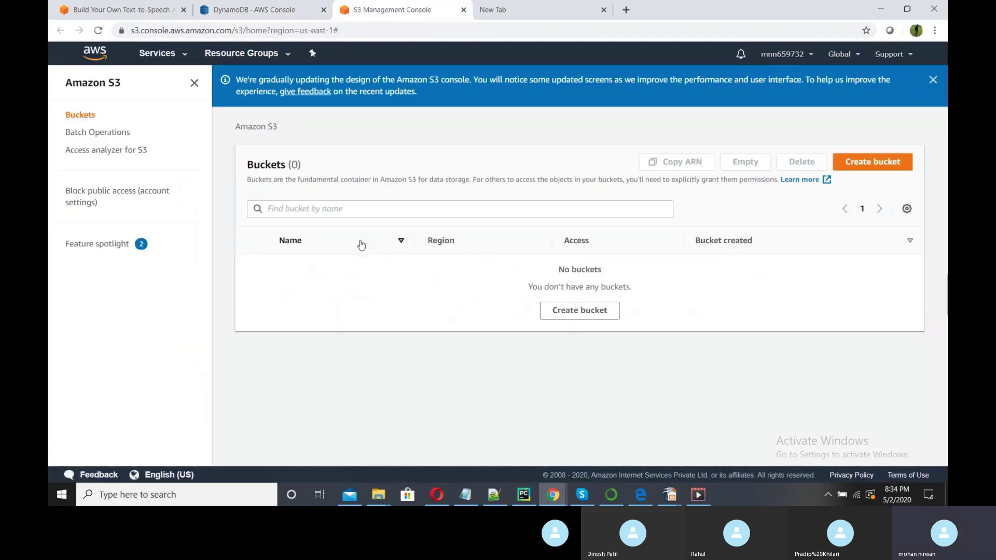
Start creating an S3 bucket and name it audioposts0502020.
click(864, 164)
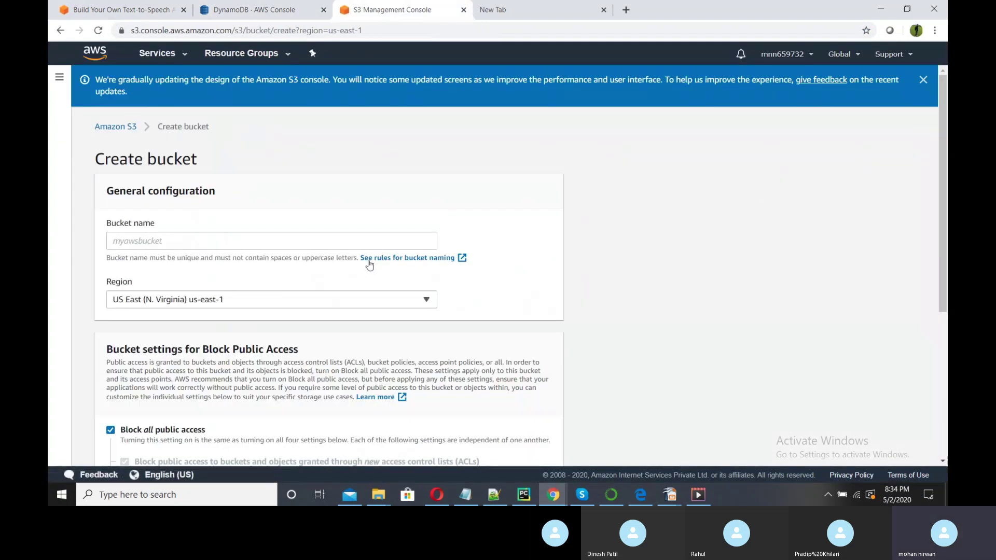
click(167, 243)
text(a)
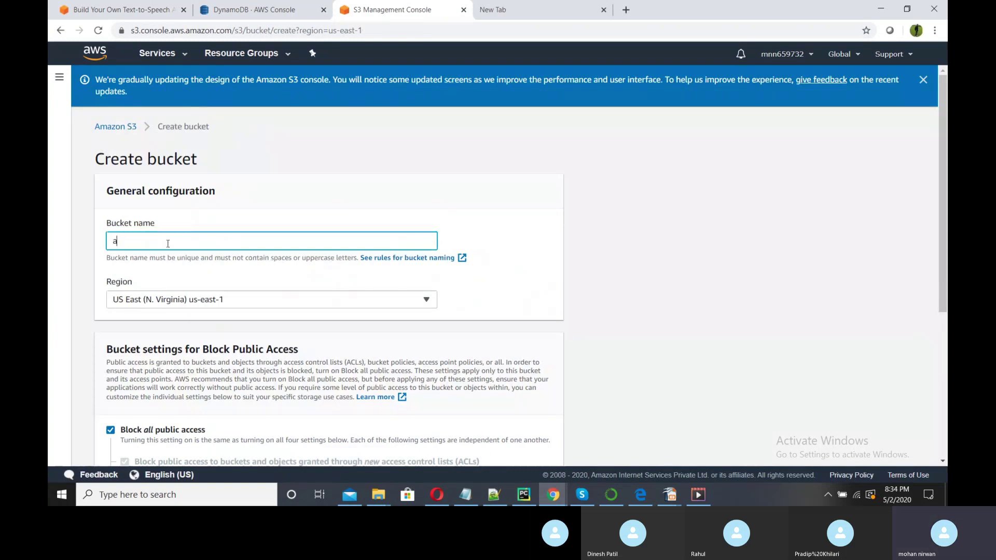
text(udioposts)
text(502202)
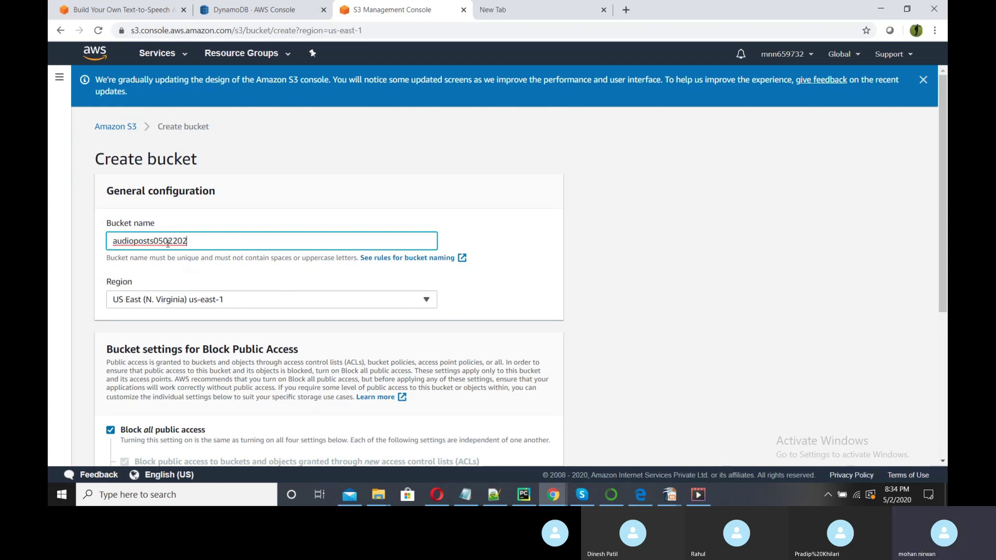
key(BackSpace)
key(BackSpace)
key(BackSpace)
text(020)
Turn off Block all public access for the new bucket, acknowledge the public access warning and create the bucket.
scroll(211, 276, down, 4)
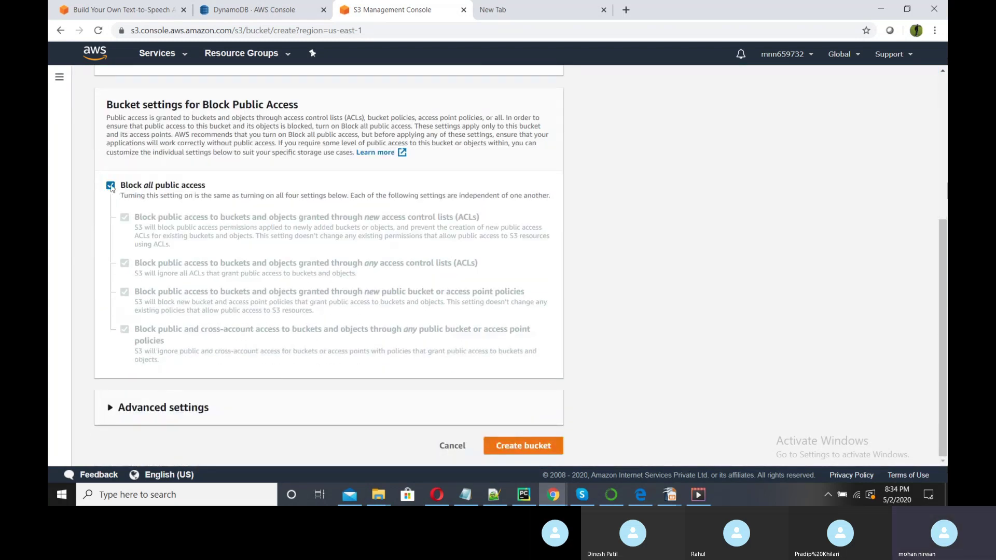
click(110, 186)
scroll(234, 267, down, 2)
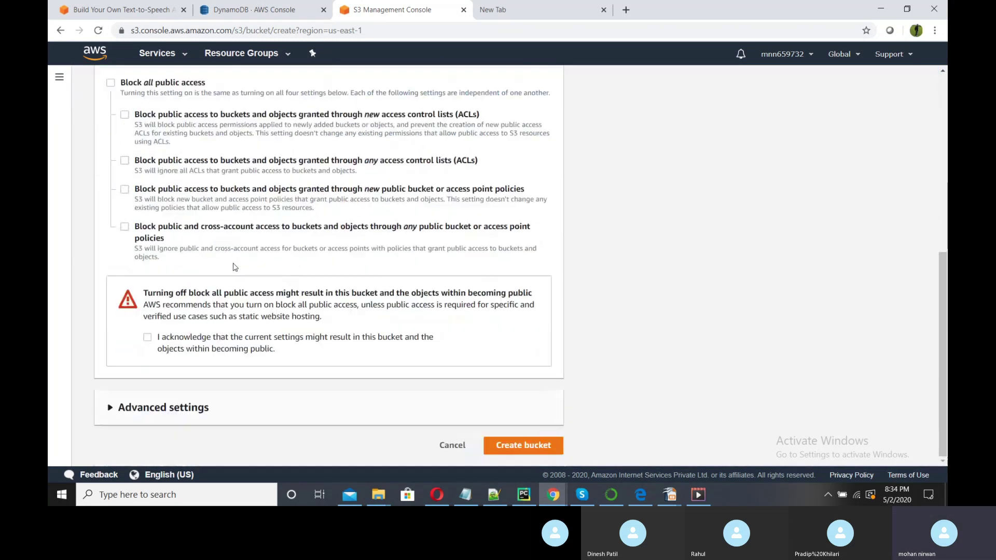
click(533, 447)
click(147, 323)
click(534, 448)
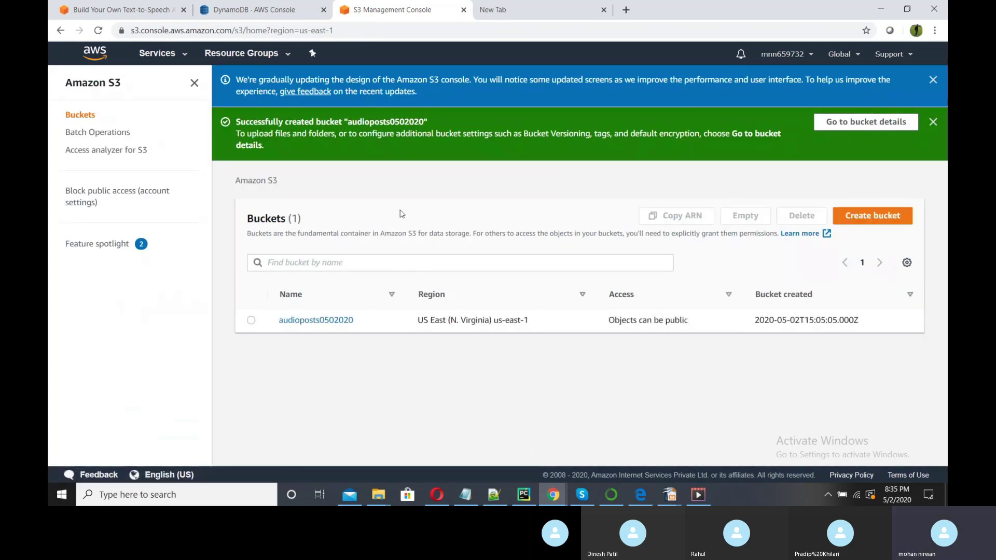
Return to the Amazon Polly tutorial and read from the bucket's public access settings to the Creating an SNS topic section.
click(252, 15)
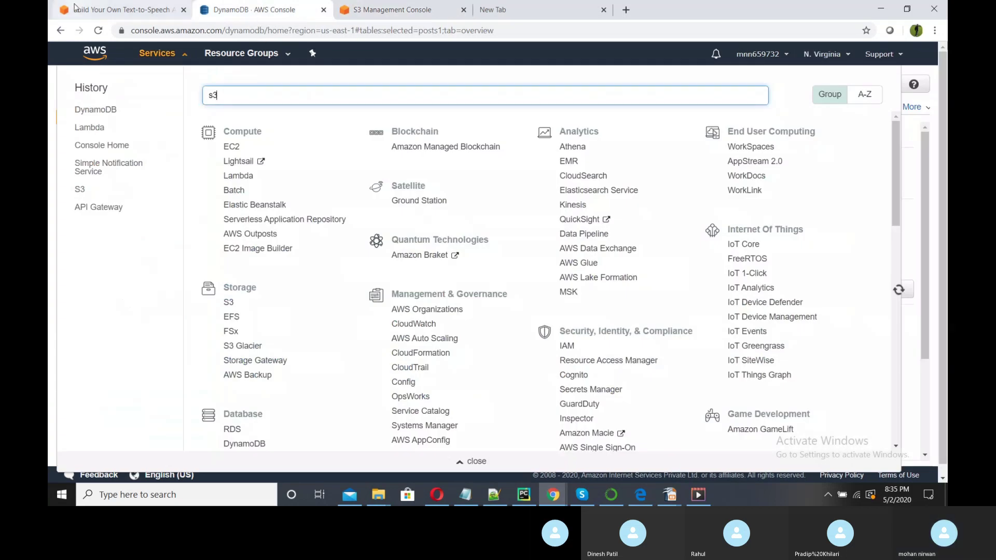
click(120, 9)
scroll(351, 285, down, 2)
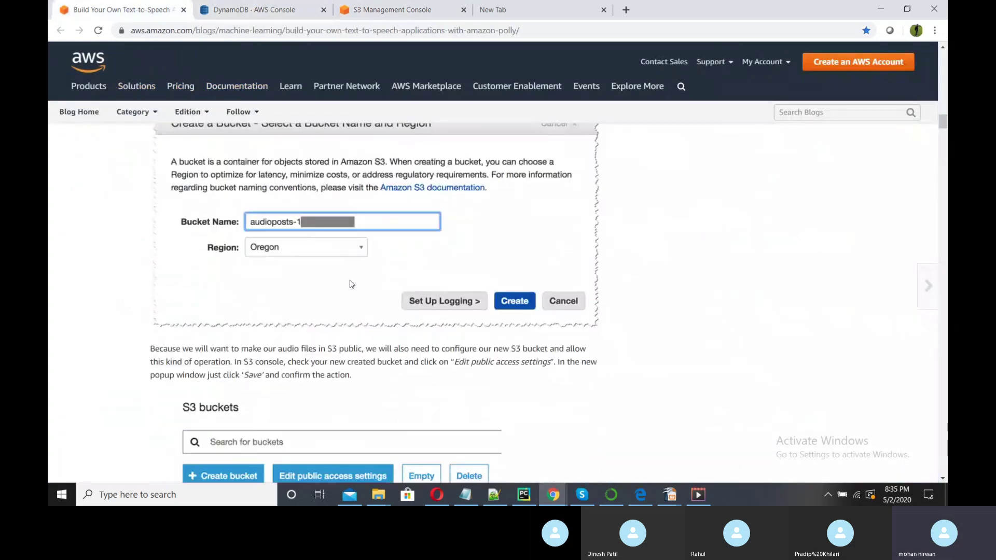
scroll(405, 289, down, 2)
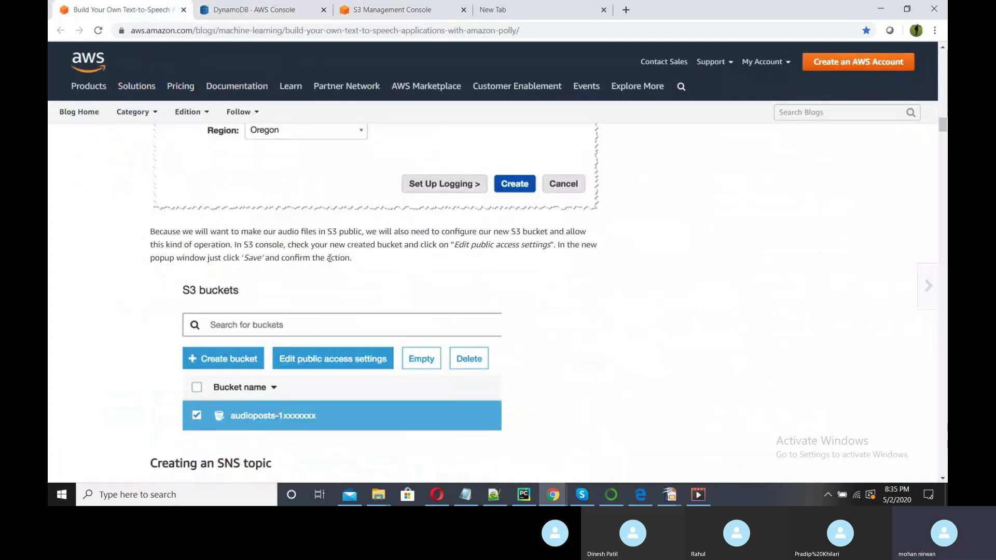
scroll(313, 224, down, 2)
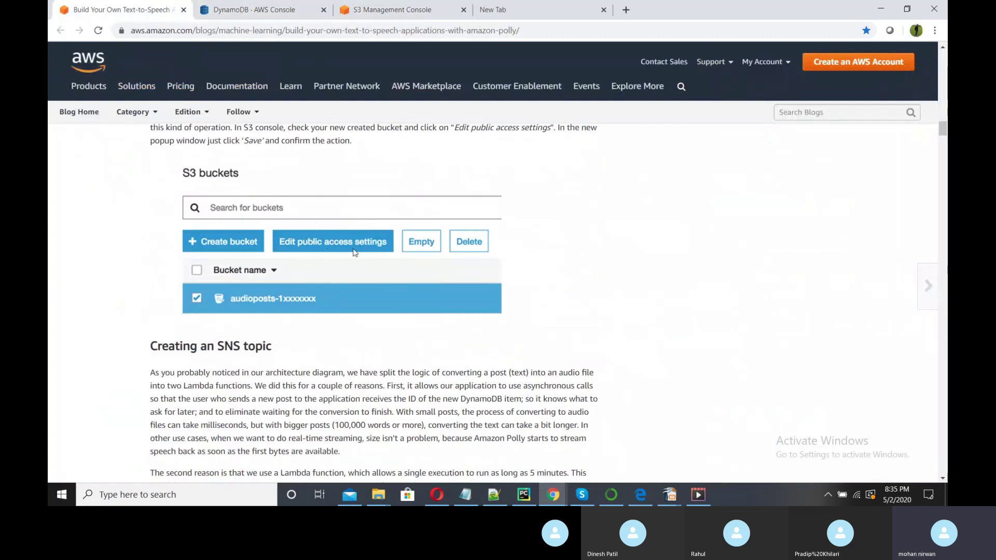
scroll(280, 239, down, 3)
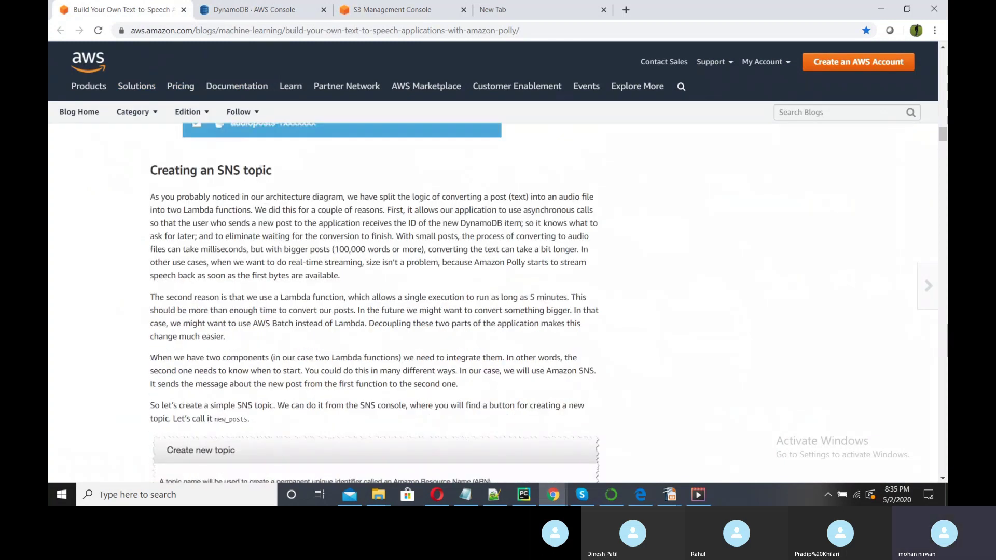
Search the AWS console services for SNS and open Simple Notification Service in a new browser tab.
click(279, 9)
drag(242, 96, 196, 96)
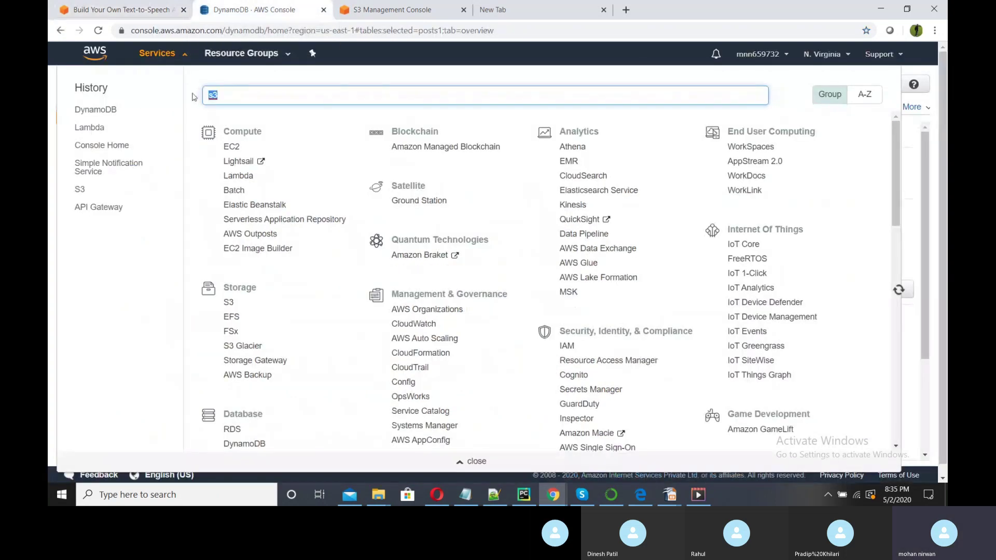
text(SNS)
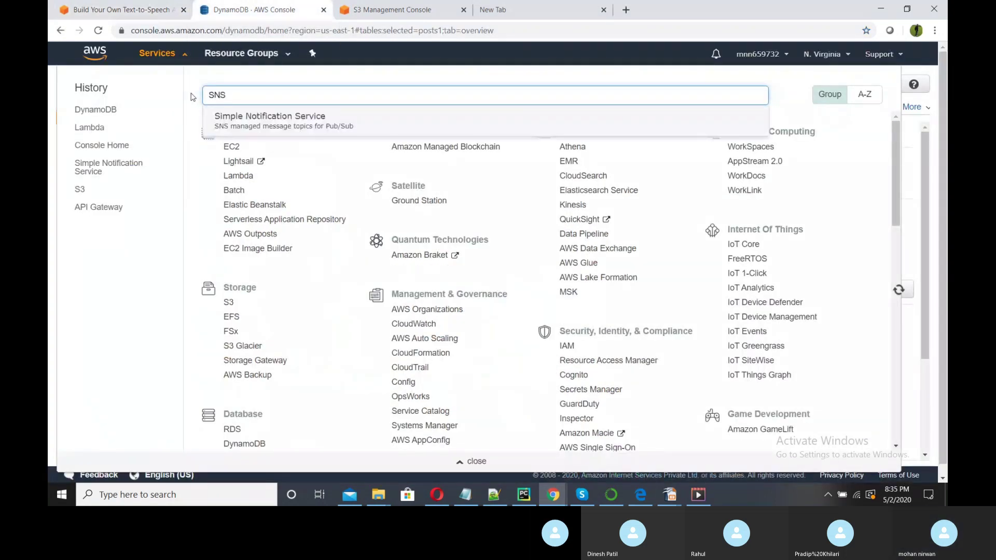
right_click(240, 118)
click(265, 128)
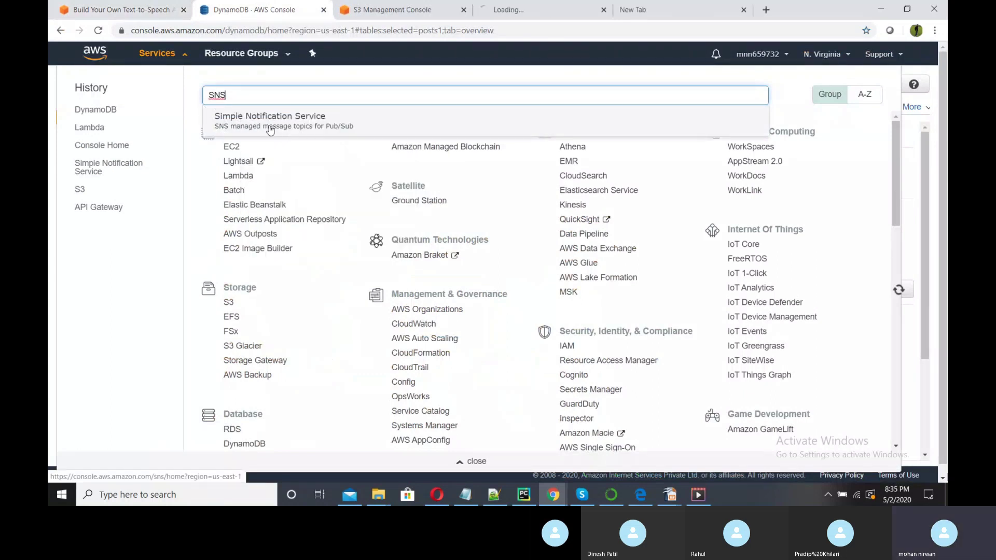
click(519, 10)
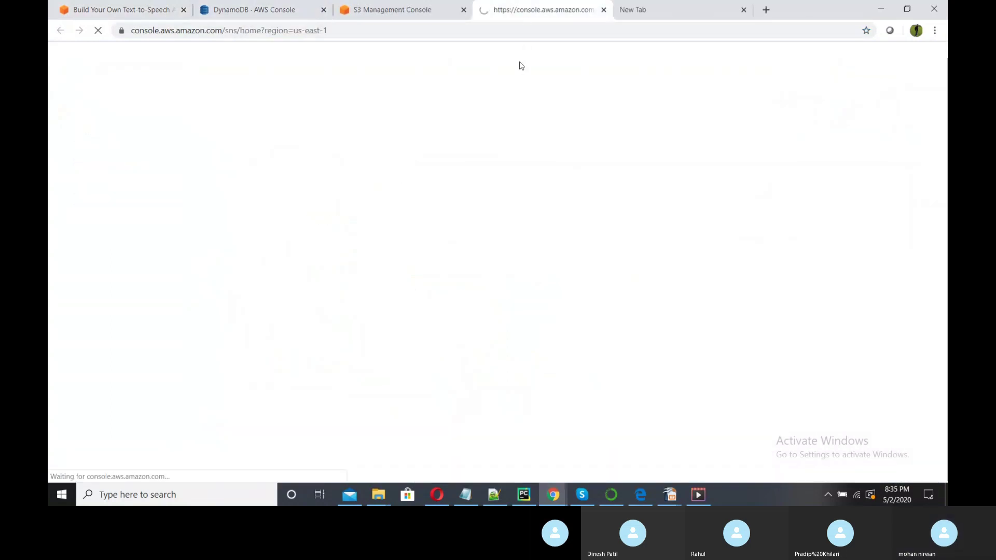
Copy the topic name new_posts from the tutorial's Creating an SNS topic section.
click(110, 7)
scroll(363, 352, down, 2)
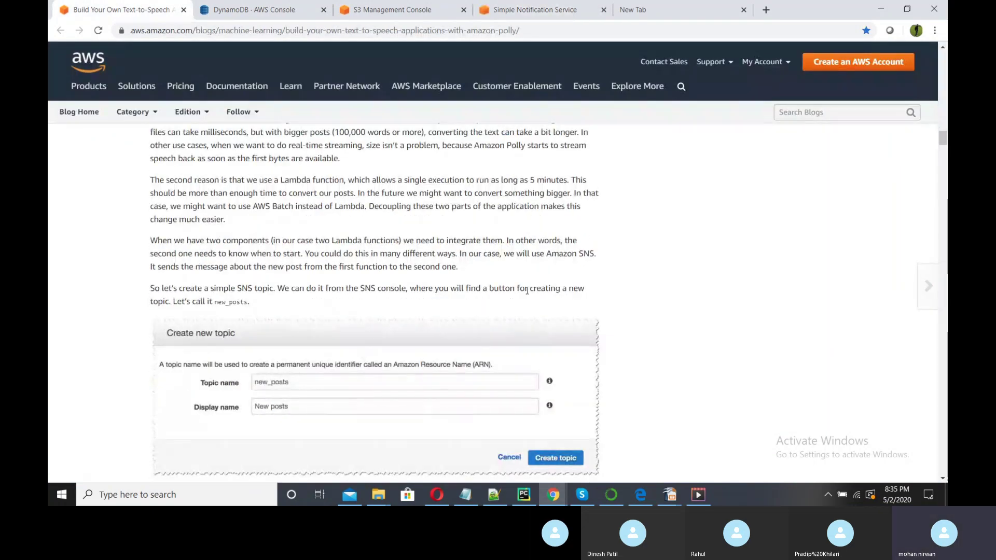
drag(216, 304, 248, 303)
key(ctrl+c)
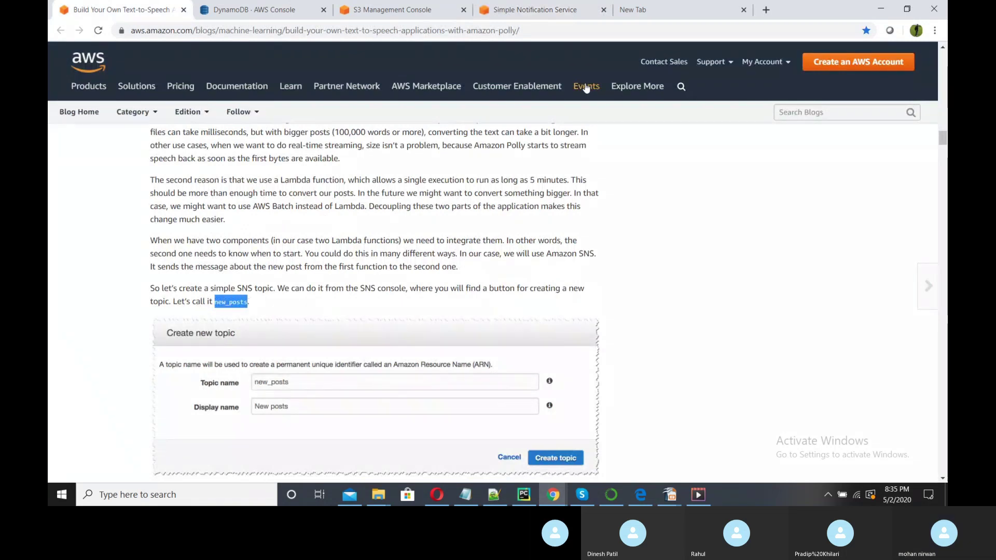
Create an SNS topic with new_posts as both its name and display name, keeping the other settings at their defaults.
click(545, 9)
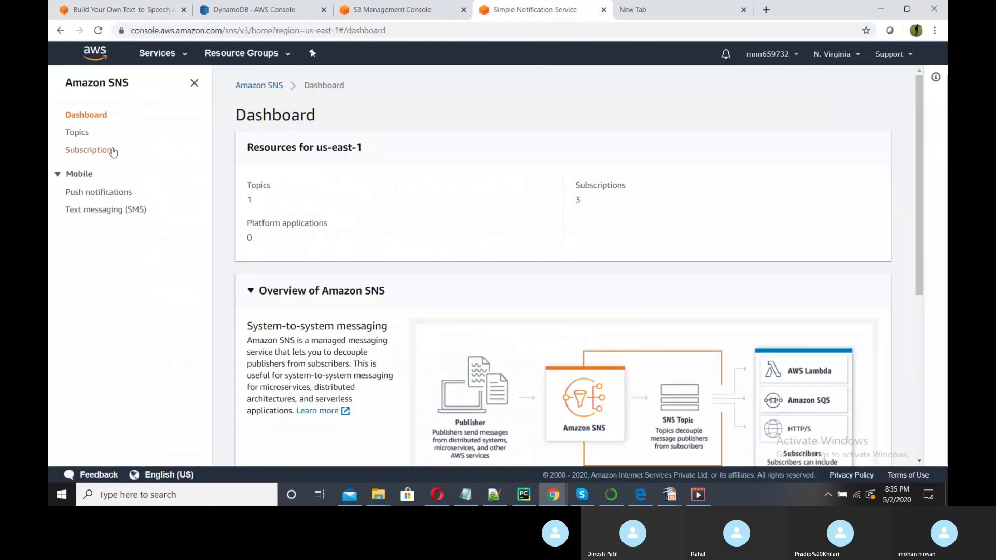
click(77, 133)
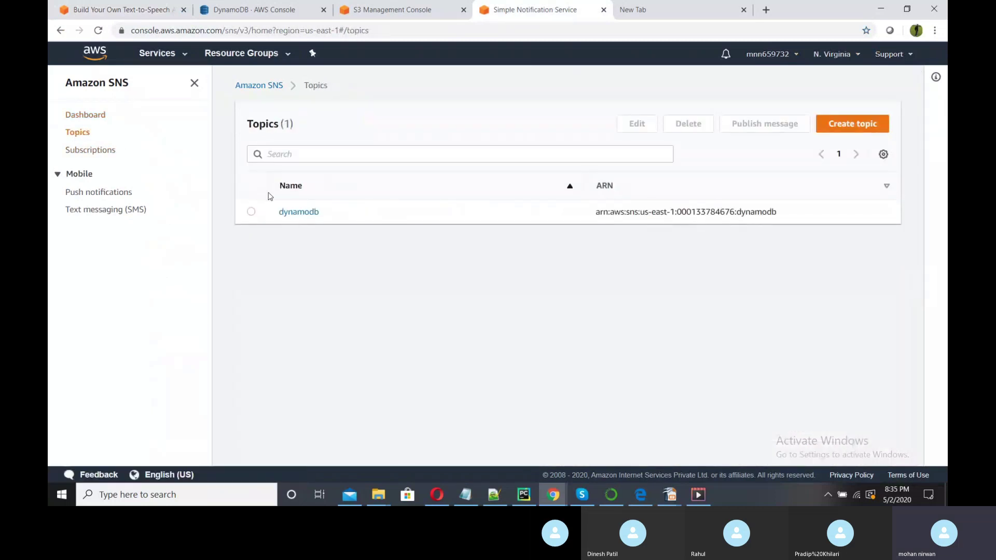
click(832, 127)
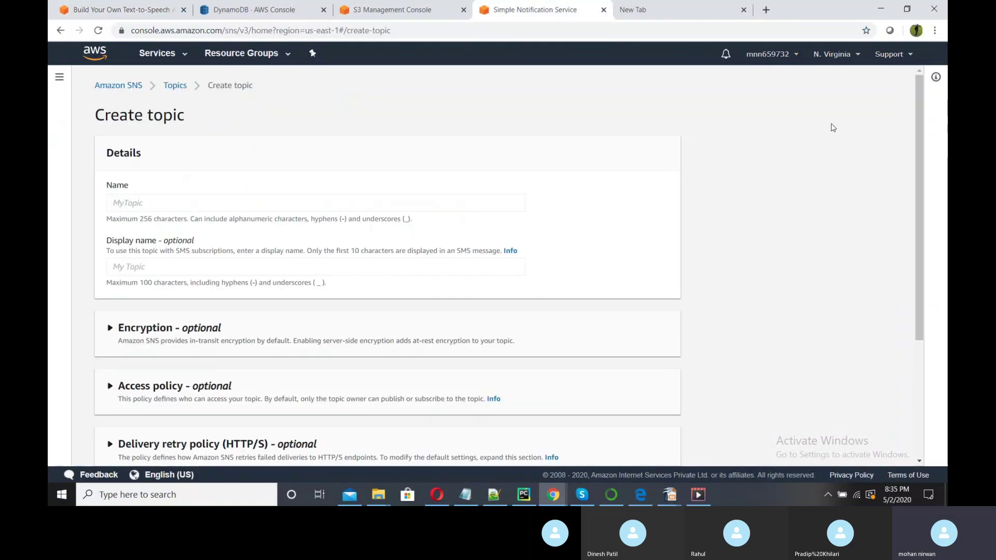
click(201, 202)
text(new_posts)
scroll(225, 263, down, 1)
scroll(225, 263, down, 3)
key(Tab)
key(ctrl+v)
scroll(358, 274, down, 2)
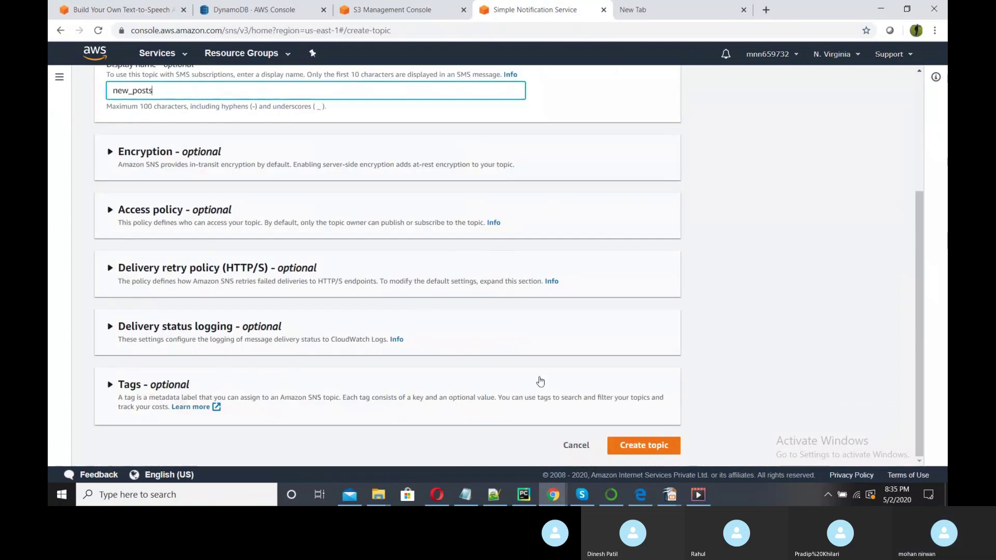
click(644, 446)
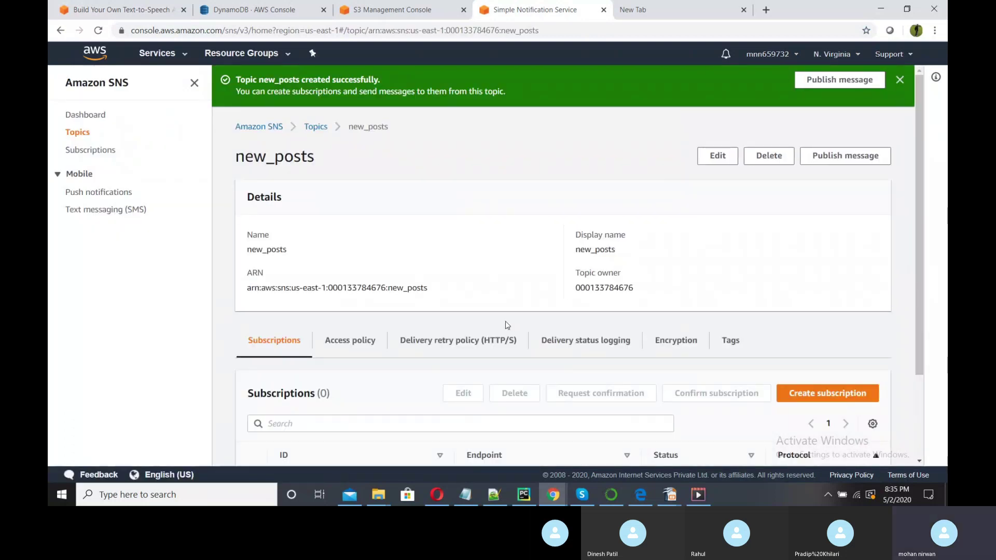
Return to the tutorial and read the Creating an IAM role section, examining the JSON policy script and the placeholders to replace.
click(232, 11)
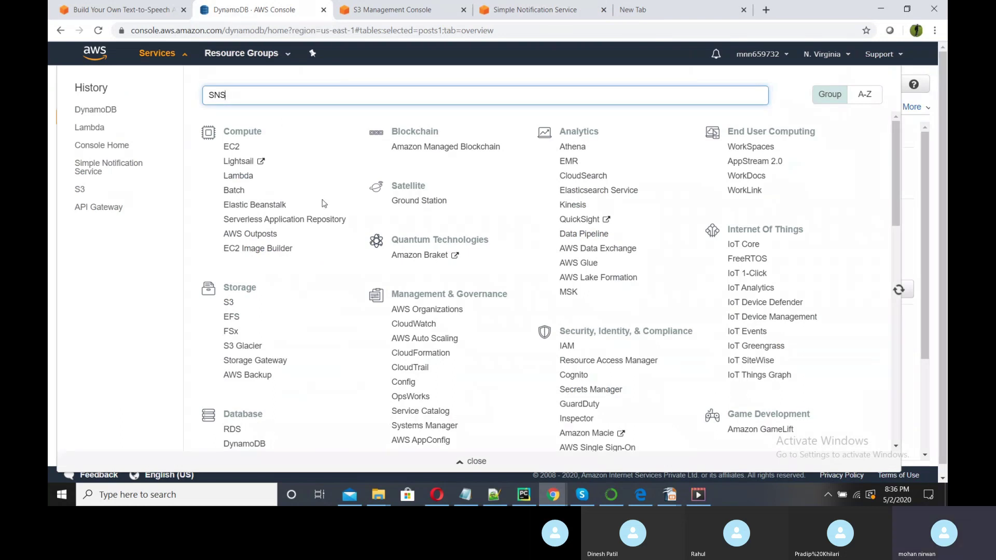
click(87, 5)
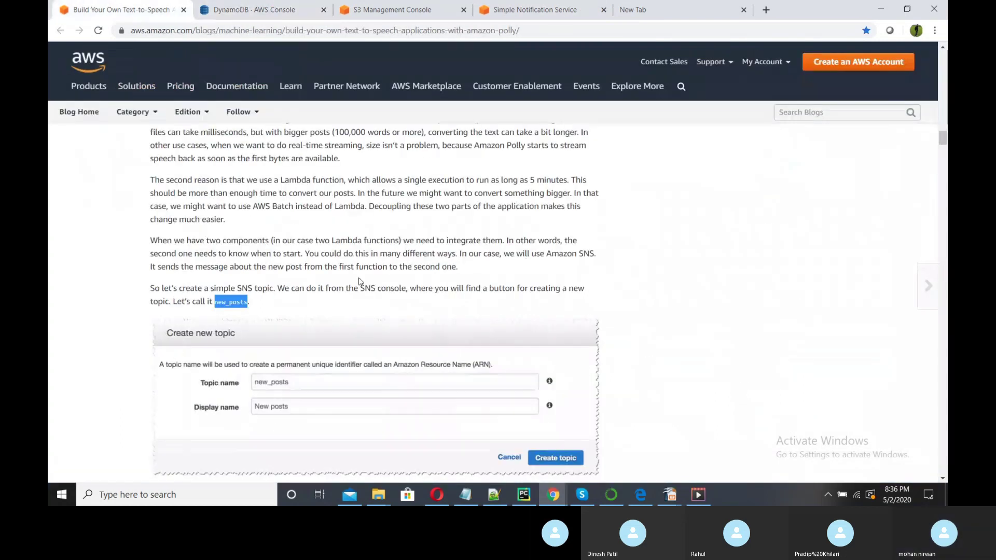
scroll(359, 281, down, 2)
scroll(389, 319, down, 2)
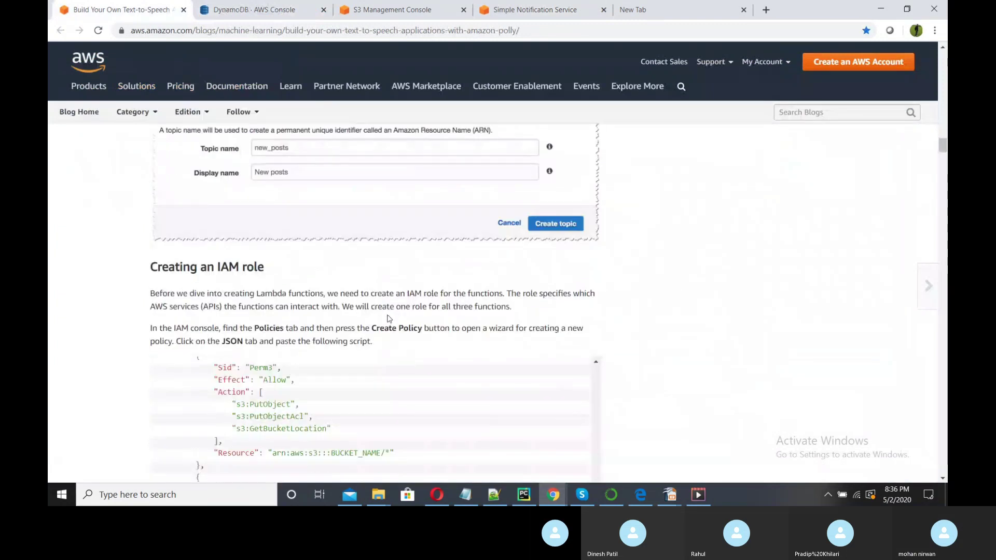
scroll(389, 318, down, 3)
scroll(385, 314, up, 2)
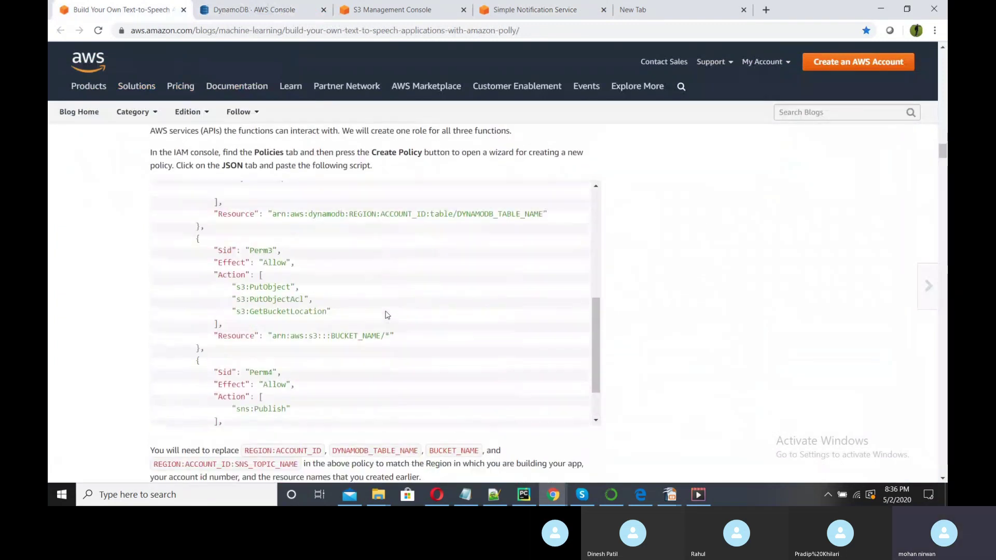
scroll(386, 312, up, 4)
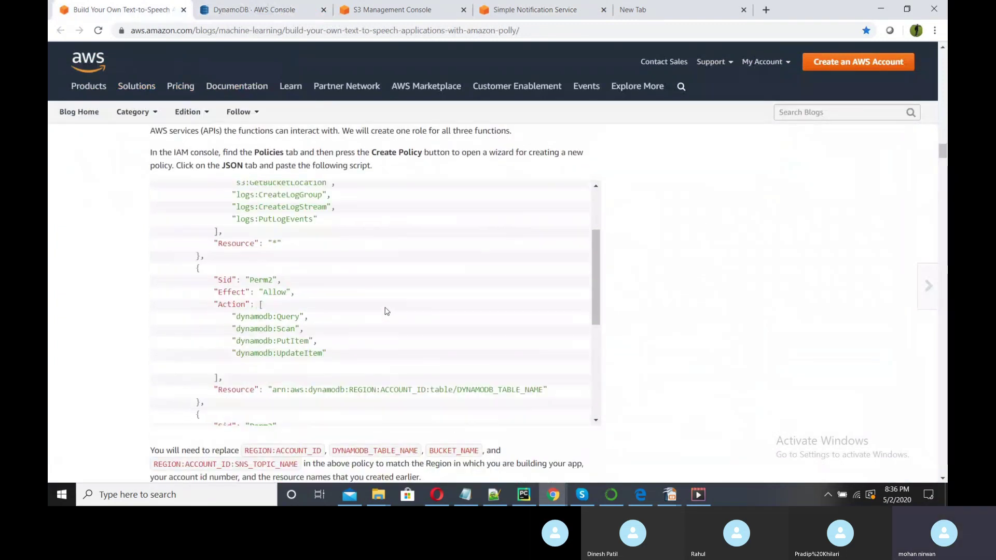
scroll(410, 310, up, 1)
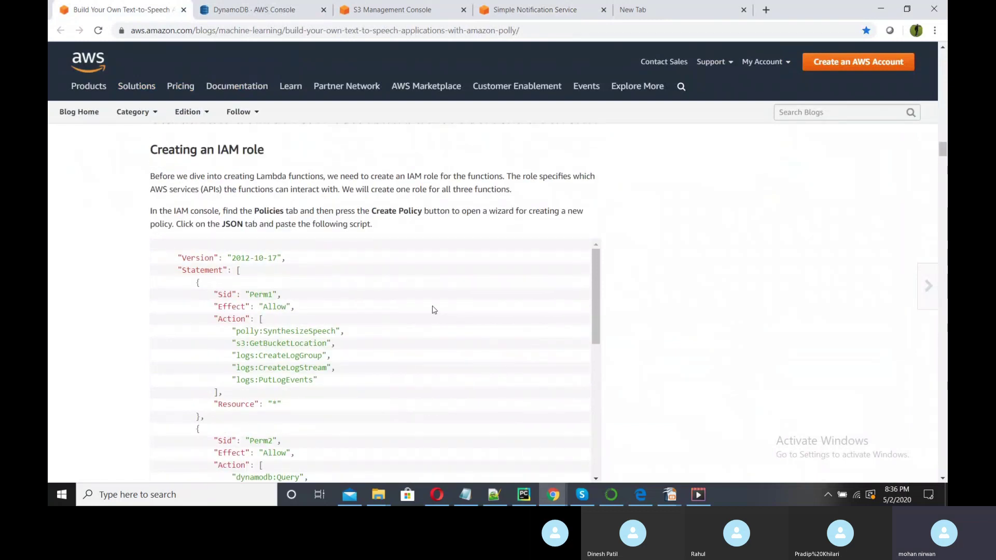
scroll(431, 308, down, 2)
scroll(430, 308, up, 2)
scroll(264, 326, down, 1)
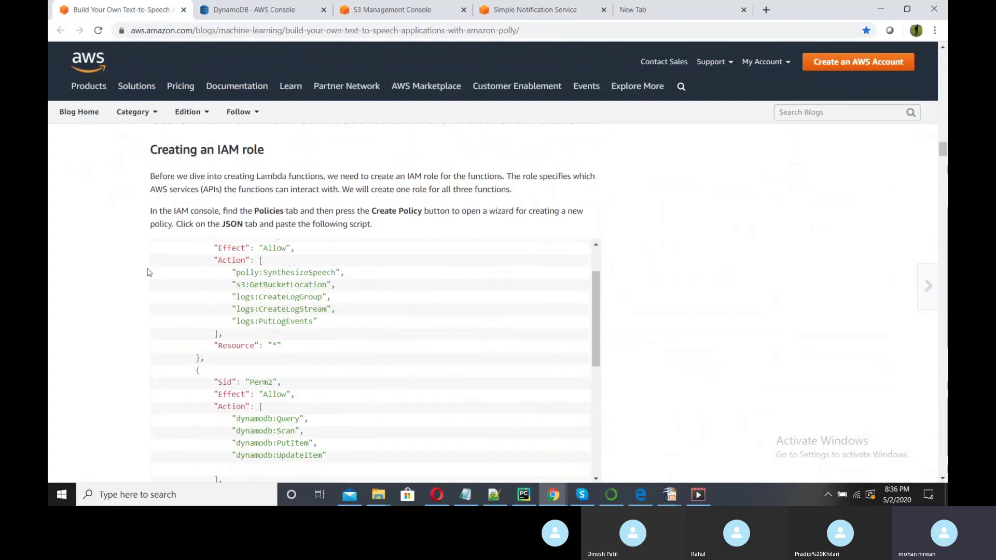
scroll(145, 274, down, 2)
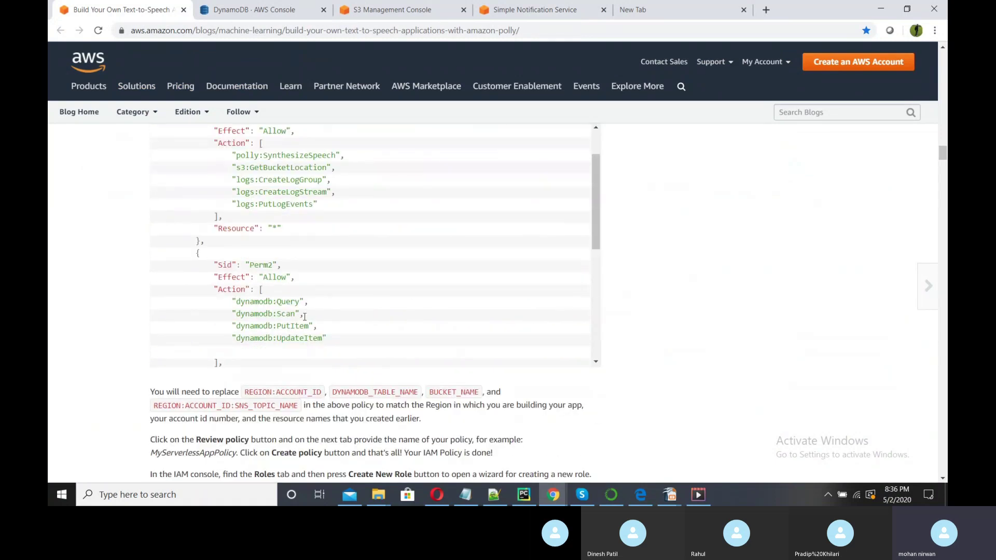
Examine the tutorial's JSON policy script, from the Perm1 actions to the SNS resource placeholders in Perm4.
scroll(303, 317, up, 1)
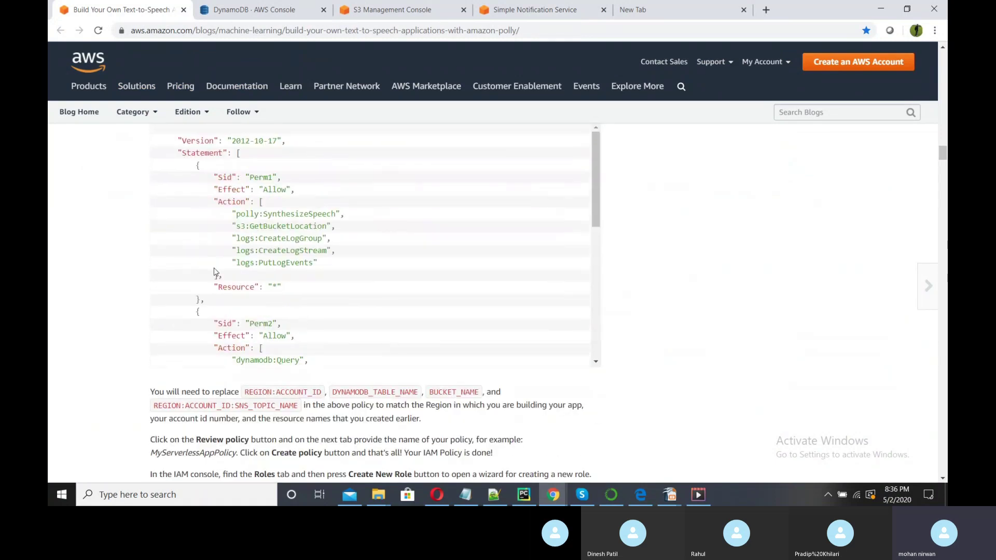
scroll(223, 272, down, 1)
scroll(262, 330, up, 1)
scroll(279, 262, down, 1)
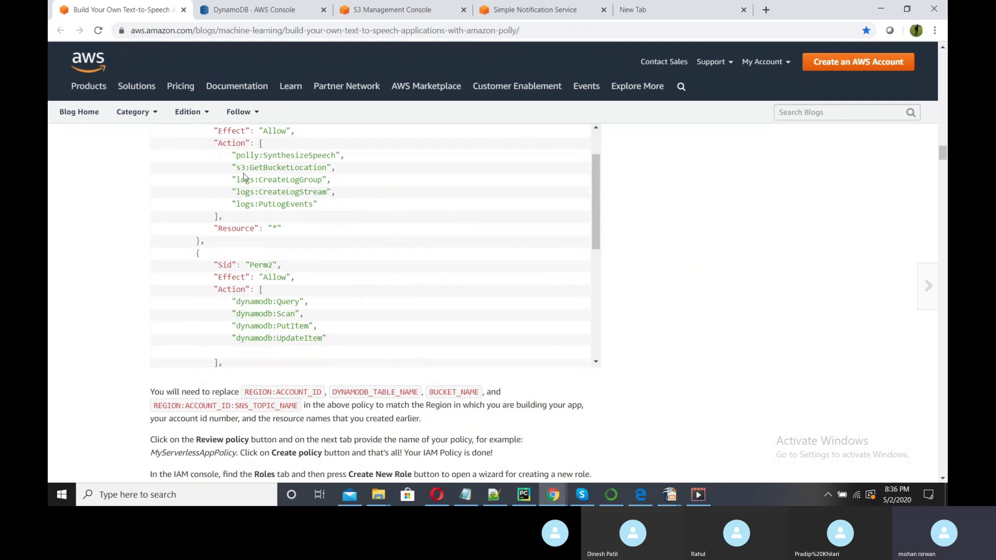
scroll(290, 239, down, 5)
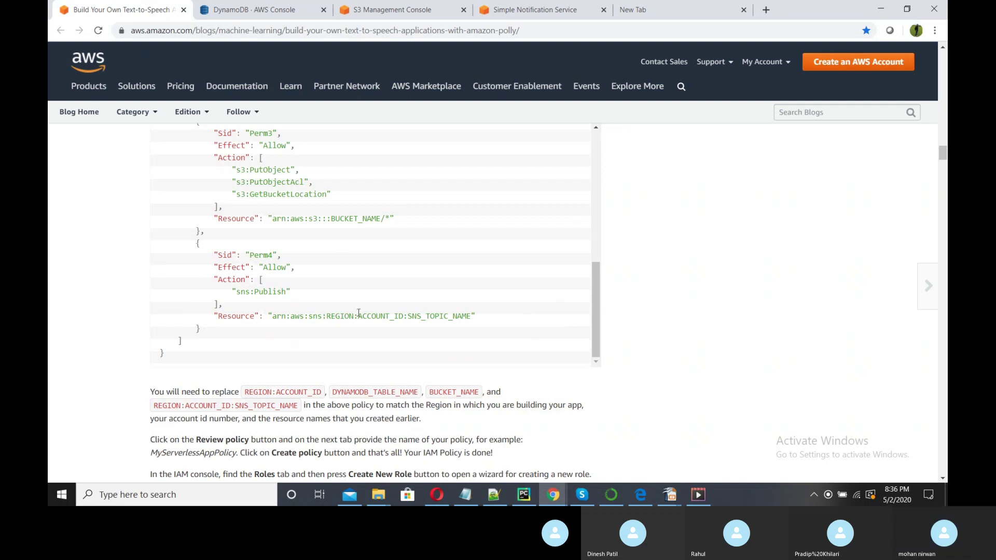
drag(358, 316, 453, 316)
scroll(433, 331, up, 10)
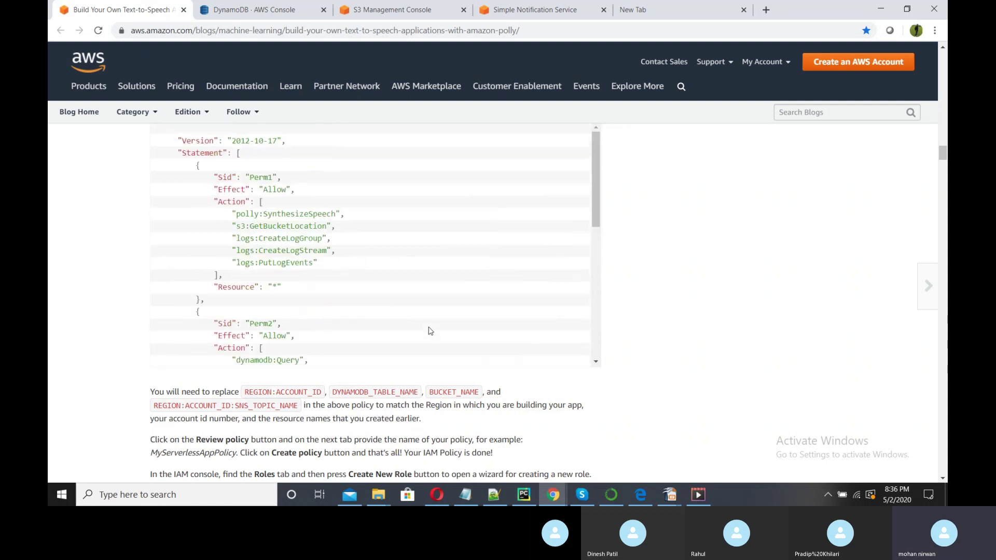
scroll(256, 301, down, 3)
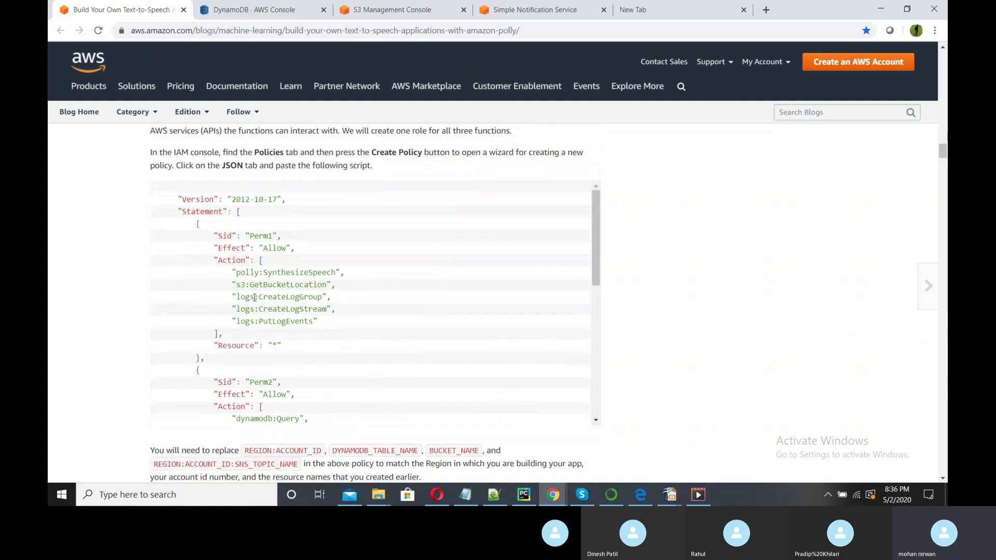
scroll(270, 245, down, 9)
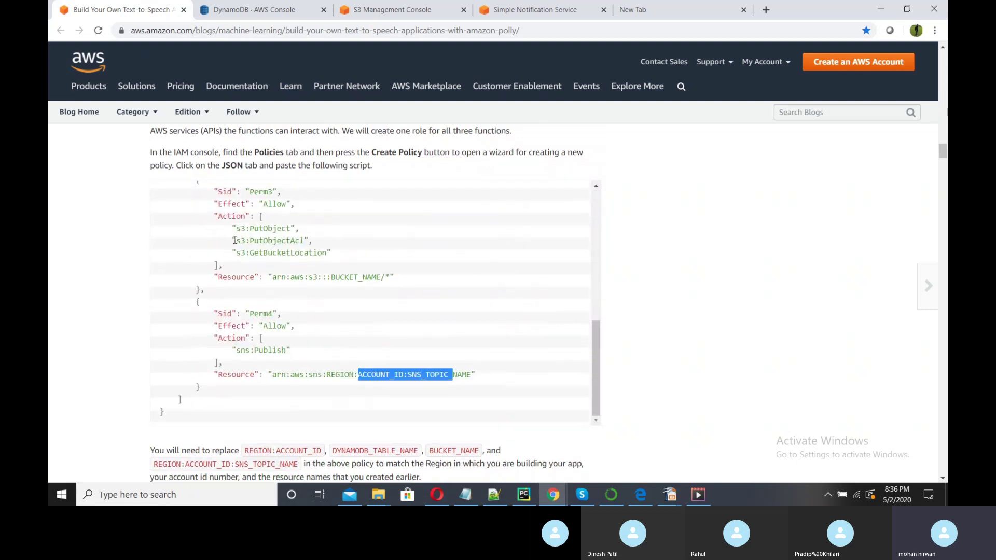
scroll(239, 245, up, 7)
scroll(283, 259, down, 3)
scroll(294, 265, up, 1)
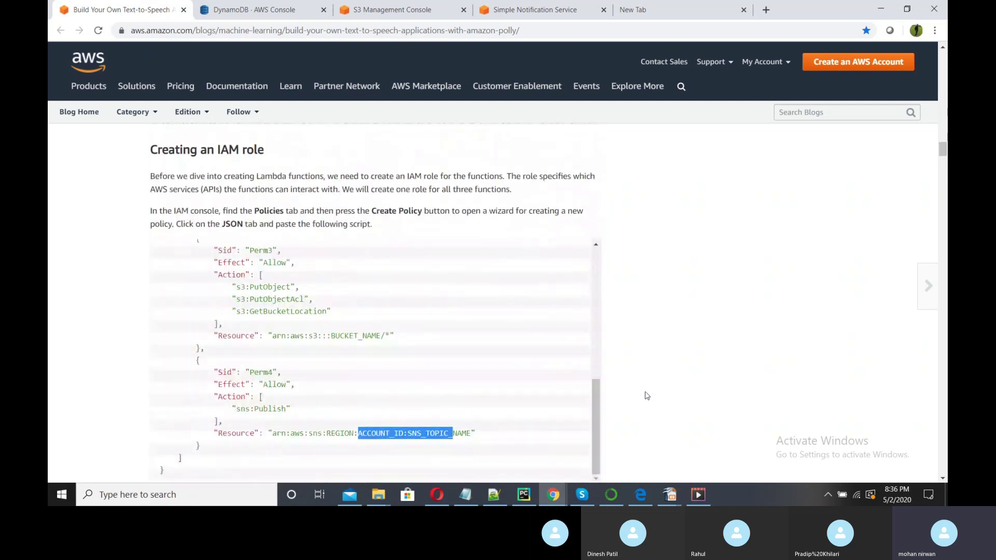
Copy the complete JSON policy script from the tutorial's Creating an IAM role section.
drag(596, 412, 609, 238)
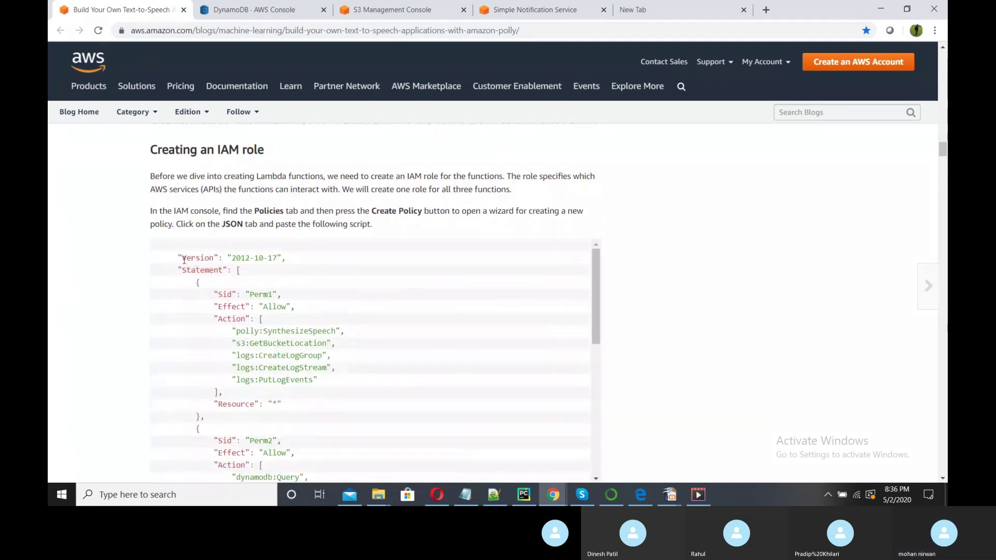
drag(176, 256, 310, 238)
scroll(430, 312, up, 10)
scroll(429, 312, up, 4)
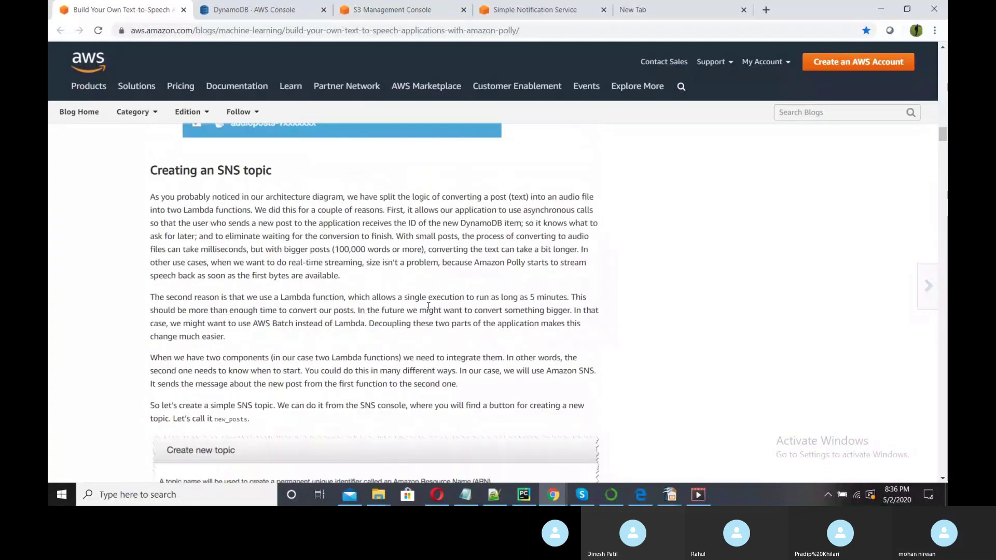
scroll(429, 306, down, 10)
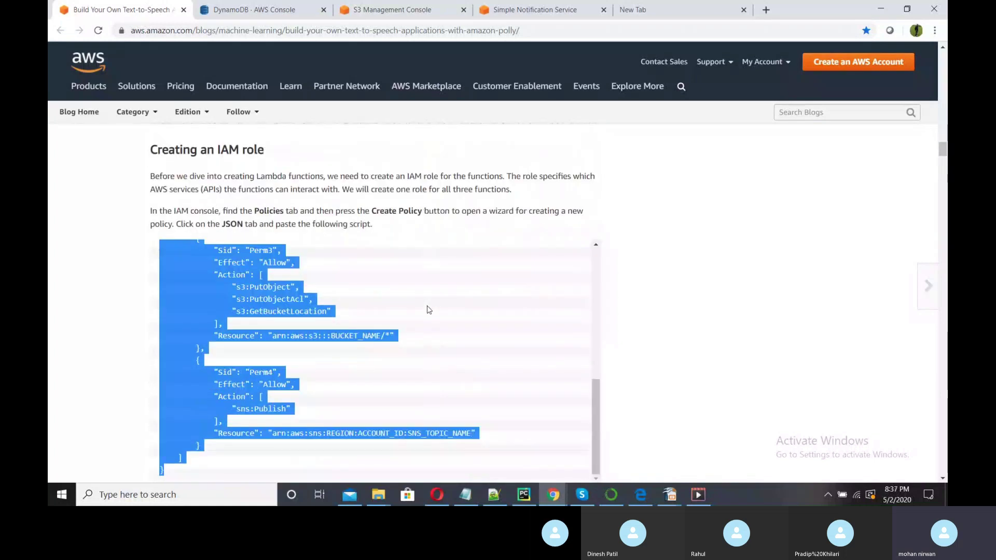
scroll(429, 309, up, 4)
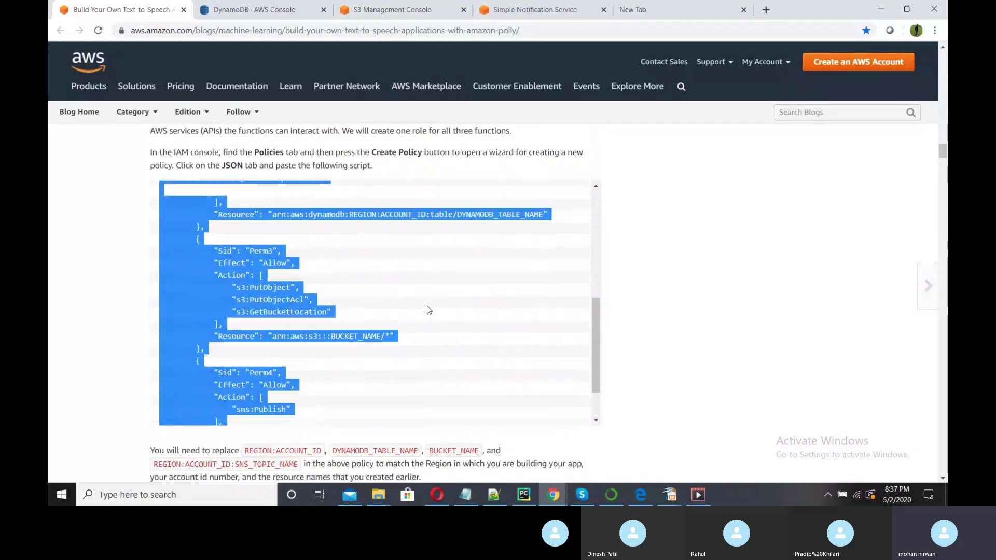
scroll(693, 285, up, 2)
scroll(698, 284, up, 2)
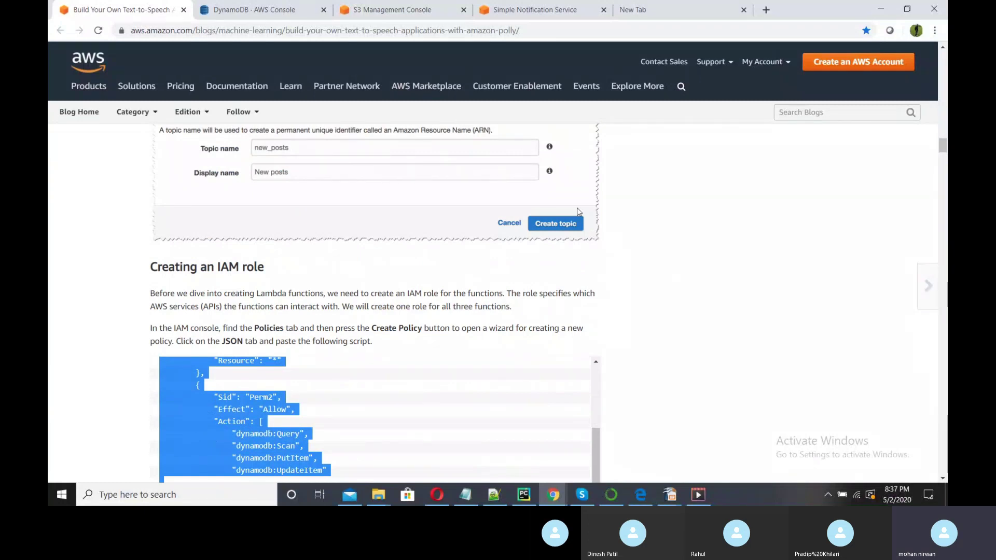
Search the AWS console services for IAM in the DynamoDB browser tab and open the IAM console.
click(269, 8)
drag(256, 96, 160, 81)
text(IAM)
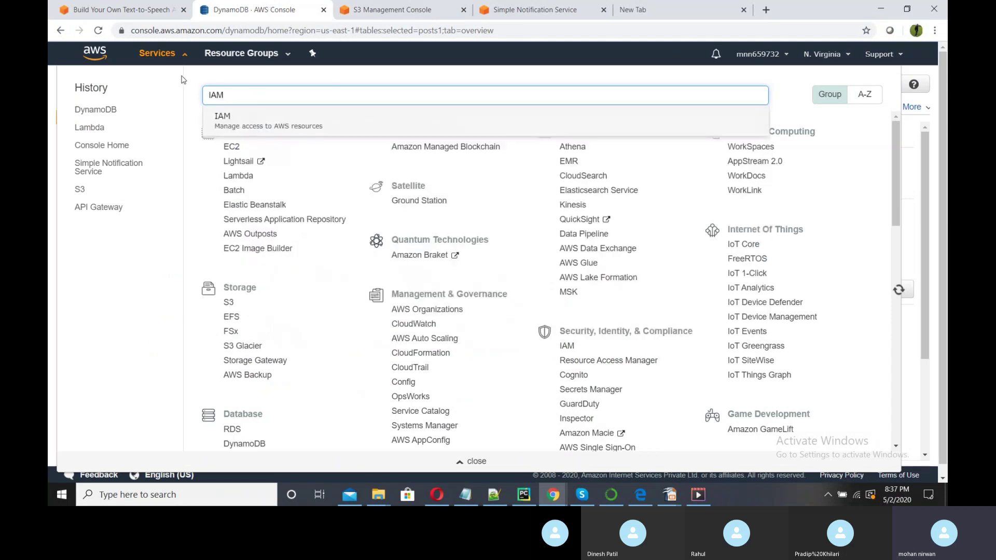
click(283, 119)
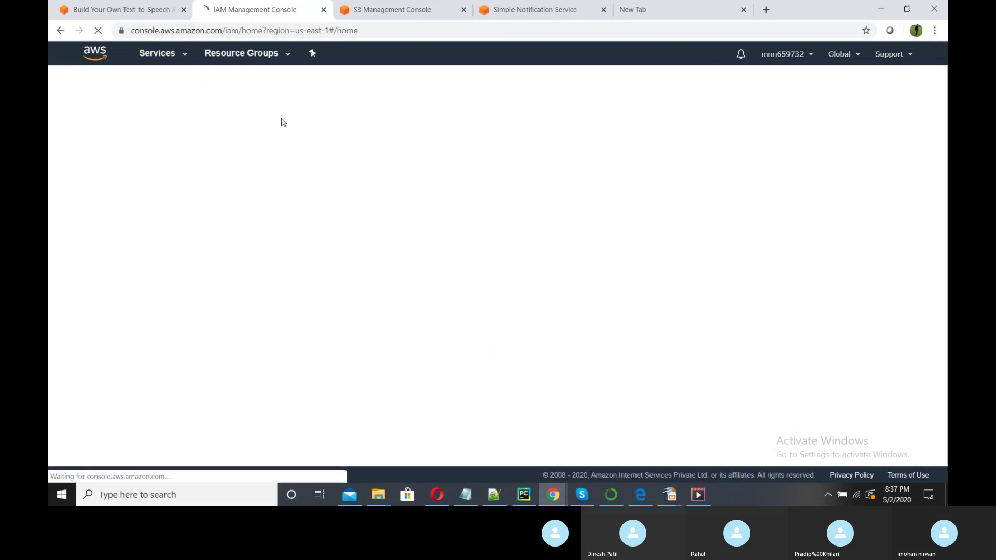
Start creating an IAM role for the Lambda use case and proceed to its permissions policies.
click(85, 200)
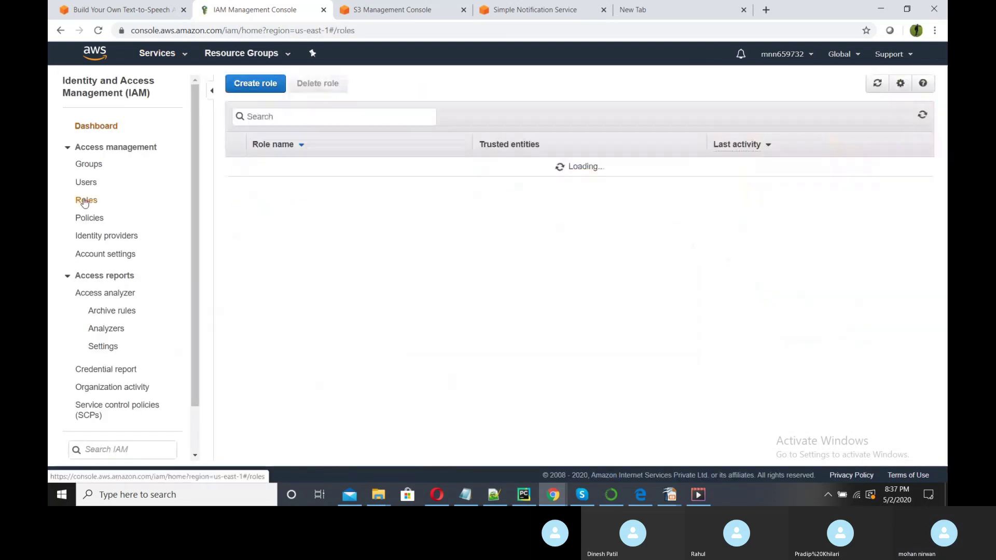
scroll(488, 311, down, 5)
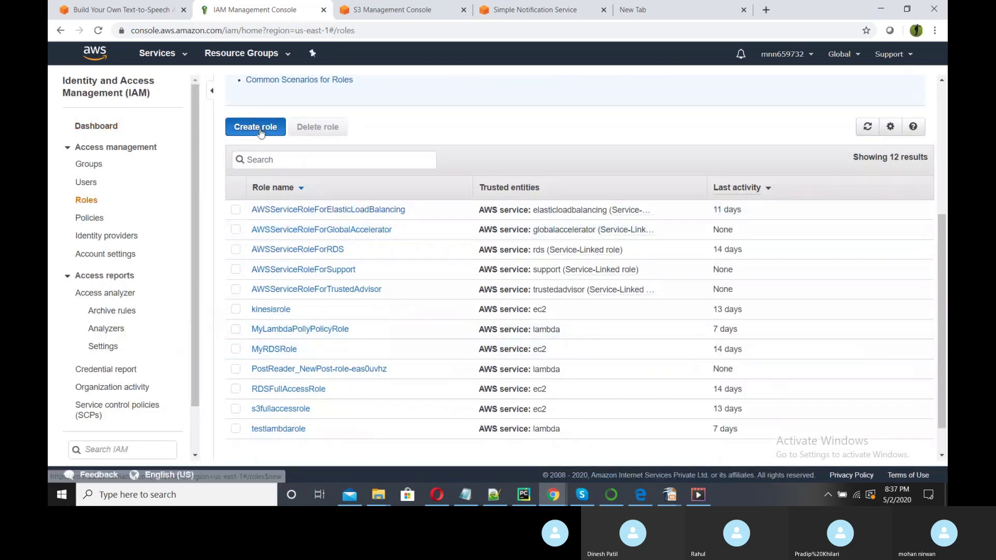
click(259, 127)
scroll(323, 282, down, 1)
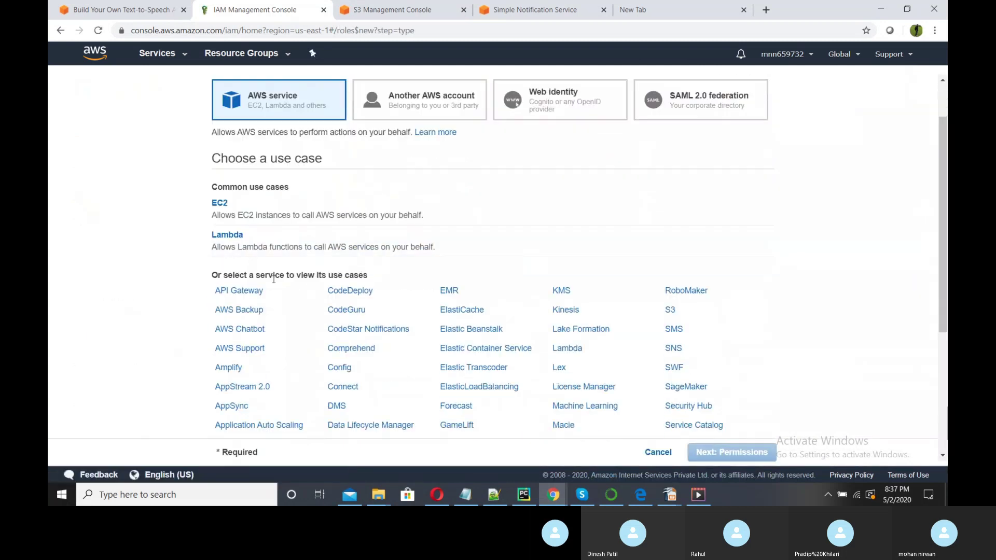
click(228, 240)
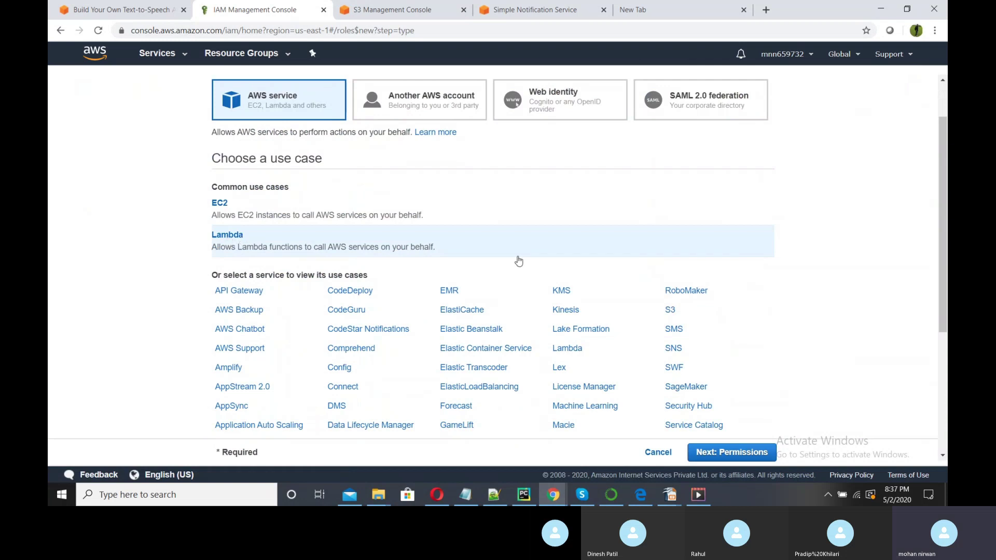
scroll(616, 338, down, 2)
click(731, 452)
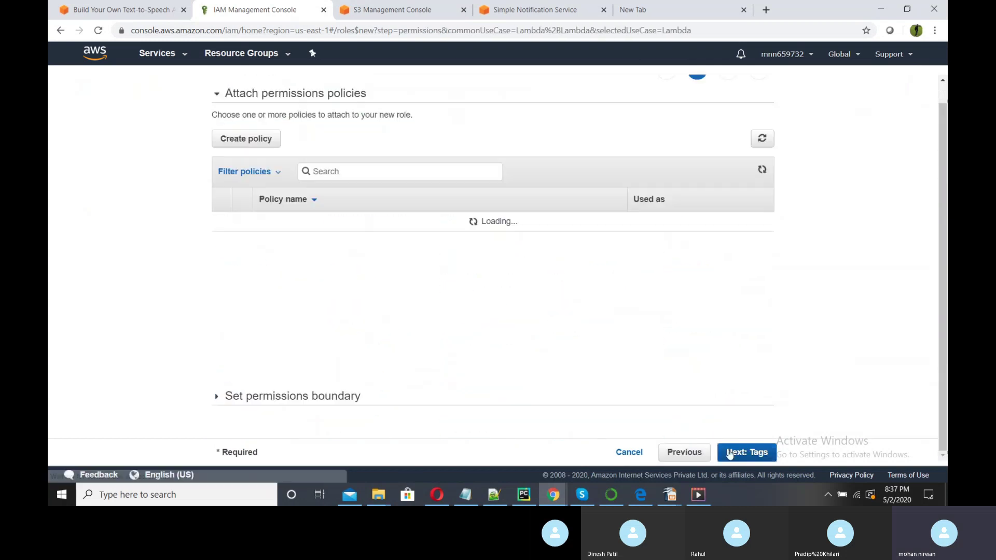
Open the policy creation page in a new browser tab from the role's permissions stage.
click(260, 146)
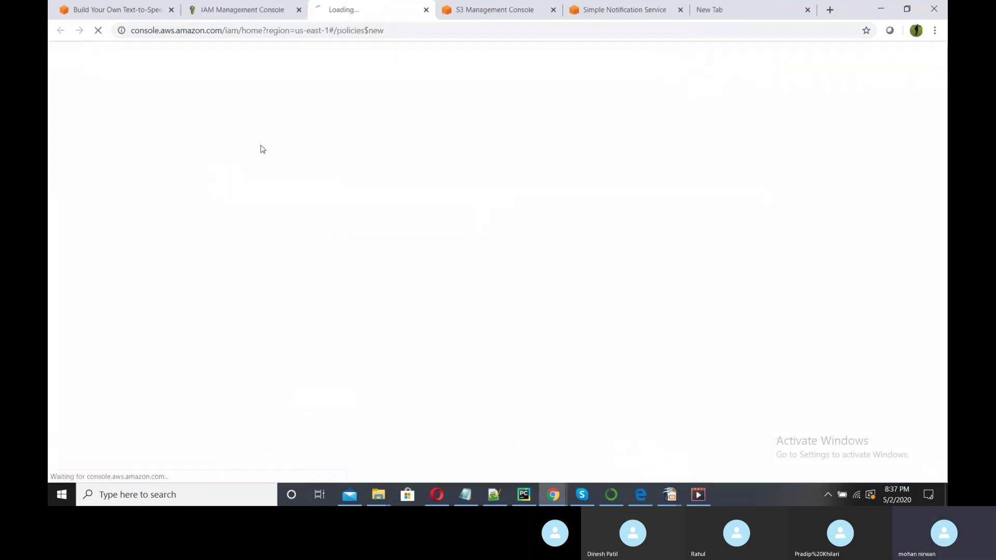
click(251, 9)
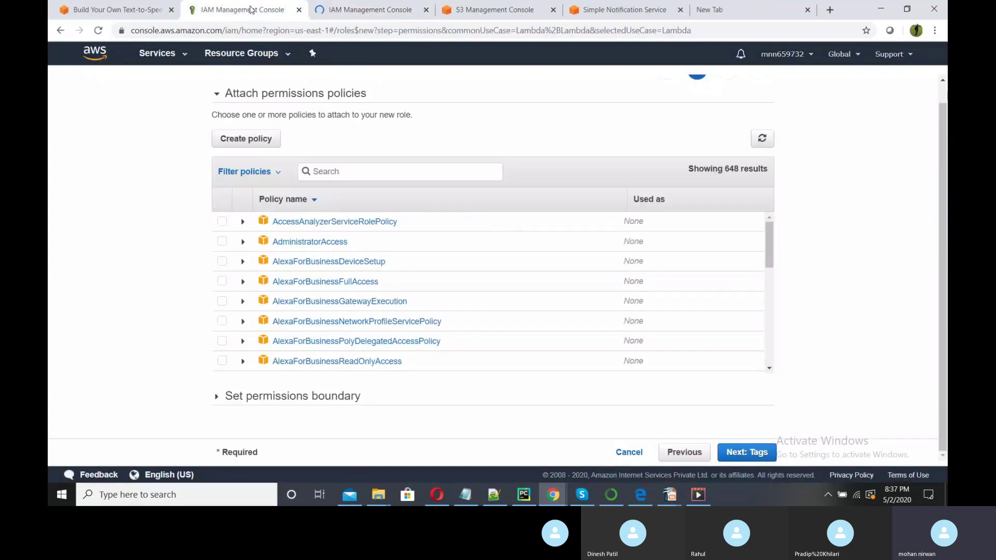
click(318, 10)
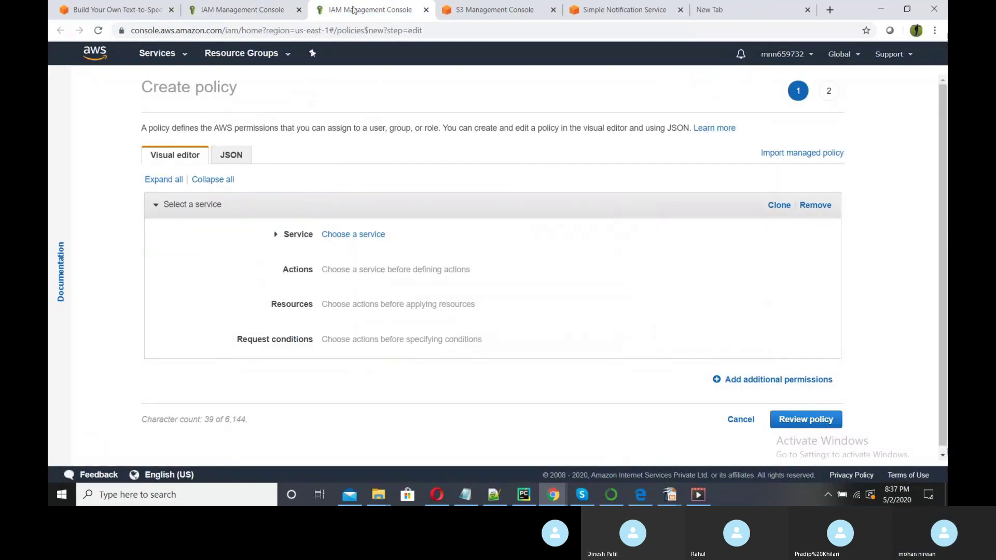
click(275, 8)
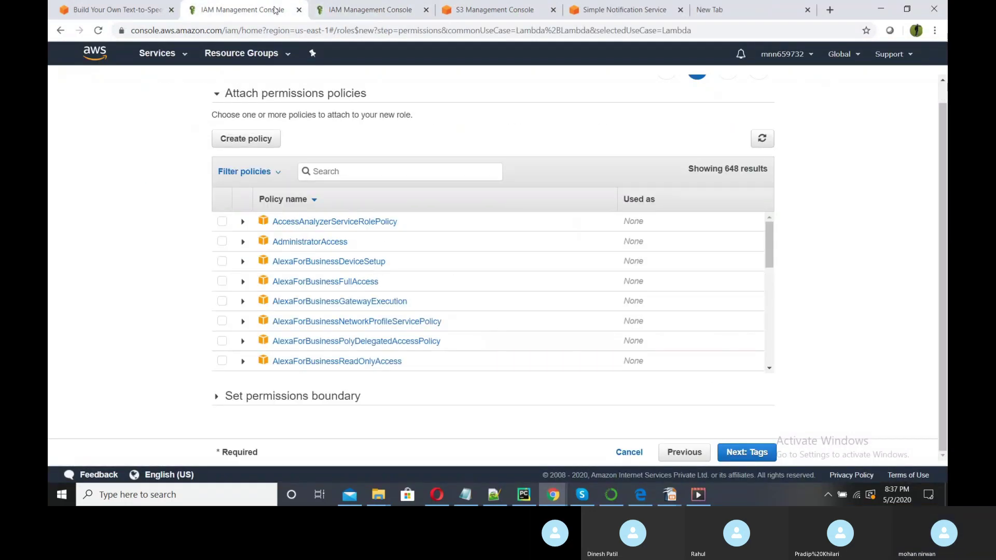
click(251, 138)
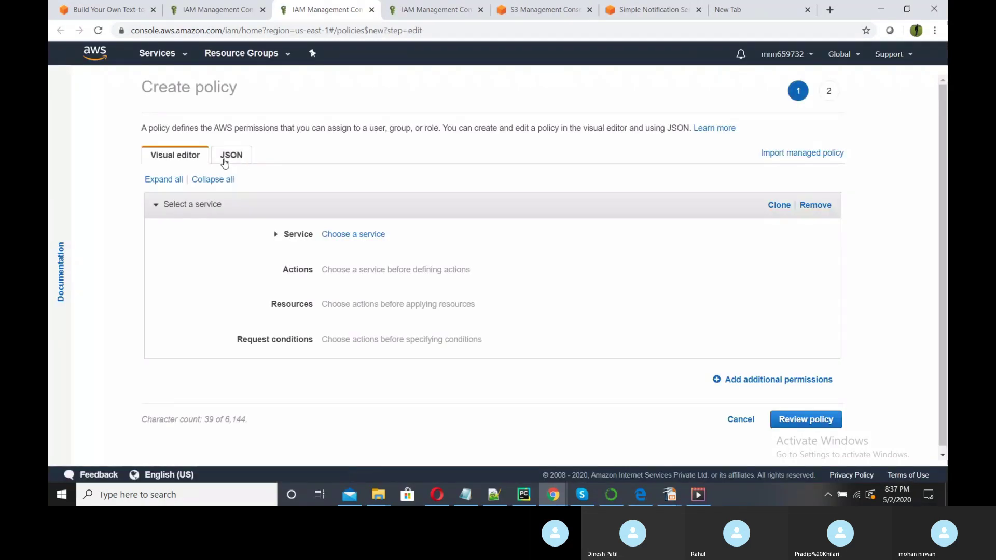
Switch the new policy to JSON editing and replace its default content with the copied tutorial script.
click(242, 164)
drag(191, 218, 166, 179)
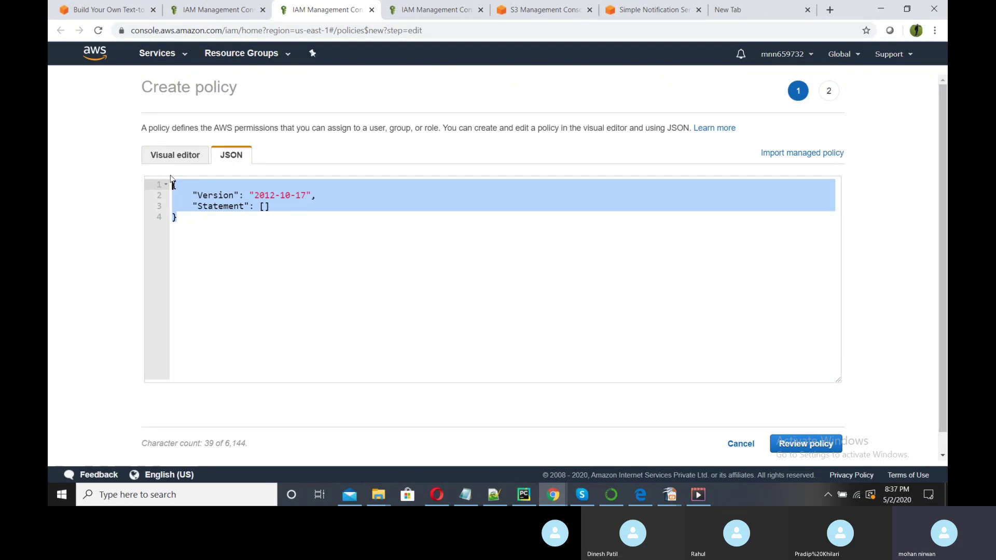
text({)
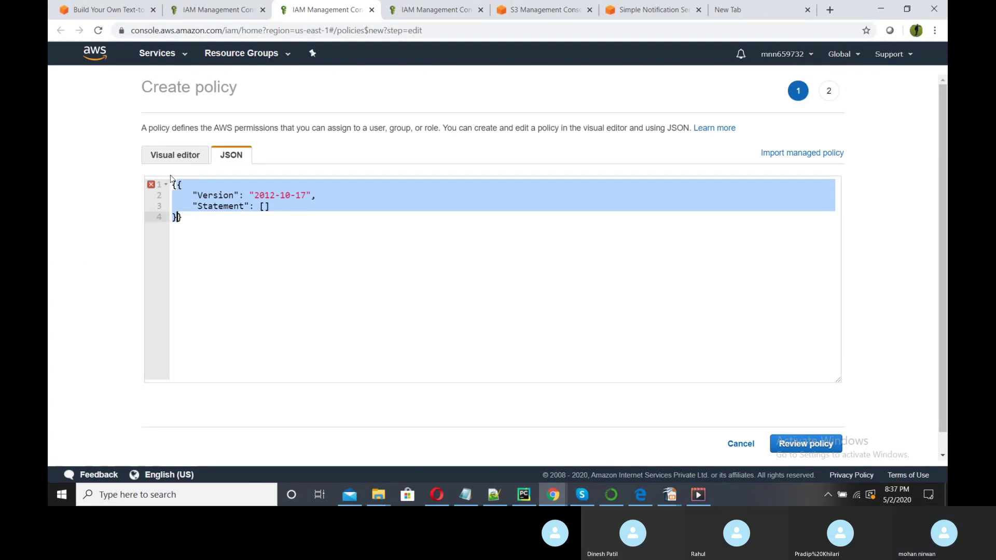
click(190, 221)
key(ctrl+a)
key(BackSpace)
text({)
key(Return)
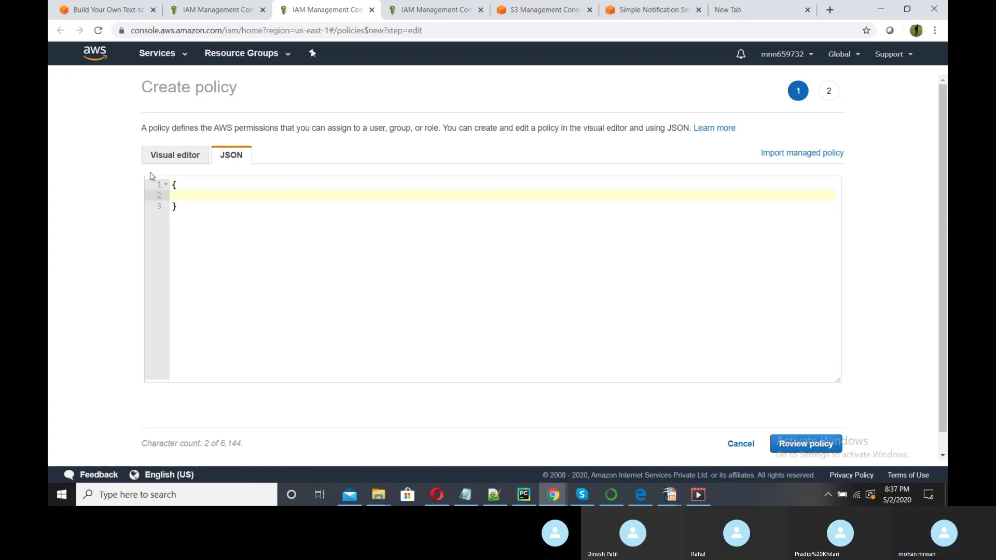
key(ctrl+v)
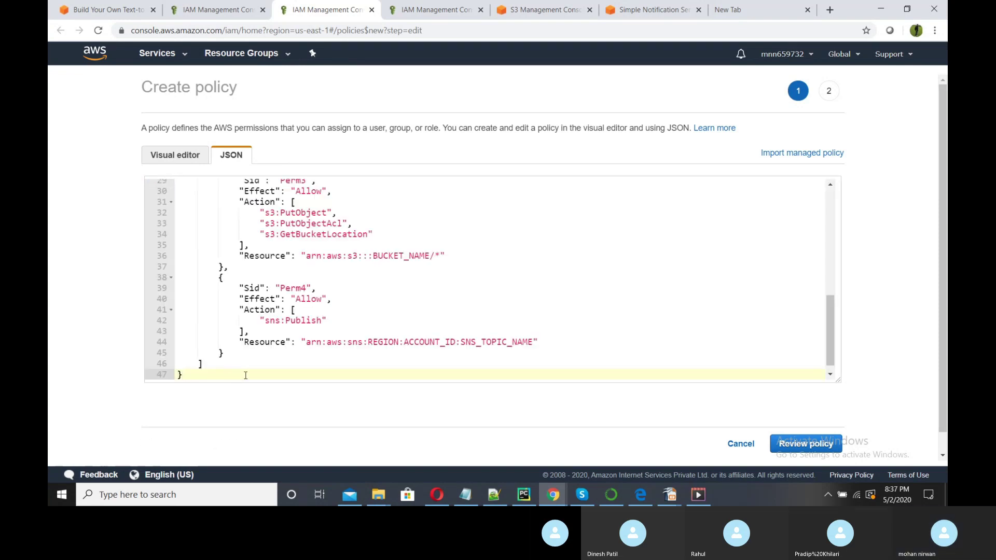
Look through the pasted policy's statements and the region, account, table, bucket and topic placeholders.
click(322, 354)
scroll(321, 355, up, 6)
scroll(322, 355, down, 7)
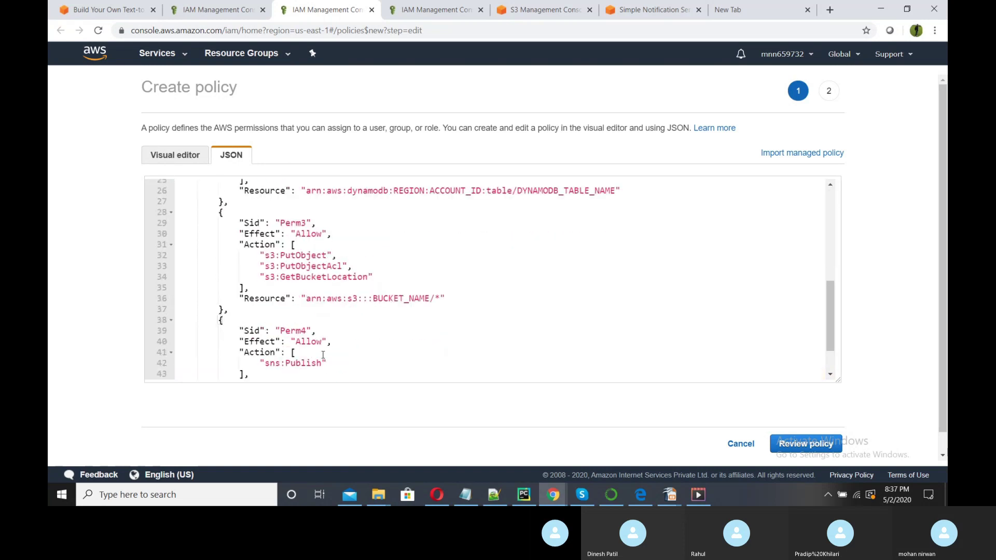
scroll(322, 355, down, 1)
scroll(378, 318, up, 6)
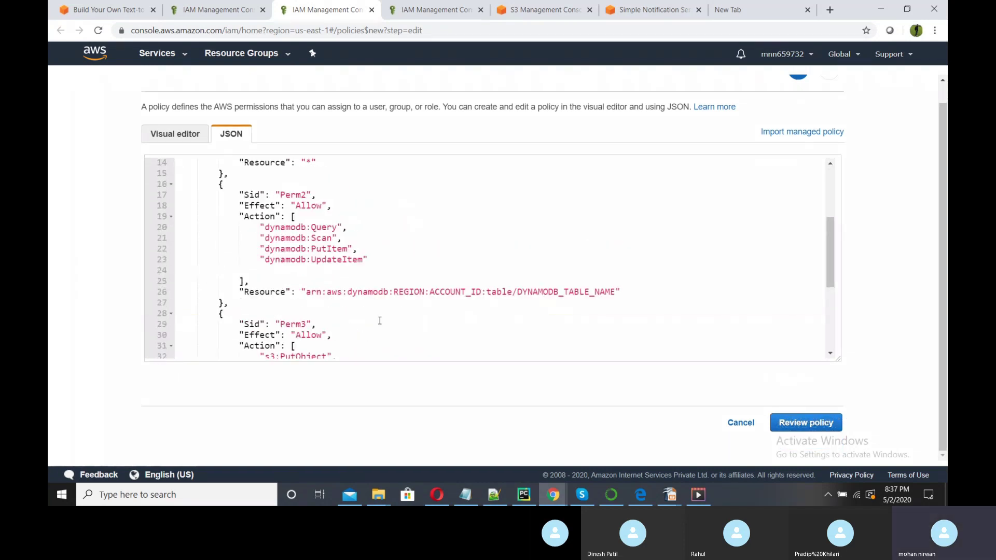
scroll(381, 320, up, 1)
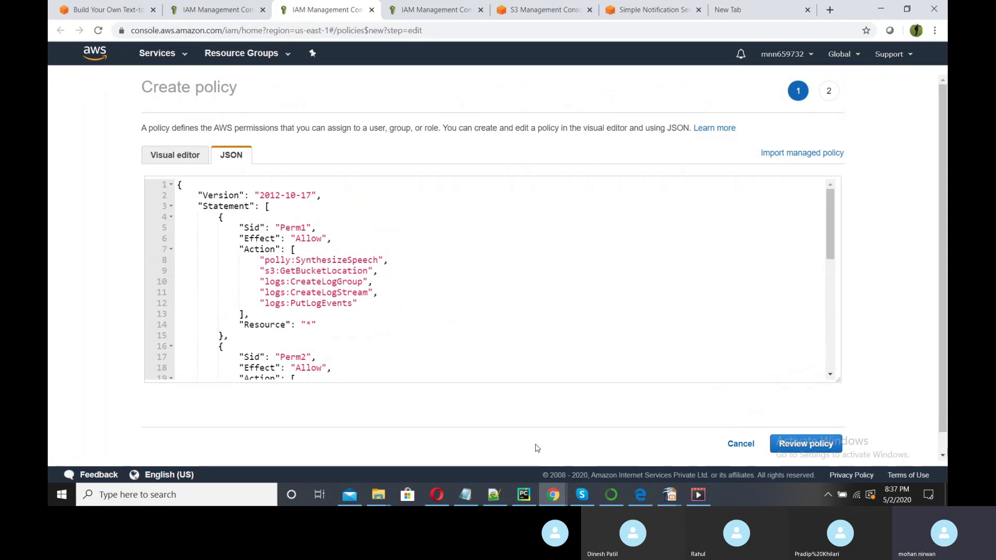
Switch to link.txt in Notepad and examine the prepared policy's filled-in values, especially the DynamoDB resource ARN.
click(465, 493)
click(249, 247)
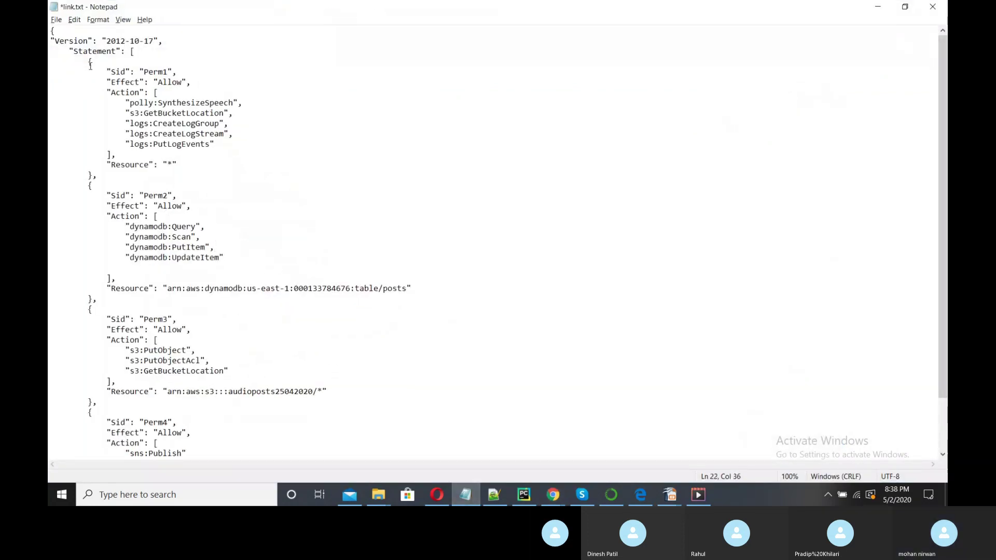
drag(51, 31, 231, 137)
click(249, 157)
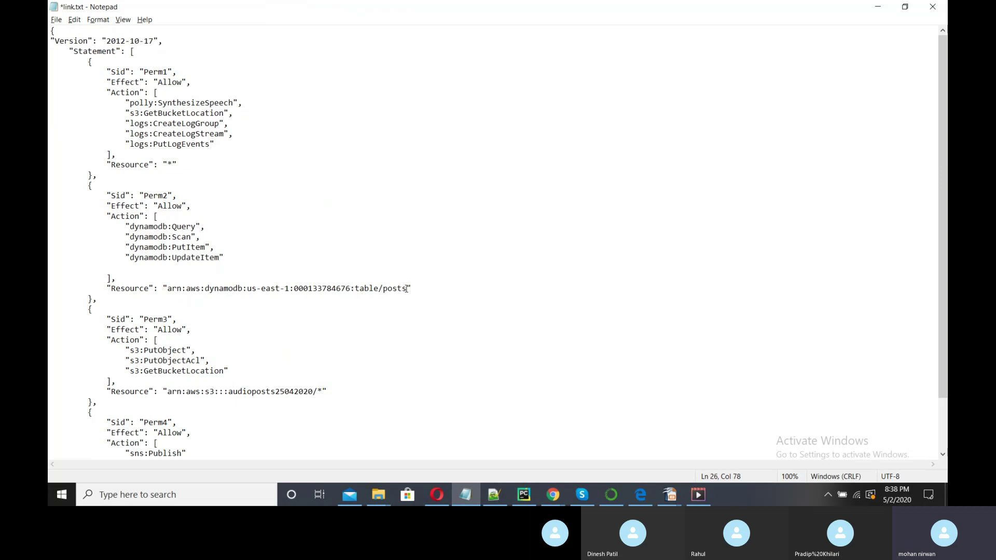
drag(171, 289, 308, 293)
Copy the new_posts topic's ARN from the Amazon SNS browser page and return to link.txt in Notepad.
key(alt+Tab)
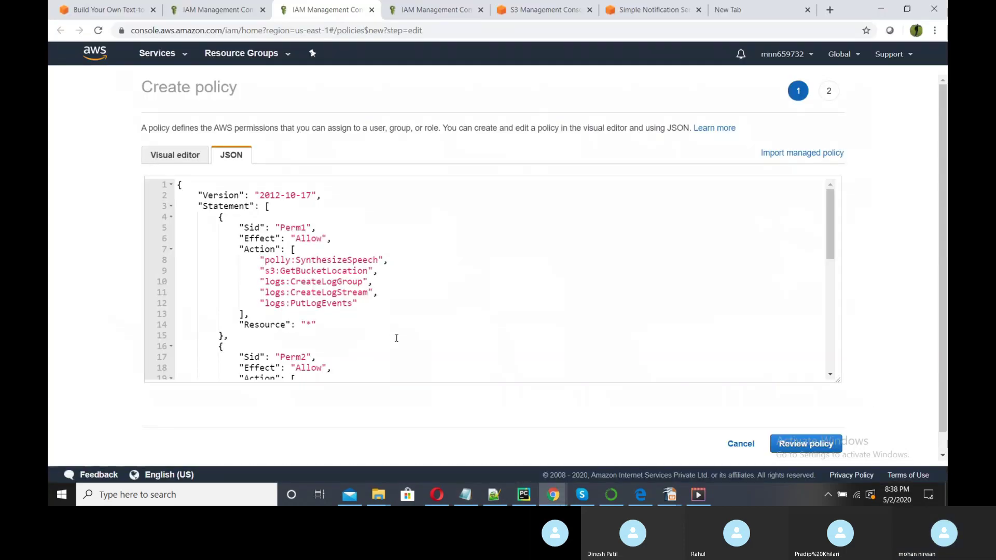
click(648, 9)
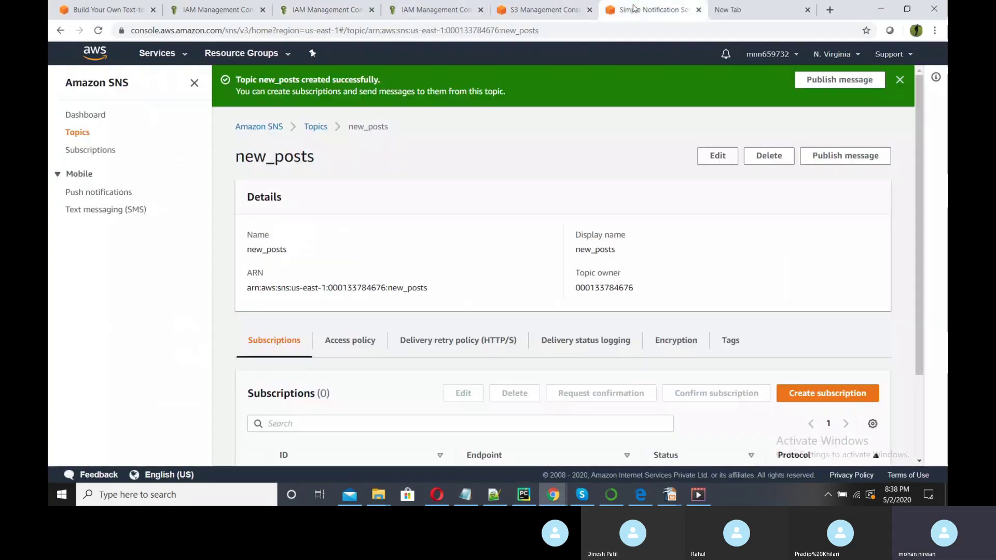
drag(428, 288, 243, 296)
key(ctrl+c)
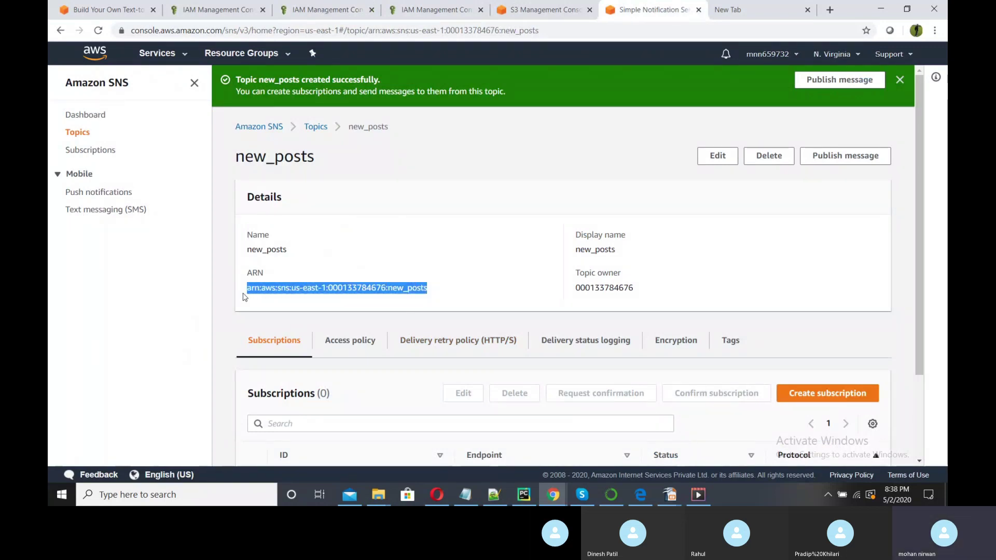
key(alt+Tab)
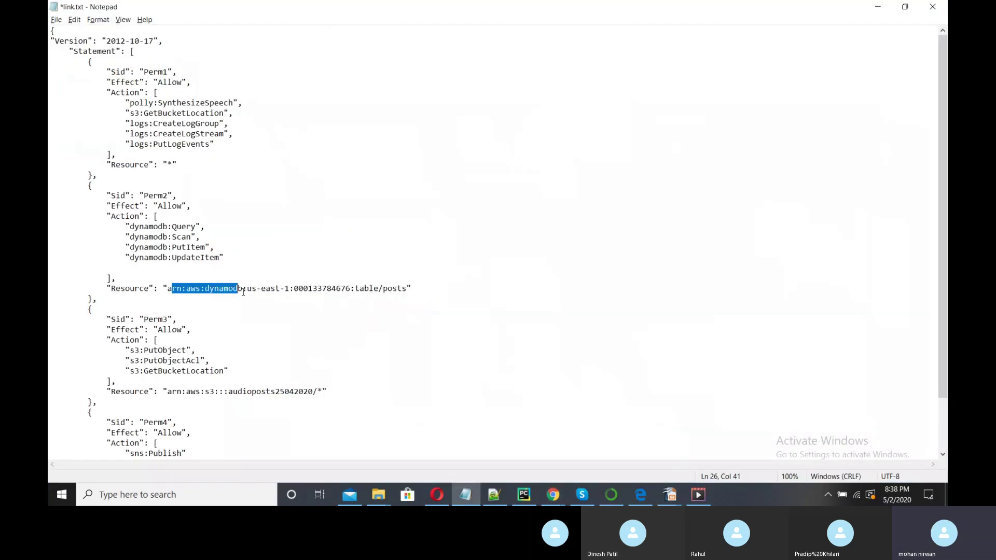
click(239, 289)
drag(167, 288, 406, 286)
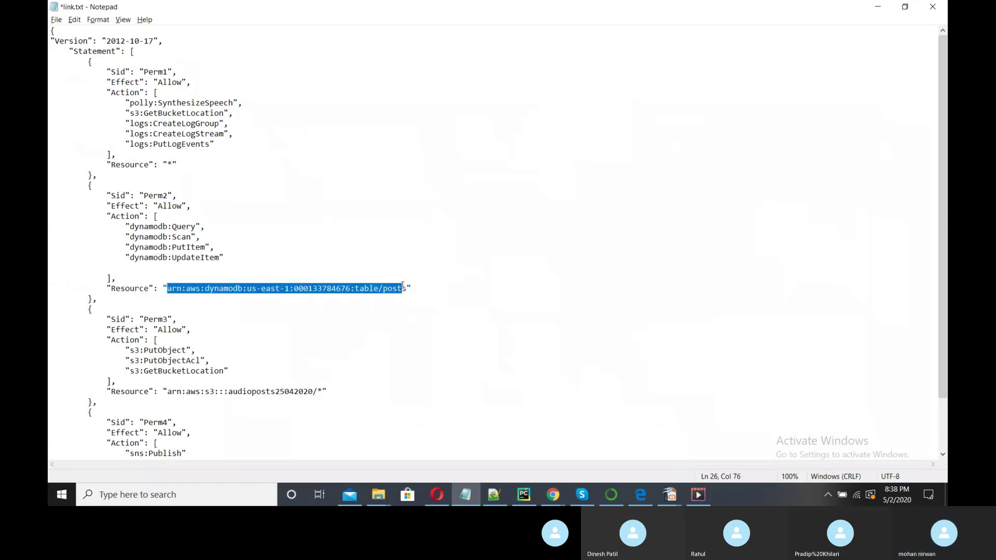
key(ctrl+v)
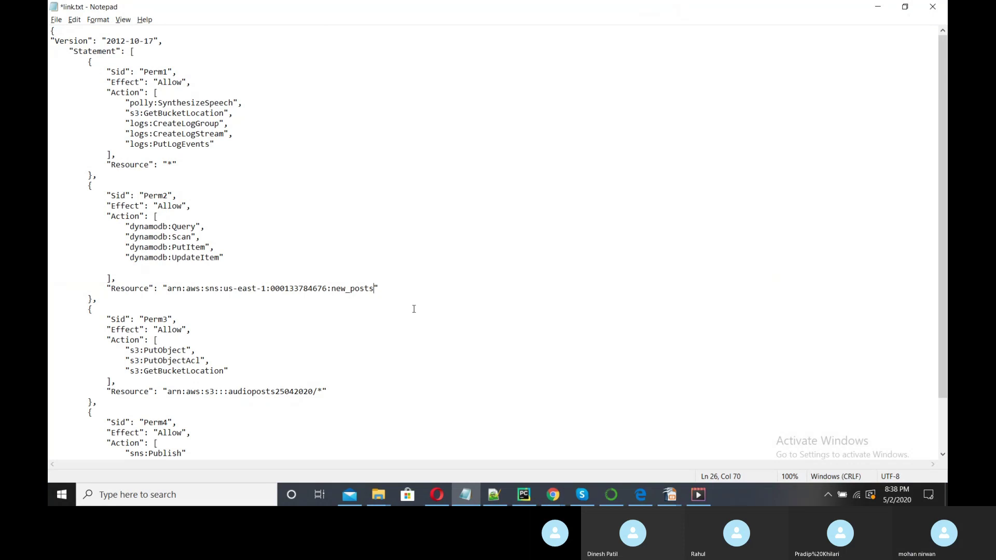
key(ctrl+z)
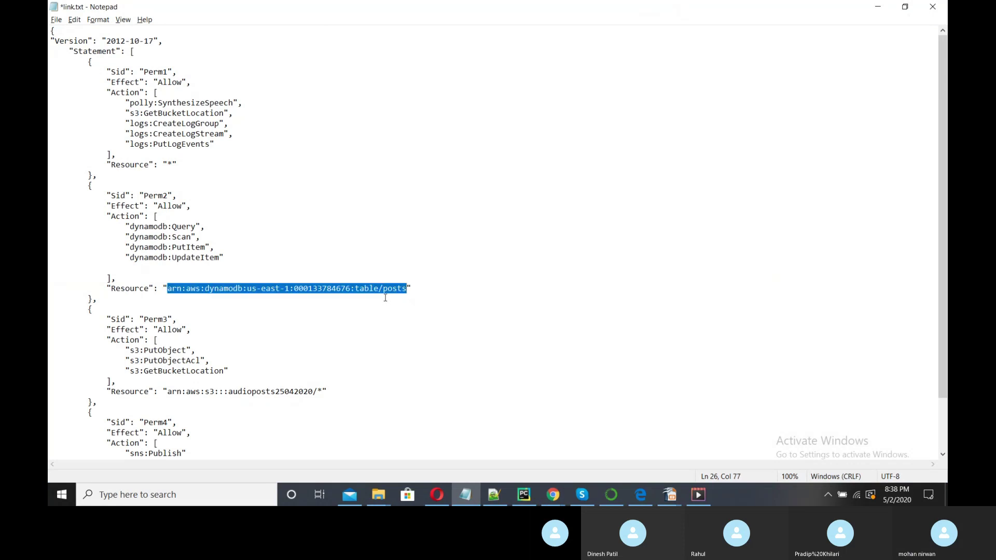
click(385, 299)
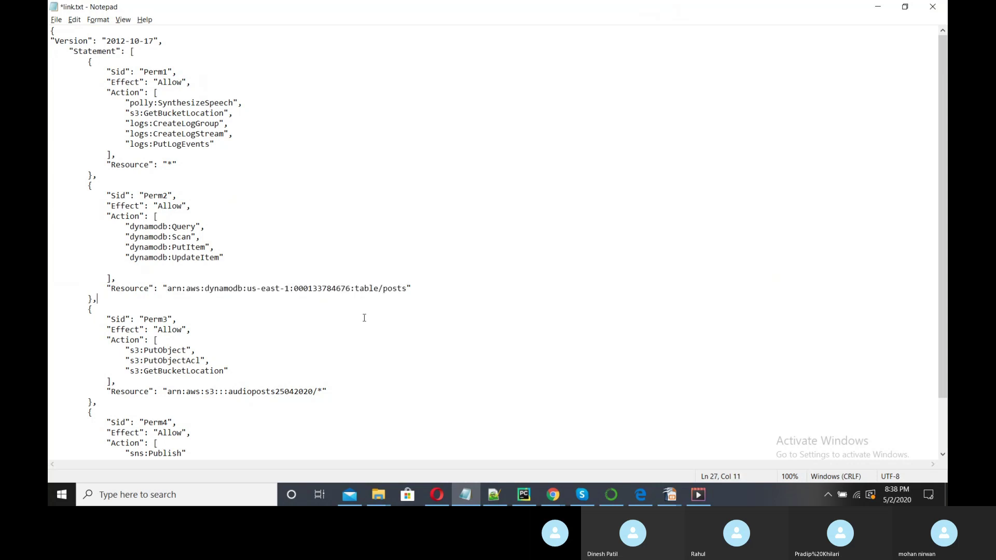
Replace the Perm4 statement's resource ARN with the copied new_posts topic ARN and save link.txt.
scroll(343, 346, down, 2)
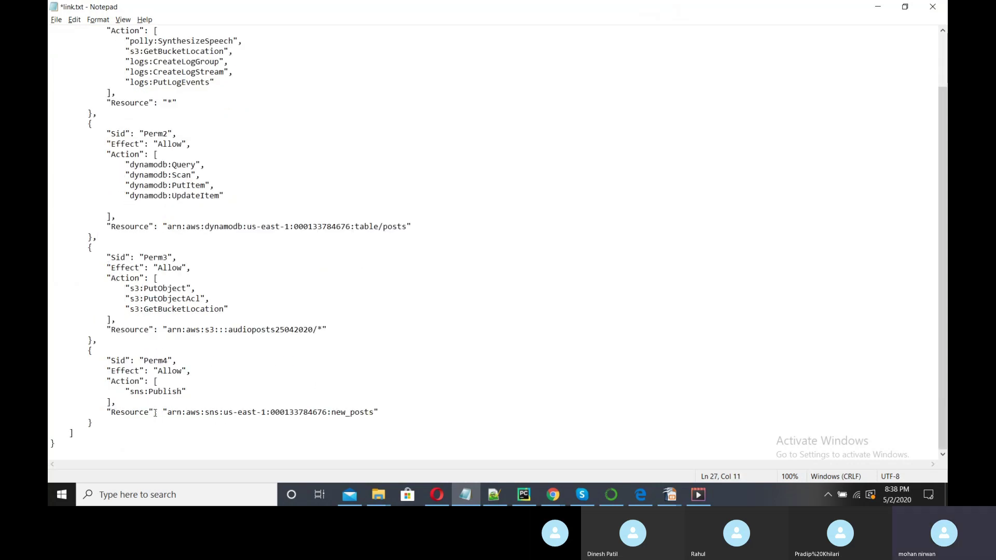
drag(169, 412, 375, 410)
key(Right)
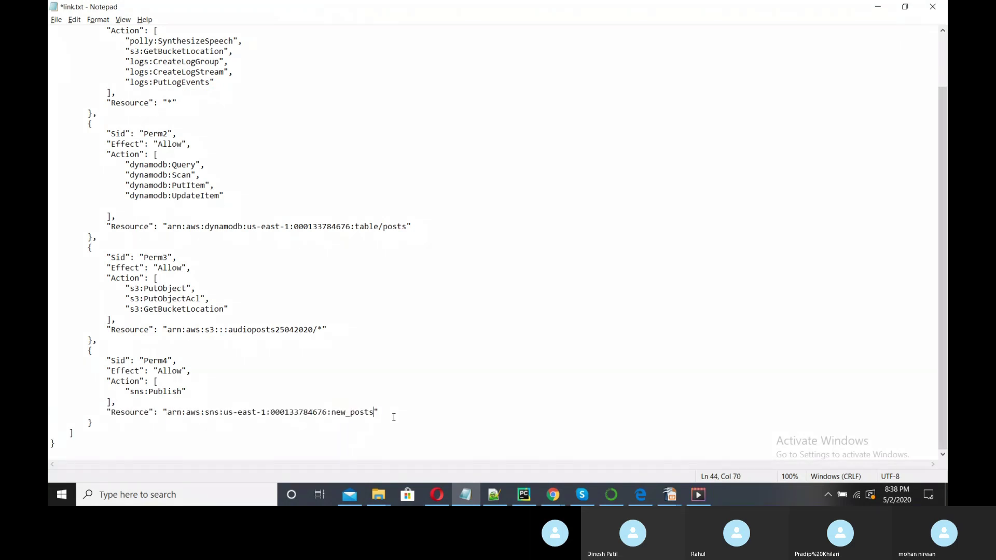
key(ctrl+s)
click(395, 370)
Copy the bucket name audioposts0502020 from the S3 browser page and replace the bucket name in link.txt's Perm3 resource ARN with it.
key(alt+Tab)
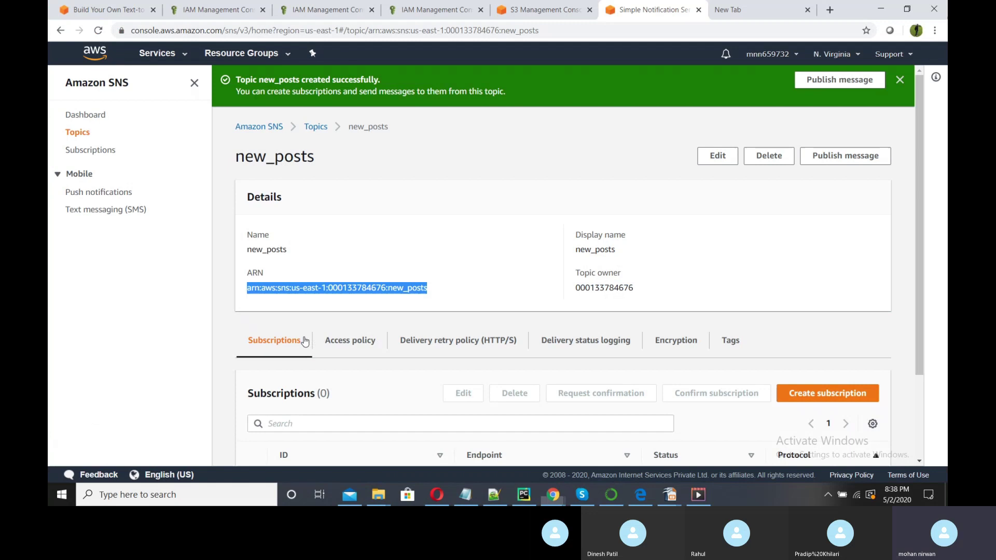
click(433, 9)
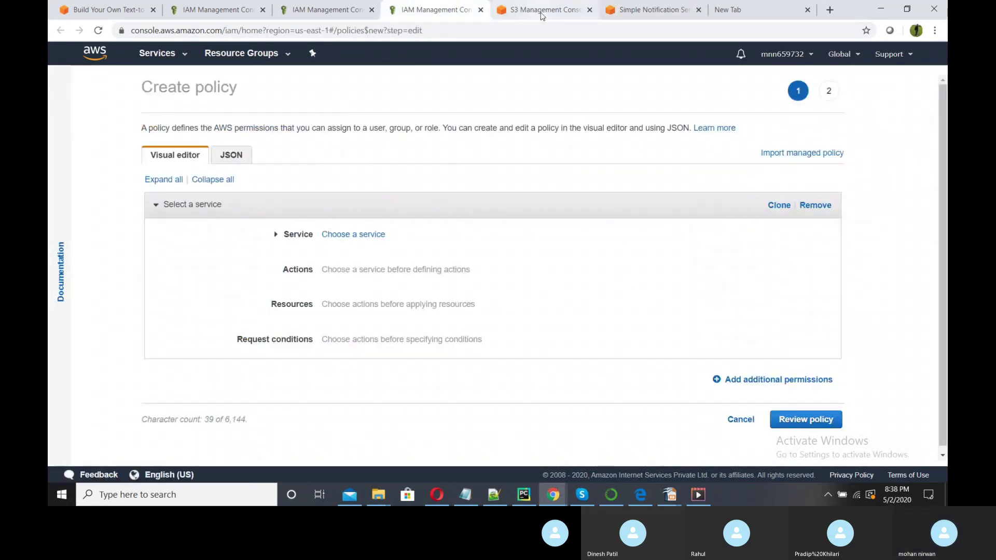
click(518, 15)
drag(363, 325, 278, 320)
key(ctrl+c)
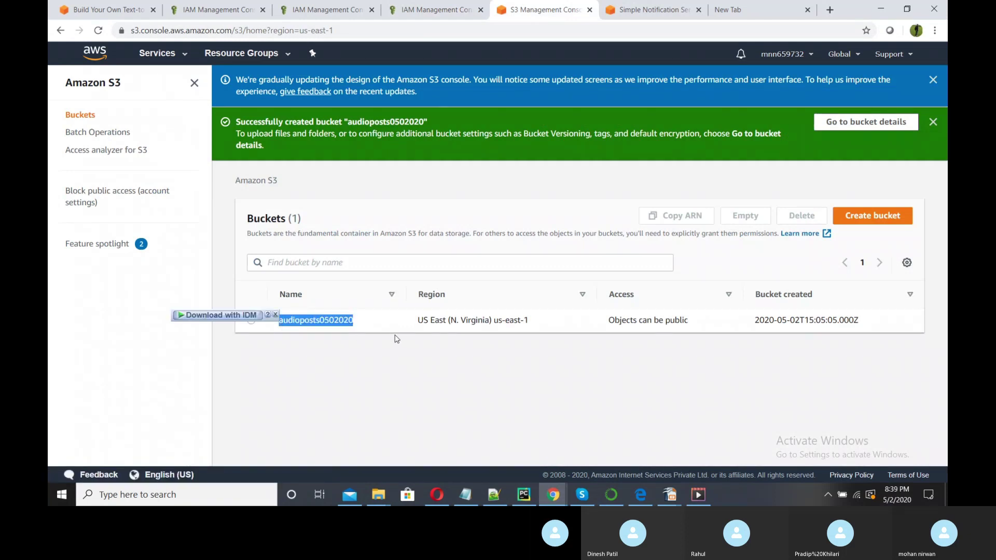
key(alt+Tab)
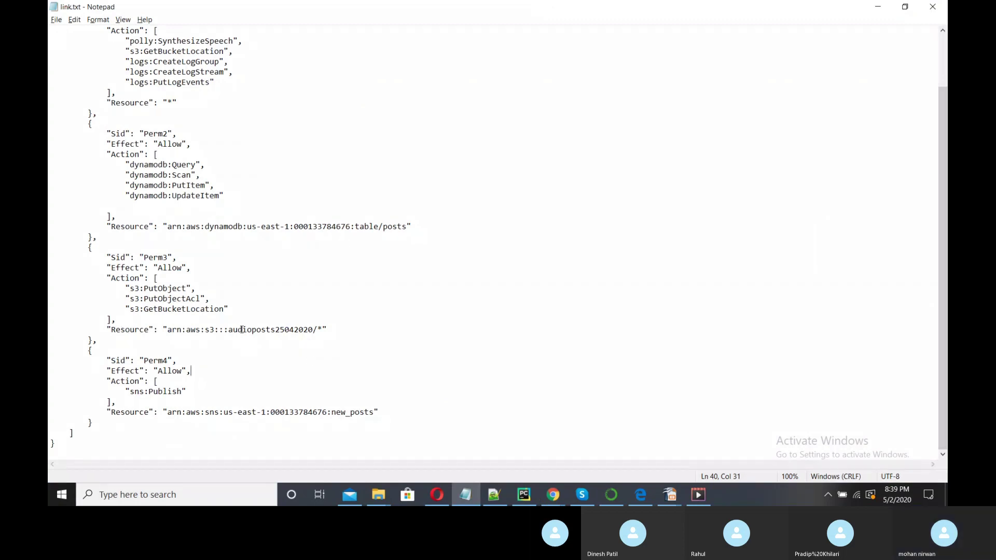
drag(313, 330, 228, 331)
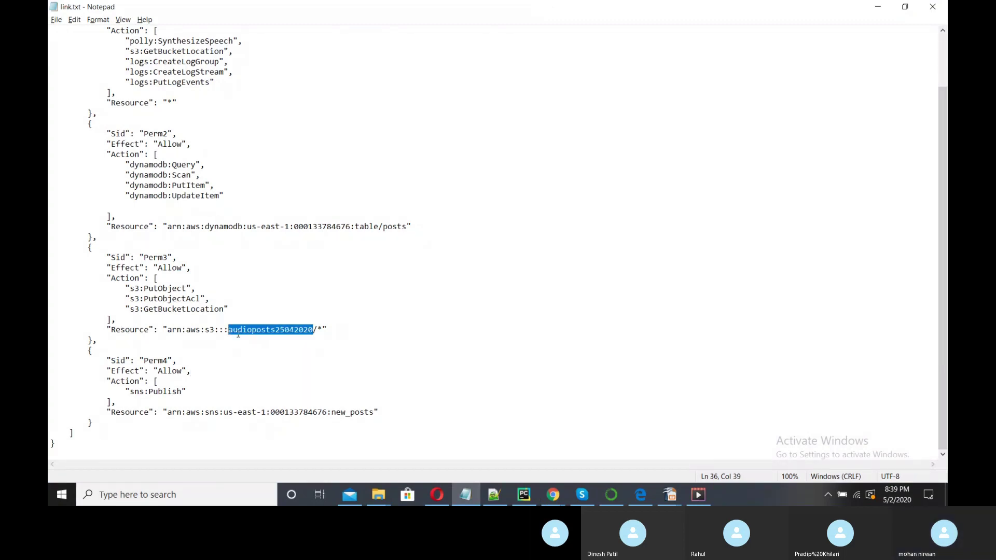
key(ctrl+v)
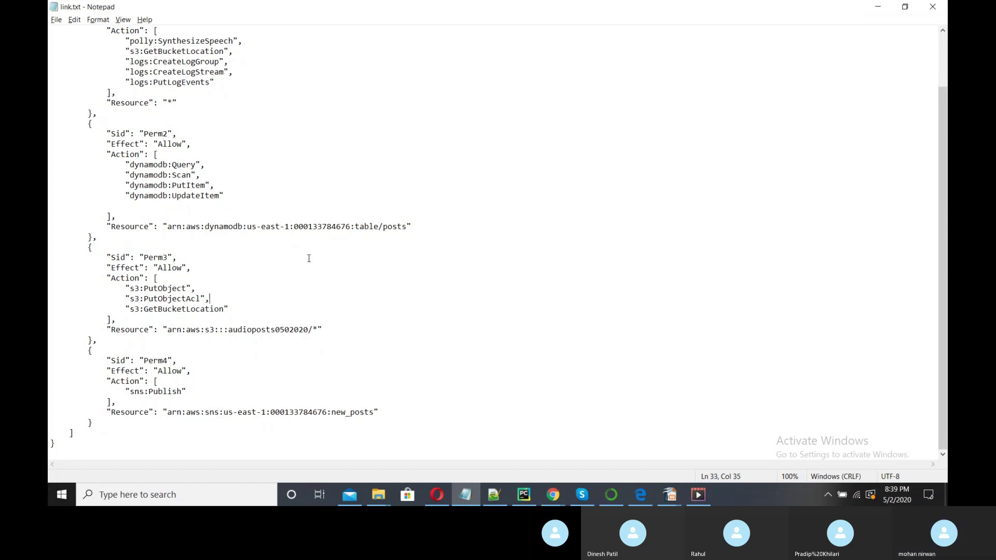
Check the Perm2 resource ARN, switch to the browser and open the DynamoDB console in the role creation tab.
scroll(294, 266, up, 1)
drag(163, 258, 261, 258)
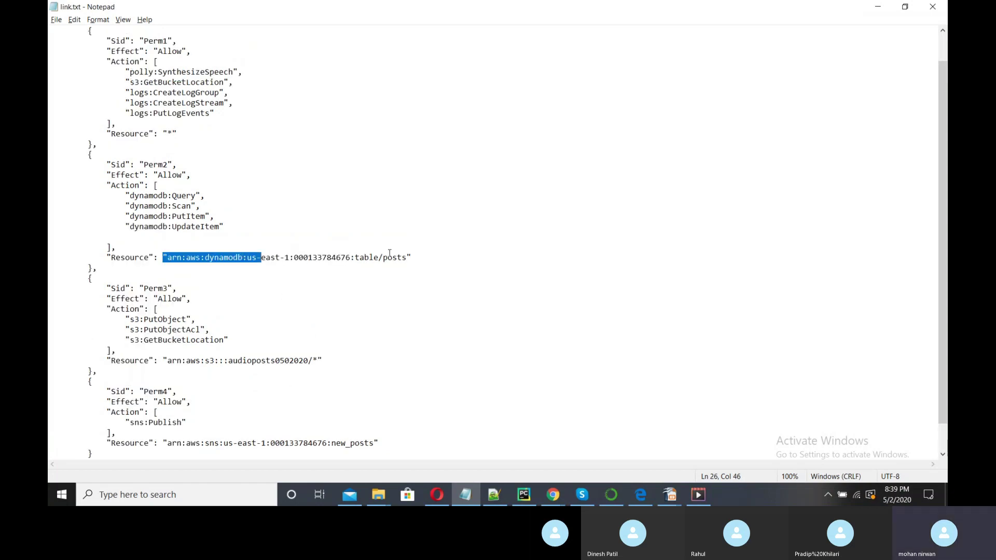
click(404, 255)
key(alt+Tab)
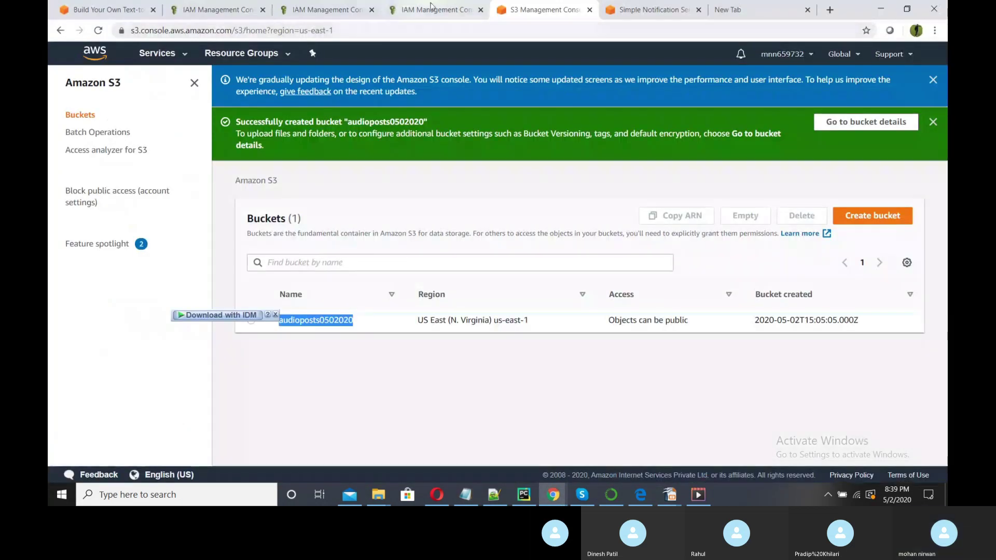
click(338, 7)
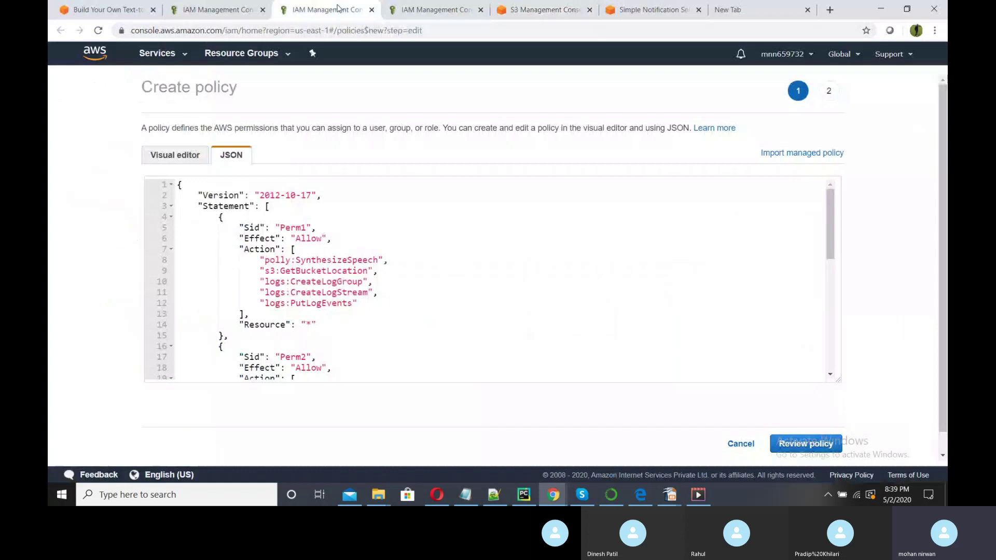
click(207, 9)
click(164, 54)
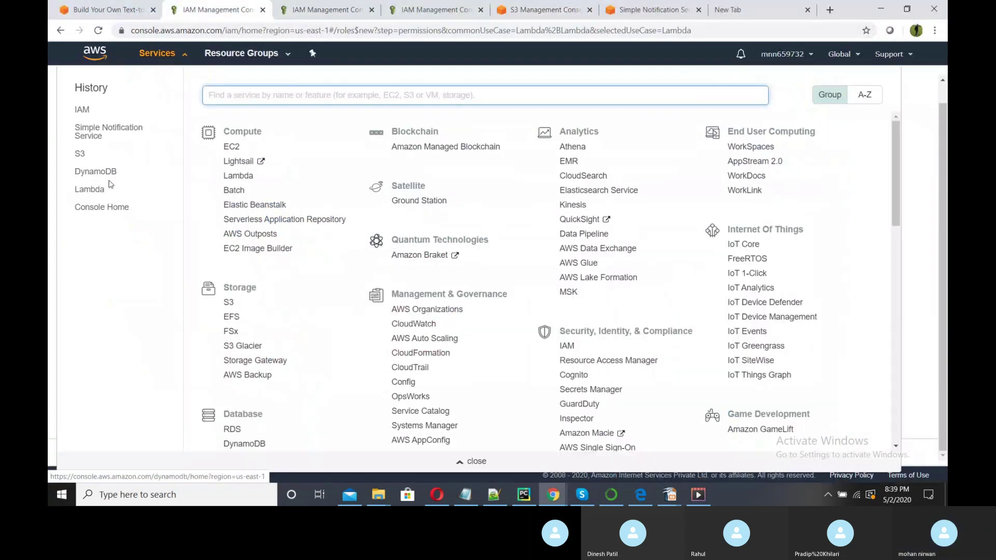
click(104, 171)
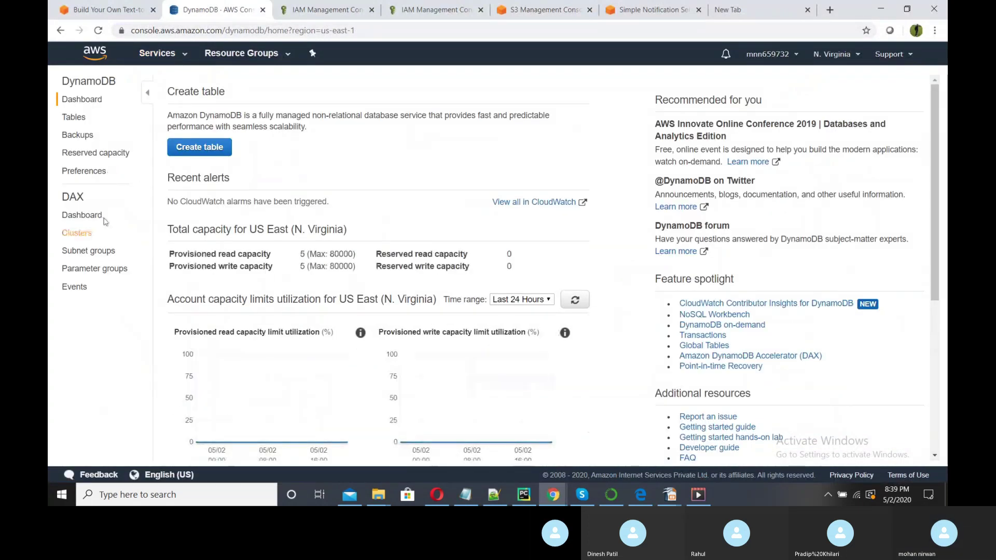
Open the posts1 table's overview and copy its Amazon Resource Name.
click(75, 116)
click(200, 165)
scroll(612, 292, down, 3)
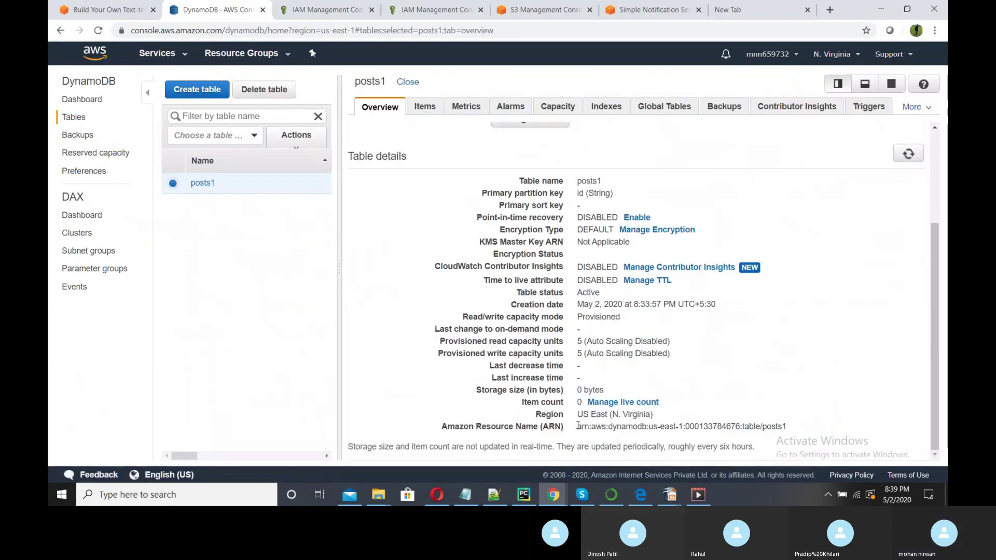
drag(577, 426, 789, 431)
key(ctrl+c)
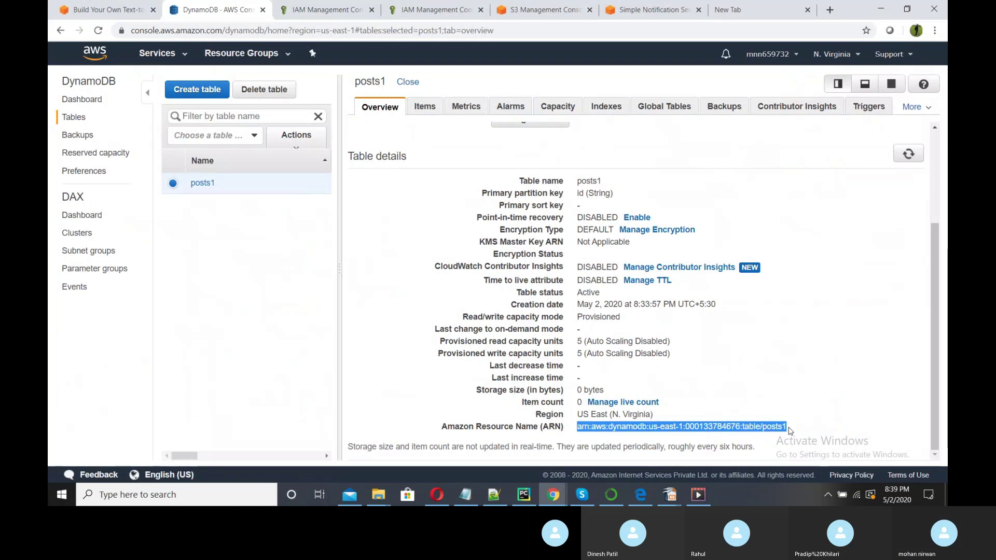
Replace the Perm2 statement's resource ARN in Notepad's link.txt with the copied posts1 table ARN and save the file.
key(alt+Tab)
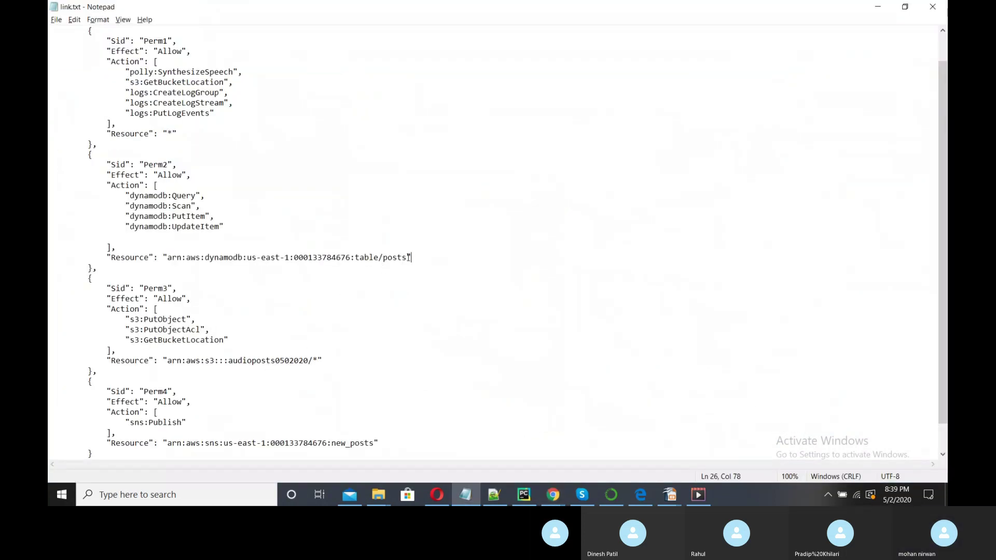
mouse_move(405, 258)
mouse_down()
mouse_move(168, 263)
mouse_move(399, 258)
mouse_up()
click(167, 257)
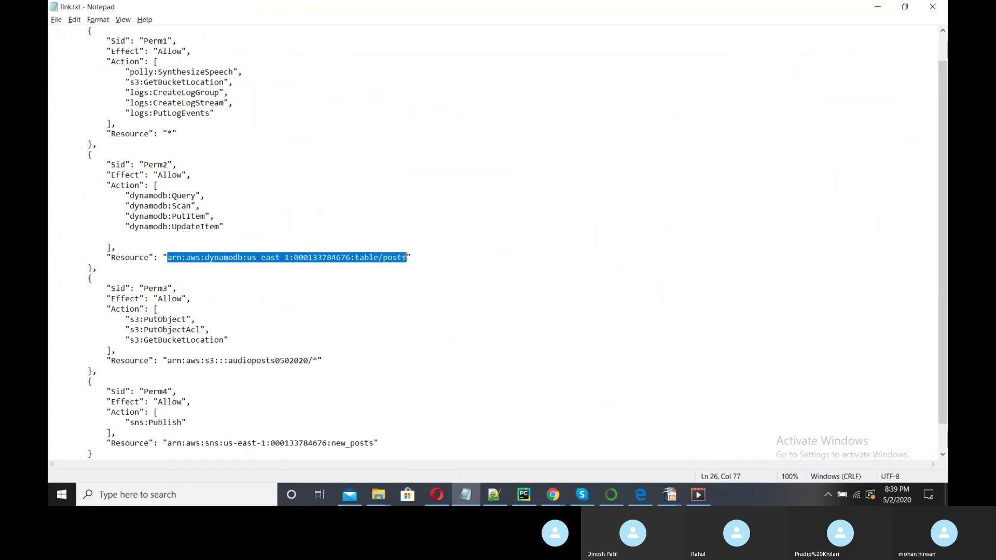
key(ctrl+v)
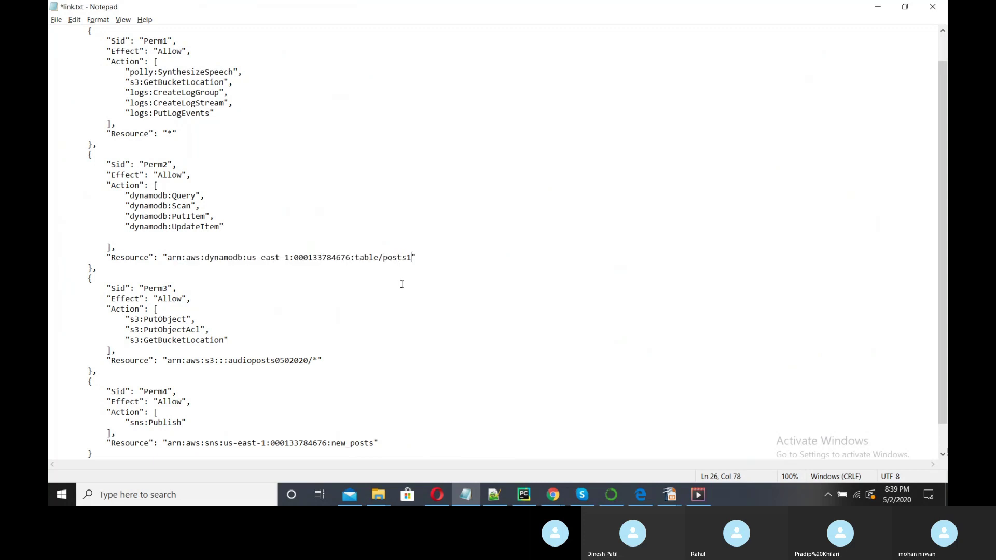
key(ctrl+s)
Copy the entire policy text from link.txt and minimize Notepad.
scroll(311, 270, up, 1)
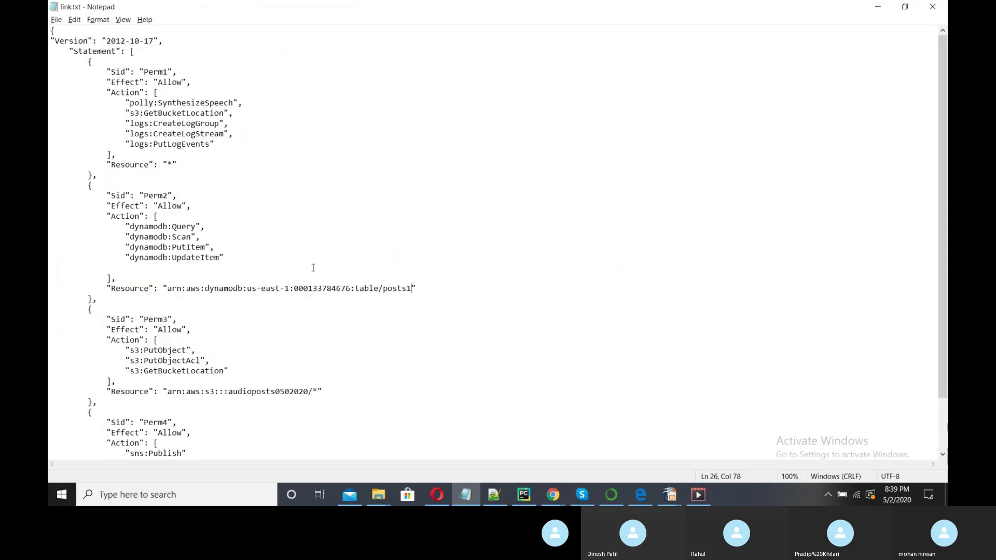
scroll(233, 214, down, 2)
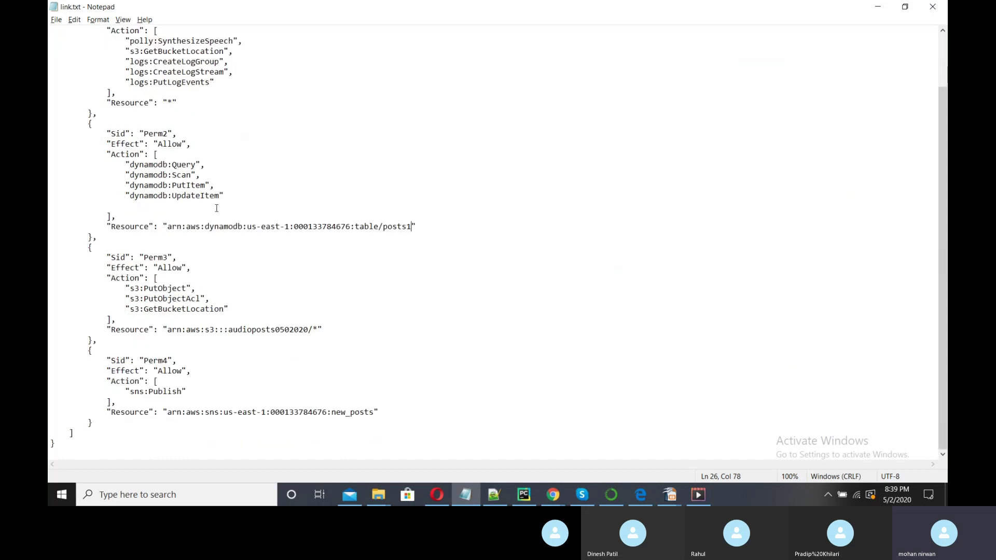
drag(75, 444, 49, 30)
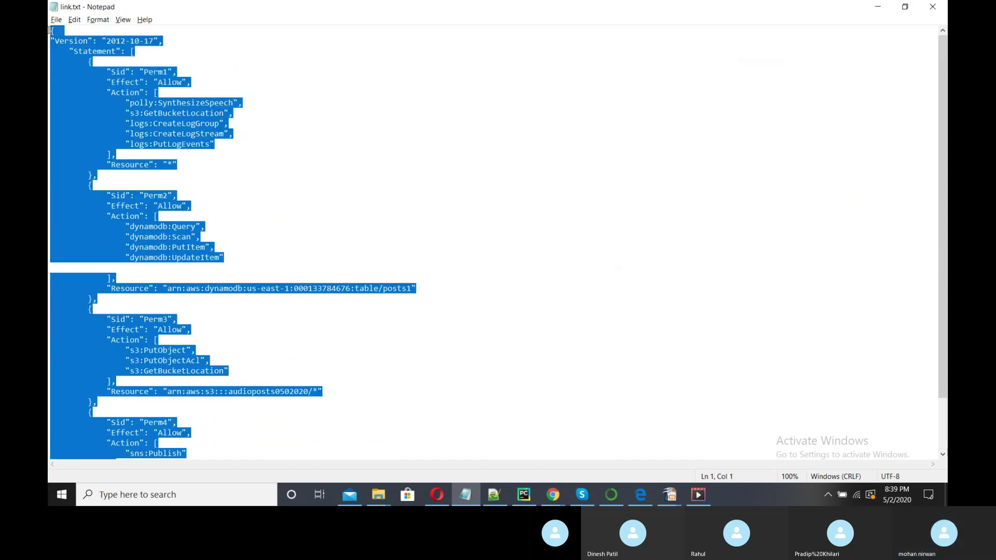
click(878, 7)
Close the spare policy creation tab still in the visual editor and return to the JSON policy draft.
key(ctrl+Tab)
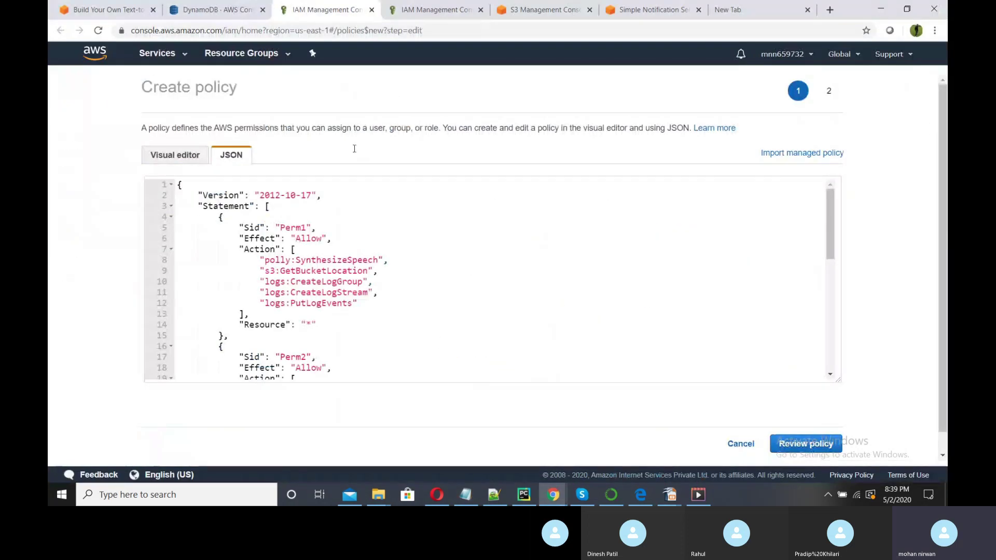
click(451, 9)
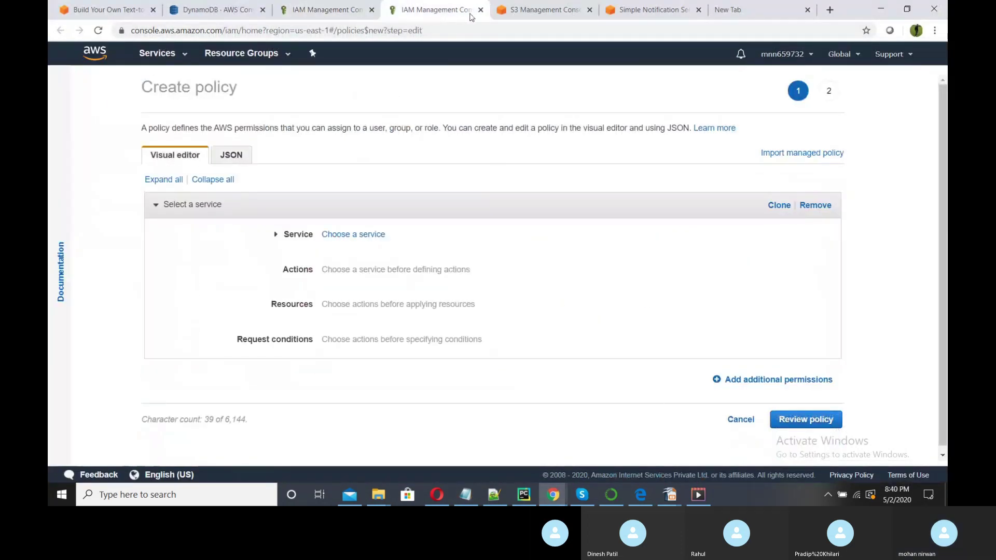
click(481, 10)
click(348, 9)
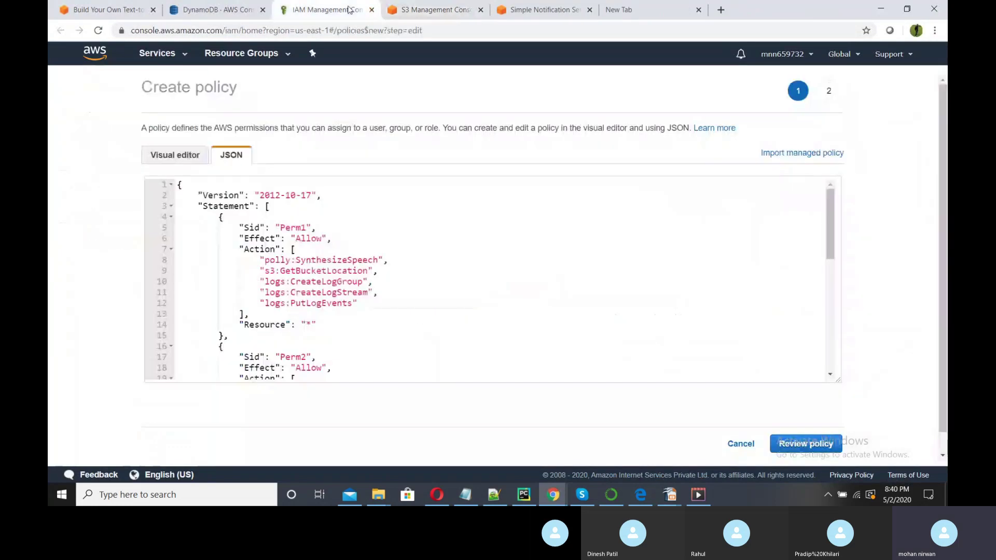
Replace the whole placeholder policy in the JSON editor with the policy text copied from link.txt.
drag(178, 185, 350, 365)
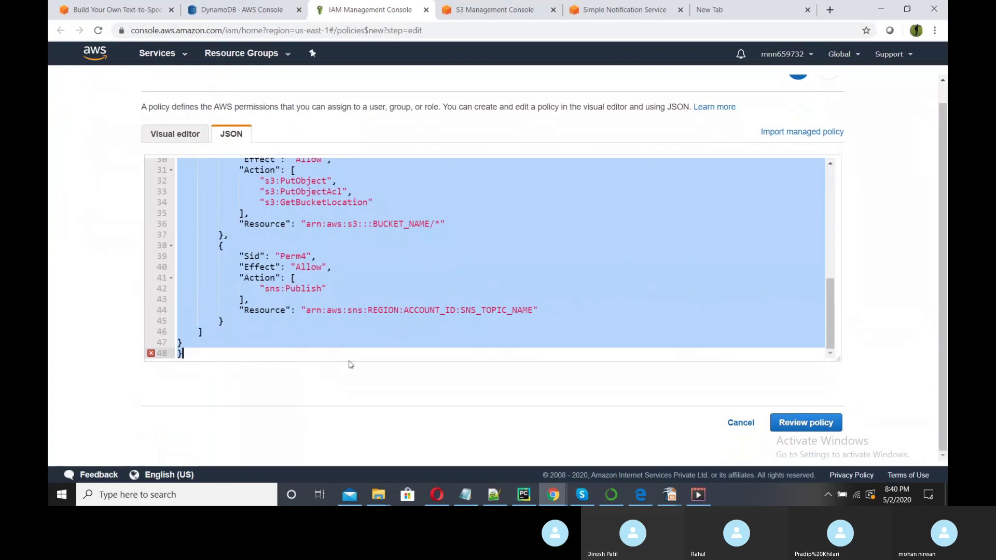
key(ctrl+v)
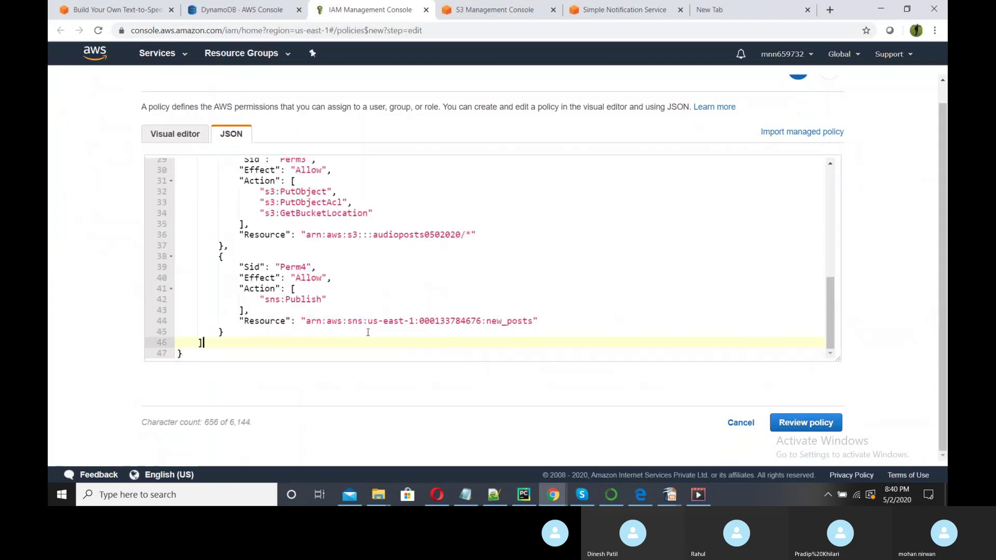
scroll(467, 337, up, 8)
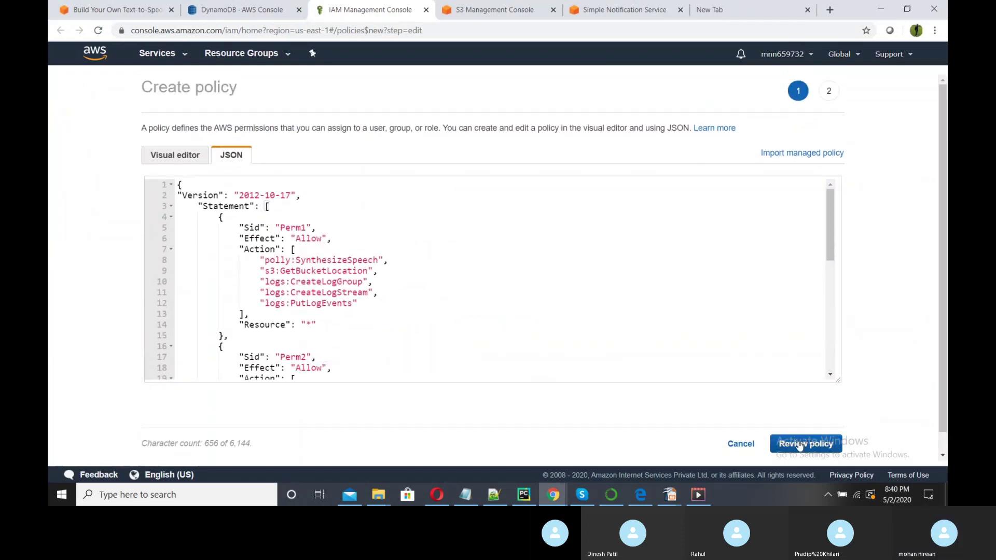
Proceed to the policy review and name the policy with the owner's first name followed by PolicyForLambda.
click(798, 444)
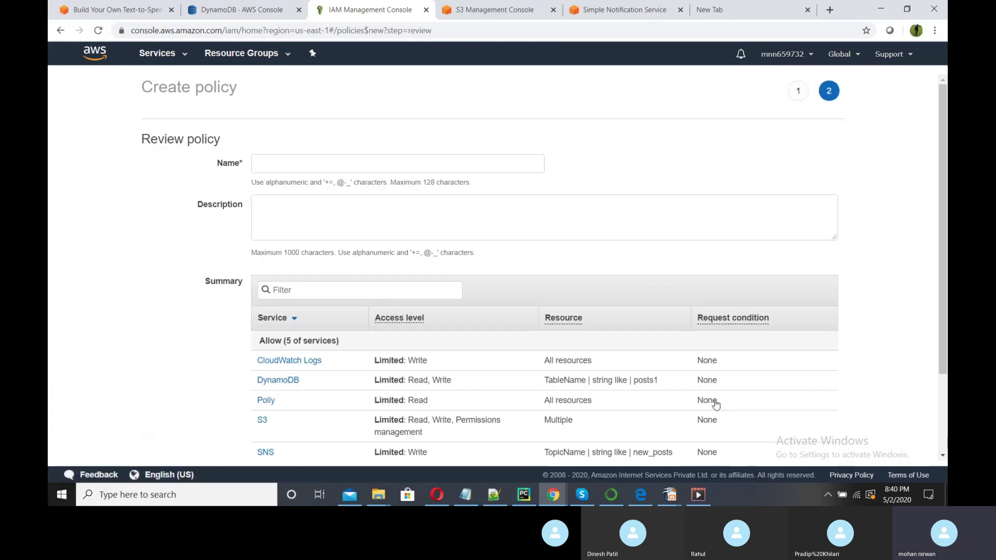
click(332, 166)
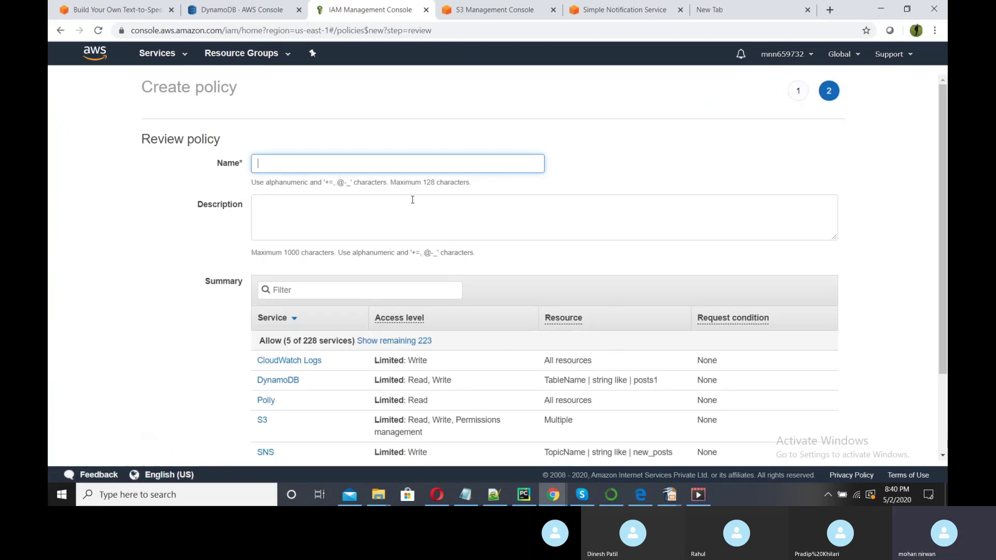
scroll(536, 266, down, 2)
scroll(456, 212, up, 2)
text(Mo)
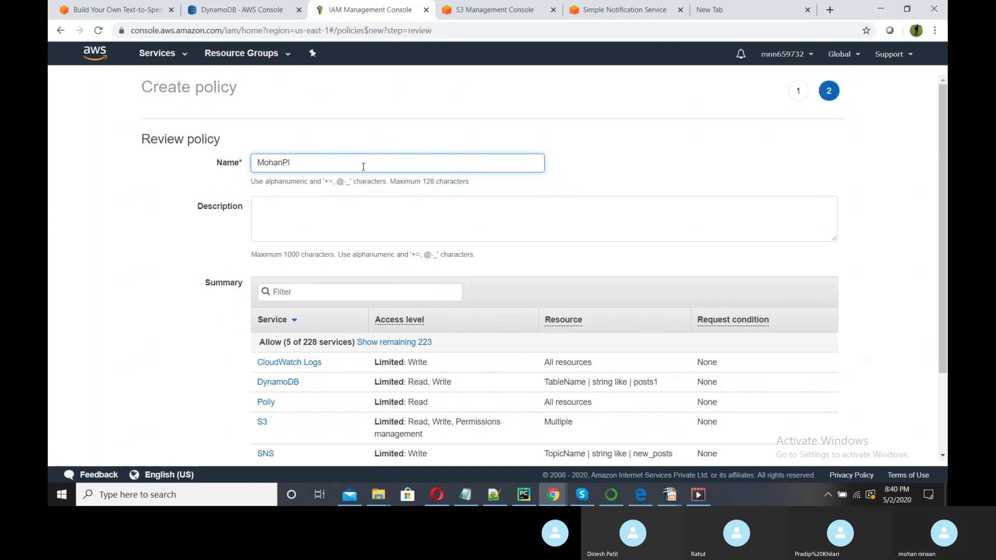
text(hanPol)
key(BackSpace)
text(olicyForL)
Copy the policy name into the description and create the policy.
click(435, 223)
drag(400, 165, 199, 141)
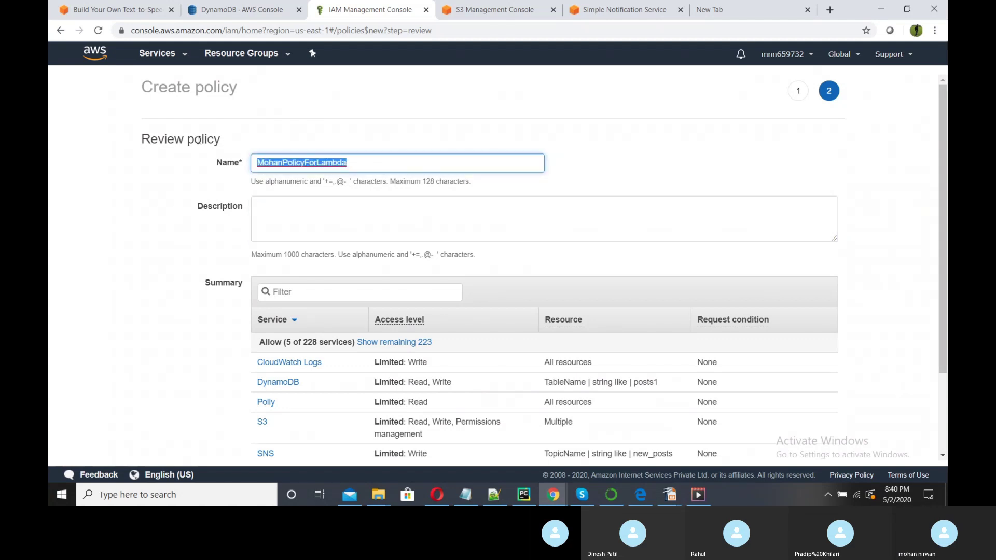
key(ctrl+c)
click(337, 203)
key(ctrl+v)
scroll(483, 234, down, 2)
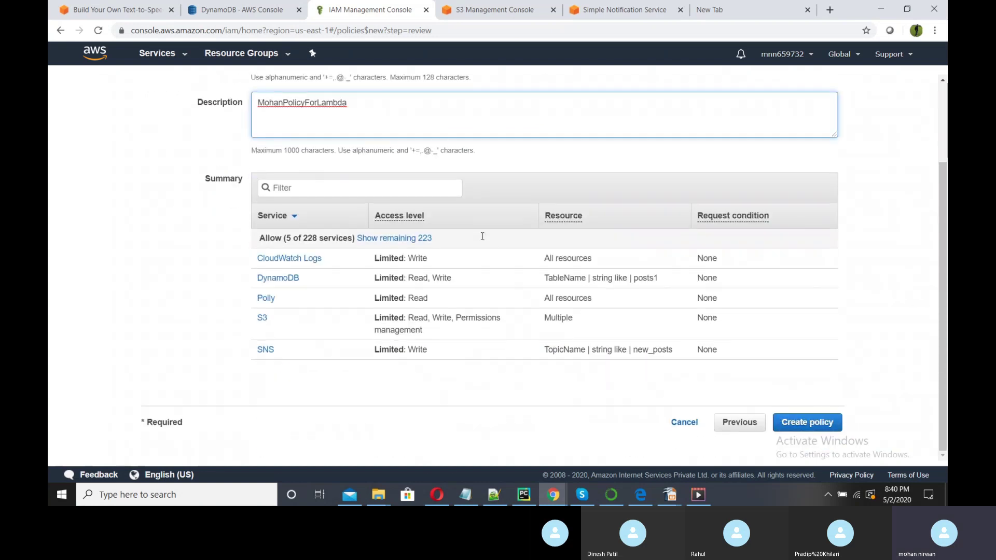
click(801, 423)
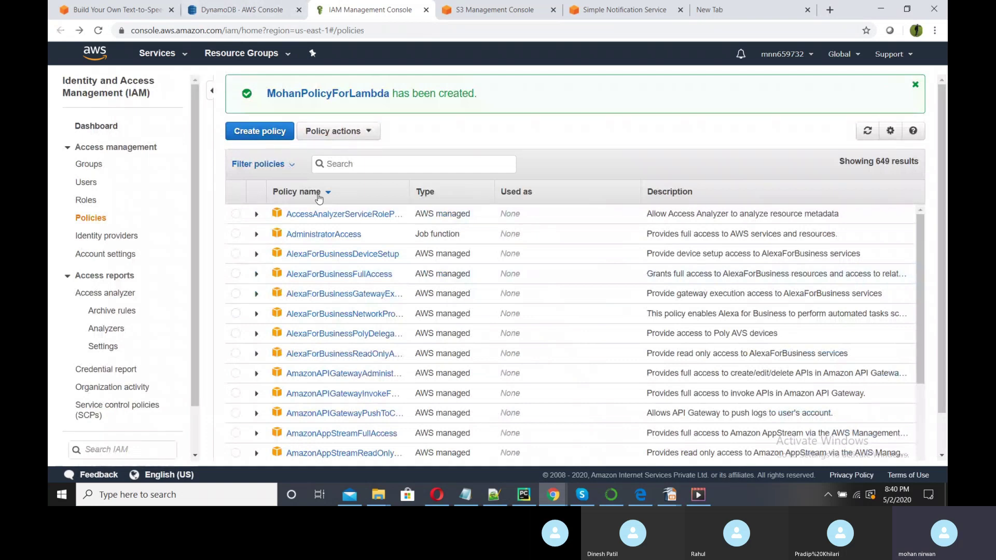
Start a new IAM role for an AWS service with the Lambda use case and continue to its permissions.
click(87, 199)
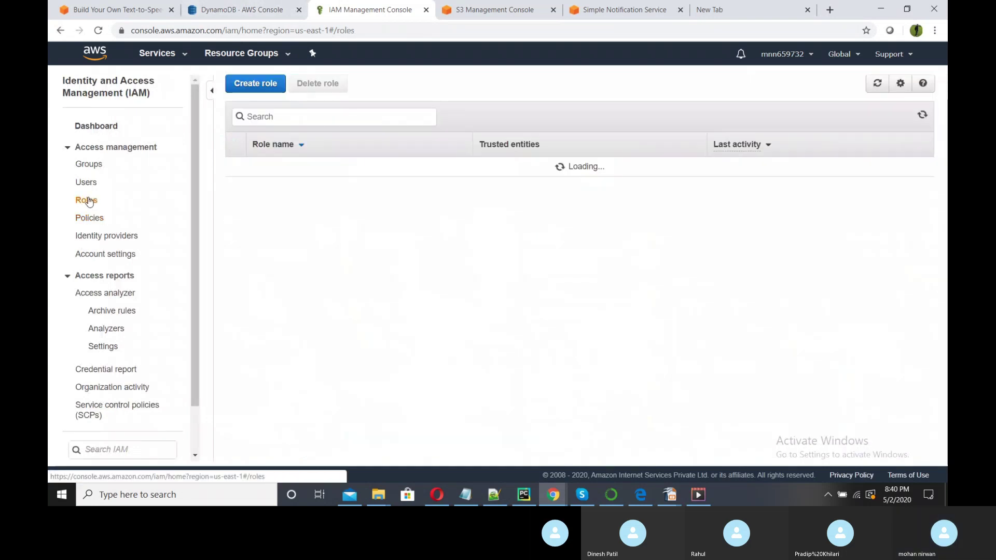
click(259, 362)
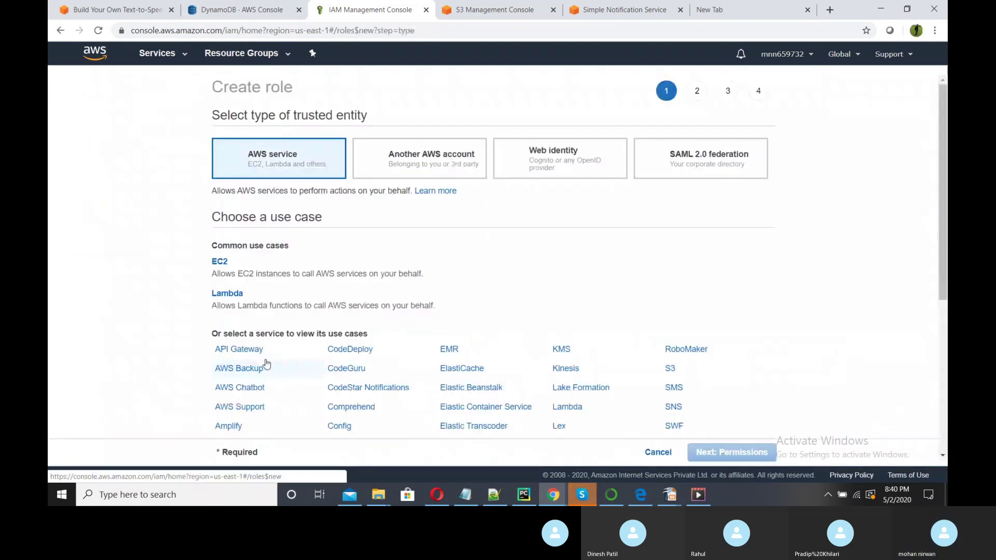
click(224, 294)
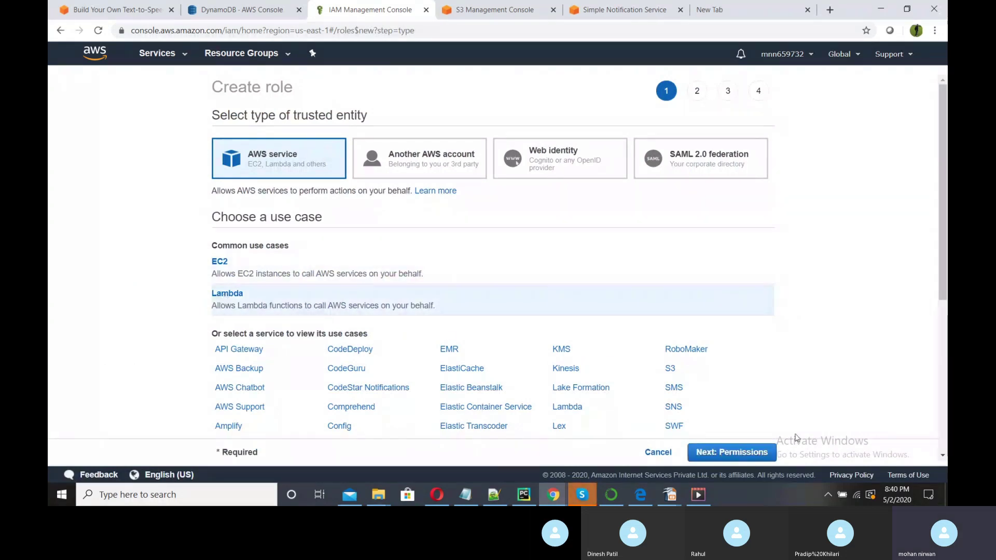
click(742, 453)
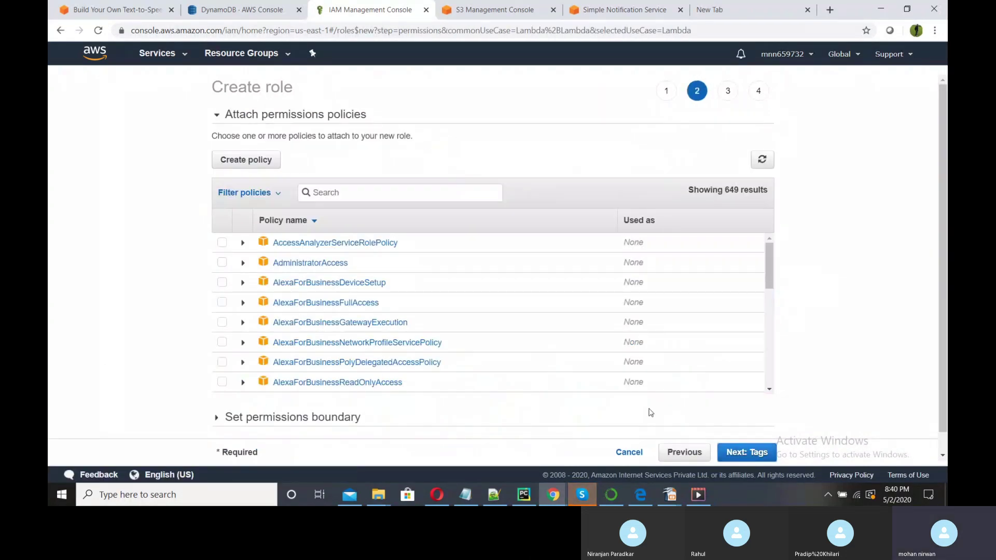
Find the new PolicyForLambda policy by the owner's first name, attach it to the role, and continue past the tags without adding any.
click(365, 195)
text(Mohan)
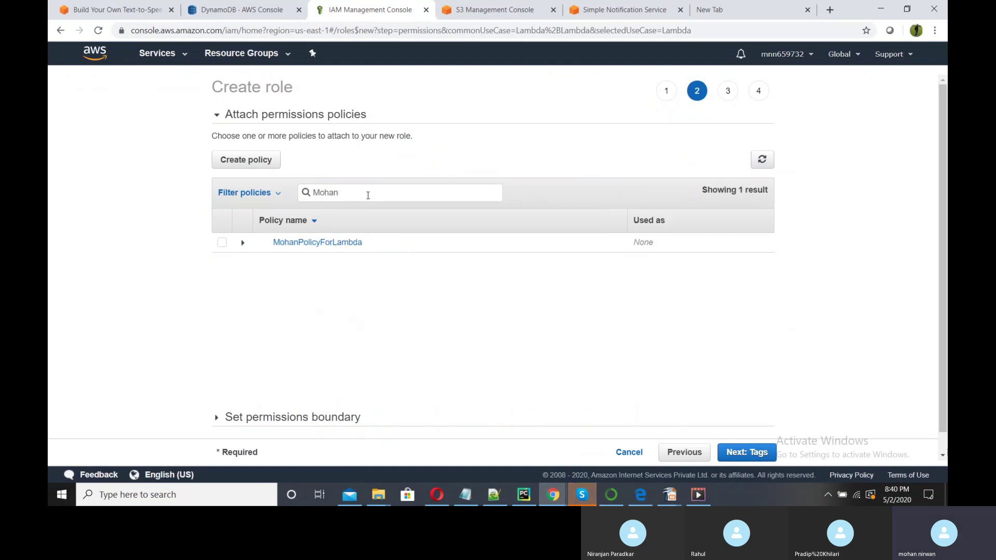
click(222, 242)
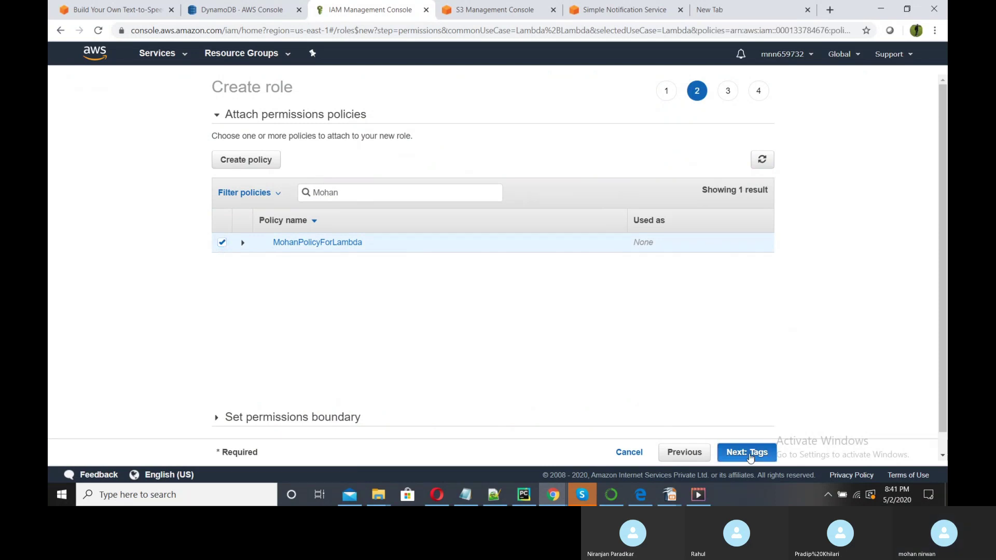
click(756, 453)
click(756, 457)
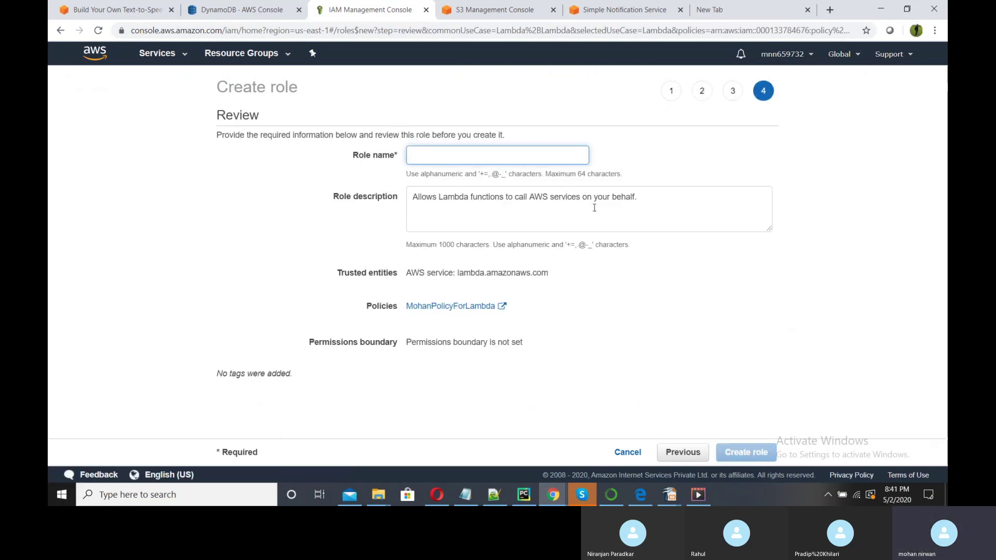
Name the role with the owner's first name followed by RoleForLambda and create it.
text(MohanRo)
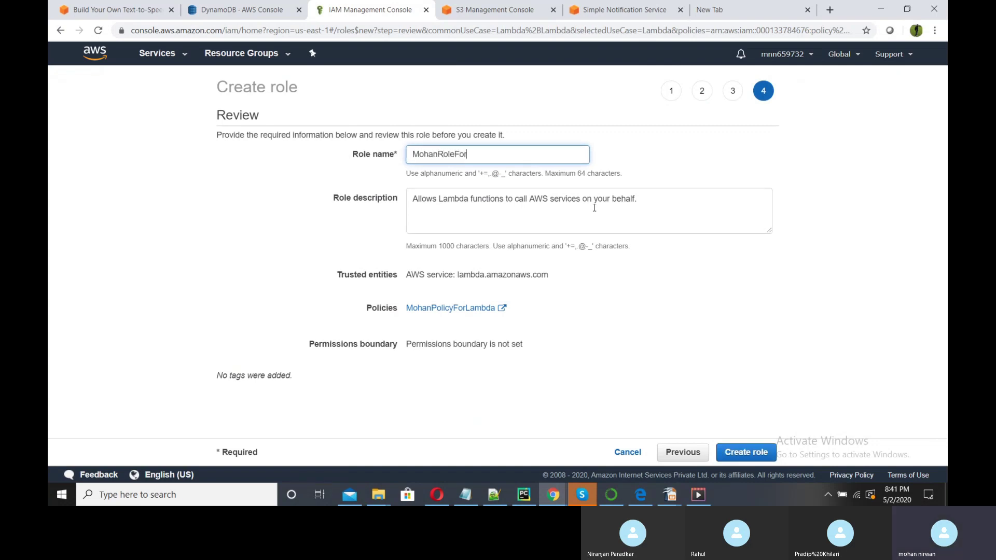
text(leFor)
key(BackSpace)
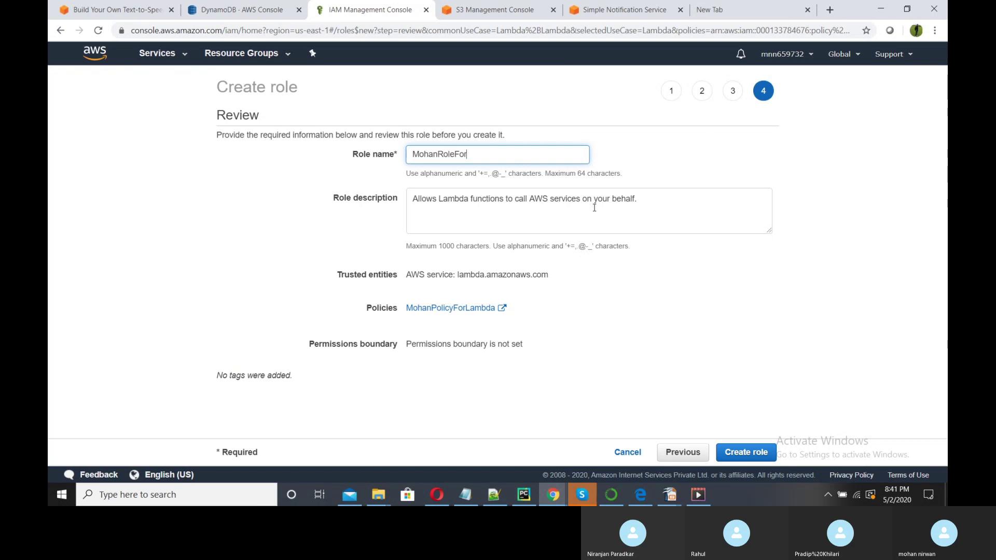
text(rLambda)
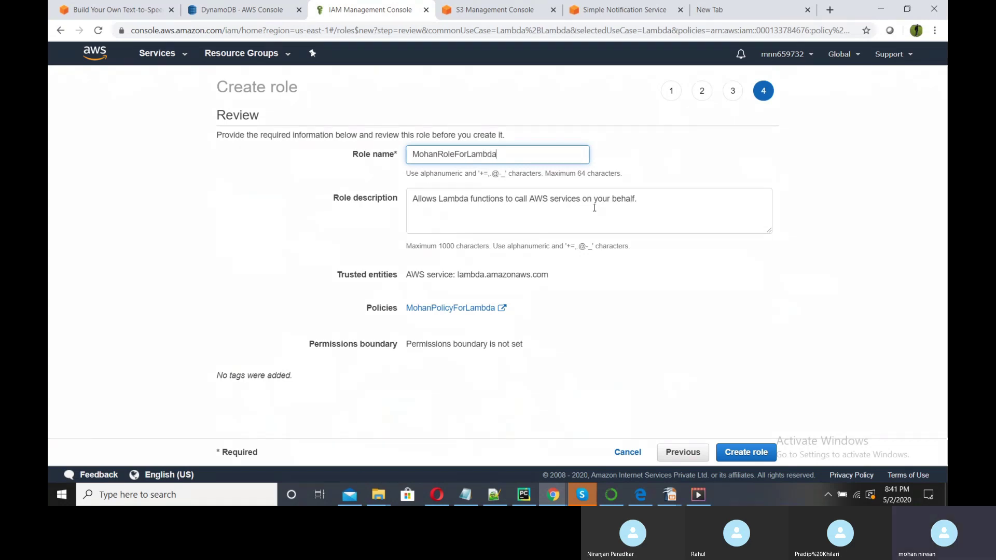
click(733, 451)
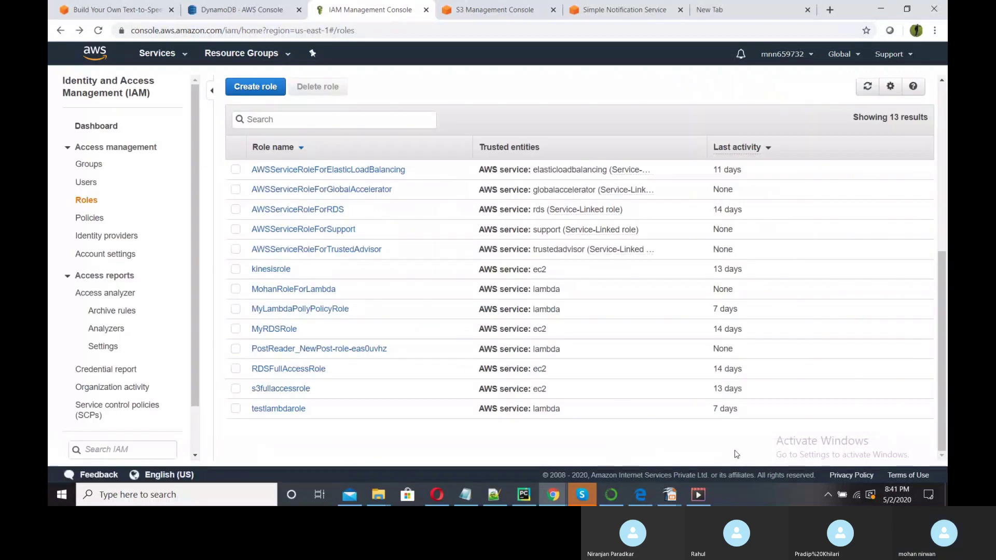
Review the tutorial's IAM role instructions and read on to the section on creating the "New Post" Lambda function.
click(134, 7)
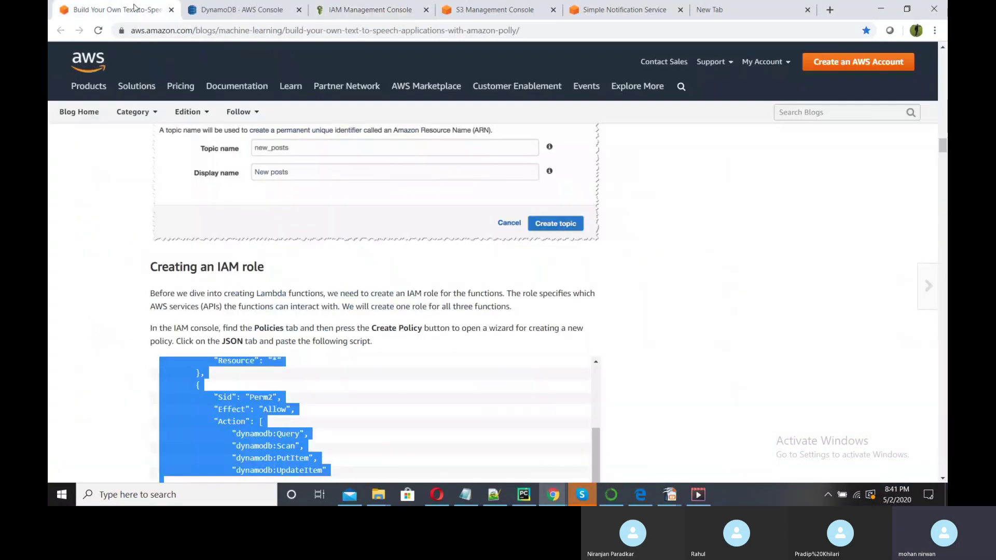
scroll(373, 289, down, 8)
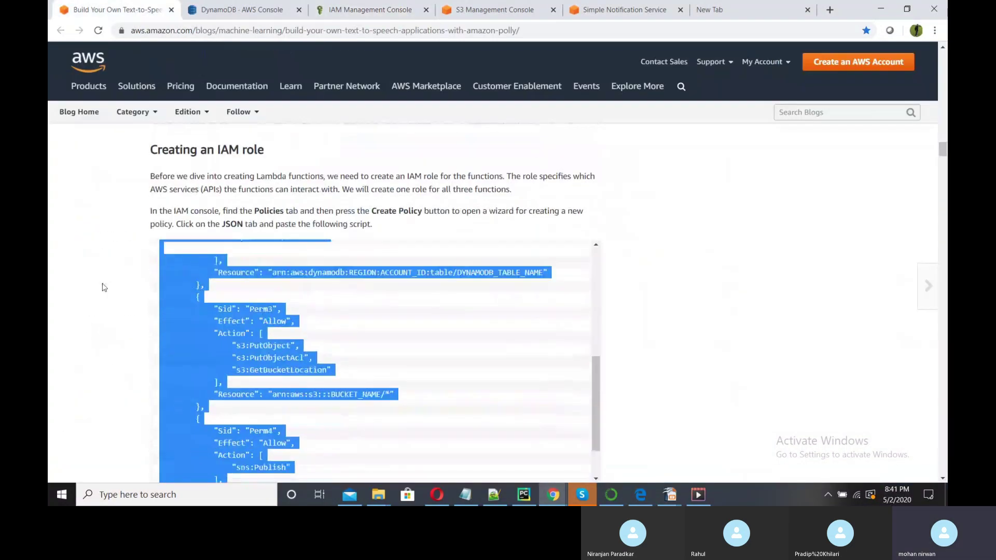
scroll(100, 285, down, 3)
scroll(109, 284, down, 1)
scroll(335, 272, down, 5)
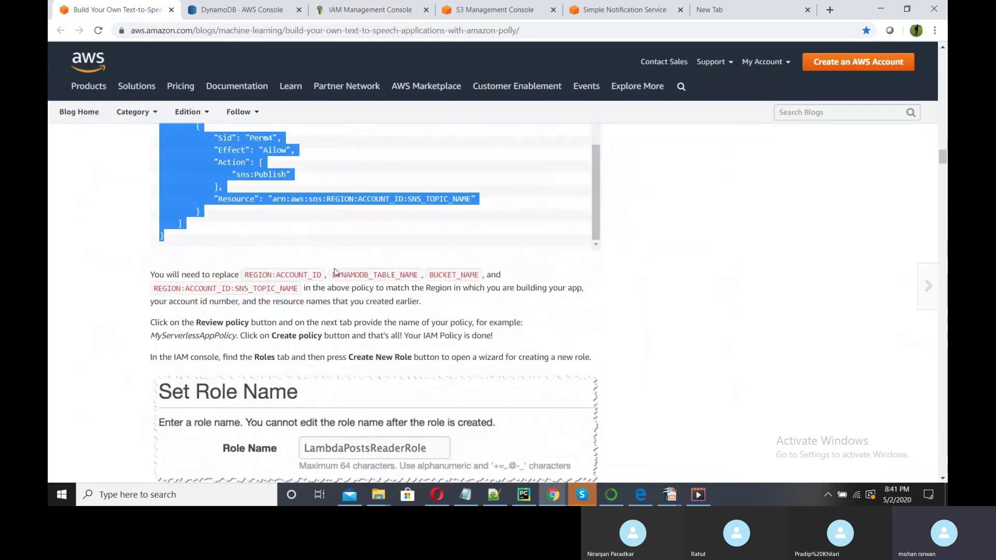
scroll(335, 272, down, 3)
scroll(339, 266, down, 2)
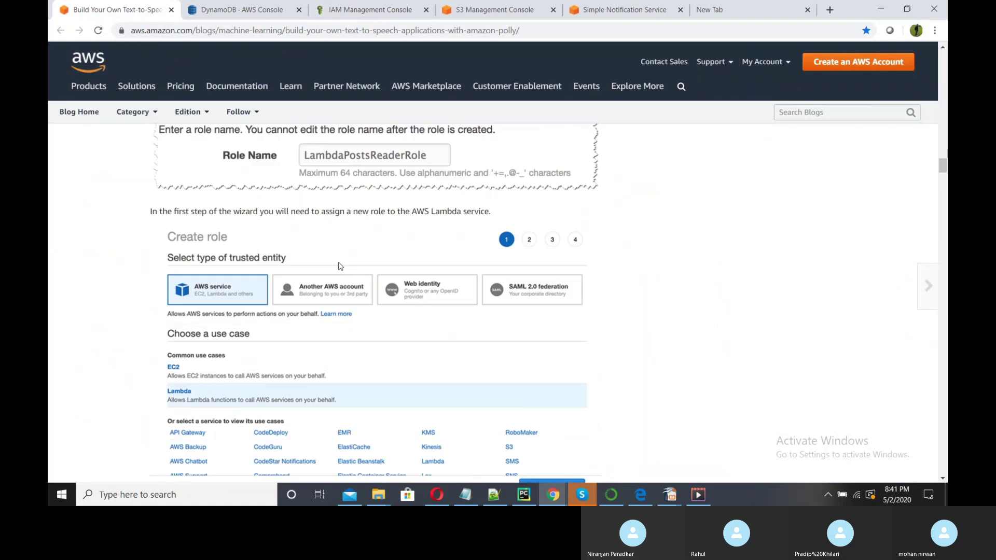
scroll(371, 198, down, 1)
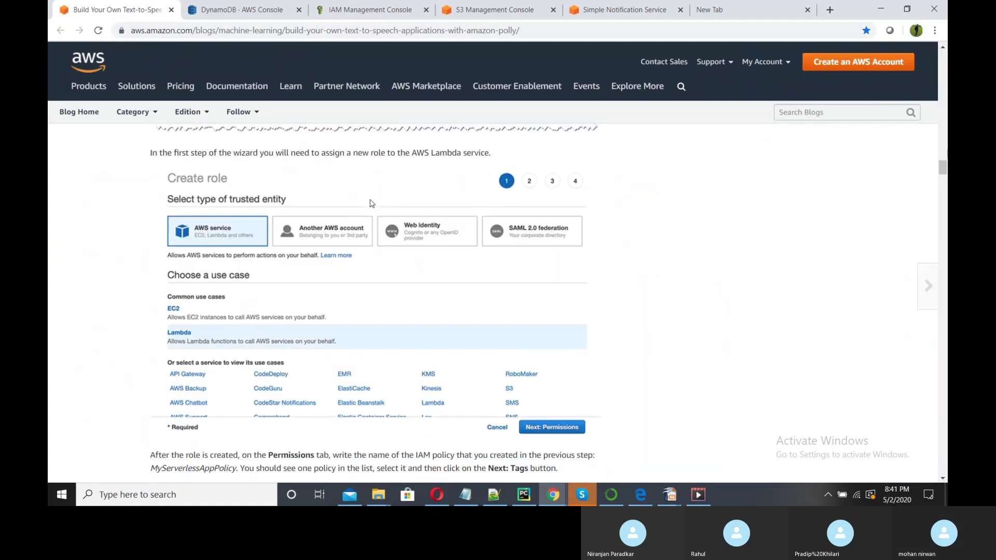
scroll(372, 203, down, 2)
scroll(371, 202, down, 5)
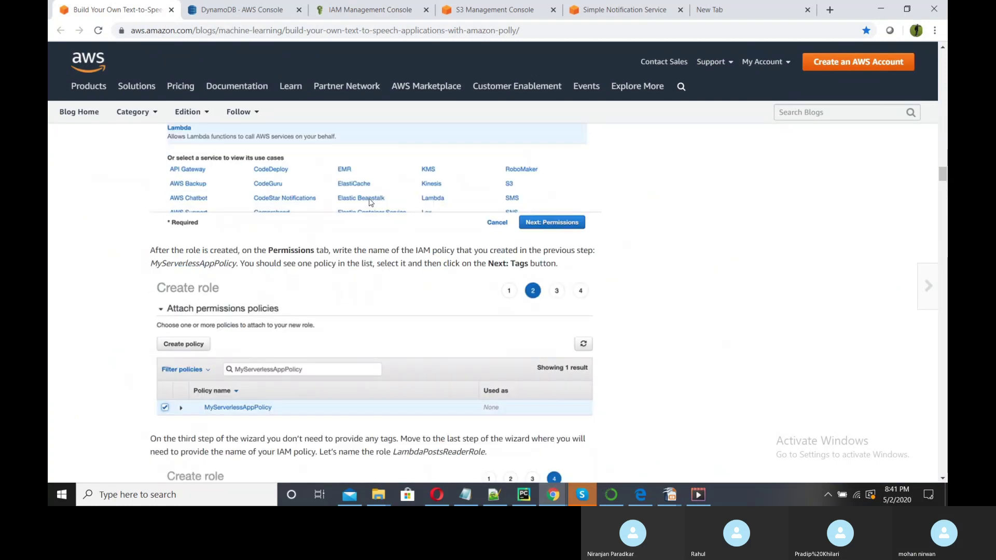
scroll(370, 202, down, 2)
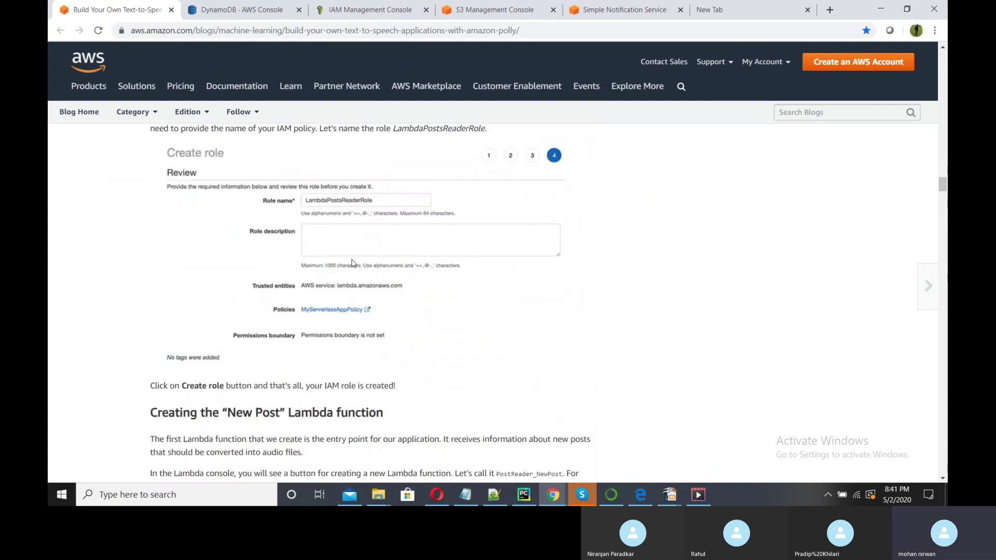
scroll(353, 262, down, 4)
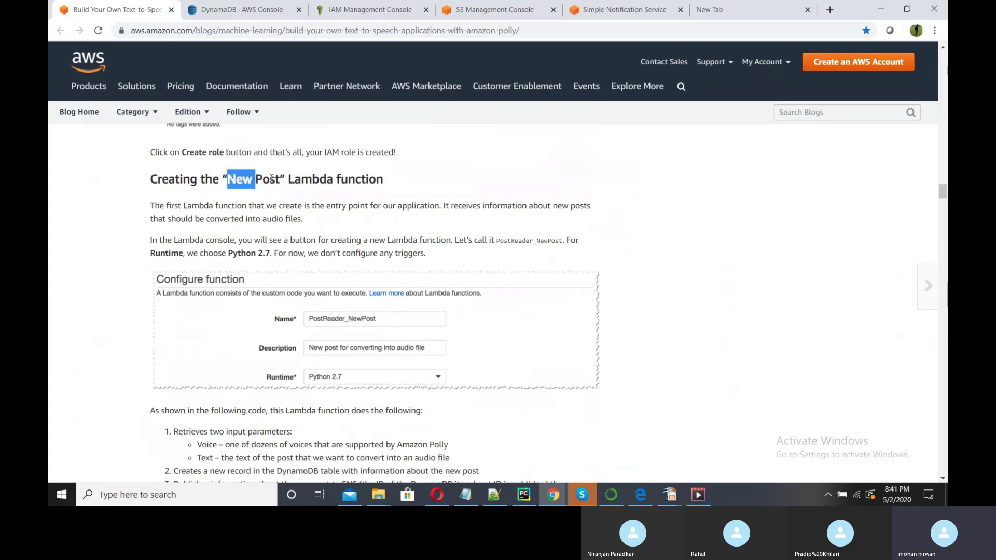
drag(274, 183, 382, 180)
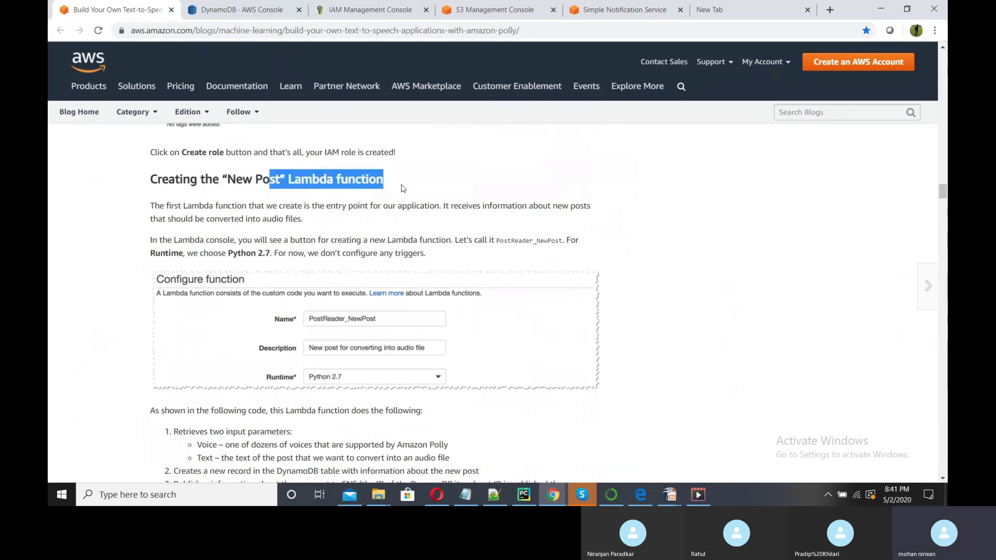
Return to the AWS console and switch from IAM to the Lambda service by searching for "Lamb".
click(370, 10)
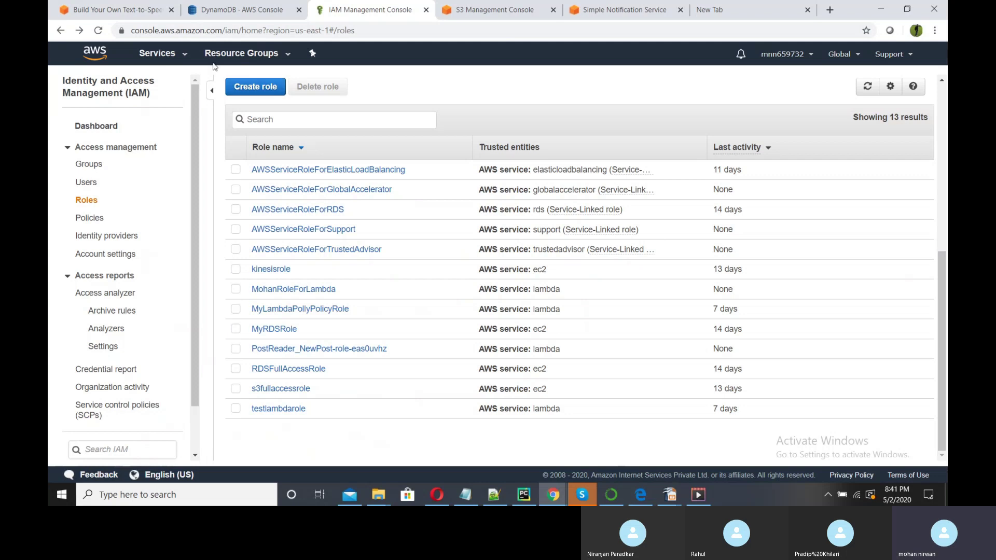
click(155, 54)
text(L)
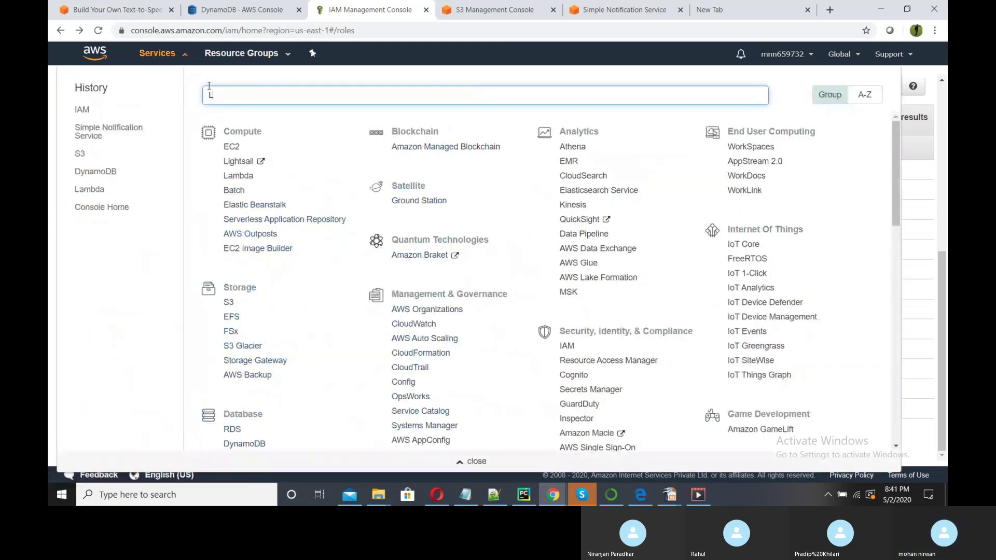
text(amb)
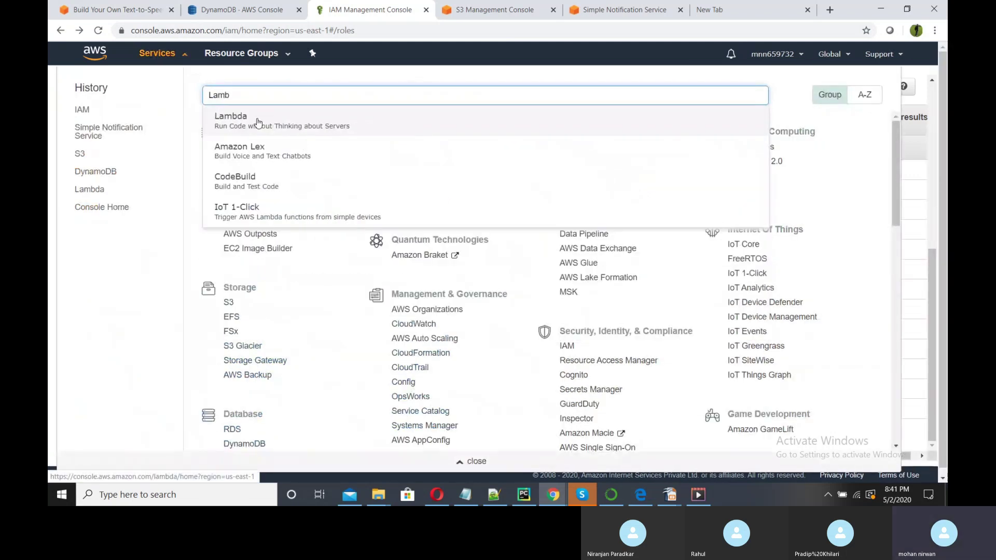
click(255, 123)
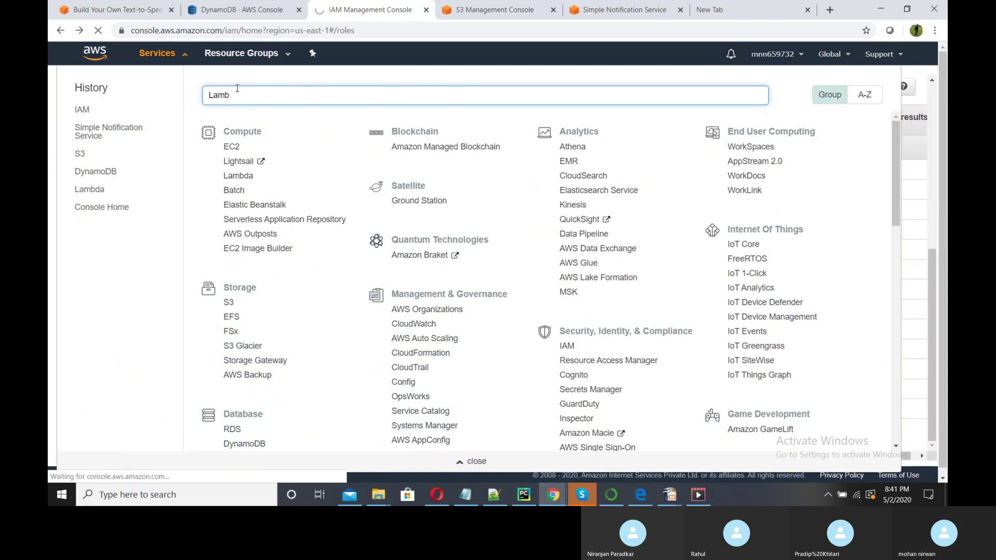
text(b)
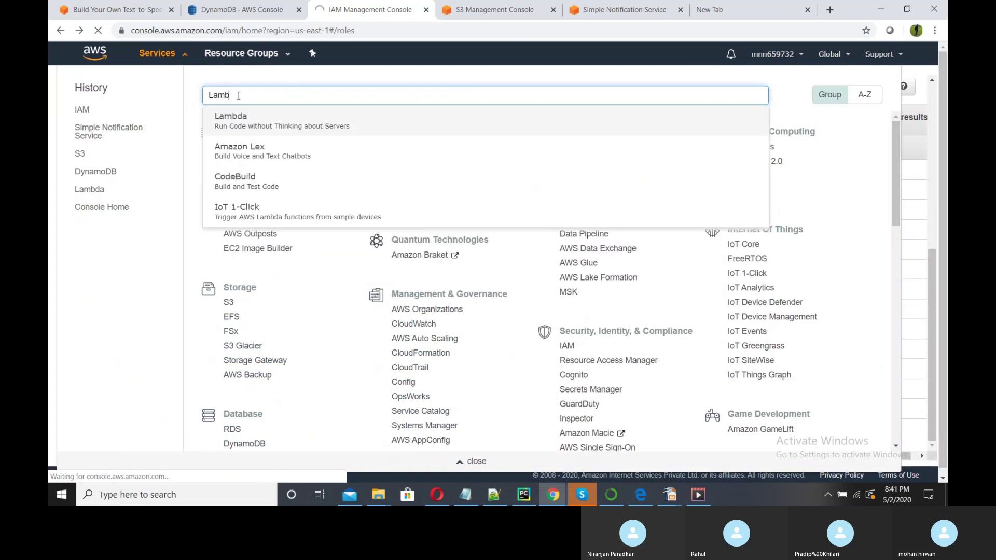
click(238, 122)
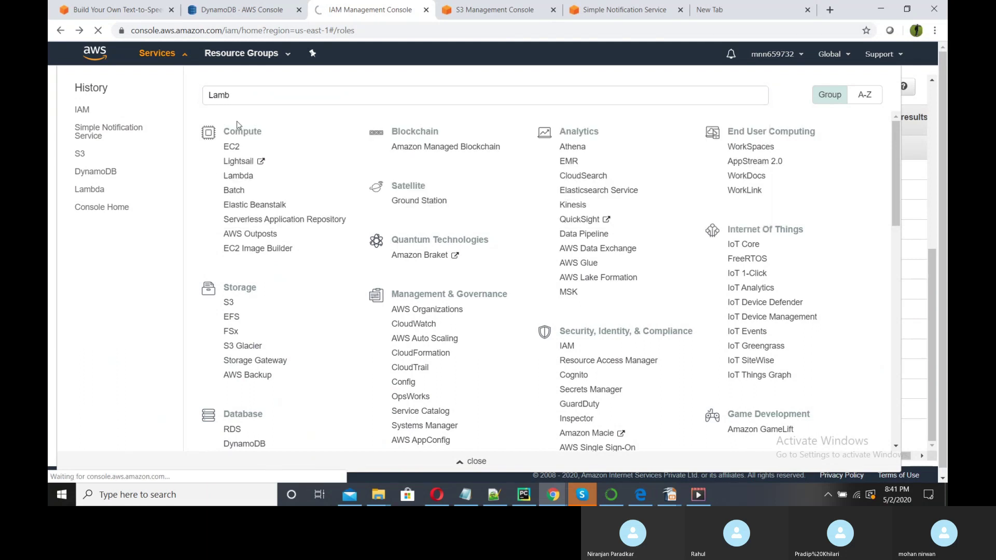
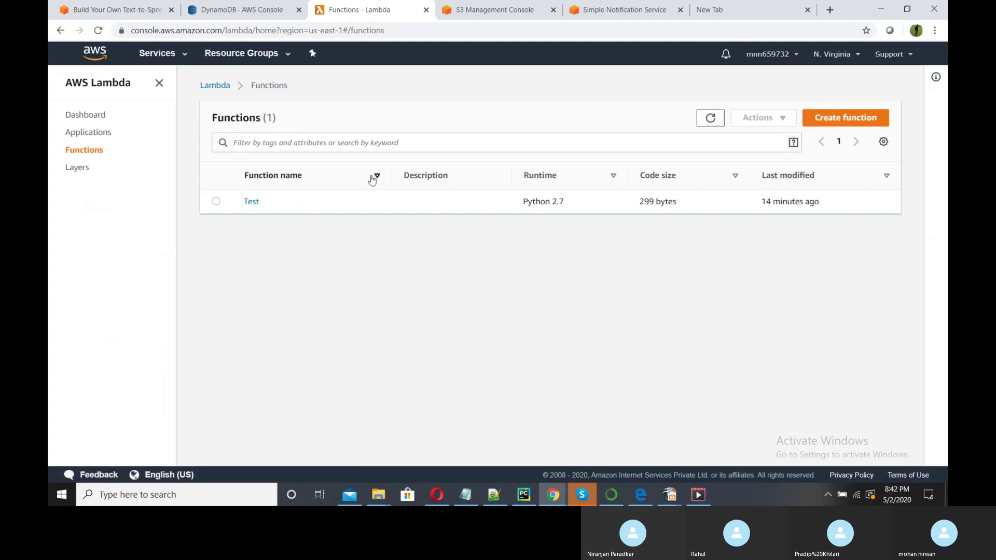
Delete the existing Lambda function Test and confirm its deletion.
click(216, 201)
click(789, 123)
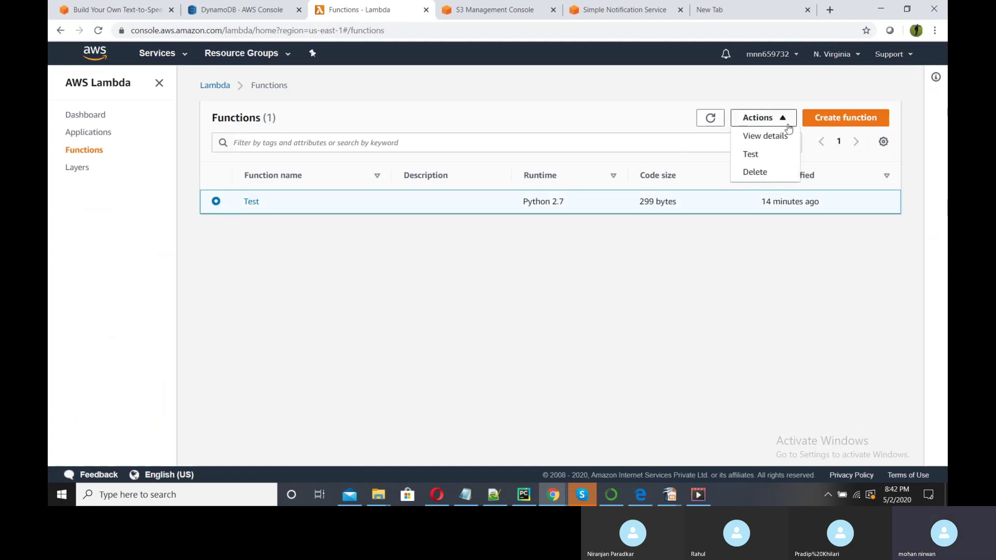
click(767, 173)
click(652, 181)
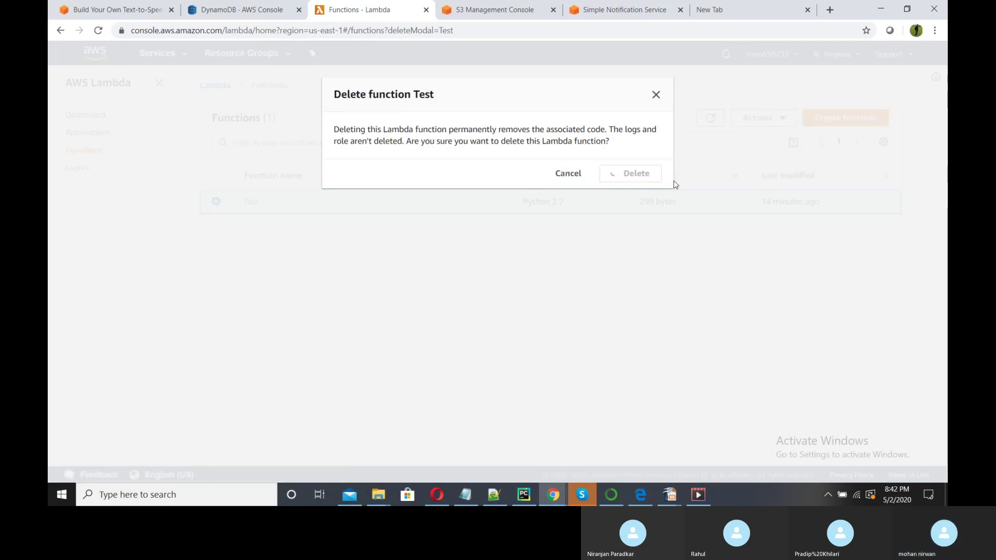
Start a new Lambda function named PostReader_NewPost, copying the name from the tutorial, and set its runtime to Python 2.7.
click(830, 166)
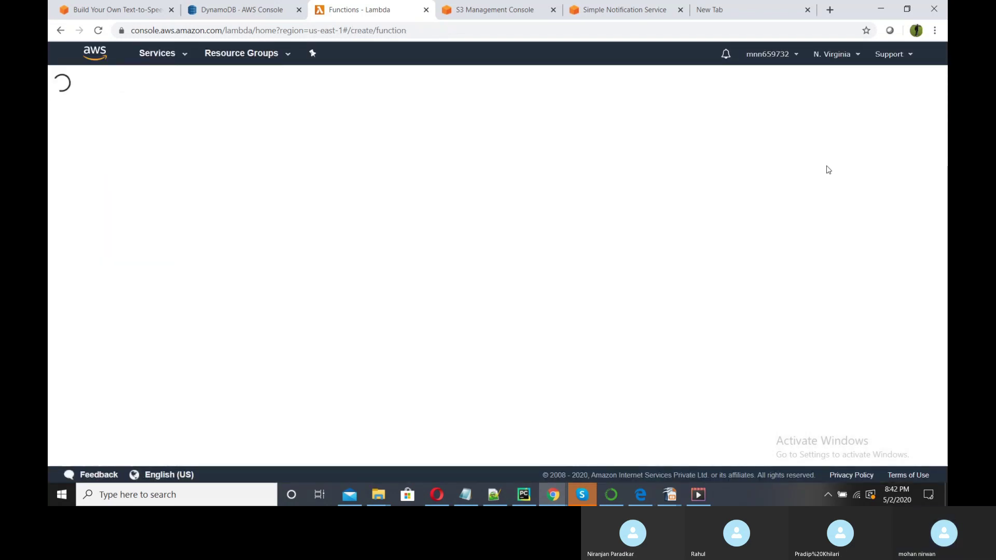
click(114, 10)
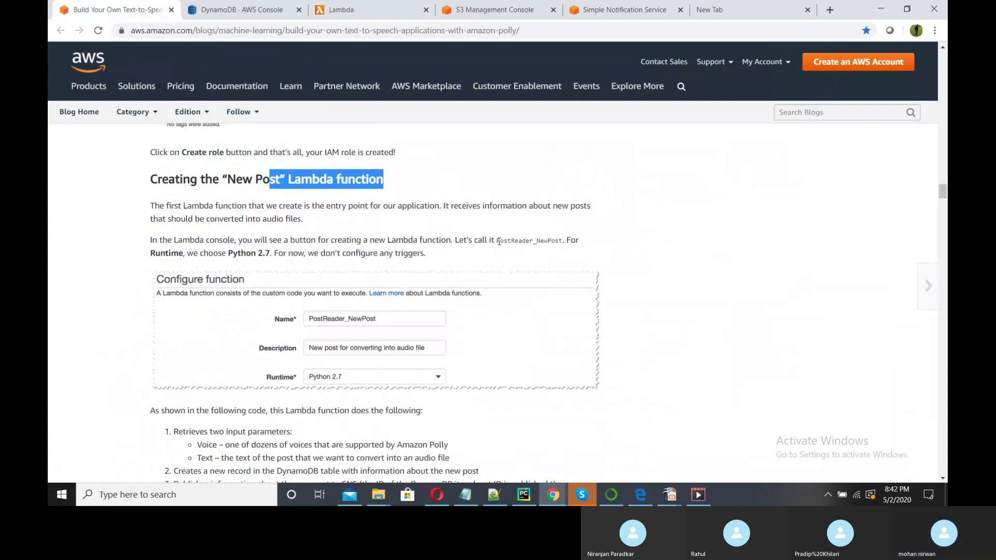
drag(495, 240, 564, 239)
key(ctrl+c)
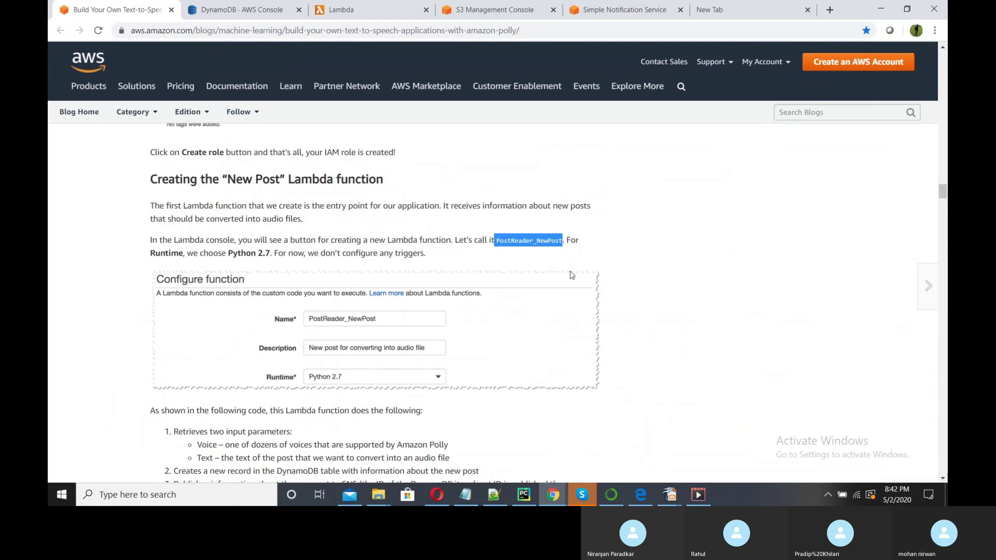
click(492, 243)
drag(498, 241, 559, 241)
click(355, 11)
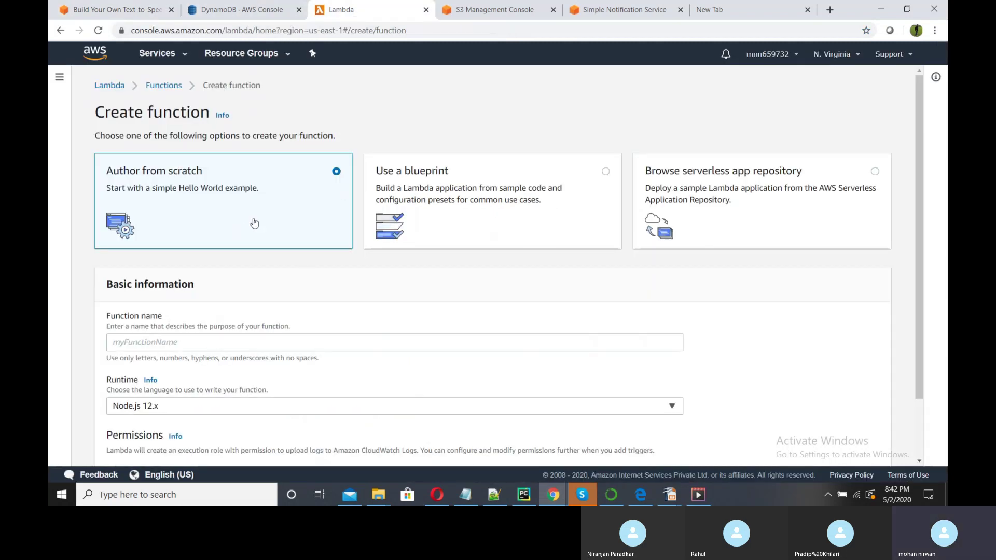
scroll(271, 249, down, 2)
click(213, 276)
key(ctrl+v)
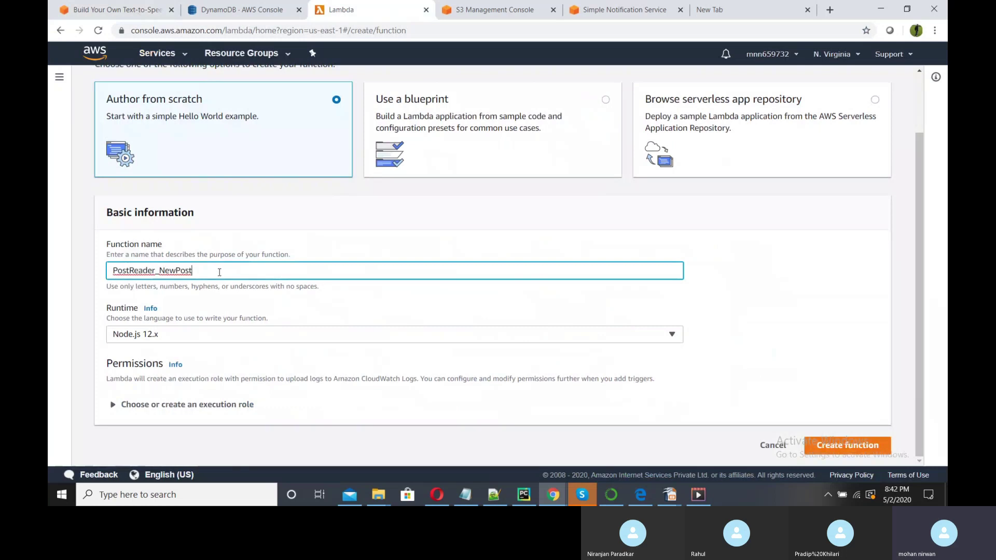
click(262, 339)
click(260, 311)
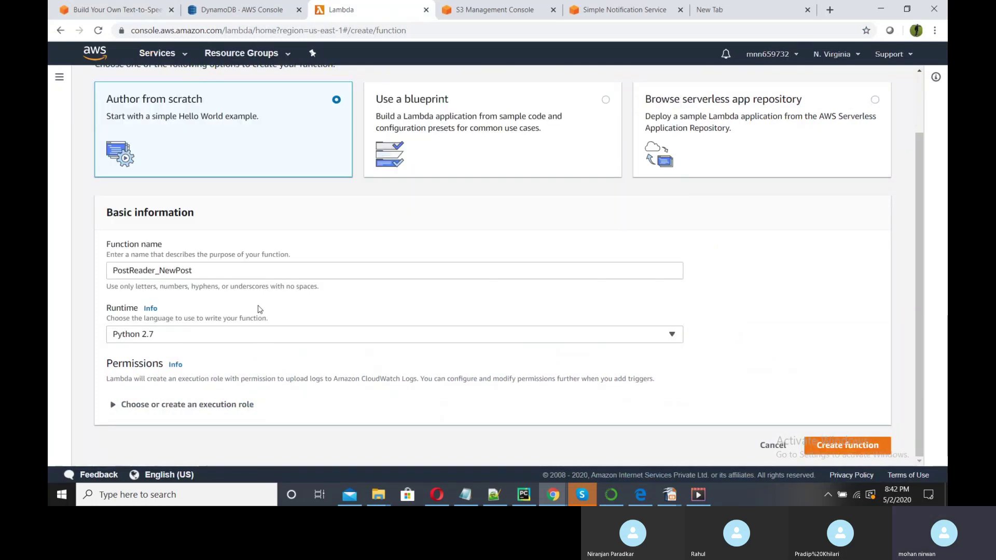
Assign the existing execution role named after the owner plus RoleForLambda and create the function.
click(126, 404)
scroll(208, 384, down, 3)
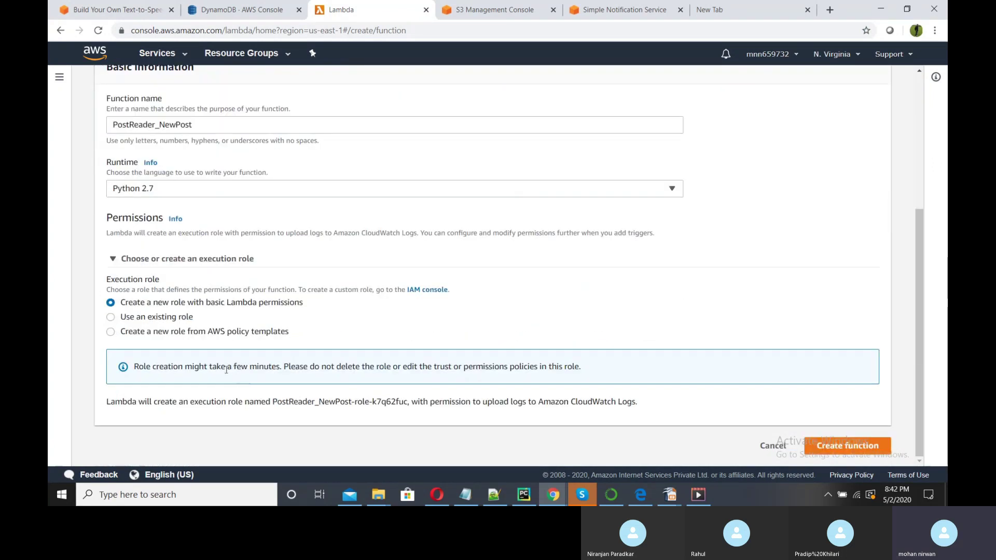
click(135, 318)
click(169, 398)
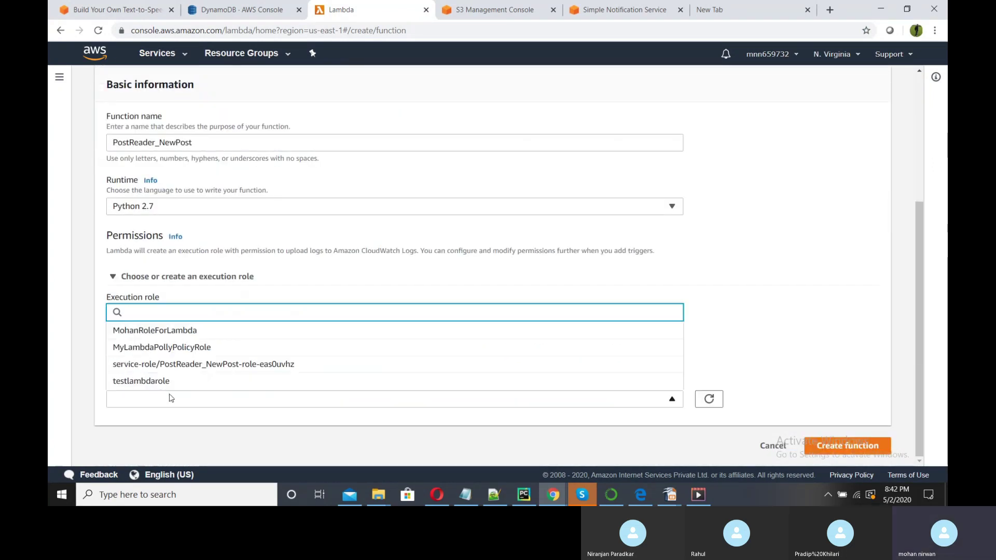
click(181, 335)
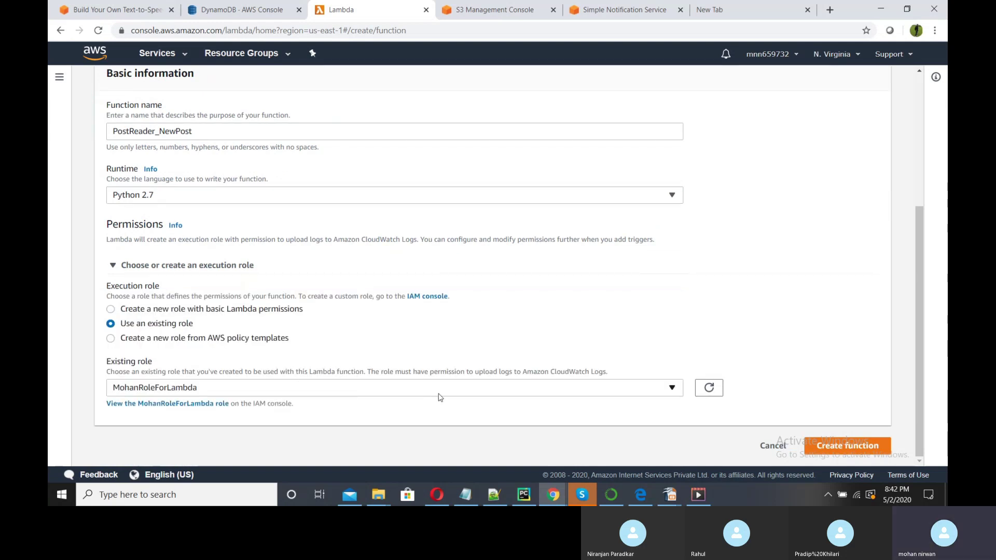
click(827, 448)
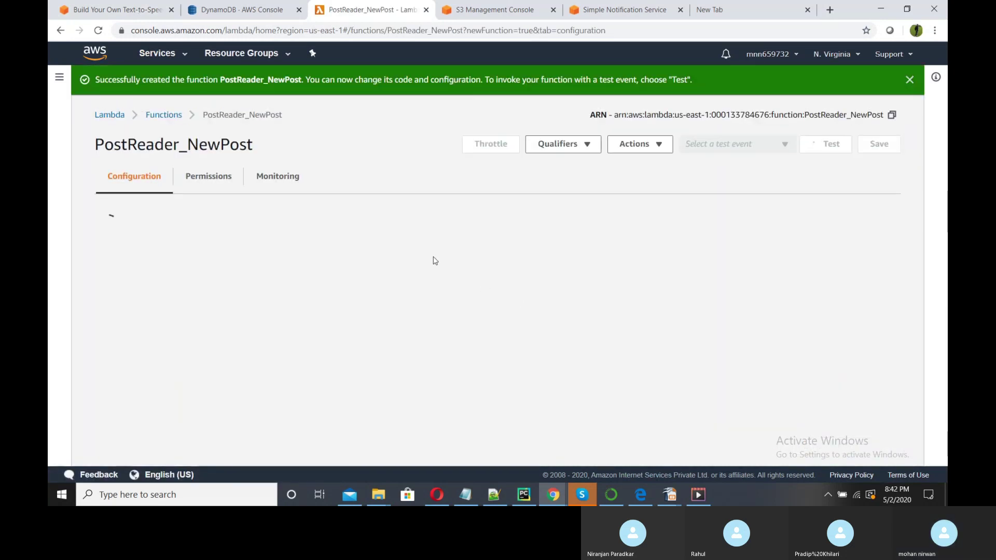
Review the tutorial's "New Post" Lambda function section, from the naming instructions to the Python code listing.
scroll(451, 337, down, 2)
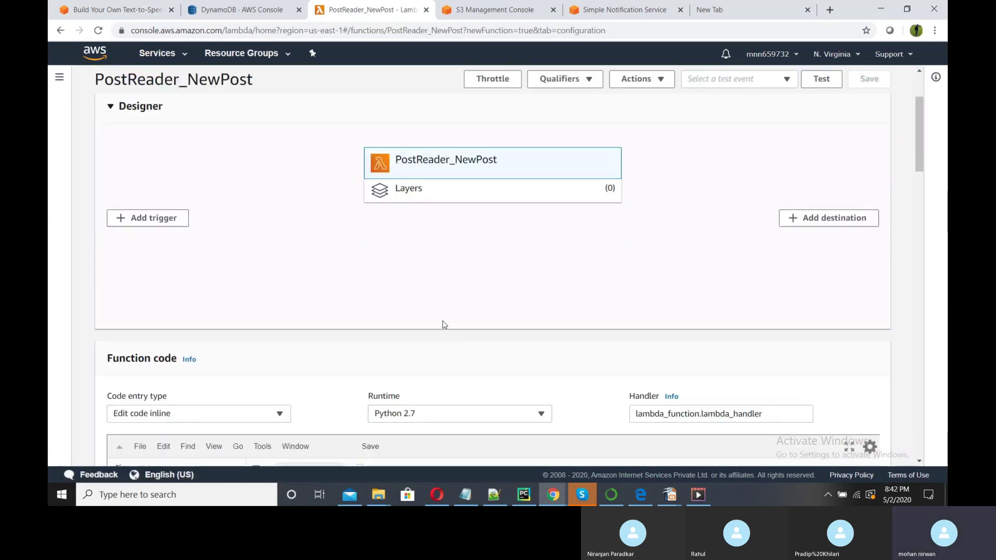
scroll(394, 275, up, 1)
click(119, 10)
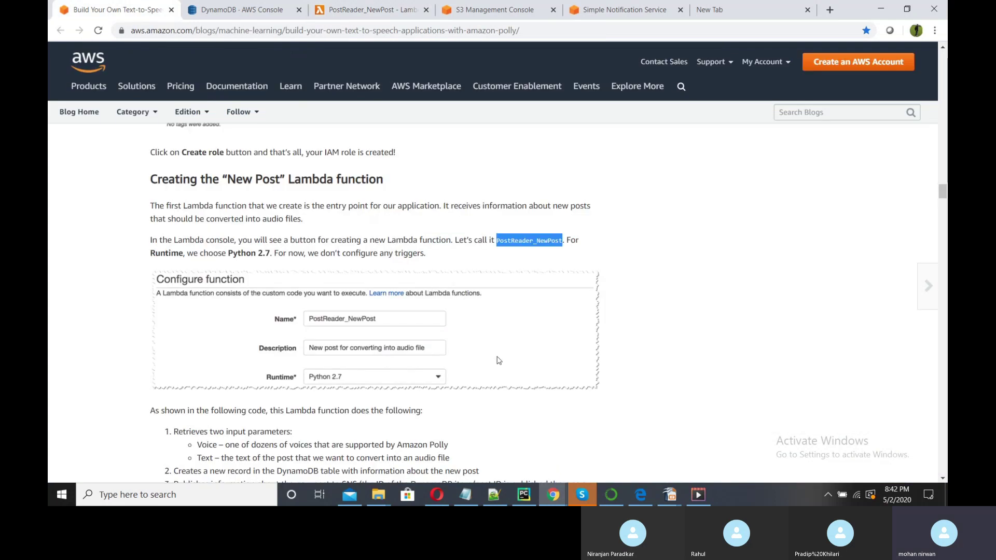
scroll(498, 362, down, 5)
scroll(497, 361, up, 5)
scroll(542, 311, down, 2)
scroll(541, 312, up, 3)
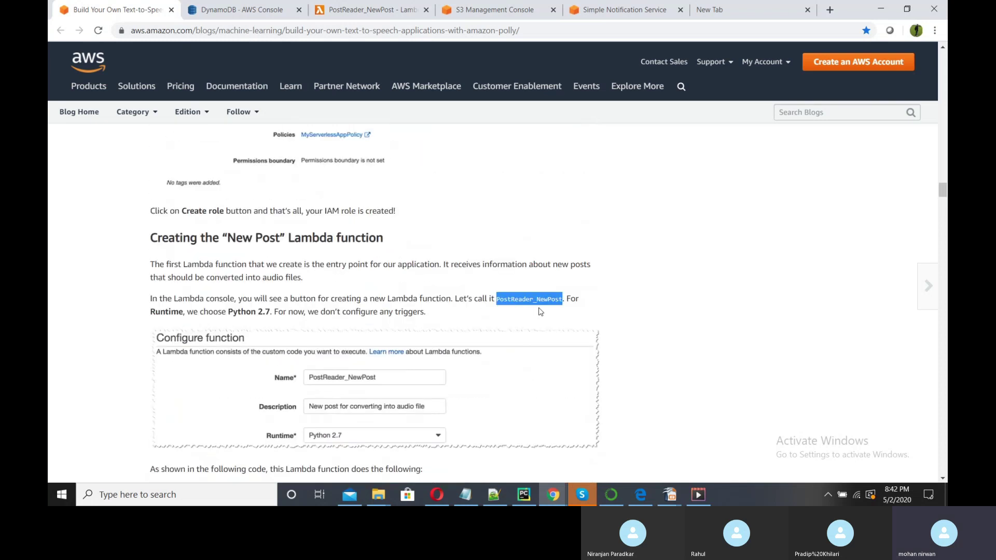
scroll(540, 311, down, 4)
scroll(539, 309, down, 1)
scroll(638, 287, down, 2)
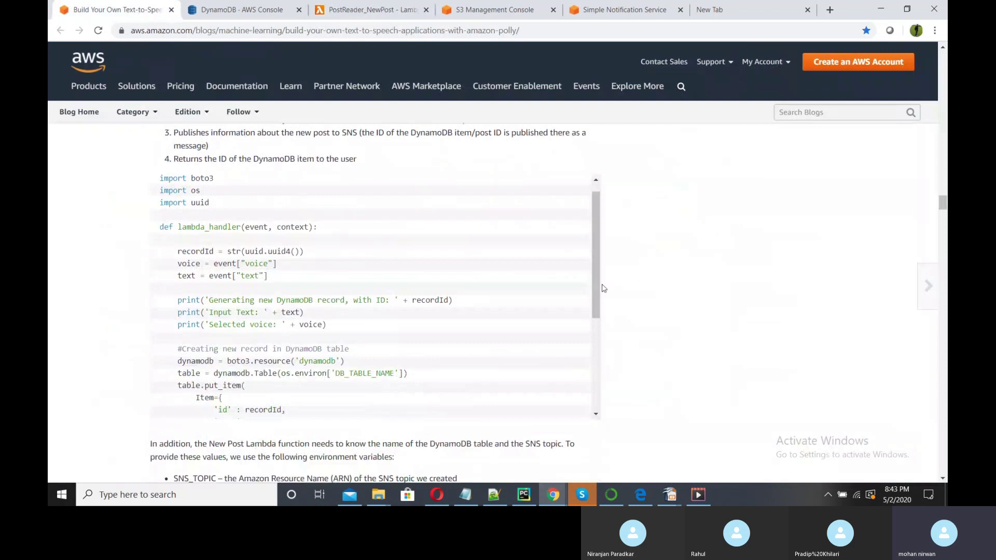
drag(597, 294, 604, 256)
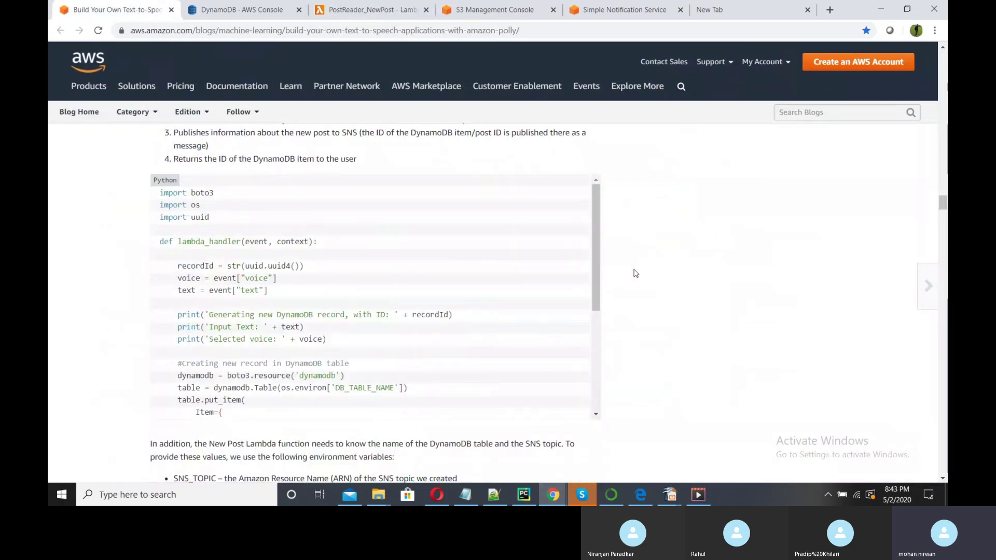
scroll(633, 272, up, 2)
scroll(635, 285, down, 2)
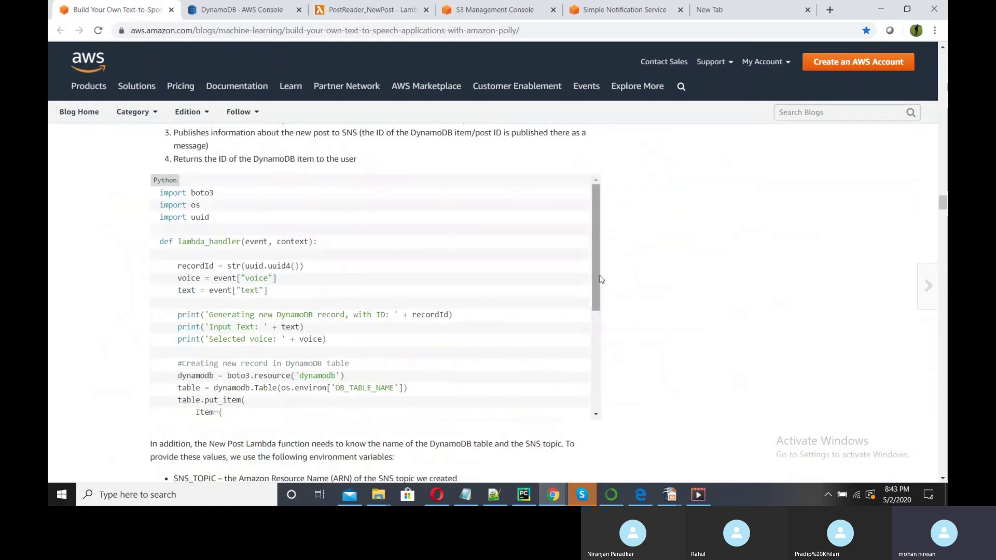
drag(596, 276, 597, 239)
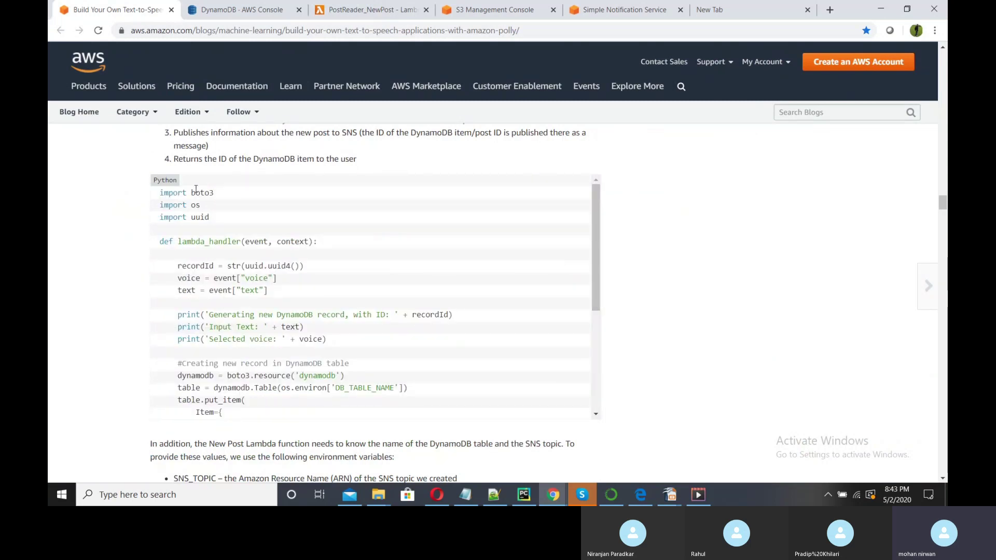
Replace the default code in lambda_function.py with the complete "New Post" Python code copied from the tutorial.
drag(160, 190, 286, 408)
scroll(272, 234, down, 2)
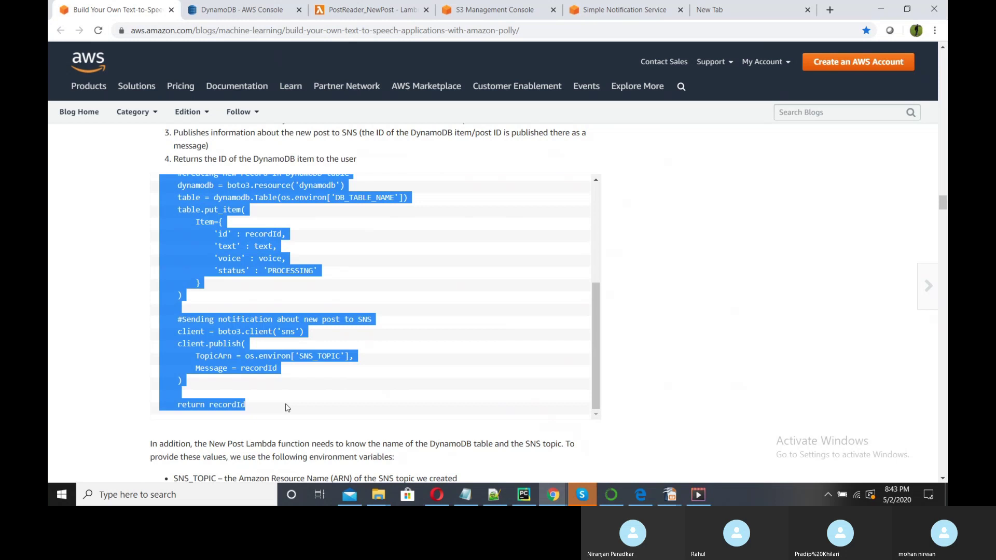
key(alt+Tab)
key(alt+Tab)
click(369, 9)
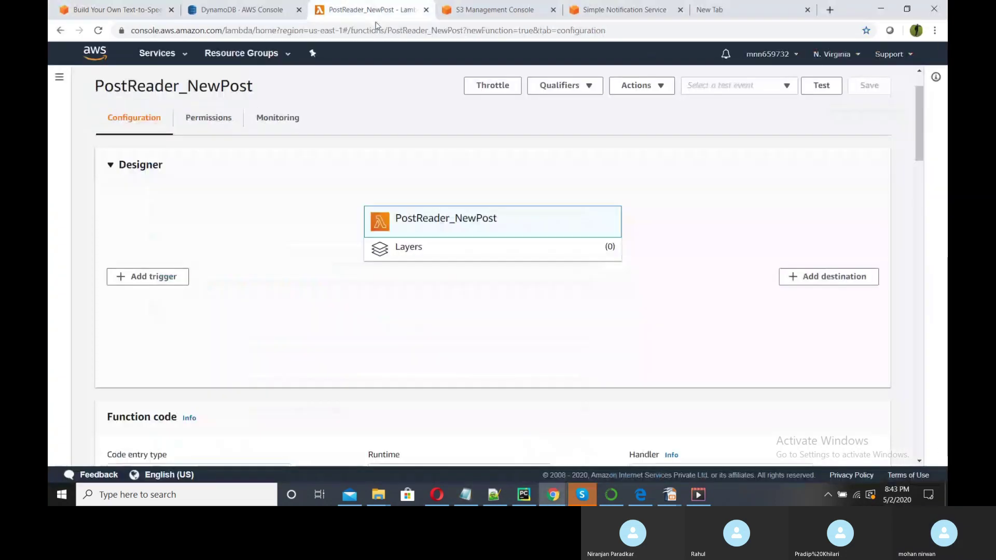
scroll(438, 345, down, 5)
click(302, 380)
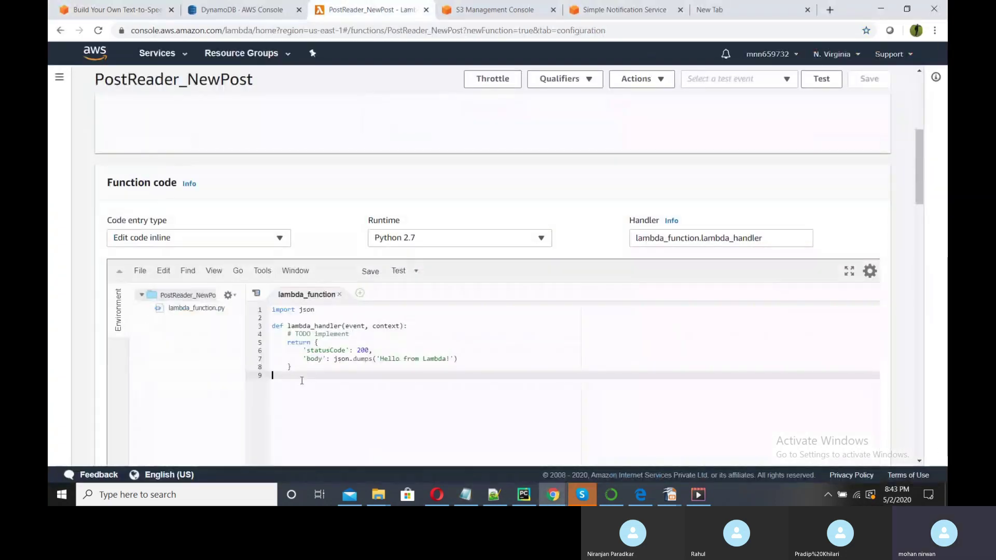
drag(302, 380, 270, 310)
key(ctrl+v)
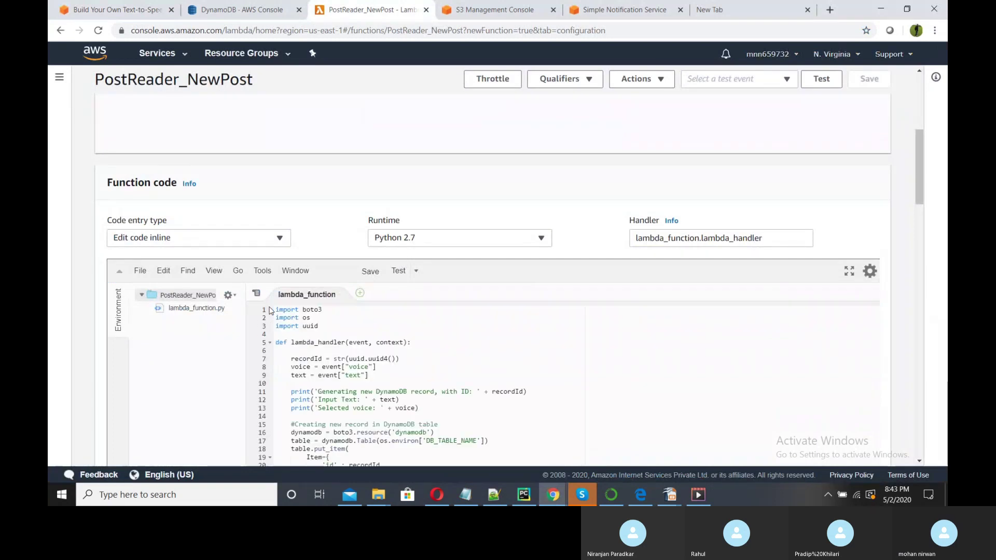
scroll(459, 362, down, 5)
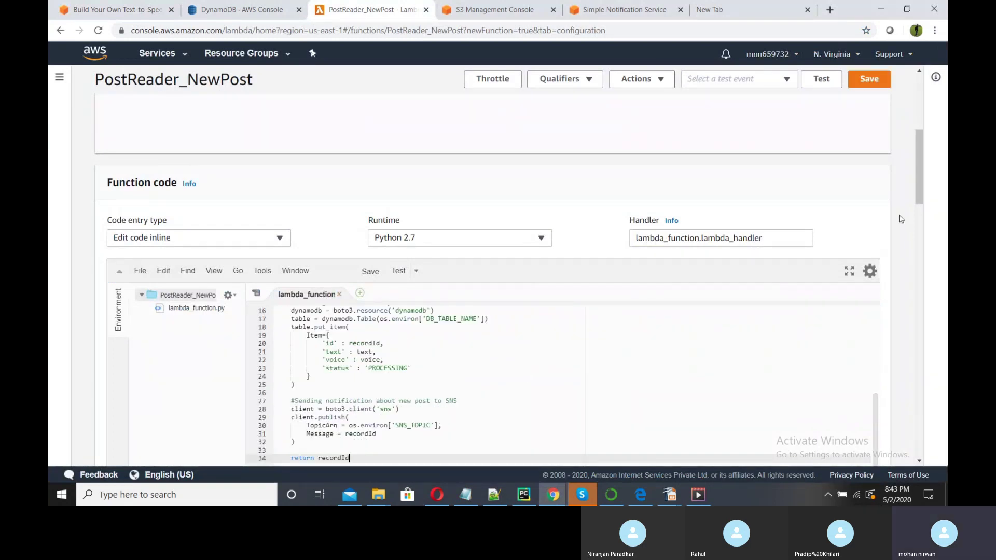
scroll(922, 193, down, 5)
scroll(921, 193, up, 3)
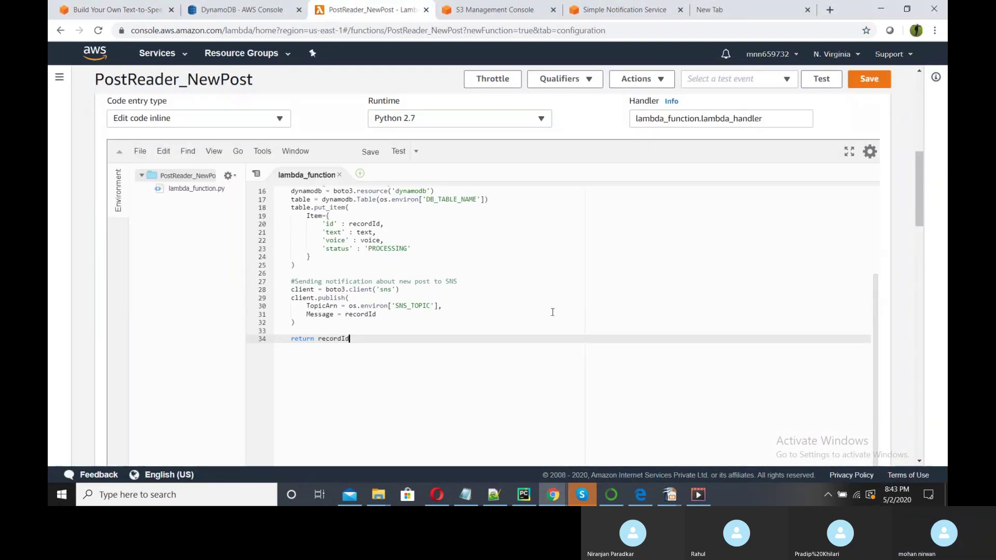
scroll(550, 313, up, 5)
scroll(549, 313, up, 3)
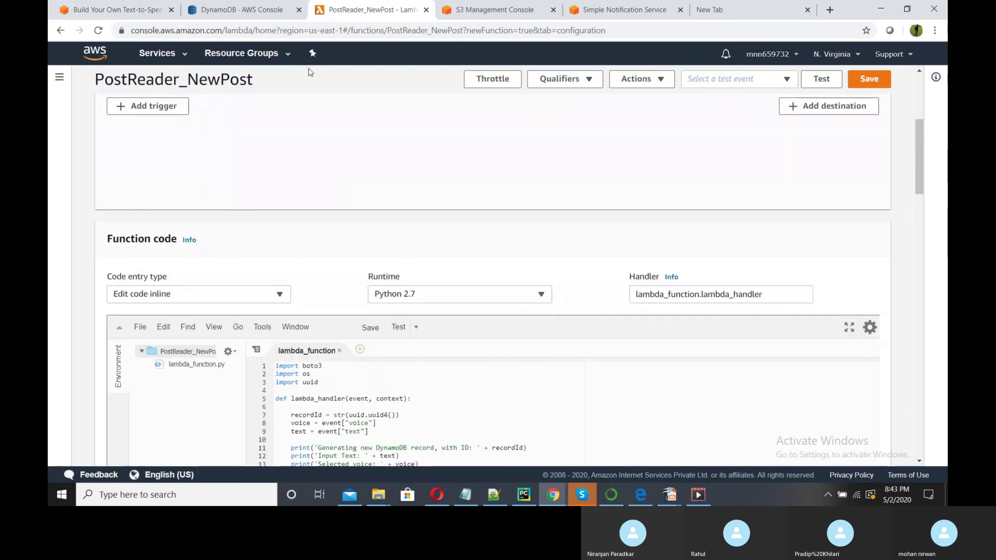
Add an environment variable to PostReader_NewPost with the key SNS_TOPIC copied from the tutorial.
click(226, 7)
click(106, 5)
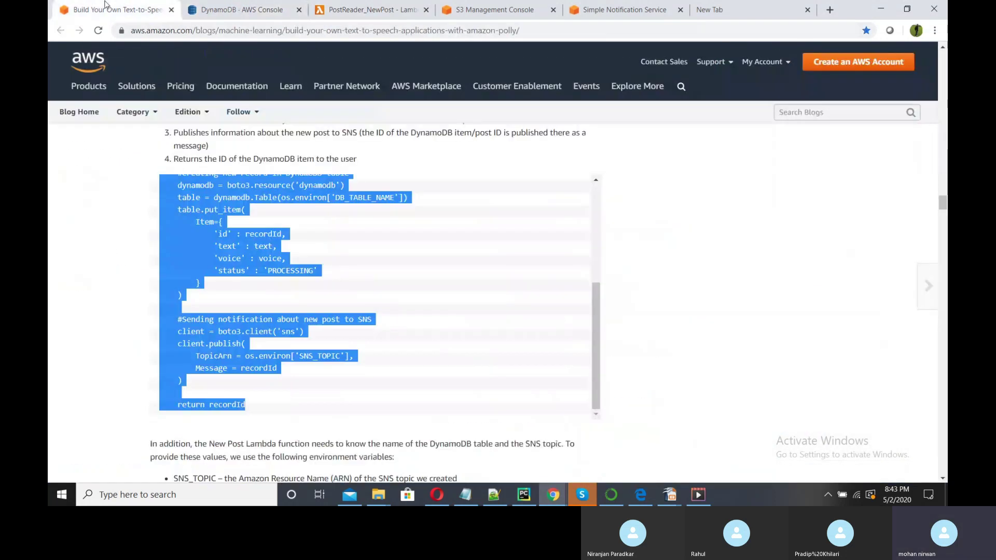
scroll(384, 292, down, 5)
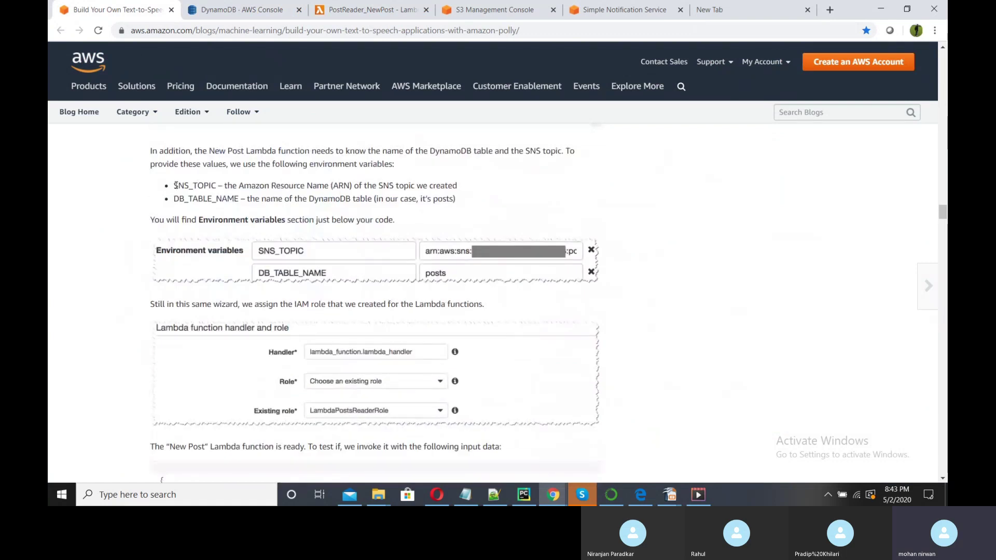
drag(175, 185, 216, 185)
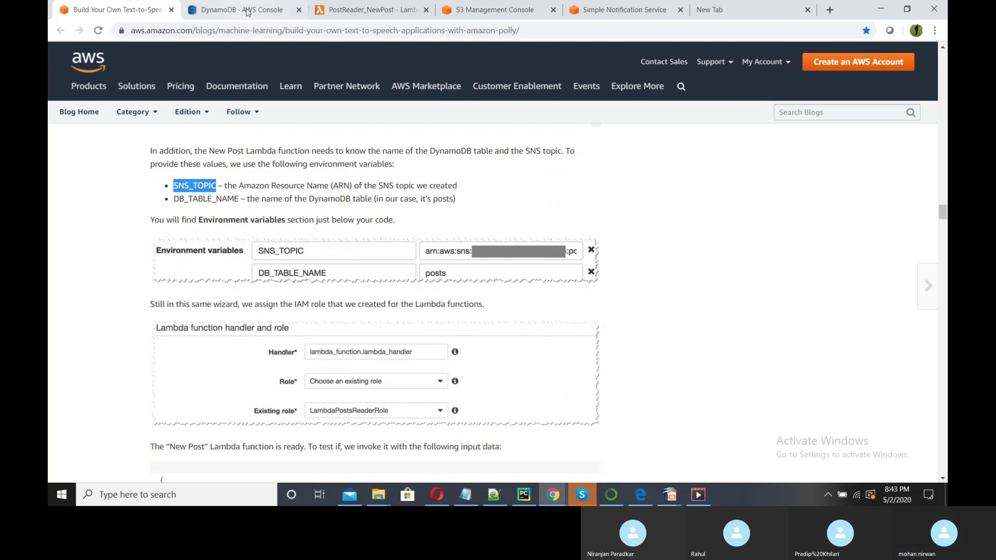
click(371, 9)
scroll(499, 333, down, 5)
scroll(540, 332, down, 5)
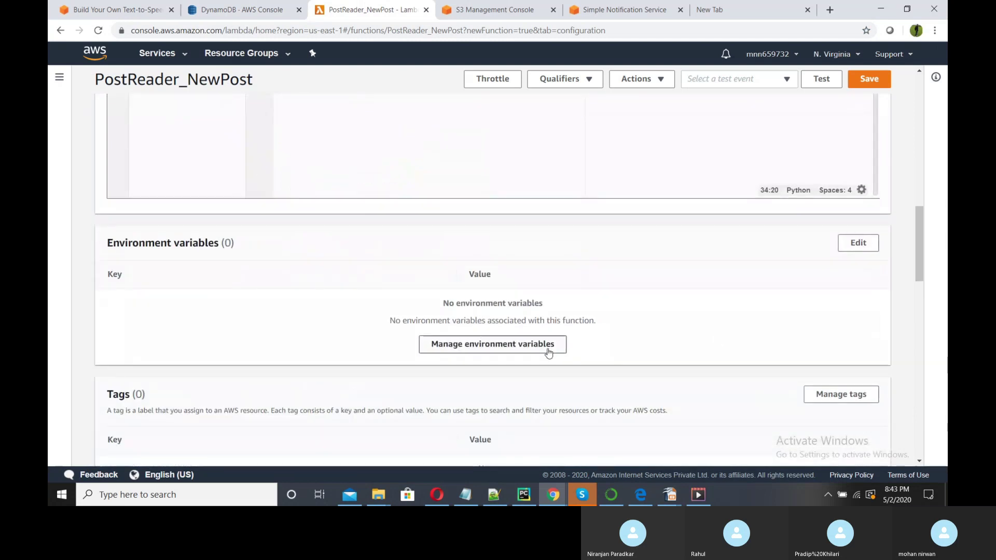
click(858, 243)
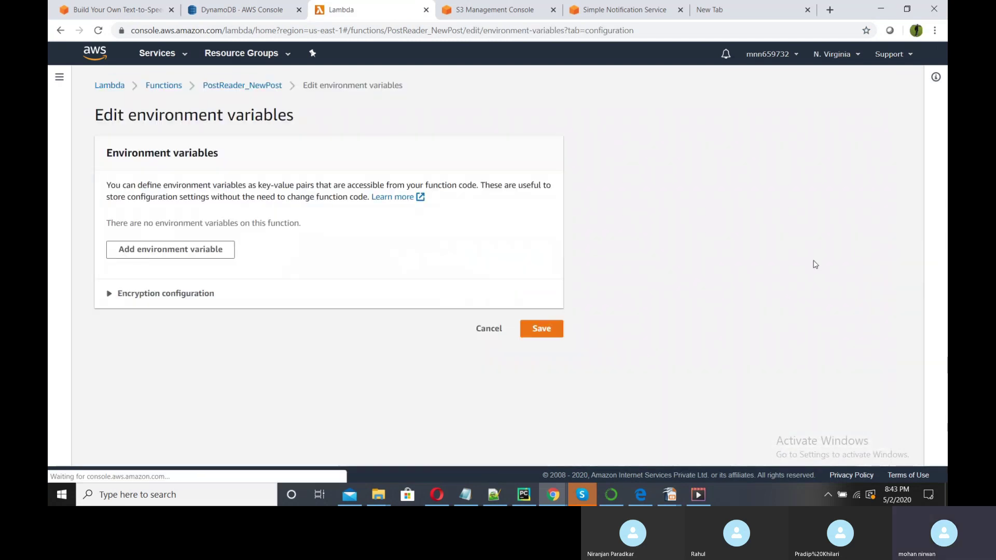
click(222, 249)
click(226, 240)
text(SNS_TOPIC)
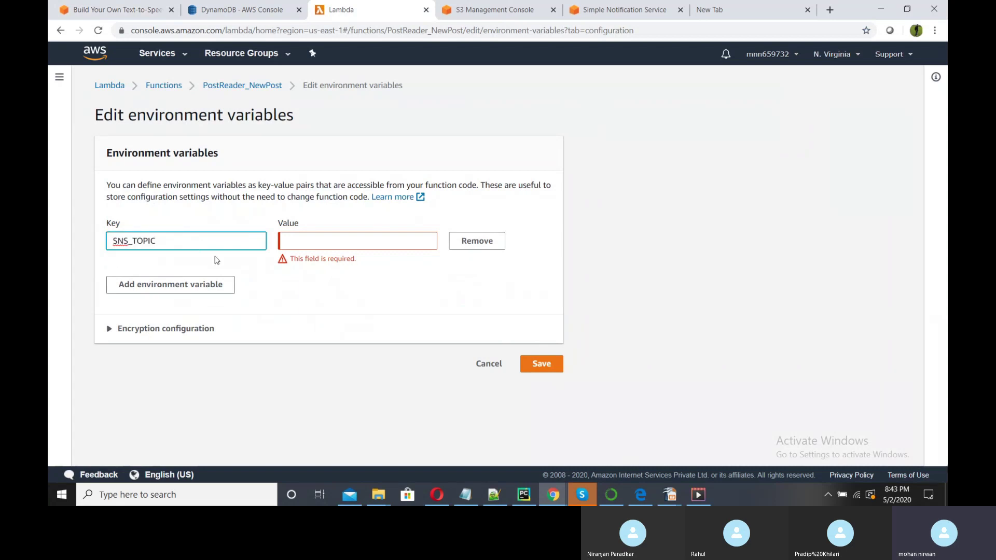
Copy the new_posts SNS topic ARN from link.txt in Notepad and enter it as the value of SNS_TOPIC.
mouse_move(474, 497)
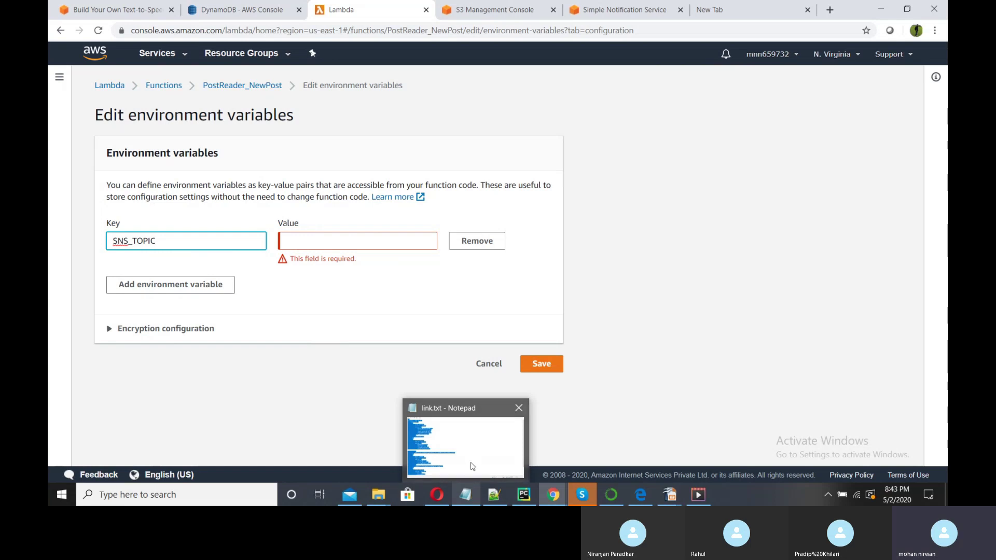
click(469, 455)
click(300, 373)
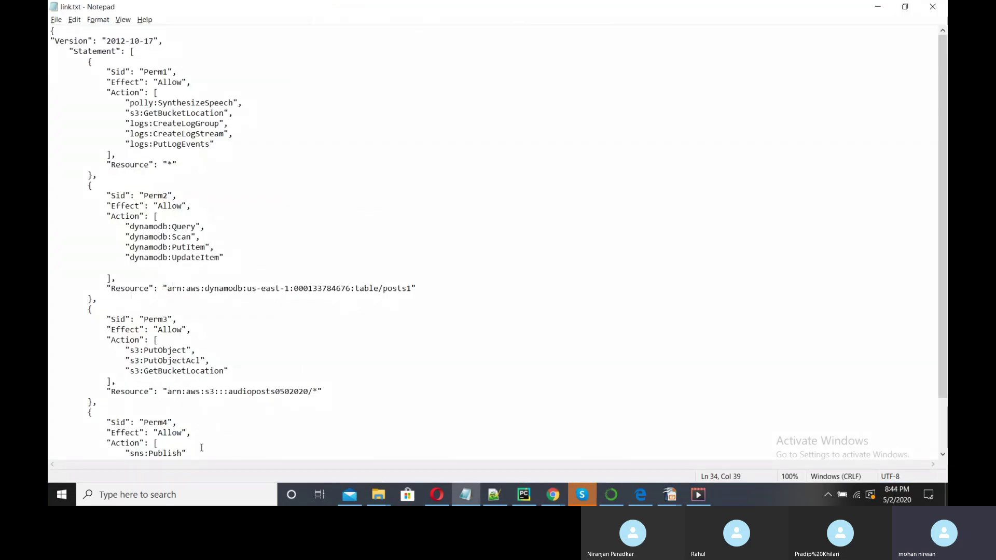
scroll(198, 438, down, 2)
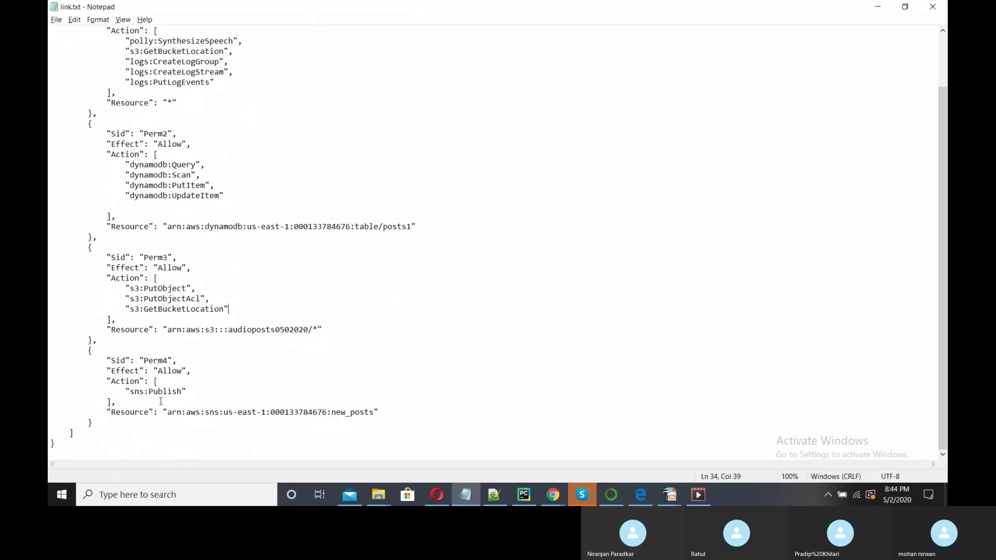
drag(169, 413, 374, 413)
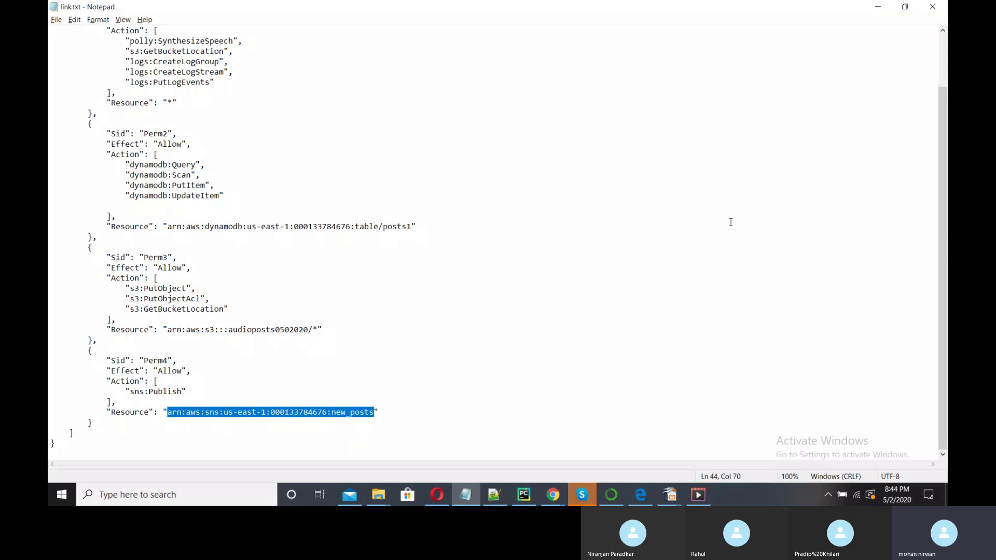
click(878, 6)
click(297, 240)
key(ctrl+v)
click(322, 273)
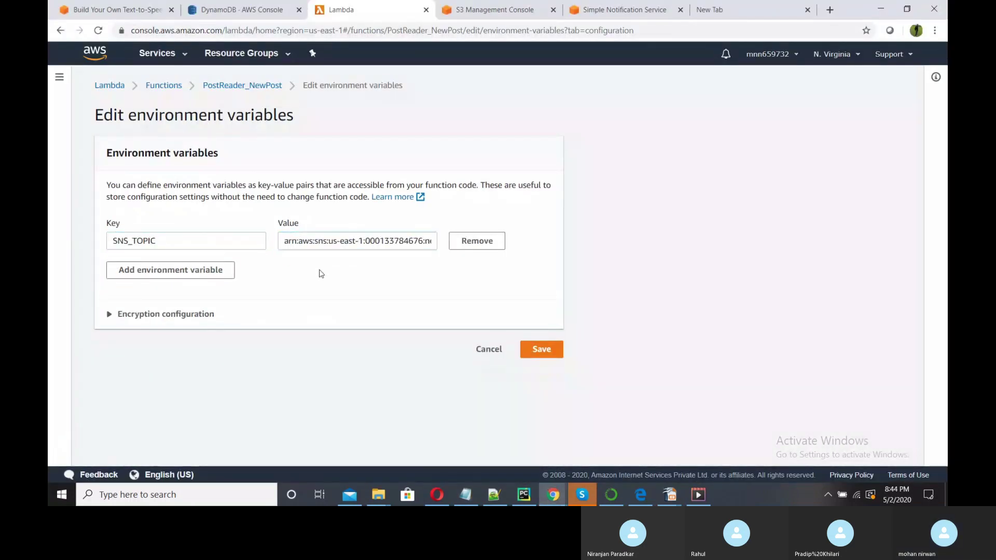
Add a second environment variable to PostReader_NewPost with the key DB_TABLE_NAME copied from the tutorial.
click(213, 270)
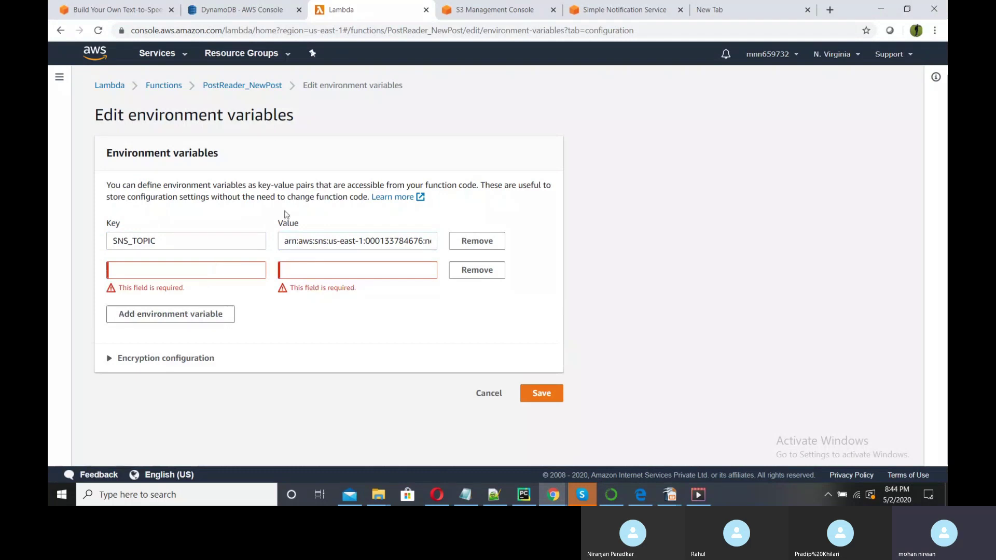
click(111, 6)
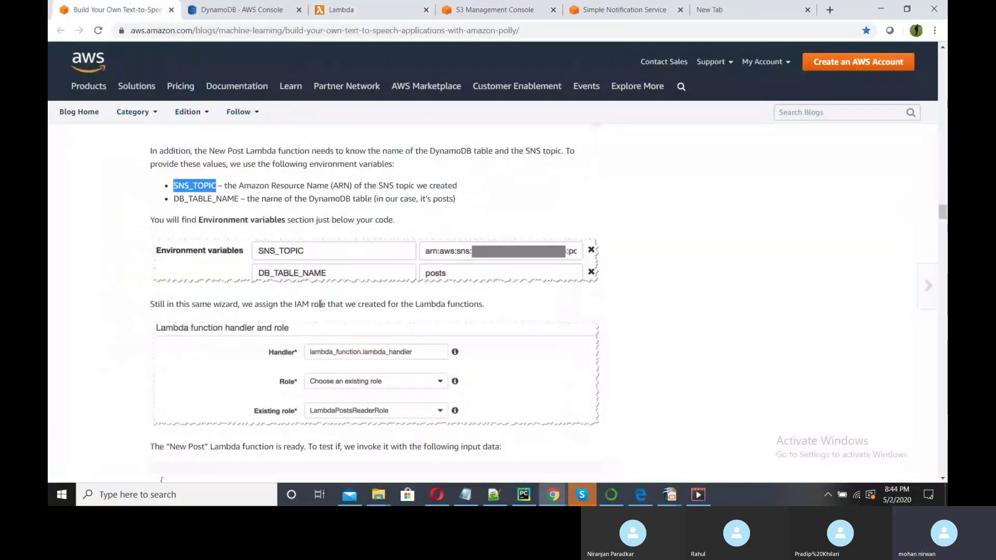
drag(175, 199, 237, 198)
key(ctrl+c)
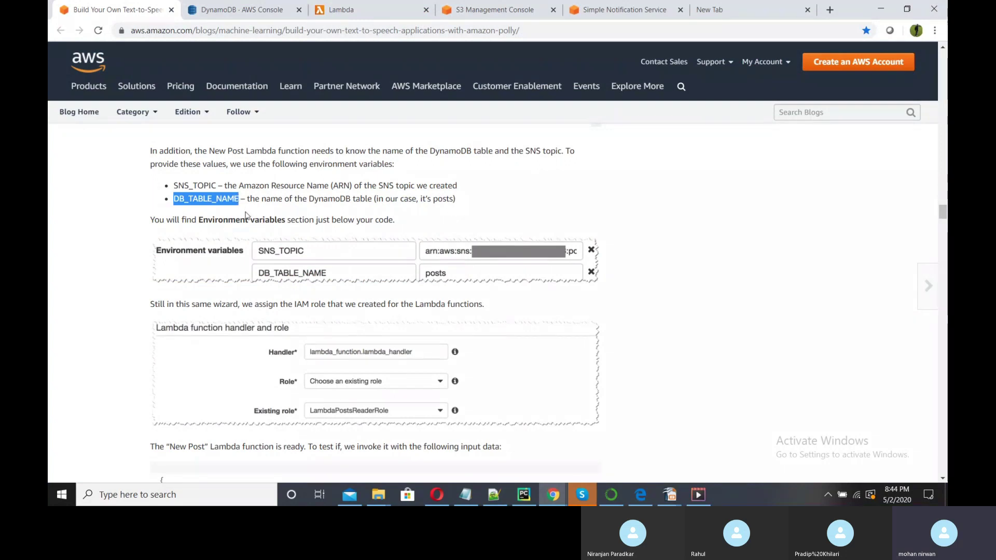
click(232, 12)
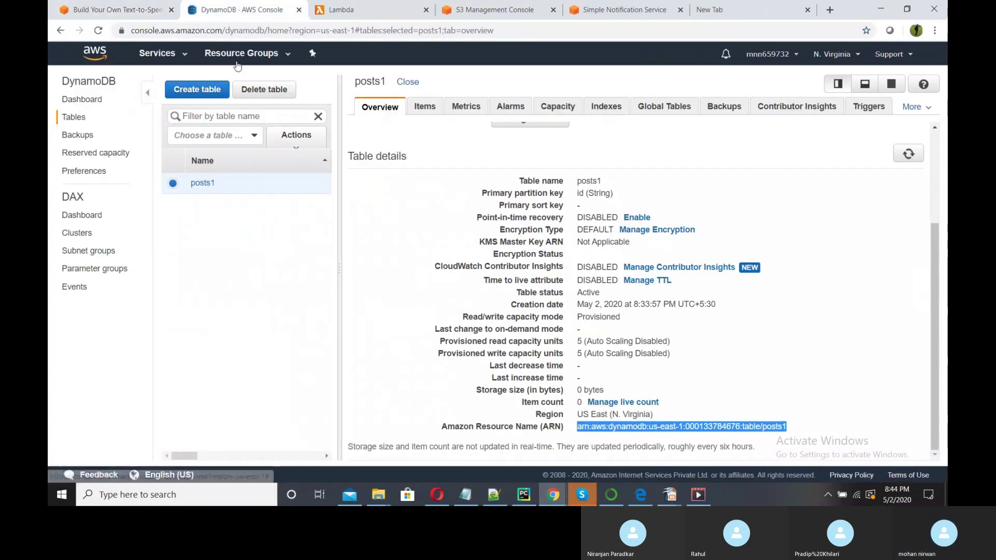
click(117, 10)
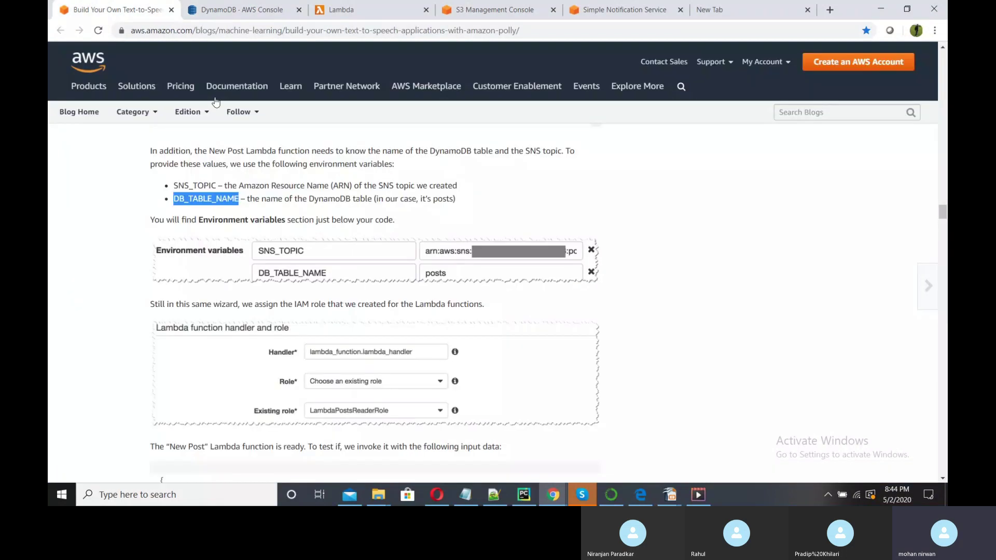
click(355, 16)
click(156, 270)
key(ctrl+v)
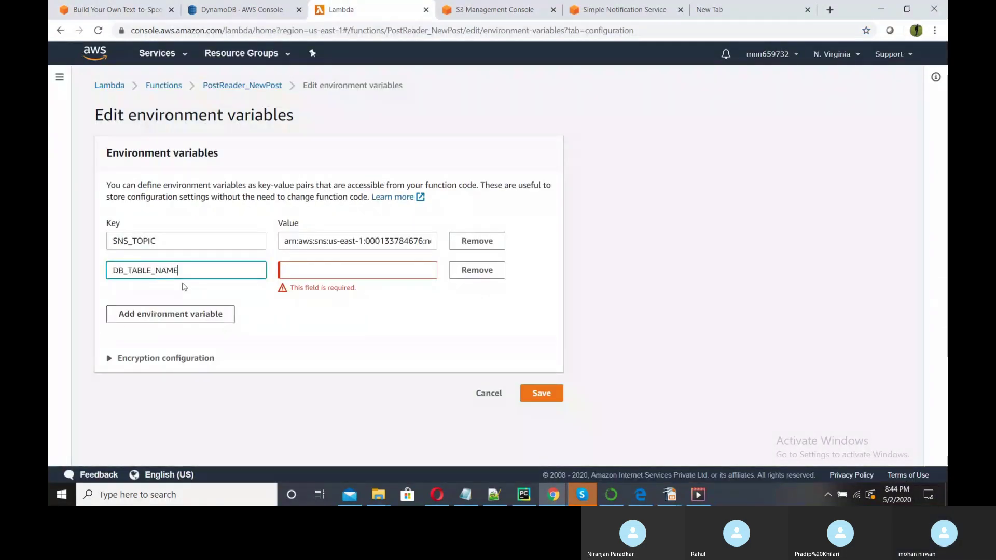
Set the value of DB_TABLE_NAME to posts1 and save the environment variables.
click(333, 273)
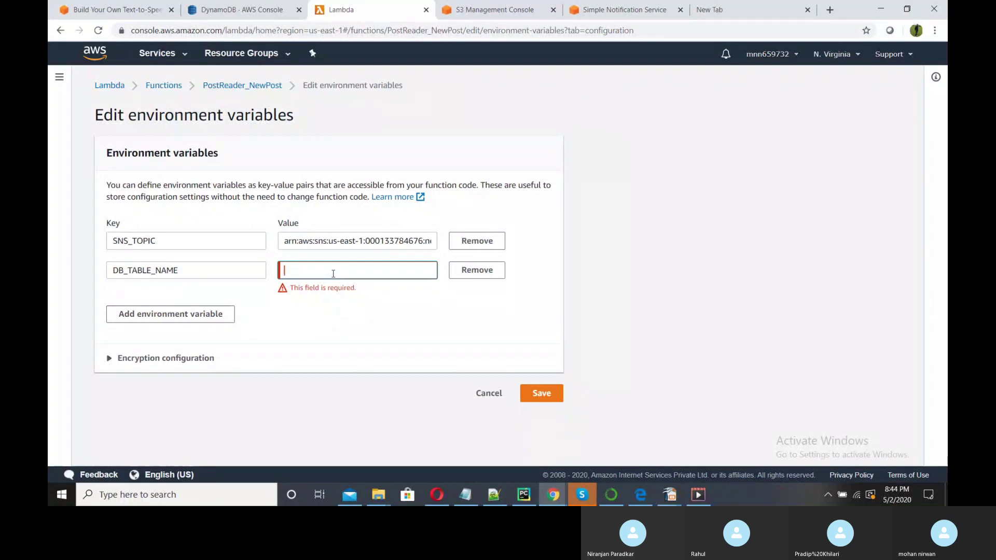
text(posts)
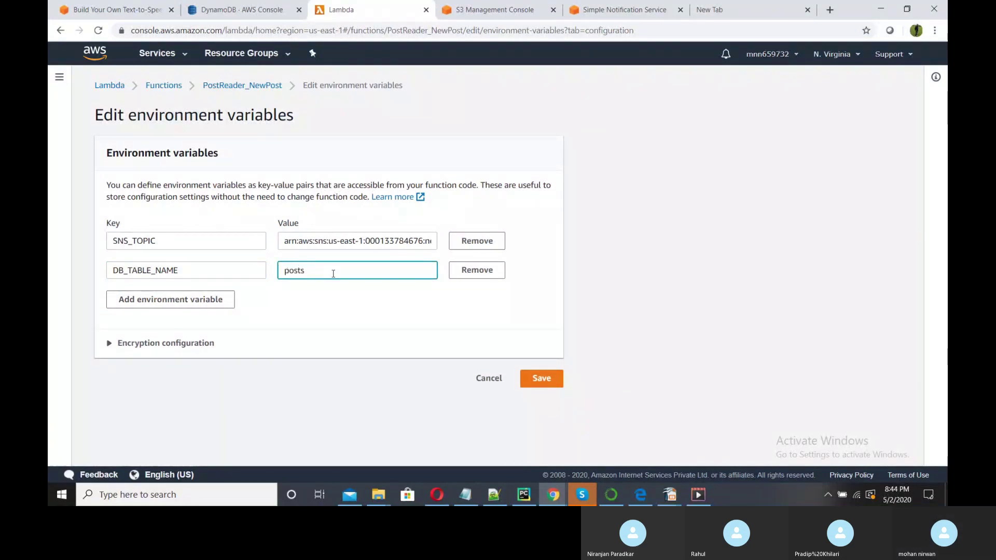
text(1)
click(363, 303)
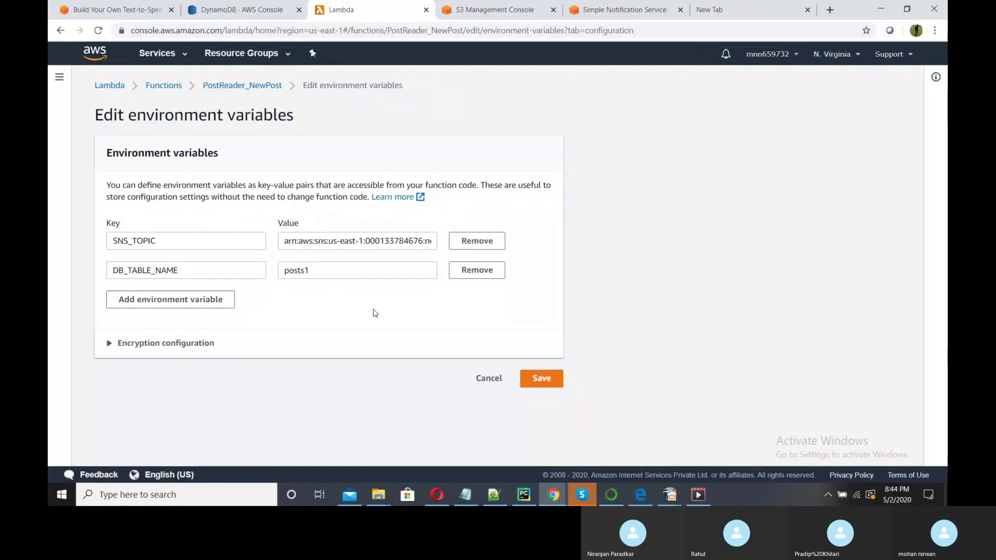
click(542, 379)
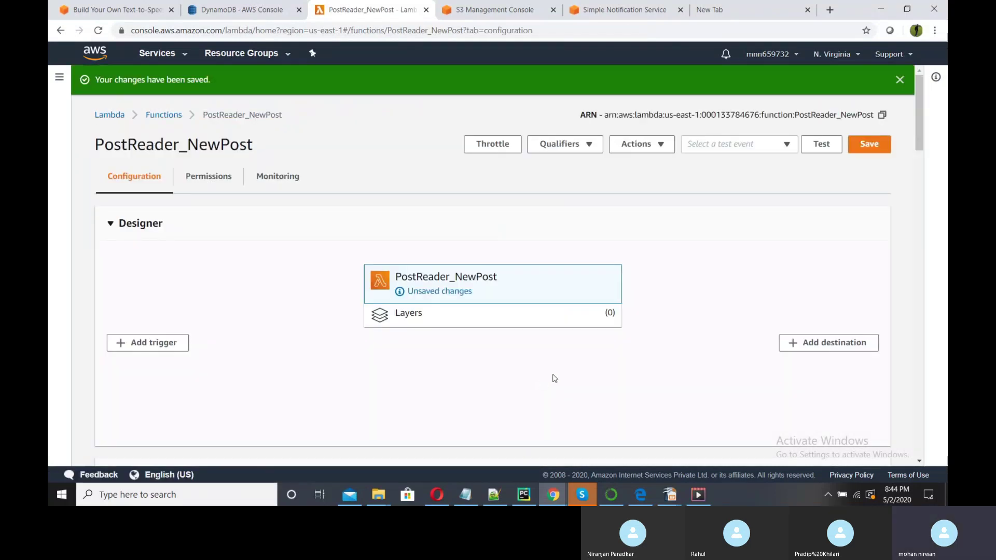
Review the tutorial's "New Post" section from the environment variables and role assignment to the test input data.
click(233, 4)
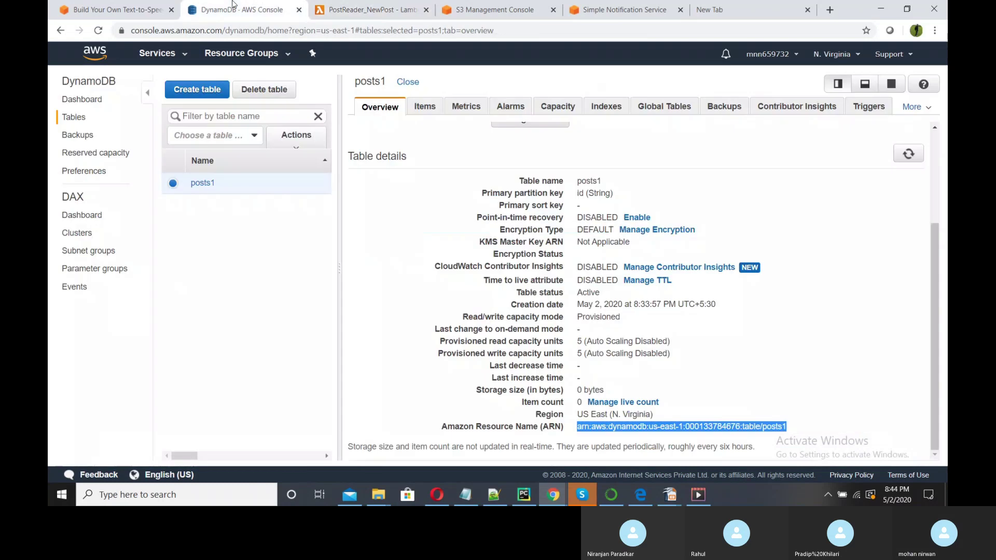
click(139, 7)
scroll(364, 303, down, 5)
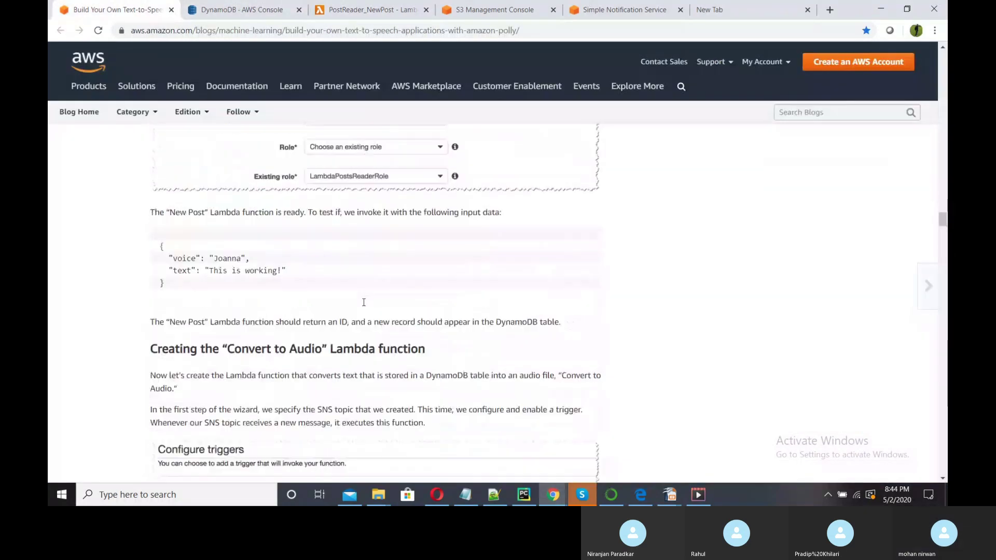
scroll(364, 302, down, 2)
scroll(364, 303, up, 3)
scroll(365, 304, up, 3)
scroll(366, 301, up, 3)
scroll(365, 299, down, 5)
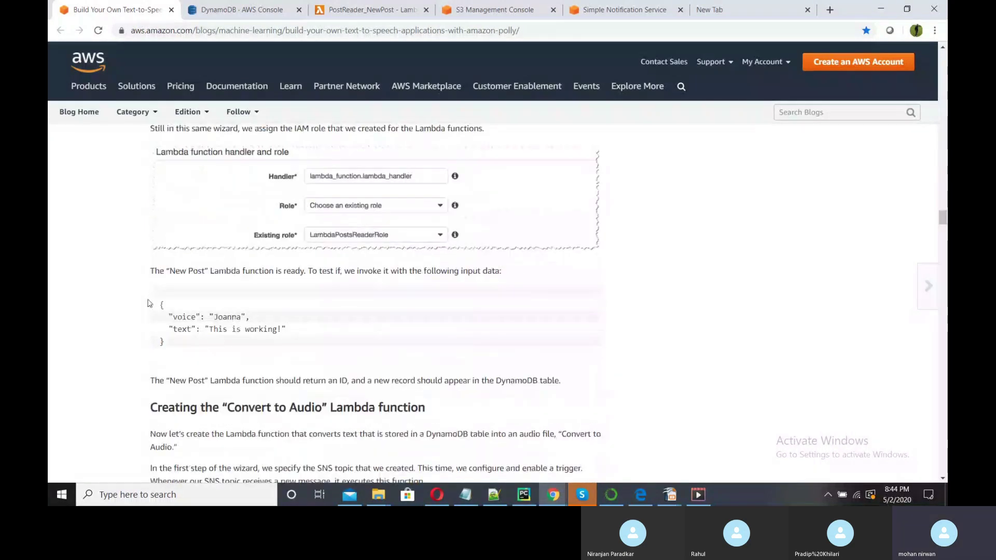
Copy the tutorial's JSON test input with the voice "Joanna" and the text "This is working!".
drag(161, 305, 178, 345)
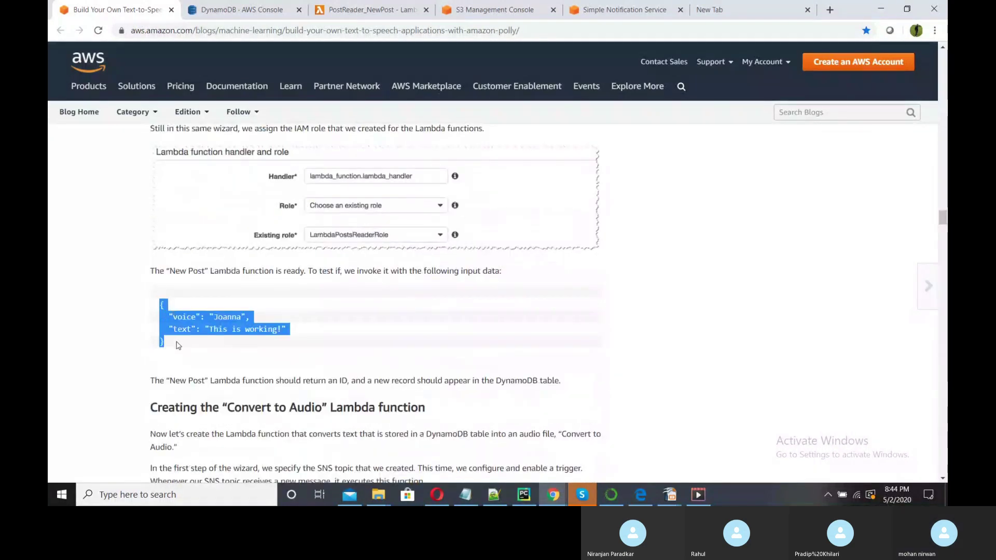
click(374, 314)
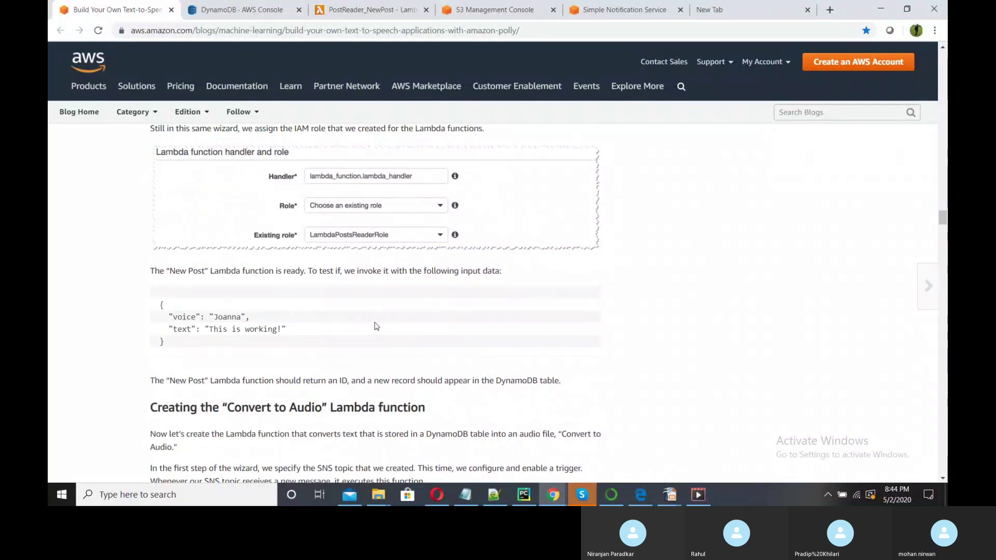
scroll(376, 324, up, 3)
scroll(206, 356, down, 3)
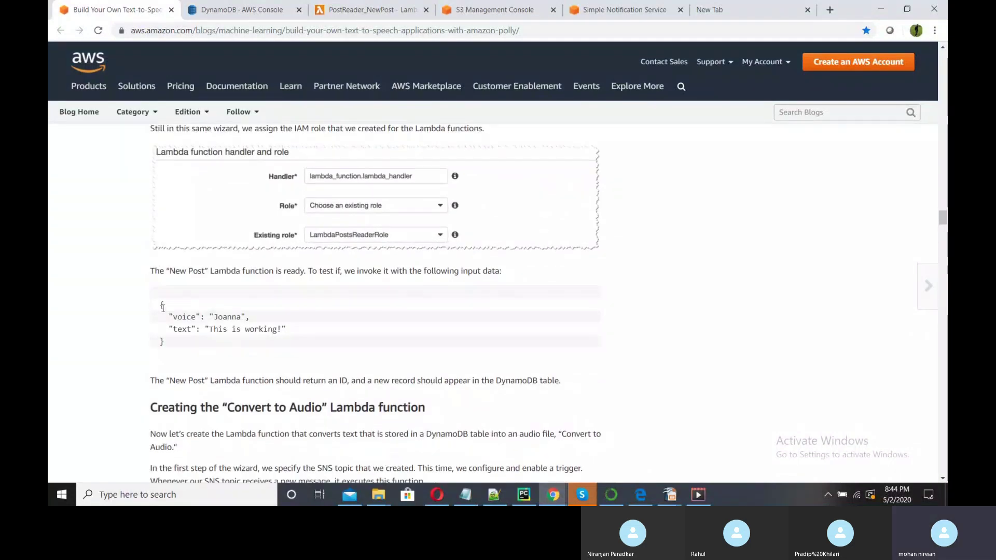
drag(161, 304, 177, 345)
key(ctrl+c)
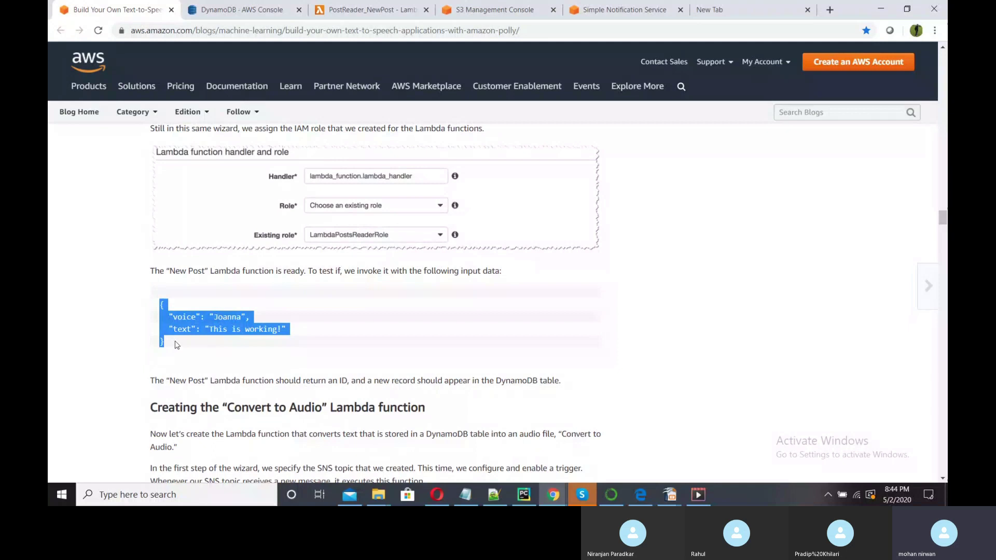
click(340, 313)
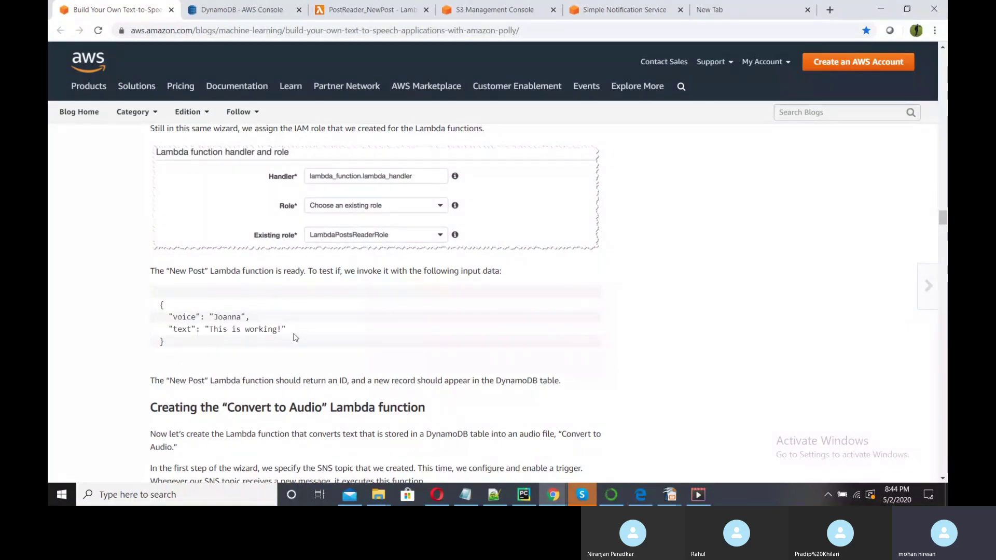
scroll(291, 335, up, 3)
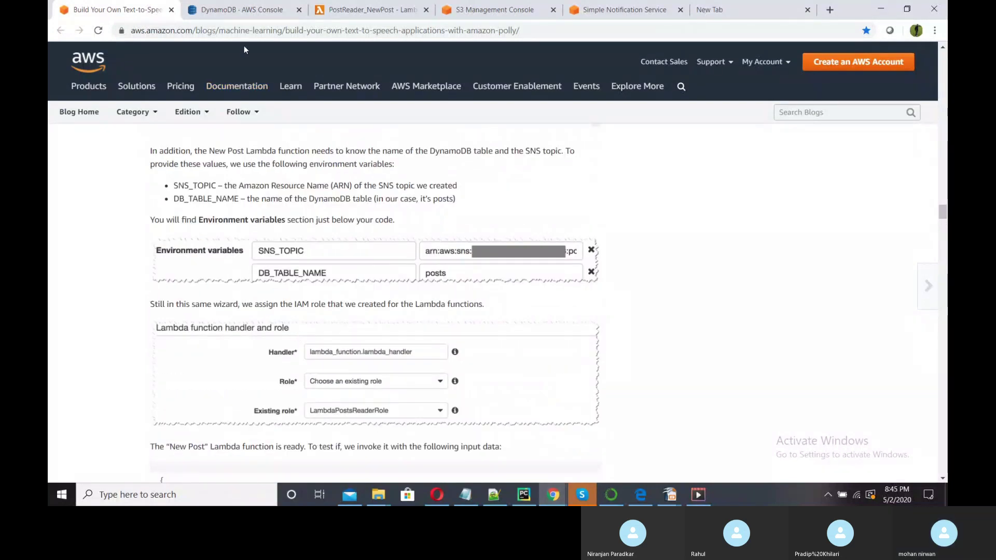
Create a test event named test for PostReader_NewPost, replacing the template's JSON with the copied Joanna test input.
click(371, 10)
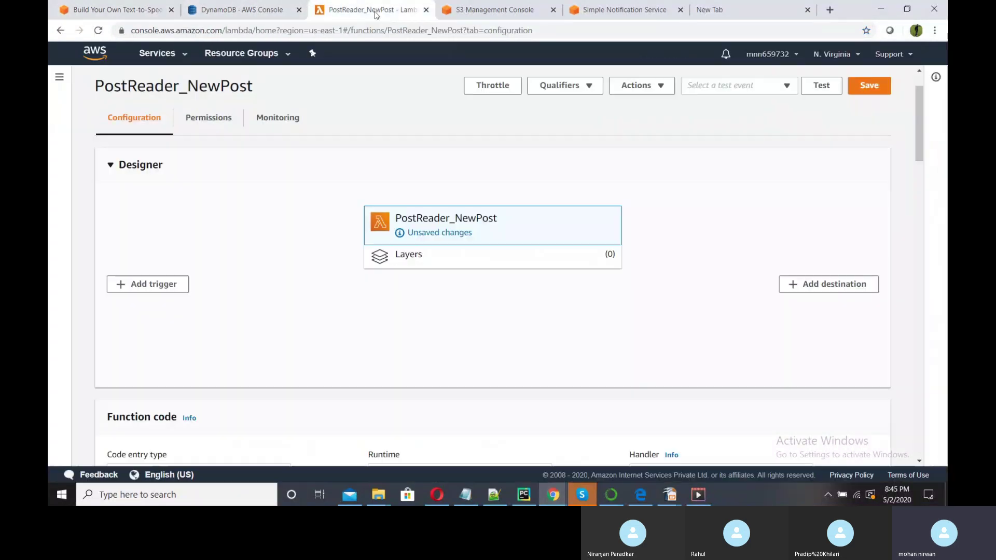
click(820, 87)
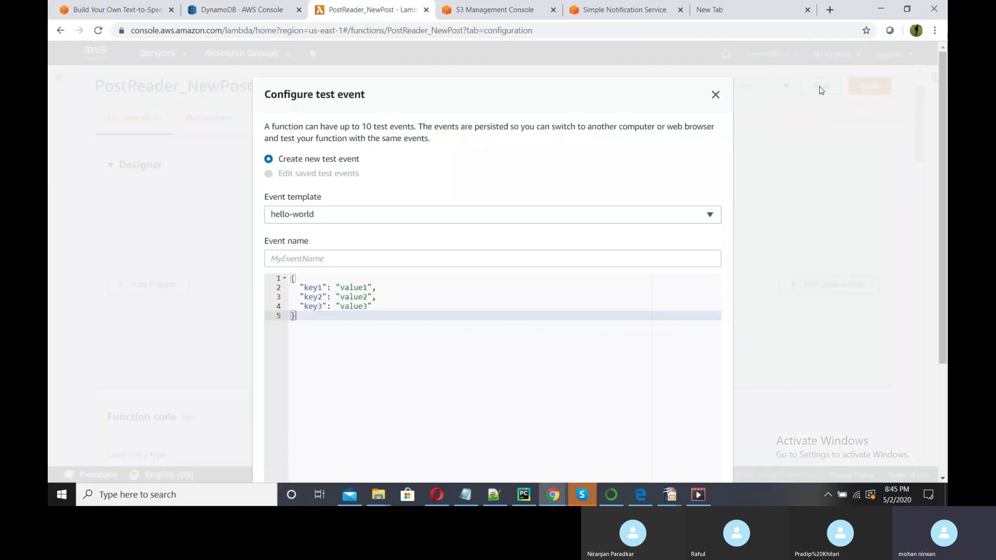
click(310, 262)
text(test)
drag(319, 326, 283, 258)
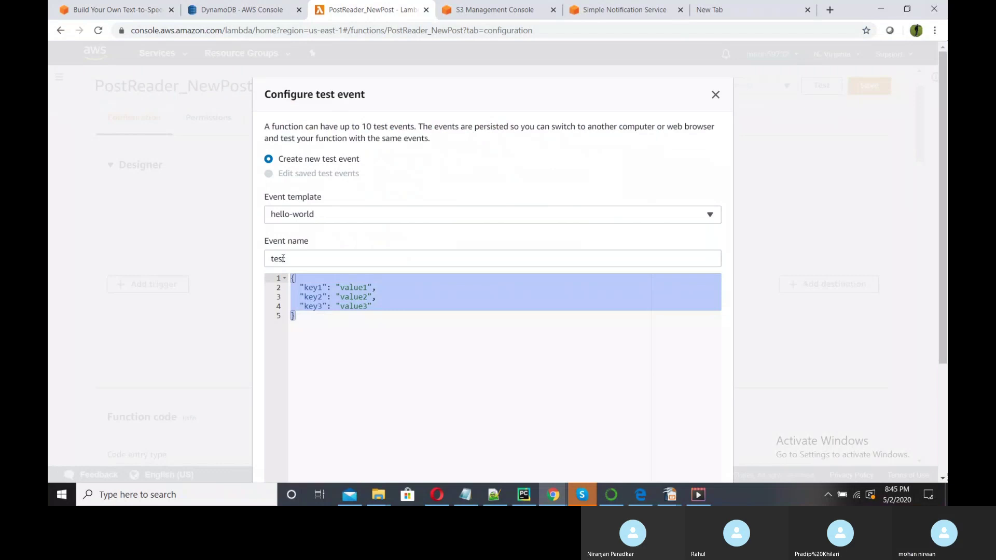
key(ctrl+v)
scroll(716, 356, down, 3)
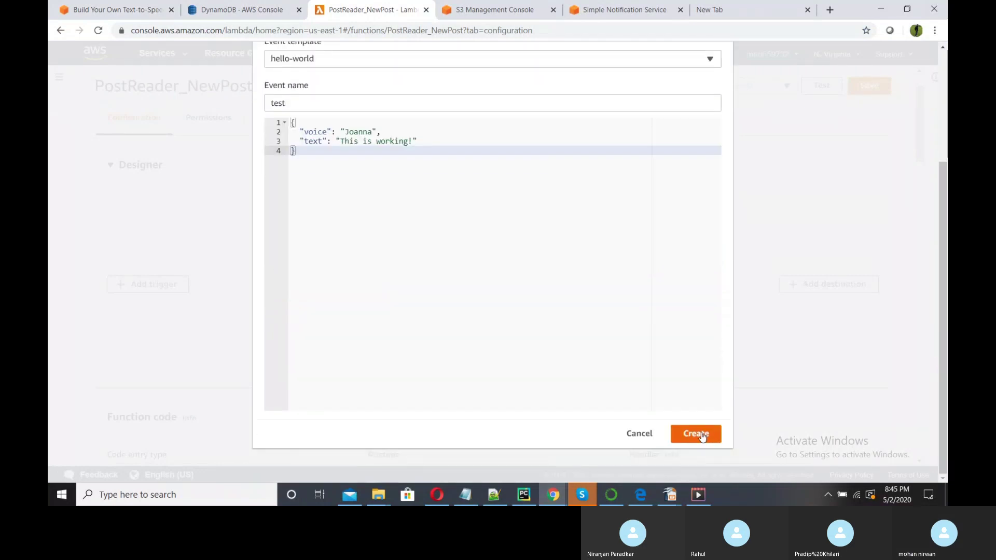
click(696, 434)
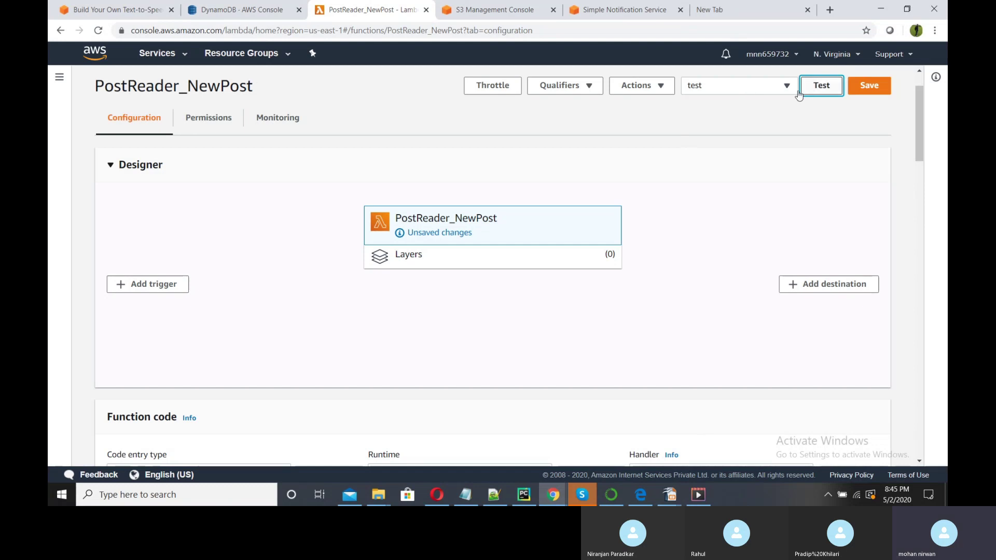
Run PostReader_NewPost with the test event and examine the response body and status code in the execution results.
click(825, 86)
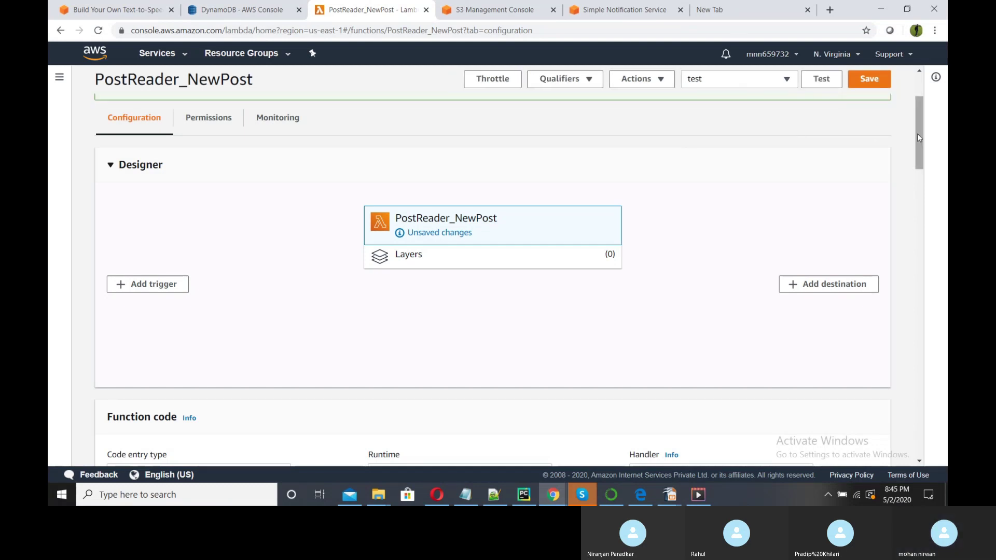
drag(917, 137, 919, 85)
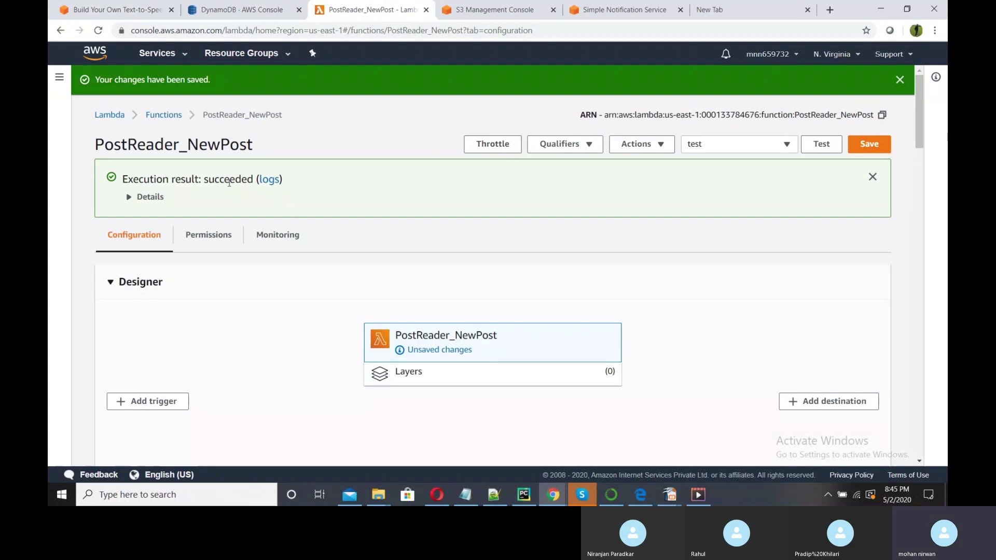
scroll(533, 443, down, 10)
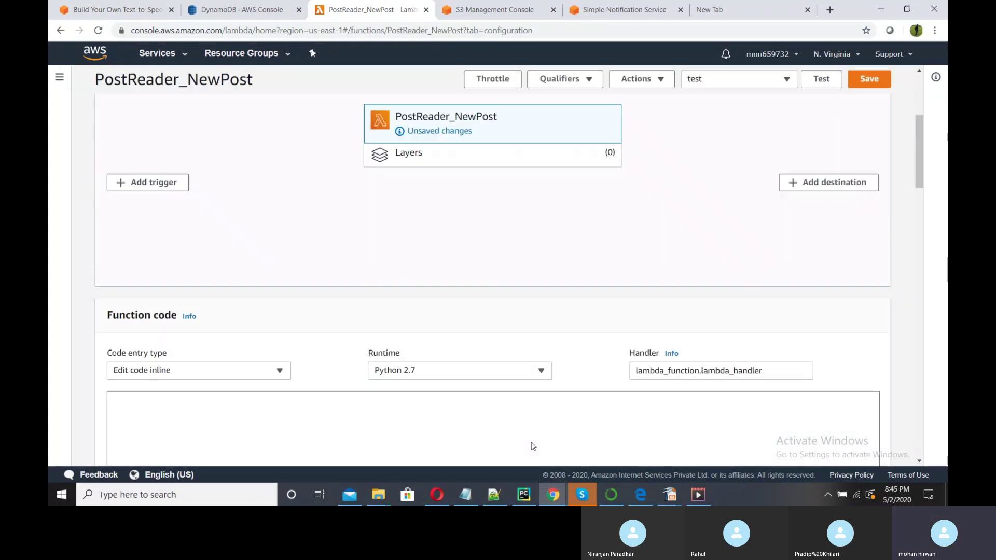
scroll(532, 442, down, 5)
scroll(270, 289, up, 3)
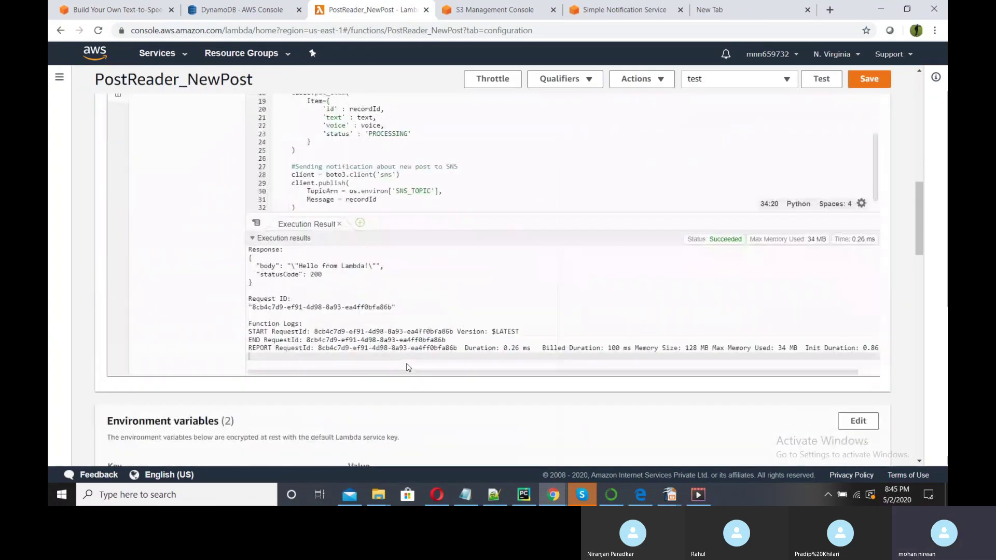
drag(276, 266, 375, 271)
drag(280, 274, 335, 276)
scroll(387, 321, up, 3)
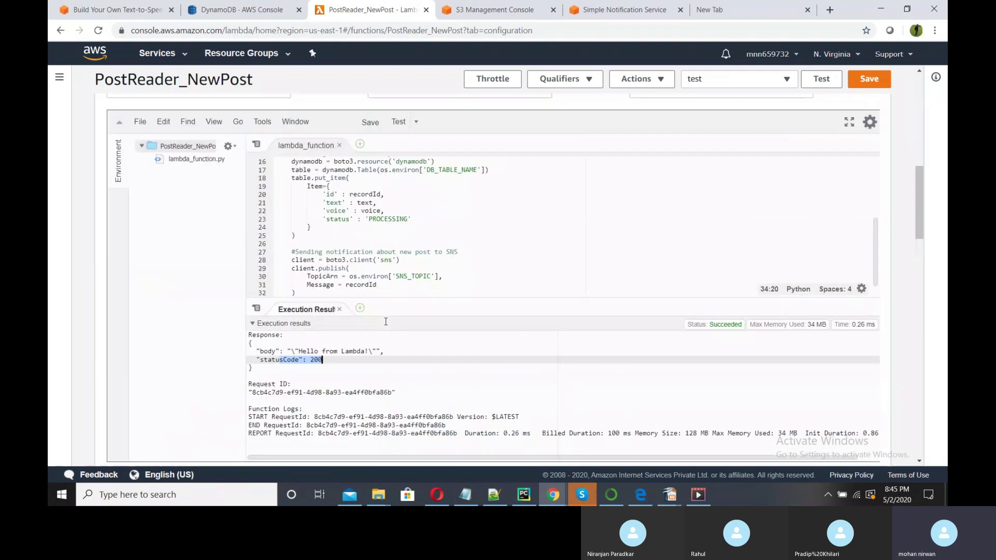
scroll(396, 336, up, 2)
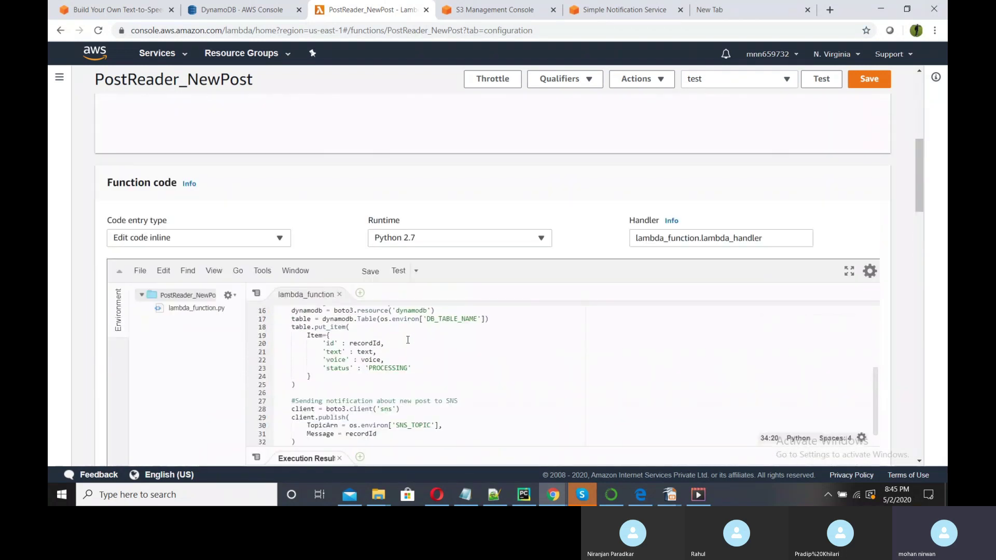
Reload the posts1 table in DynamoDB and check its items and metrics for a new record.
click(240, 10)
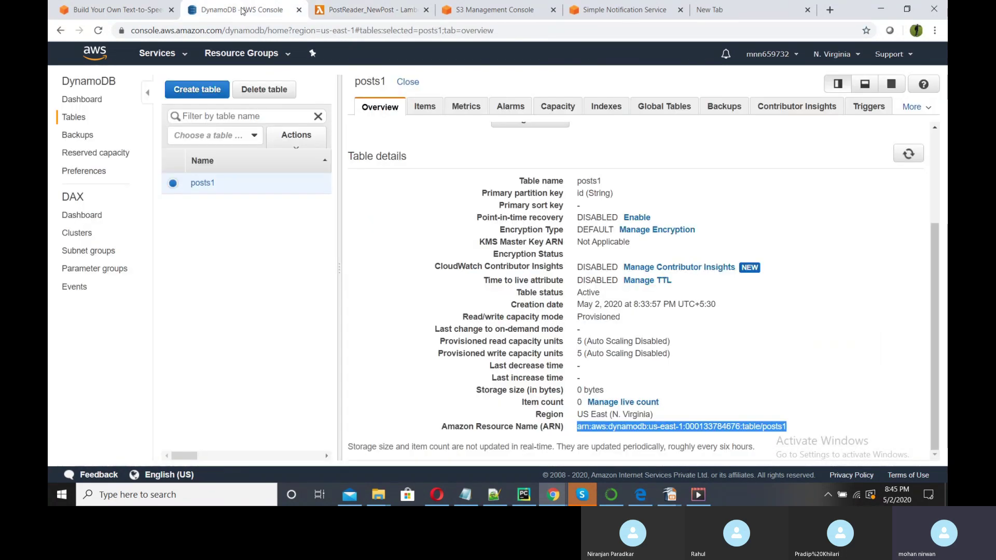
click(97, 31)
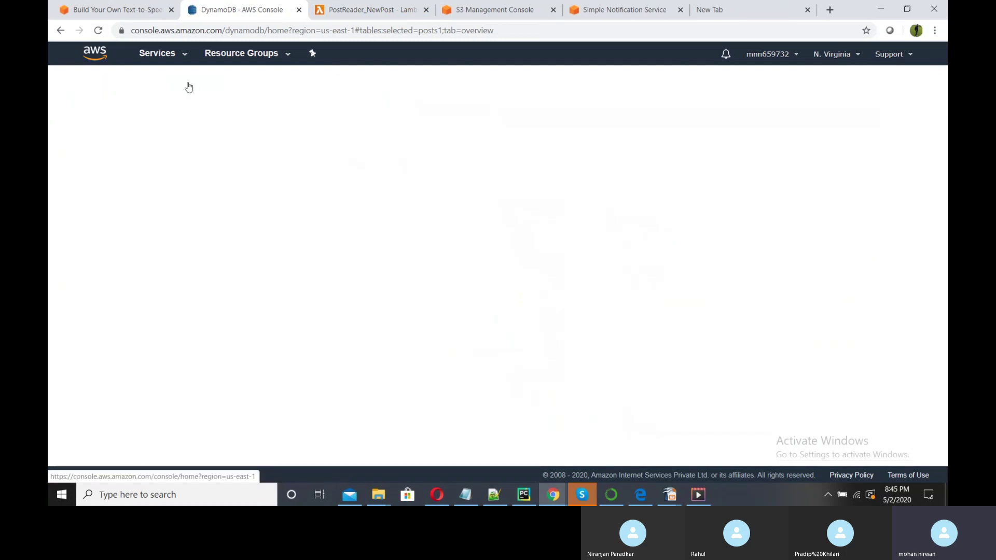
click(422, 106)
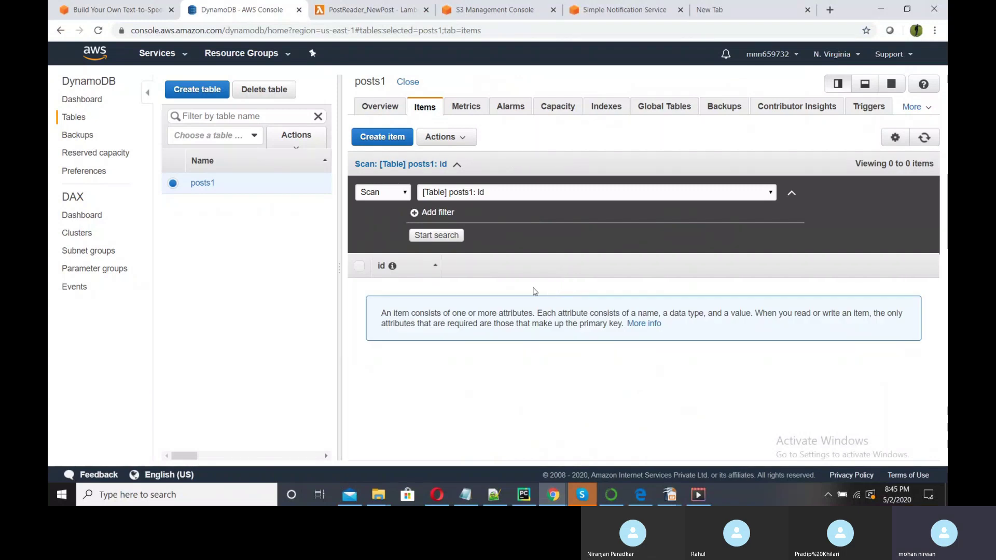
click(98, 32)
click(467, 108)
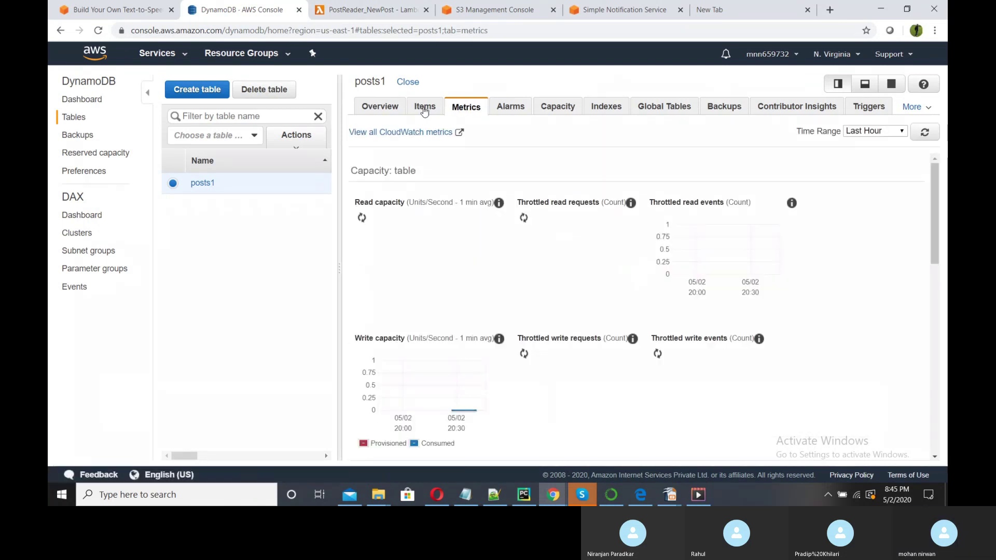
click(425, 109)
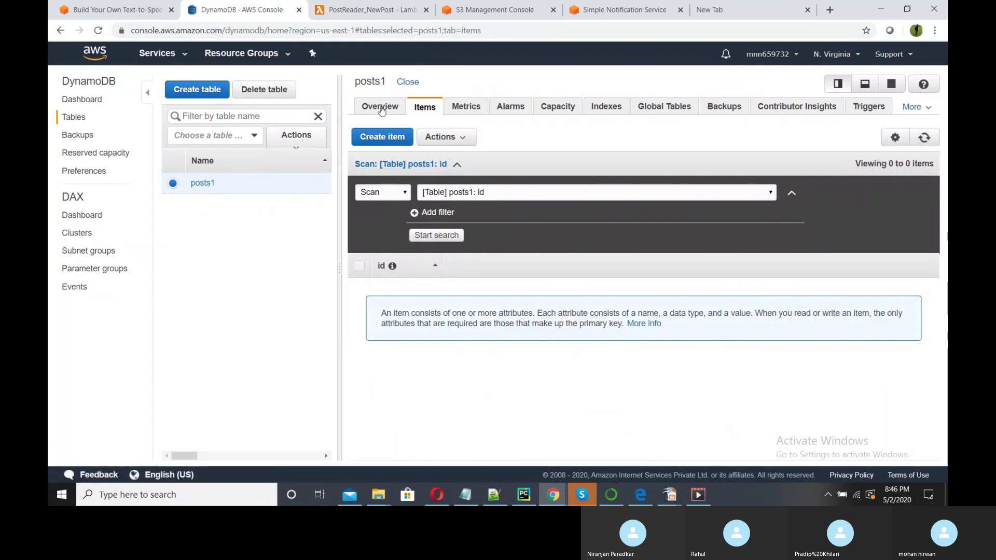
Check the overview of the posts1 table and rerun the scan of its items.
click(382, 111)
click(422, 107)
click(453, 237)
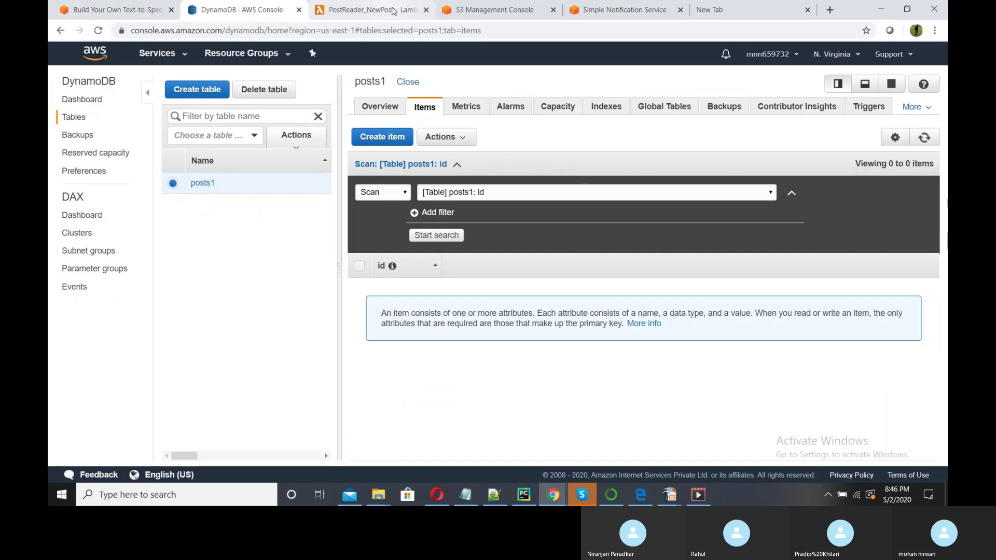
Switch to the PostReader_NewPost function in Lambda and examine its execution results and environment variables.
click(393, 10)
scroll(533, 401, down, 5)
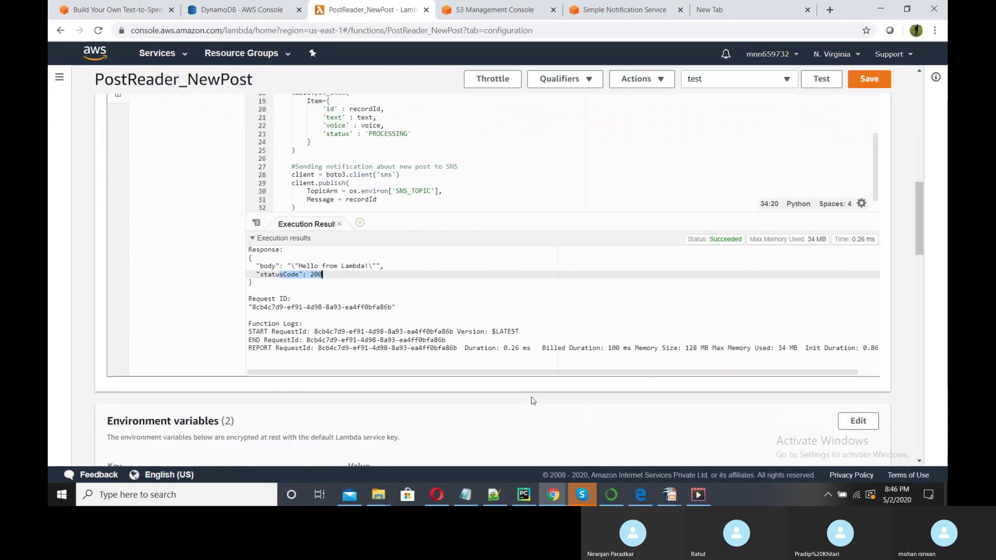
scroll(560, 365, right, 1)
scroll(560, 365, left, 1)
scroll(438, 369, down, 5)
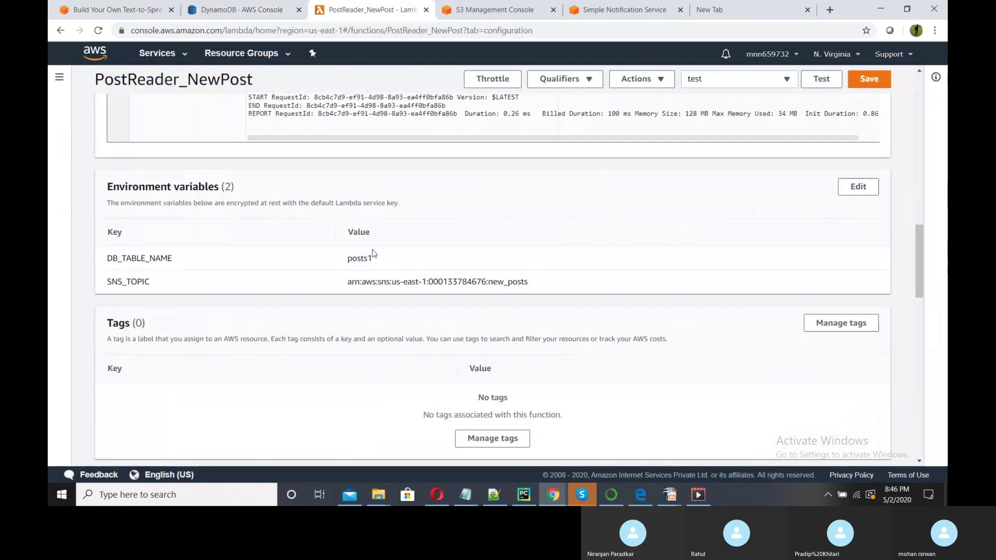
scroll(479, 309, up, 3)
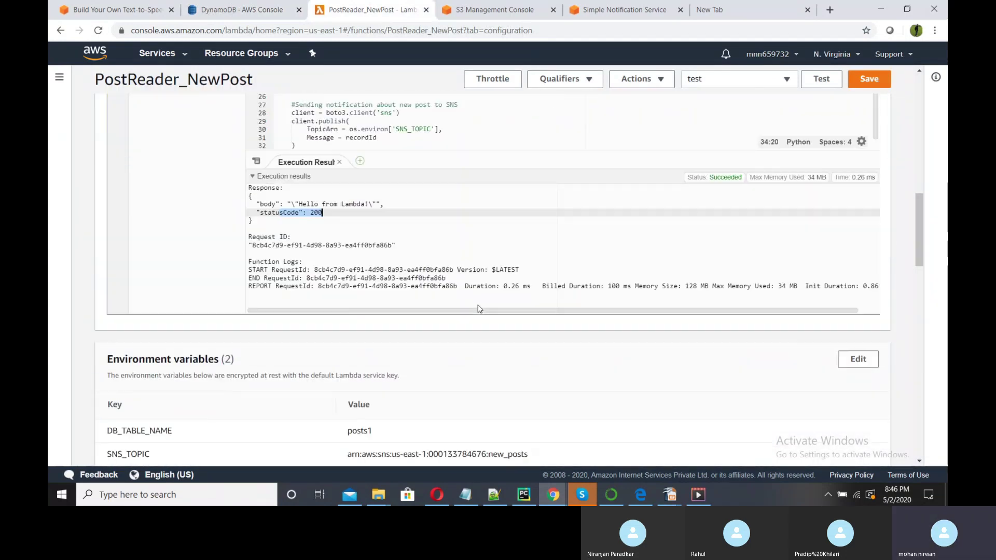
scroll(479, 308, up, 10)
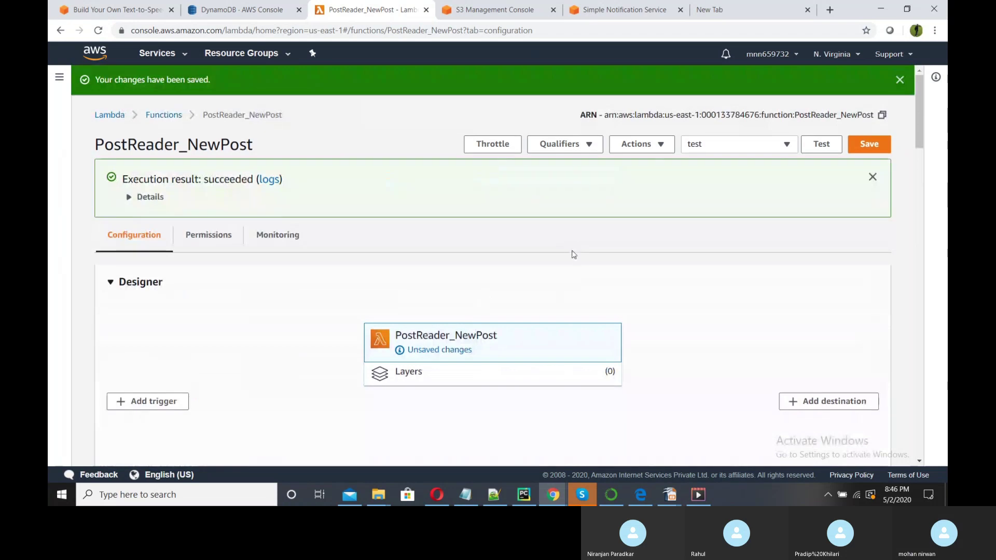
Expand the execution result details and examine the response, request ID and log output.
click(149, 198)
scroll(274, 289, down, 3)
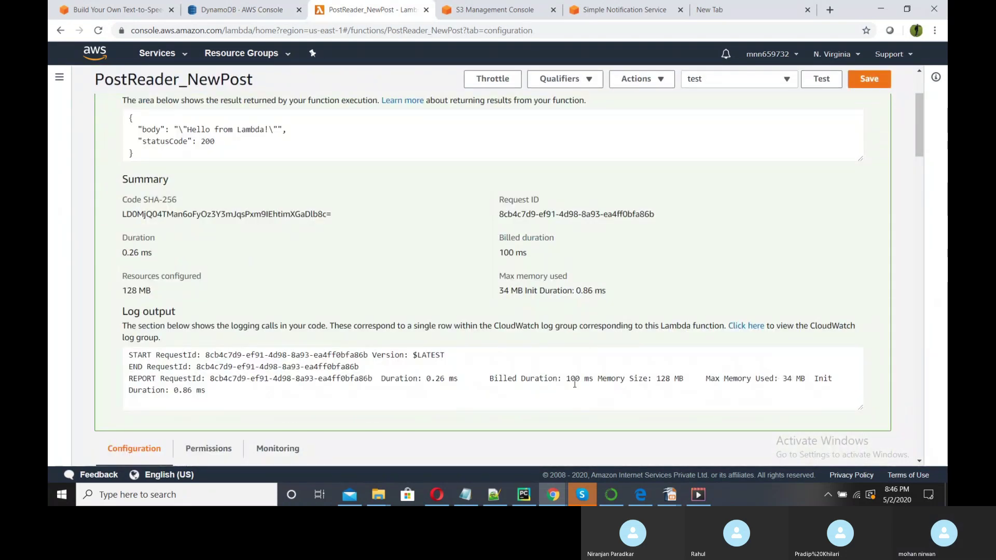
drag(504, 219, 615, 230)
click(571, 252)
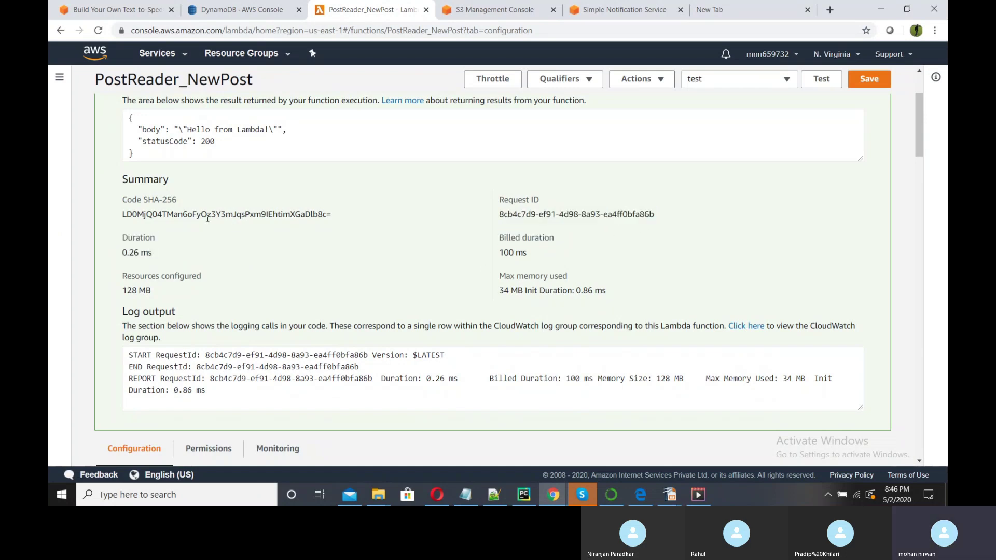
scroll(229, 249, up, 2)
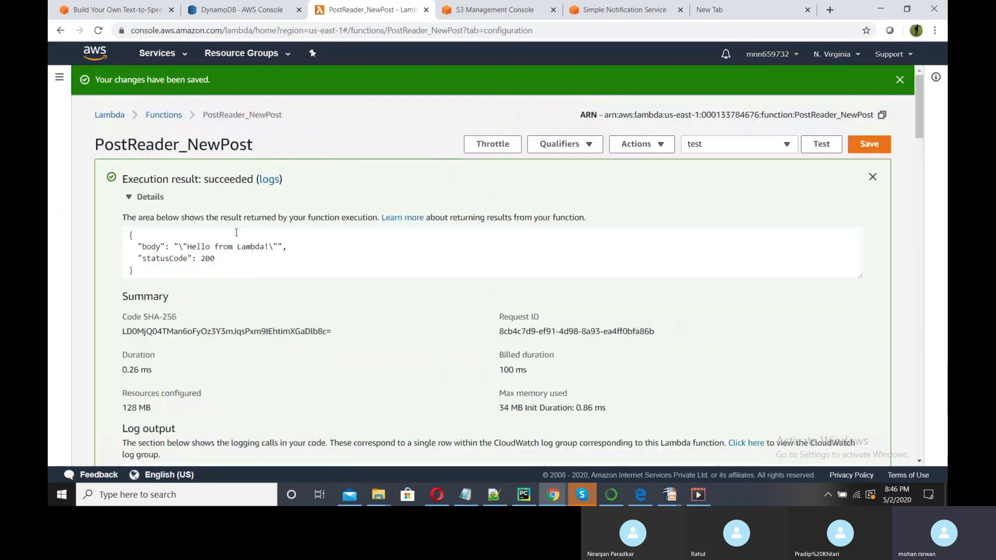
scroll(230, 259, down, 2)
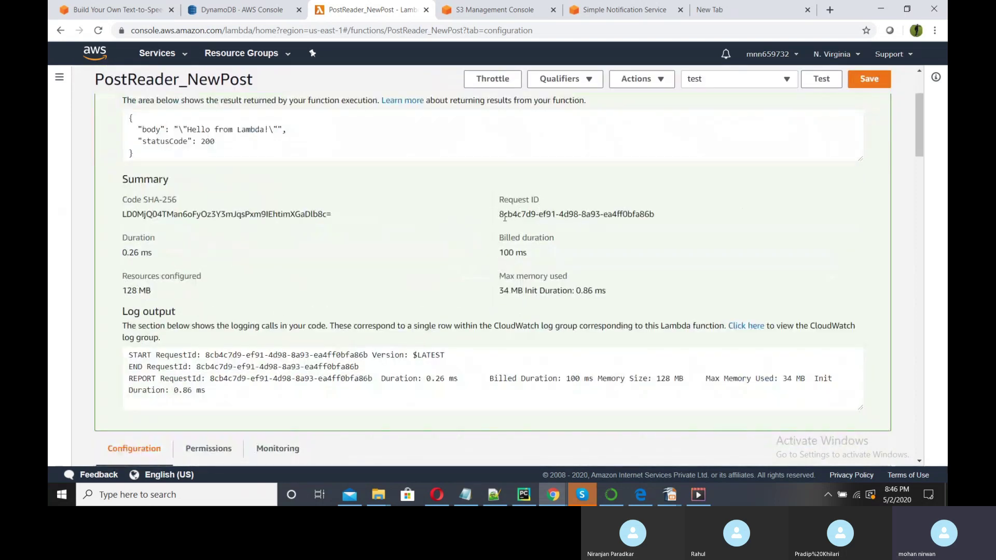
Examine the duration, billed duration and configured memory in the execution summary.
drag(127, 253, 157, 256)
drag(503, 252, 531, 254)
click(536, 257)
drag(125, 253, 134, 253)
drag(503, 253, 534, 254)
click(533, 260)
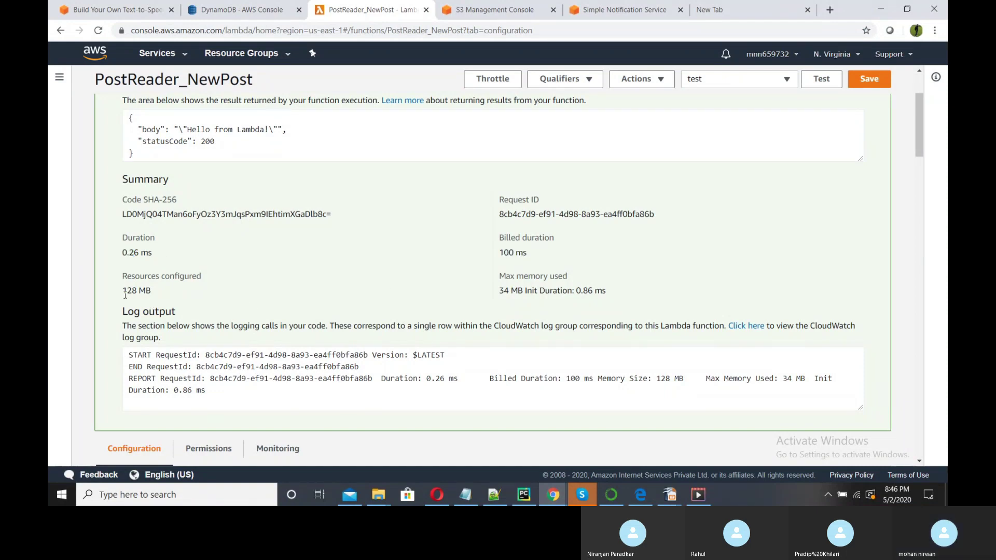
mouse_move(126, 294)
mouse_down()
mouse_move(178, 297)
mouse_move(146, 293)
mouse_up()
click(193, 286)
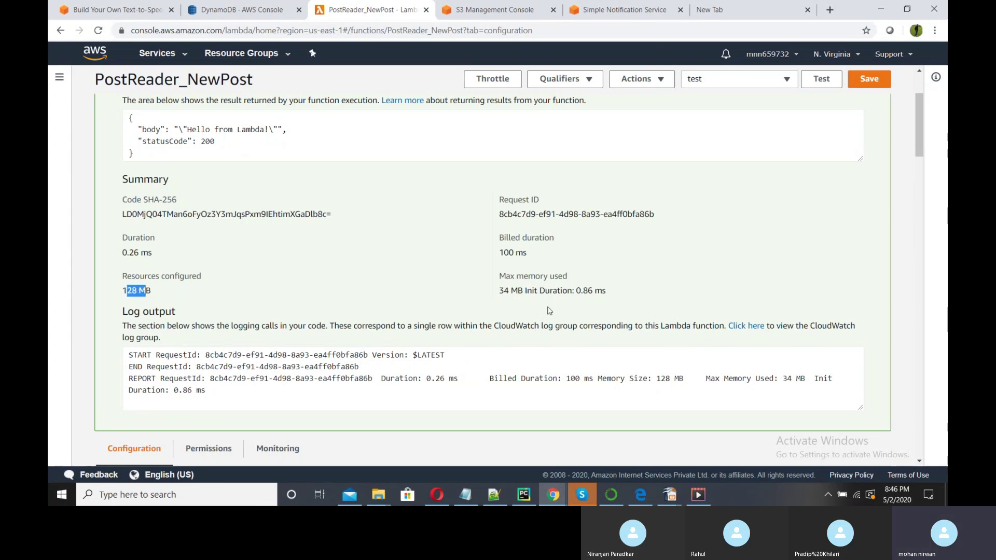
scroll(549, 353, up, 3)
scroll(571, 332, down, 4)
scroll(608, 307, up, 4)
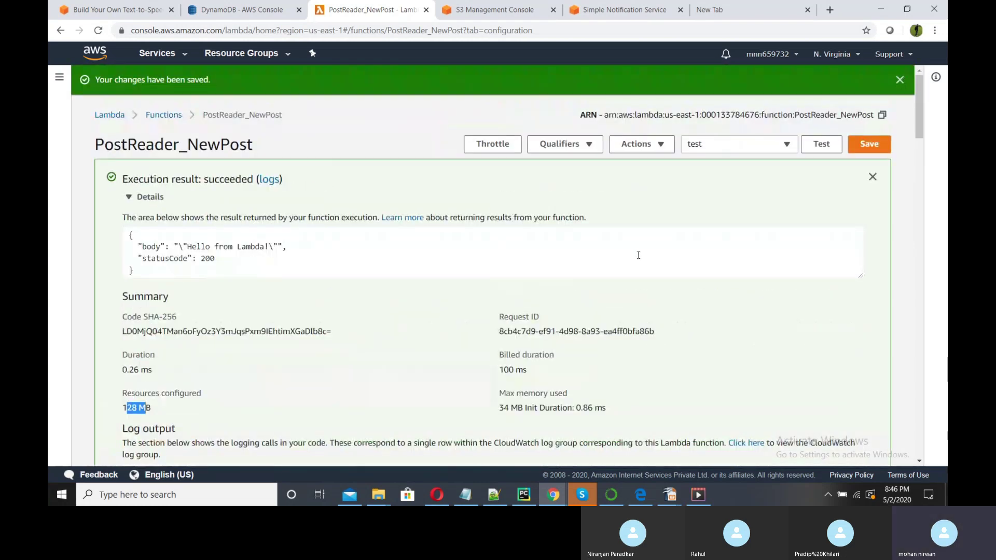
Run PostReader_NewPost again with the test event, and reload the function page to check its code.
click(818, 147)
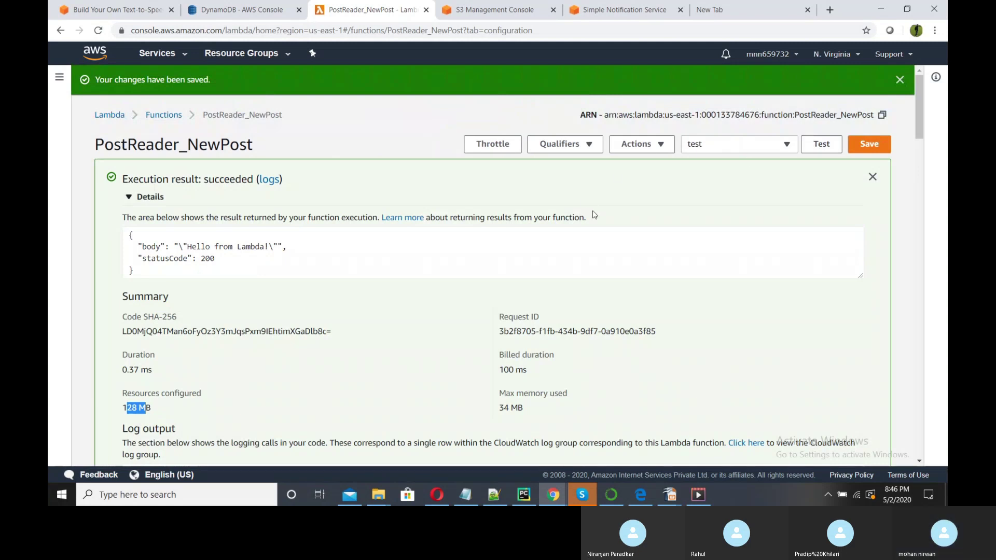
scroll(595, 218, down, 10)
scroll(596, 222, down, 3)
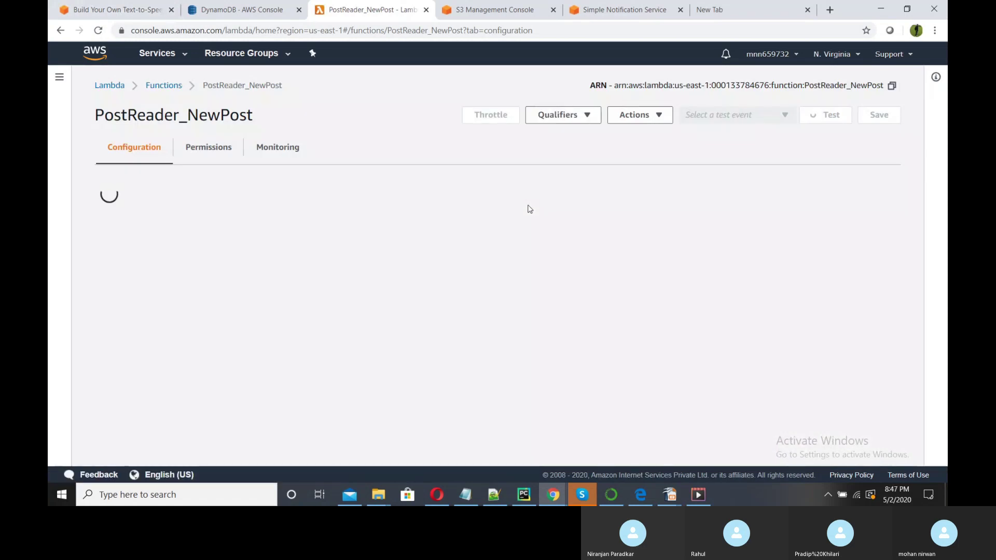
scroll(535, 211, down, 10)
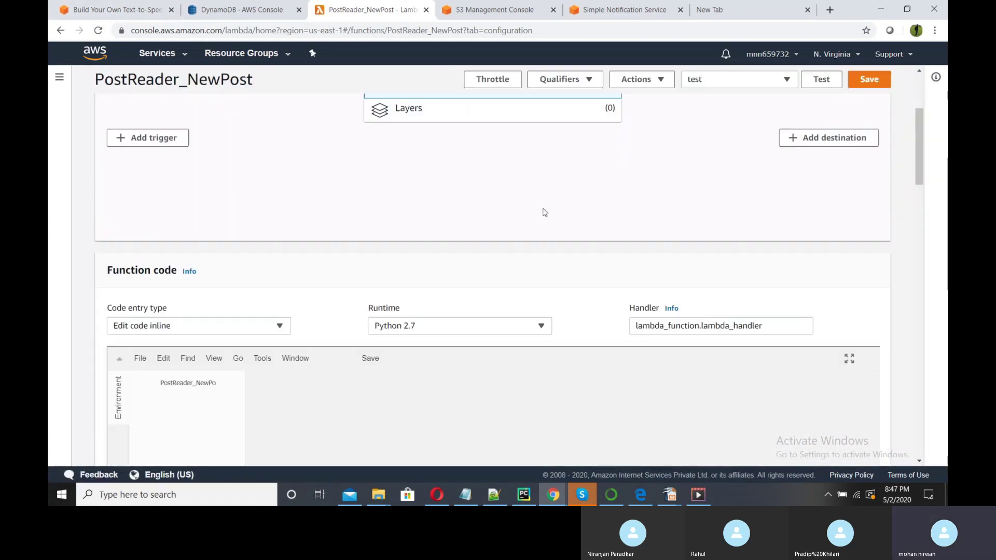
scroll(517, 239, up, 6)
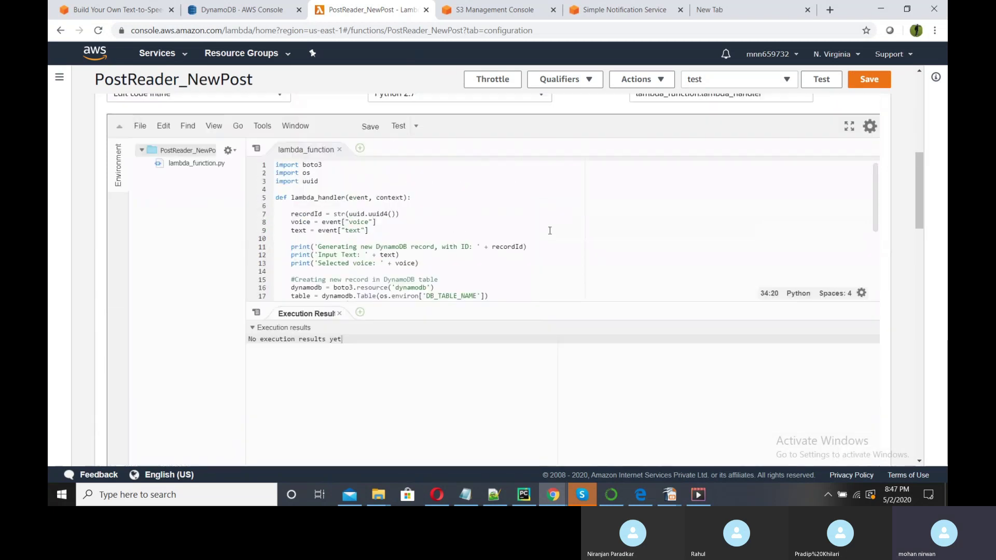
Save PostReader_NewPost and rerun its test event, checking the DynamoDB posts1 table for a new record.
click(870, 79)
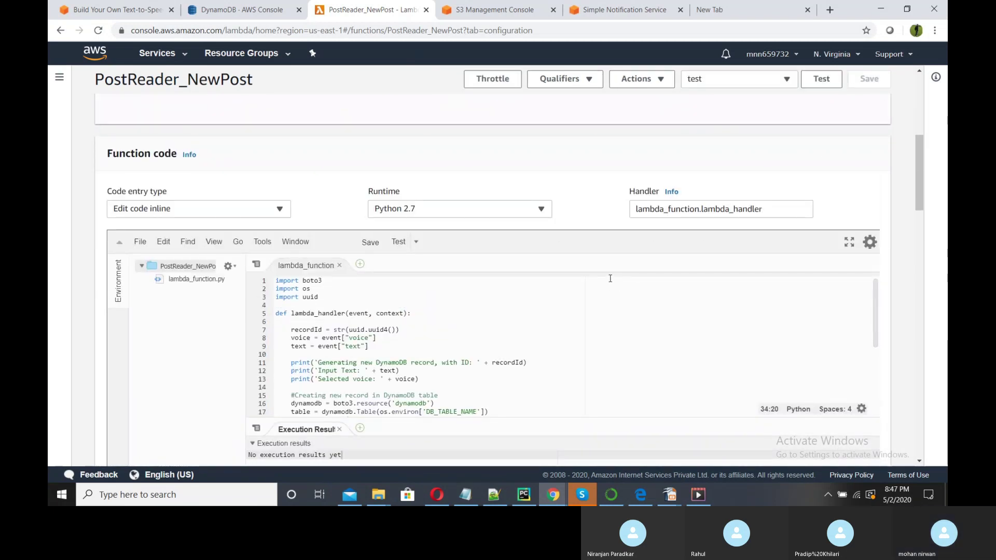
click(822, 81)
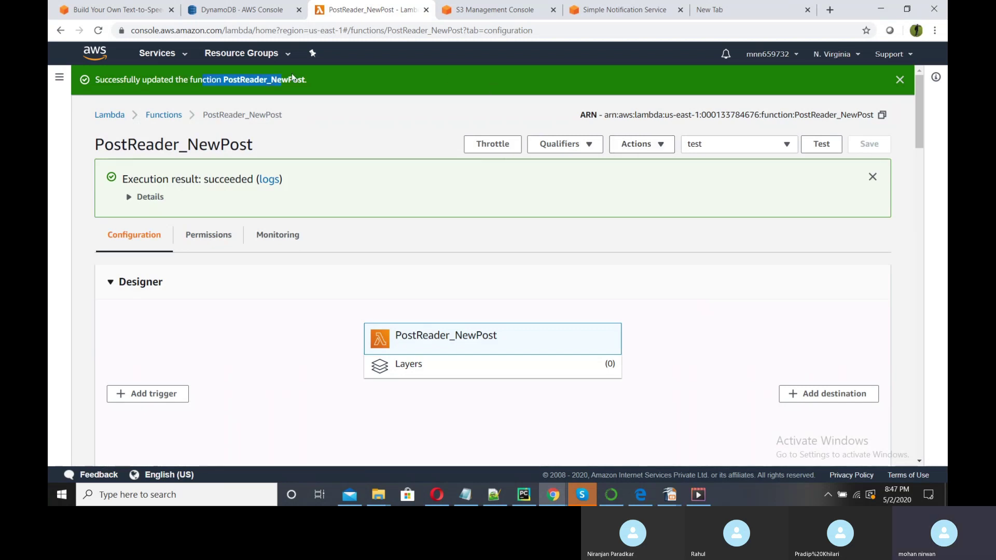
click(233, 14)
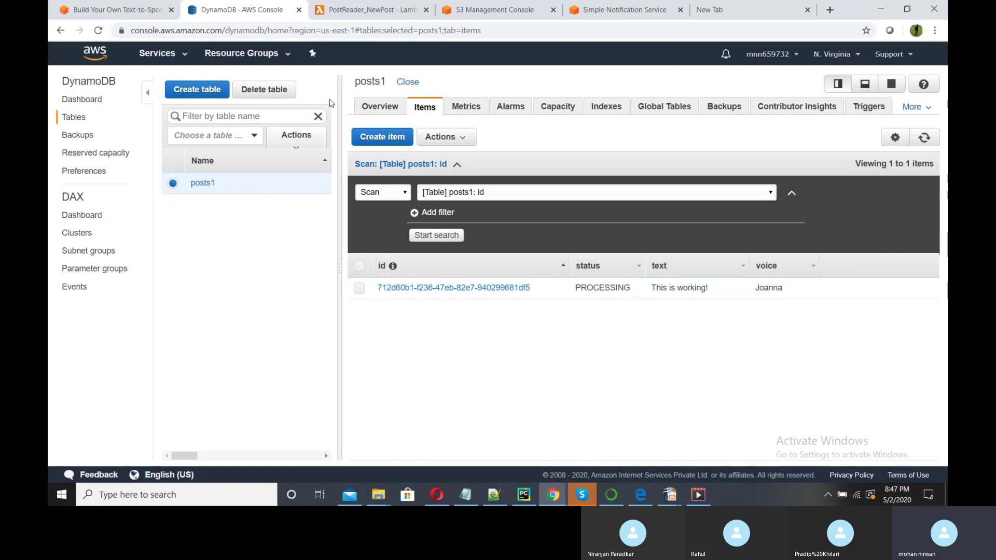
Return to the Amazon Polly tutorial and read the trigger and function settings for the "Convert to Audio" Lambda function.
click(112, 9)
scroll(462, 298, down, 7)
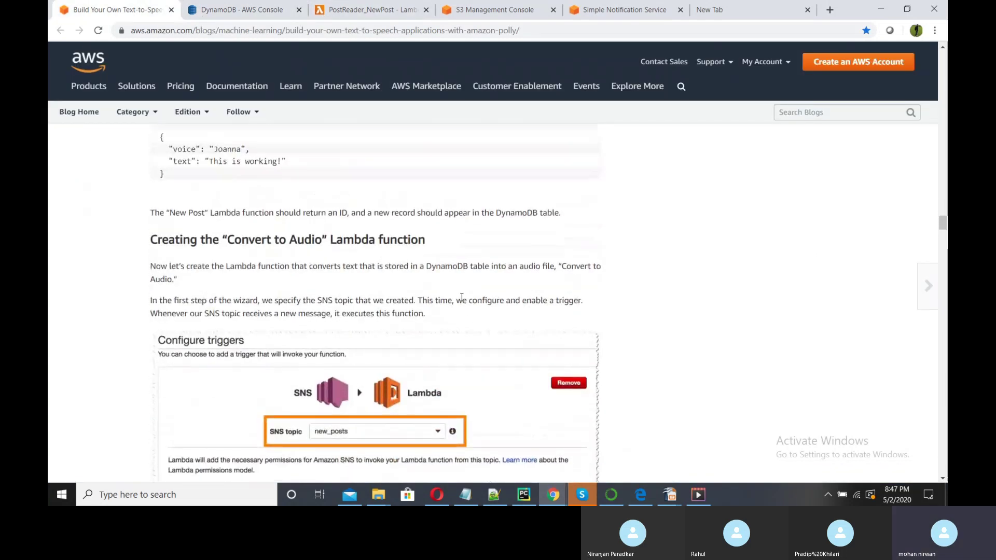
scroll(462, 297, up, 3)
scroll(462, 297, down, 4)
scroll(462, 297, down, 1)
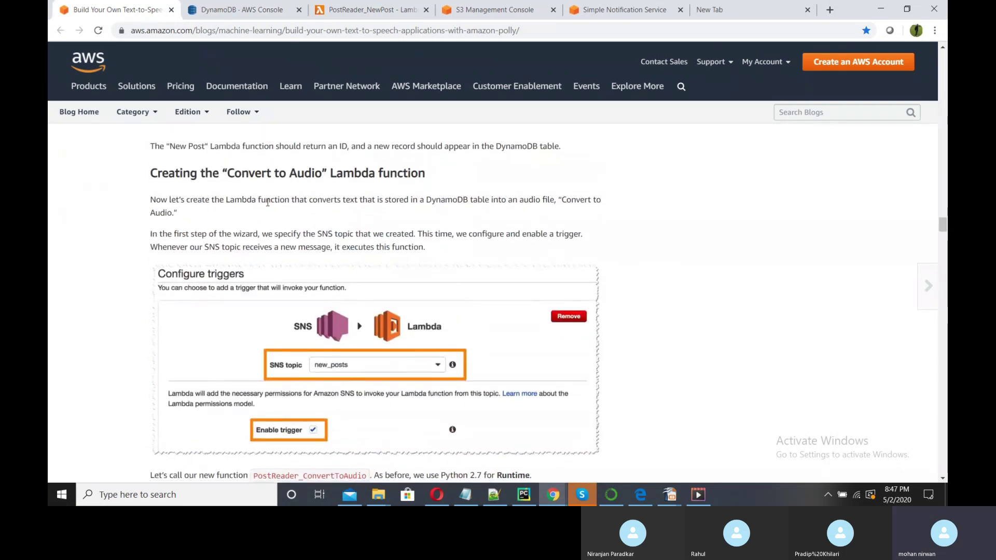
scroll(292, 244, down, 2)
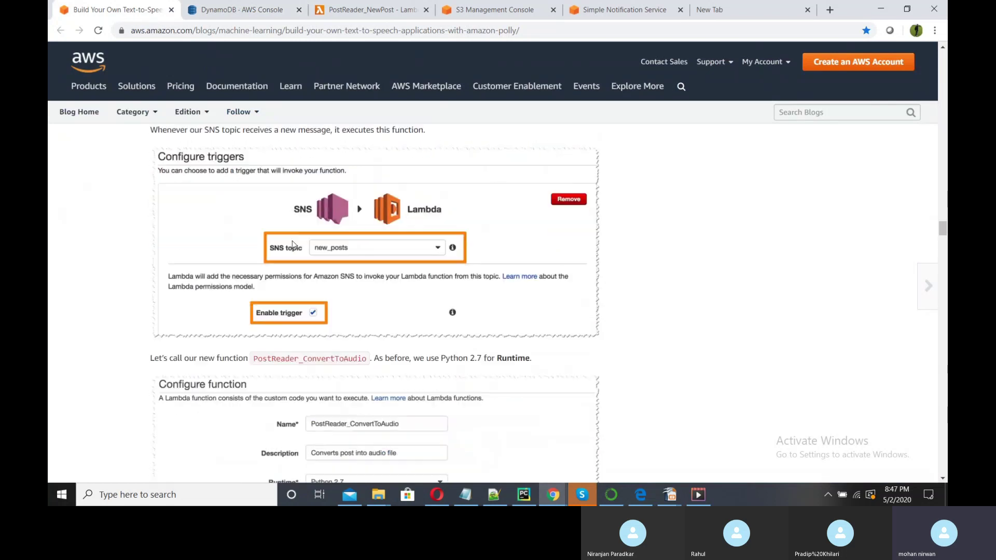
scroll(292, 243, up, 2)
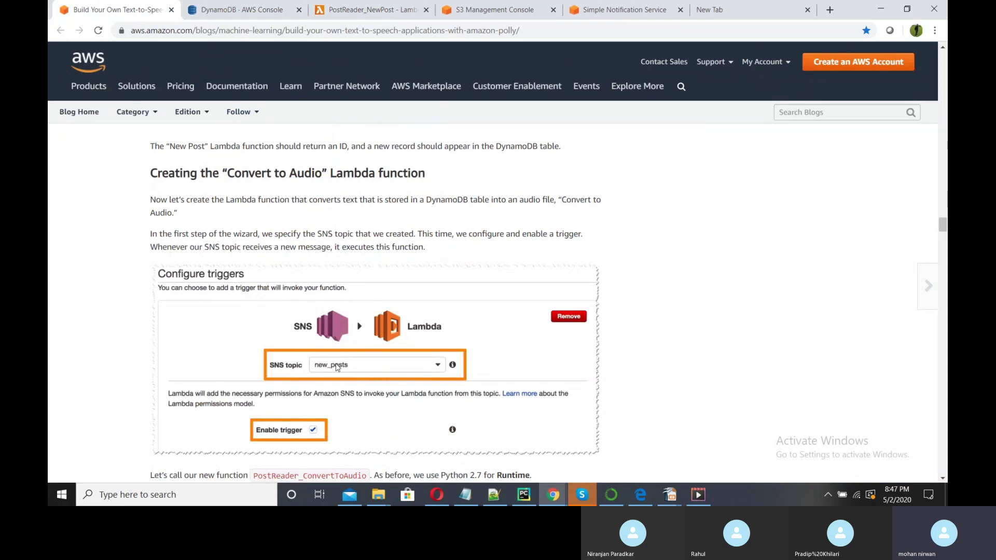
scroll(345, 367, down, 2)
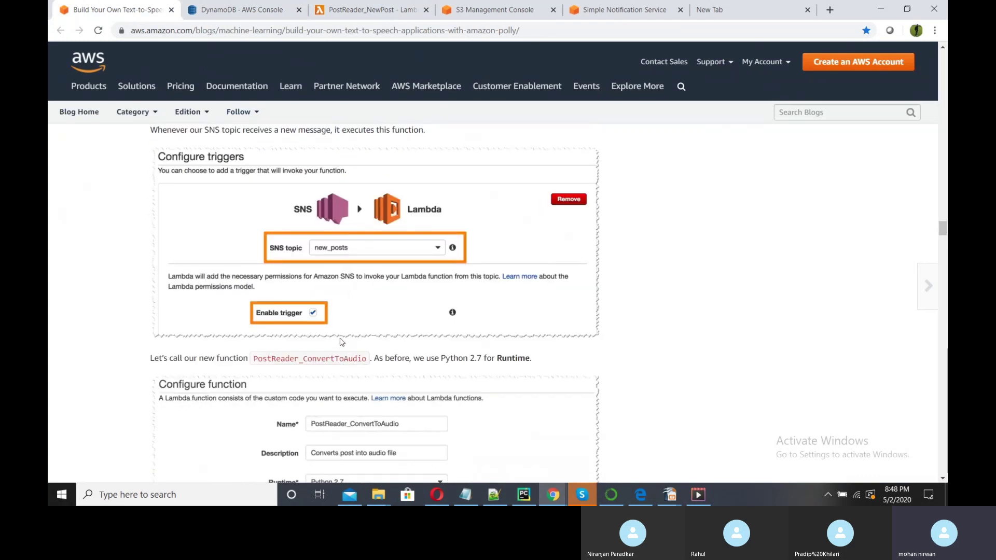
scroll(341, 341, down, 1)
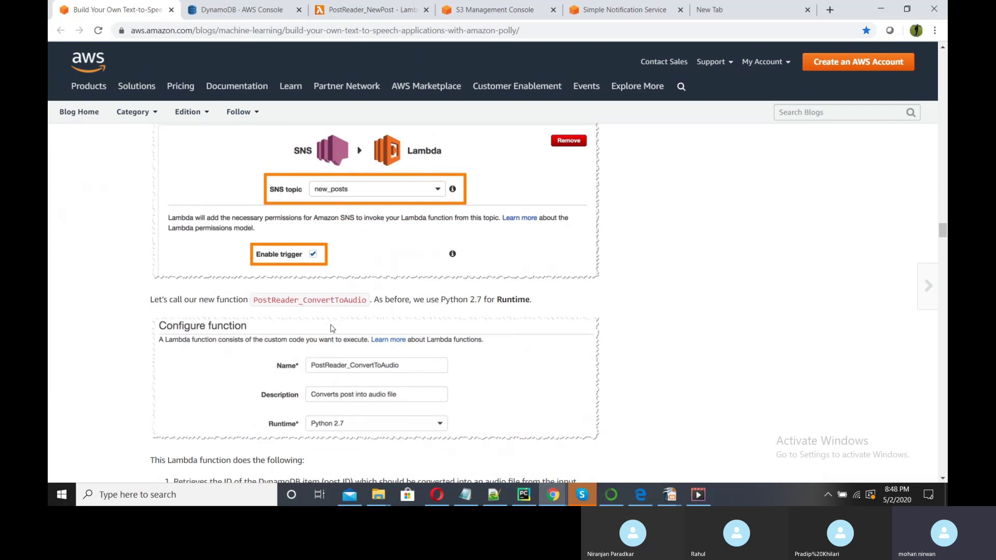
scroll(330, 331, down, 1)
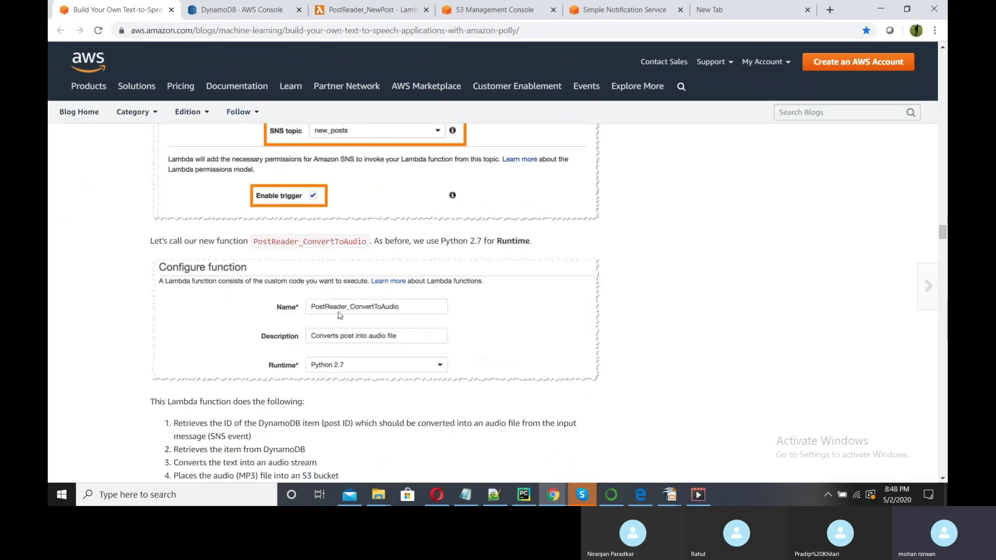
scroll(338, 303, down, 3)
scroll(340, 303, up, 3)
scroll(338, 303, down, 2)
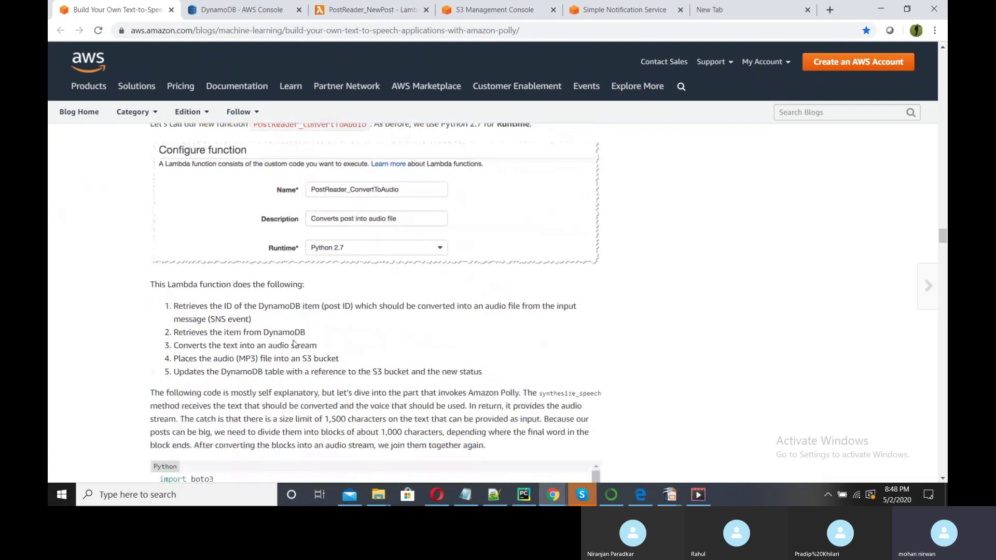
scroll(280, 329, down, 1)
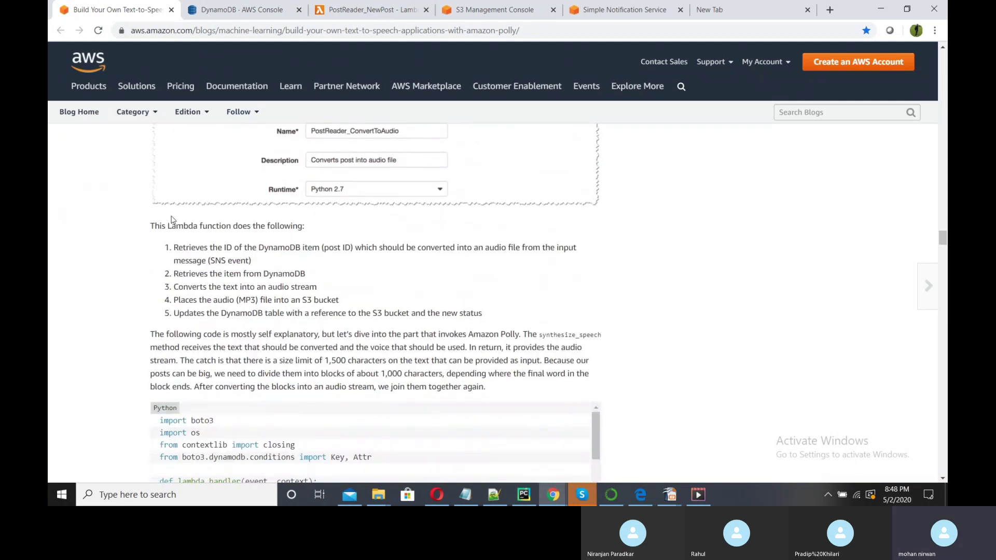
Read the tutorial's list of what the Convert to Audio function does, comparing it with the item ID in the posts1 table.
drag(165, 226, 303, 227)
drag(182, 248, 381, 248)
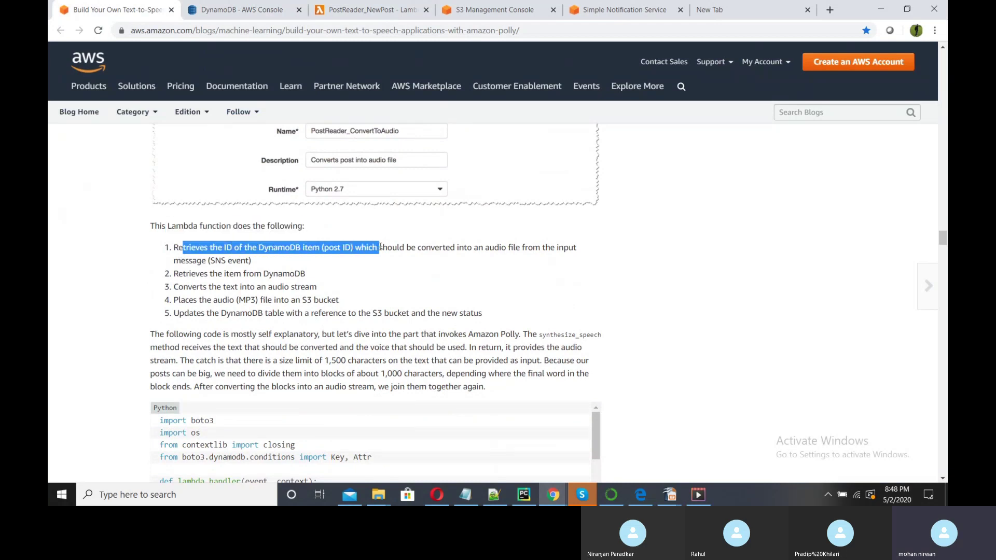
click(280, 16)
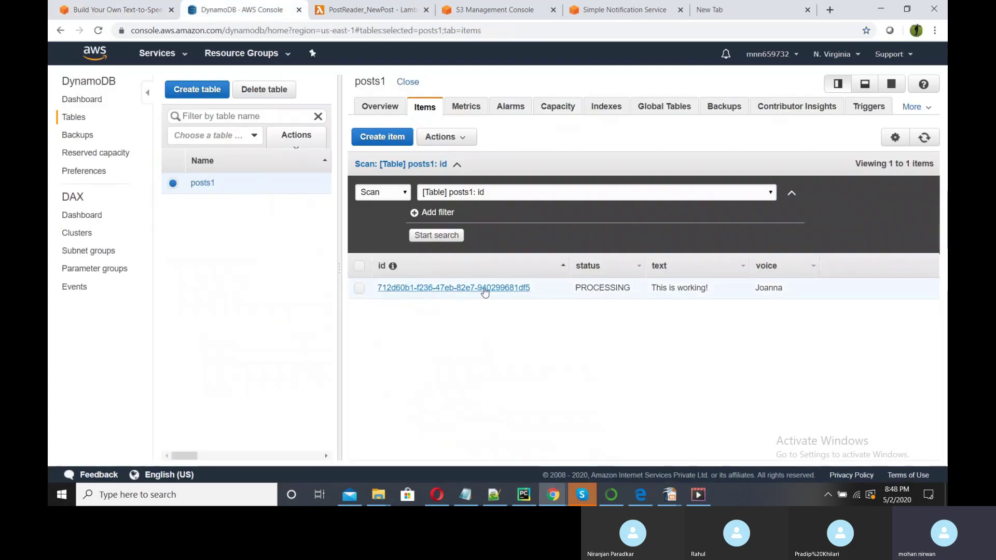
click(138, 15)
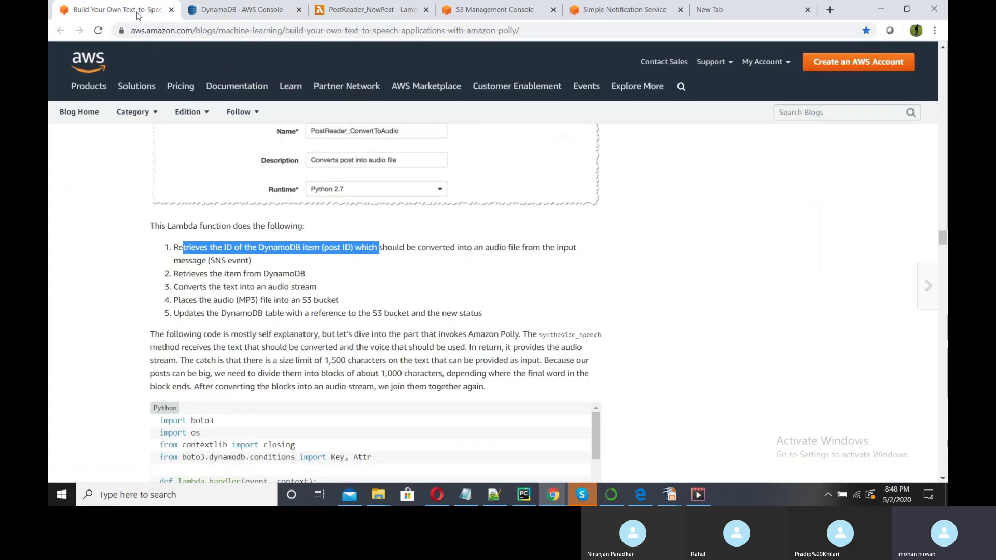
drag(393, 248, 576, 251)
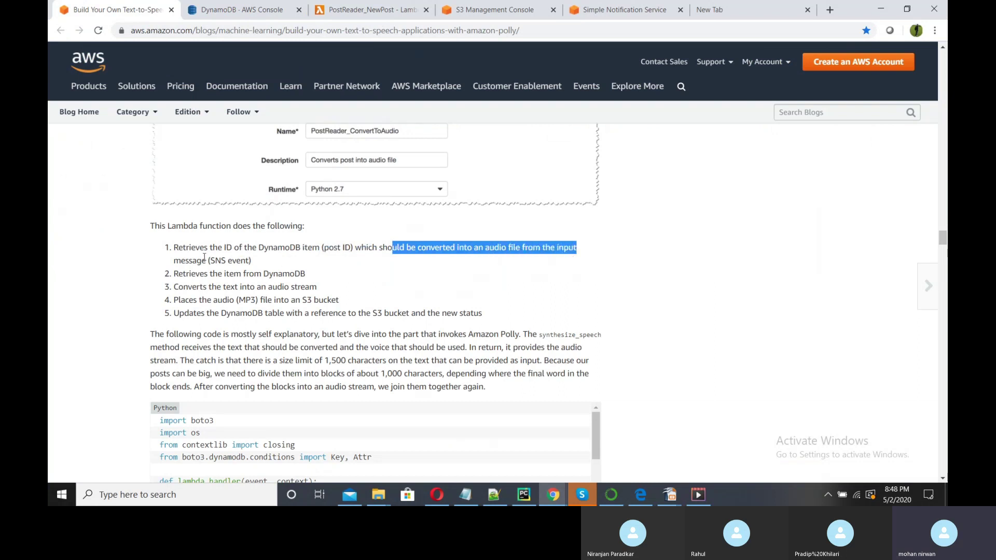
drag(202, 260, 244, 259)
drag(178, 274, 307, 278)
click(284, 289)
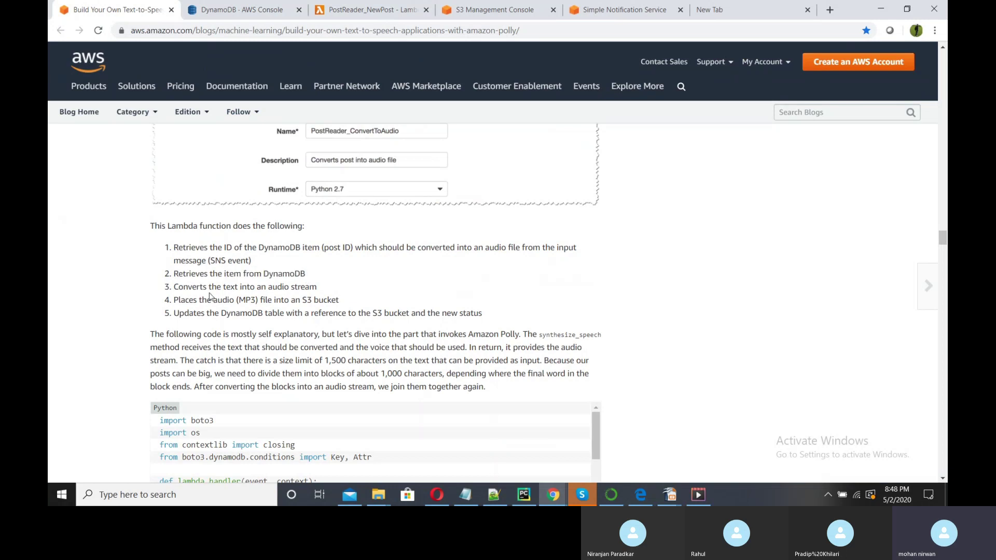
drag(179, 286, 316, 287)
drag(185, 300, 328, 304)
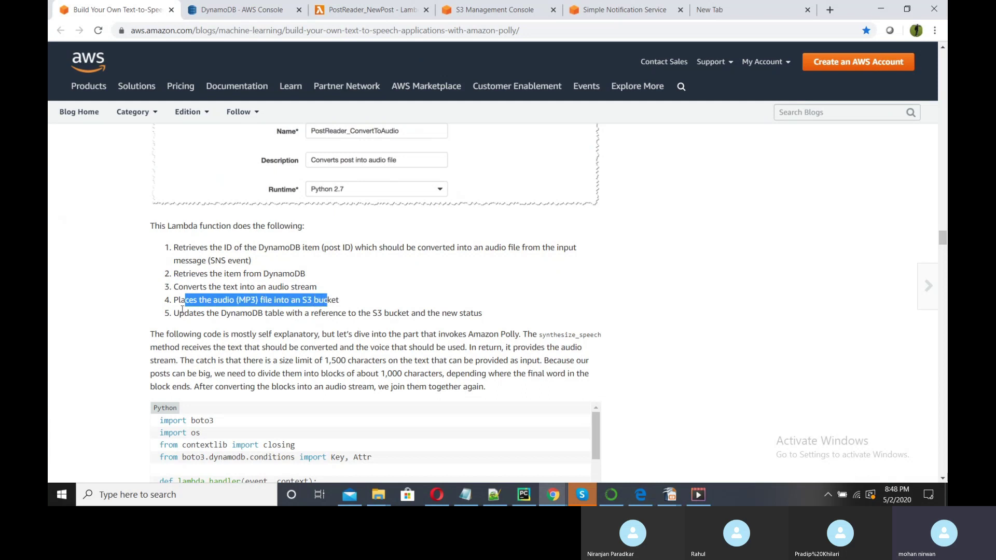
drag(188, 317, 482, 317)
Copy the new function's name, PostReader_ConvertToAudio, from the tutorial text below the trigger settings.
scroll(486, 297, down, 3)
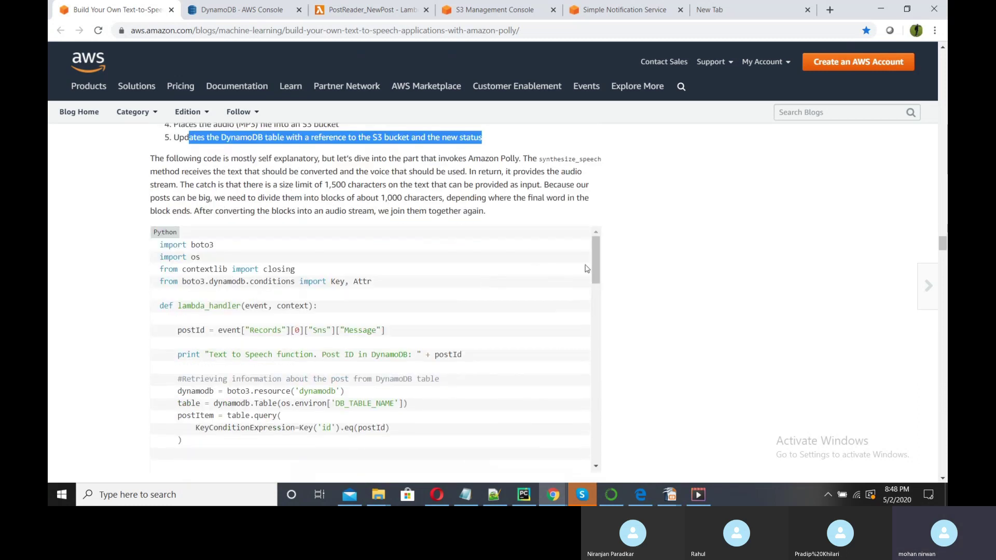
scroll(449, 246, up, 3)
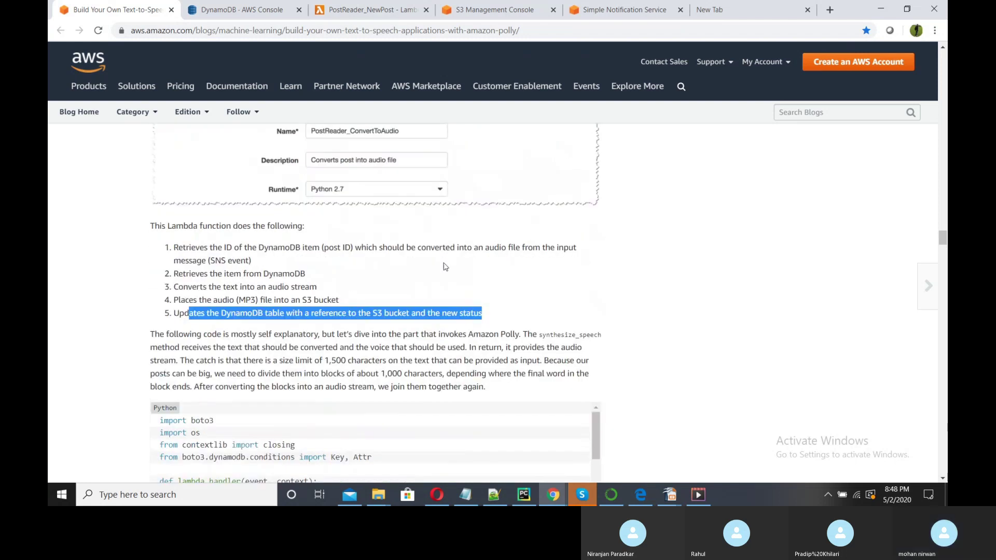
scroll(444, 266, up, 5)
scroll(444, 267, up, 2)
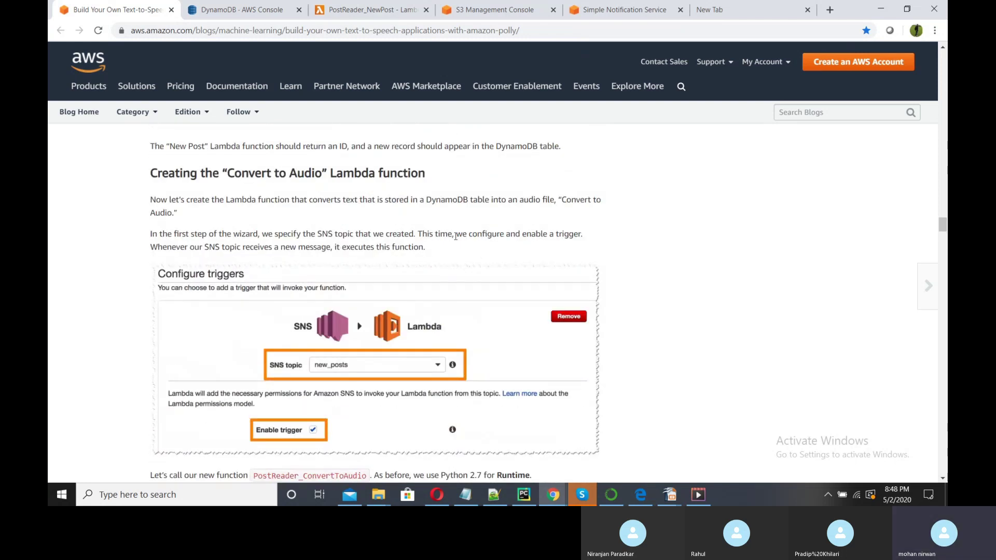
scroll(468, 275, down, 2)
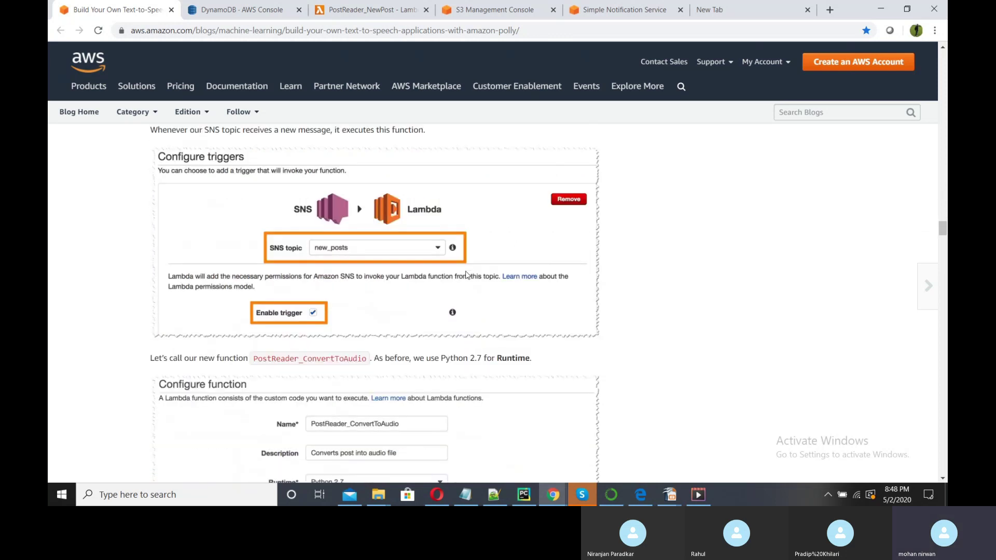
scroll(467, 275, up, 1)
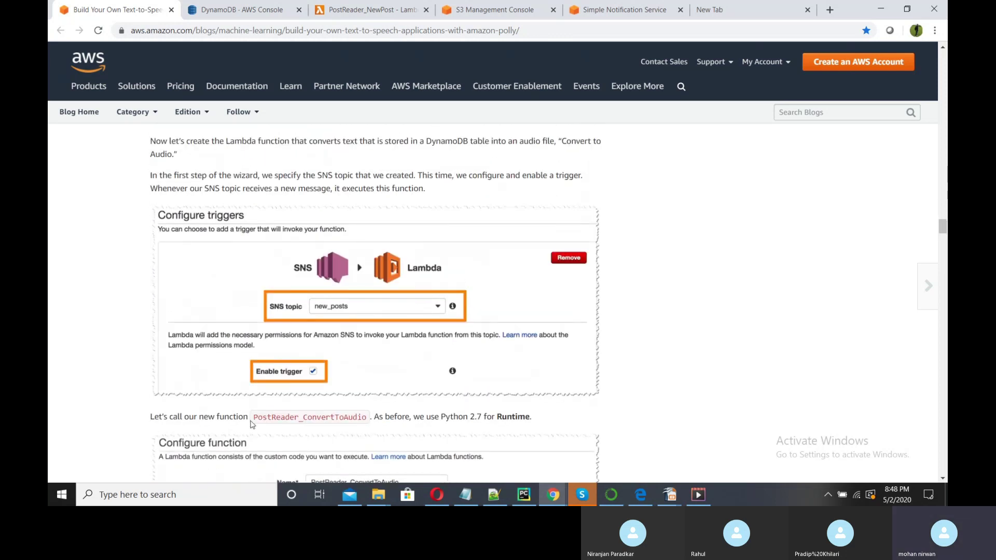
drag(254, 420, 368, 420)
key(ctrl+c)
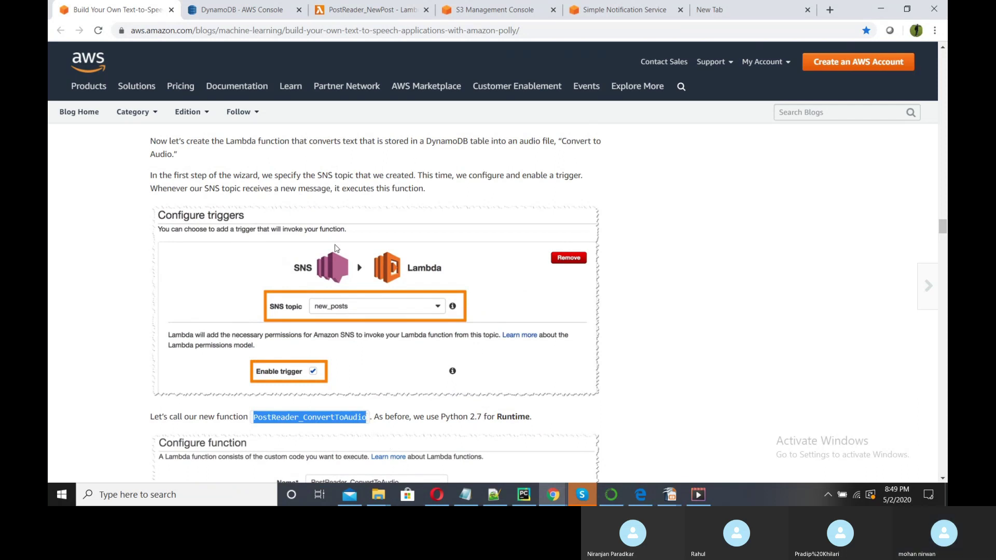
Start a new Lambda function authored from scratch, named PostReader_ConvertToAudio, with the Python 2.7 runtime.
click(365, 10)
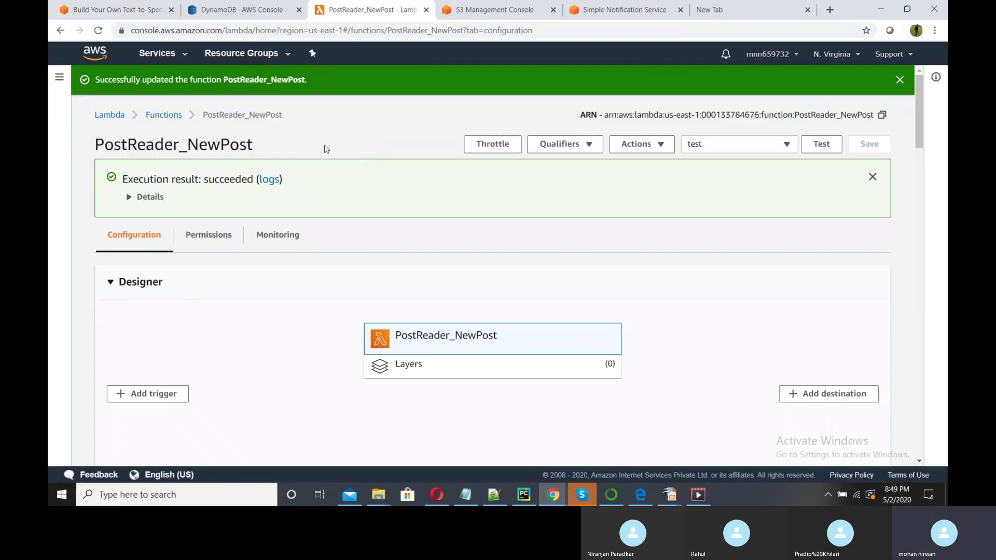
click(110, 115)
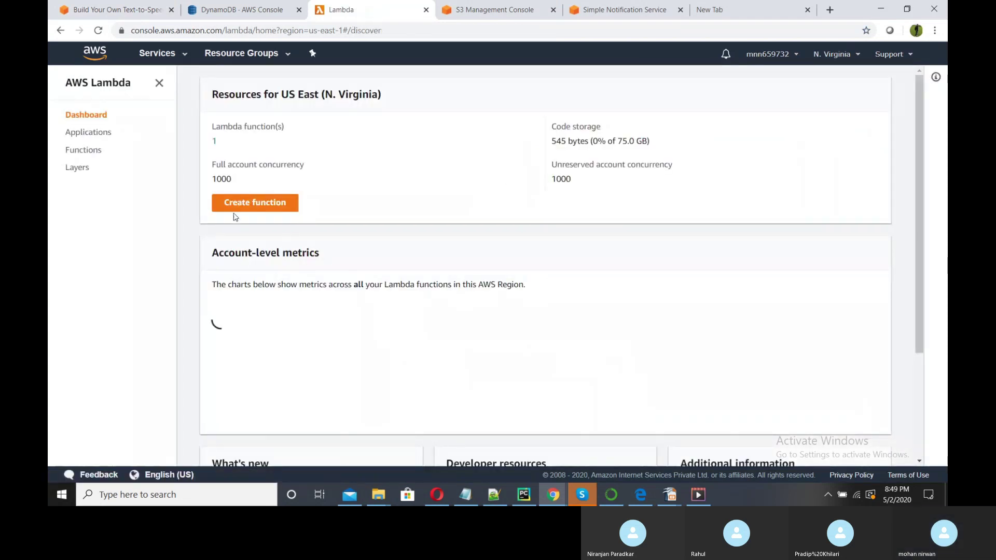
click(253, 203)
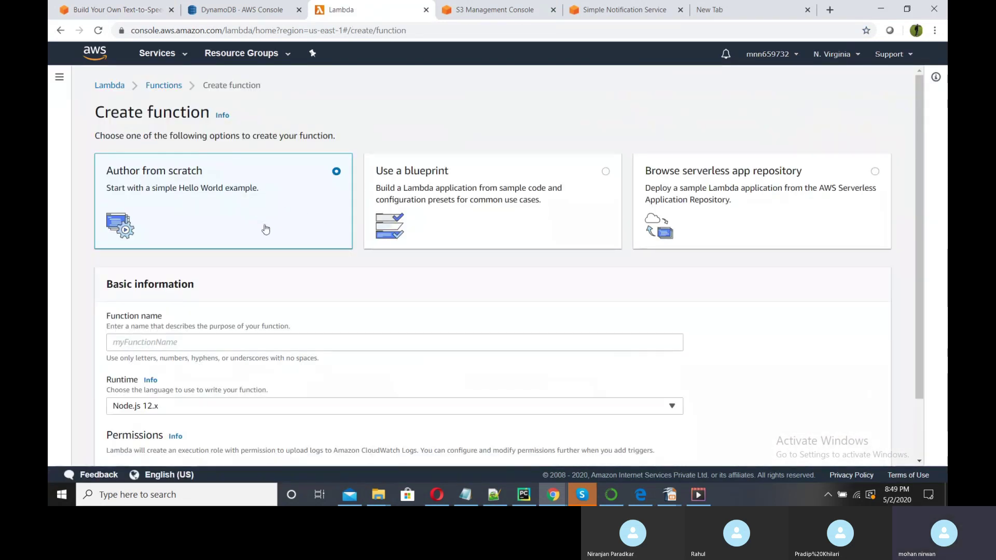
click(171, 345)
key(ctrl+v)
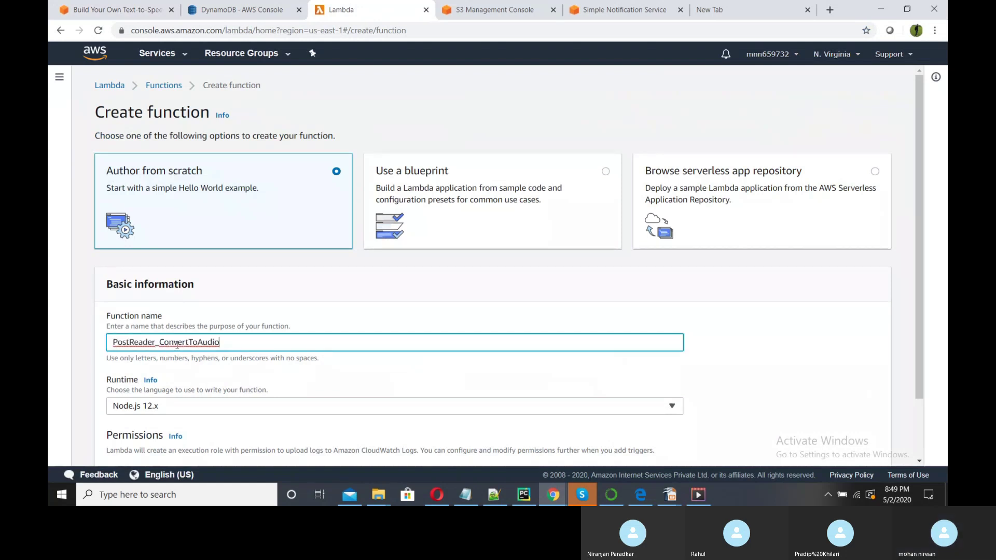
scroll(254, 358, down, 1)
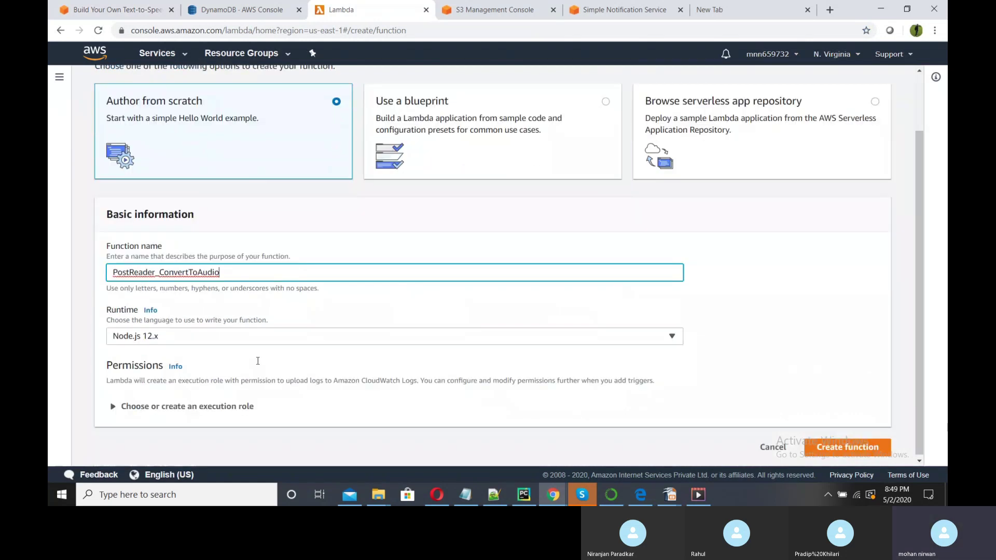
click(224, 341)
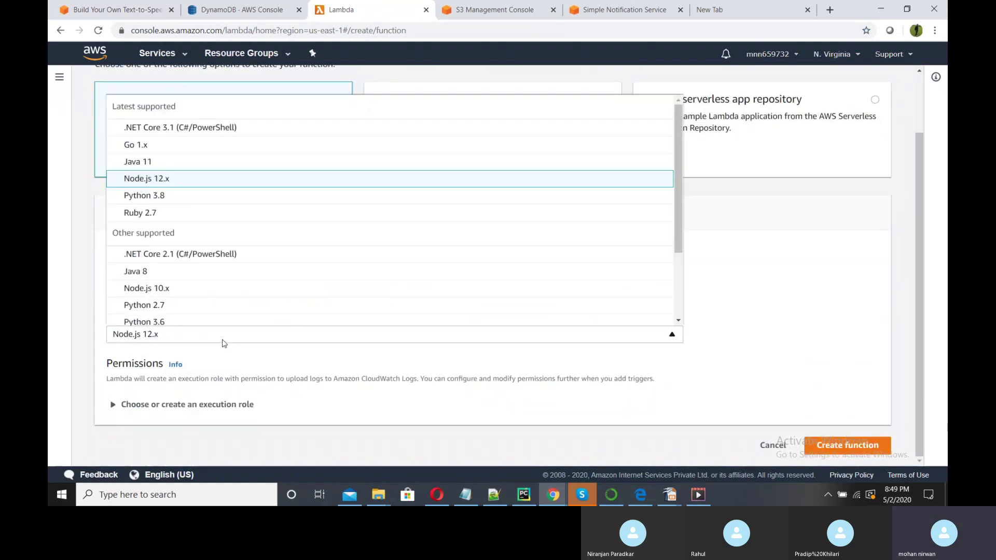
click(192, 308)
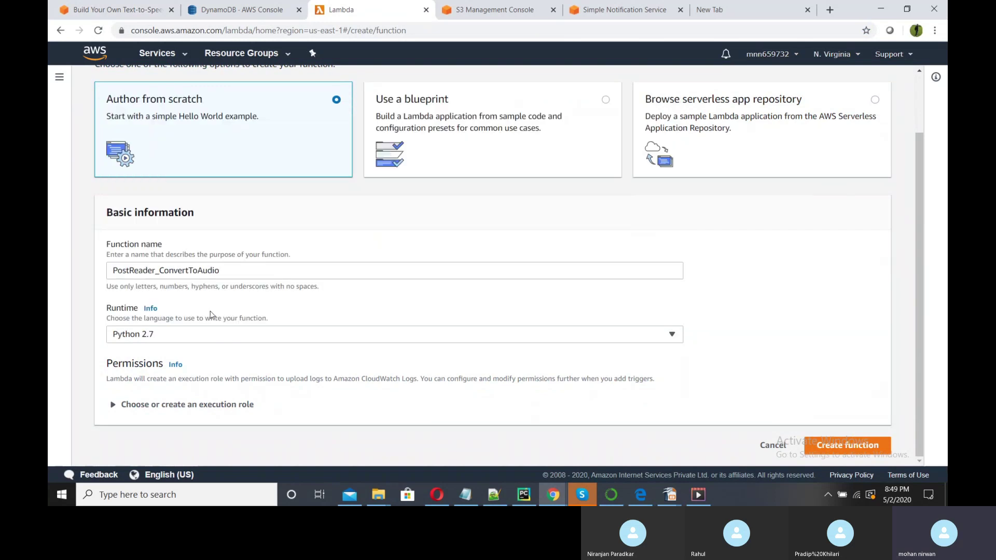
Assign the existing execution role MohanRoleForLambda and create the function.
click(208, 405)
scroll(199, 386, down, 3)
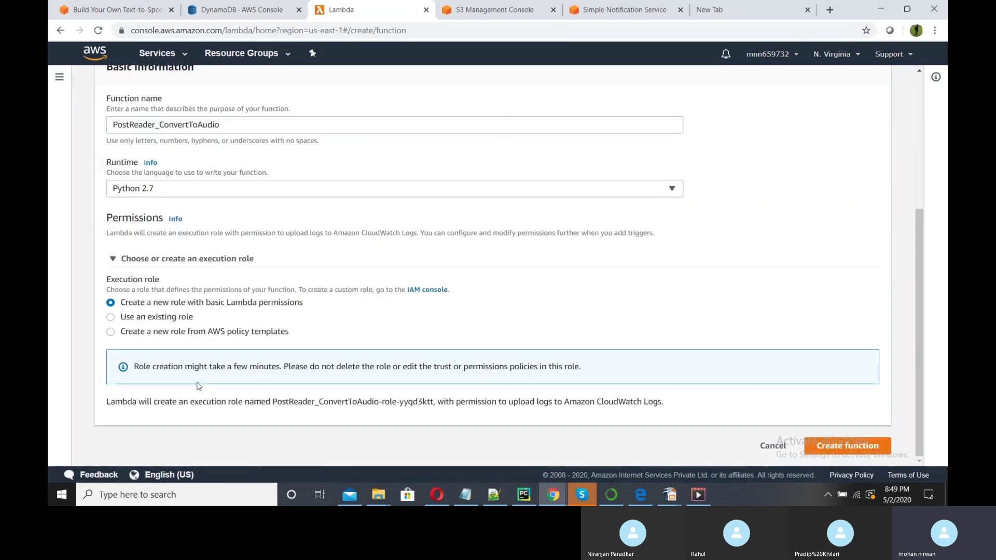
click(137, 319)
click(224, 406)
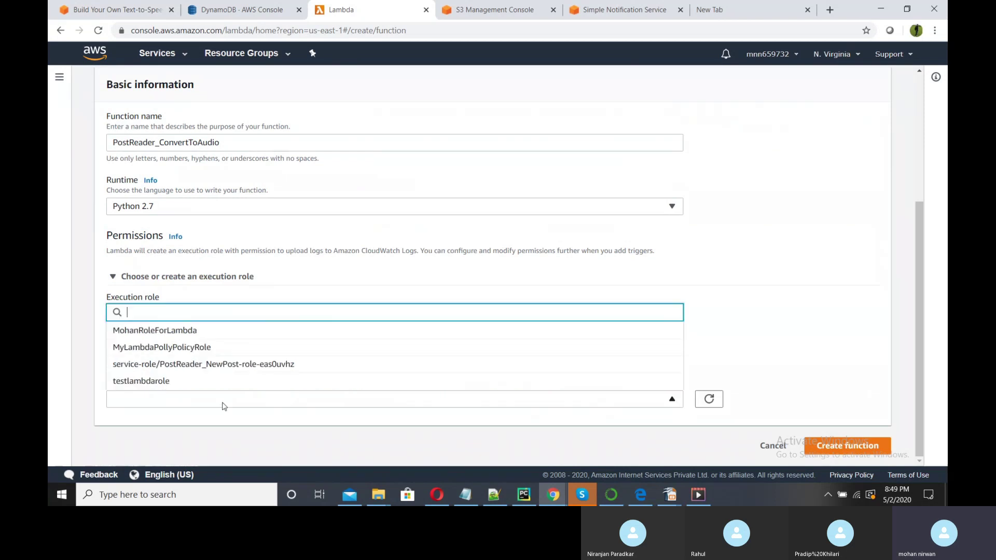
click(191, 332)
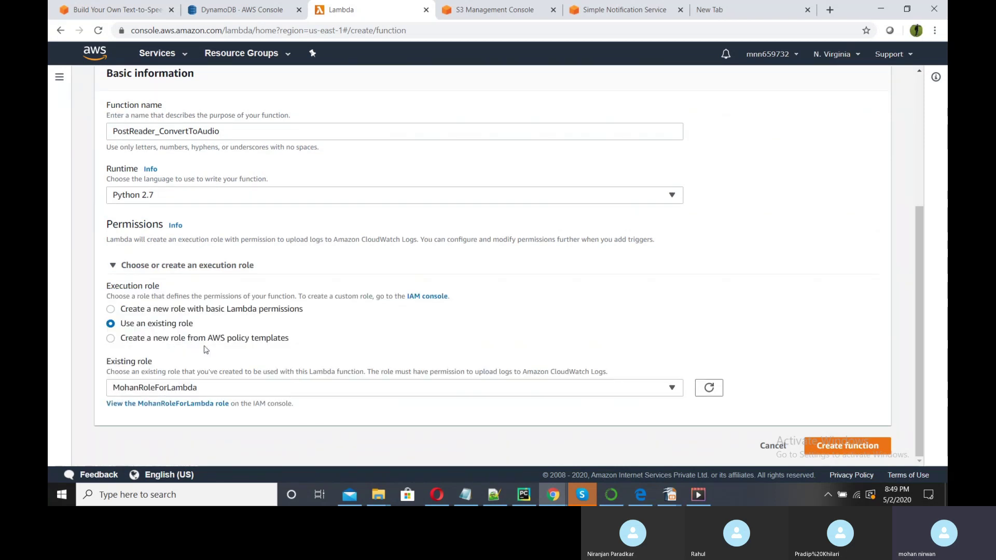
click(829, 448)
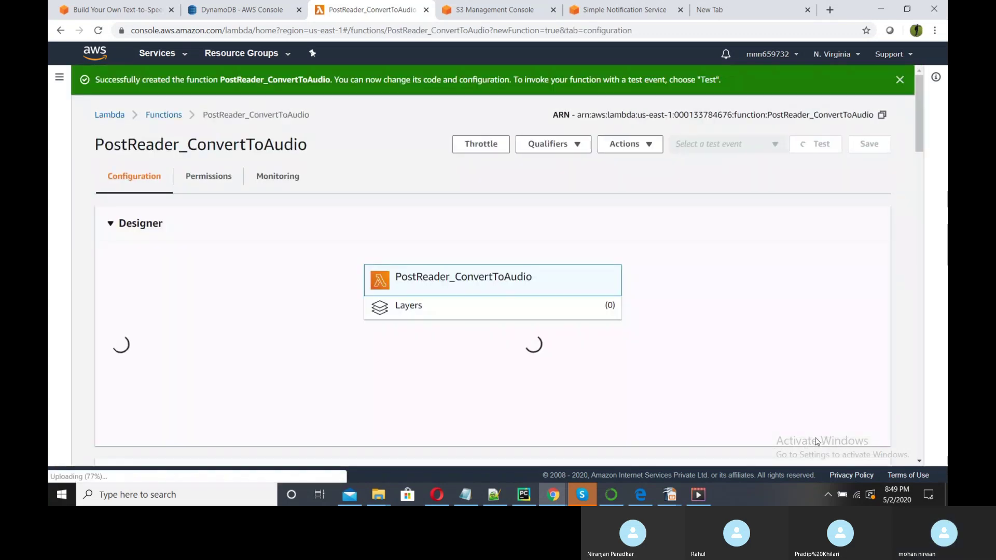
Check the AWS blog article for the trigger and configuration settings of the PostReader_ConvertToAudio function.
scroll(456, 369, down, 3)
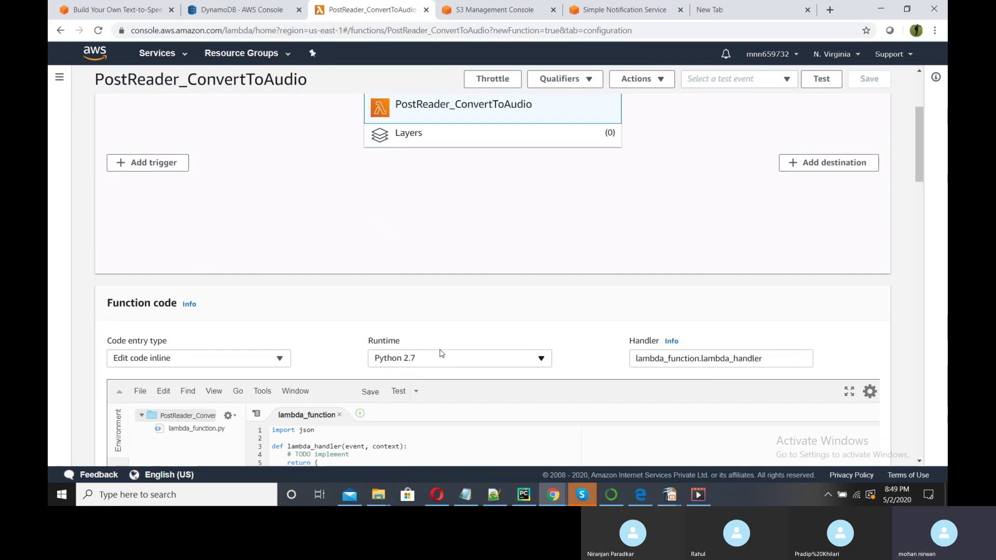
click(119, 9)
scroll(432, 383, down, 2)
scroll(432, 383, up, 2)
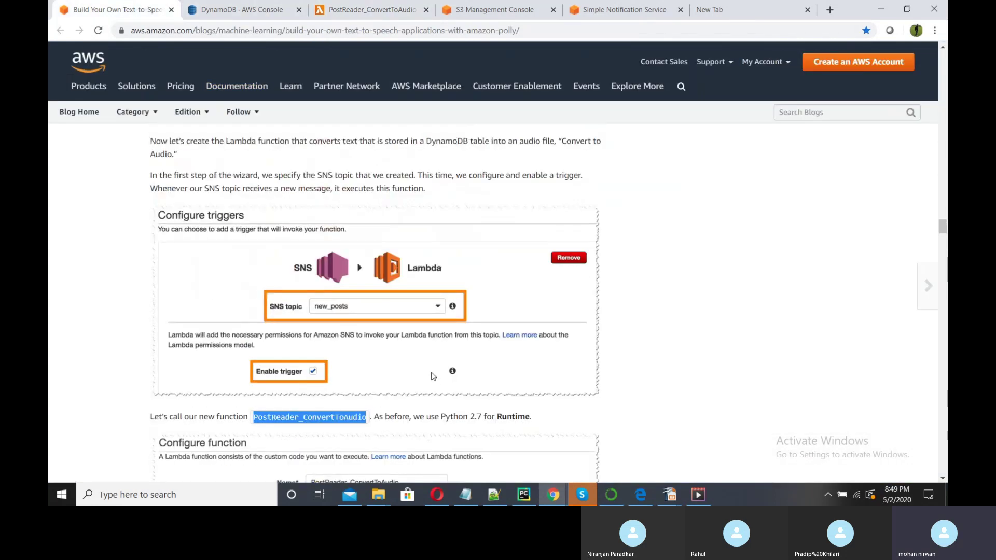
scroll(433, 375, down, 2)
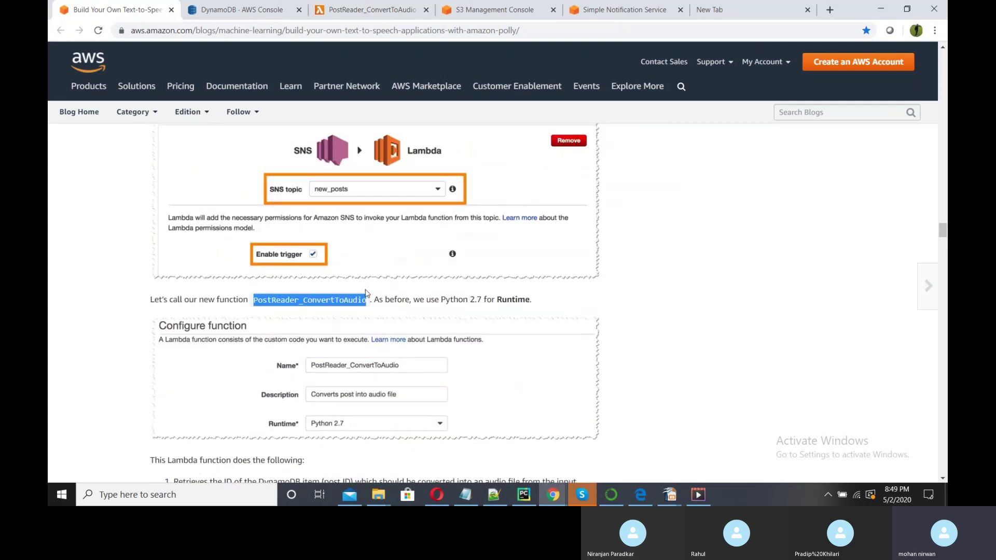
scroll(366, 293, down, 1)
scroll(365, 294, up, 2)
scroll(366, 292, down, 1)
Add an enabled SNS trigger on the new_posts topic to the PostReader_ConvertToAudio function.
click(393, 14)
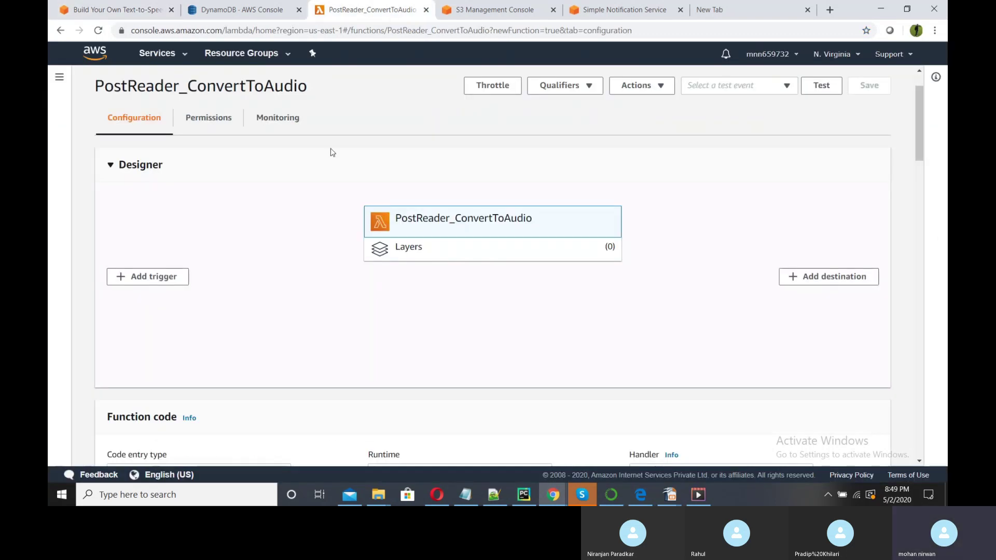
click(174, 284)
click(182, 195)
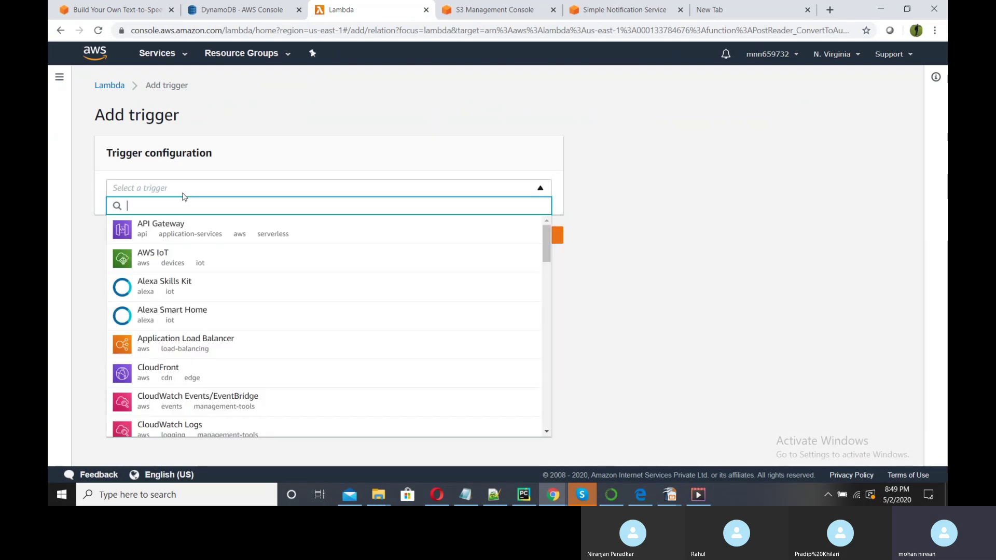
text(SNS)
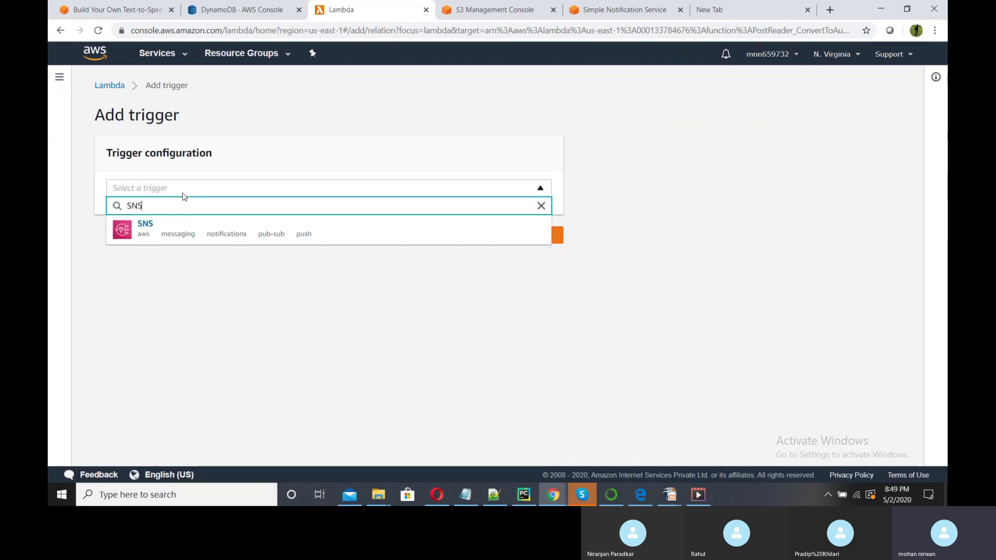
click(144, 227)
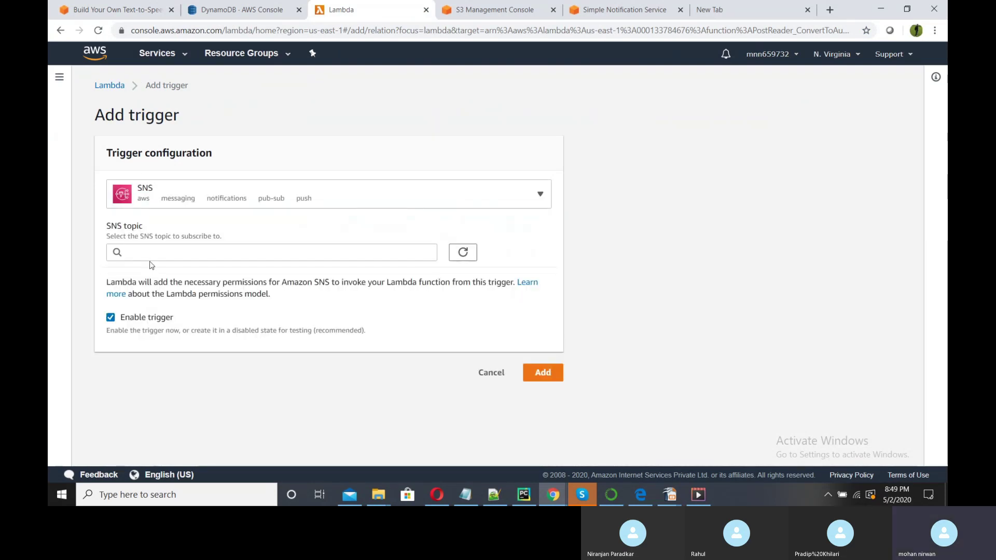
click(172, 253)
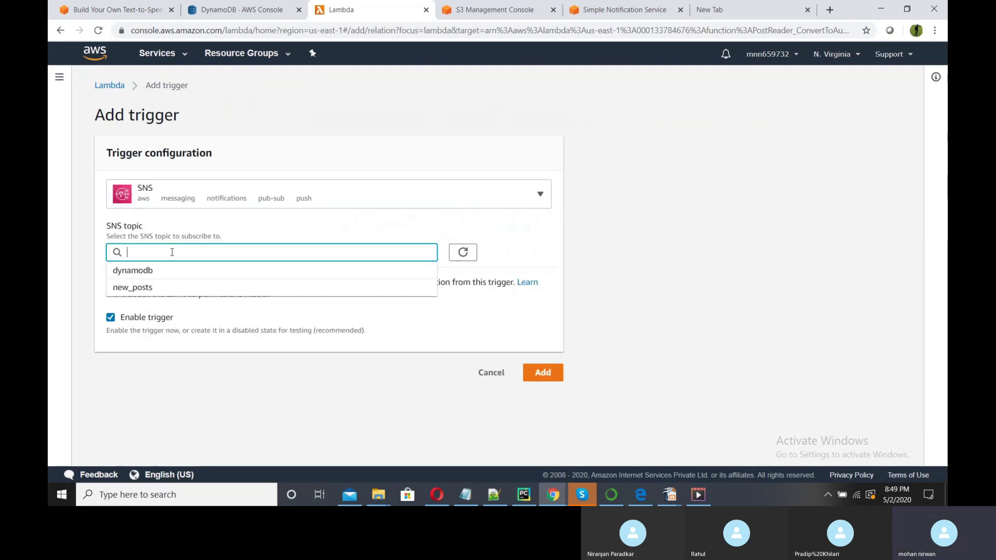
click(152, 290)
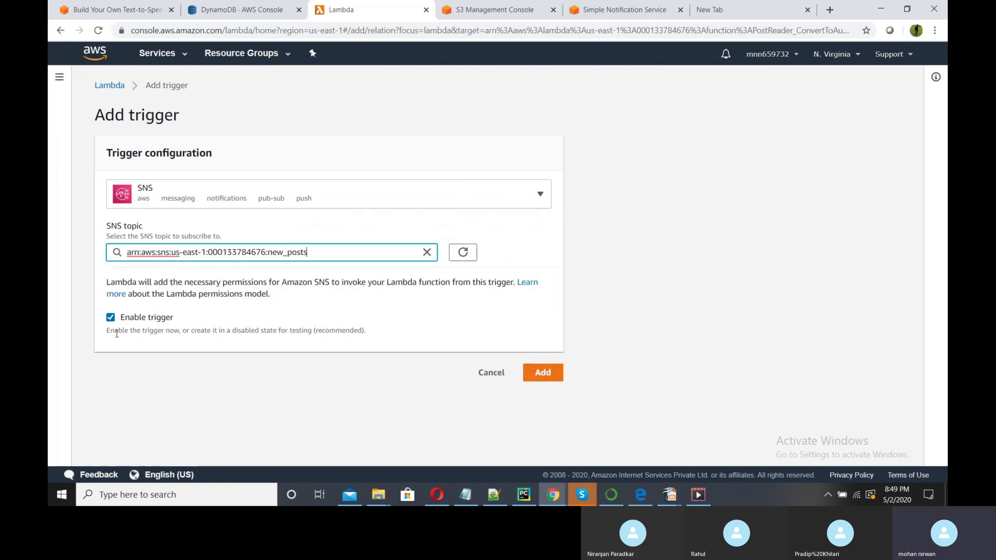
click(541, 372)
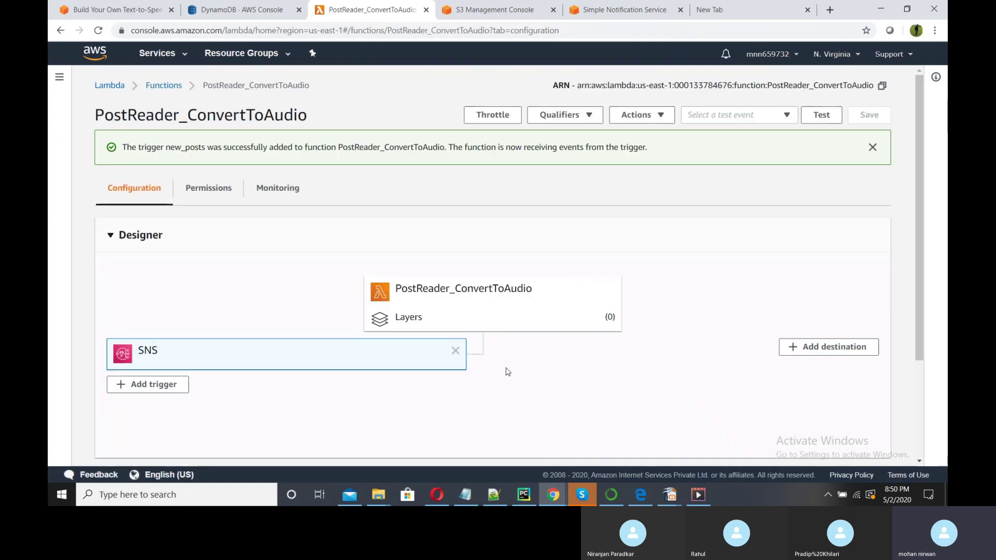
Copy the complete Python code of the ConvertToAudio function from the AWS blog article.
scroll(438, 330, down, 3)
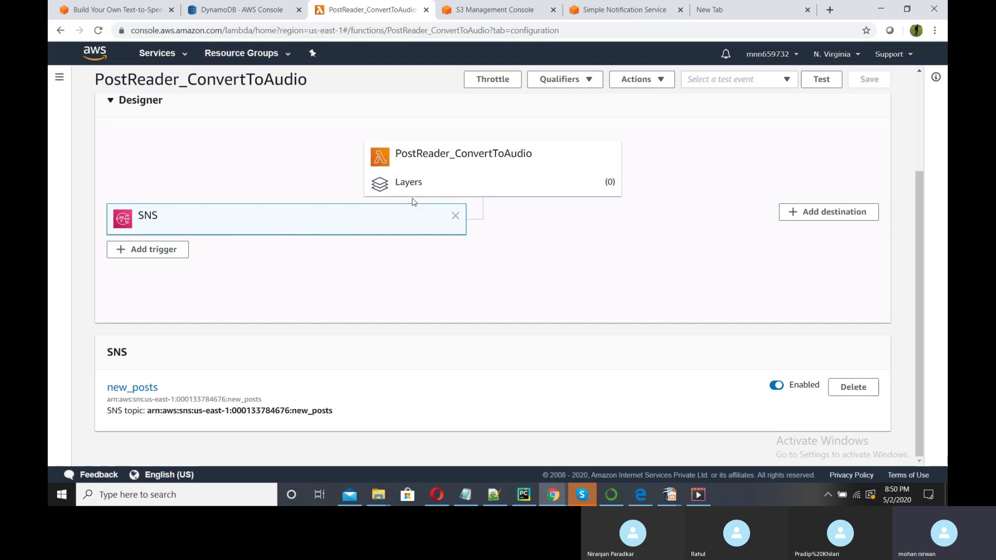
click(119, 10)
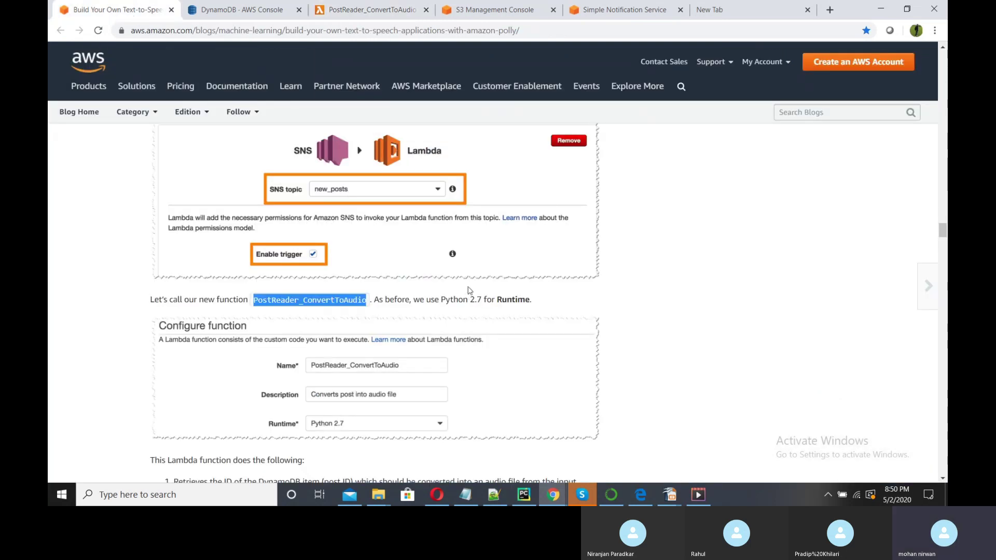
scroll(469, 291, down, 1)
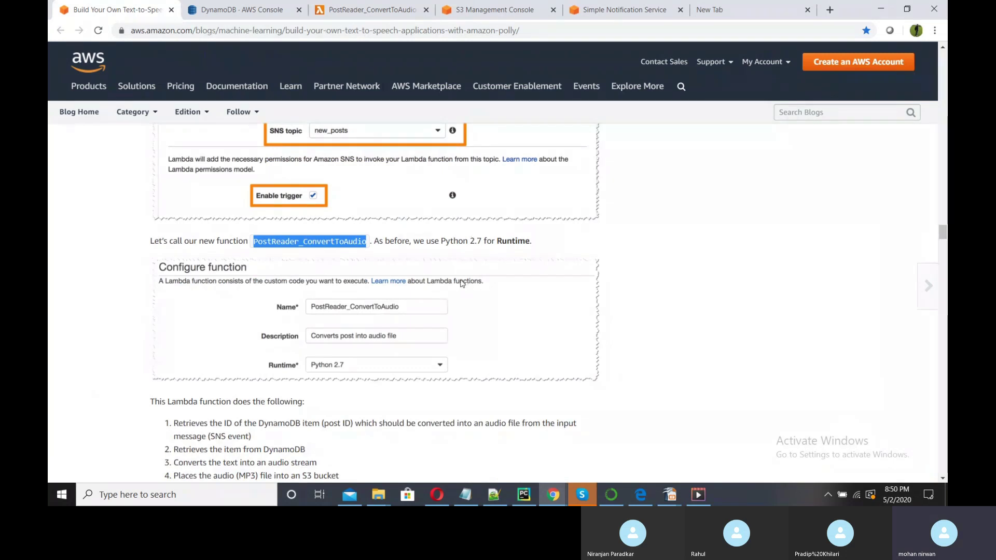
scroll(462, 282, down, 7)
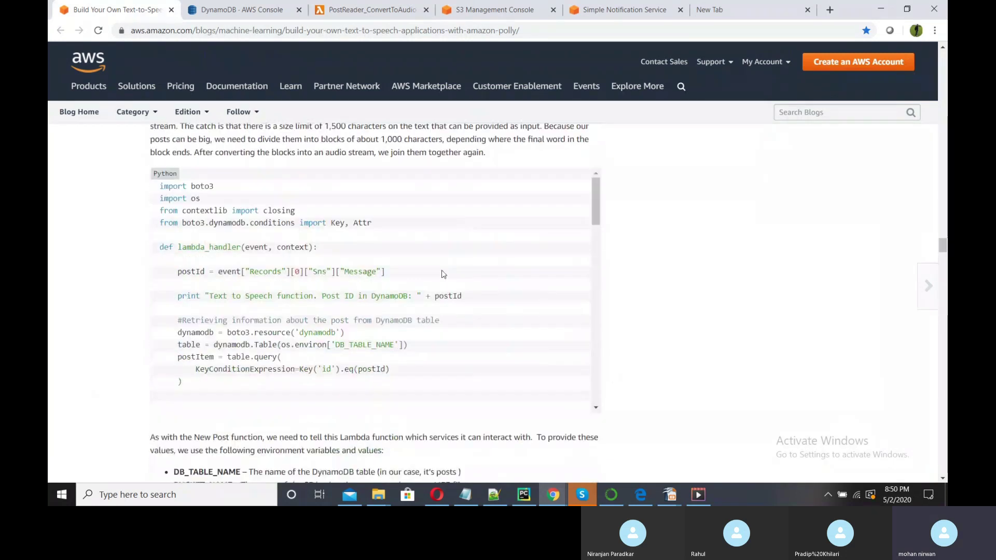
drag(160, 188, 313, 286)
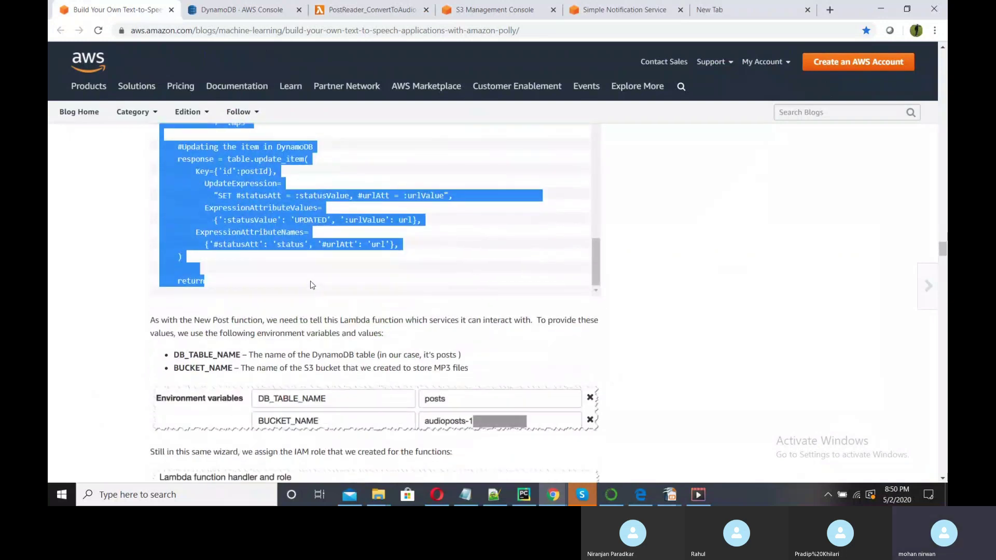
Replace the default code in the PostReader_ConvertToAudio function's lambda_function.py with the copied Python code.
click(371, 10)
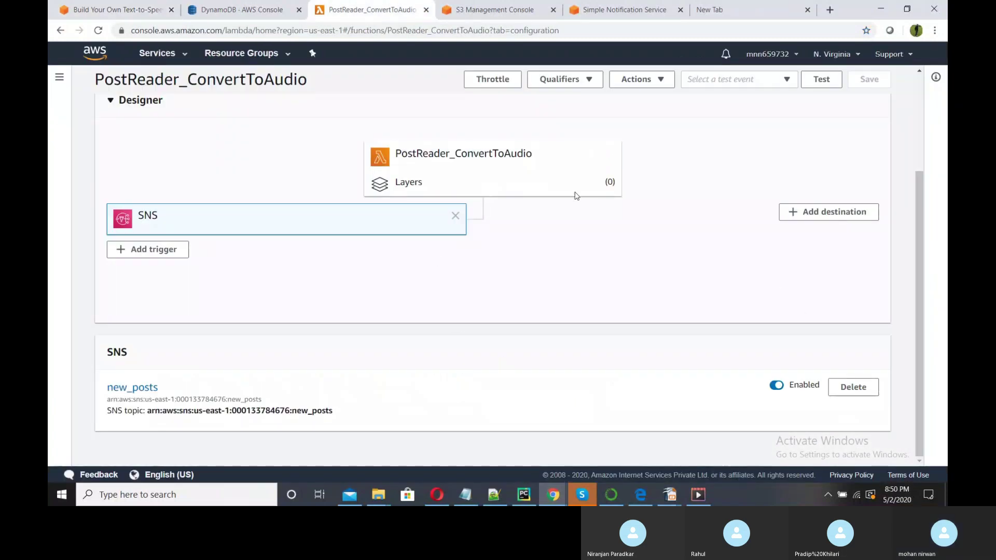
click(500, 156)
scroll(565, 267, down, 5)
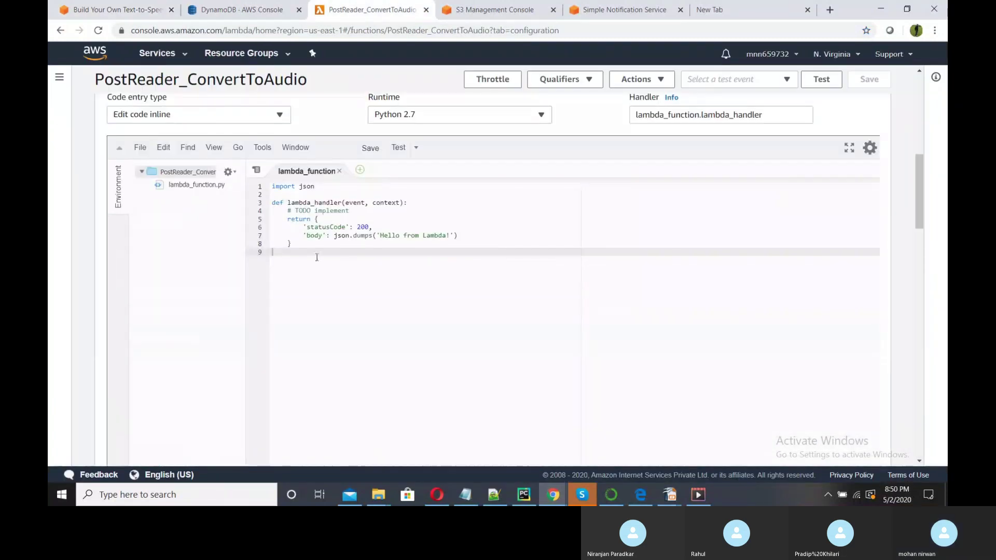
drag(298, 256, 280, 183)
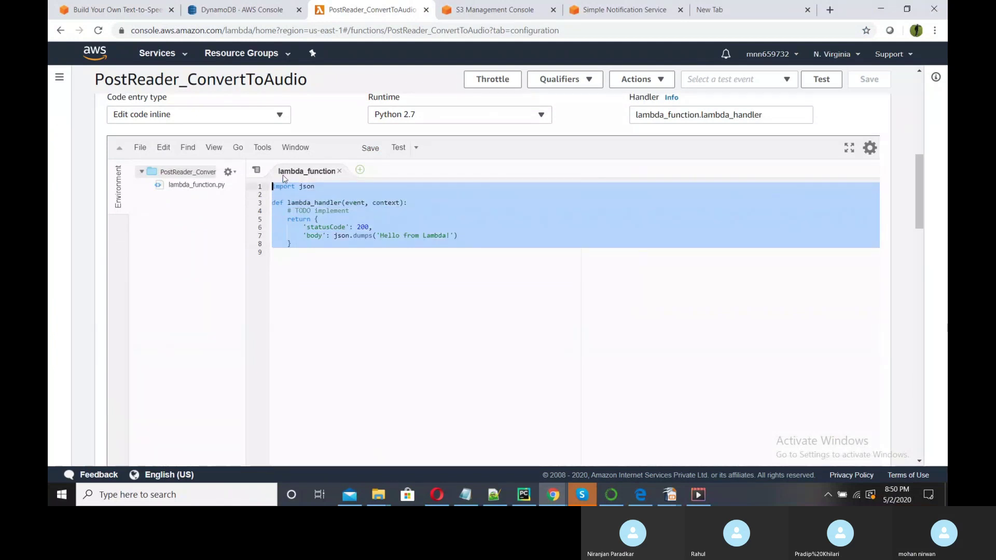
key(ctrl+v)
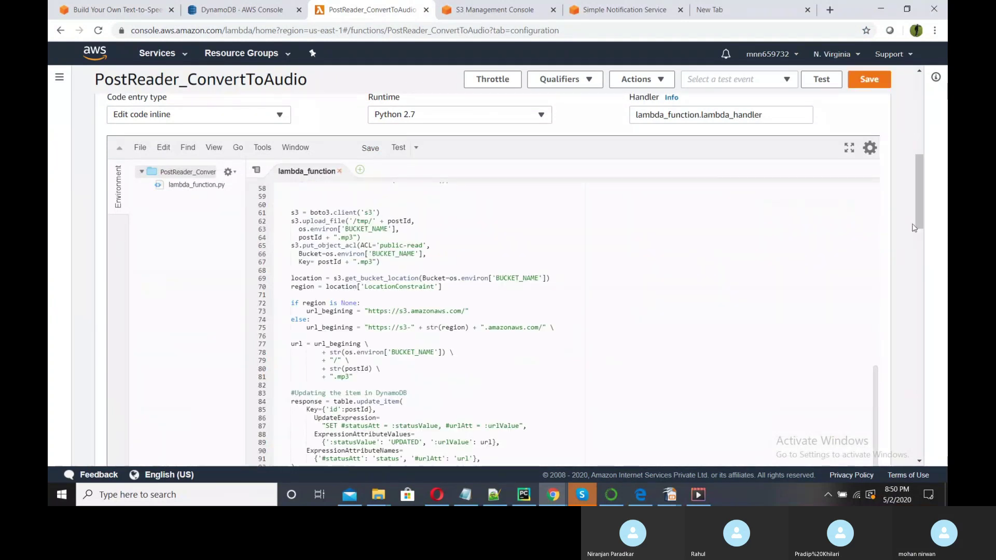
Review the pasted code in lambda_function.py from the imports to the final return statement.
scroll(925, 245, down, 4)
scroll(925, 245, up, 2)
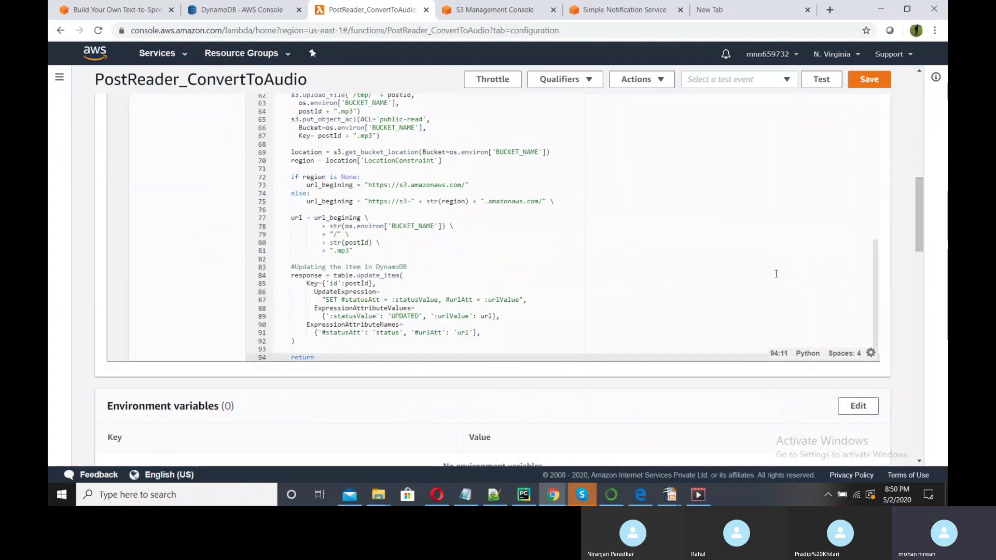
scroll(771, 274, up, 10)
scroll(771, 274, up, 3)
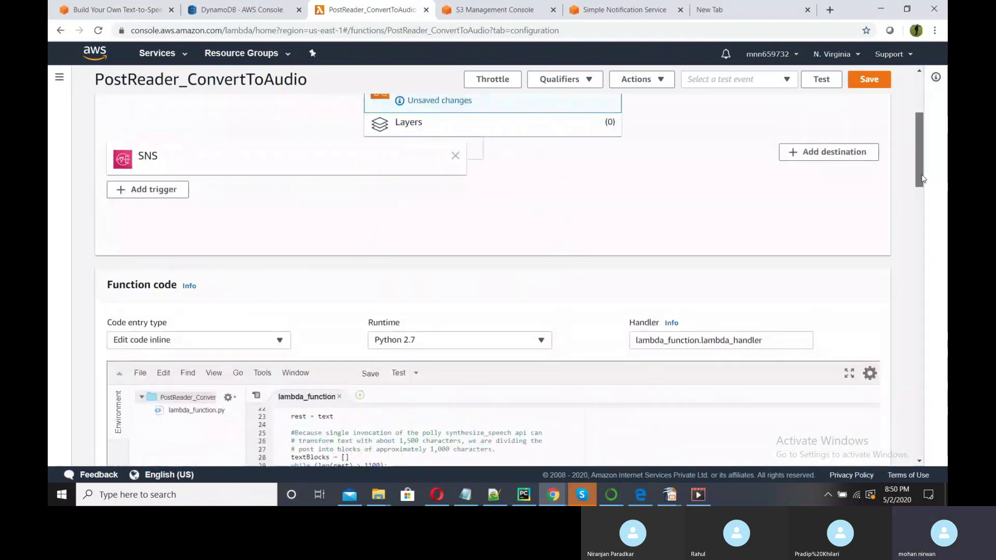
scroll(934, 190, down, 8)
scroll(504, 193, up, 4)
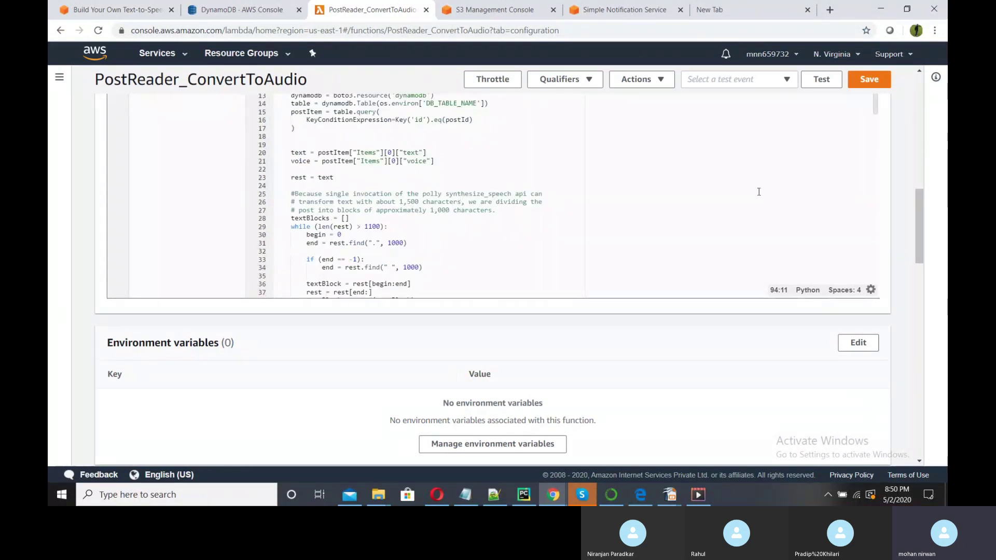
scroll(624, 201, up, 3)
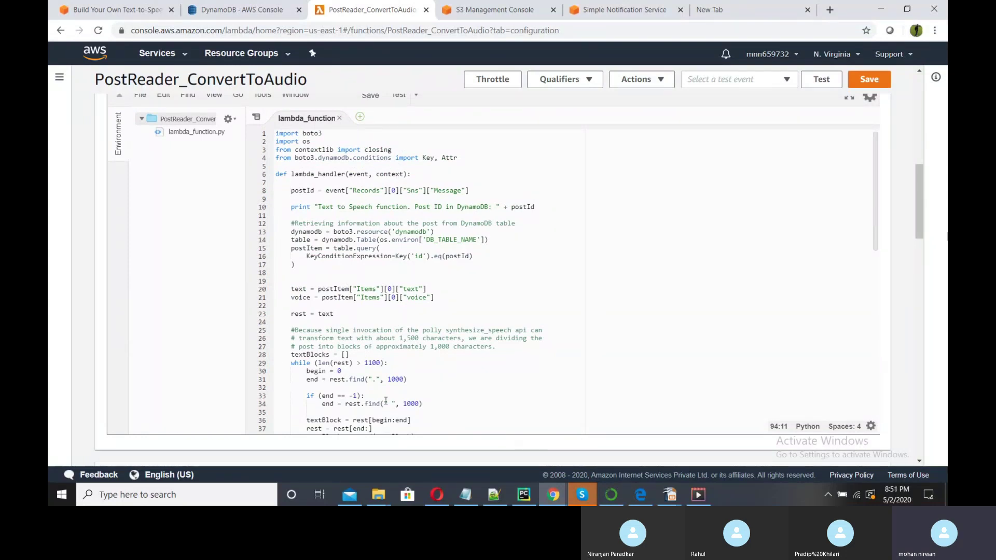
scroll(435, 382, down, 10)
scroll(435, 382, down, 3)
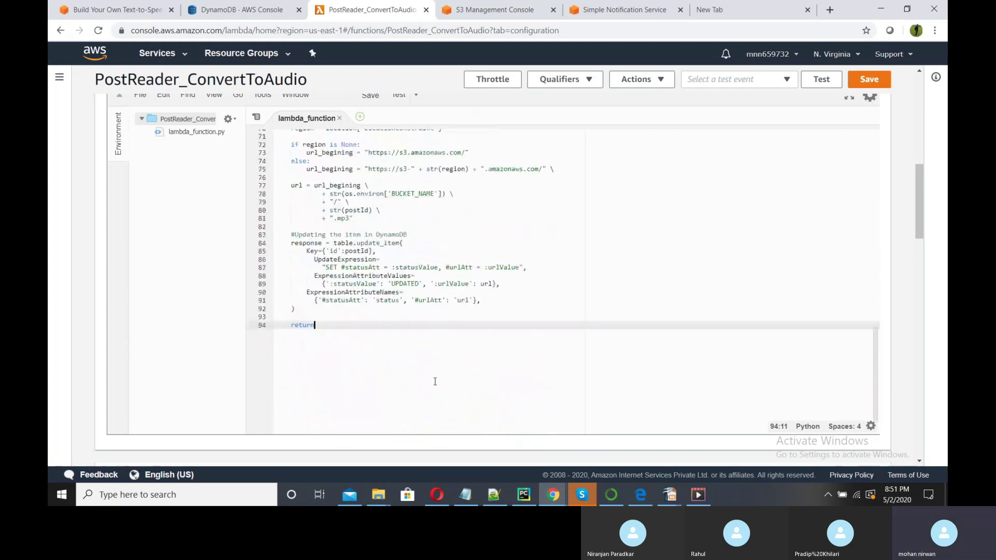
Save the PostReader_ConvertToAudio function's code and open its environment variables for editing.
scroll(460, 369, up, 2)
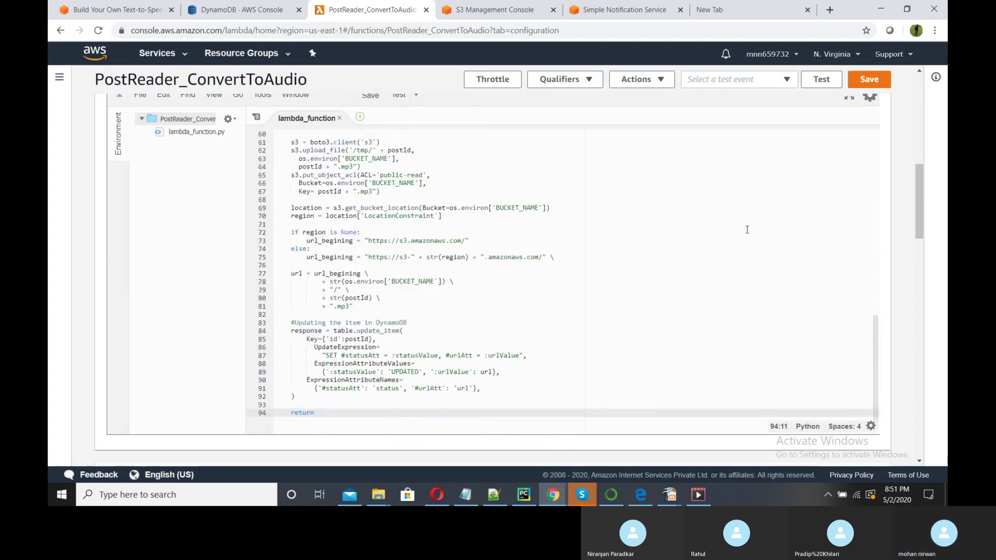
click(879, 79)
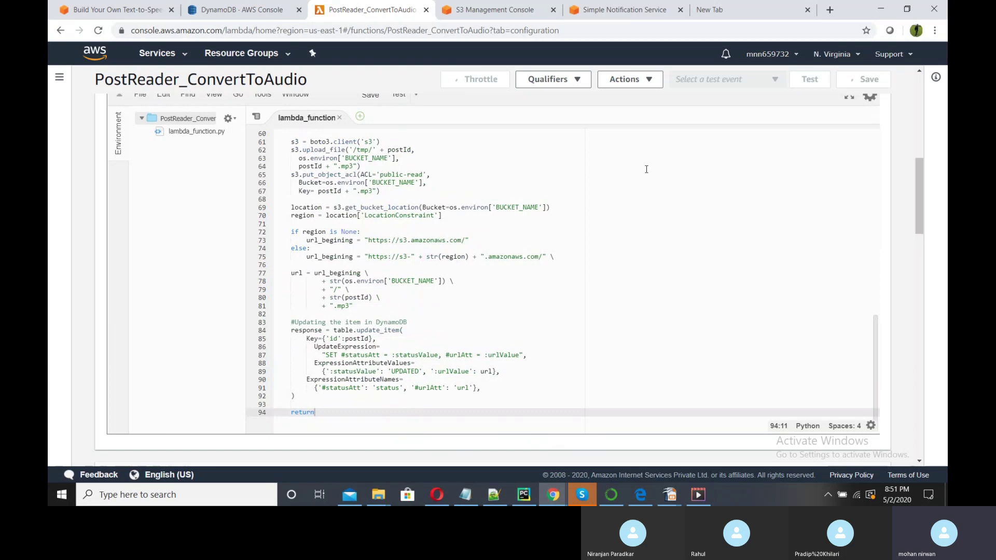
scroll(249, 311, down, 6)
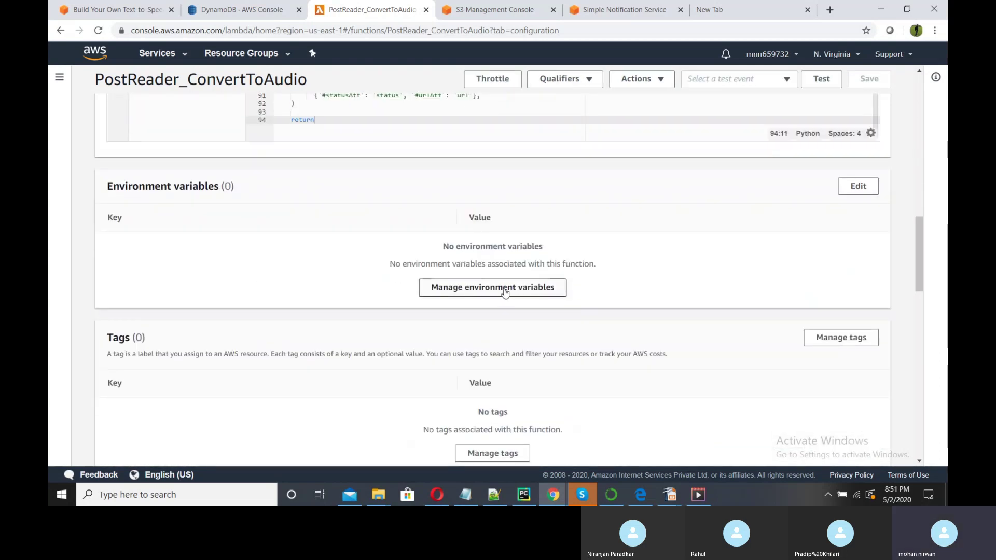
click(870, 189)
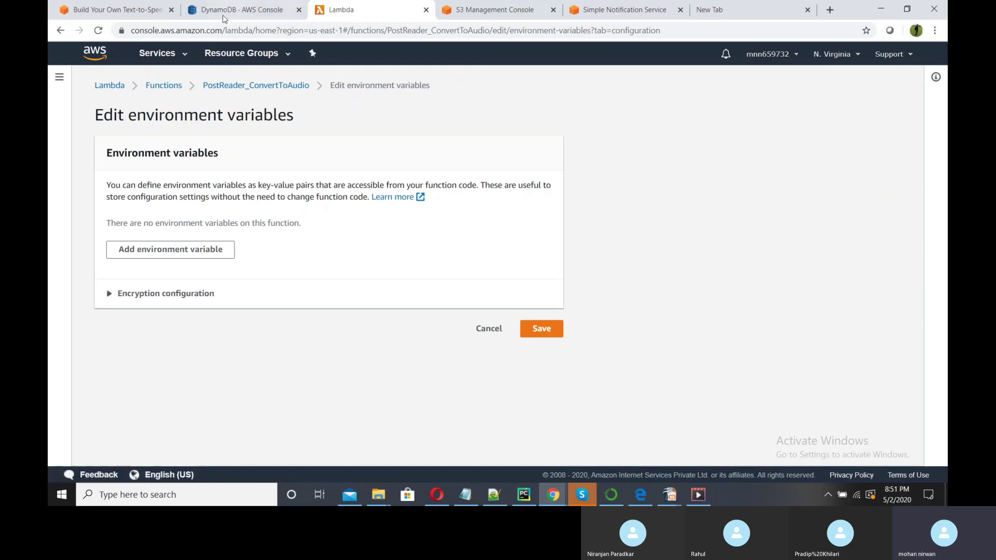
Add the environment variable DB_TABLE_NAME, its key copied from the AWS blog article, with the value posts1.
click(116, 9)
scroll(391, 313, down, 3)
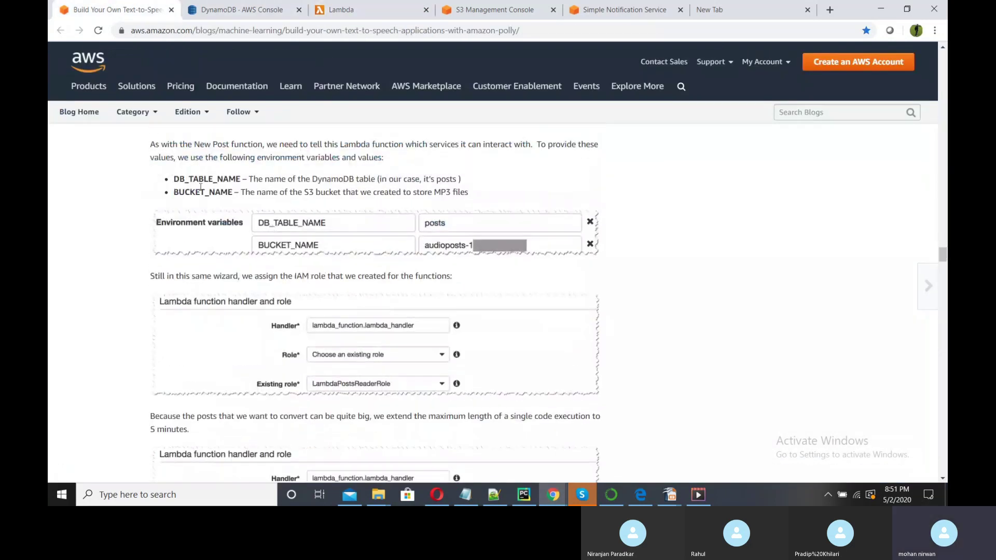
drag(194, 181, 237, 181)
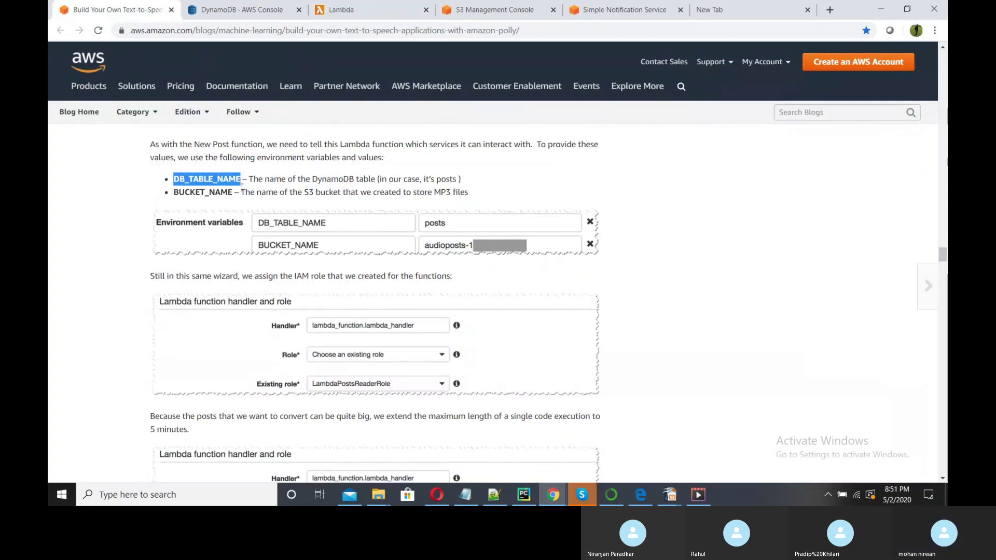
click(358, 13)
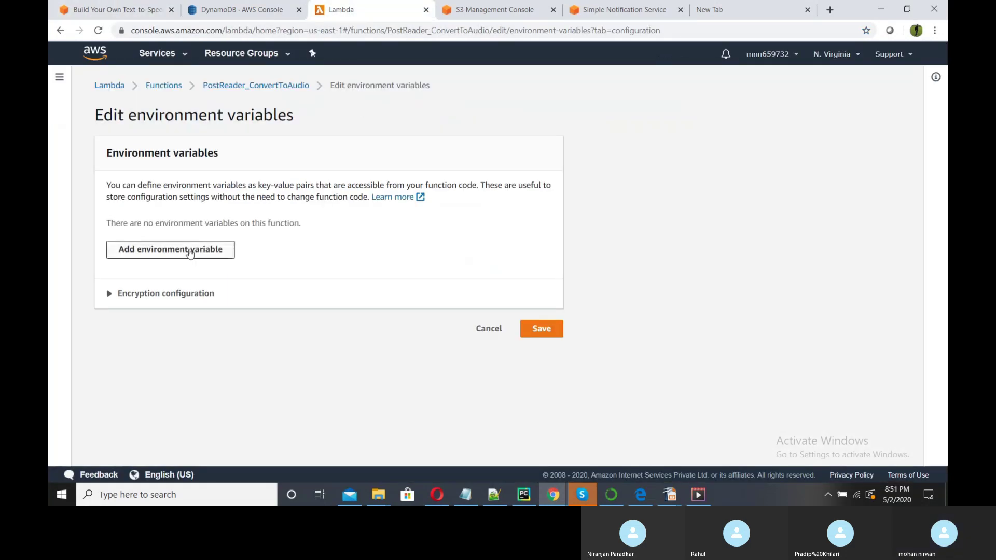
click(233, 249)
click(161, 241)
text(DB_TABLE_NAME)
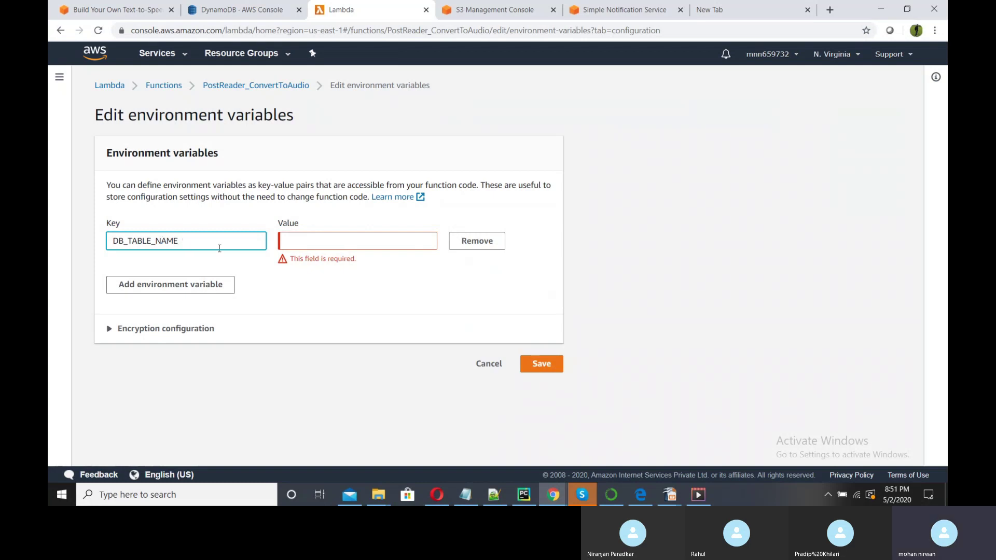
click(346, 248)
text(p)
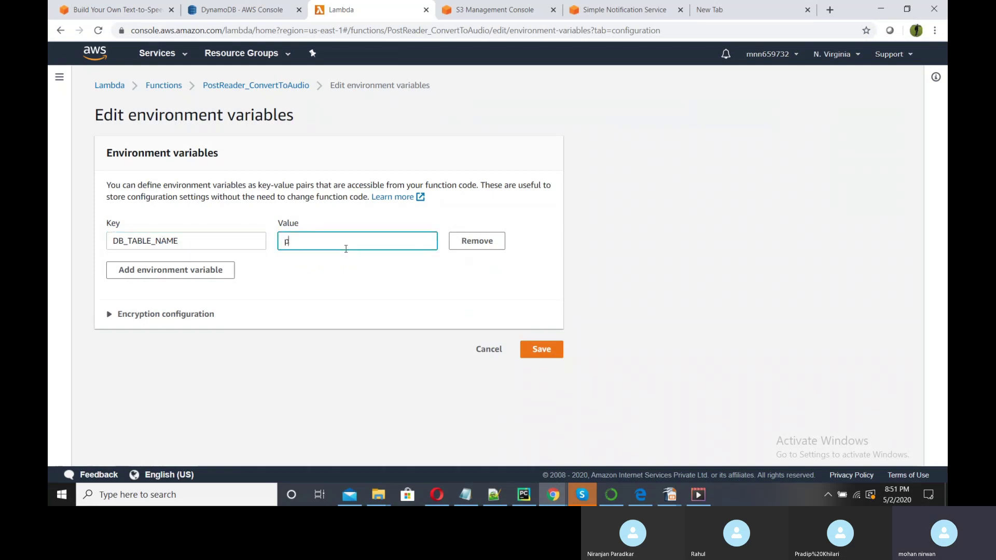
text(osts1)
click(334, 291)
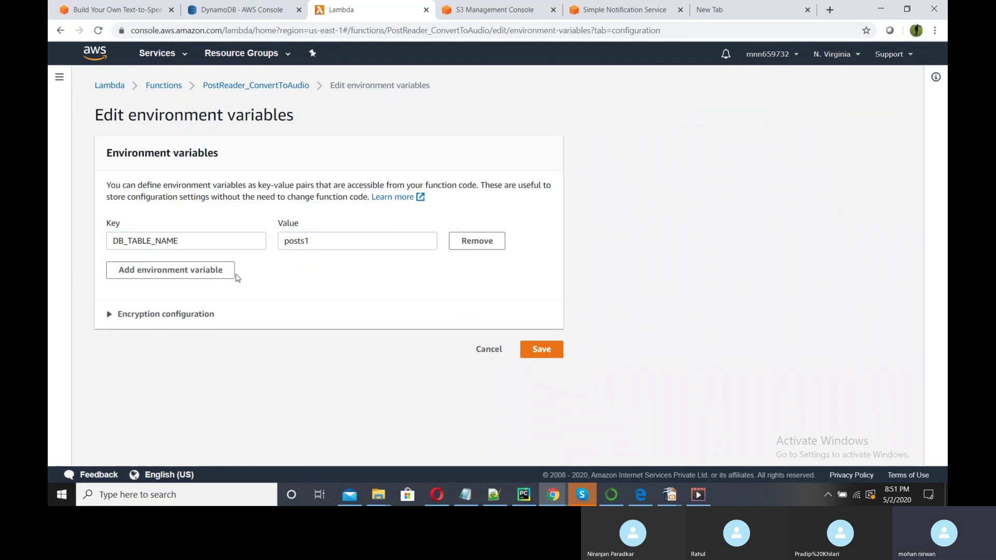
Add a second environment variable with the key BUCKET_NAME copied from the AWS blog article.
click(200, 270)
click(122, 9)
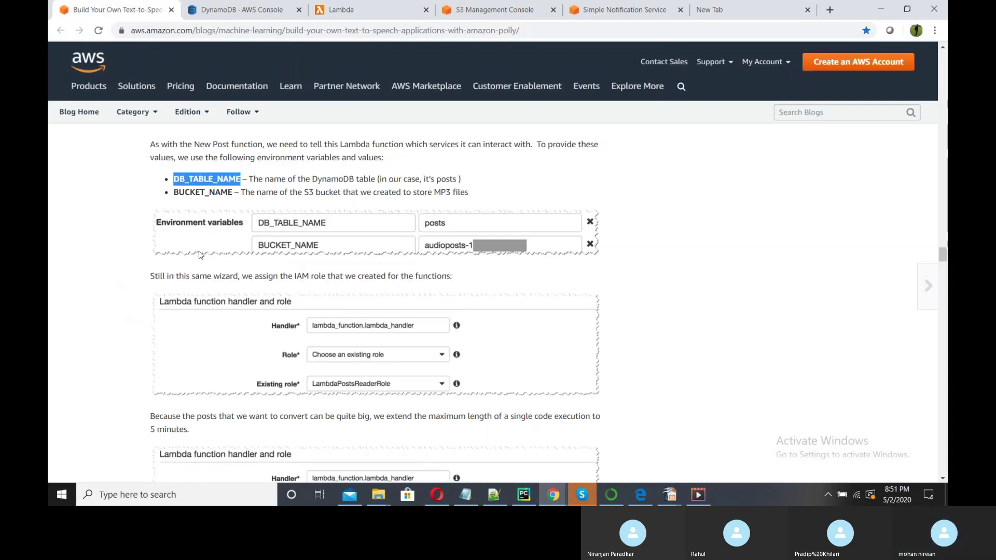
drag(176, 190, 233, 192)
key(ctrl+c)
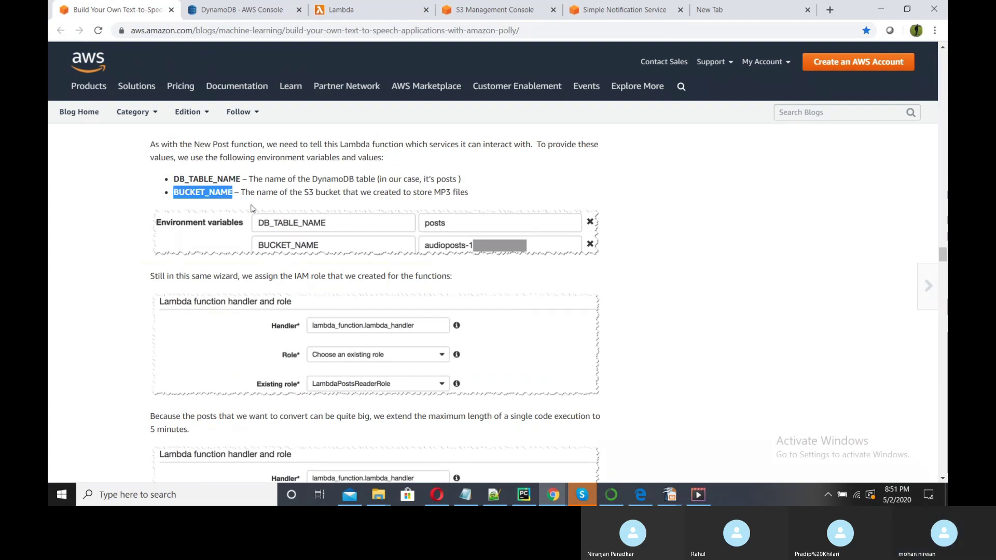
click(339, 10)
click(182, 273)
key(ctrl+v)
click(337, 275)
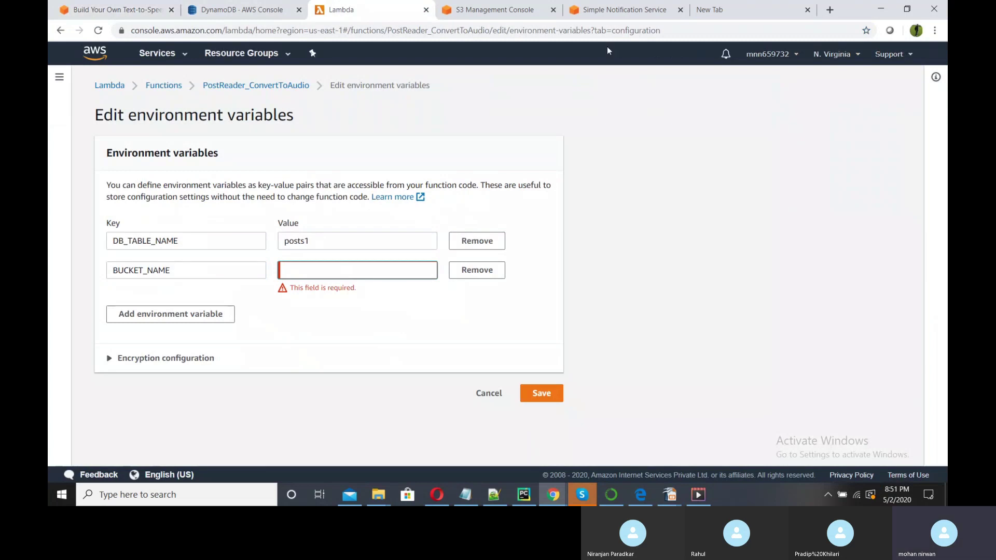
Look up the S3 bucket name, set BUCKET_NAME to audioposts0502020 and save the environment variables.
click(618, 9)
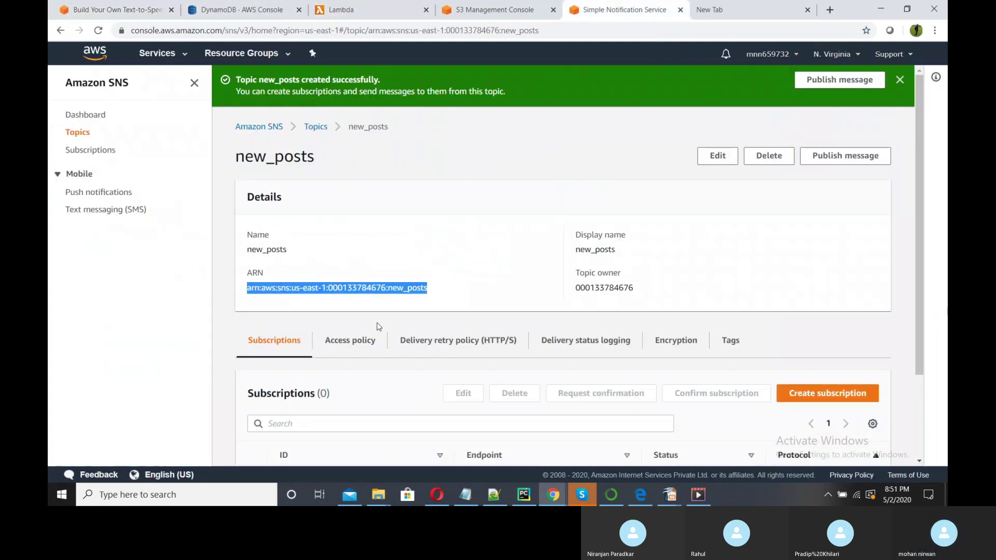
click(517, 9)
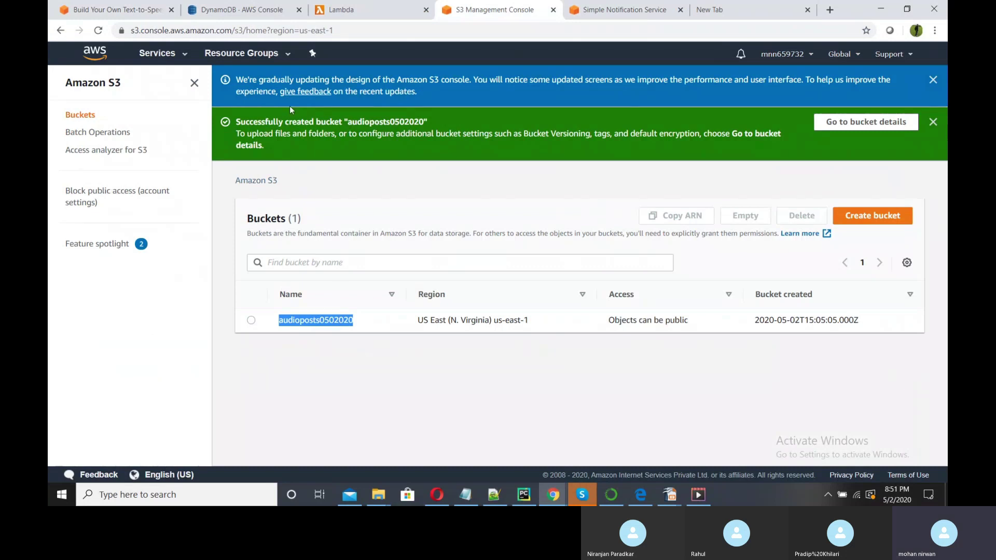
click(236, 4)
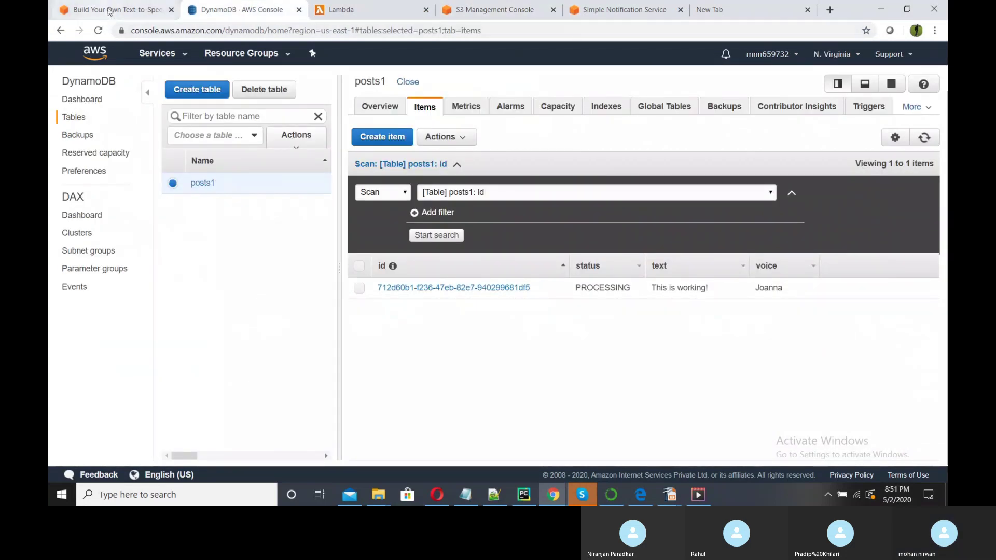
click(352, 9)
click(333, 269)
text(audioposts0502020)
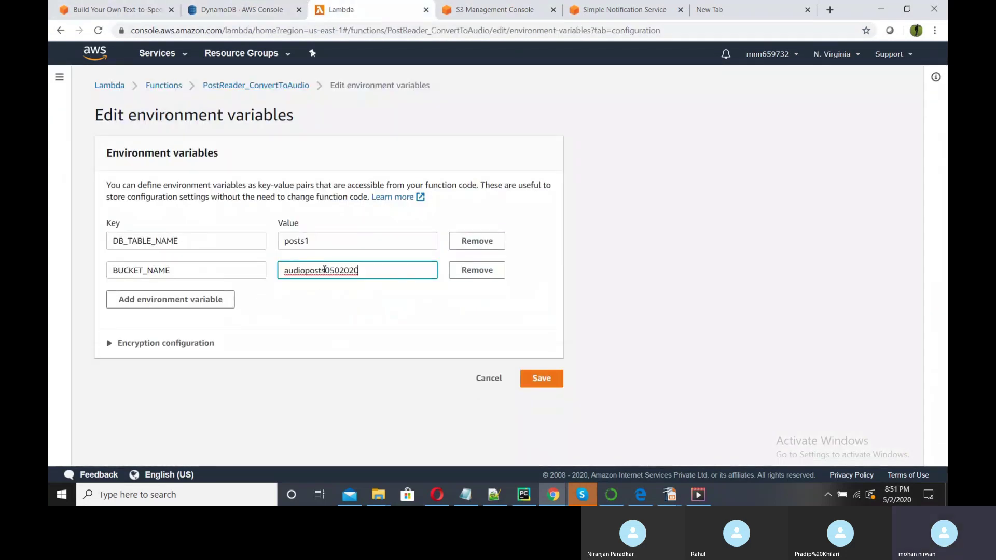
click(352, 246)
click(552, 378)
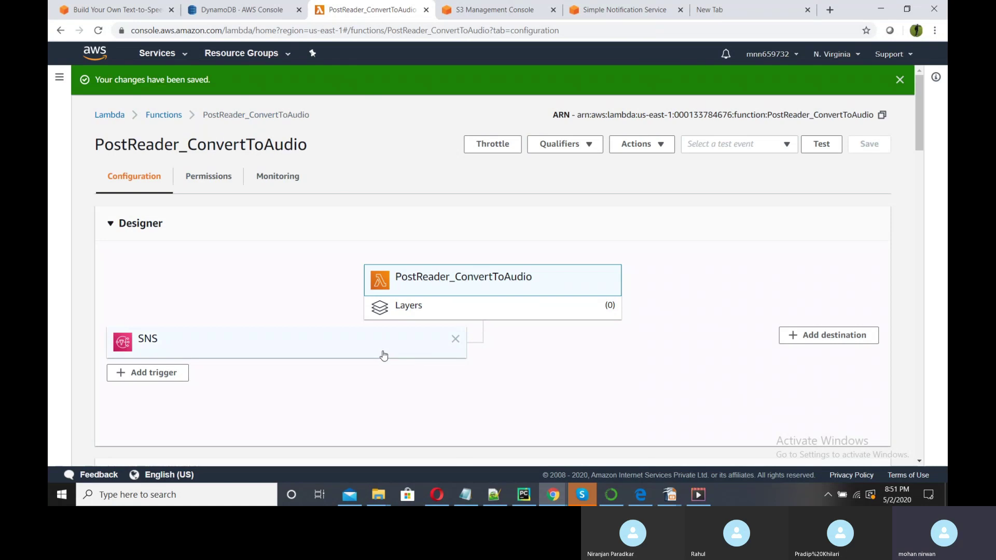
Review the article's role, memory and timeout settings, the posts1 table items and the PostReader_ConvertToAudio configuration.
click(107, 7)
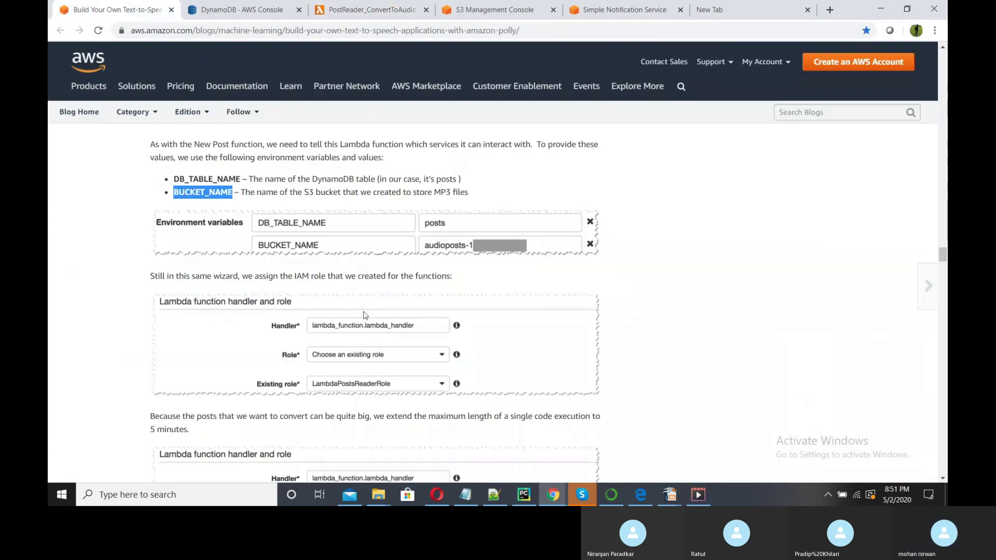
scroll(305, 247, down, 2)
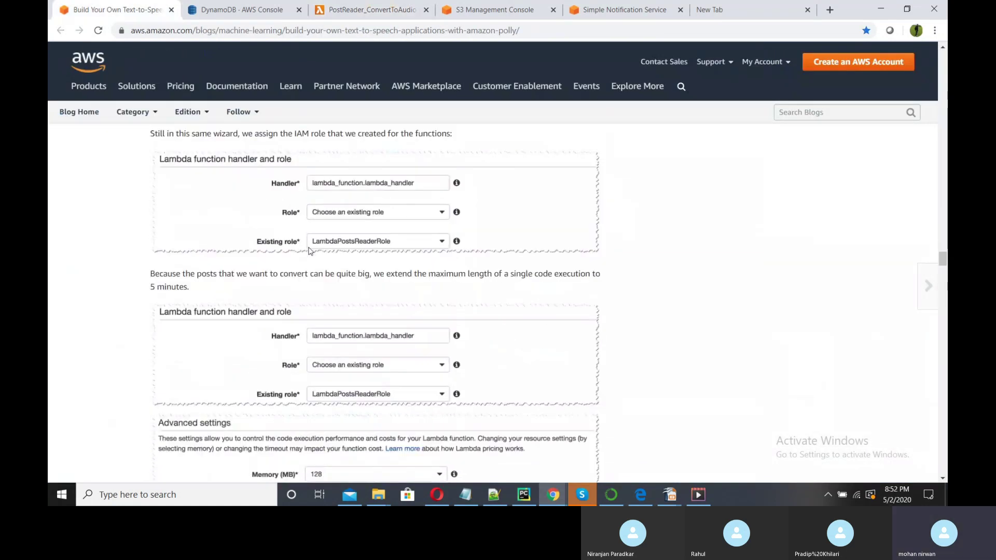
scroll(373, 272, down, 5)
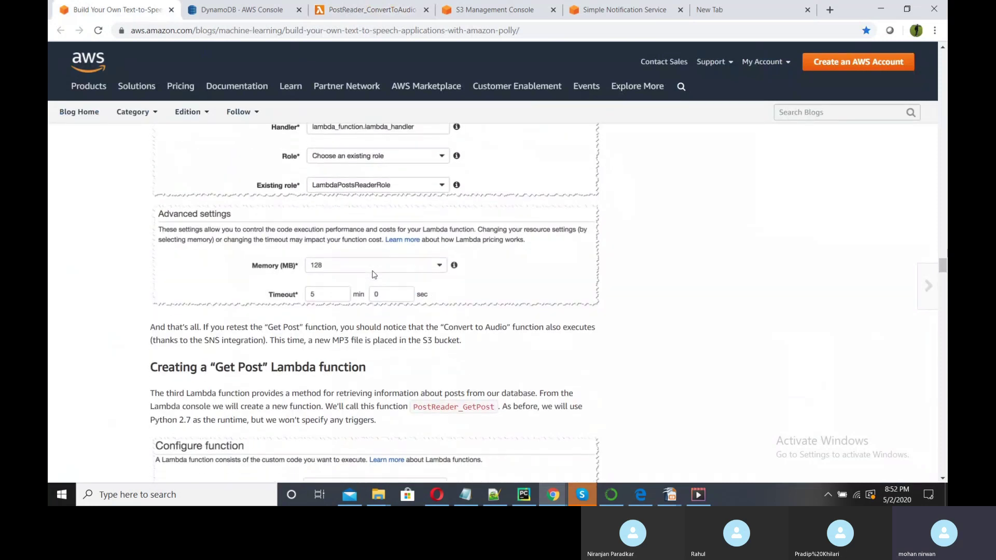
scroll(374, 274, up, 2)
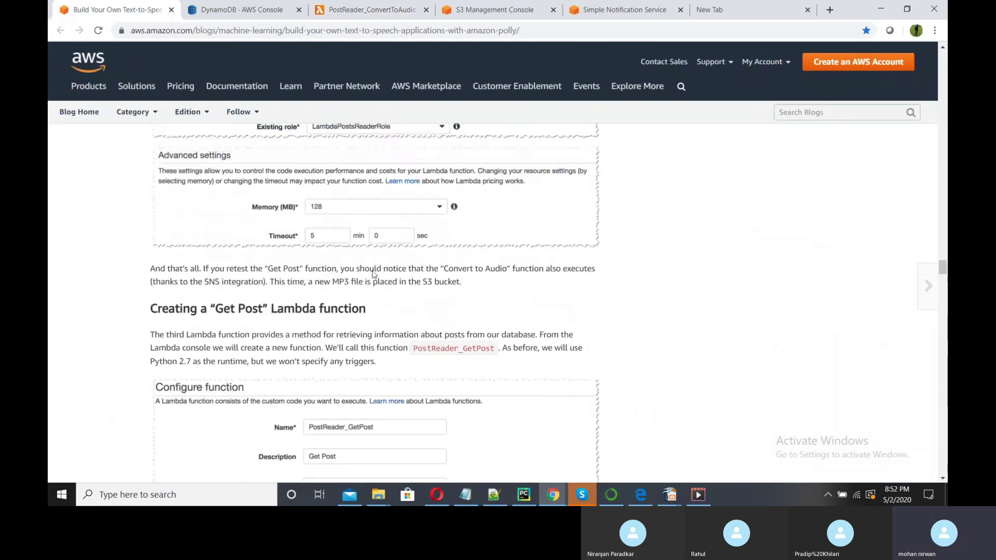
click(252, 11)
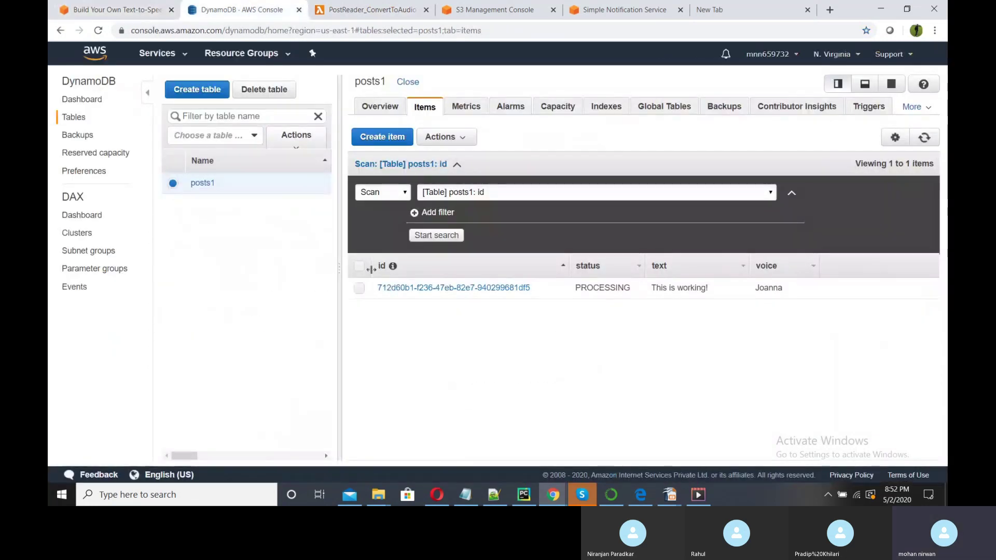
click(339, 9)
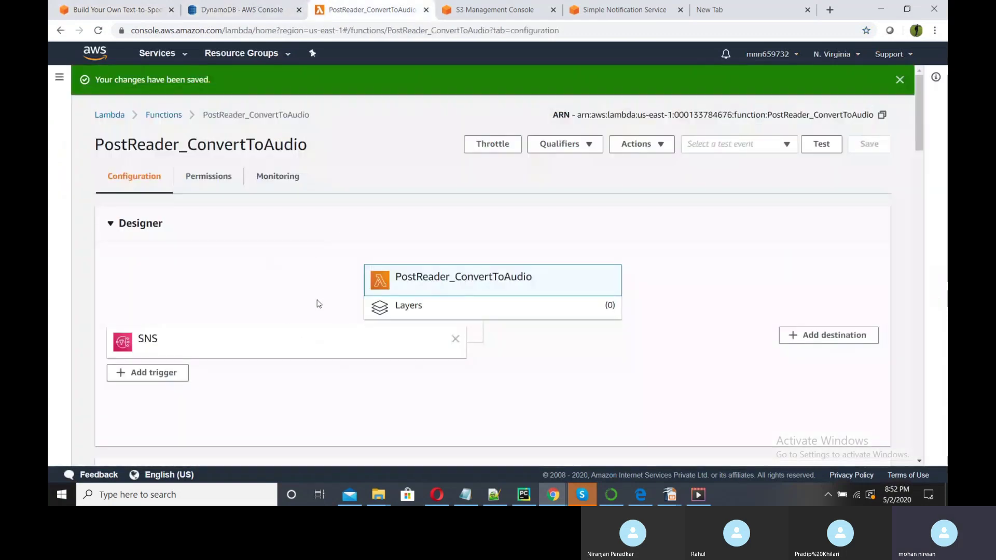
scroll(306, 309, down, 1)
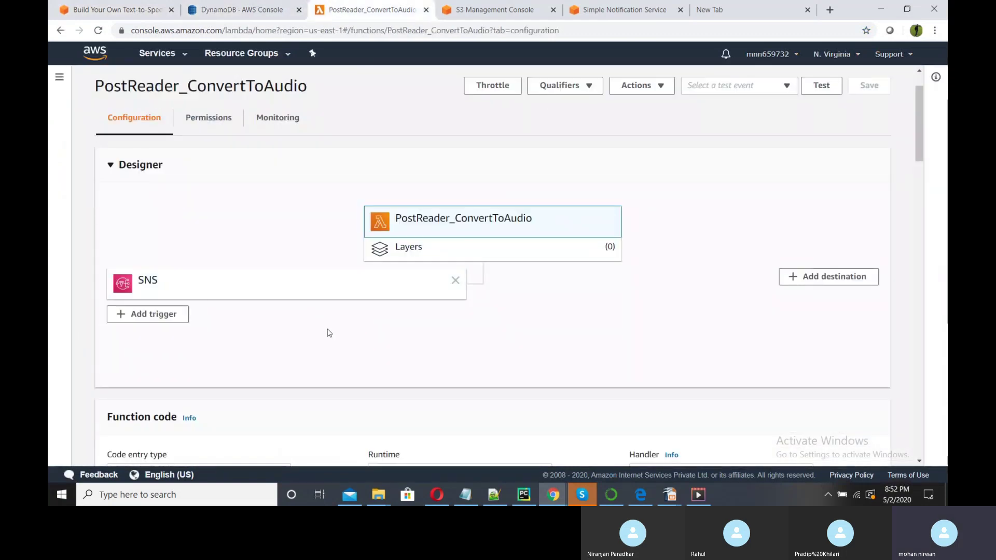
scroll(329, 333, down, 5)
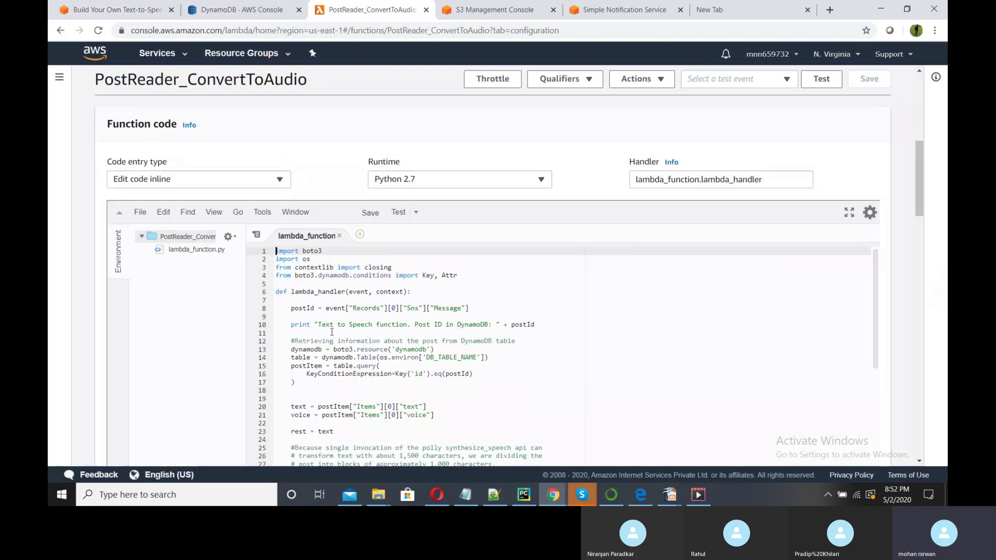
scroll(410, 330, up, 6)
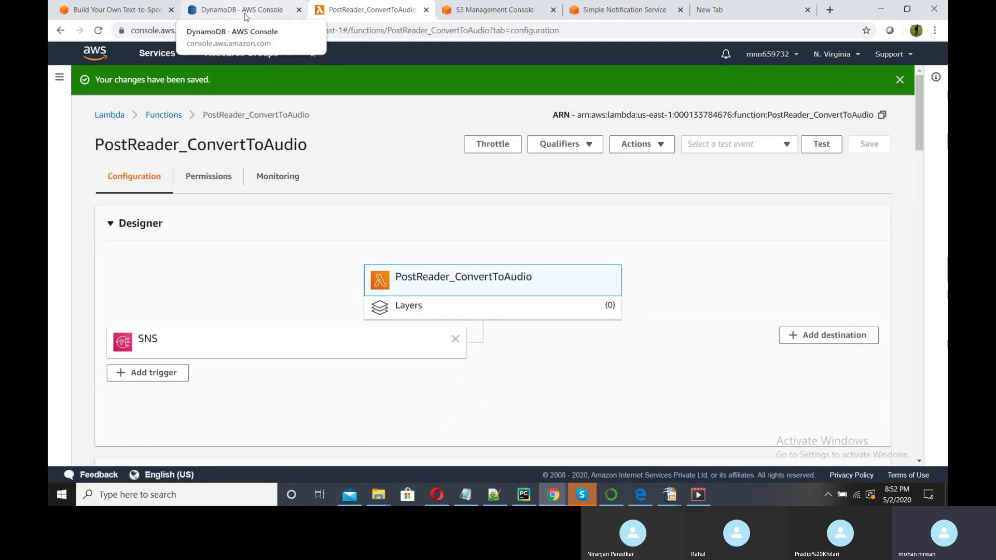
Copy the function name PostReader_GetPost from the article's "Get Post" section and check its runtime settings.
click(112, 9)
scroll(285, 230, down, 2)
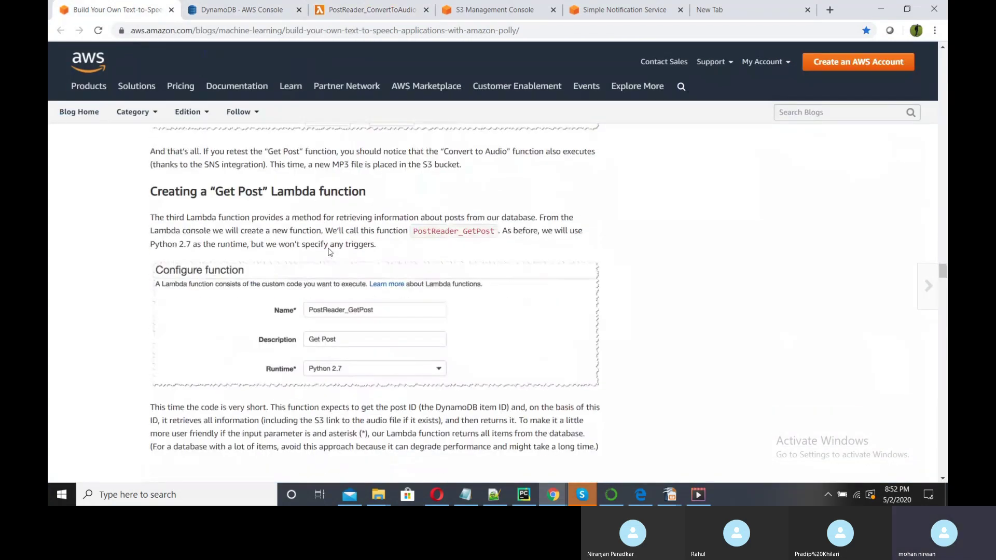
scroll(286, 231, down, 1)
scroll(286, 231, up, 1)
drag(415, 232, 494, 232)
key(ctrl+c)
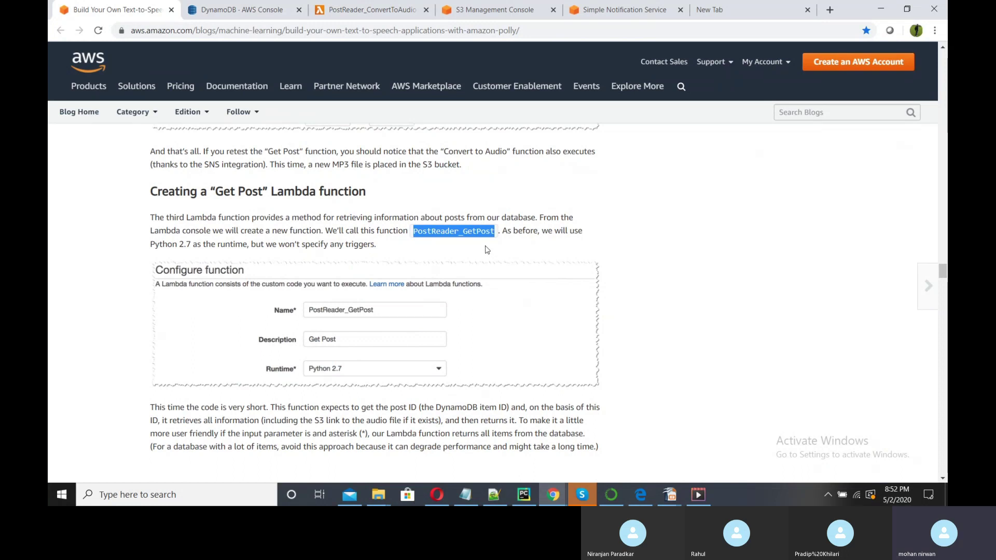
scroll(487, 249, down, 2)
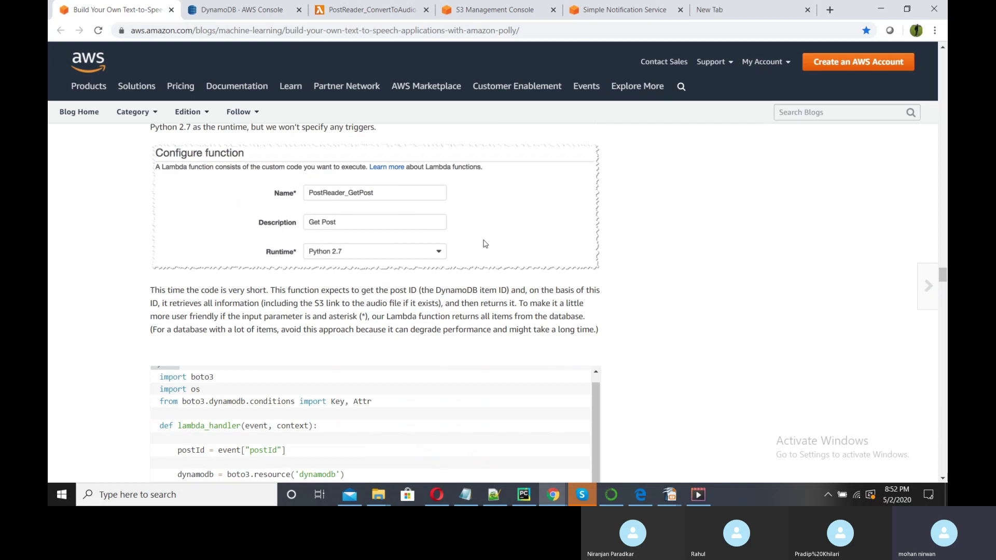
Start a new Lambda function authored from scratch, named PostReader_GetPost, with the Python 2.7 runtime.
click(376, 10)
click(116, 116)
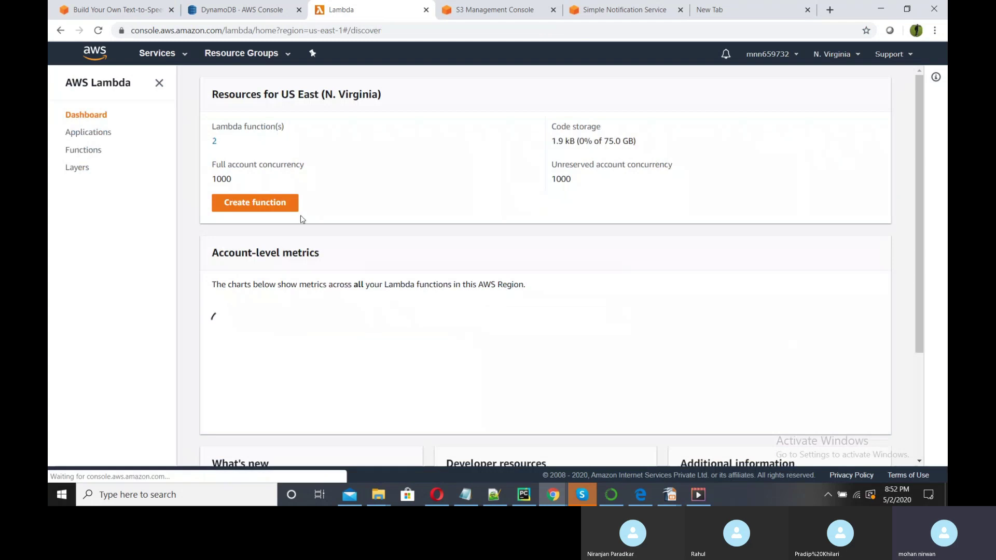
click(274, 210)
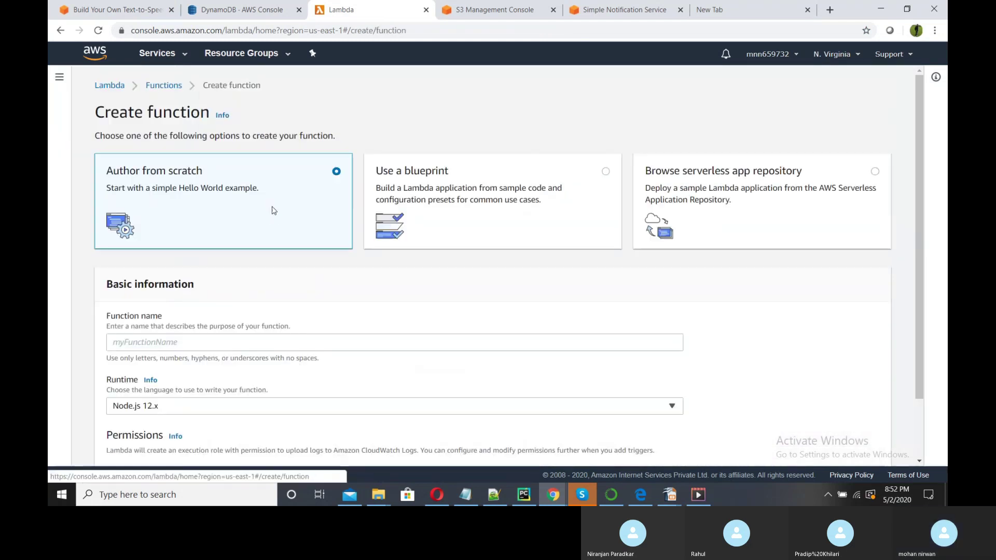
scroll(278, 229, down, 2)
click(179, 268)
key(ctrl+v)
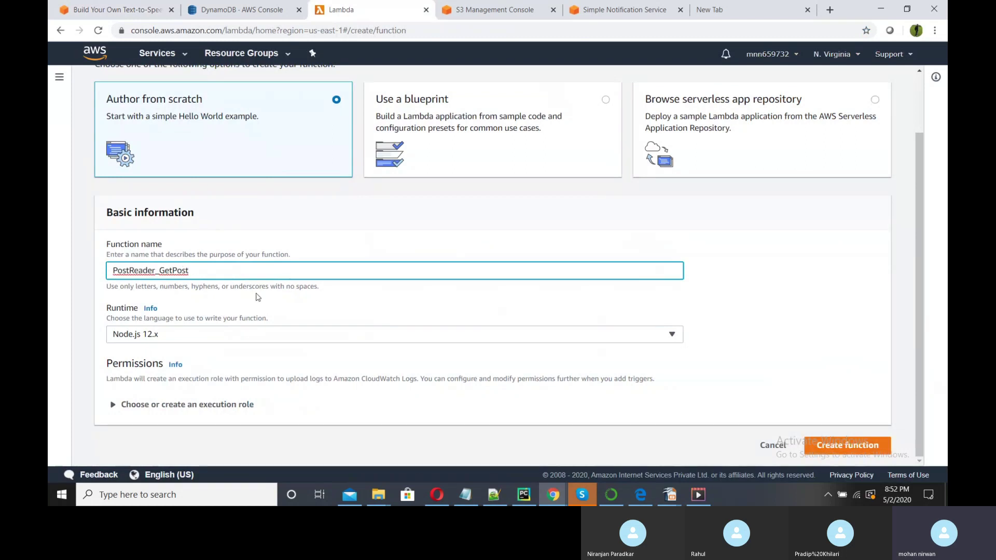
click(222, 335)
click(201, 307)
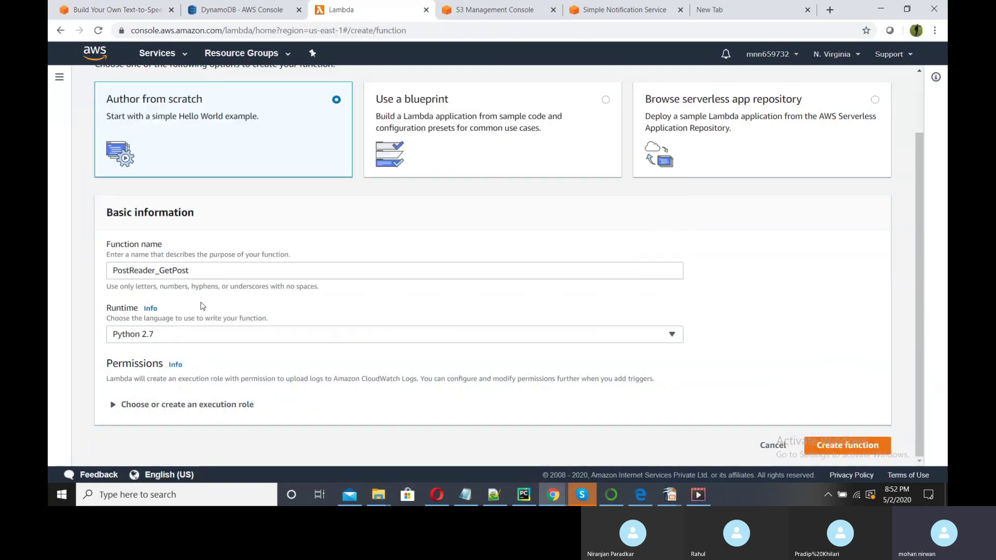
Assign the existing role MohanRoleForLambda as the execution role and create the PostReader_GetPost function.
click(113, 405)
scroll(112, 333, down, 3)
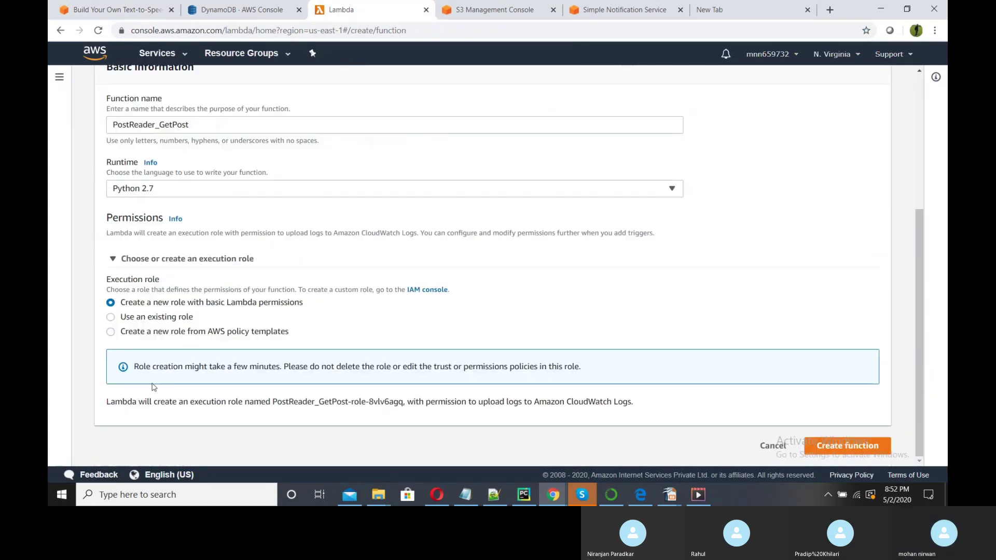
click(110, 317)
click(182, 399)
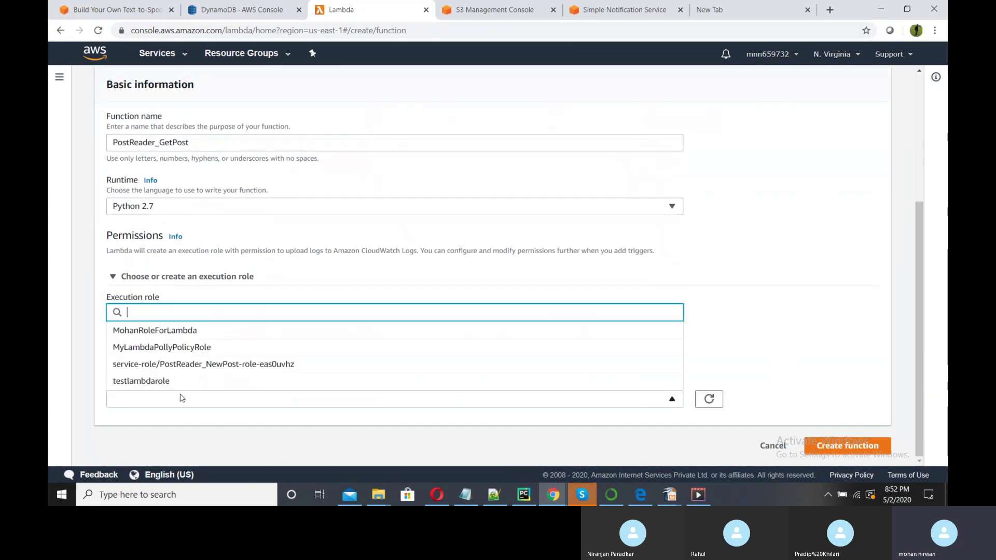
click(156, 331)
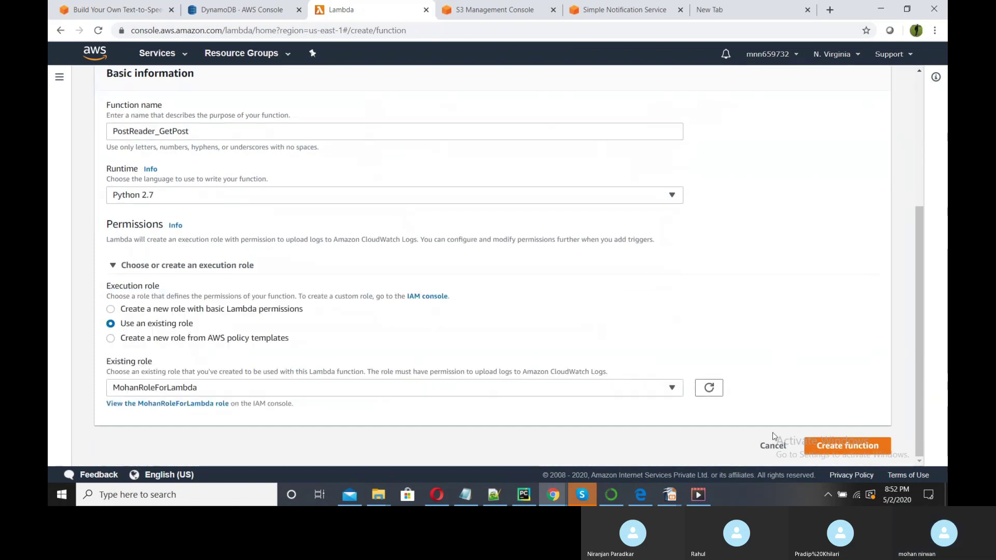
click(853, 447)
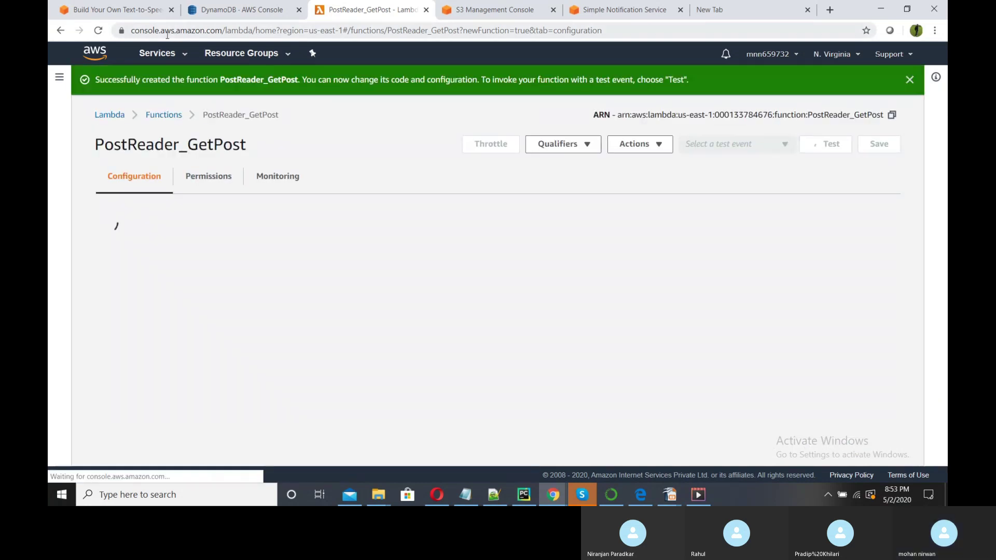
Copy the complete Python code of the Get Post function from the article.
click(114, 8)
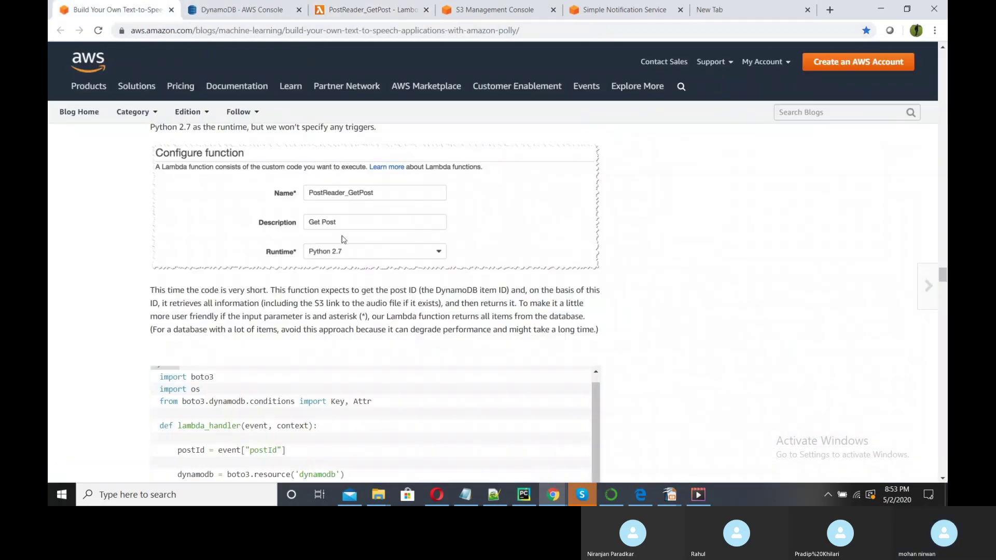
scroll(360, 278, down, 3)
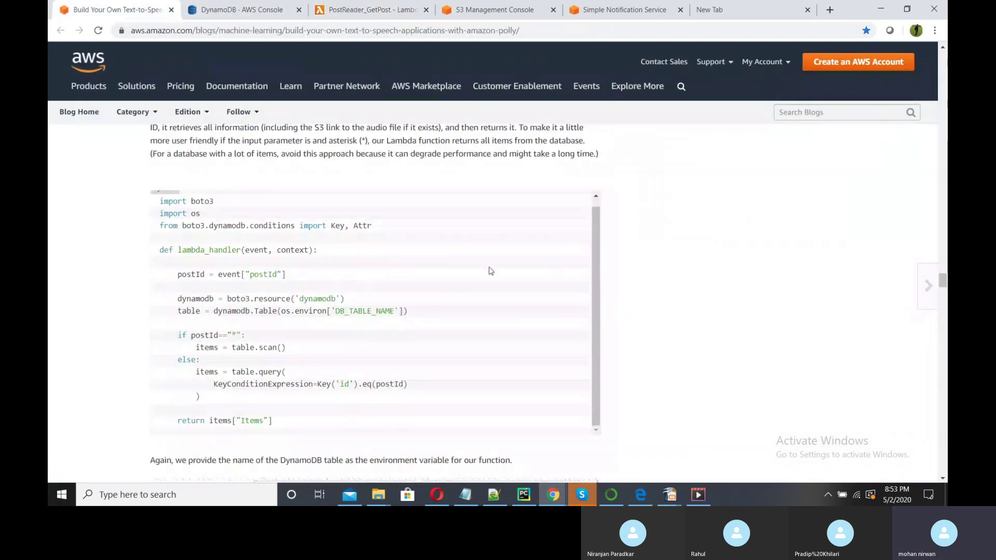
drag(162, 202, 327, 250)
key(ctrl+c)
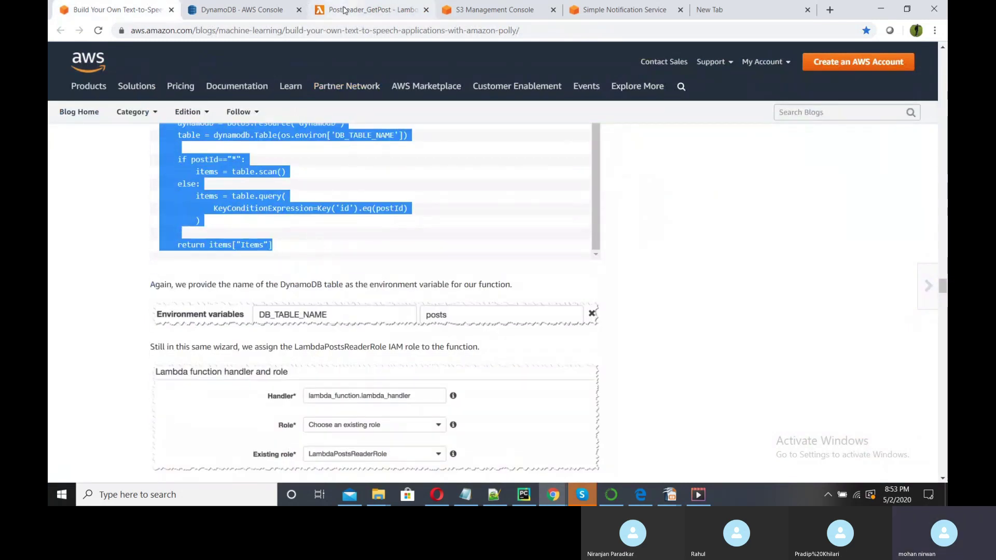
Replace the default code in PostReader_GetPost's lambda_function.py with the copied Get Post code and save the function.
click(371, 10)
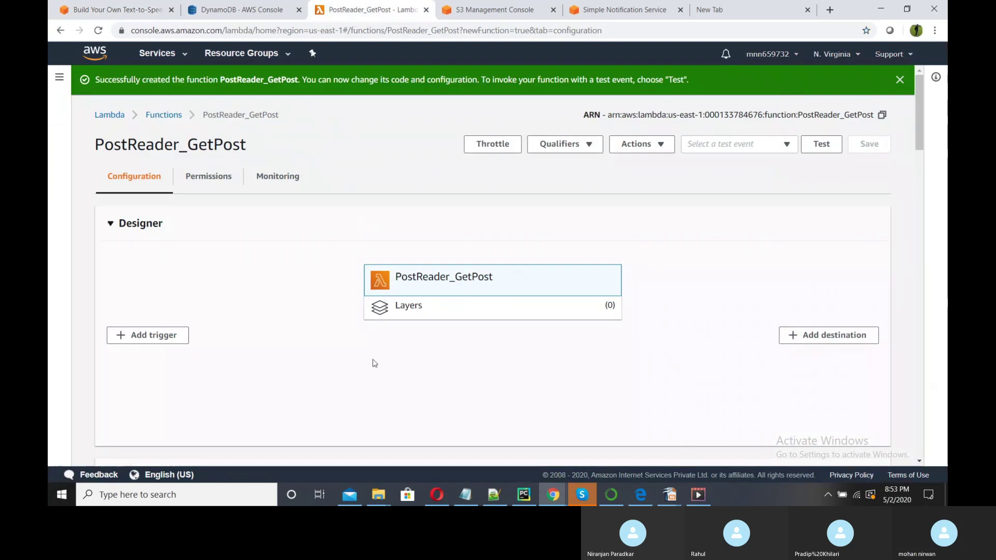
scroll(374, 361, down, 5)
scroll(441, 369, down, 4)
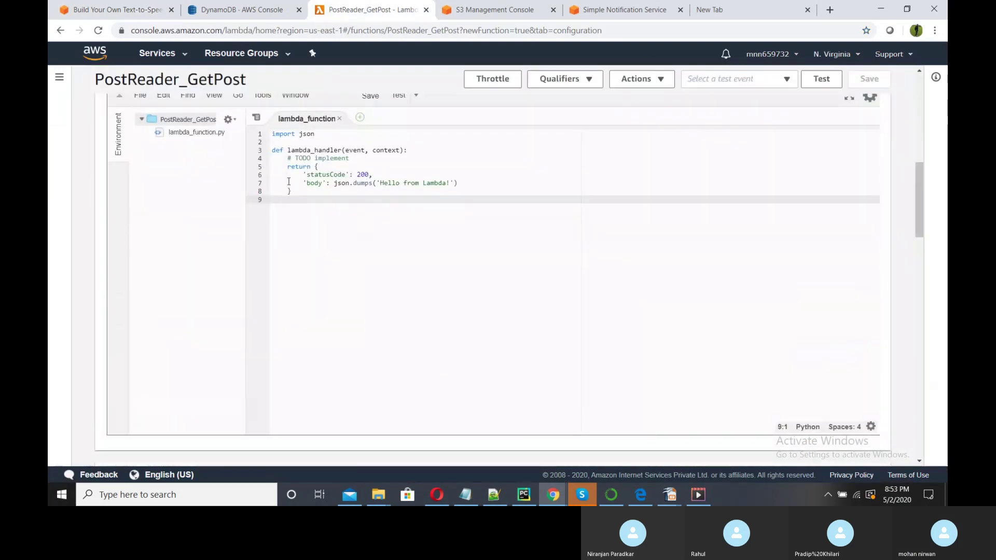
key(ctrl+a)
key(ctrl+v)
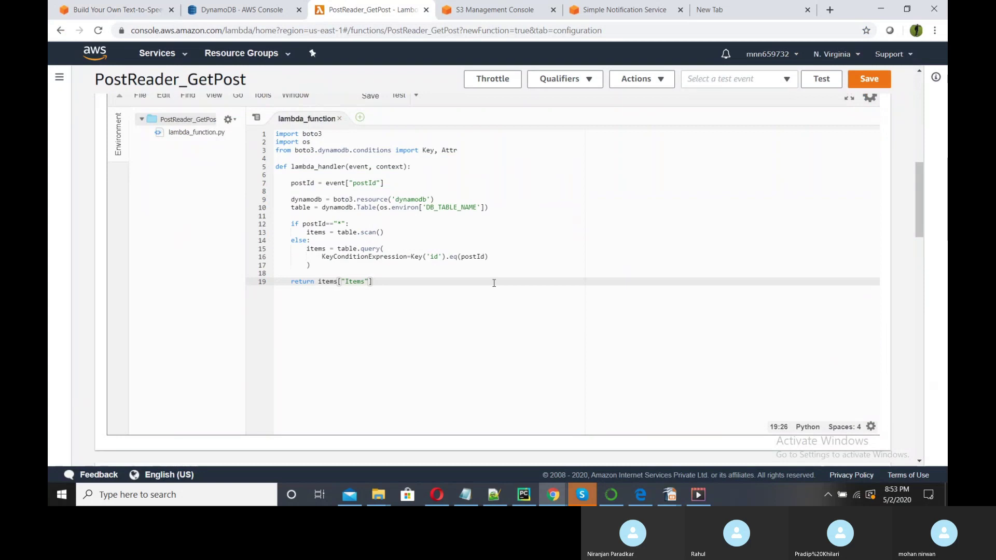
scroll(495, 283, up, 2)
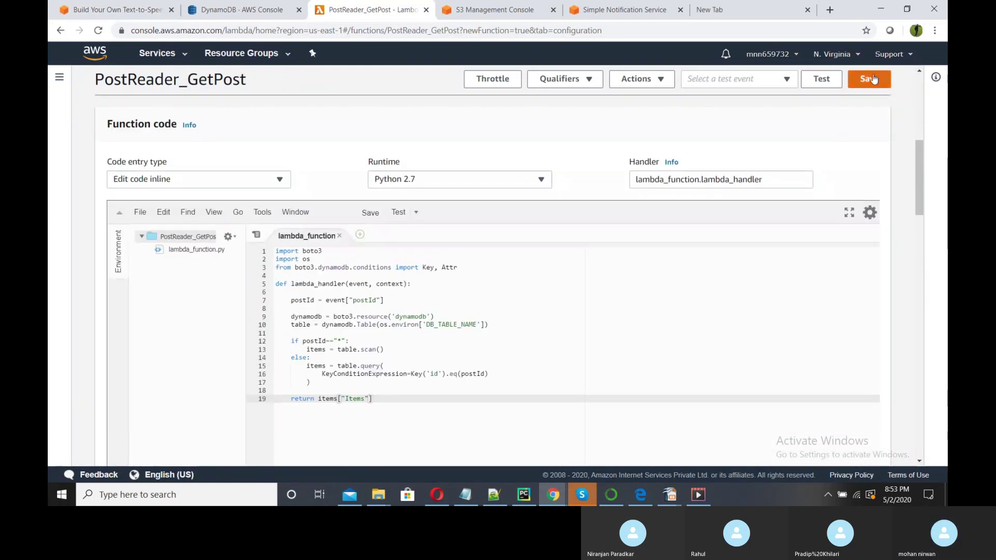
click(851, 81)
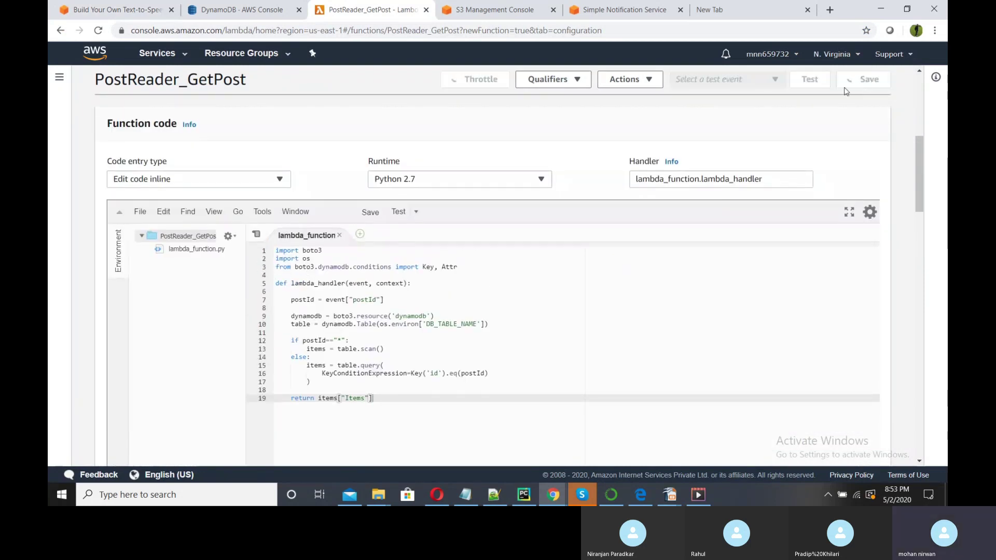
Check the article's environment variable settings and add the key DB_TABLE_NAME to the environment variables of PostReader_GetPost.
click(231, 7)
click(162, 6)
scroll(381, 304, down, 3)
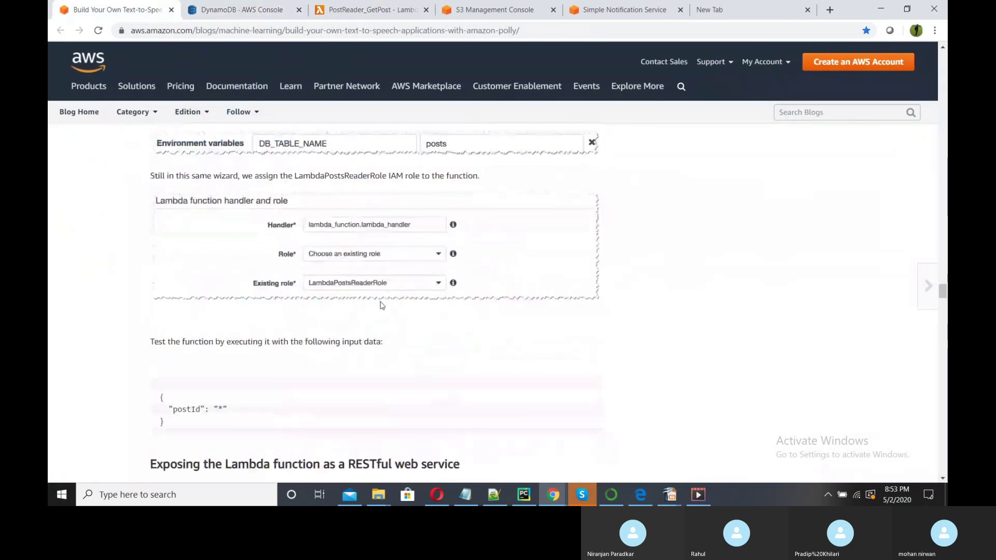
scroll(382, 304, down, 3)
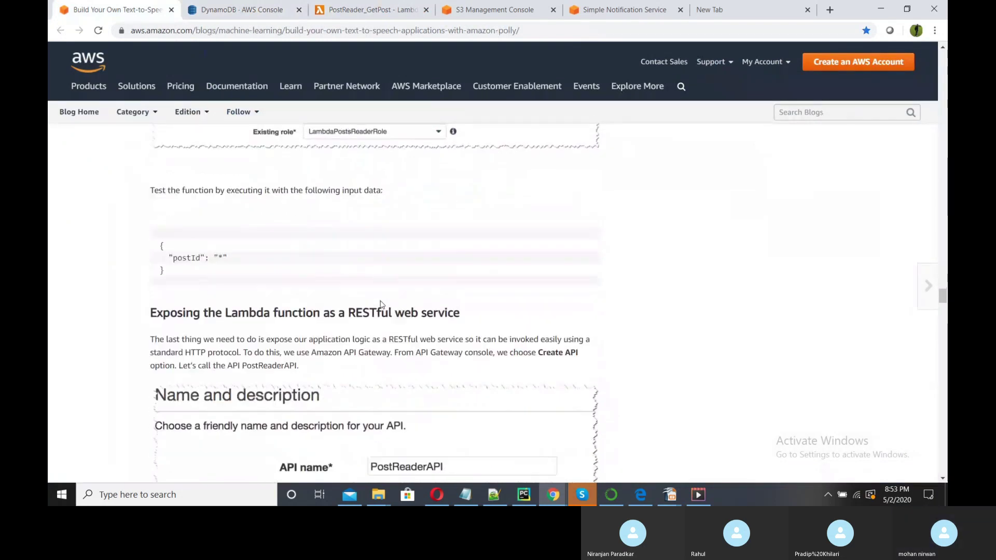
scroll(381, 304, up, 6)
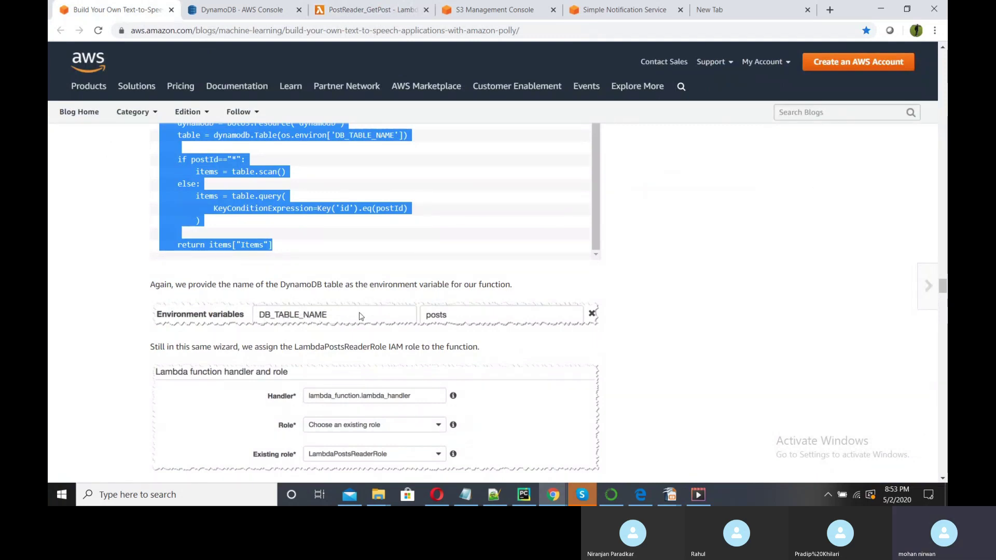
click(371, 9)
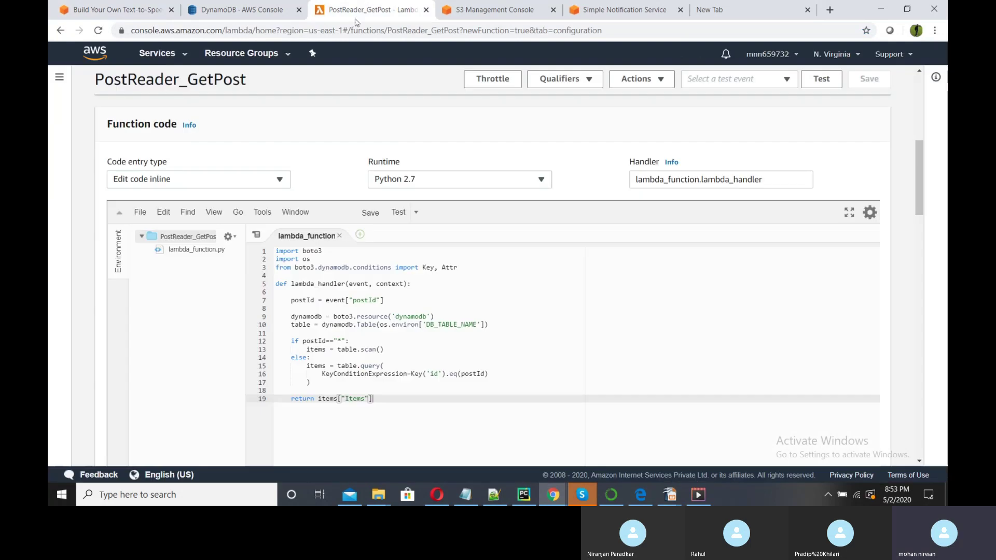
scroll(383, 358, down, 8)
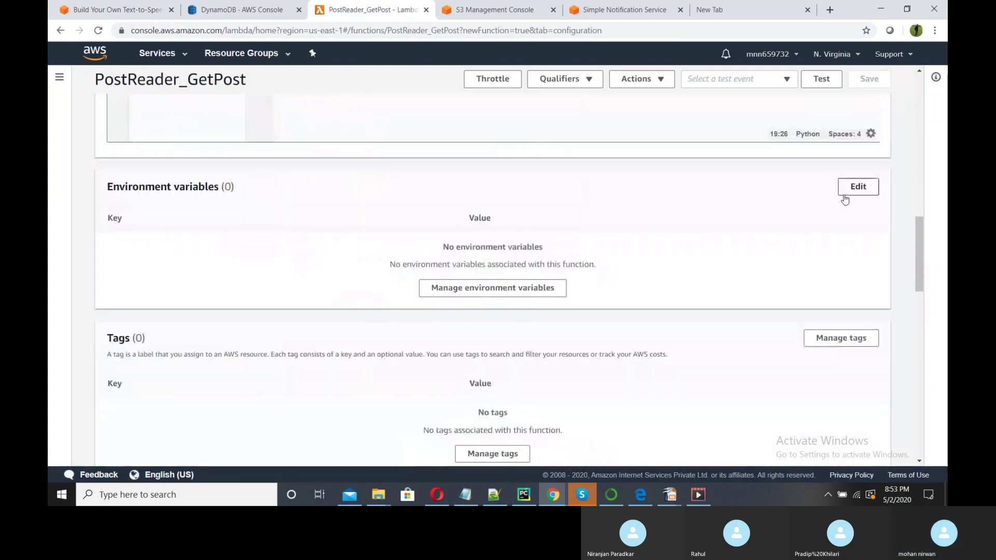
click(856, 187)
click(196, 252)
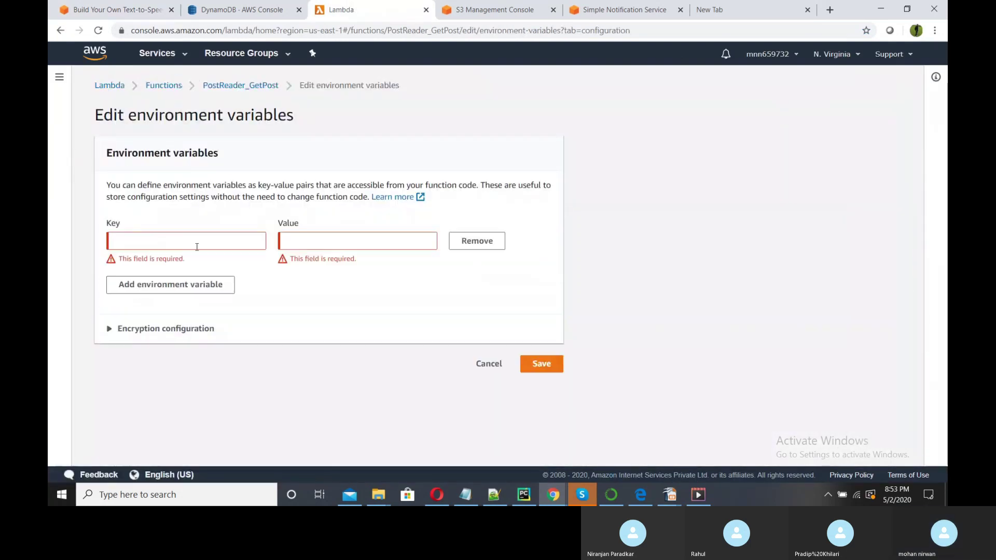
click(189, 241)
text(DB_TABL)
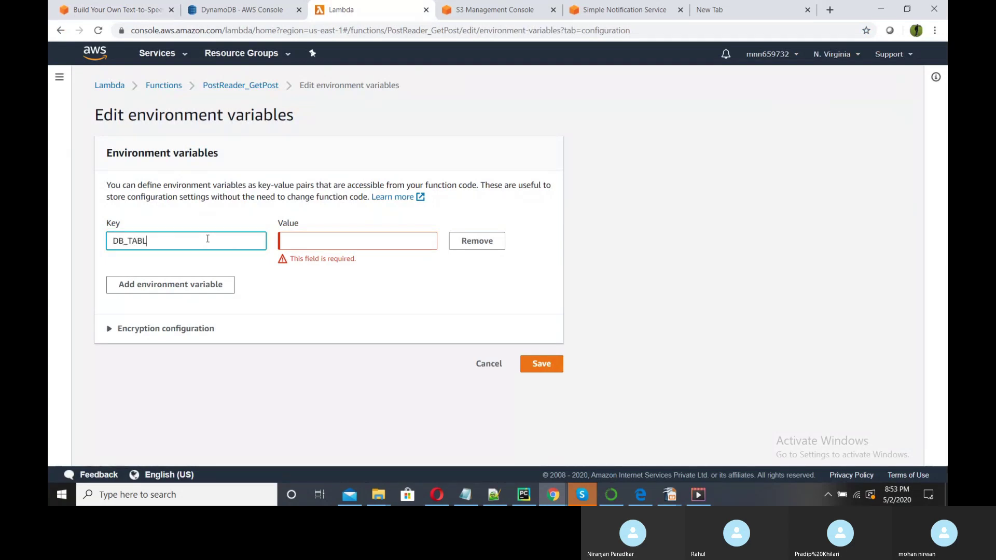
text(E_NAME)
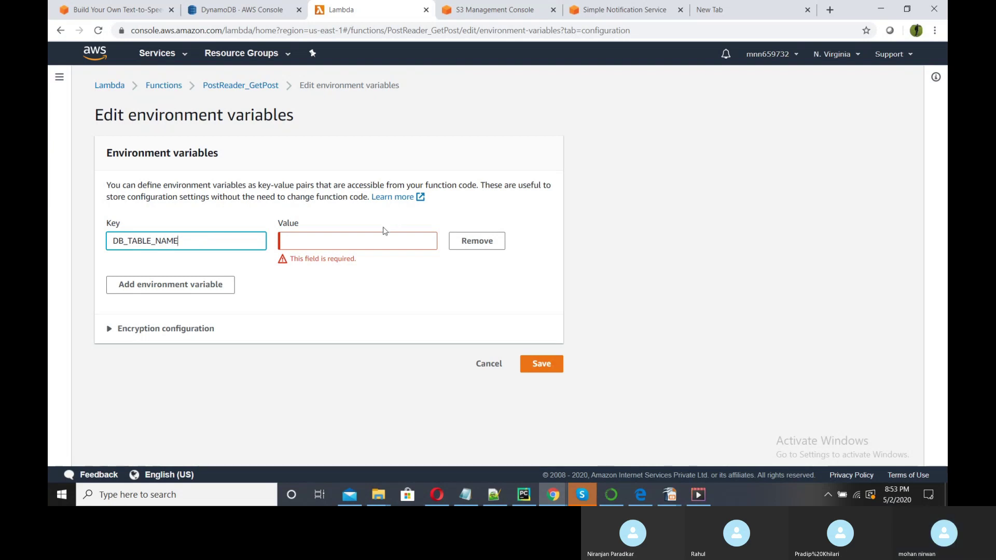
Set the DB_TABLE_NAME value to posts1 and save the environment variables.
click(360, 240)
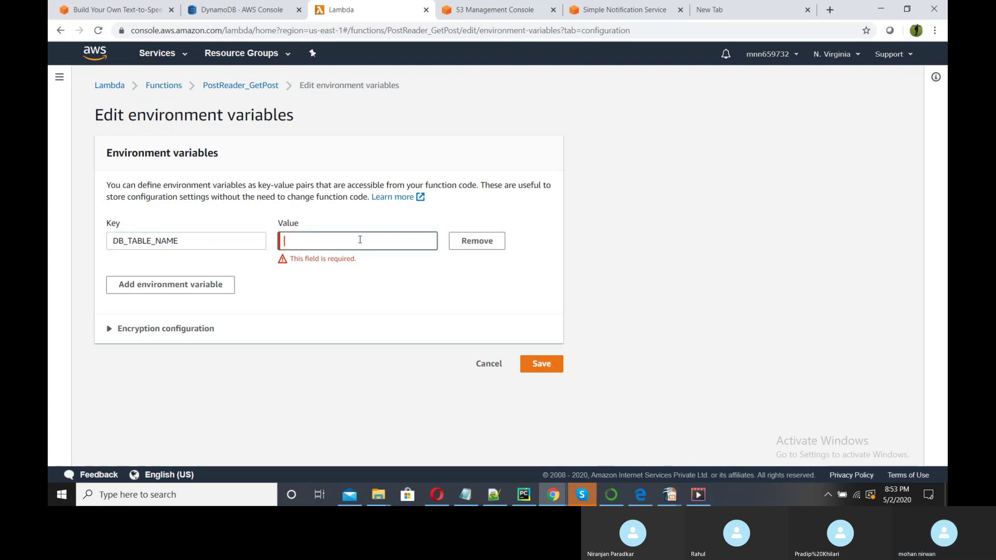
text(psts)
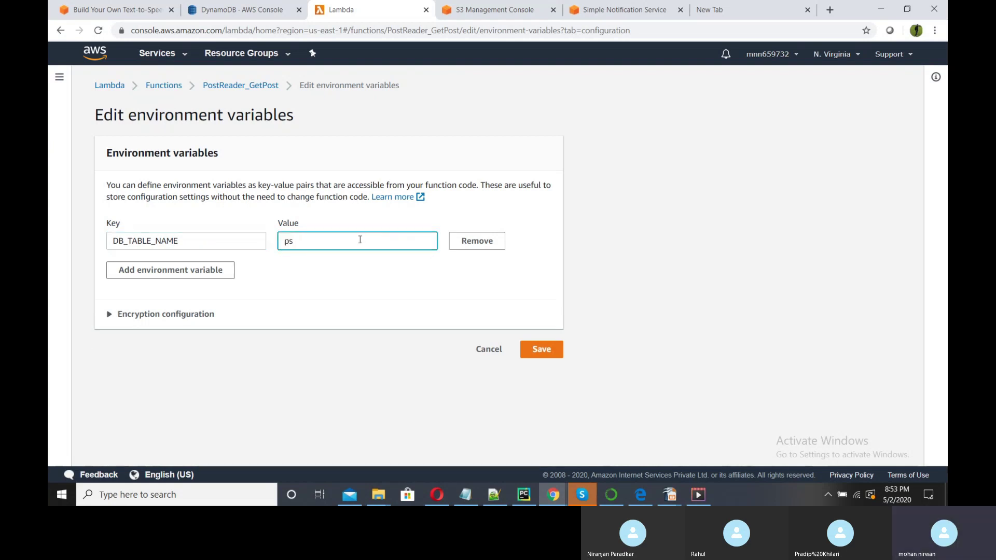
text(posts1)
click(542, 350)
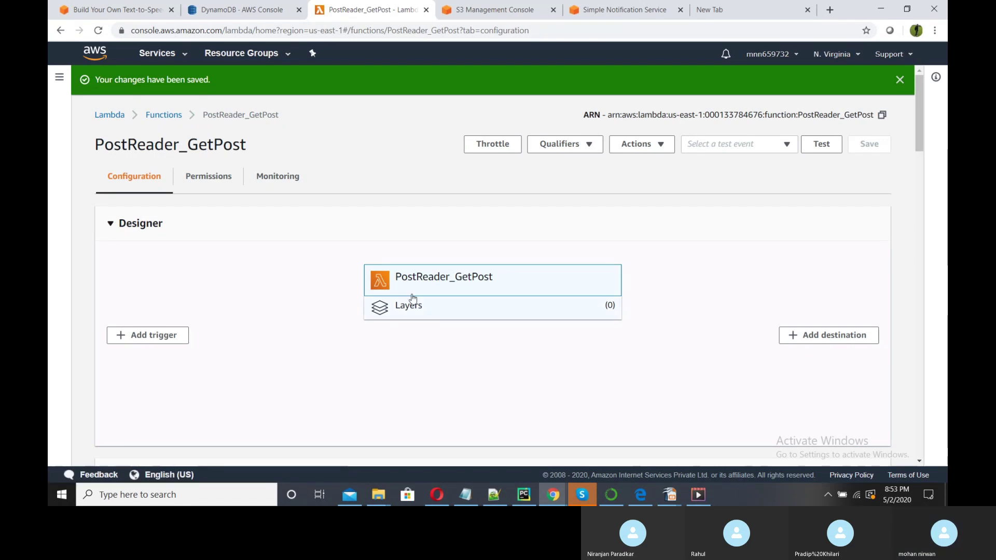
Review the article's Get Post settings and copy its test input JSON with "postId": "*".
click(136, 14)
scroll(374, 311, up, 3)
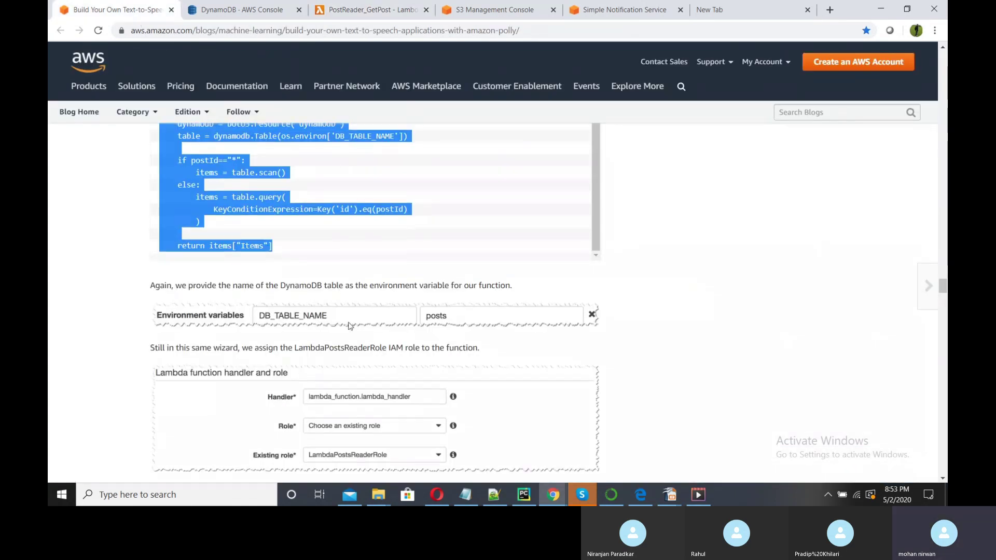
scroll(633, 237, up, 4)
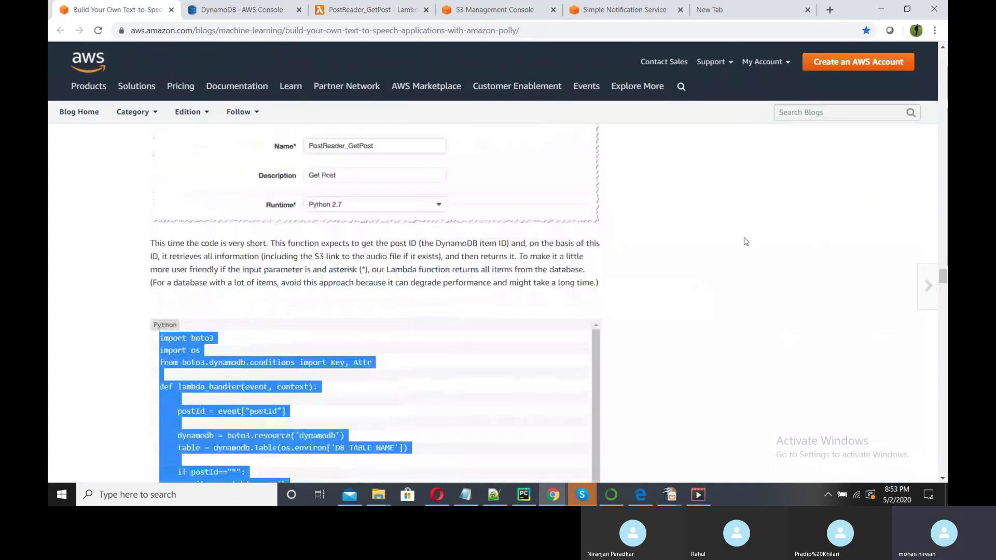
scroll(685, 260, down, 7)
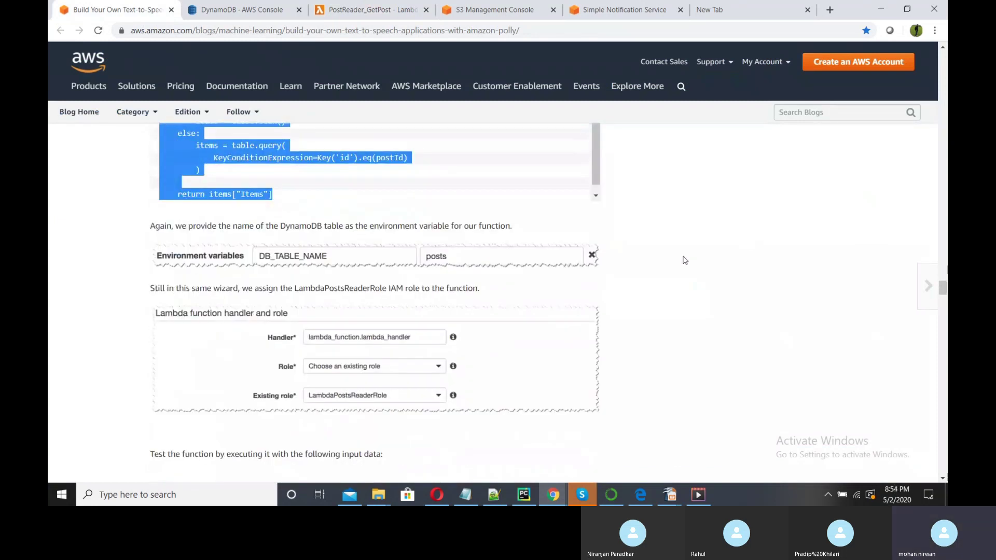
scroll(361, 279, down, 2)
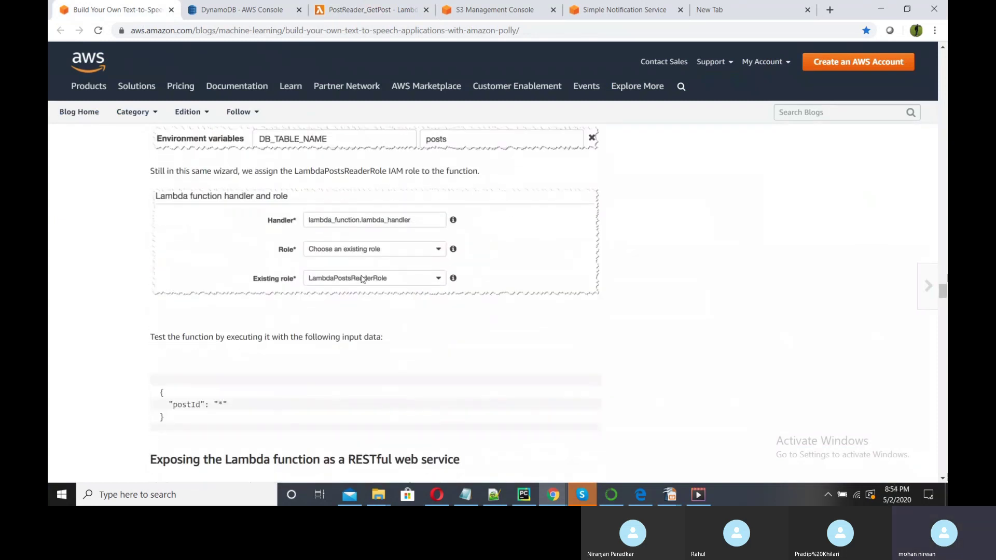
scroll(362, 278, down, 1)
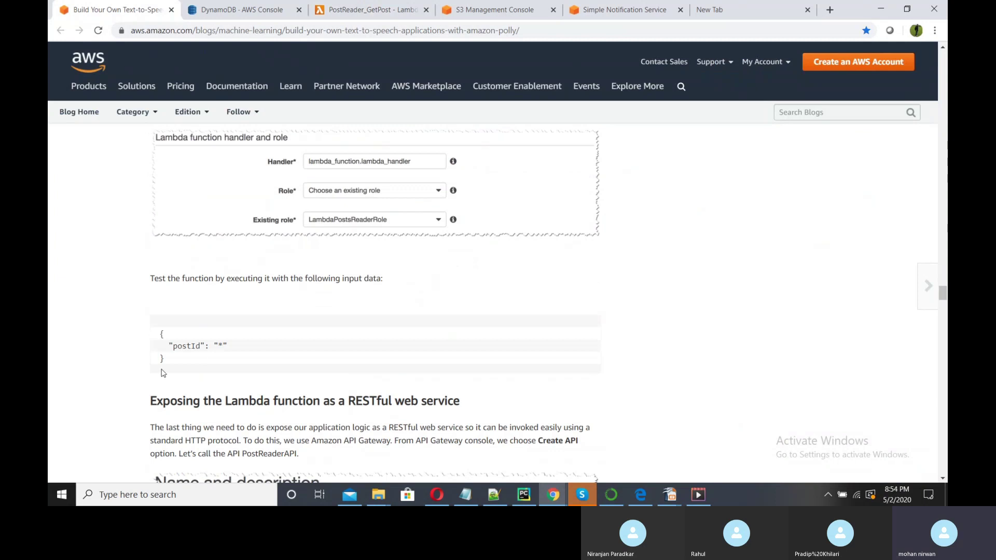
drag(167, 366, 159, 332)
key(ctrl+c)
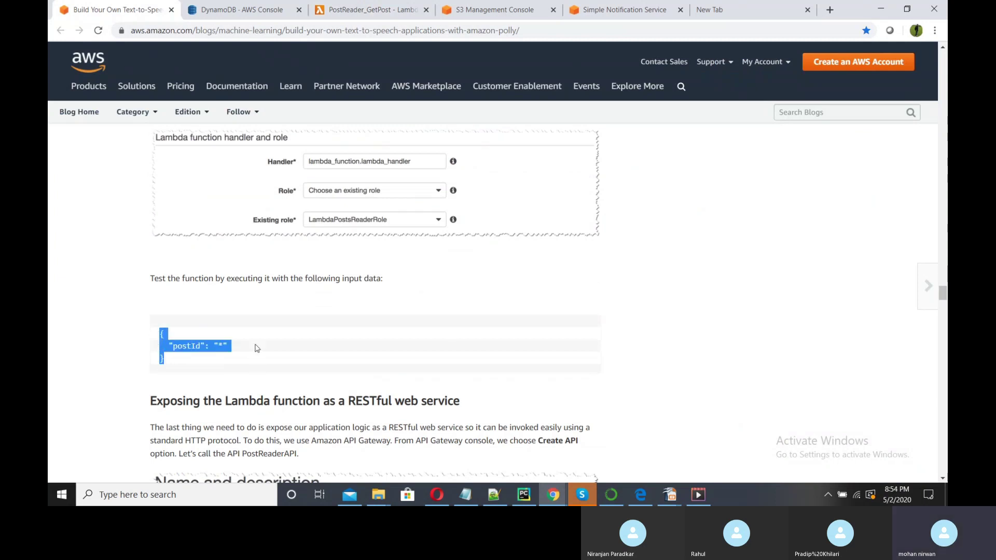
Create a test event named test for PostReader_GetPost from the copied "postId": "*" JSON and run the test.
click(272, 7)
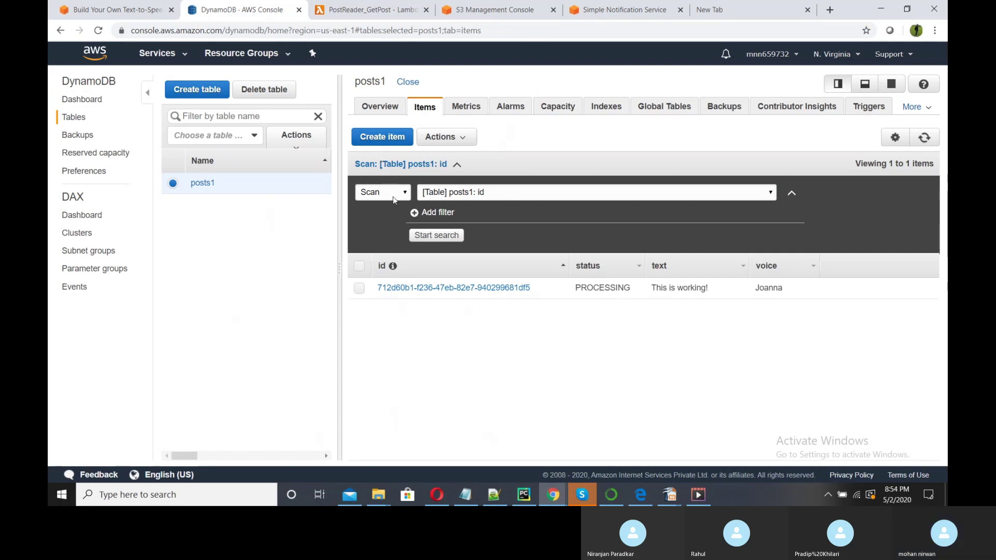
click(371, 9)
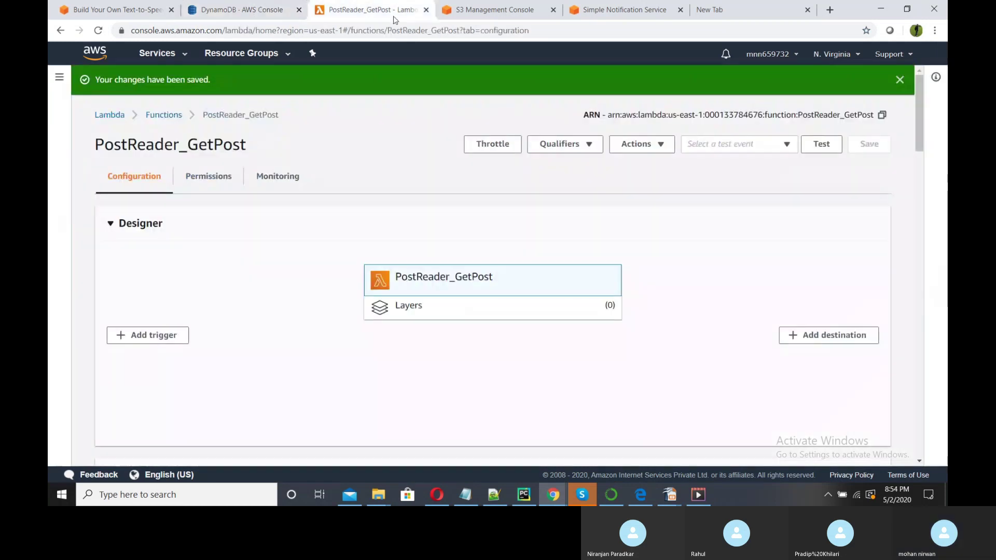
click(824, 146)
click(336, 263)
text(test)
drag(322, 327, 281, 261)
key(ctrl+v)
scroll(371, 319, down, 3)
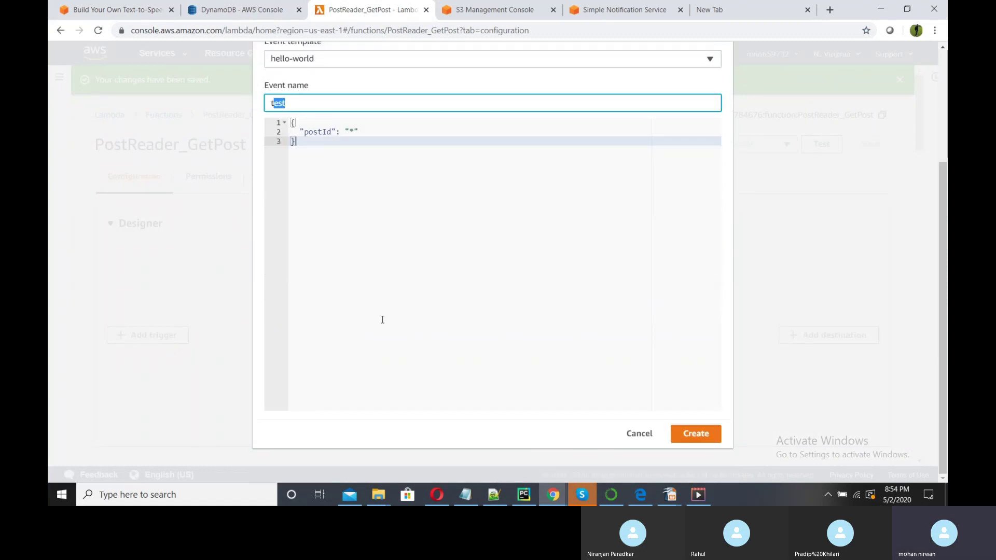
click(389, 228)
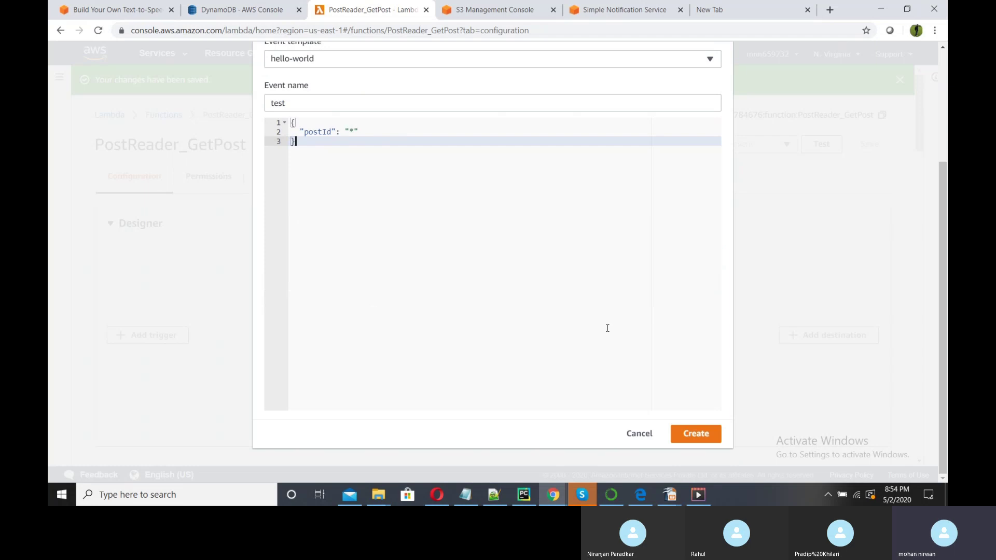
click(688, 435)
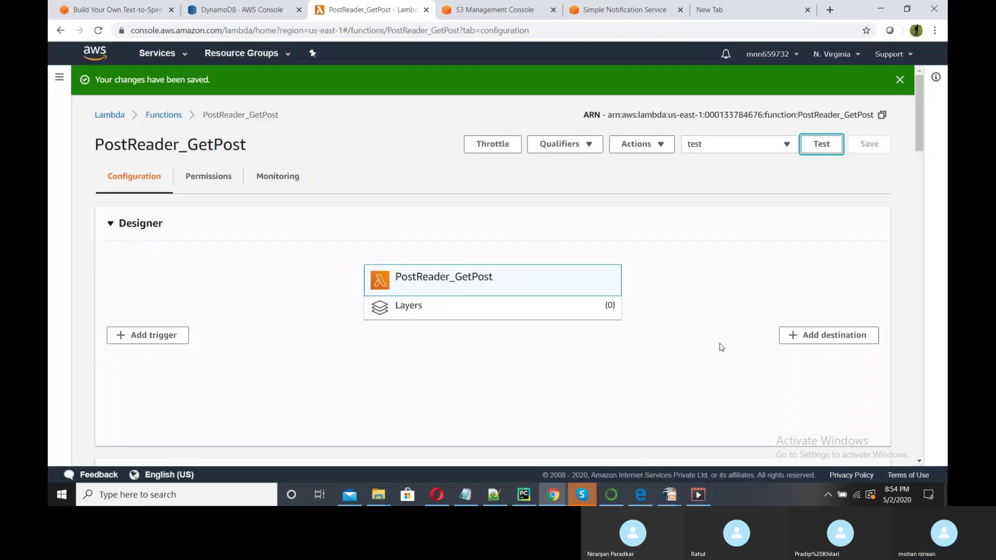
click(825, 149)
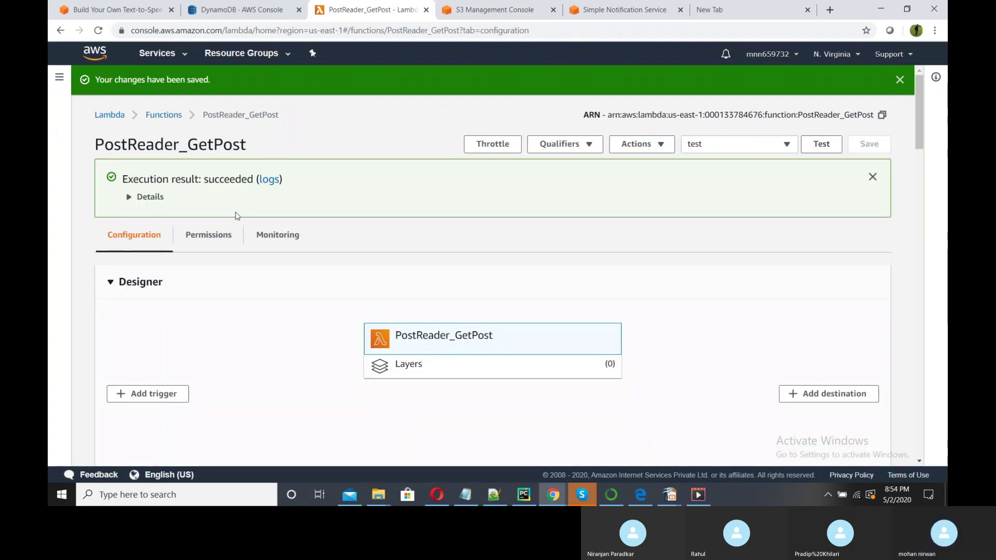
Expand the PostReader_GetPost execution details and examine the returned status, text and voice fields.
click(148, 197)
scroll(154, 210, down, 1)
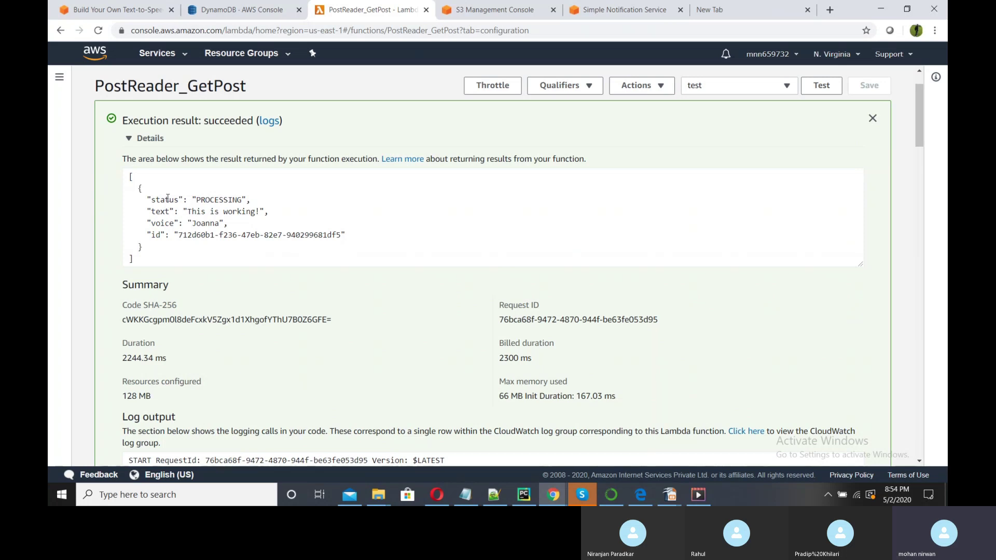
drag(210, 200, 229, 201)
drag(156, 212, 210, 224)
click(240, 225)
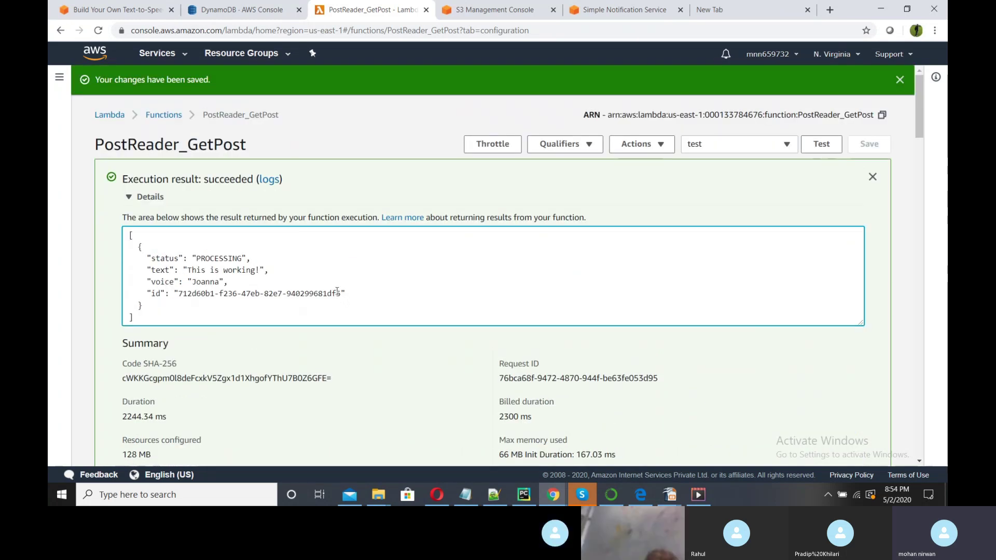
Read the article's section on exposing the Lambda function as a RESTful web service, including the API name and its two HTTP methods.
click(117, 10)
scroll(308, 269, down, 4)
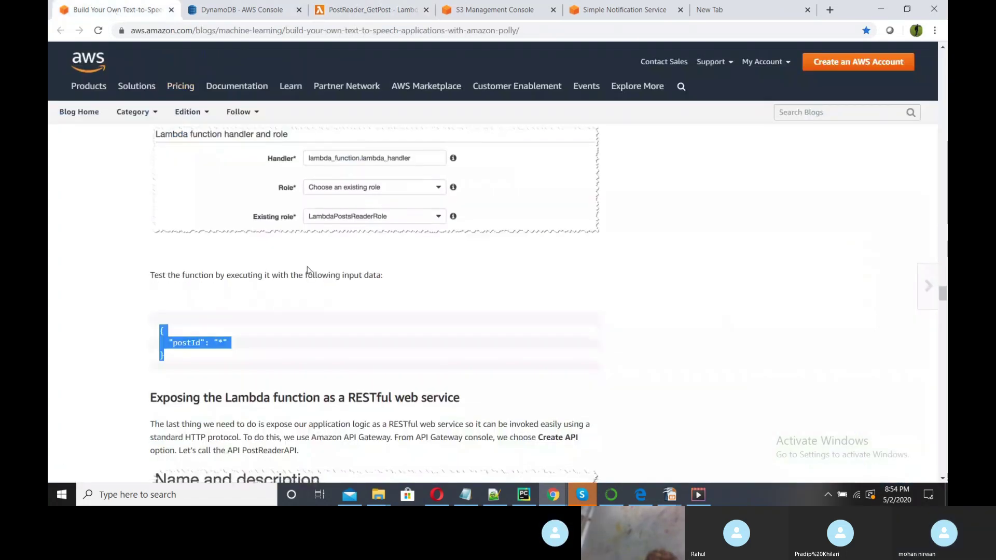
scroll(363, 274, down, 2)
scroll(363, 275, up, 2)
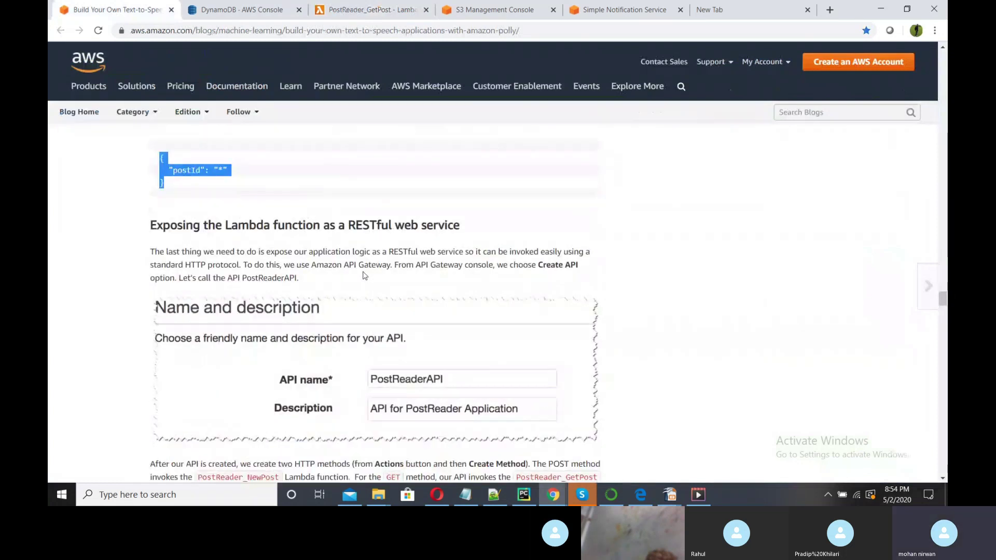
scroll(363, 275, down, 1)
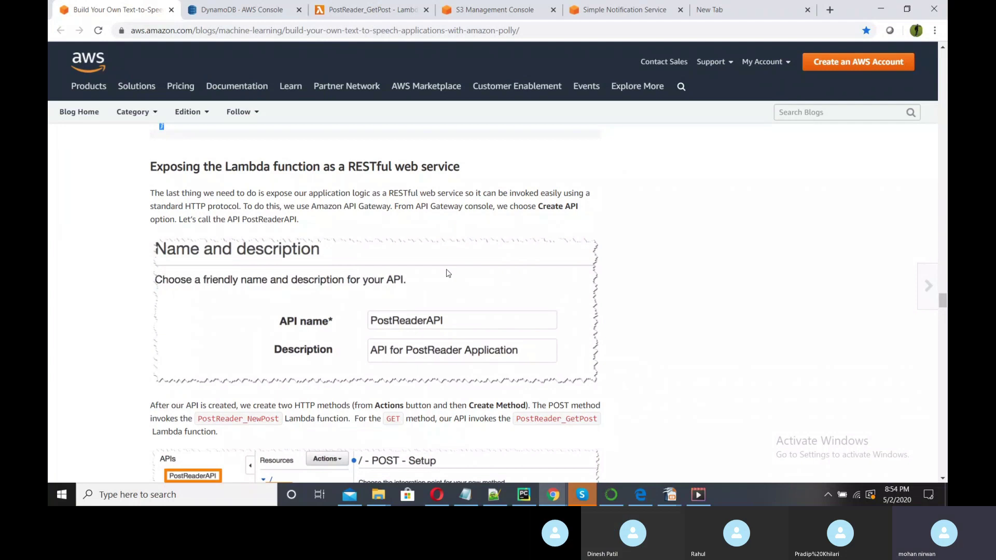
scroll(456, 294, up, 7)
scroll(455, 288, down, 4)
scroll(455, 287, down, 5)
scroll(455, 288, up, 3)
scroll(456, 290, down, 1)
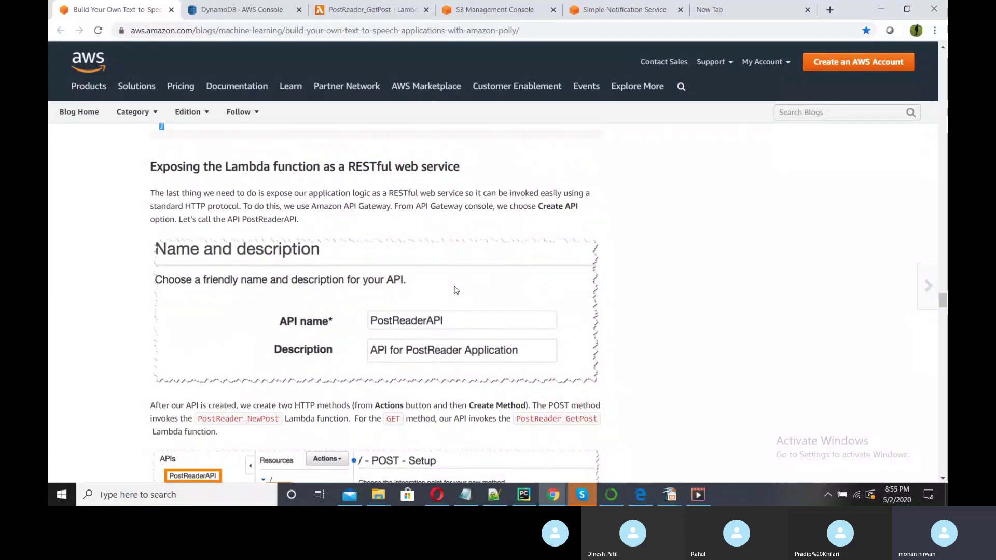
scroll(456, 290, down, 1)
scroll(451, 290, up, 1)
Search the AWS services for api from the DynamoDB console and open API Gateway.
click(267, 11)
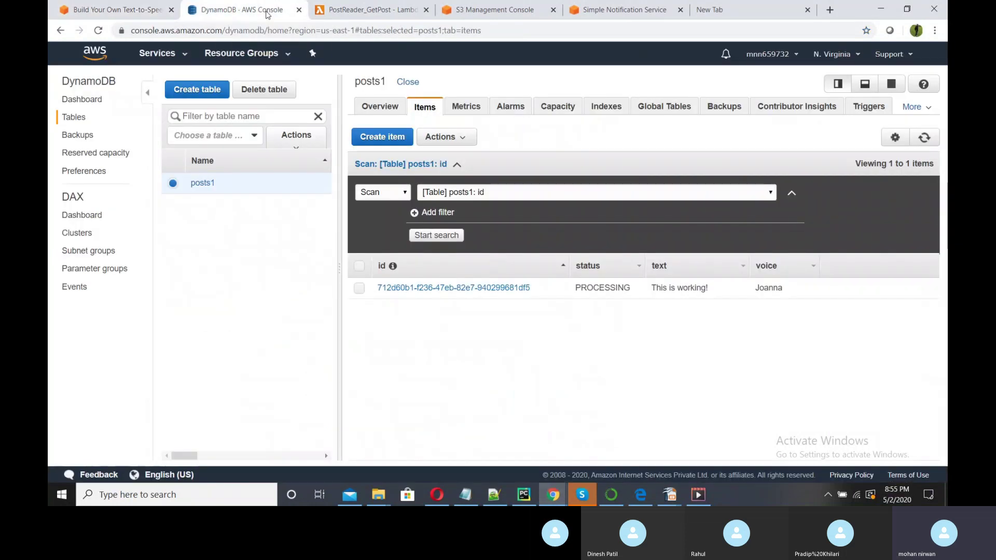
click(165, 54)
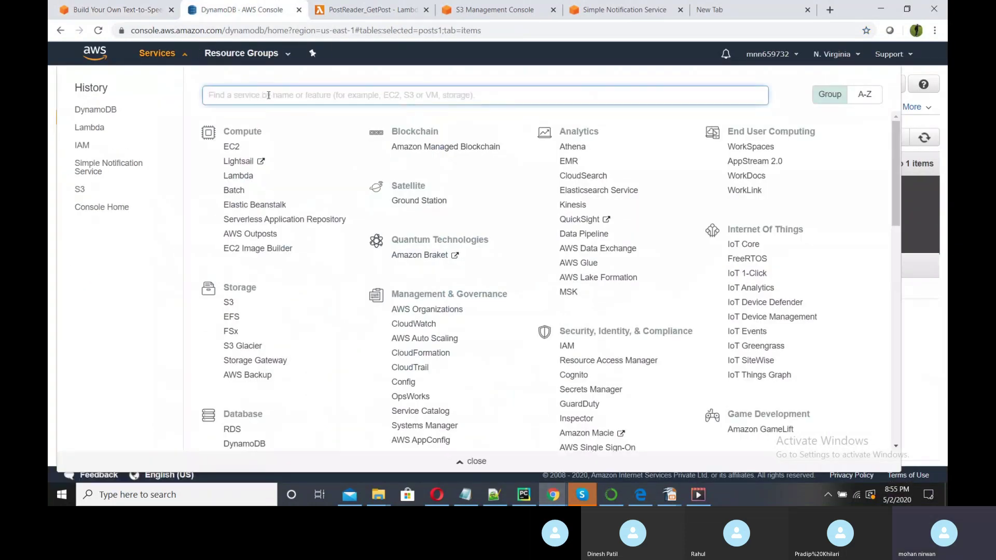
text(api)
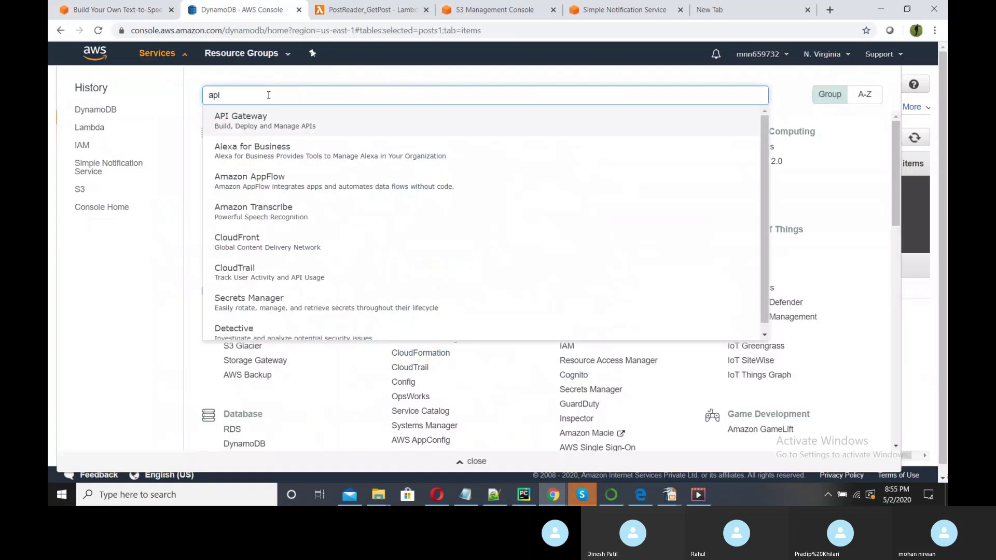
click(256, 122)
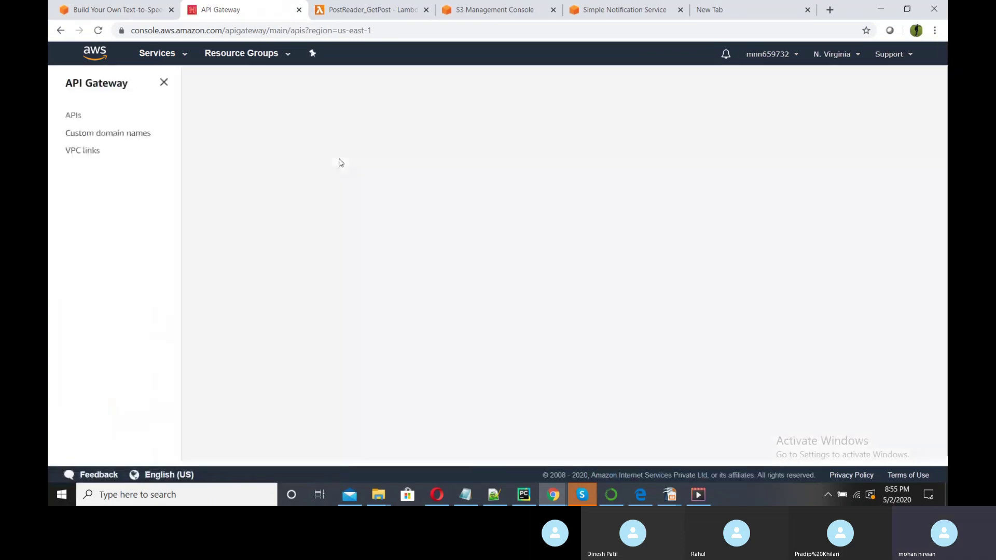
Compare the available API types, examining the WebSocket API, REST API and VPC-only private REST API descriptions.
scroll(309, 306, down, 2)
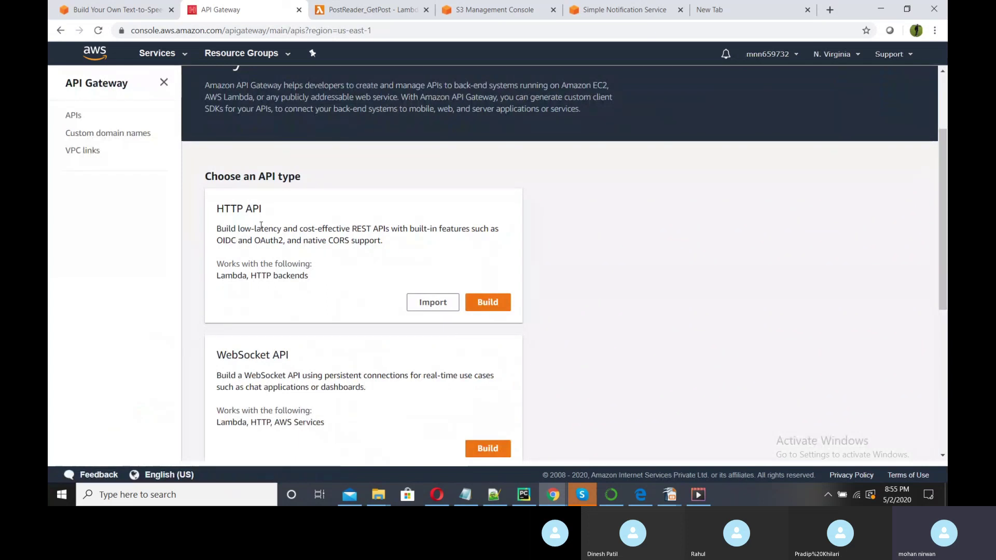
scroll(270, 229, down, 3)
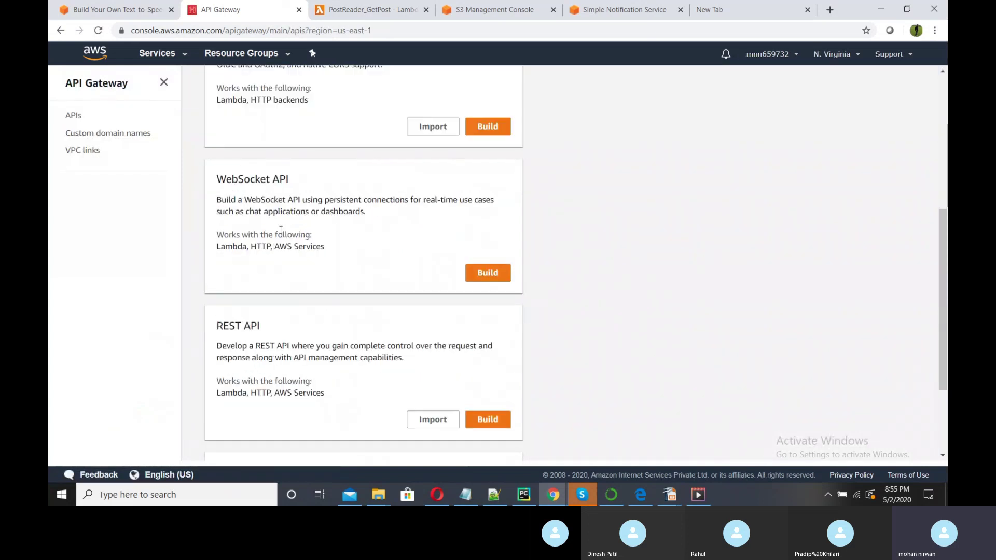
drag(218, 182, 312, 184)
click(314, 185)
drag(238, 182, 307, 184)
click(313, 184)
drag(214, 181, 312, 191)
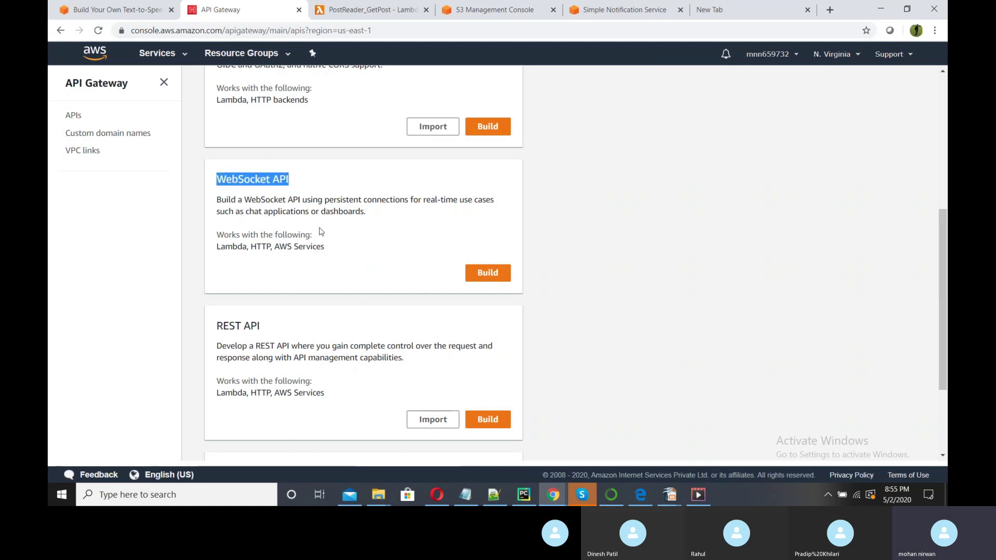
click(298, 208)
drag(217, 179, 309, 189)
scroll(327, 220, down, 1)
scroll(326, 220, down, 1)
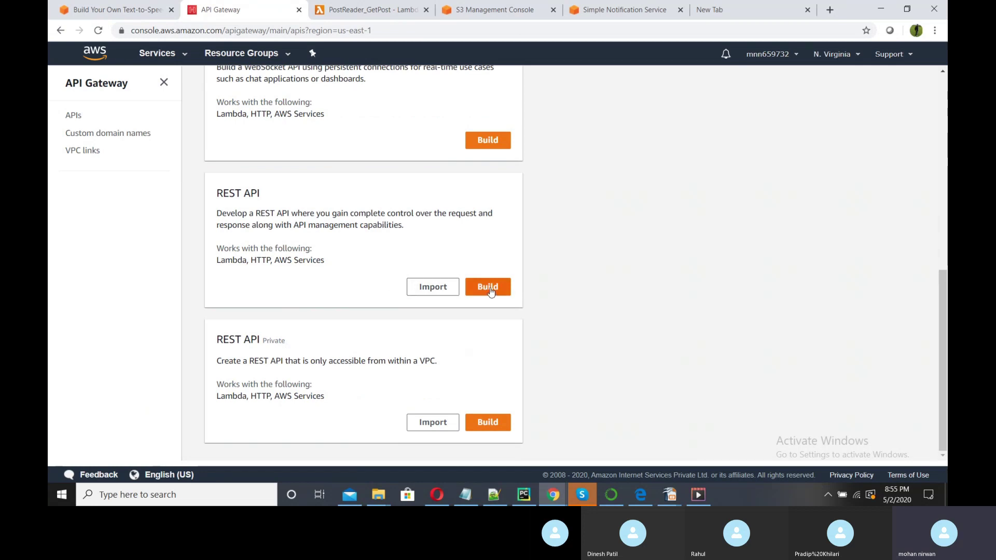
mouse_move(424, 358)
mouse_down()
mouse_move(281, 361)
mouse_move(458, 367)
mouse_move(442, 366)
mouse_up()
click(458, 367)
click(443, 365)
drag(422, 361, 442, 367)
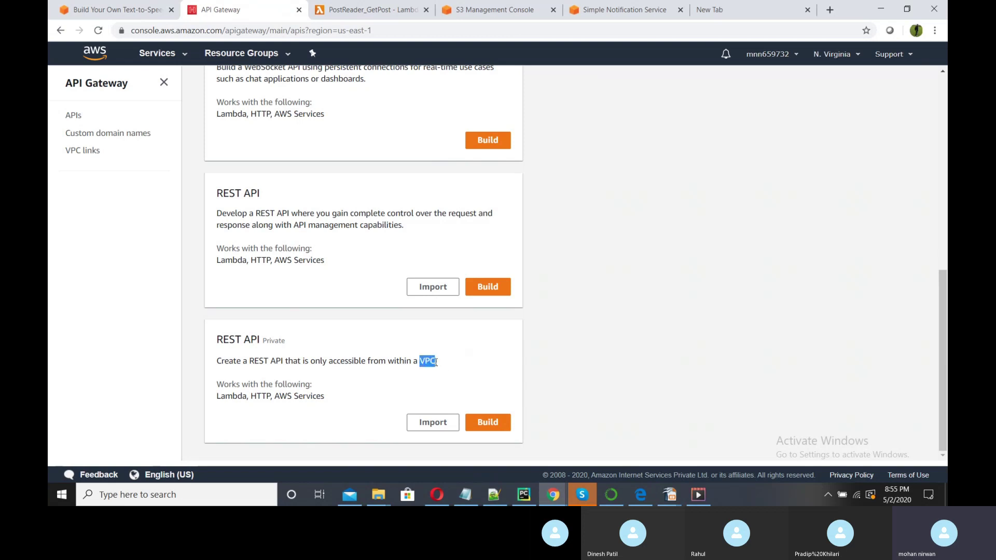
click(442, 367)
drag(433, 362, 349, 362)
click(411, 361)
Start building a public REST API, dismiss the welcome message and choose New API instead of the example.
click(497, 288)
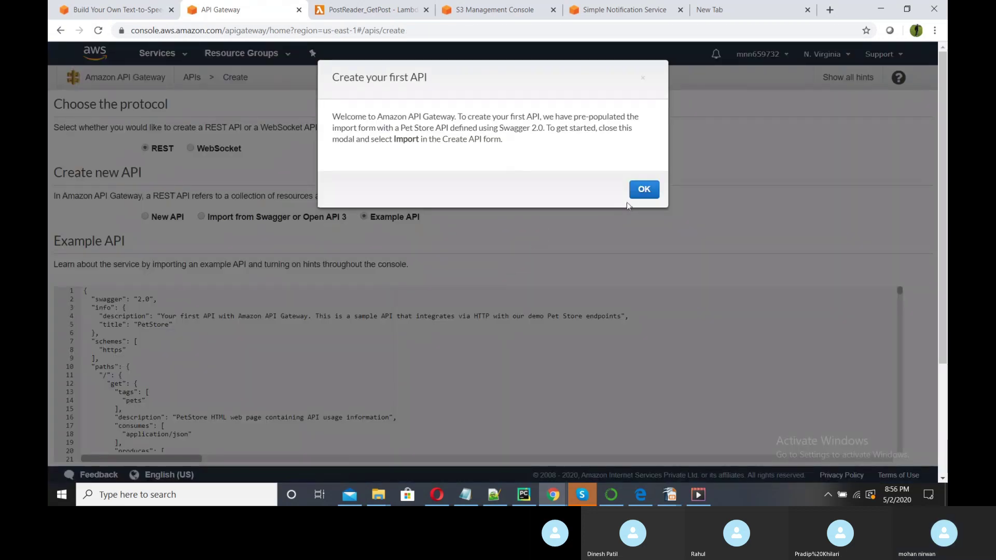
click(644, 189)
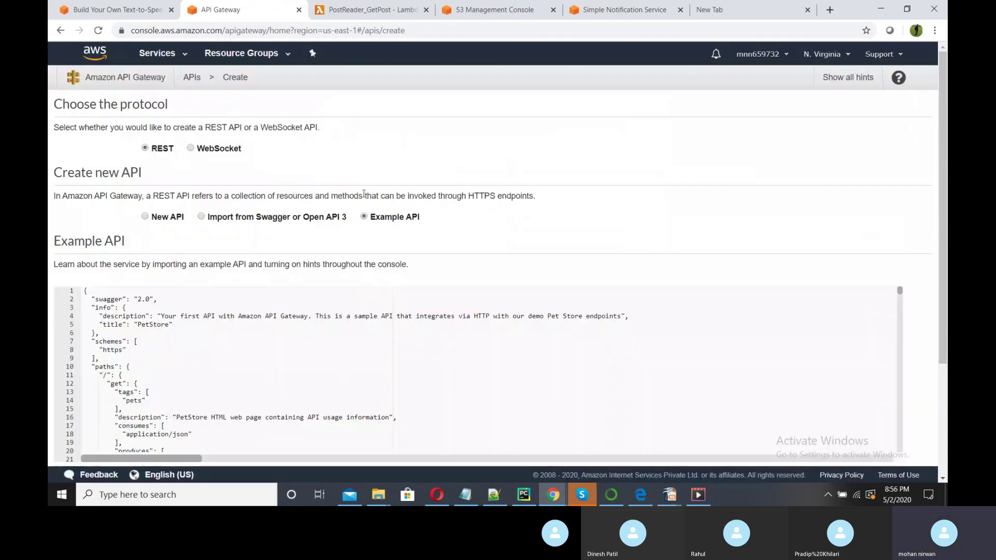
click(156, 218)
Copy PostReaderAPI from the article, use it as both API name and description, and create the API.
click(252, 298)
click(127, 11)
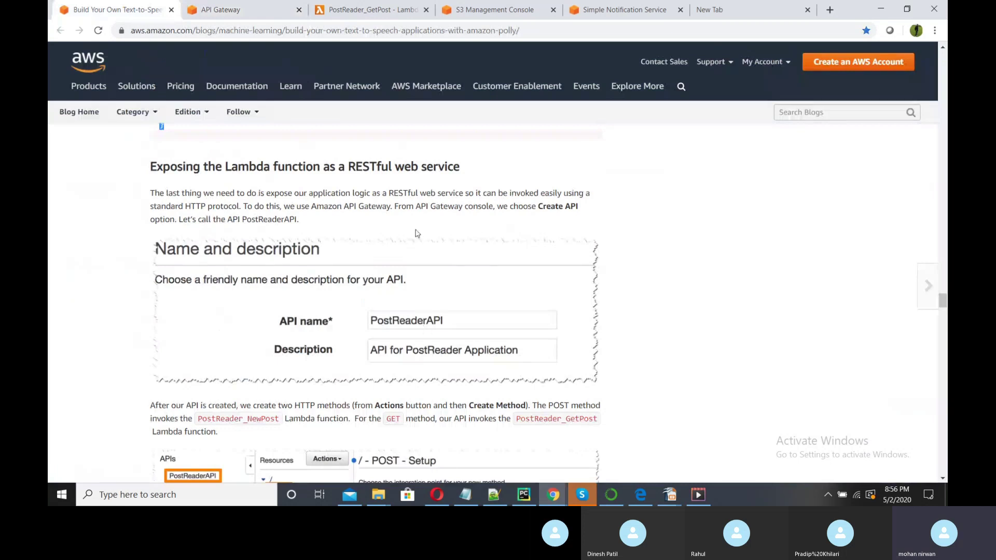
drag(243, 219, 298, 219)
key(ctrl+c)
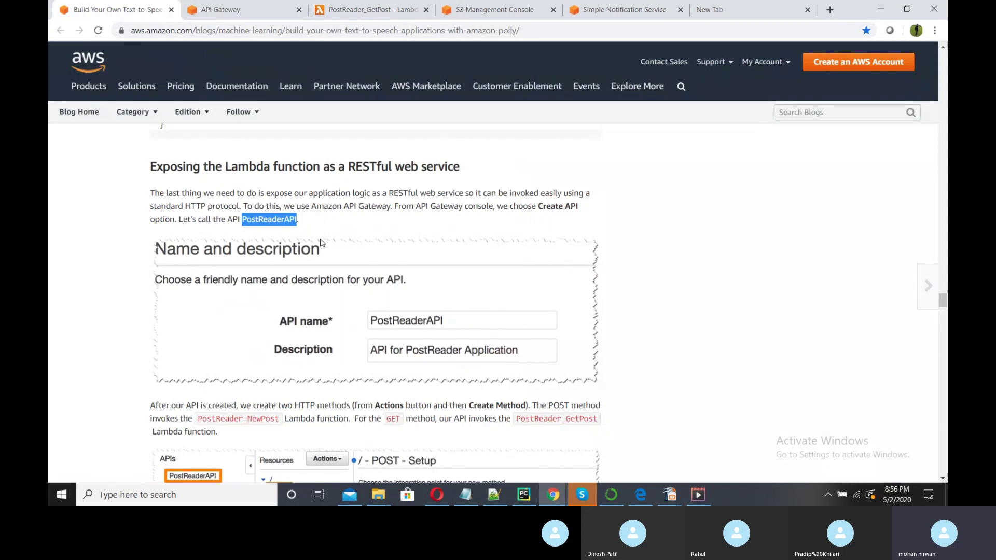
click(185, 18)
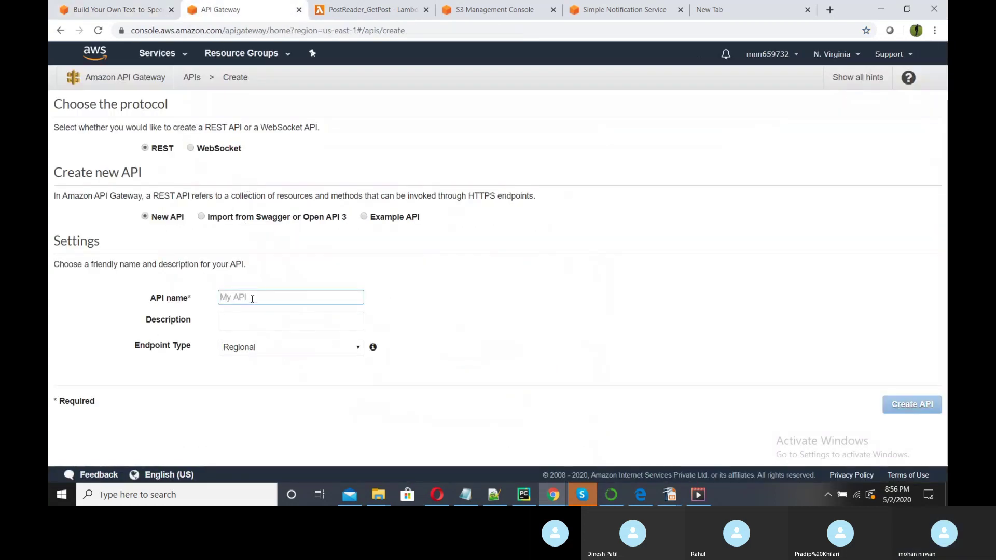
key(ctrl+v)
click(271, 326)
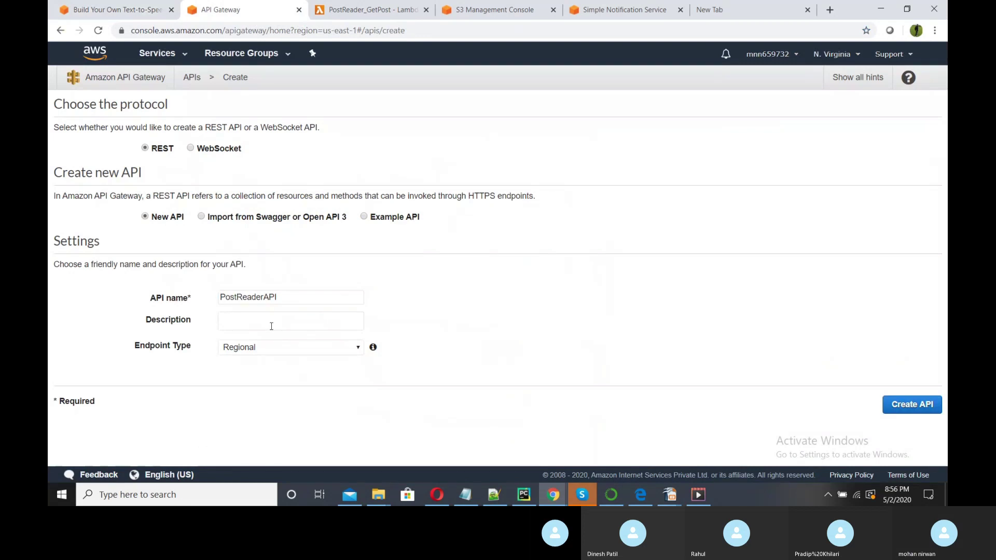
key(ctrl+v)
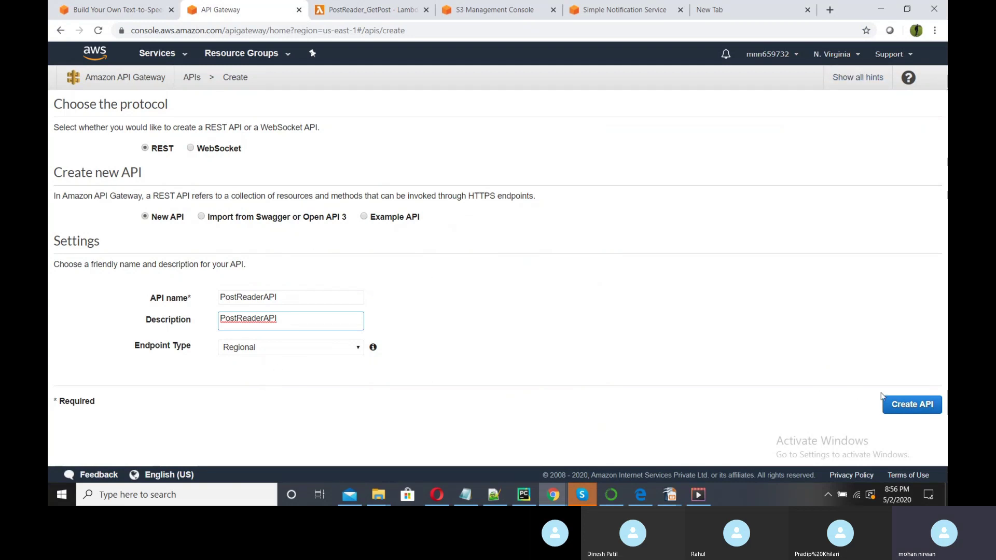
click(909, 408)
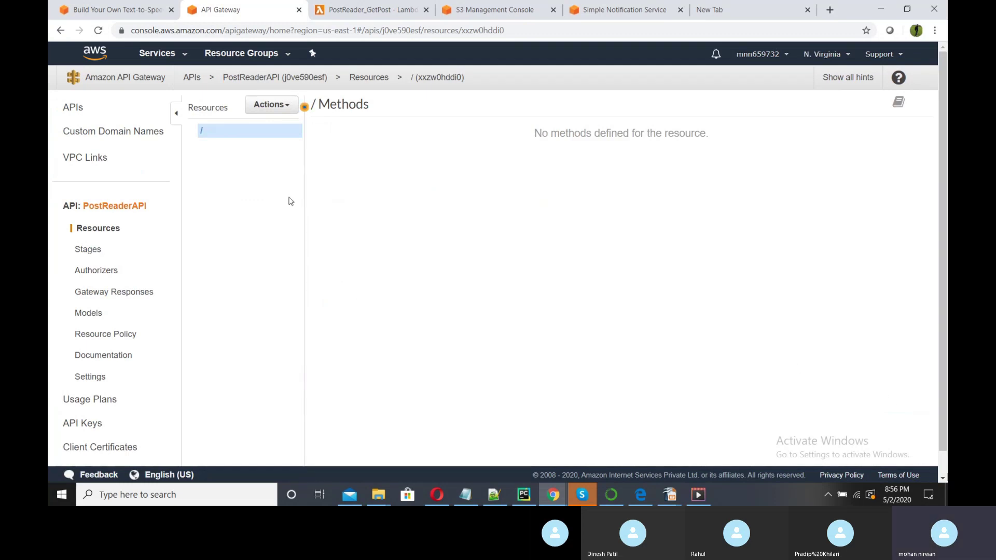
Create a POST method on the root resource of PostReaderAPI.
click(285, 108)
click(285, 139)
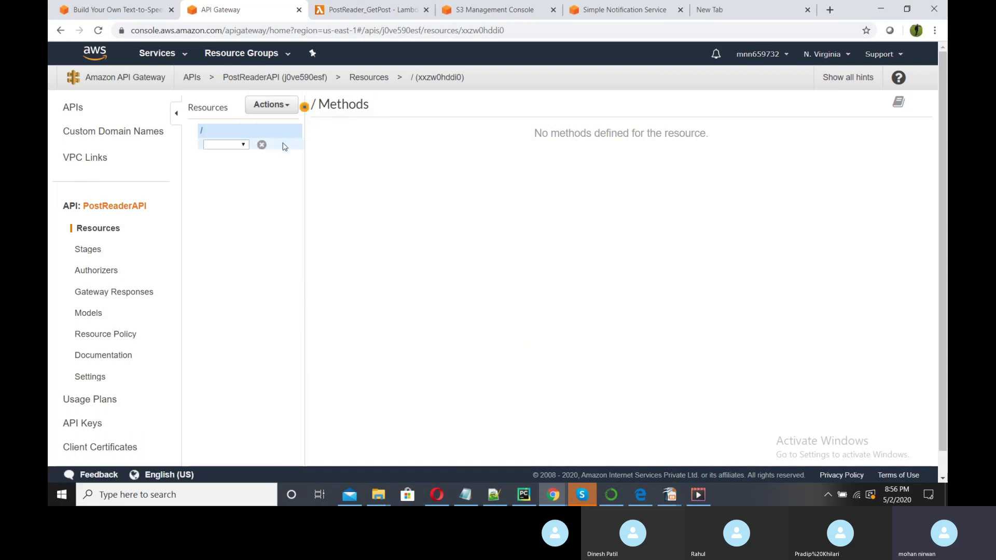
click(238, 145)
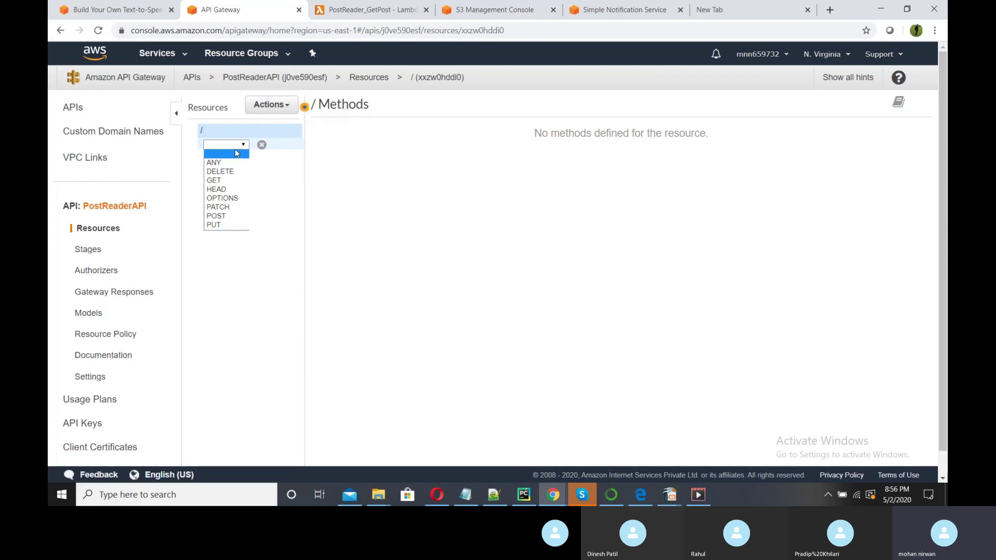
click(218, 215)
click(262, 145)
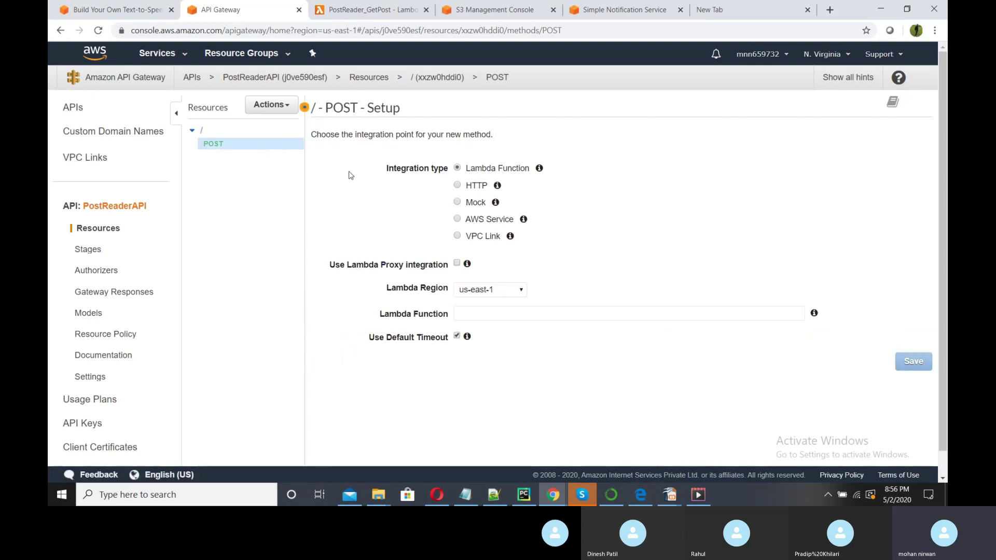
Open the Lambda functions list, cancel the unwanted file download and copy the function name PostReader_NewPost.
scroll(550, 275, down, 1)
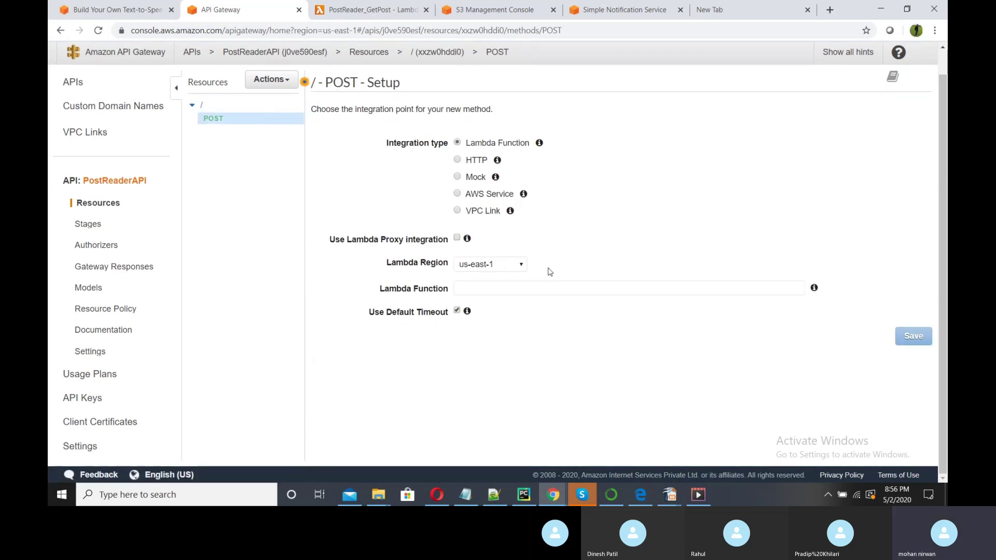
click(547, 291)
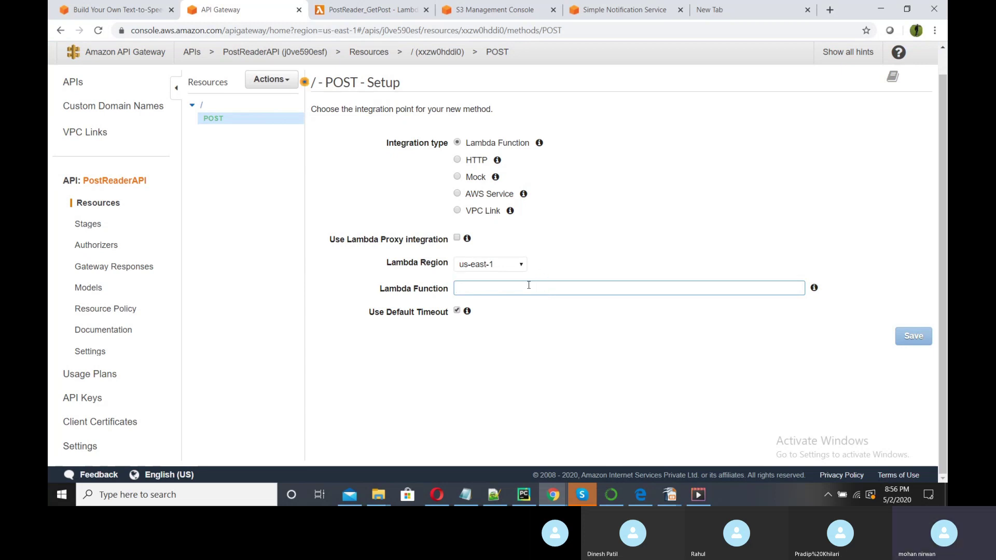
click(363, 10)
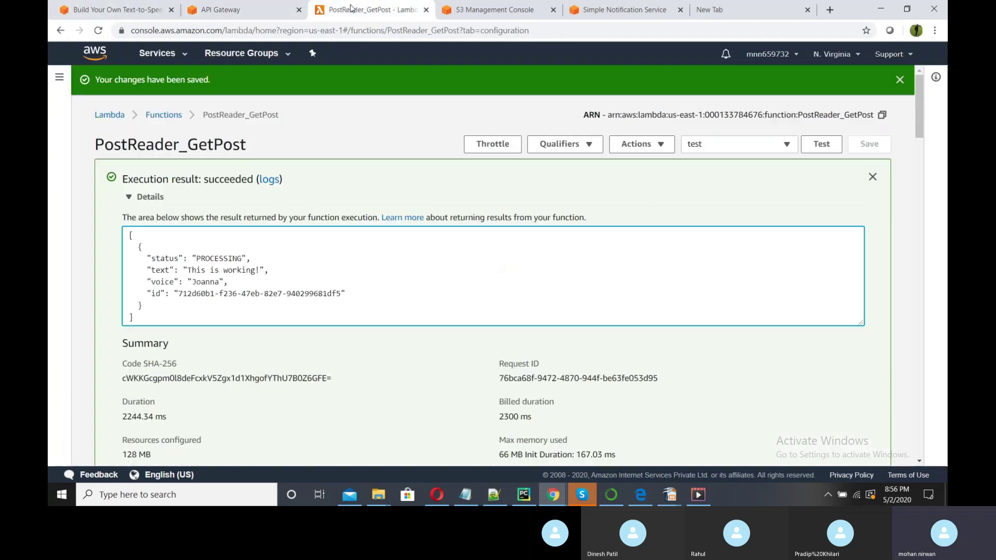
click(117, 122)
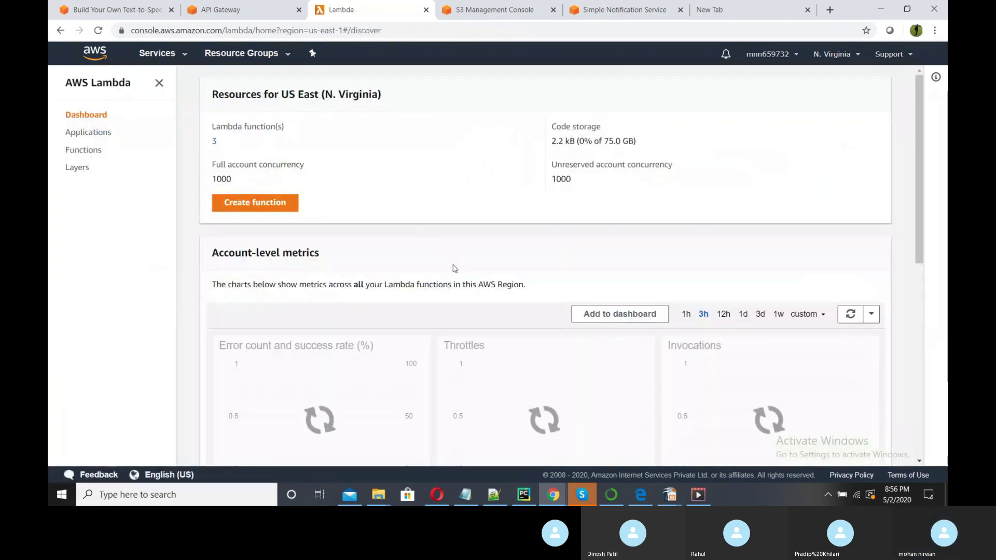
click(84, 150)
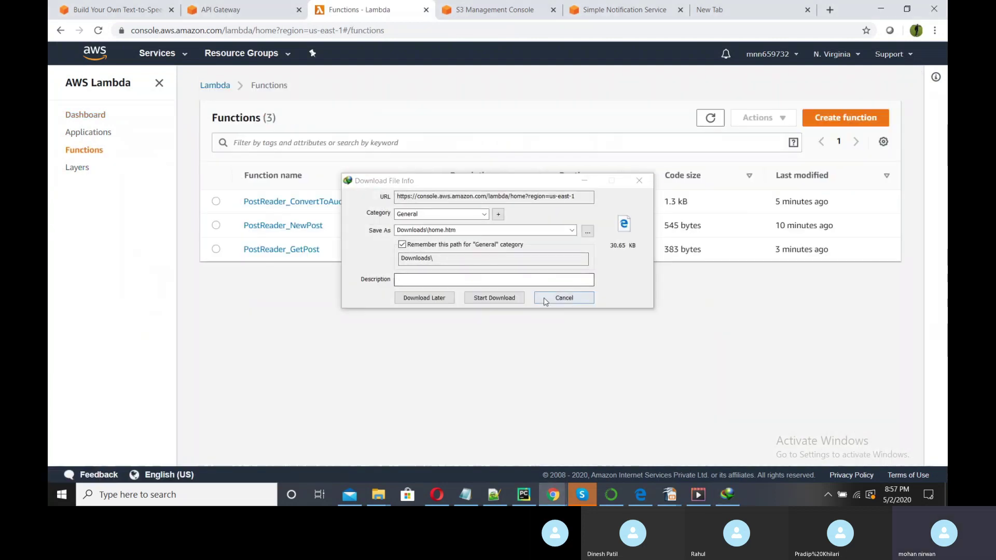
click(546, 299)
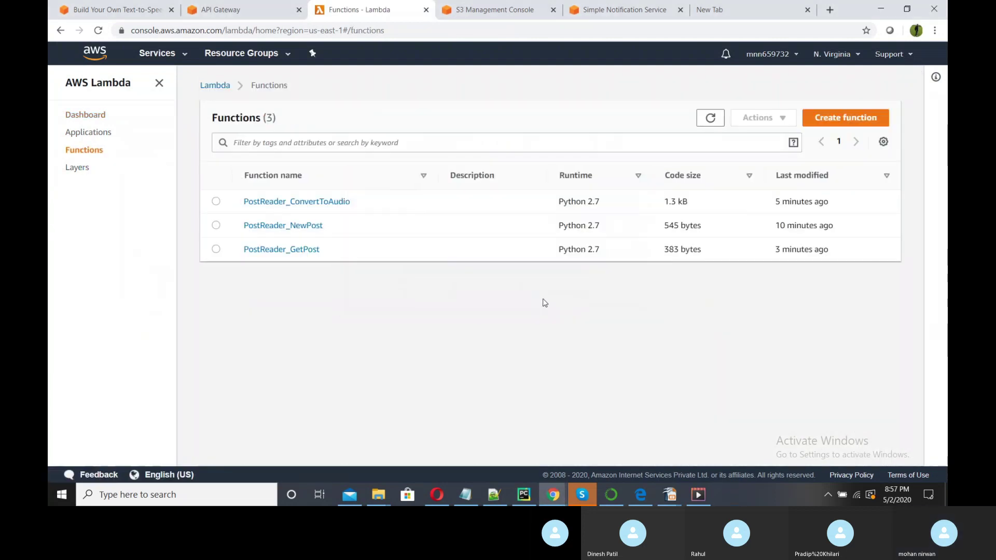
drag(328, 229, 244, 228)
key(ctrl+c)
click(335, 227)
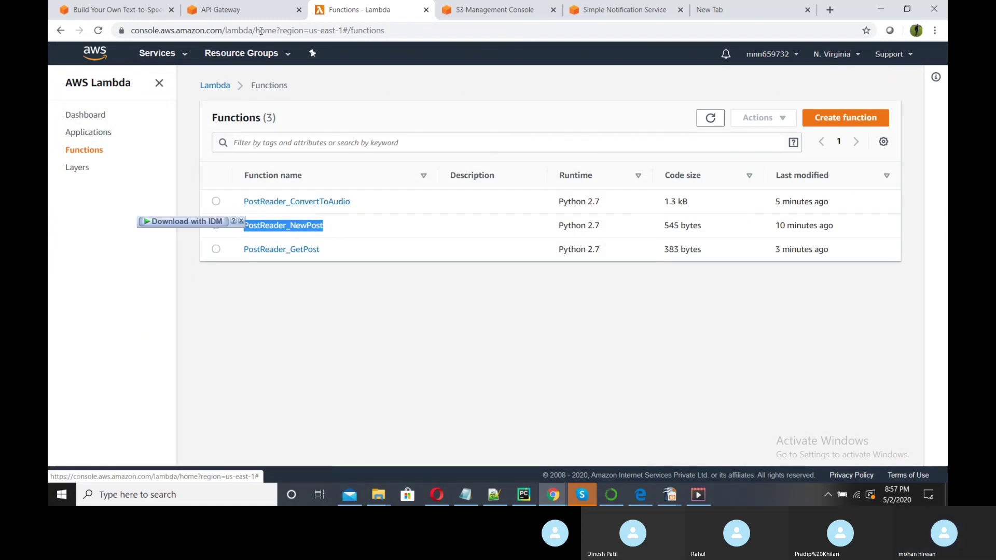
Check the Lambda Function field's hint in the POST method setup and enter PostReader_NewPost as the function.
click(244, 9)
mouse_move(815, 287)
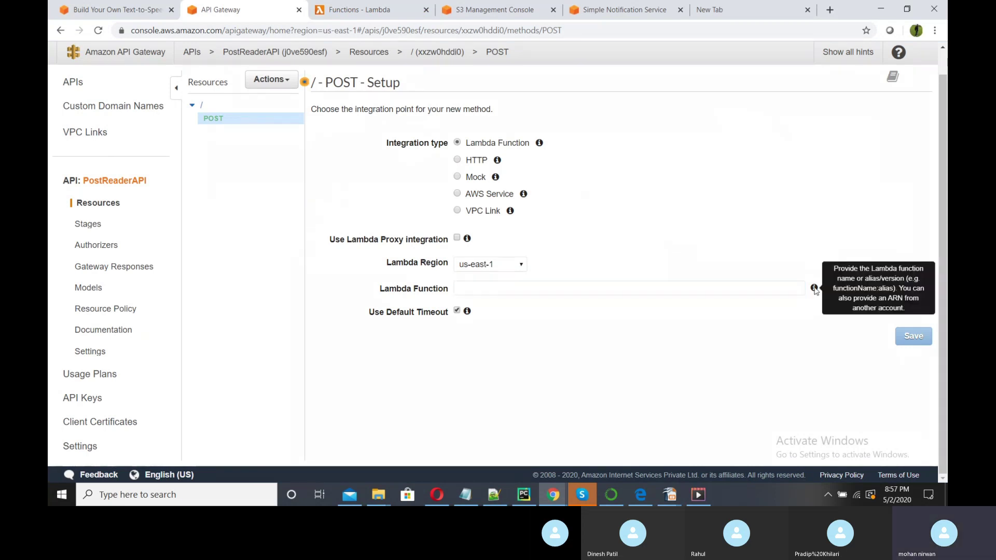
click(719, 287)
key(ctrl+v)
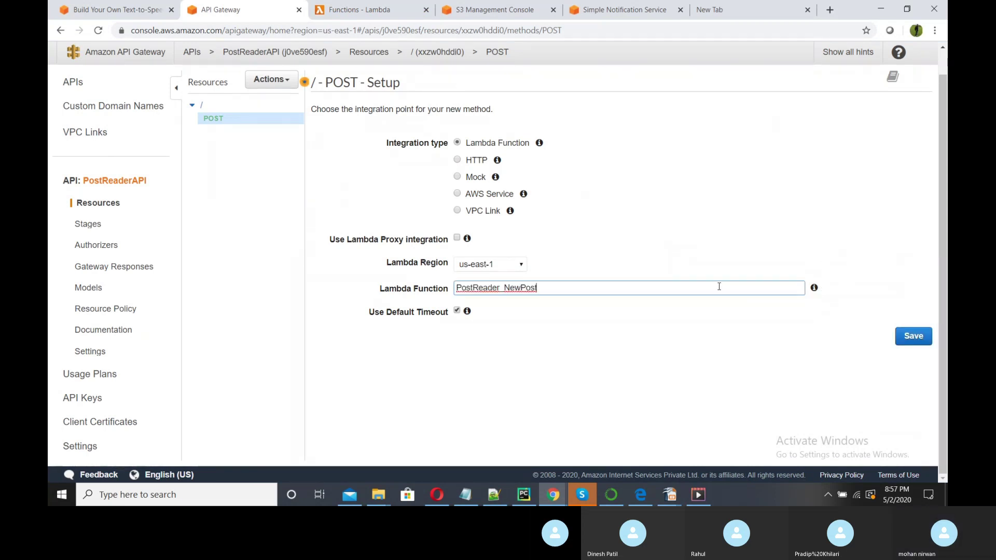
Save the POST method's integration with PostReader_NewPost and grant API Gateway permission to invoke the function.
click(647, 273)
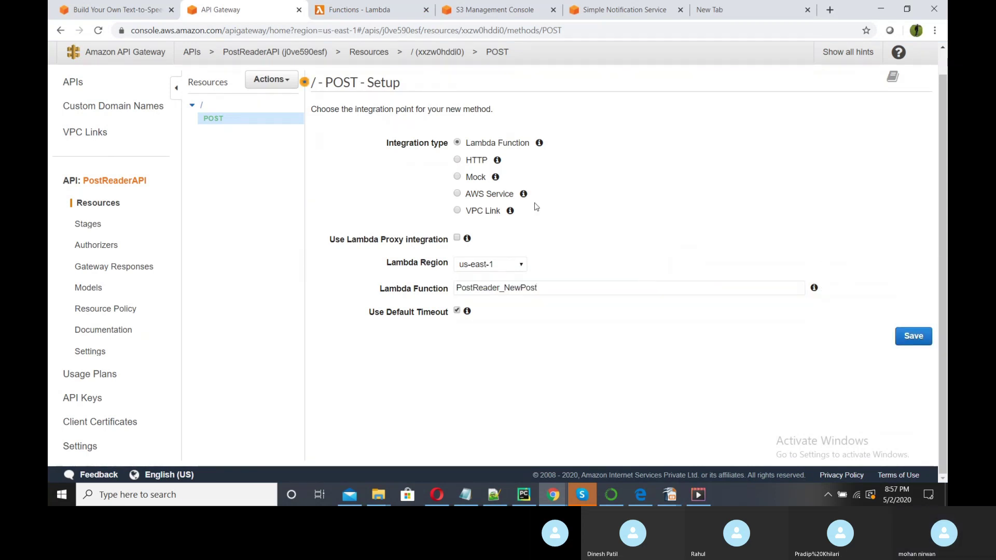
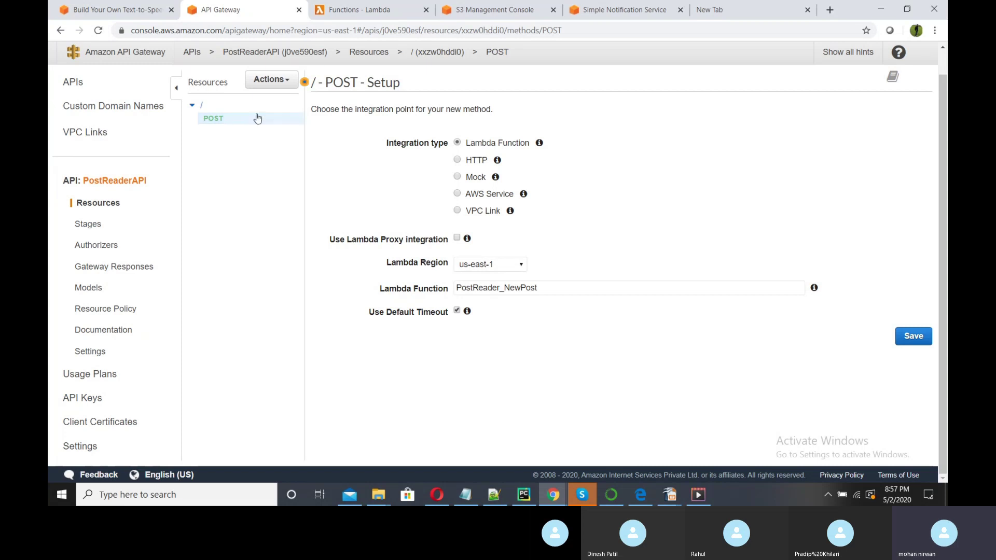
click(235, 122)
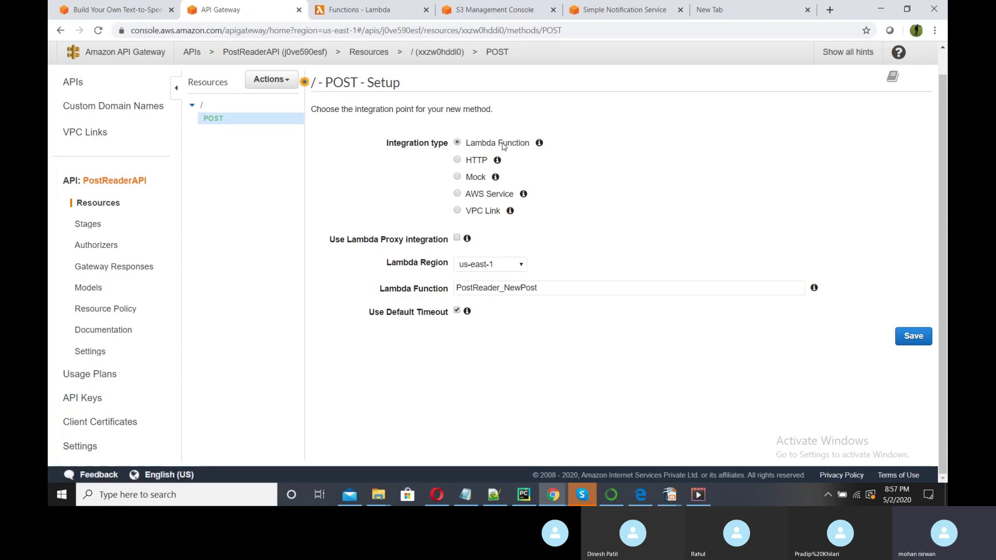
click(551, 291)
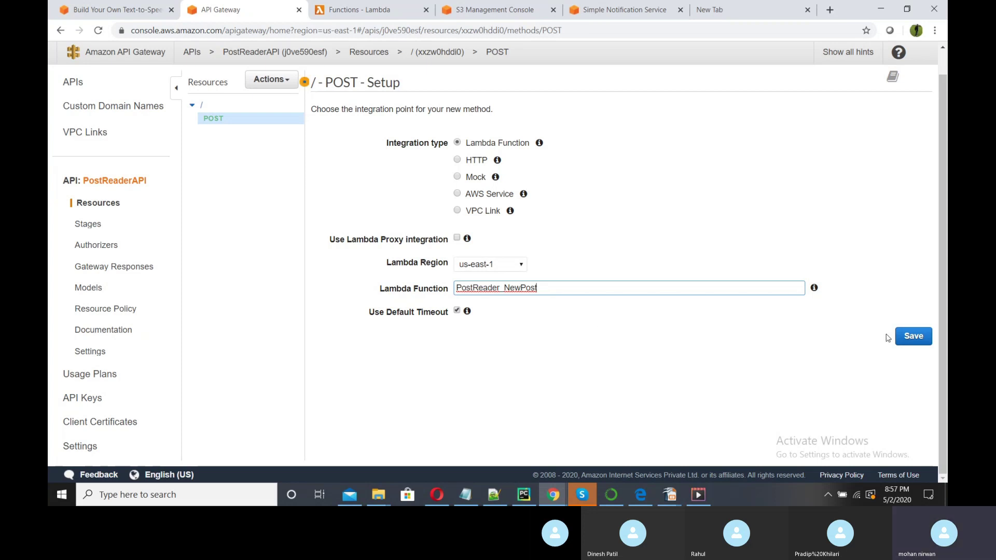
click(918, 341)
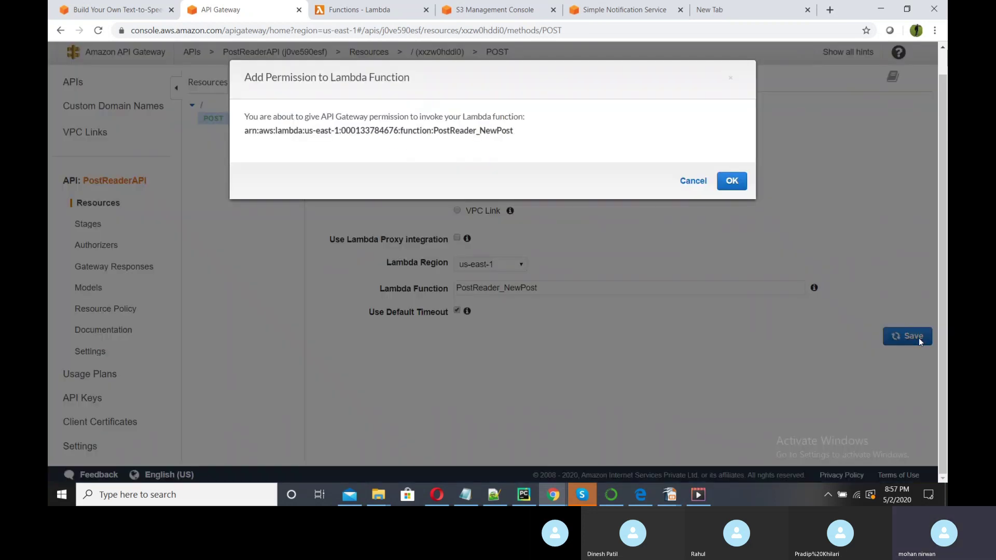
click(730, 181)
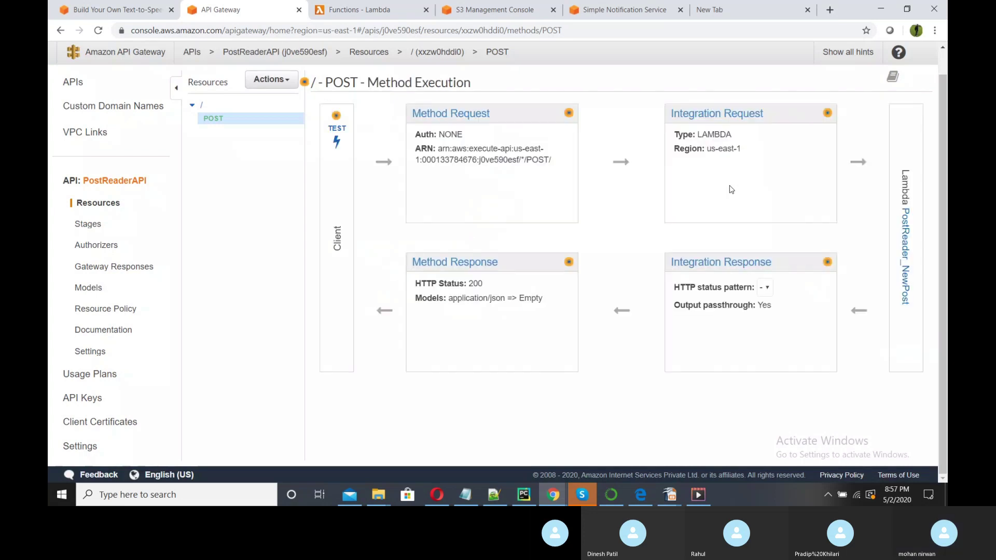
Create a GET method on the root resource of PostReaderAPI.
click(269, 79)
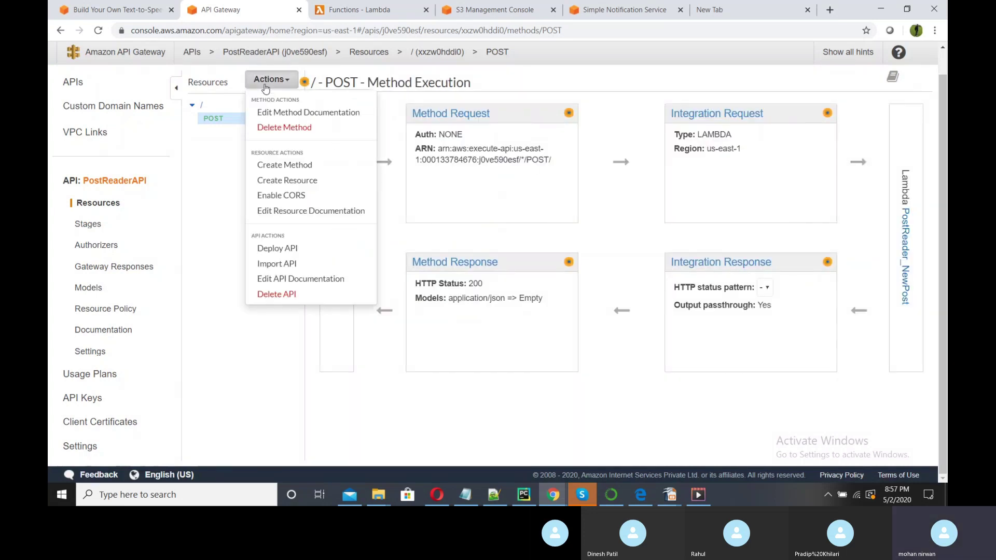
click(272, 165)
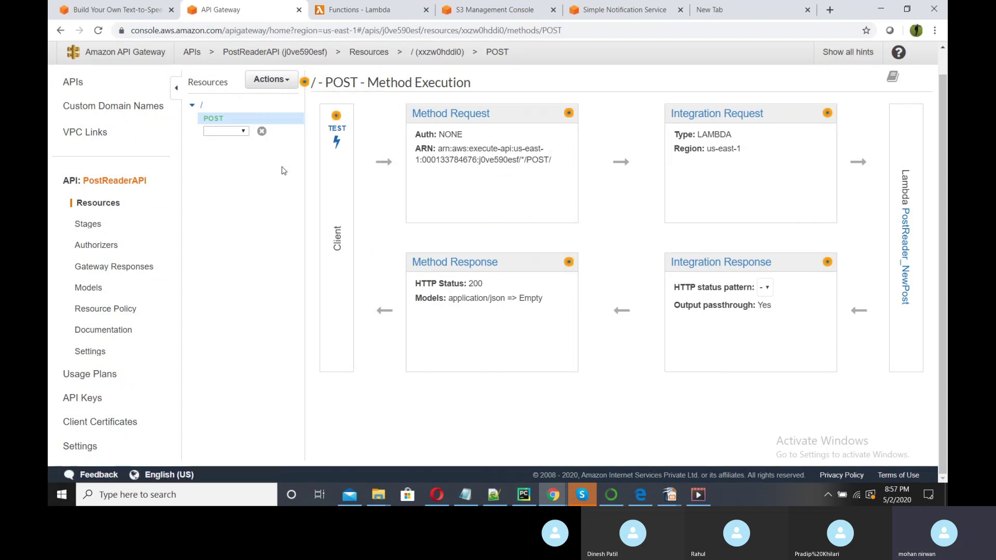
click(236, 131)
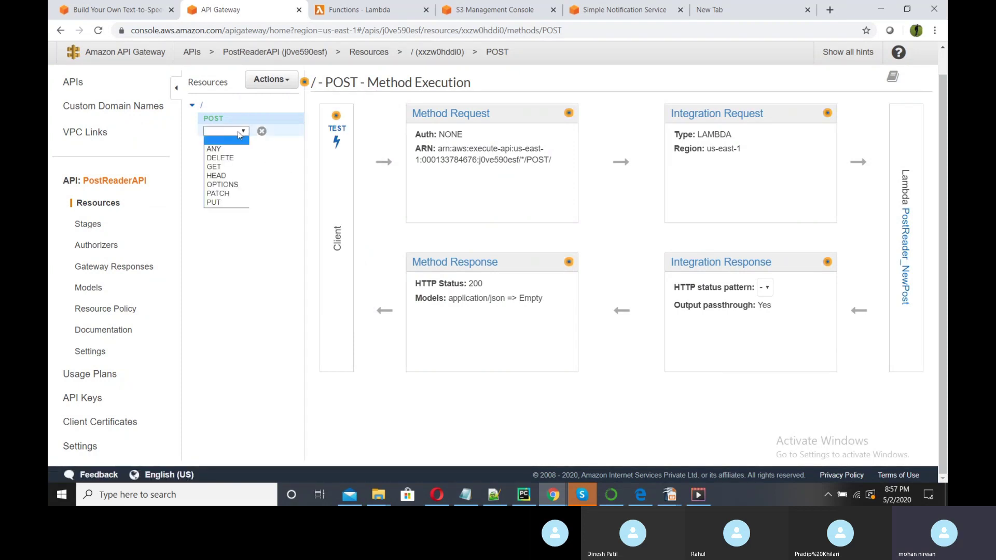
click(227, 167)
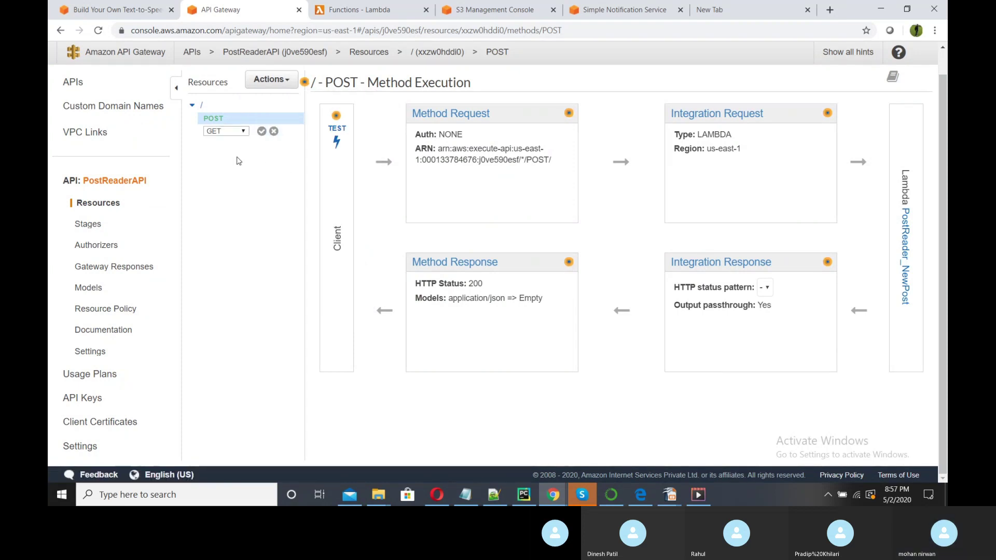
click(262, 132)
Copy the function name PostReader_GetPost from the Lambda functions list for the GET method's integration.
click(514, 294)
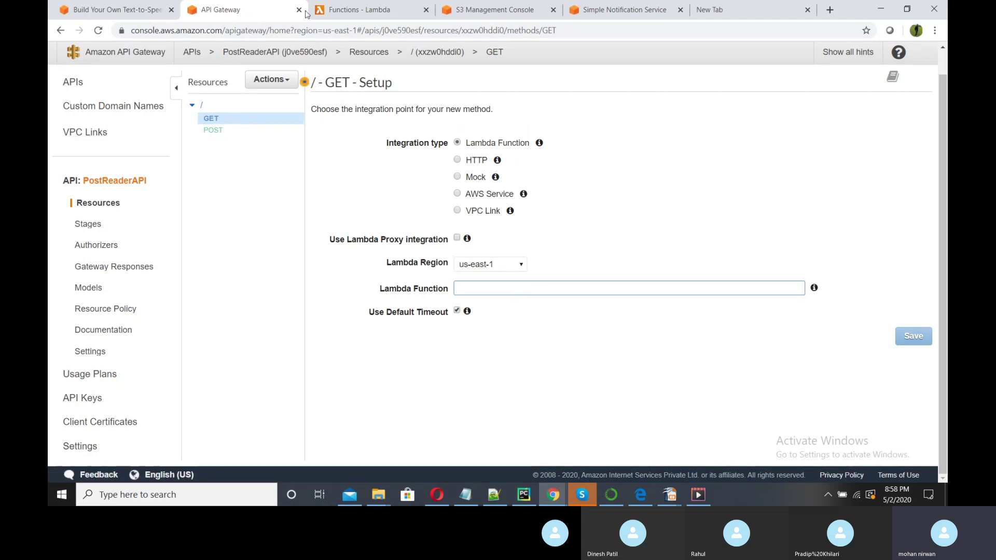
click(353, 10)
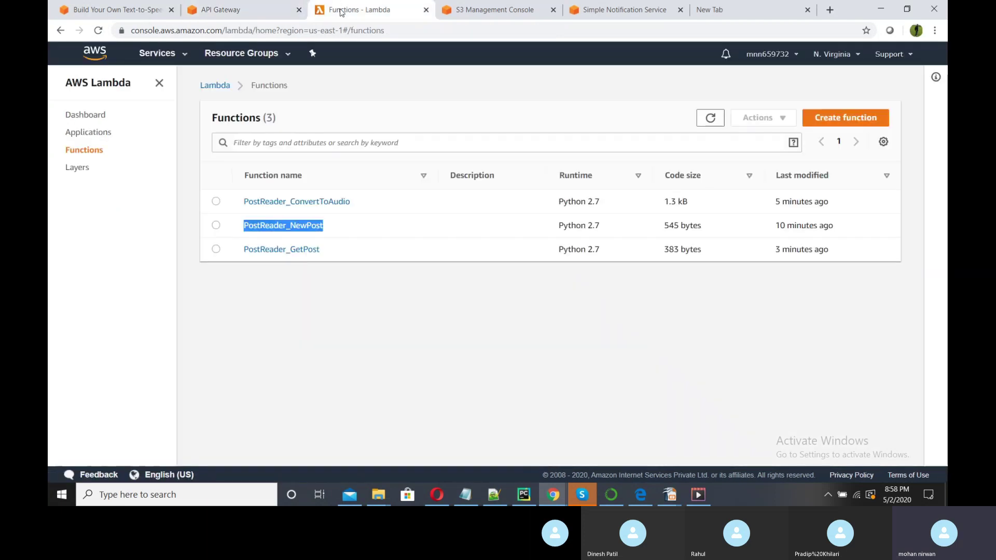
click(322, 252)
drag(321, 251, 243, 250)
key(ctrl+c)
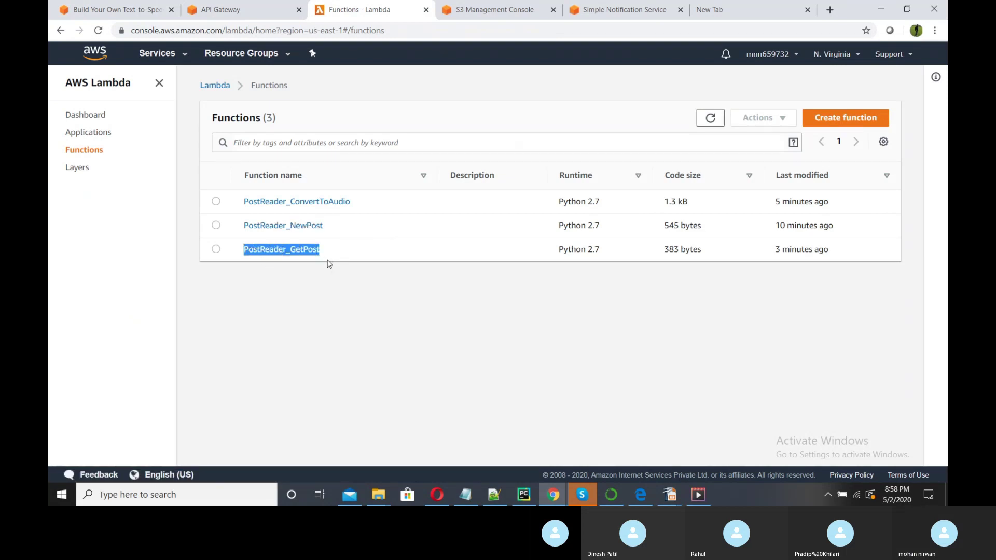
Set PostReader_GetPost as the GET method's Lambda function and save the integration, granting API Gateway permission to invoke it.
click(220, 9)
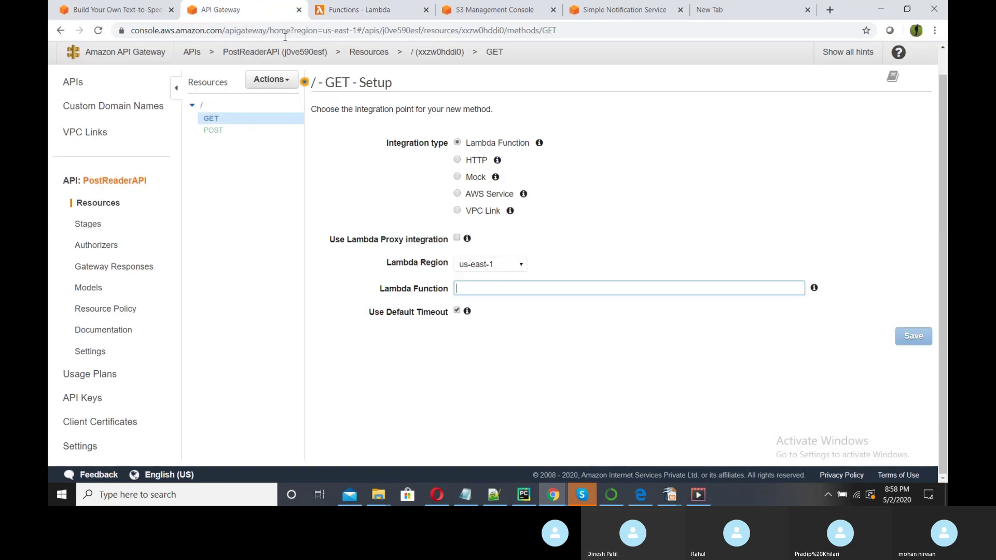
key(ctrl+v)
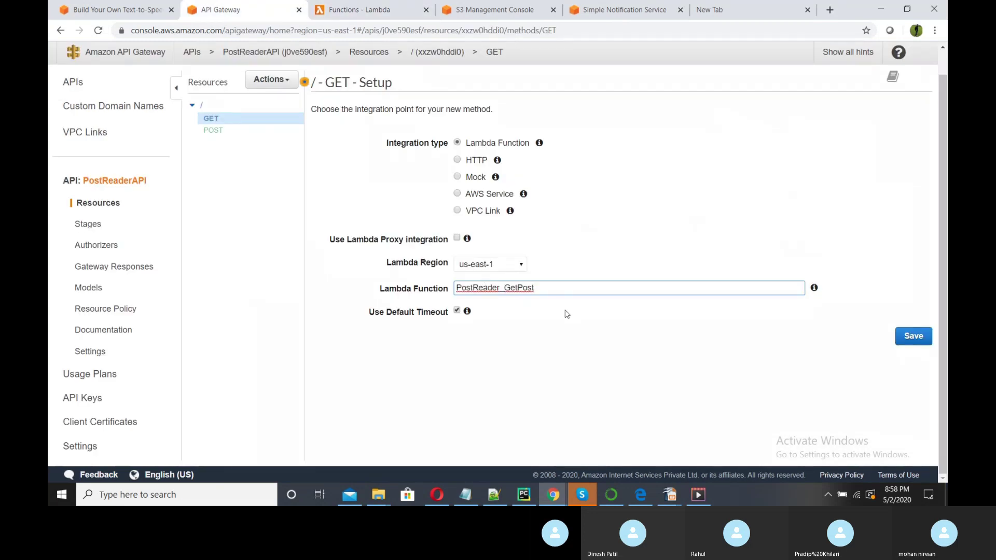
click(910, 336)
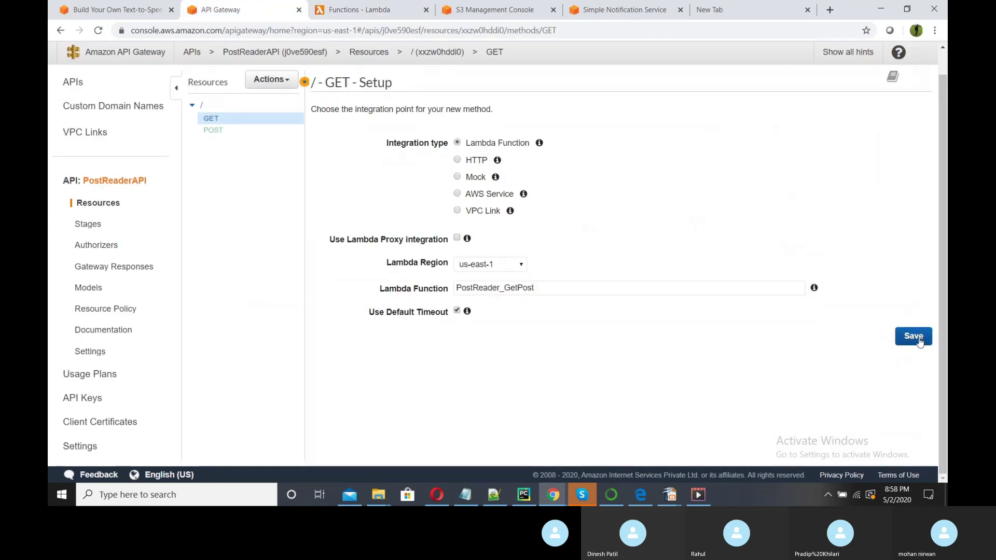
click(724, 183)
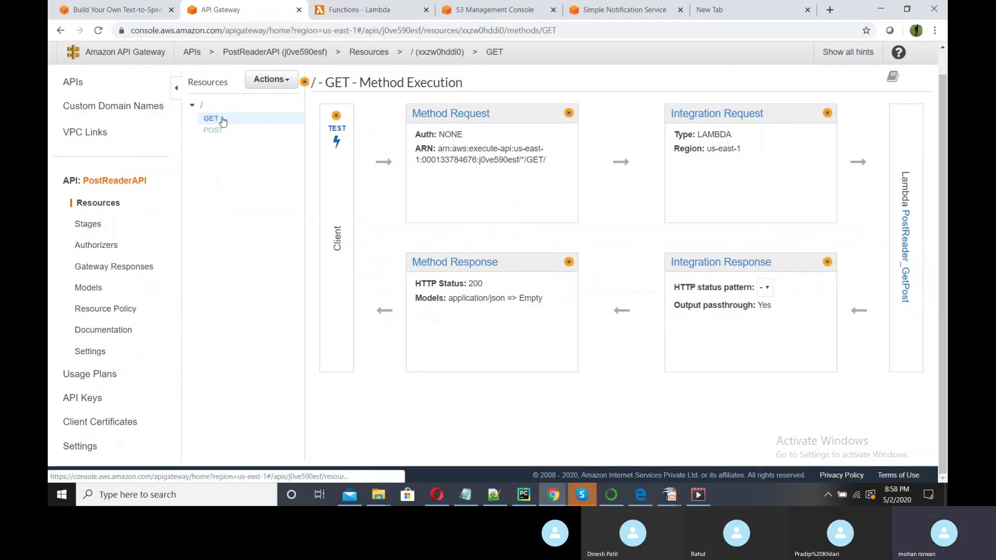
Read the article's instructions on the POST and GET setup, enabling CORS, the postId query parameter and the Integration Request mapping.
click(131, 8)
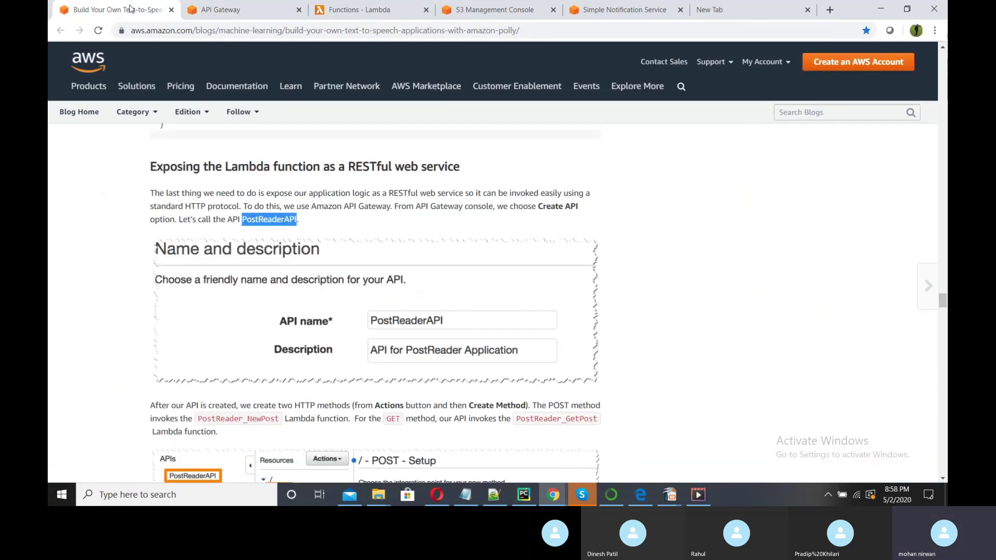
scroll(440, 287, up, 2)
scroll(440, 286, down, 3)
scroll(441, 286, down, 3)
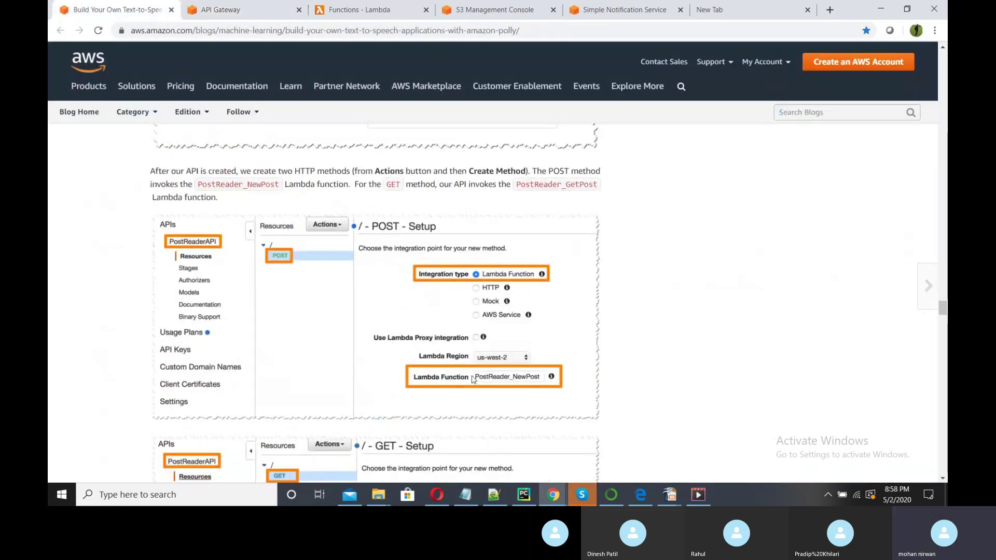
scroll(524, 384, down, 4)
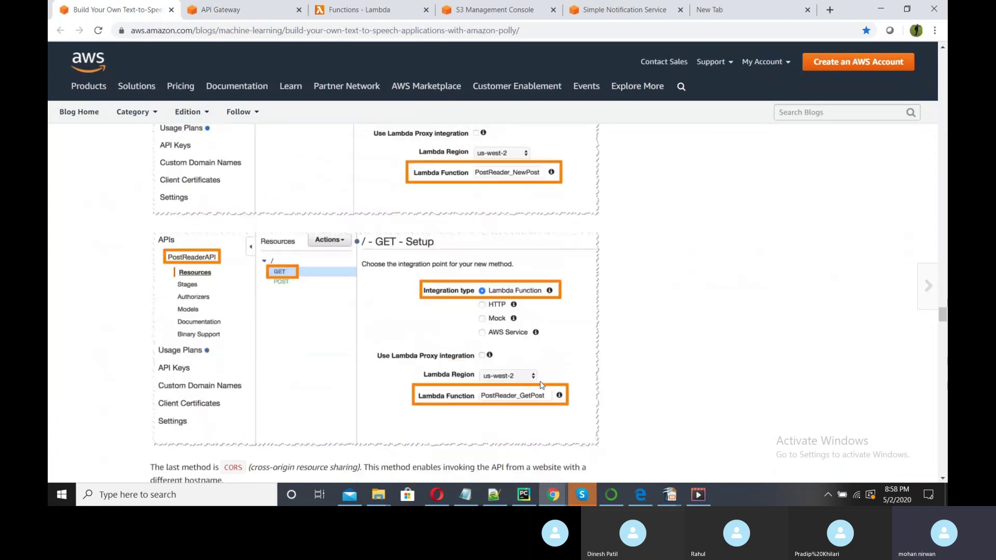
scroll(427, 300, down, 6)
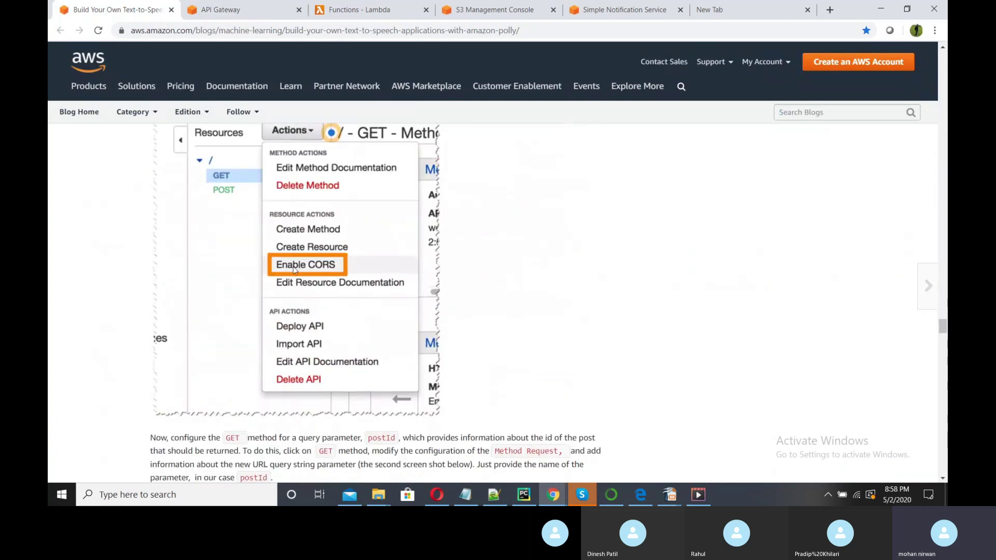
scroll(427, 300, down, 4)
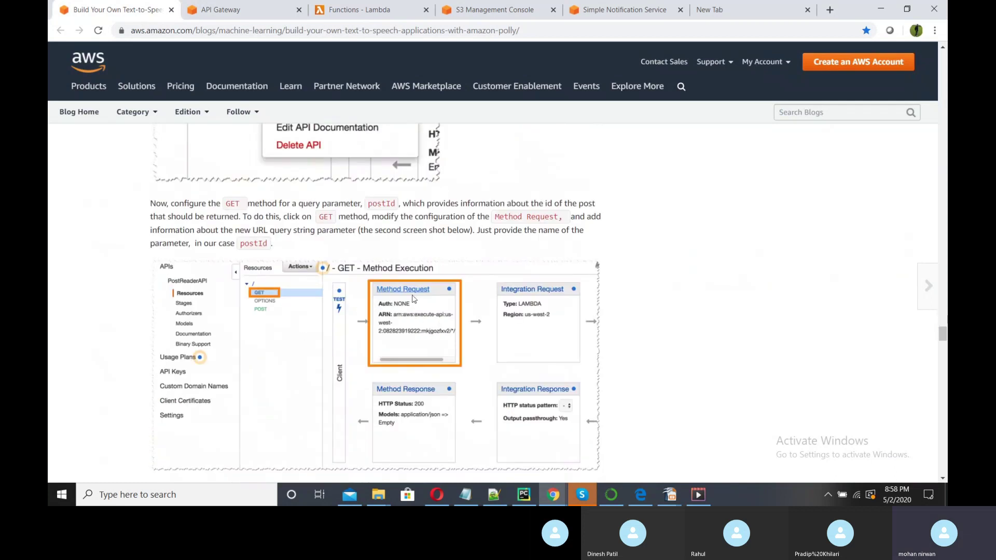
scroll(415, 300, down, 4)
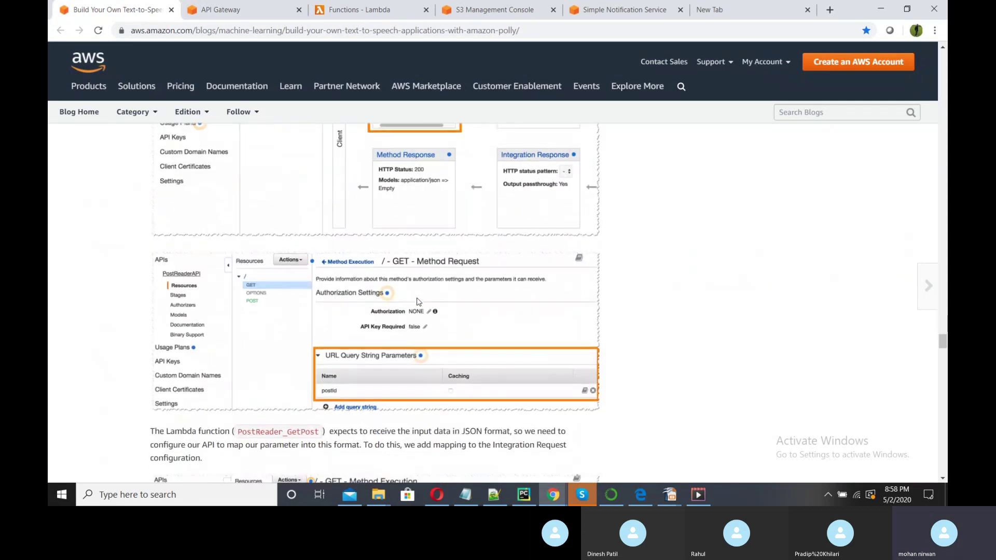
scroll(417, 302, down, 2)
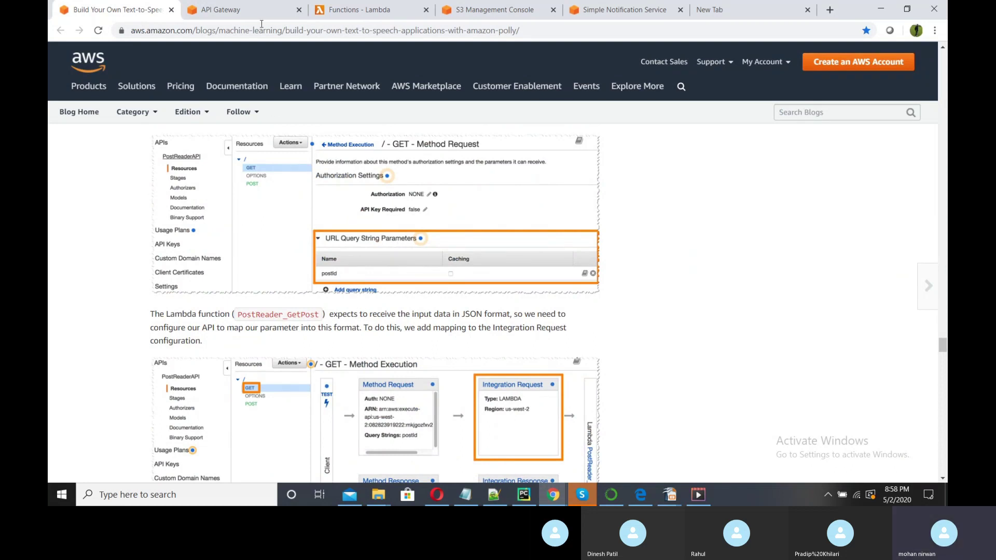
Add a URL query string parameter named postId to the GET method's Method Request.
click(244, 9)
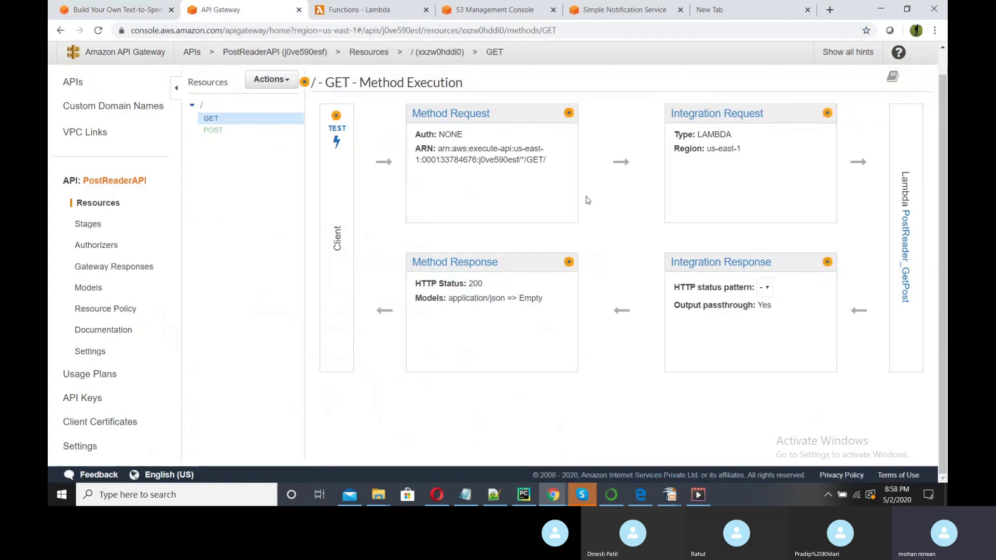
click(442, 112)
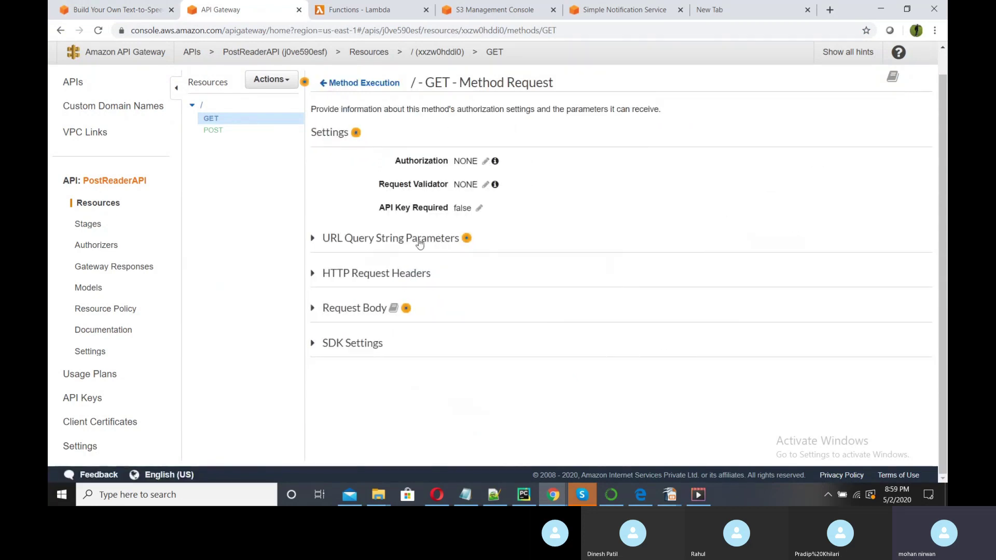
click(357, 243)
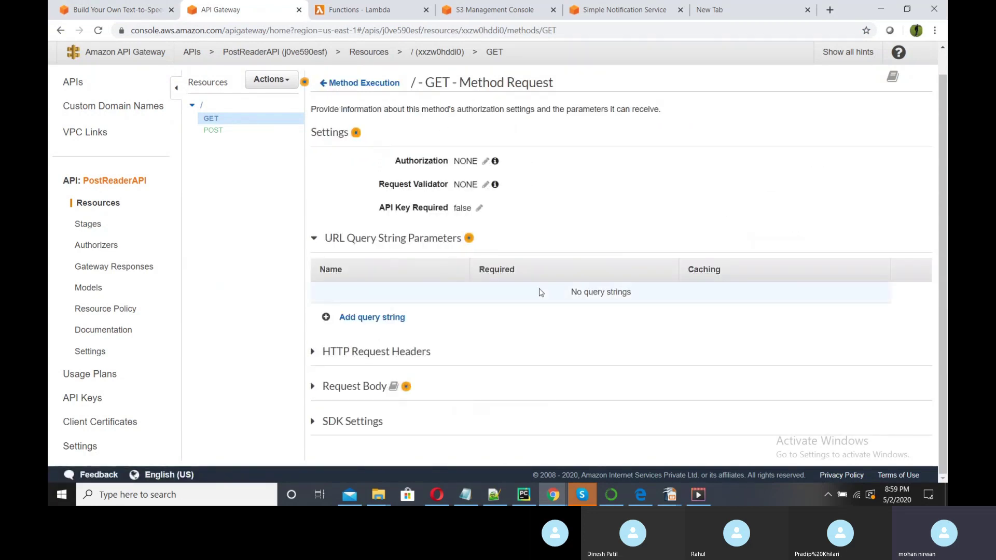
click(329, 322)
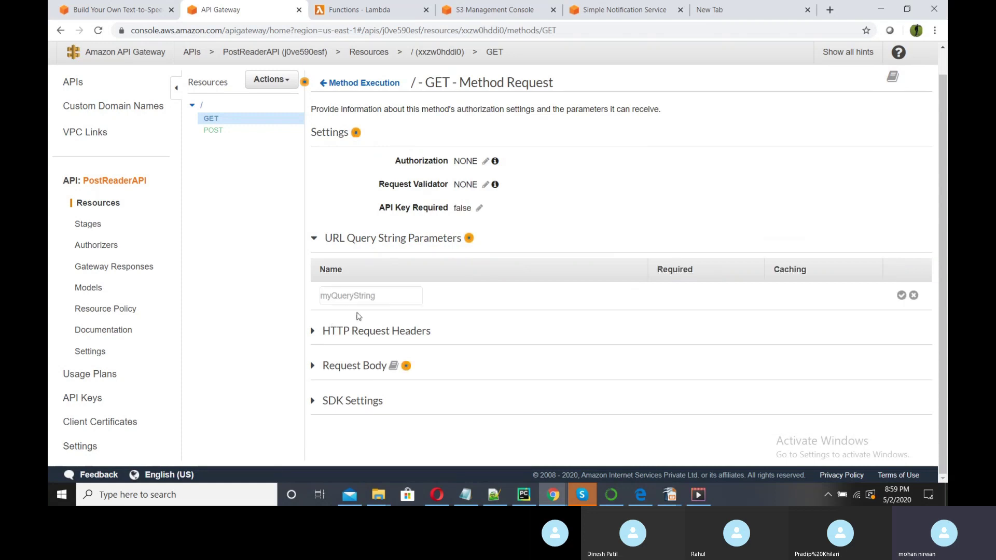
text(postId)
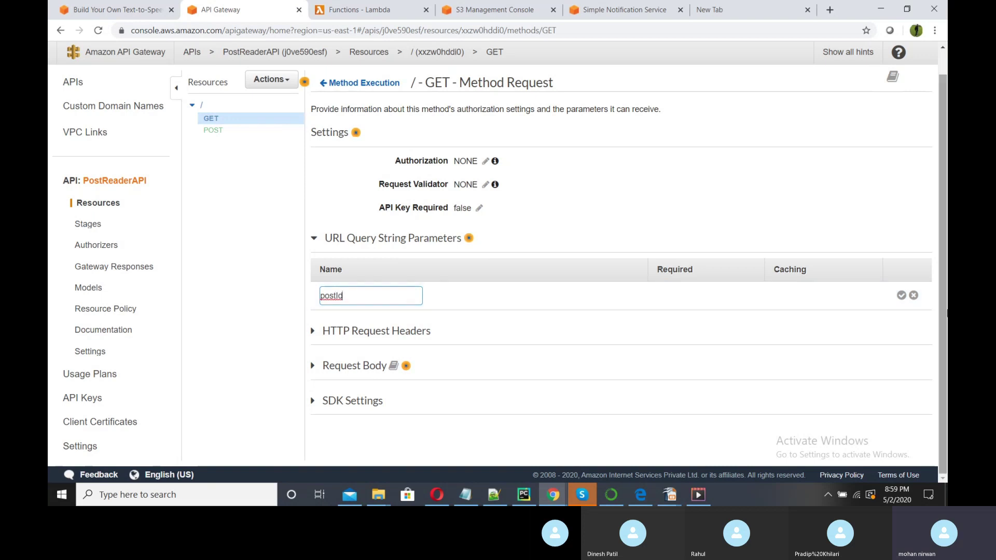
click(902, 296)
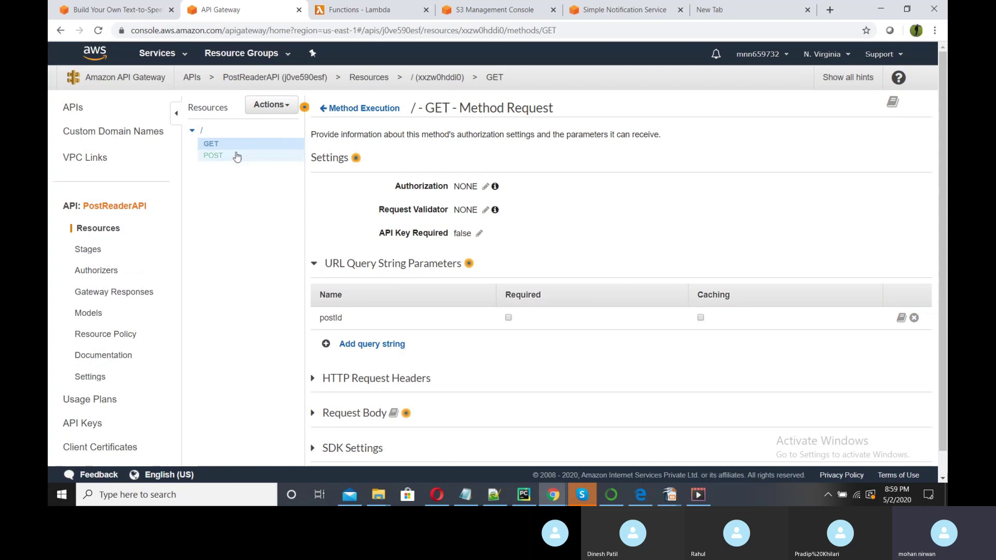
Add an application/json mapping template to the GET method's Integration Request and secure the integration to defined content types only.
click(357, 108)
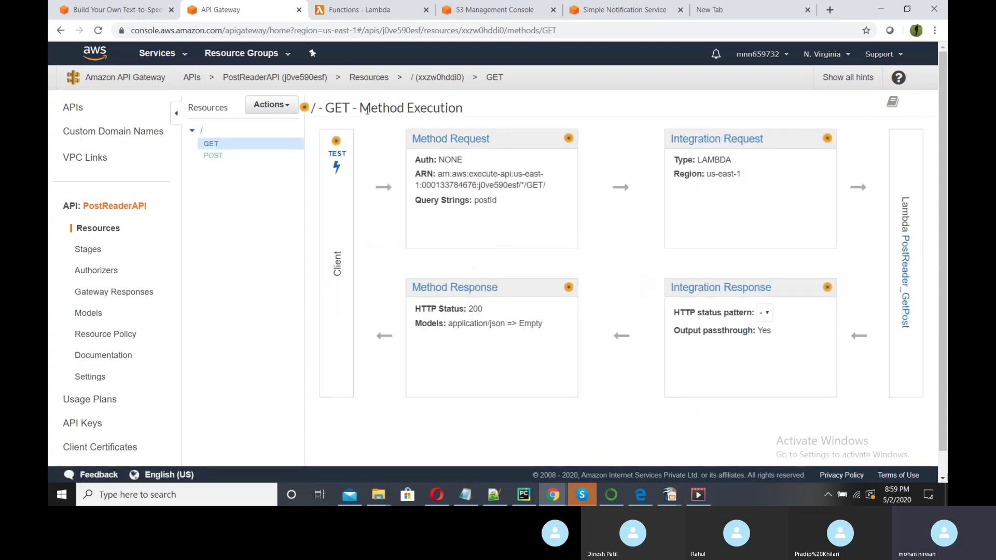
click(735, 139)
scroll(737, 154, down, 2)
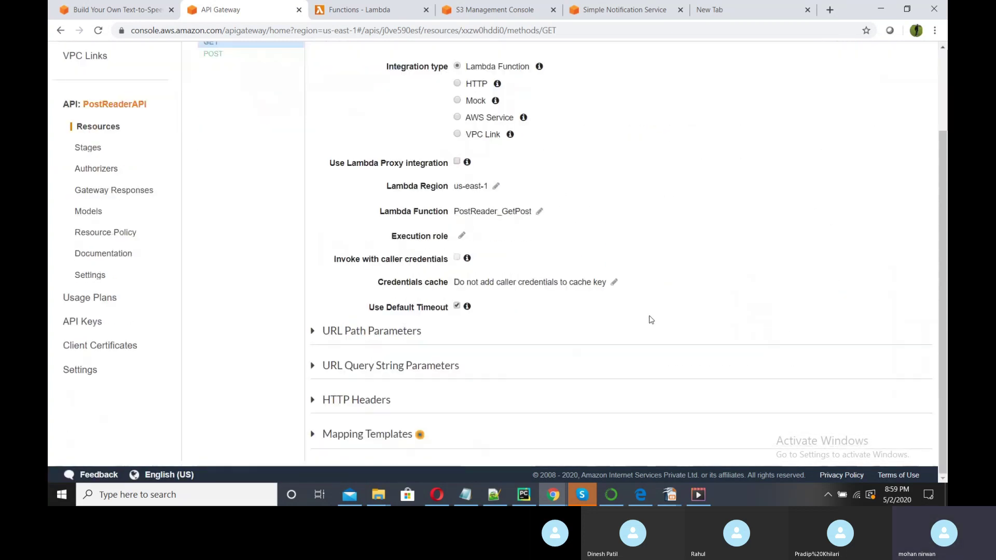
click(314, 435)
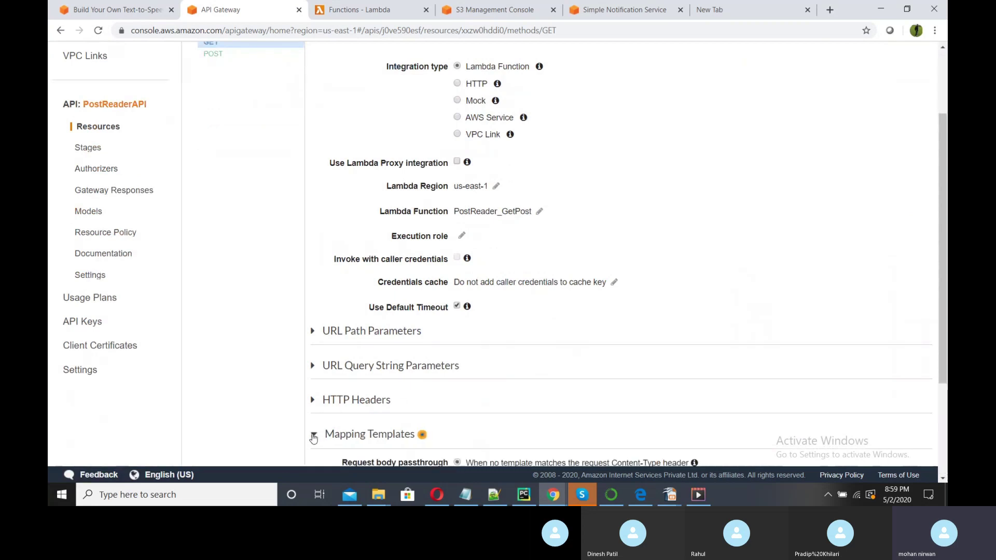
scroll(499, 422, down, 3)
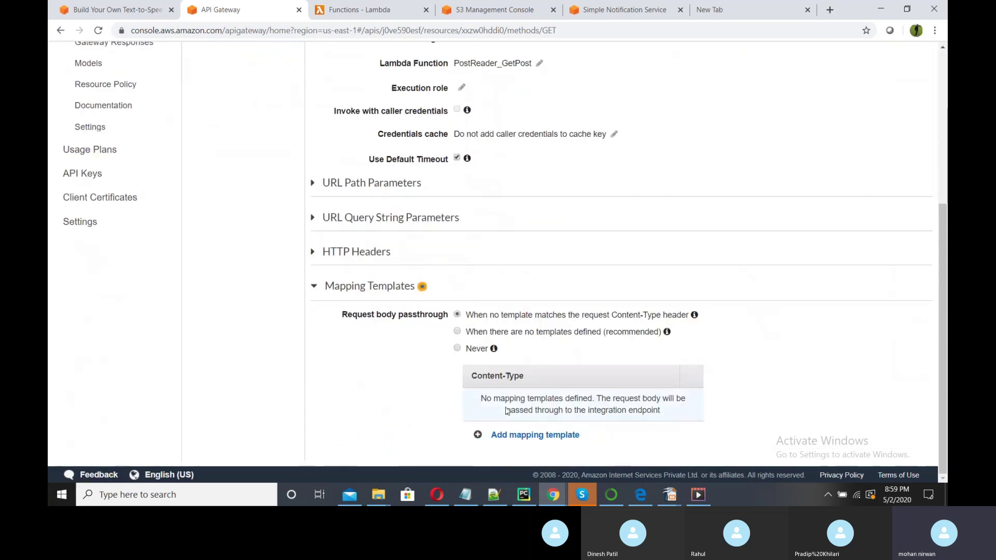
click(535, 435)
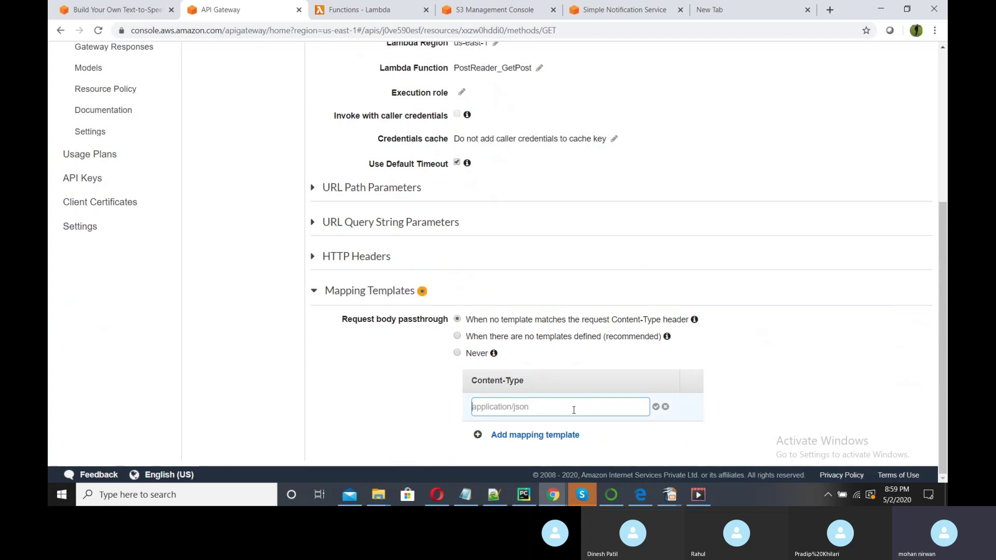
text(application/json)
click(478, 436)
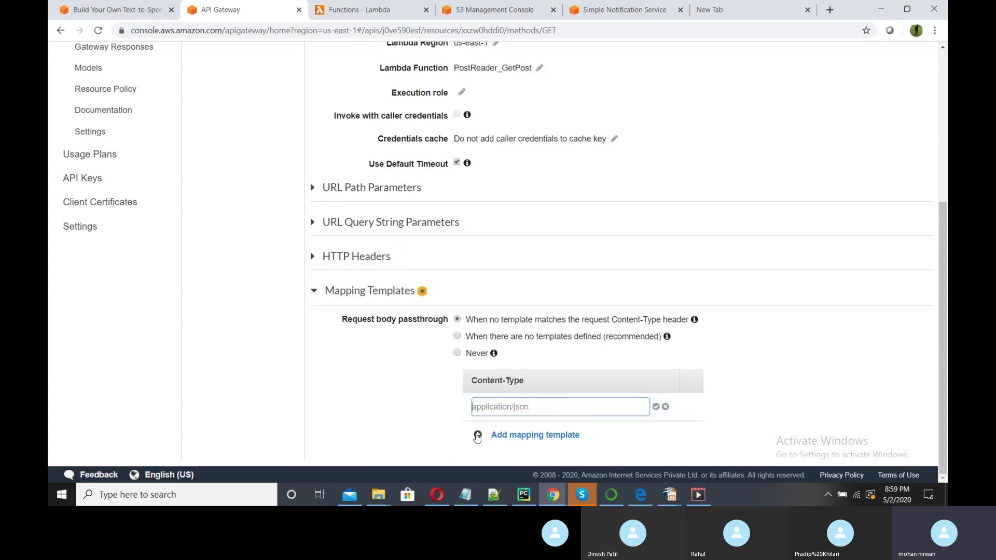
text(a)
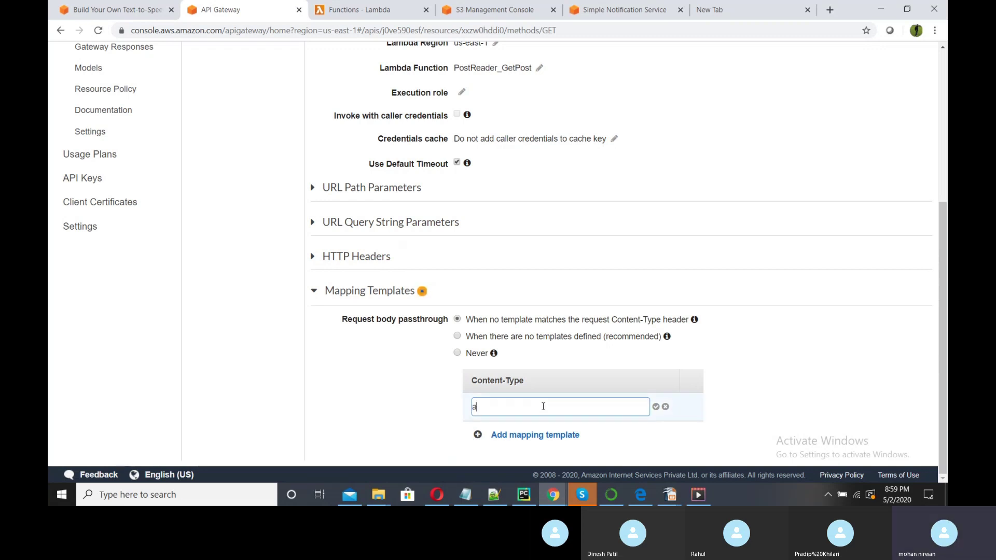
text(pplicat)
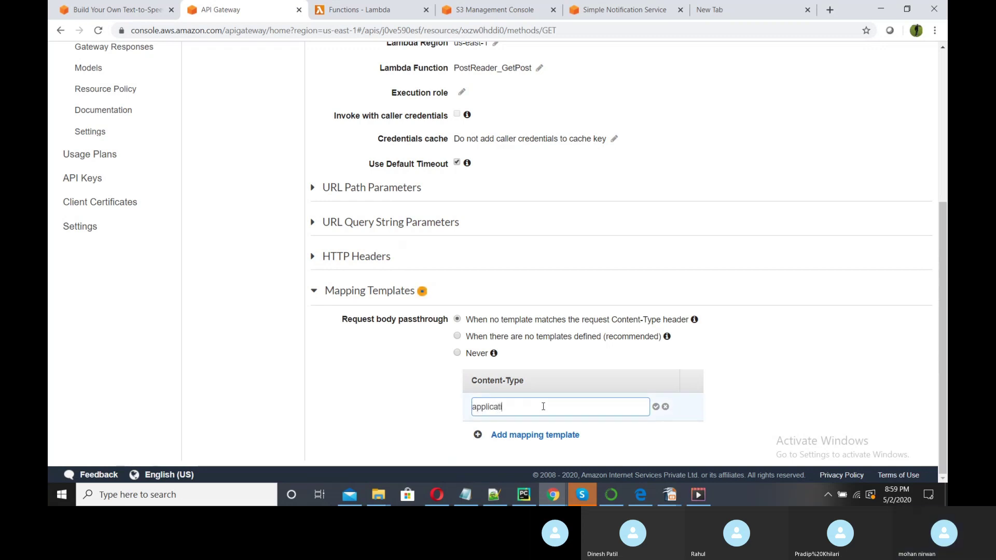
text(ion/)
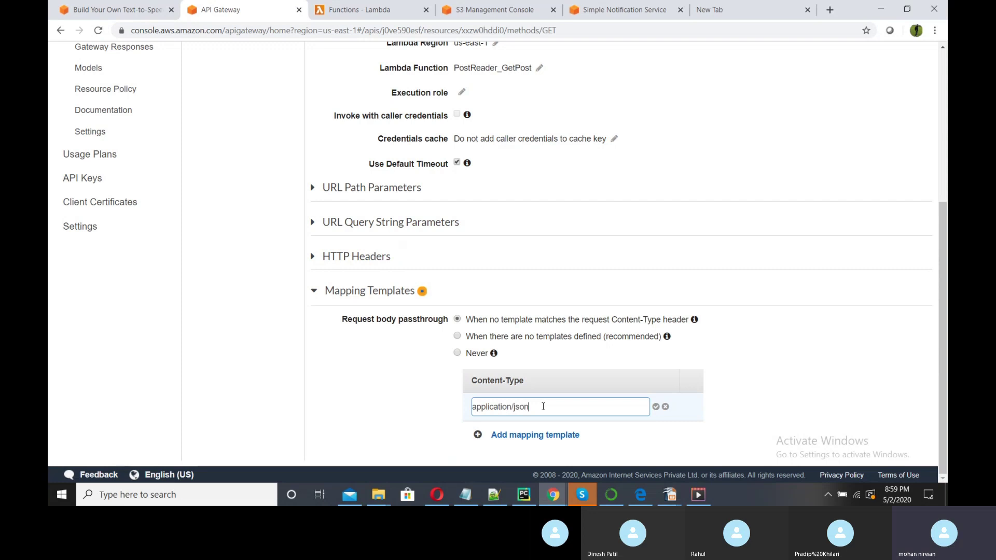
text(json)
click(656, 408)
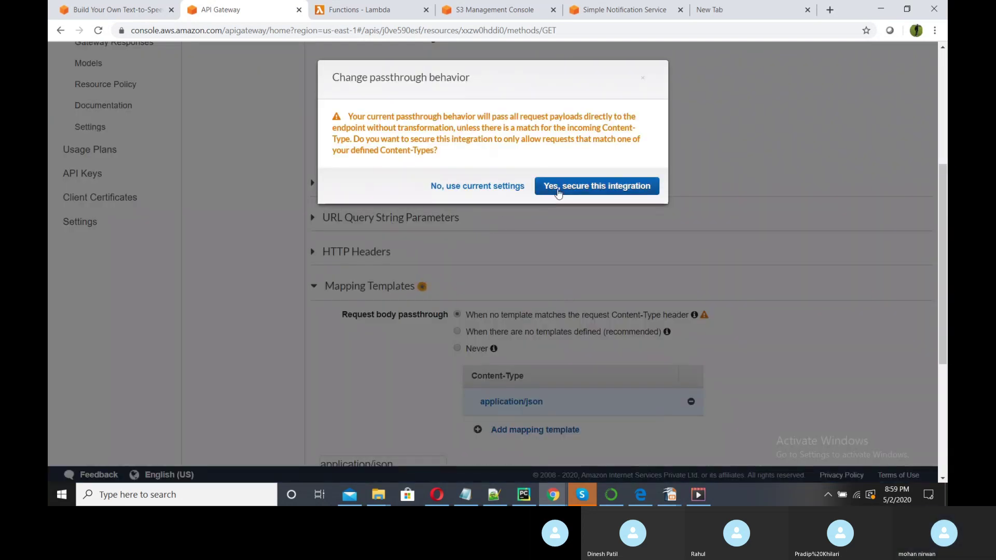
click(597, 186)
click(504, 430)
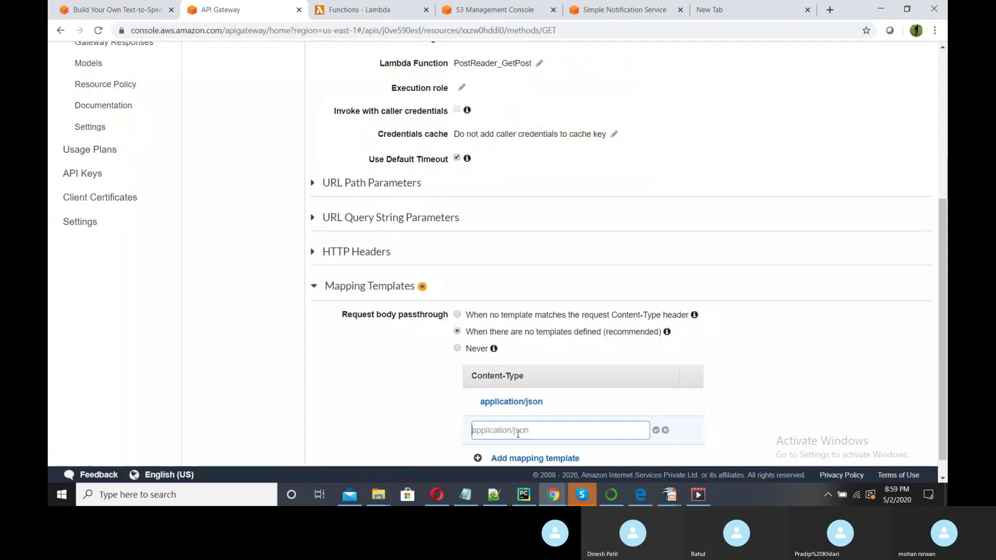
scroll(574, 436, down, 1)
click(665, 407)
Copy the article's mapping { "postId" : "$input.params('postId')" } into the application/json template and save it.
click(524, 409)
scroll(467, 426, down, 5)
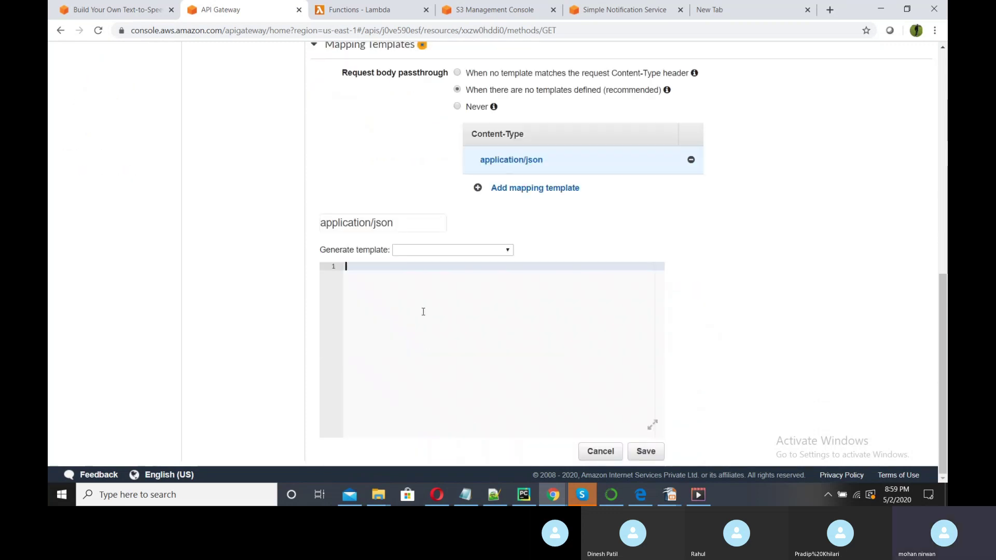
click(115, 10)
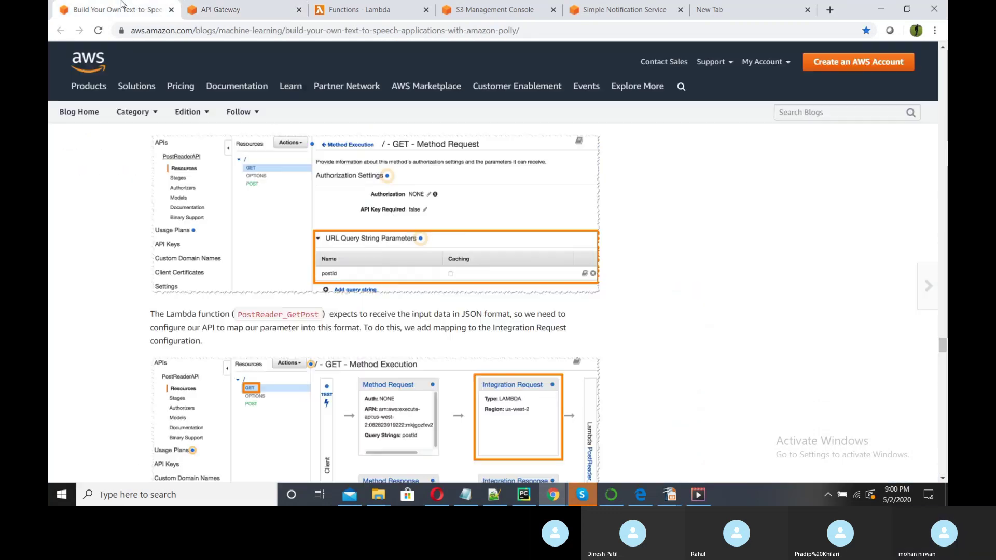
scroll(334, 232, down, 8)
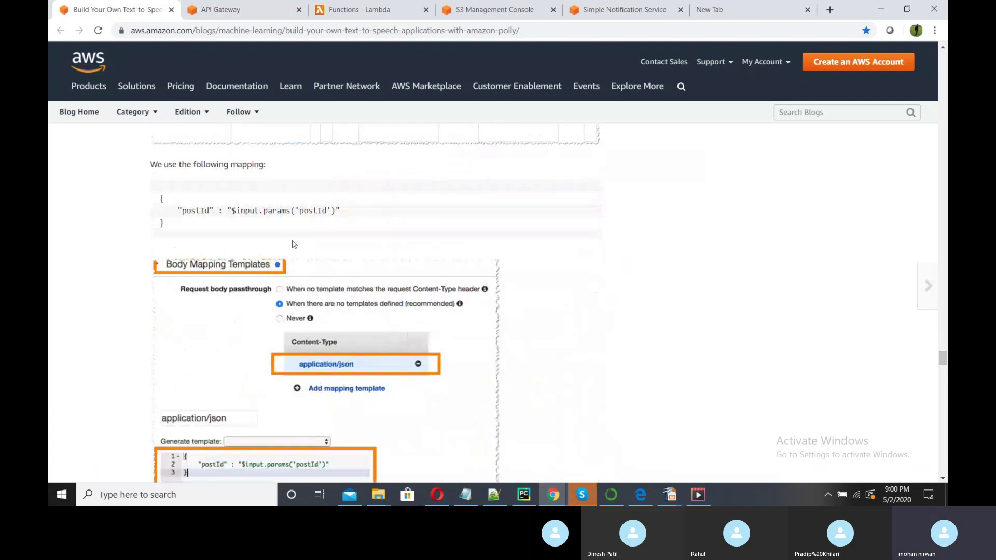
drag(161, 199, 188, 226)
key(ctrl+c)
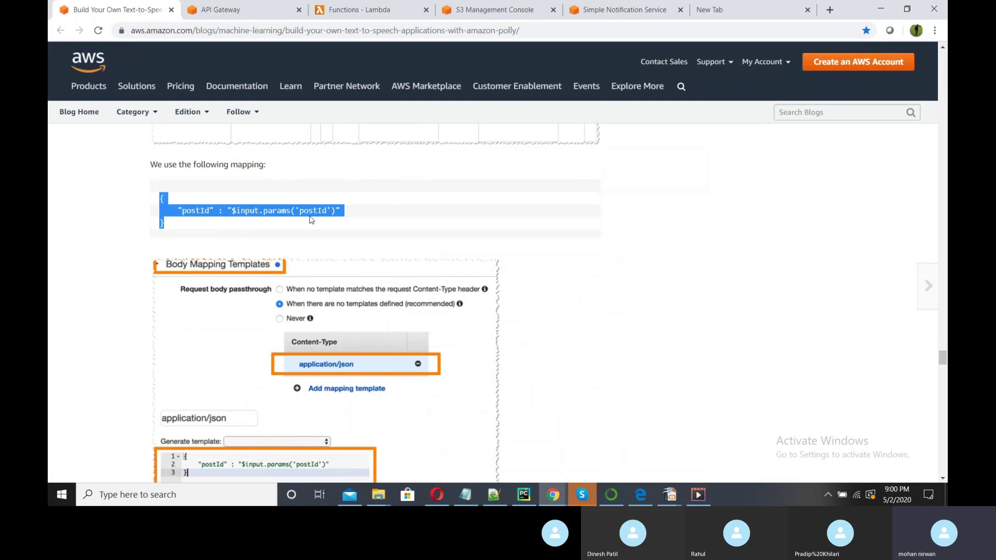
click(264, 17)
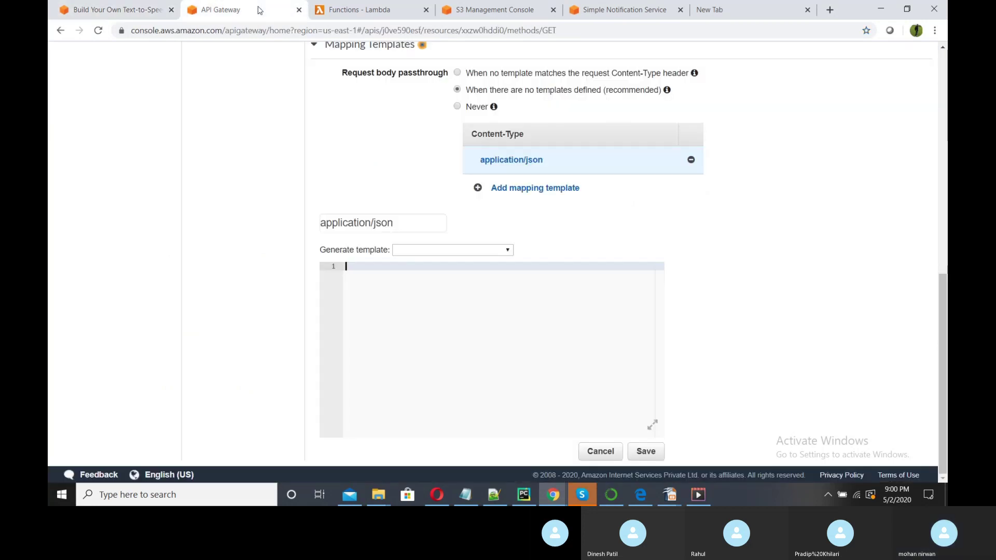
key(ctrl+v)
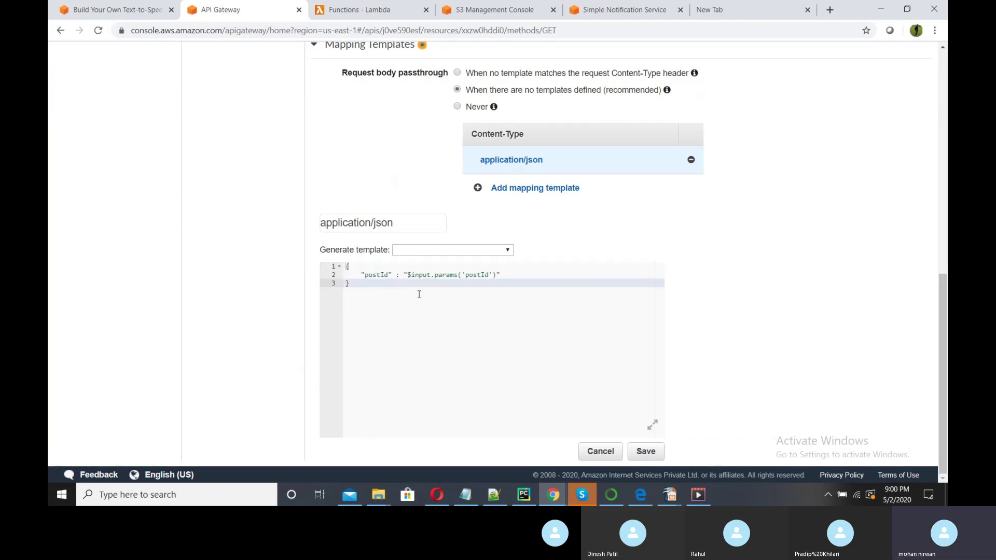
click(646, 452)
scroll(724, 360, up, 10)
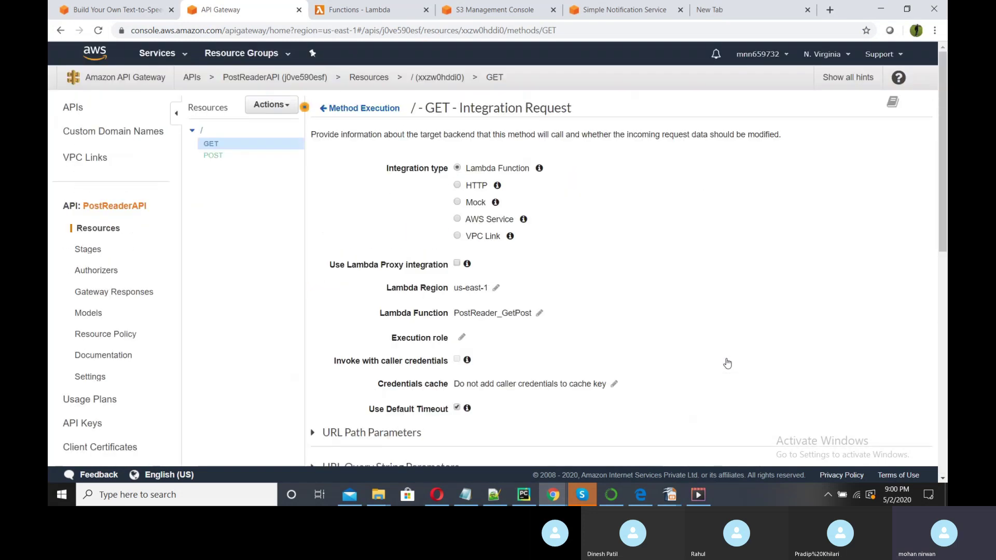
Read the article's instructions on deploying the API and enabling CORS.
click(165, 14)
scroll(406, 317, down, 5)
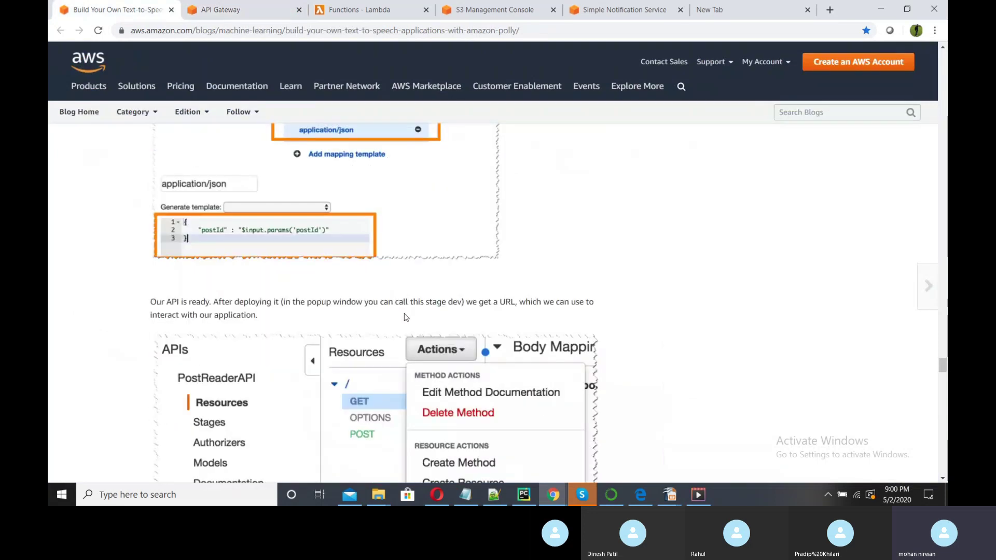
scroll(406, 317, down, 5)
scroll(410, 317, up, 4)
scroll(409, 317, down, 2)
scroll(410, 317, up, 3)
scroll(411, 316, up, 15)
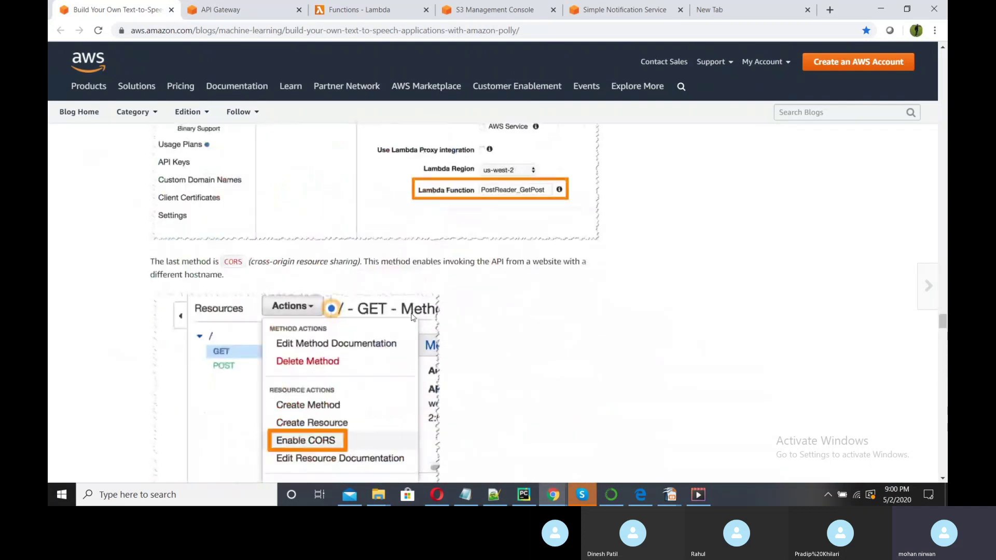
scroll(411, 313, down, 2)
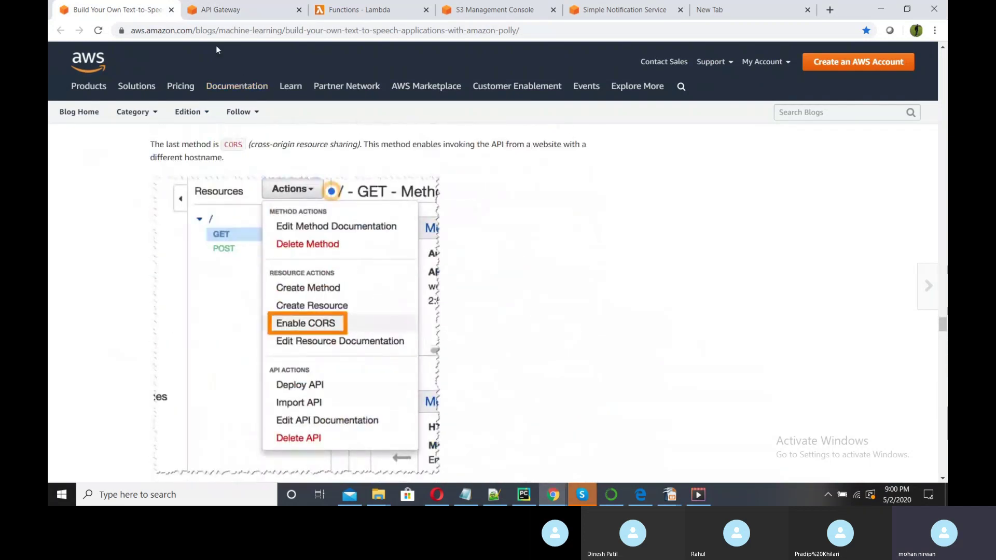
Enable CORS on PostReaderAPI's root resource for the POST, GET and OPTIONS methods, replacing the existing values.
click(225, 11)
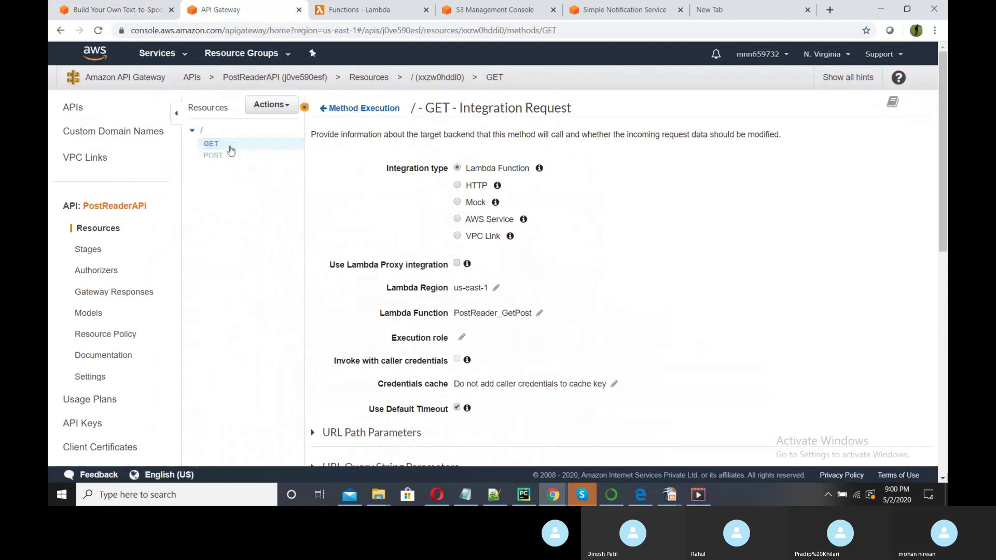
click(284, 107)
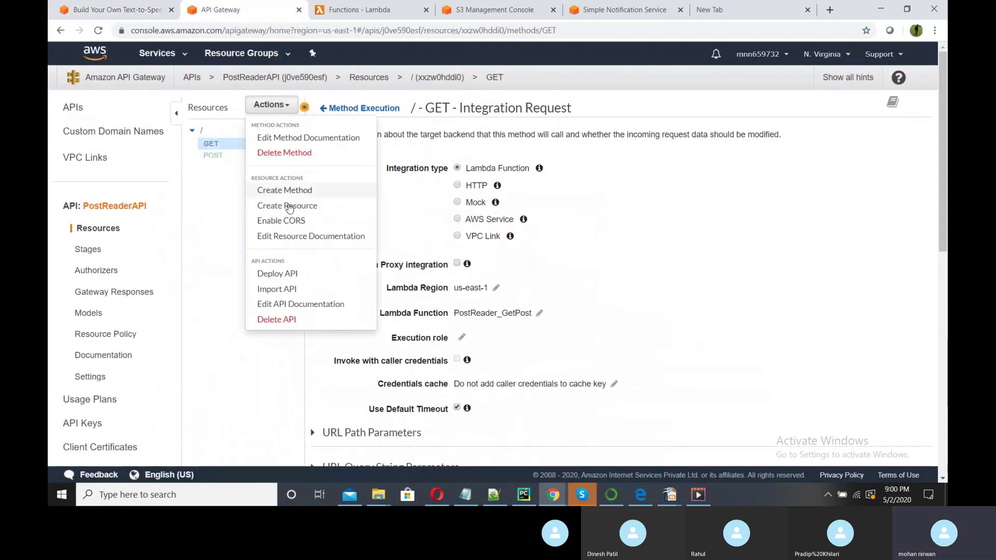
click(291, 222)
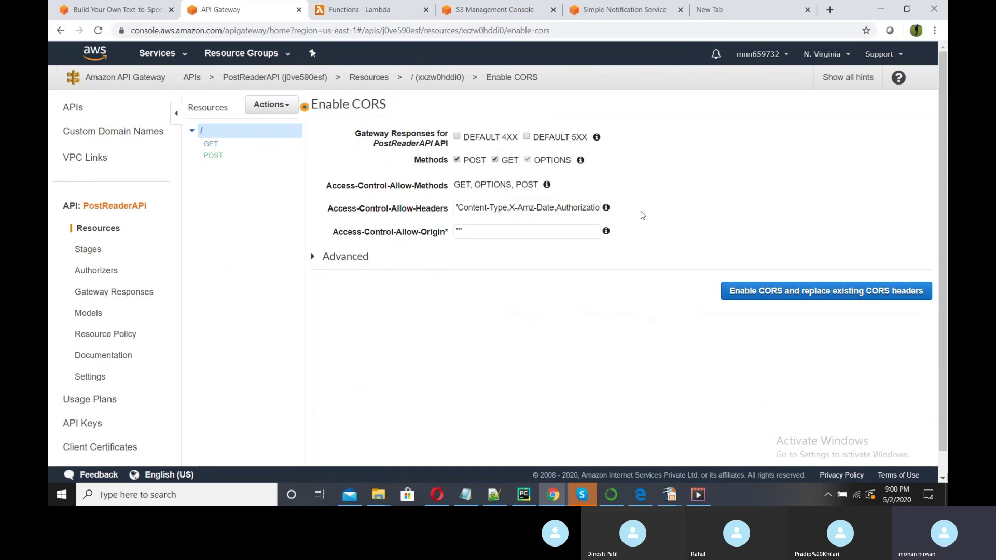
click(755, 295)
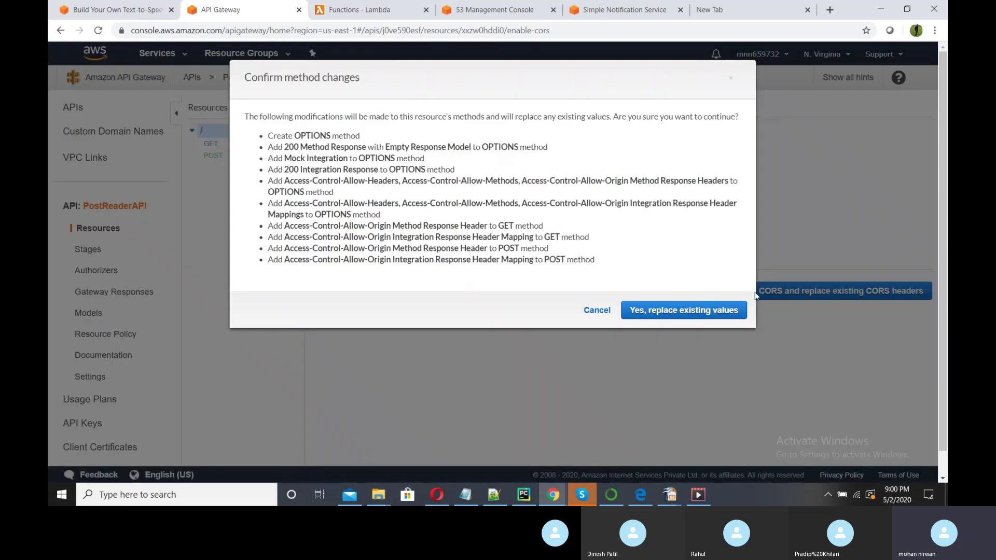
click(706, 313)
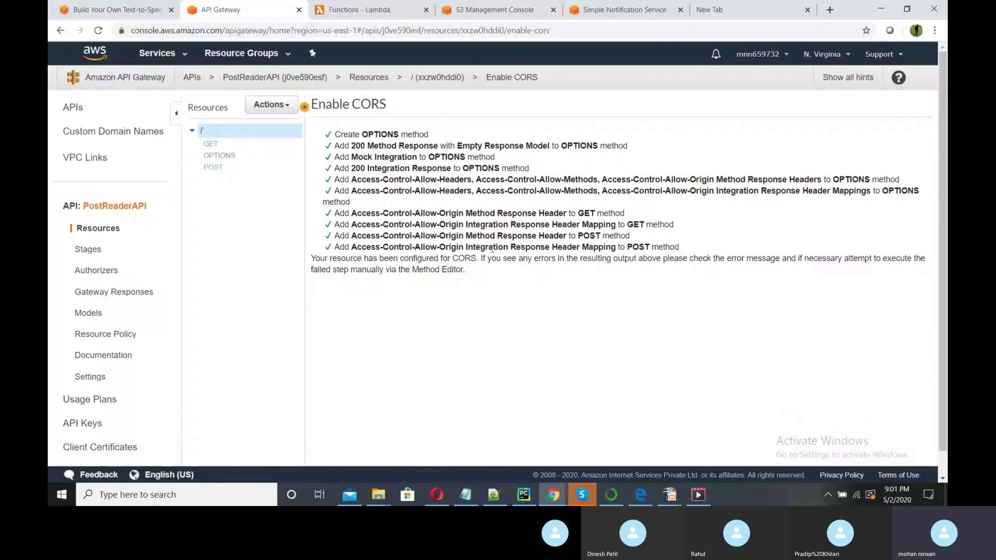
Start deploying PostReaderAPI to a new stage named Dev.
click(269, 111)
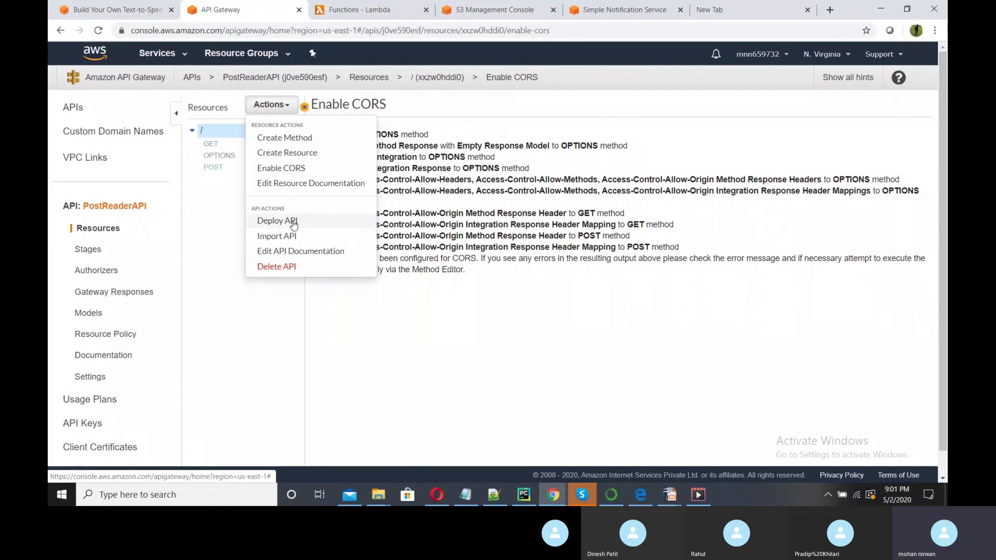
click(293, 222)
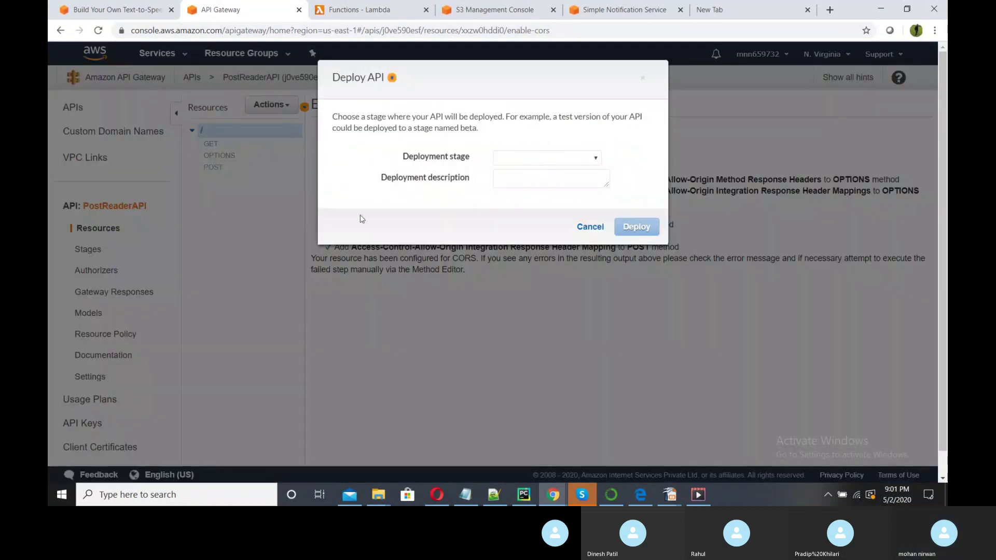
click(535, 165)
click(544, 180)
click(543, 179)
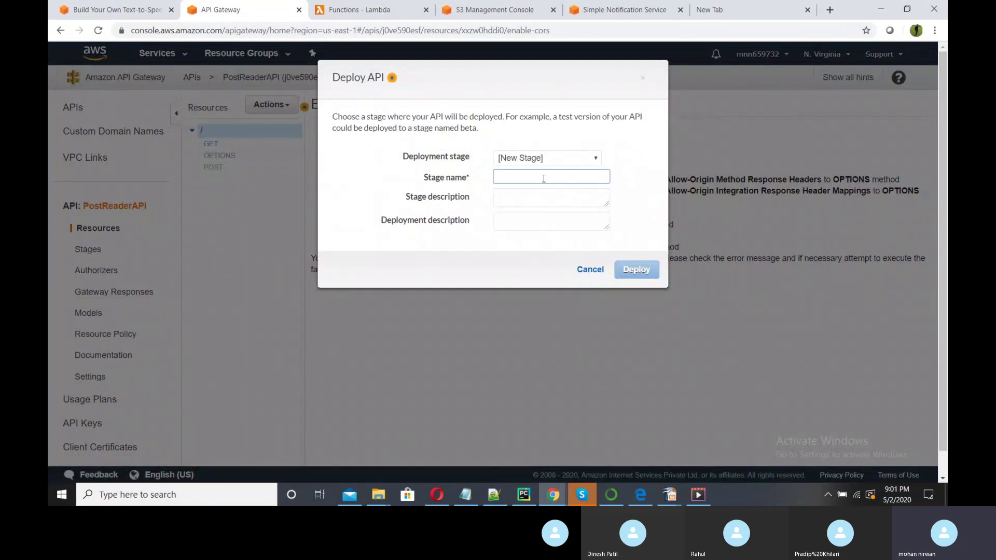
text(Dev)
Reuse the stage name Dev as the stage description and deployment description, and deploy the API.
click(530, 204)
double_click(526, 178)
key(ctrl+c)
key(Tab)
key(ctrl+v)
key(Tab)
key(ctrl+v)
click(626, 275)
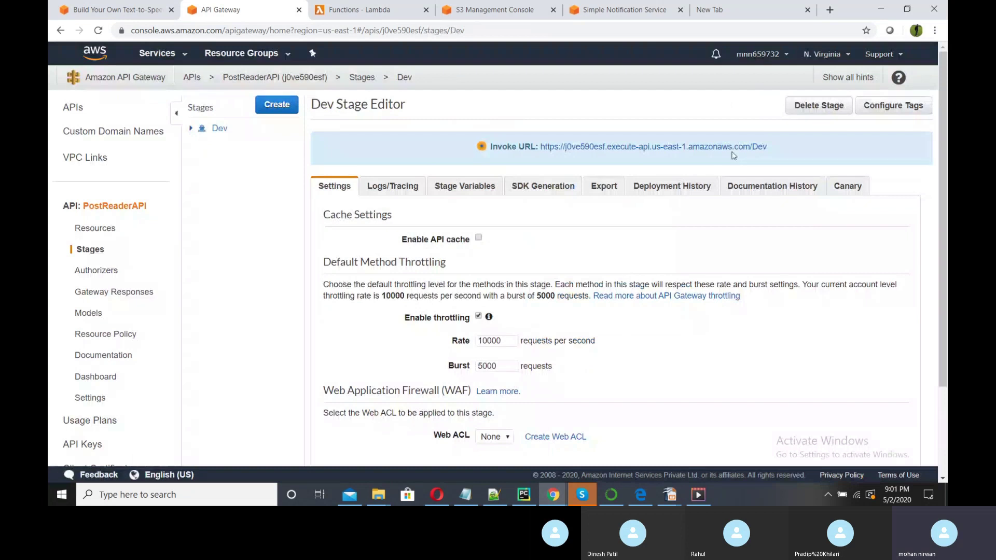
Examine the Dev stage's invoke URL and review the article's instructions on body mapping and deploying the API.
drag(767, 150, 541, 143)
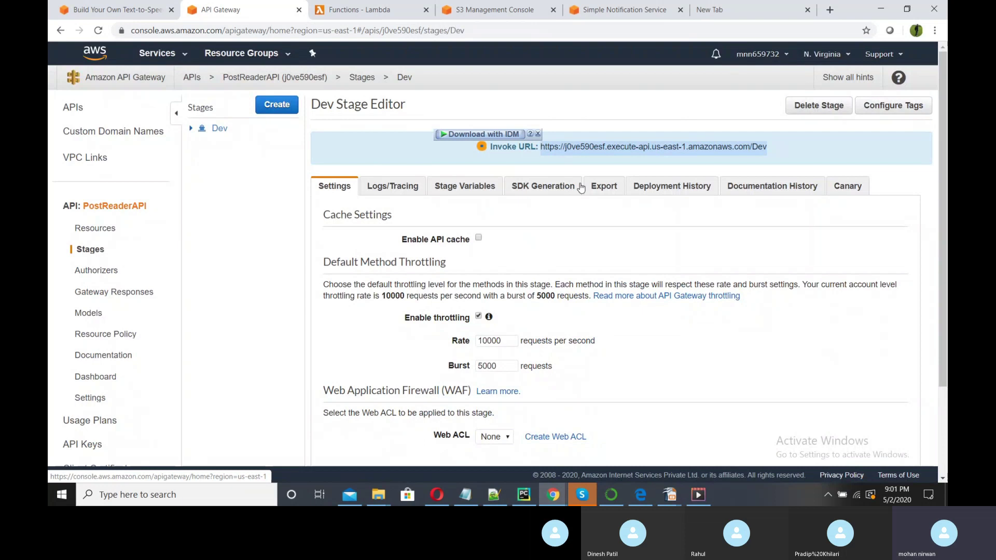
click(429, 158)
click(88, 8)
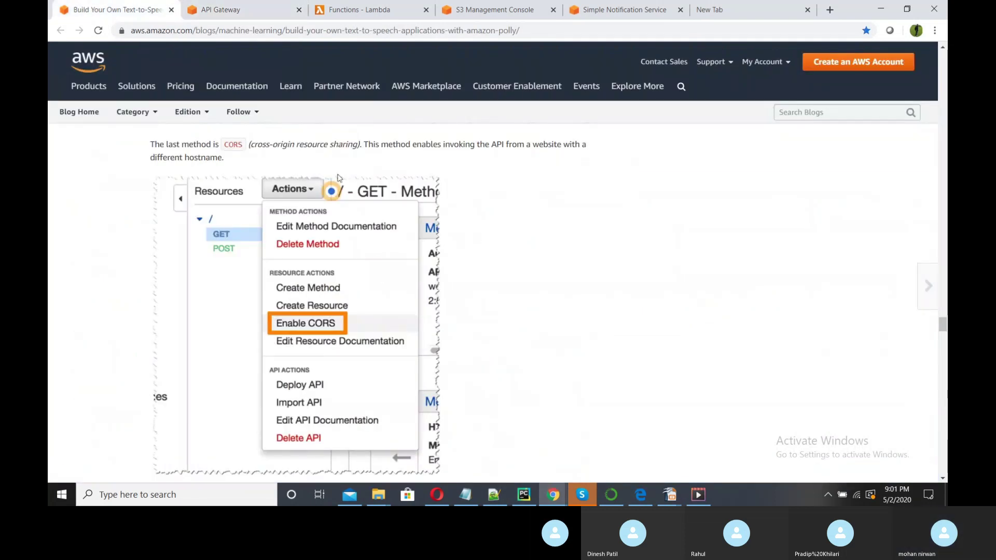
scroll(392, 290, down, 4)
scroll(392, 290, down, 14)
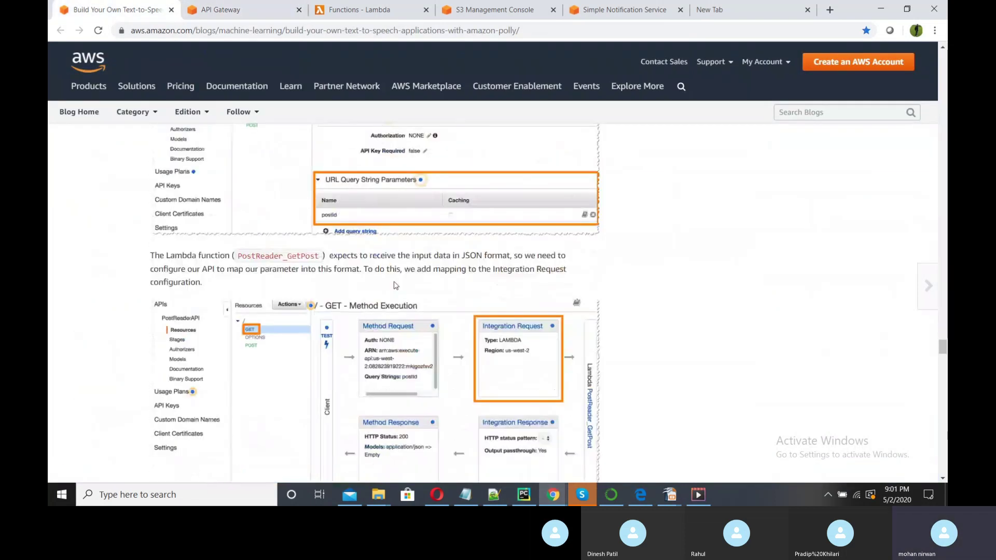
scroll(396, 284, down, 6)
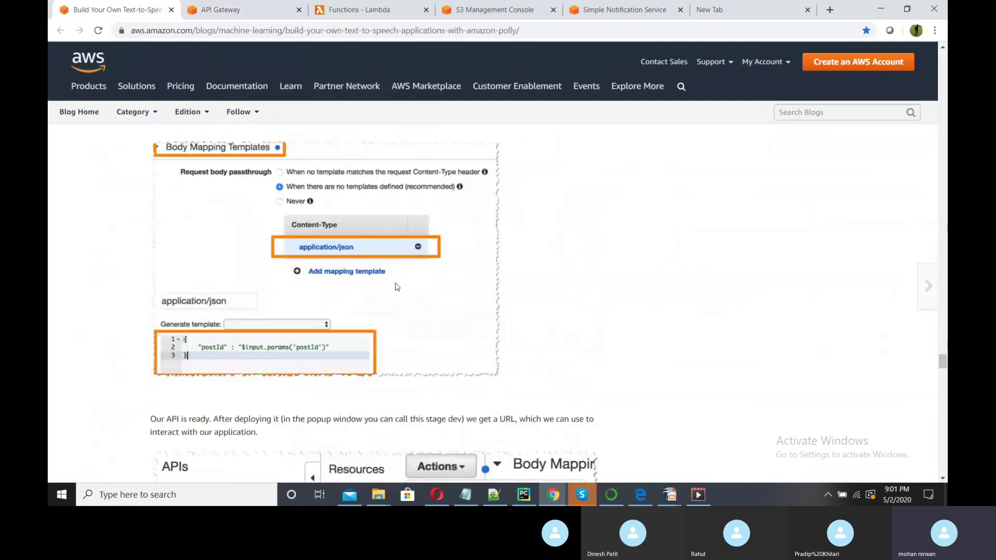
scroll(356, 264, down, 3)
scroll(266, 209, down, 9)
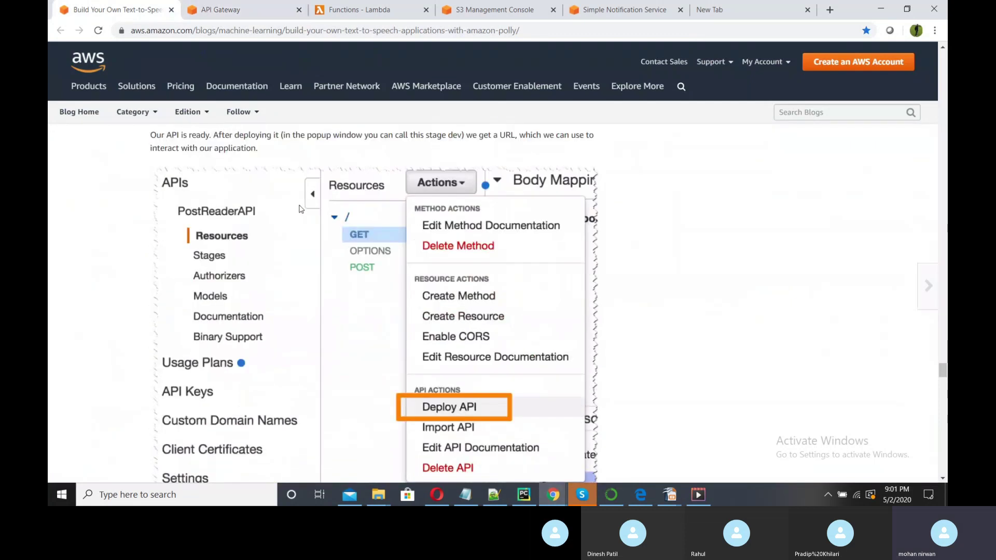
Download the text-to-speech-demo.zip website package linked in the article and show it in its download folder.
scroll(478, 263, down, 3)
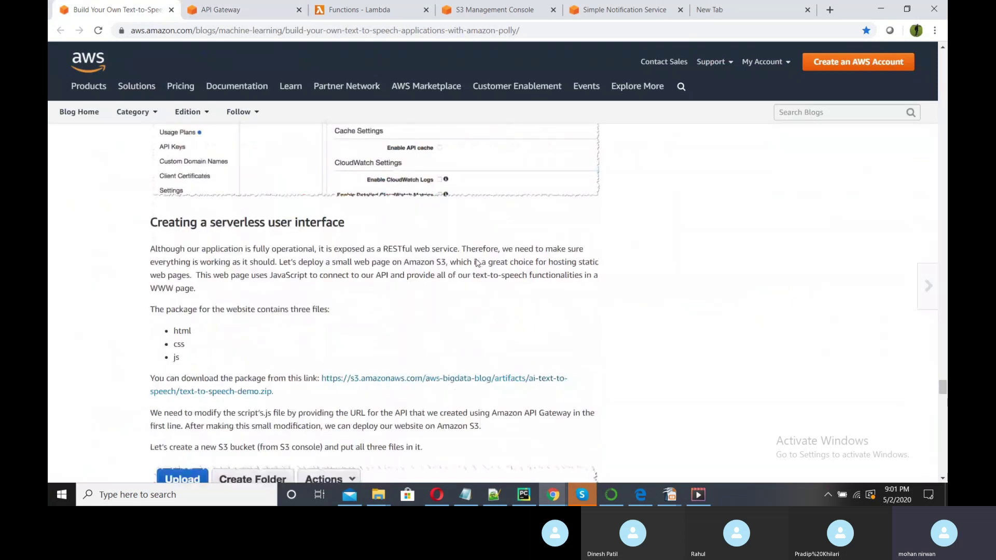
scroll(422, 239, up, 3)
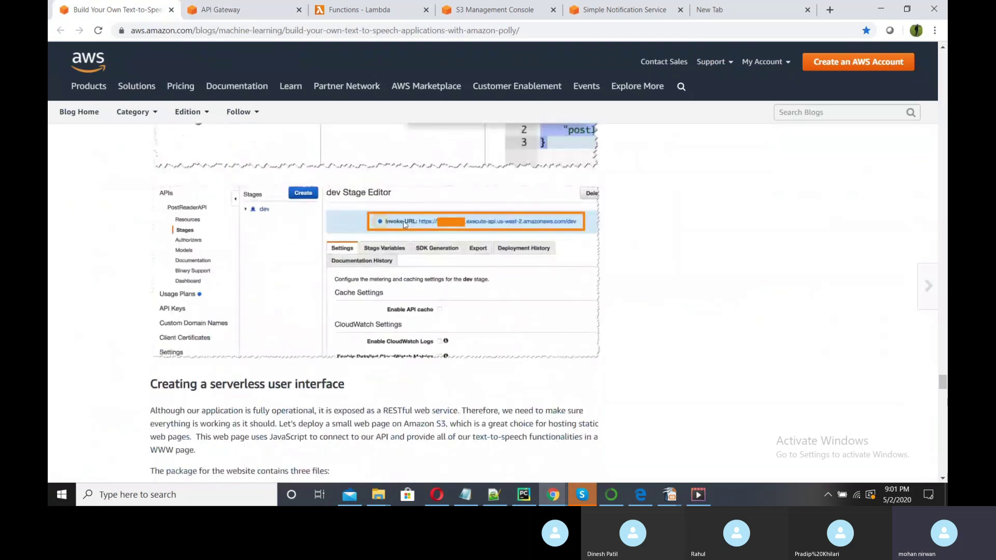
scroll(462, 228, down, 5)
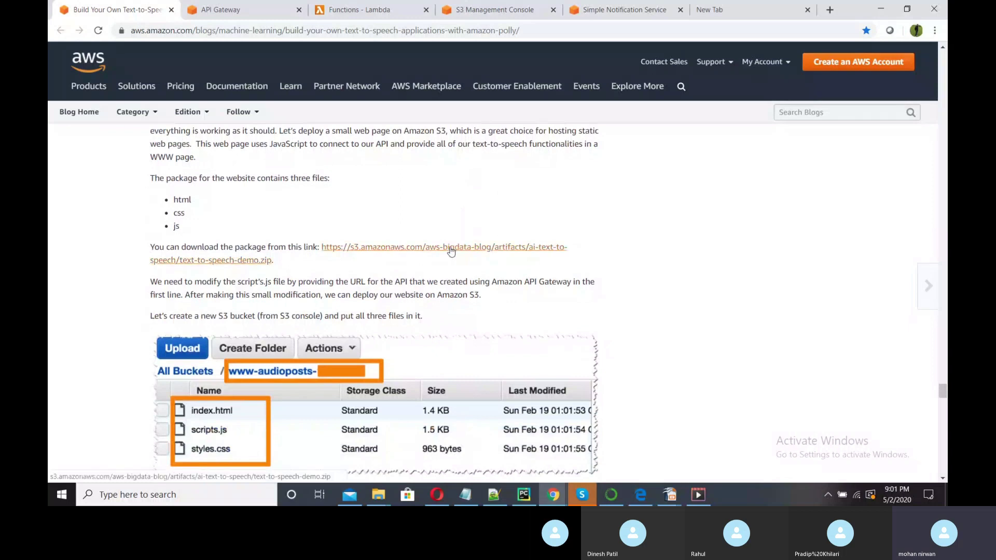
click(451, 251)
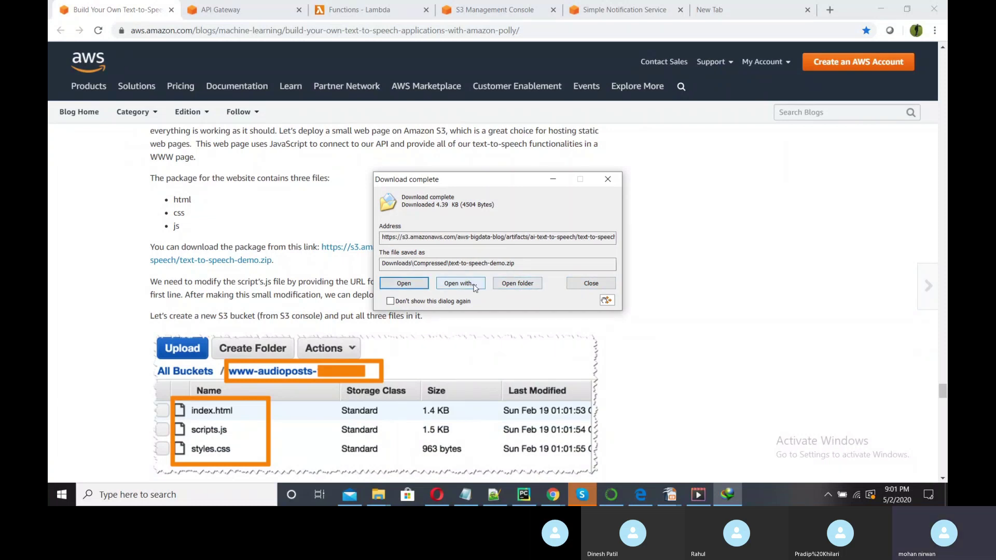
click(517, 284)
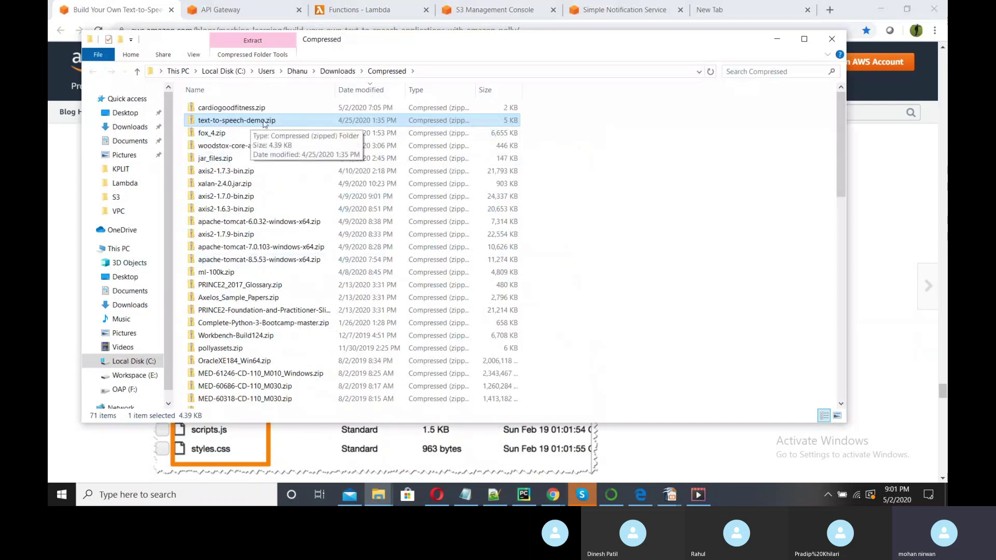
Extract all of text-to-speech-demo.zip, replacing the files in the destination, and open the extracted WWW folder.
right_click(265, 121)
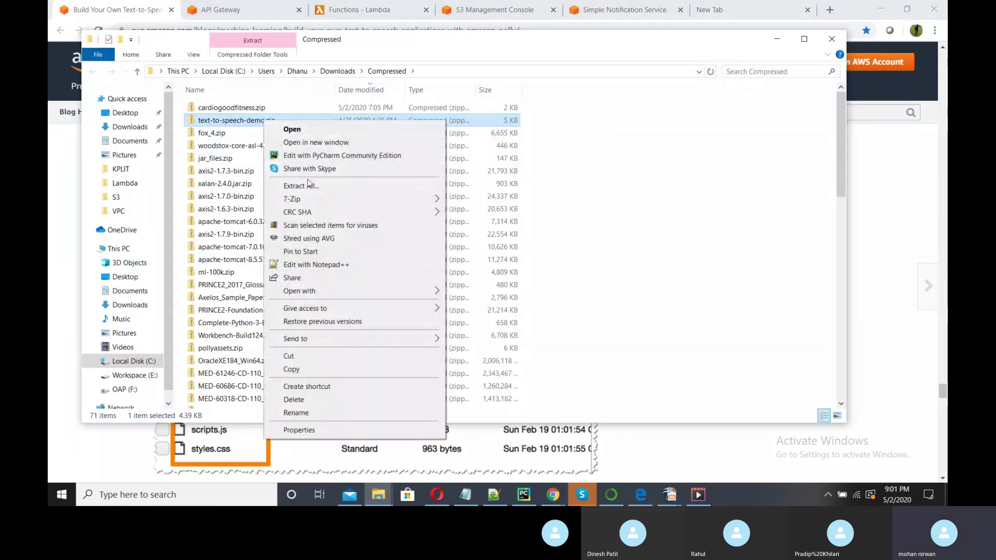
click(312, 188)
click(587, 367)
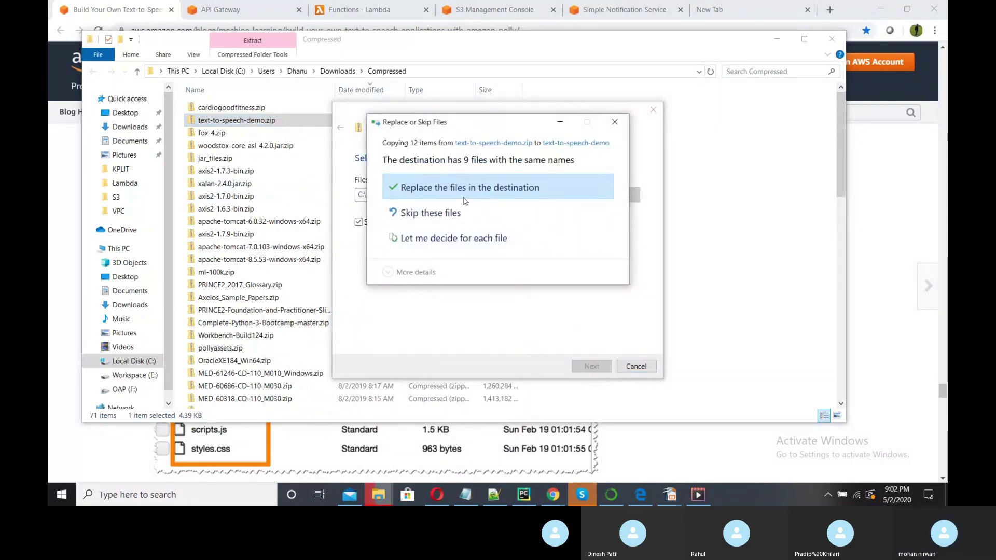
click(464, 201)
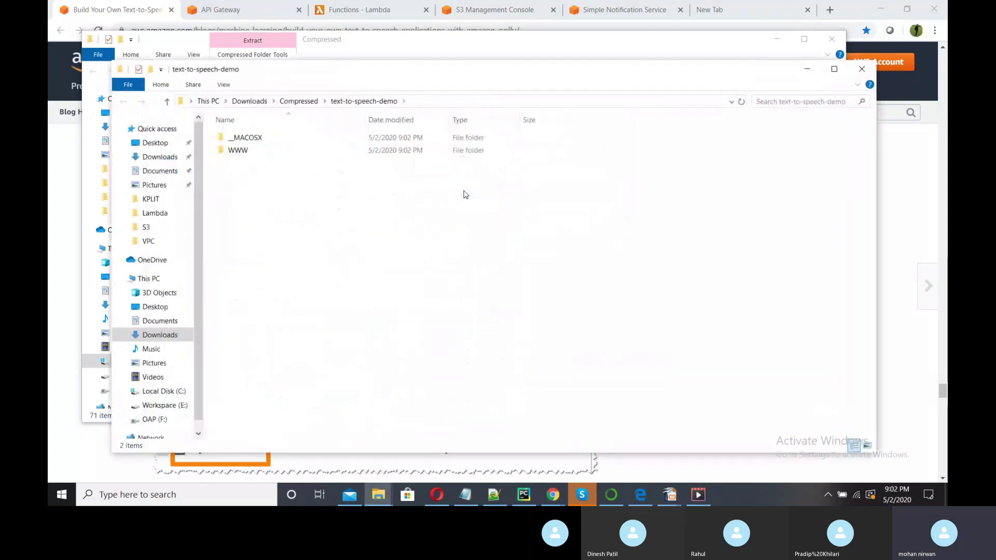
double_click(240, 151)
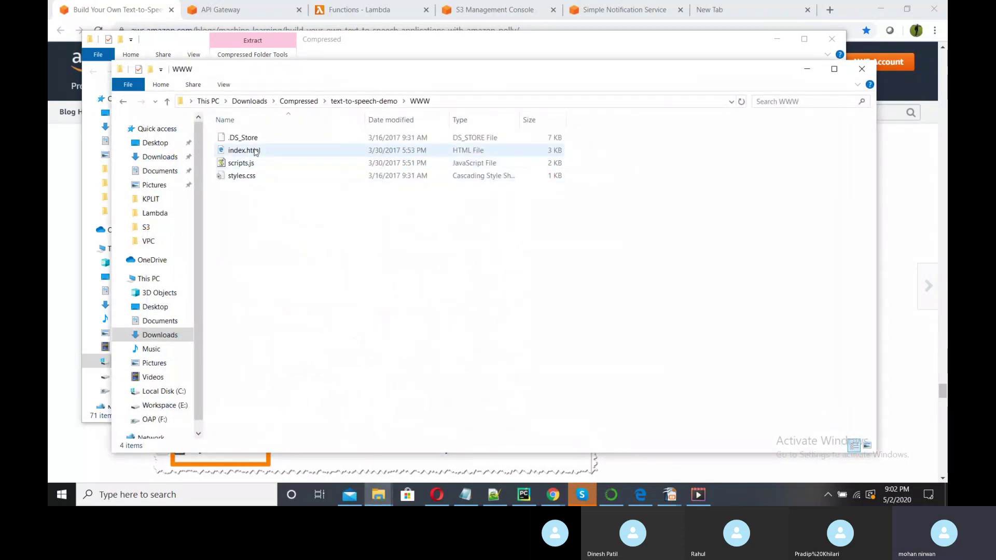
Open index.html in the browser and examine its voice choices, text box and post ID search field.
double_click(255, 151)
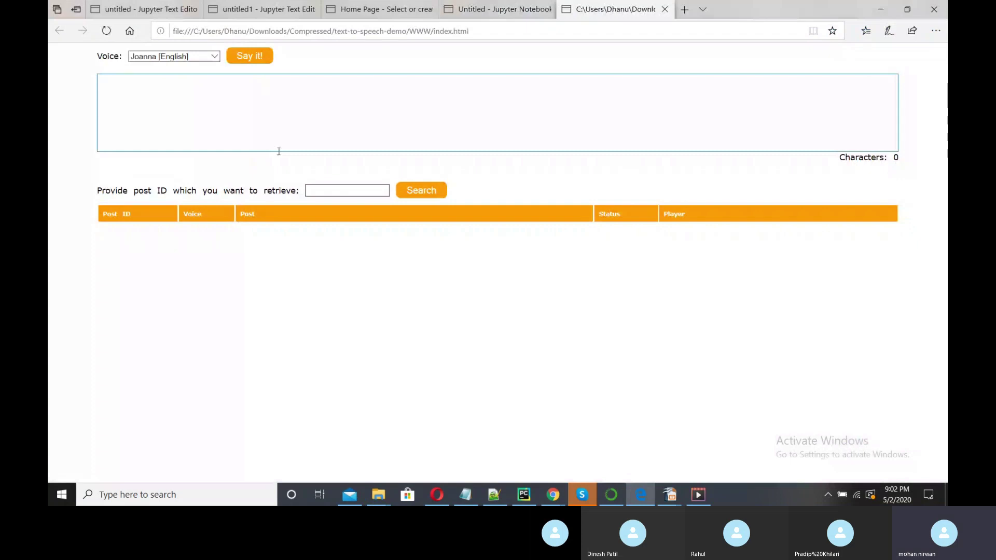
click(165, 56)
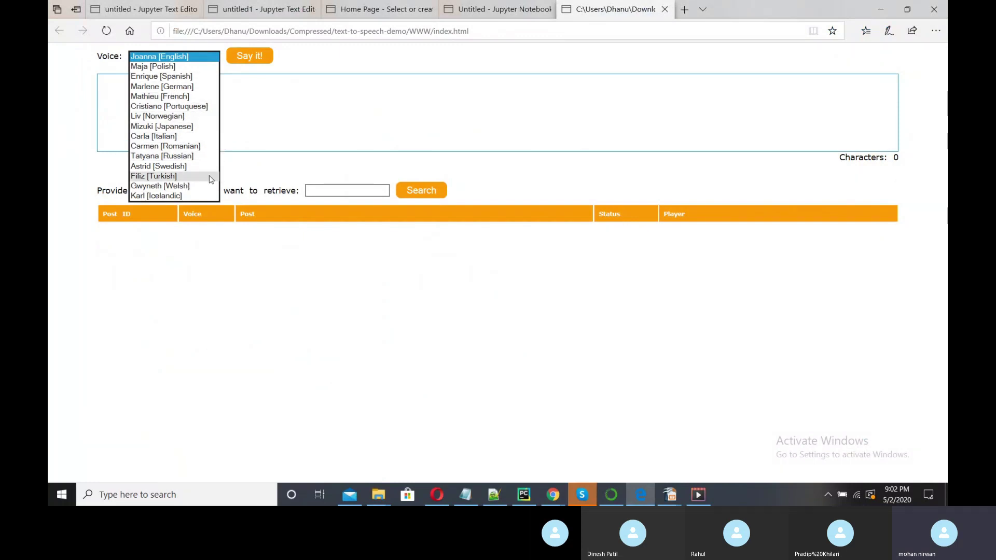
click(240, 101)
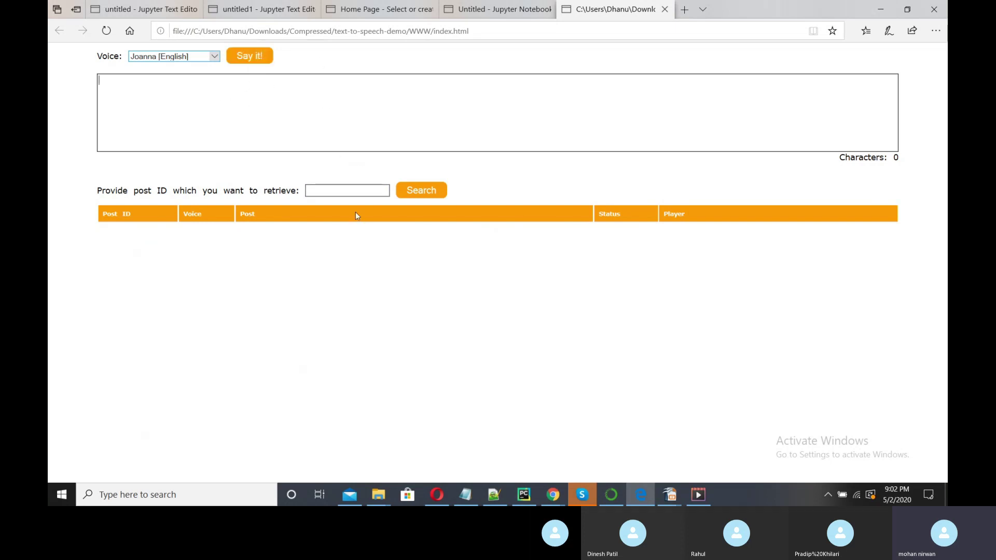
click(338, 189)
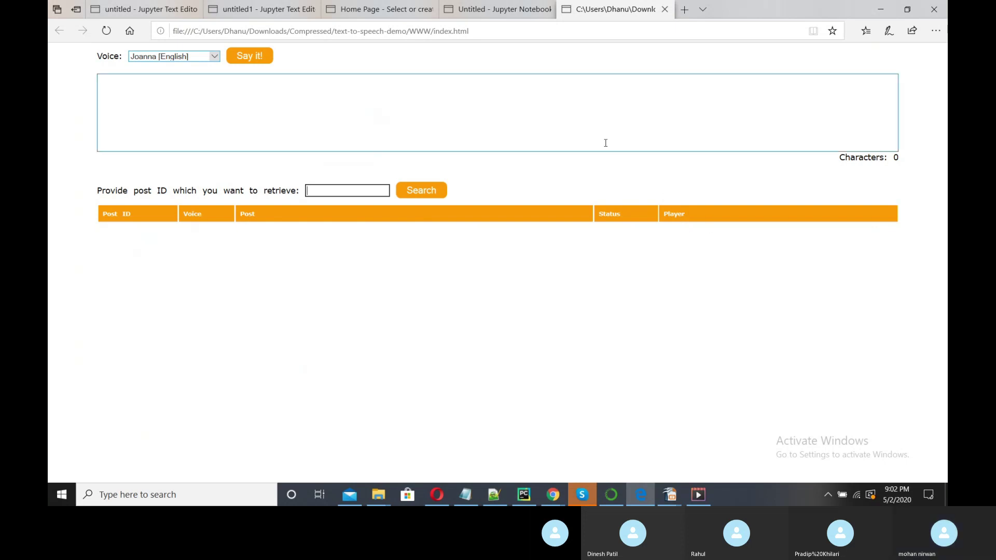
click(882, 8)
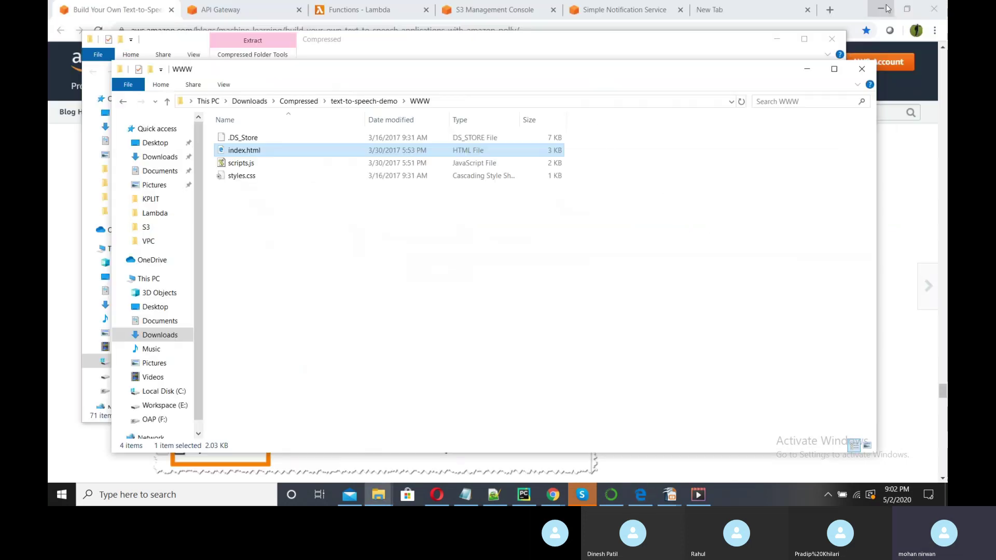
Open scripts.js from the WWW folder in Notepad++ without reloading the externally modified version.
right_click(282, 163)
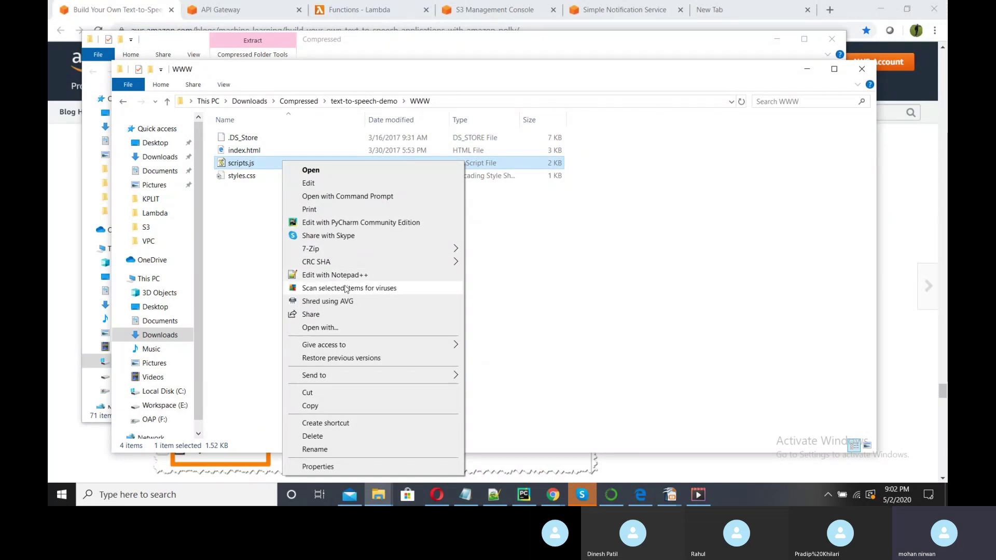
click(348, 280)
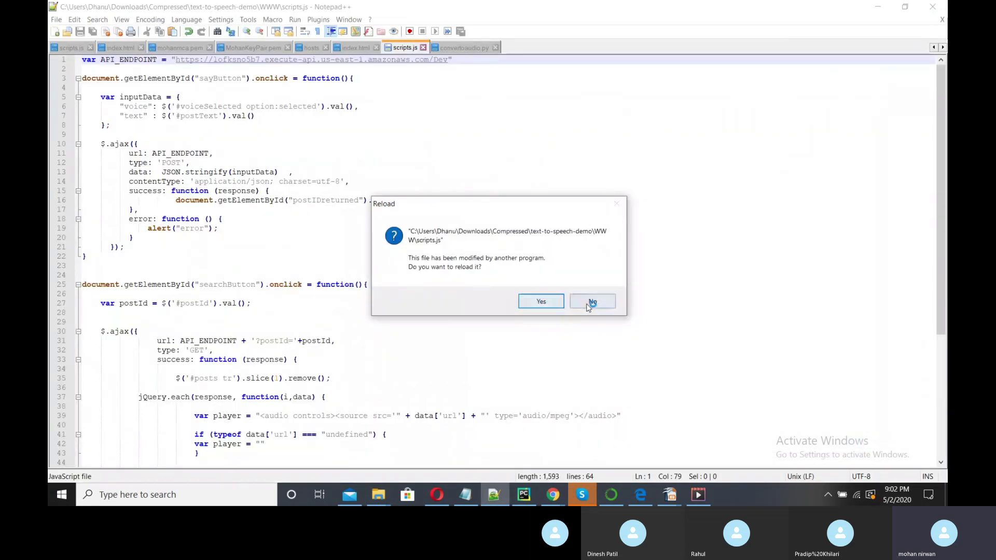
click(592, 303)
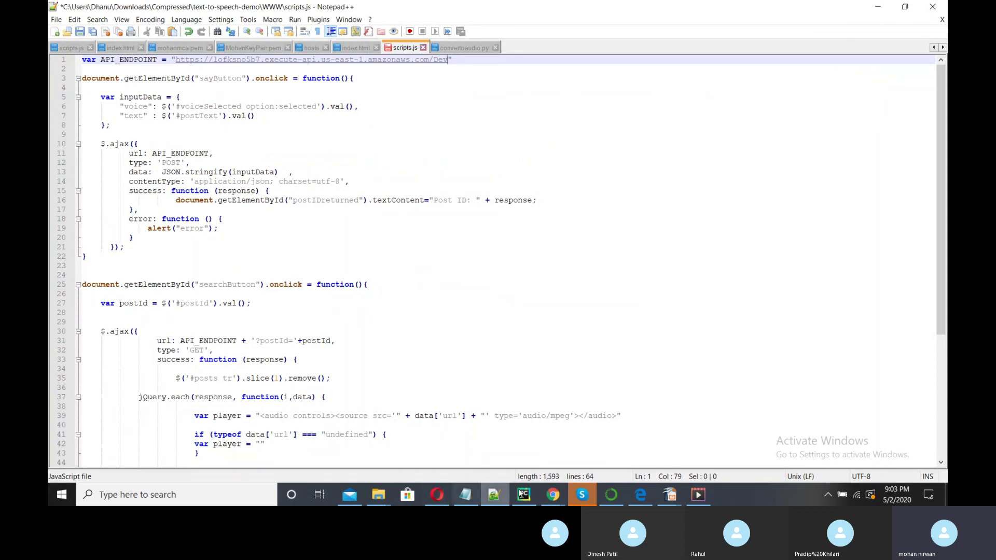
Switch to API Gateway in Chrome and copy the Dev stage's invoke URL.
click(554, 496)
click(519, 465)
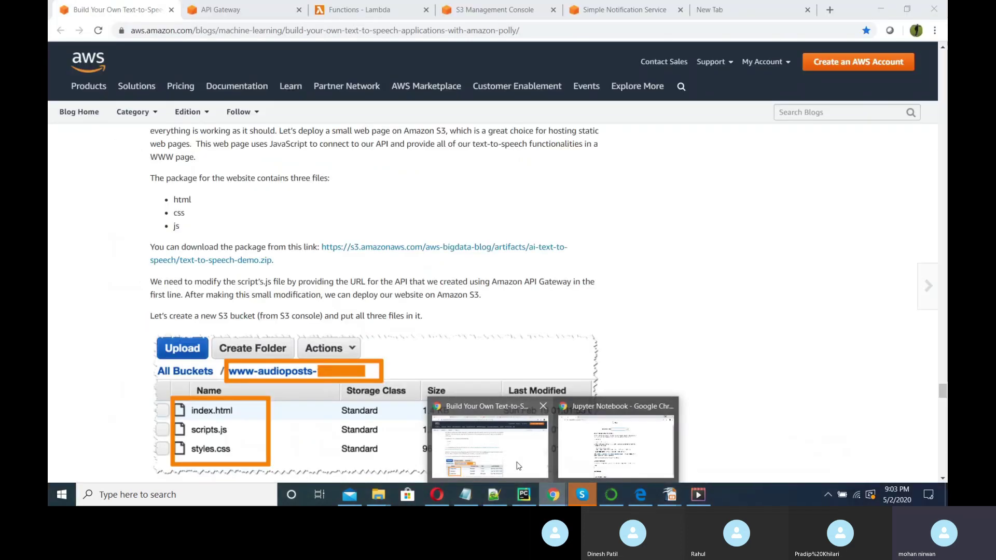
click(244, 9)
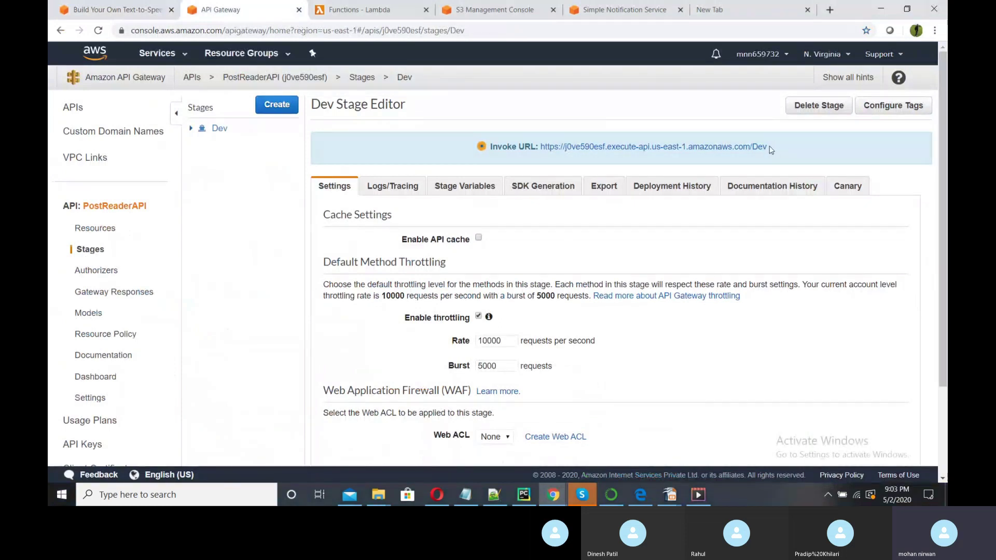
drag(766, 148, 540, 147)
key(ctrl+c)
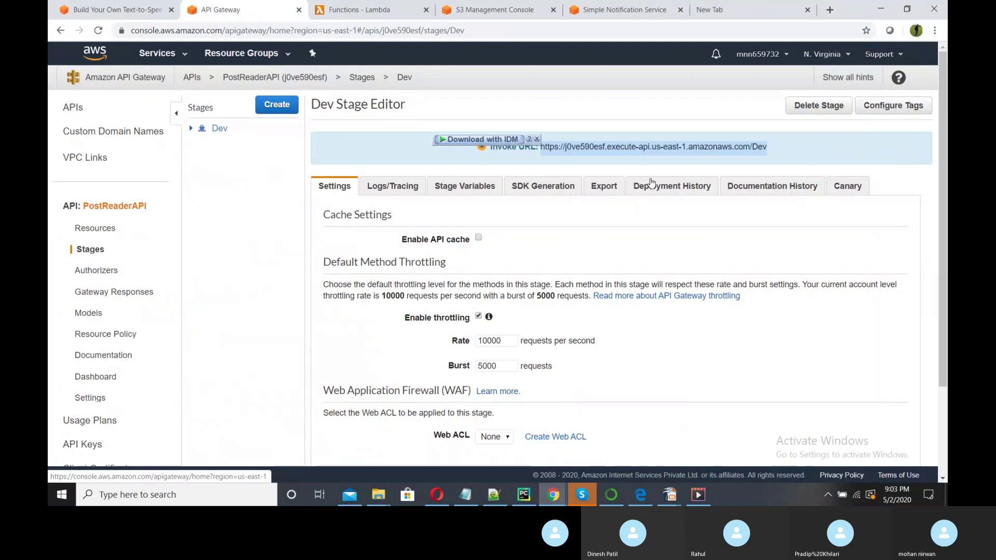
click(880, 9)
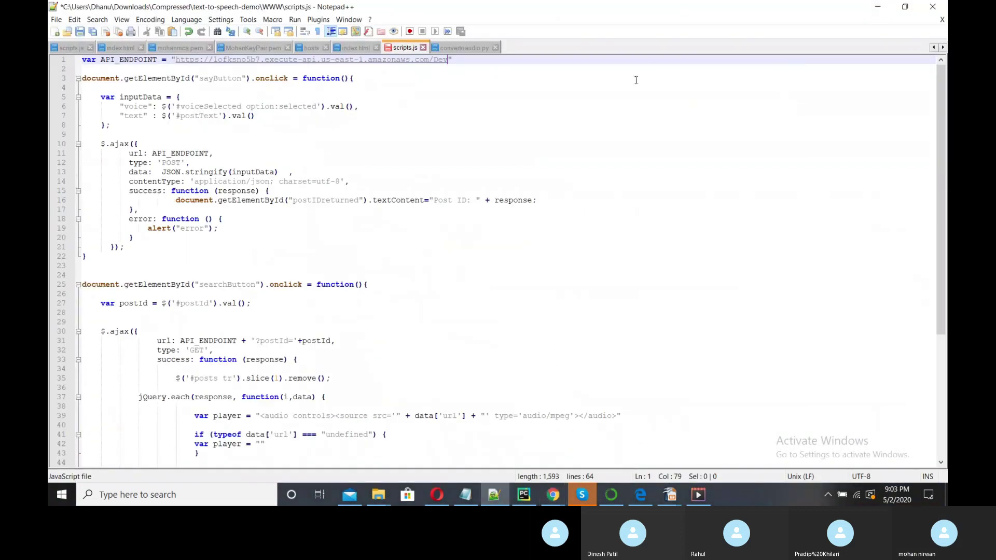
drag(449, 59, 181, 63)
key(ctrl+v)
click(431, 103)
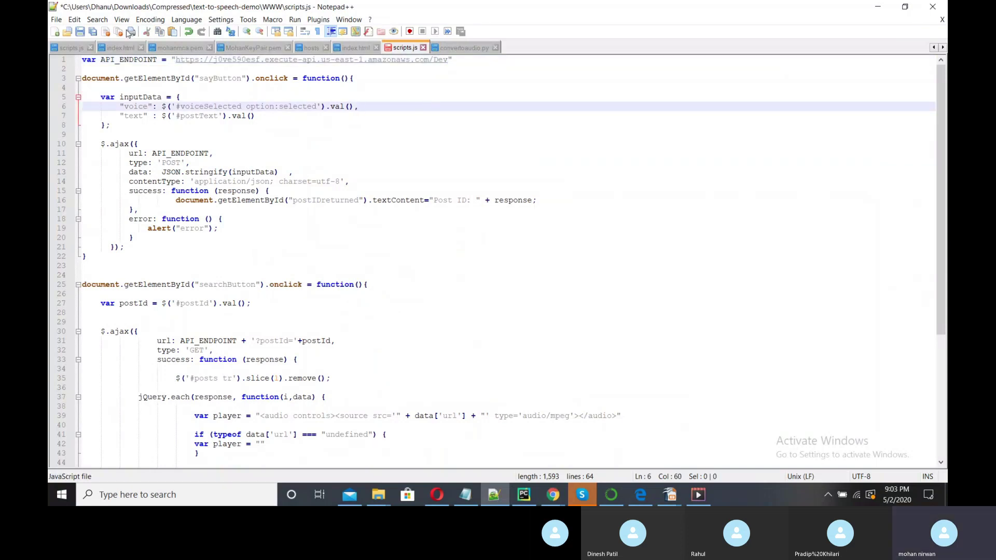
click(81, 32)
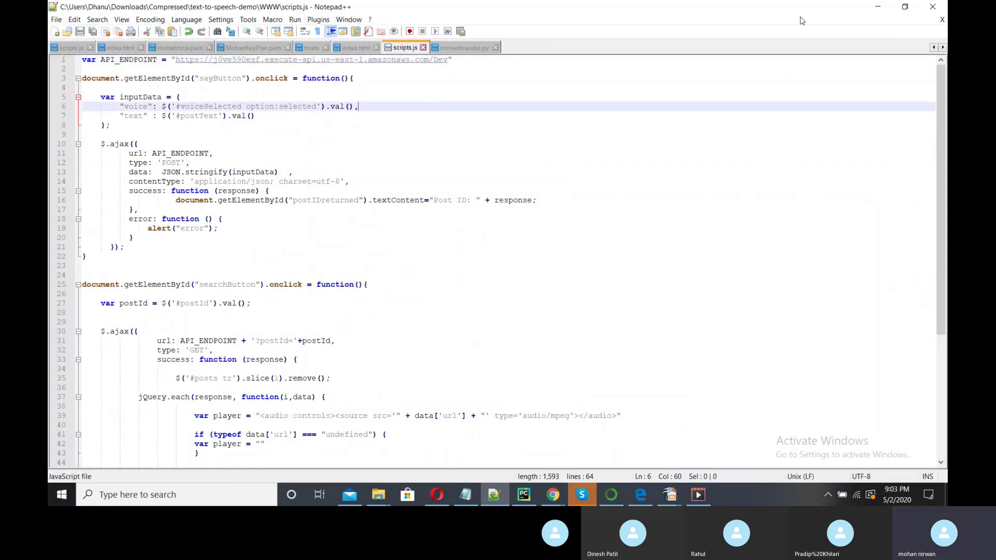
click(878, 6)
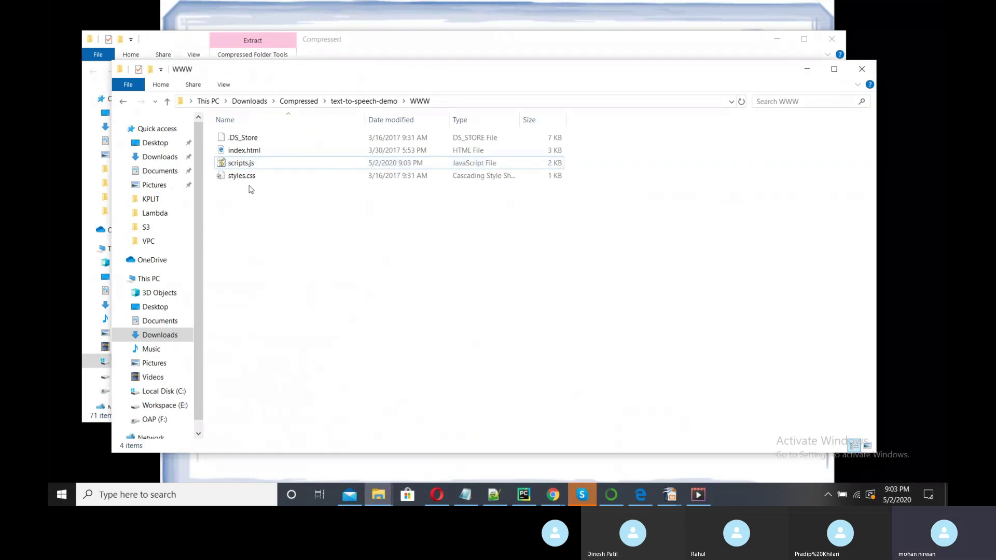
drag(246, 181, 247, 136)
click(263, 202)
drag(245, 201, 247, 138)
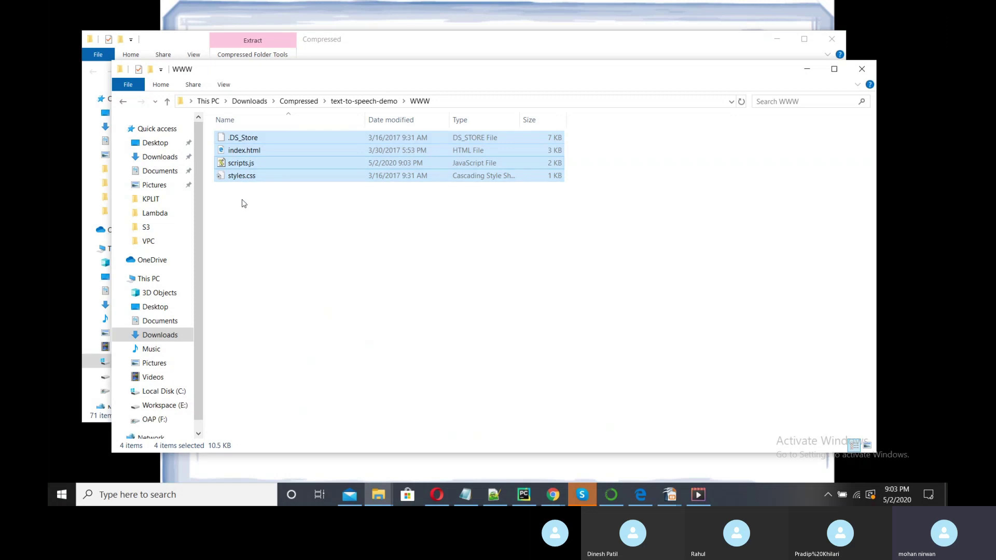
click(248, 202)
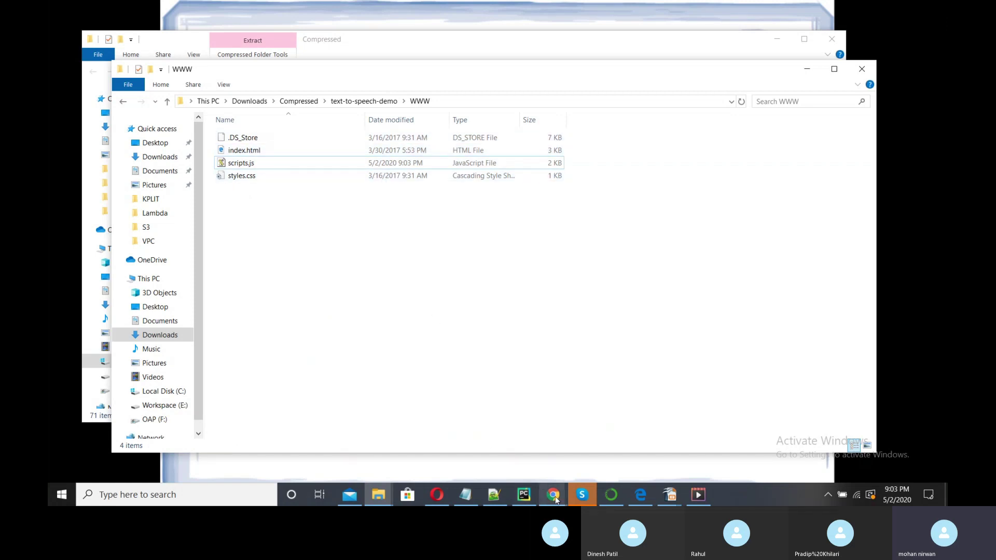
Start creating a new bucket in the S3 console in Chrome, with the bucket name www-myaudiopostexample-com.
mouse_move(555, 497)
click(487, 443)
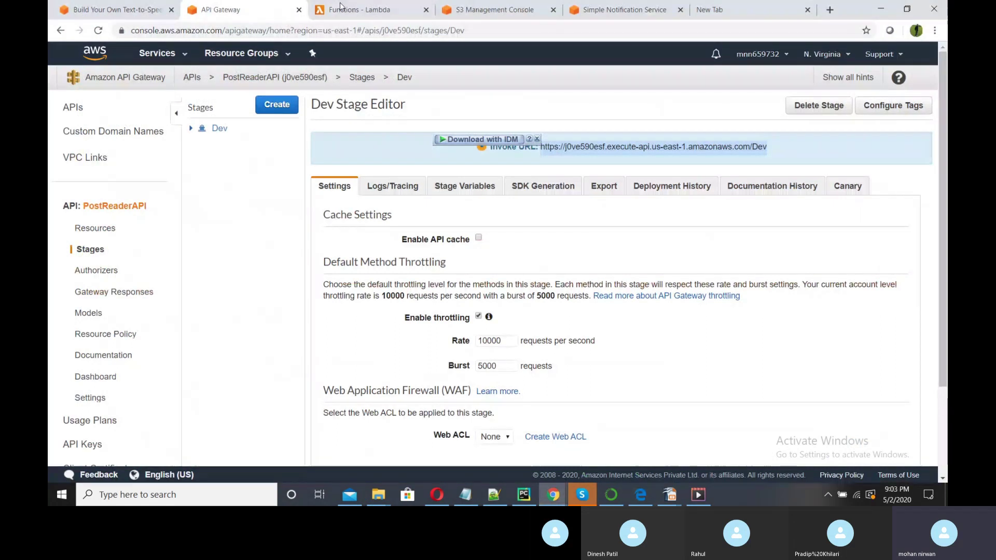
click(498, 9)
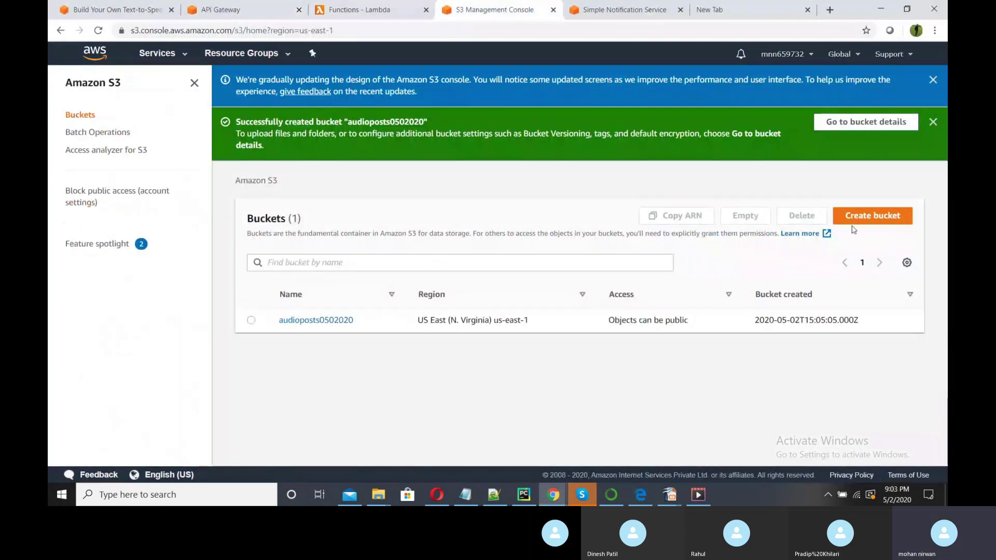
click(857, 221)
click(184, 244)
text(www-)
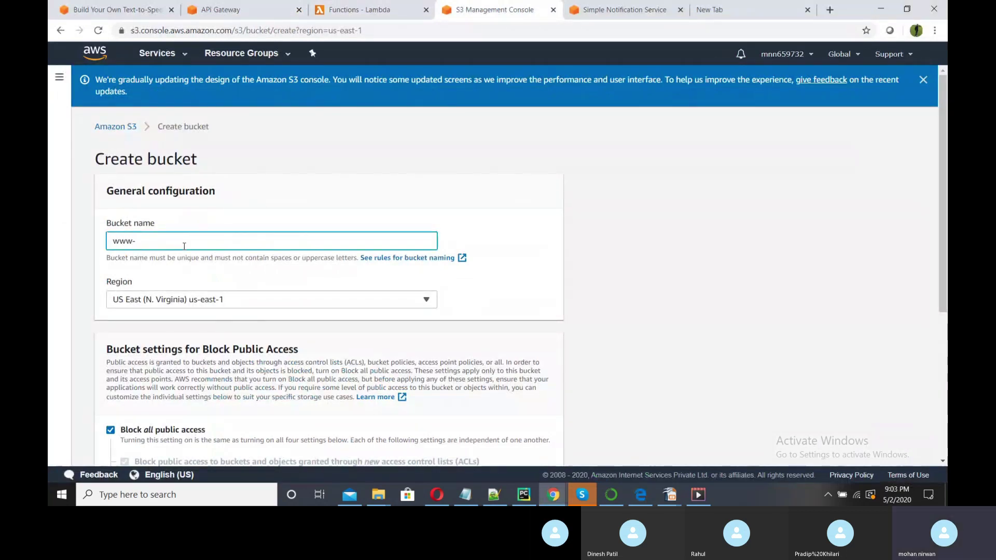
text(myautd)
key(BackSpace)
key(BackSpace)
text(dio)
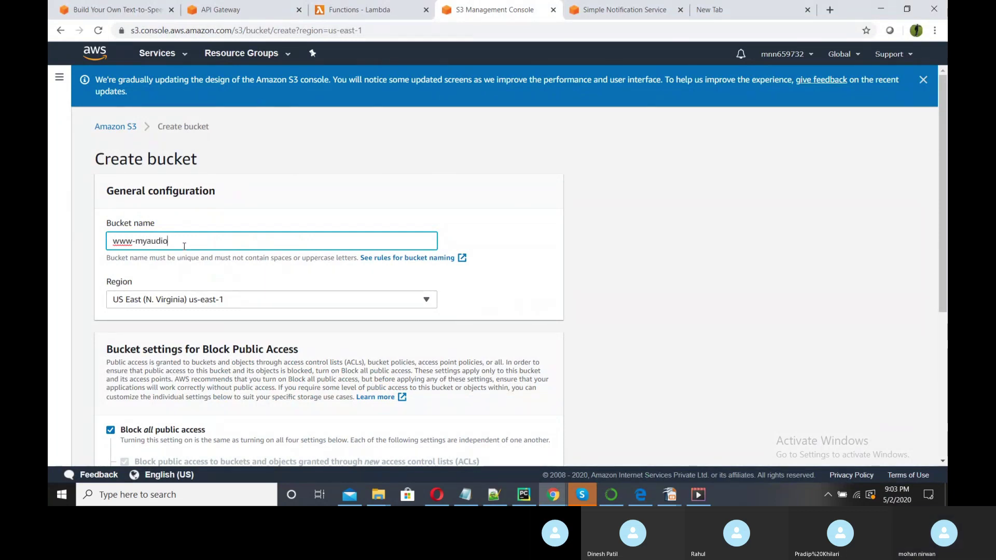
text(post)
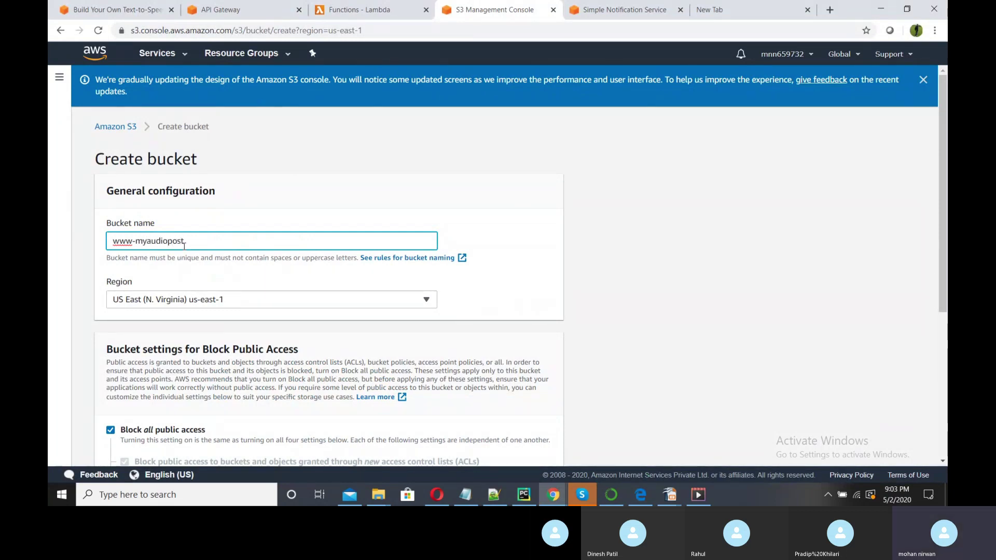
text(example-com)
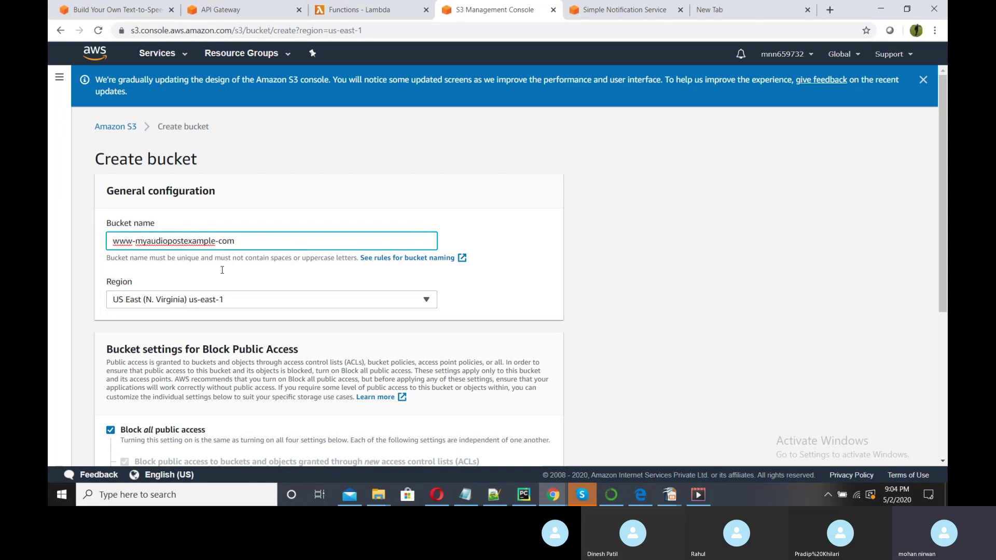
Turn off Block all public access for the new bucket and try to create it.
scroll(222, 269, down, 2)
click(111, 313)
scroll(114, 319, down, 4)
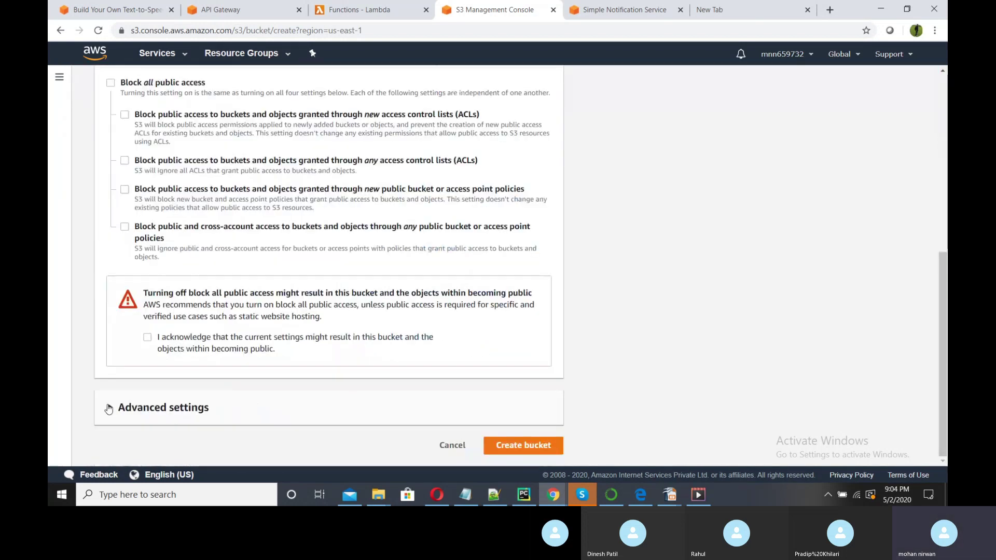
click(538, 453)
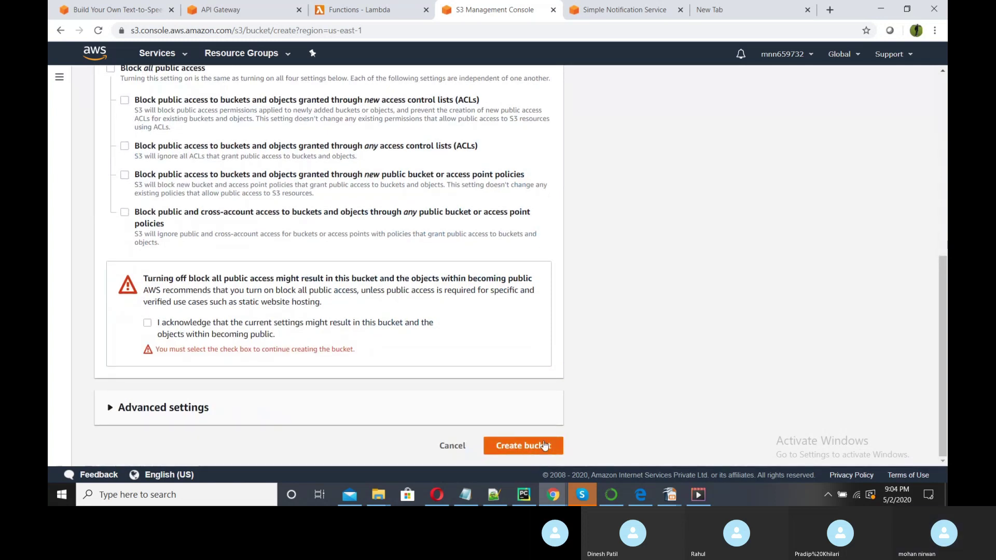
Change the bucket name to www-myaudiopostexample0502202-com.
scroll(623, 413, up, 7)
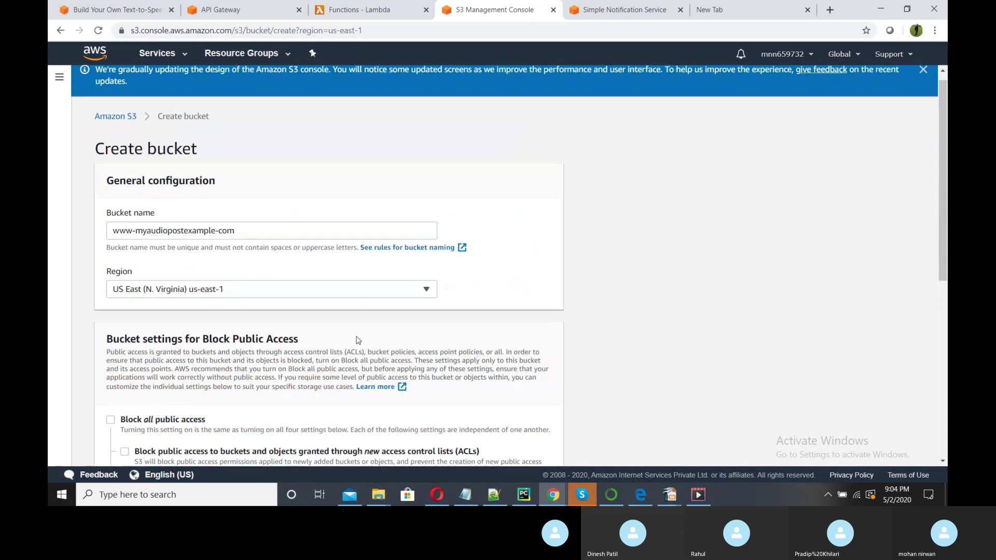
click(253, 234)
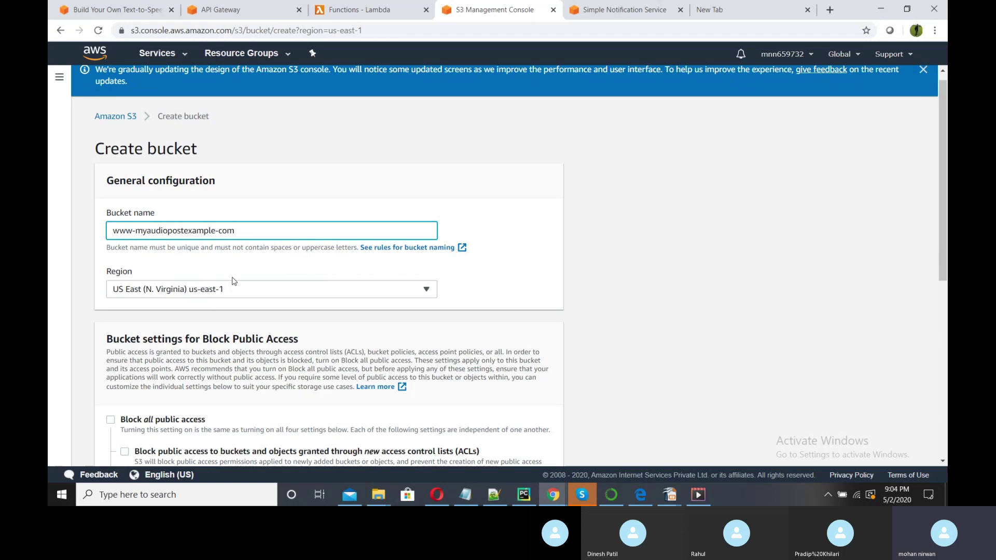
click(214, 231)
text(0502202)
Acknowledge that the bucket and its objects might become public, and create the bucket.
scroll(228, 233, down, 5)
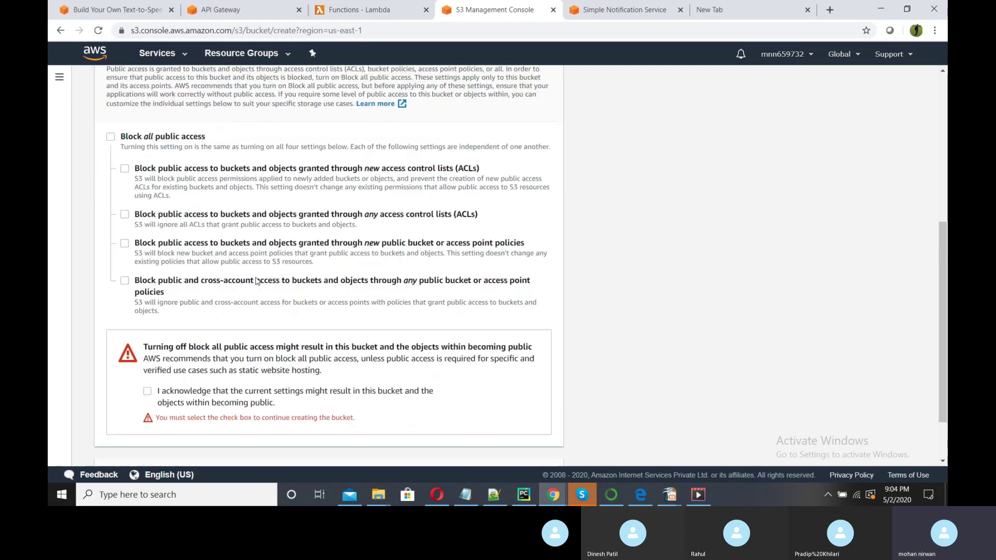
scroll(356, 374, down, 1)
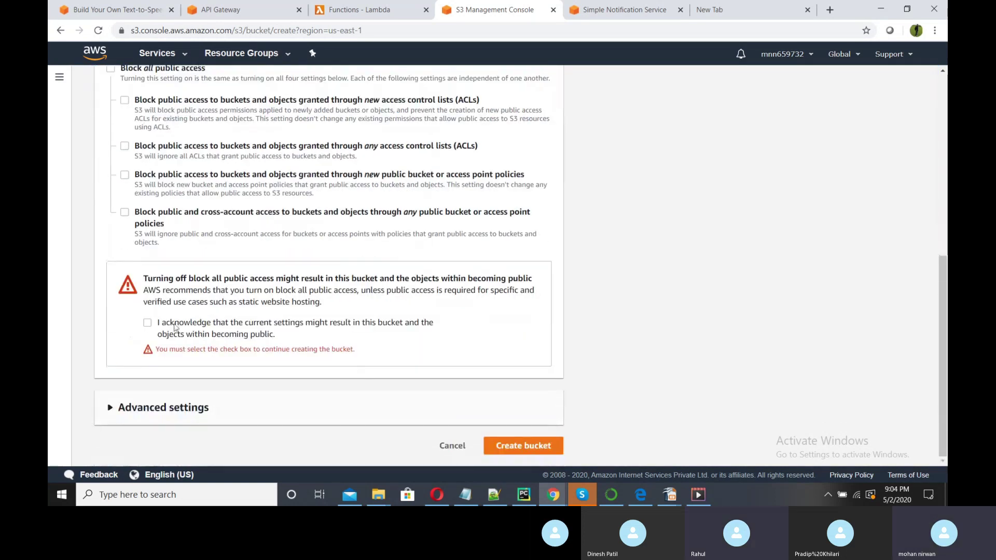
click(148, 324)
click(540, 448)
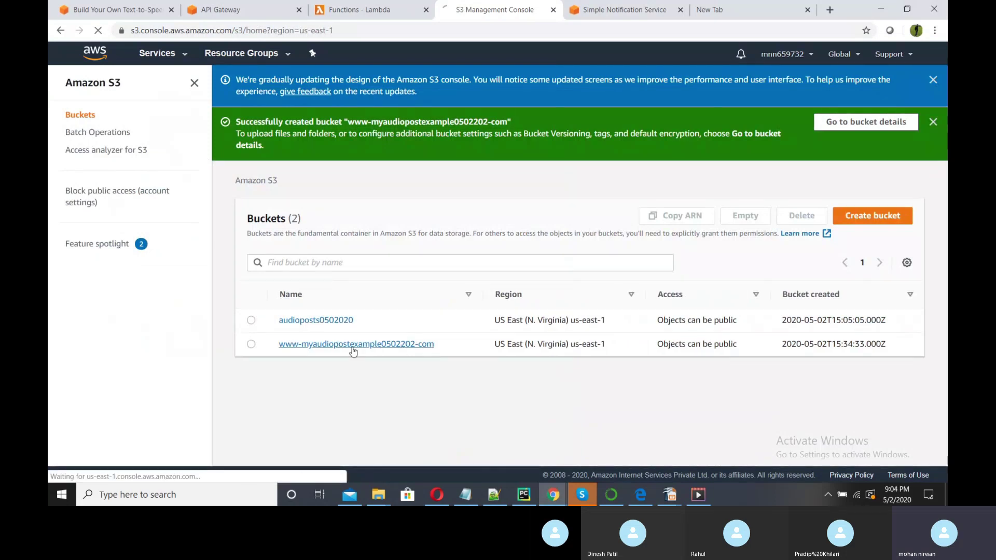
Open the www-myaudiopostexample0502202-com bucket and start an upload, opening the file chooser to add files.
click(353, 349)
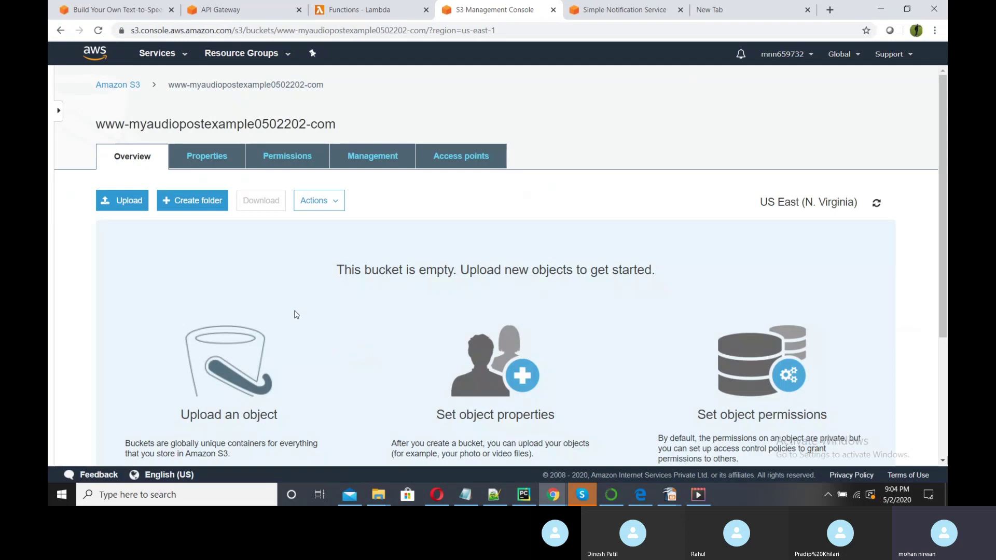
click(128, 206)
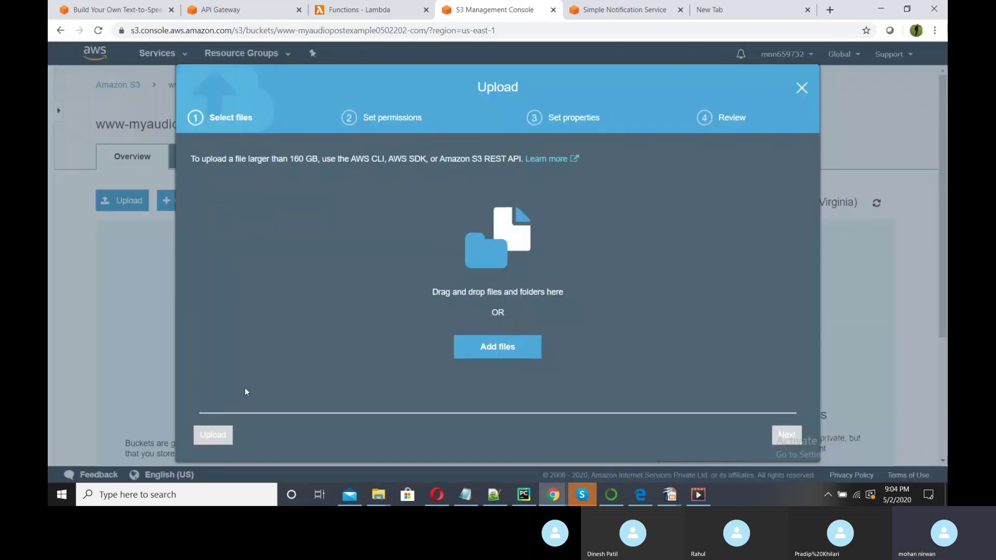
click(481, 347)
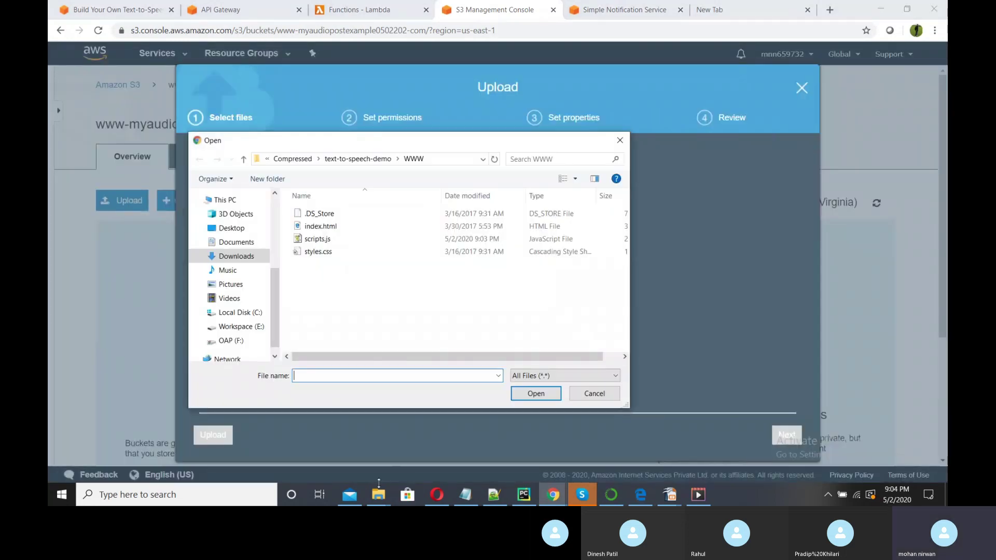
mouse_move(378, 494)
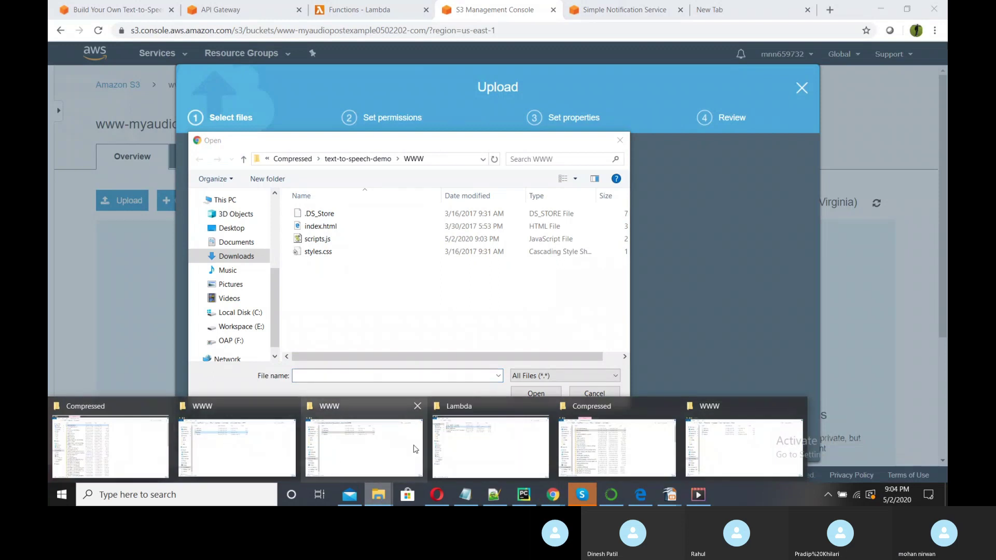
click(743, 441)
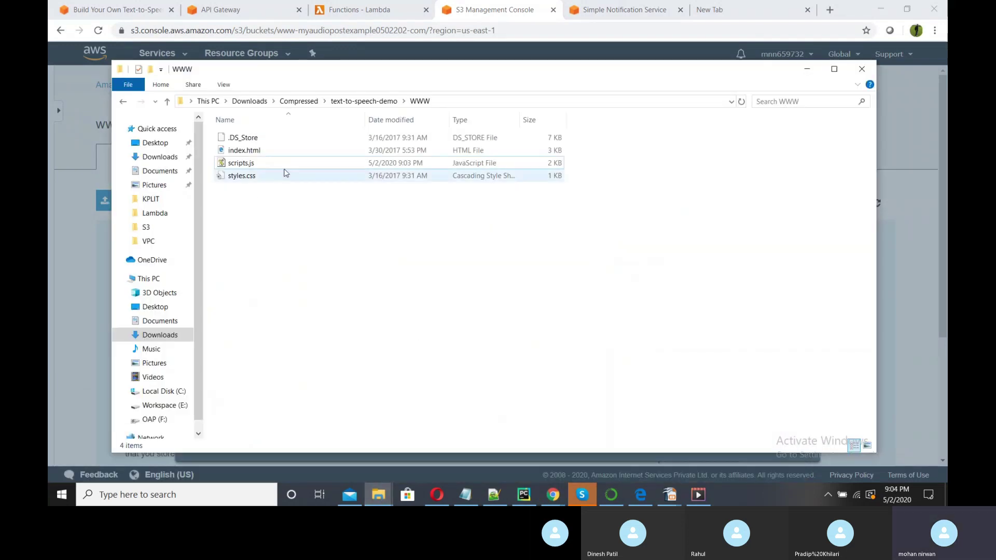
drag(260, 210, 234, 131)
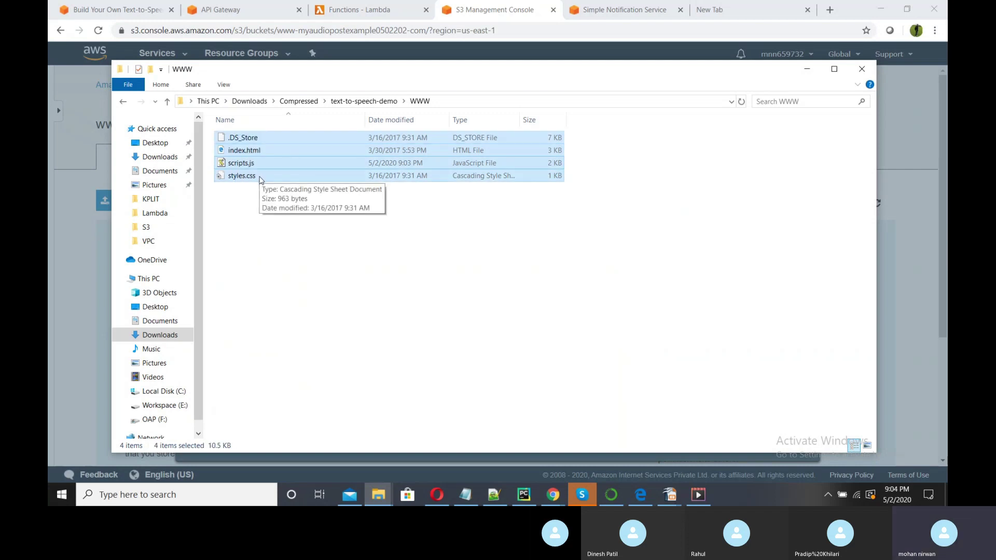
drag(364, 77, 570, 140)
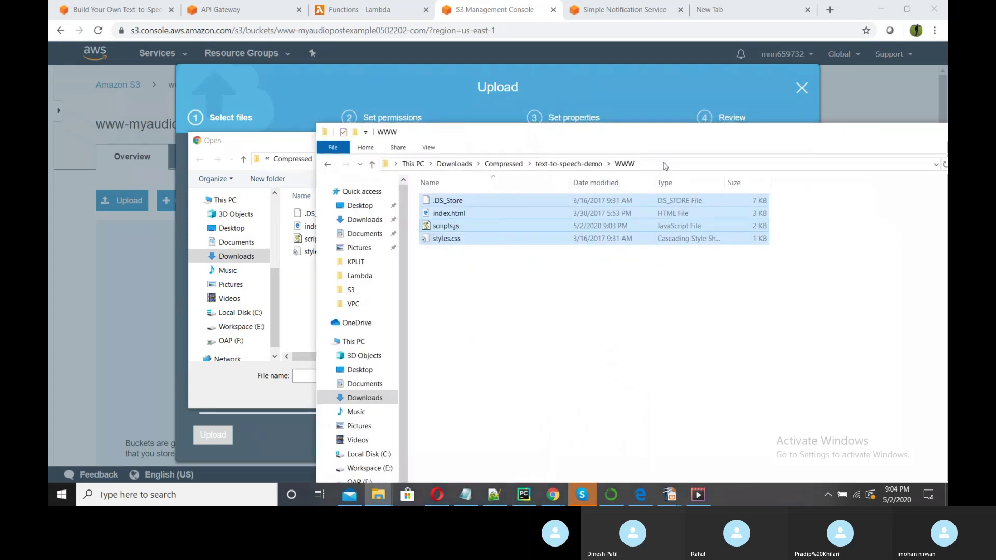
click(664, 164)
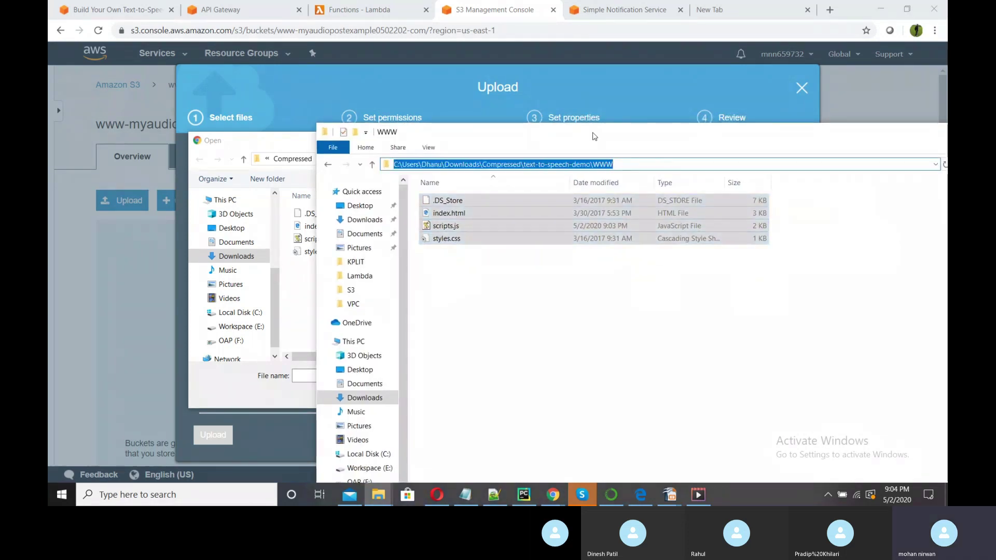
drag(593, 134, 248, 135)
click(718, 133)
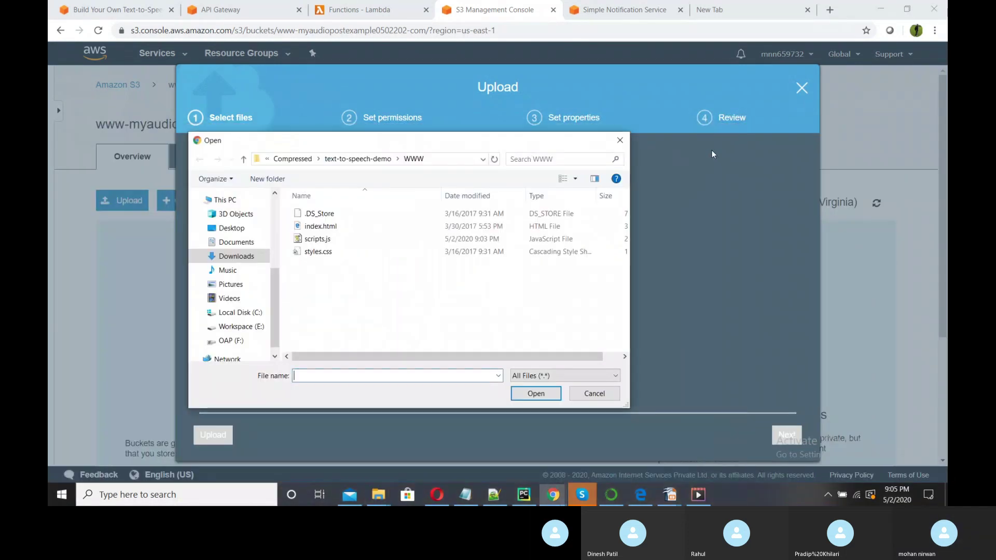
click(622, 142)
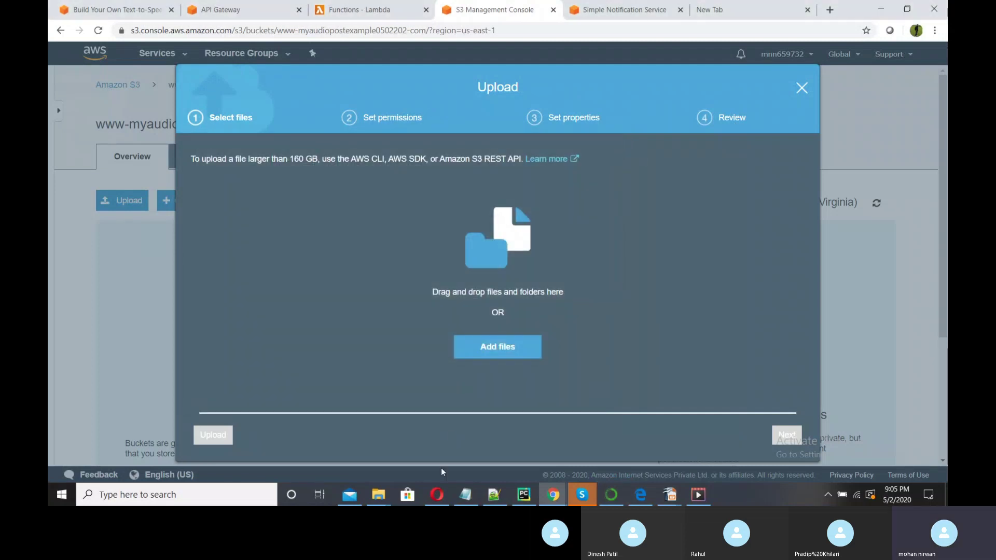
Close the two leftover WWW folder windows in File Explorer and bring up the Compressed folder window.
mouse_move(379, 497)
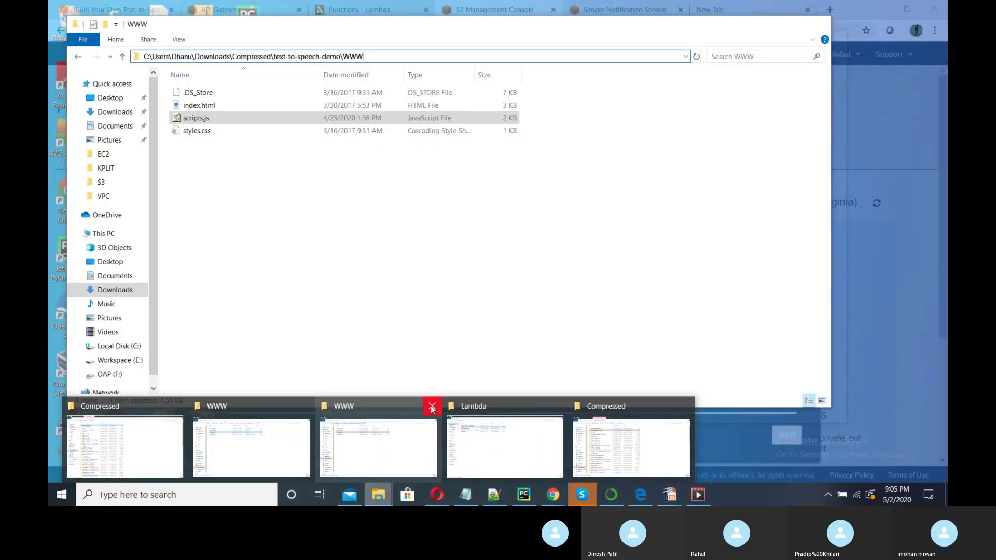
click(430, 407)
click(369, 406)
click(266, 409)
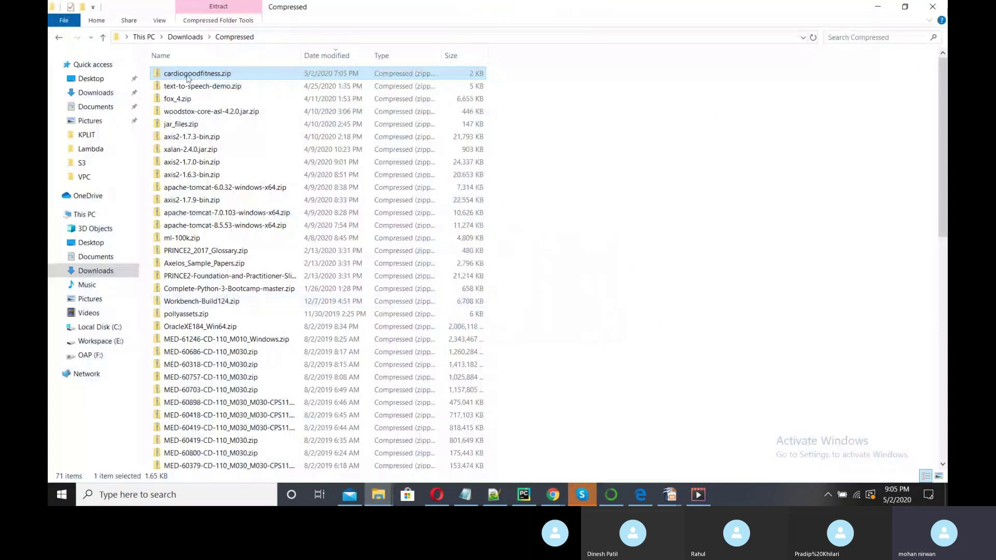
Look through the Compressed folder in Downloads, sorted by date modified, for the text-to-speech-demo files.
click(185, 37)
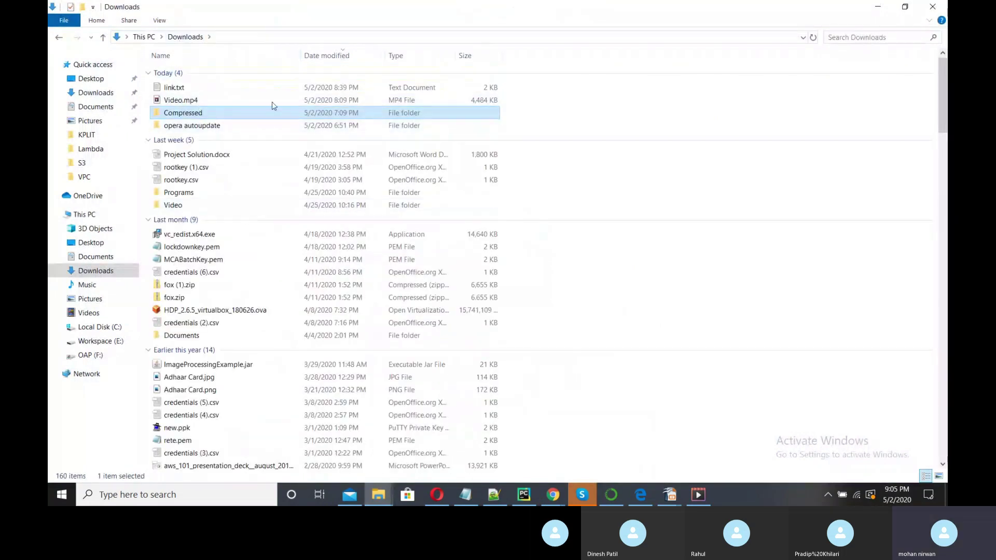
double_click(231, 117)
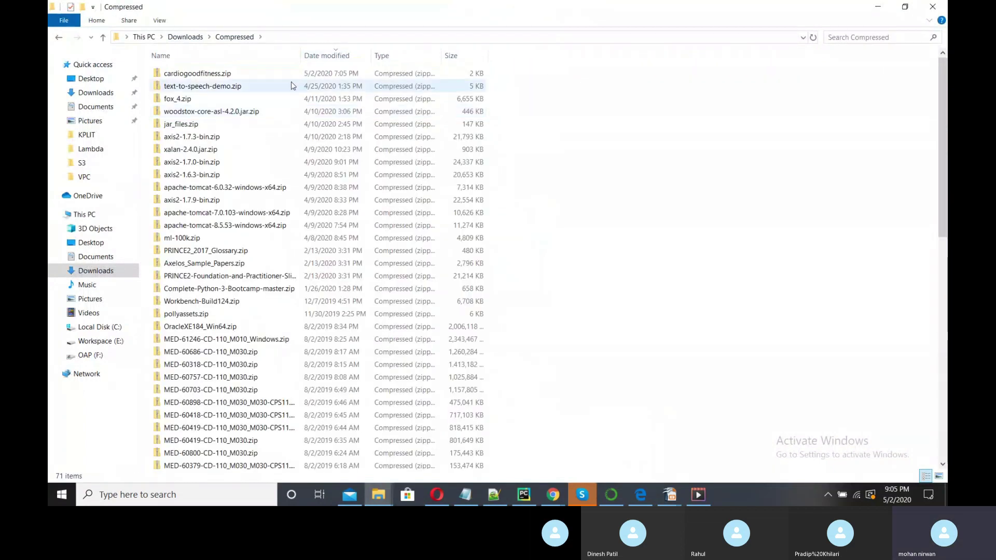
click(329, 58)
click(329, 58)
scroll(237, 235, down, 13)
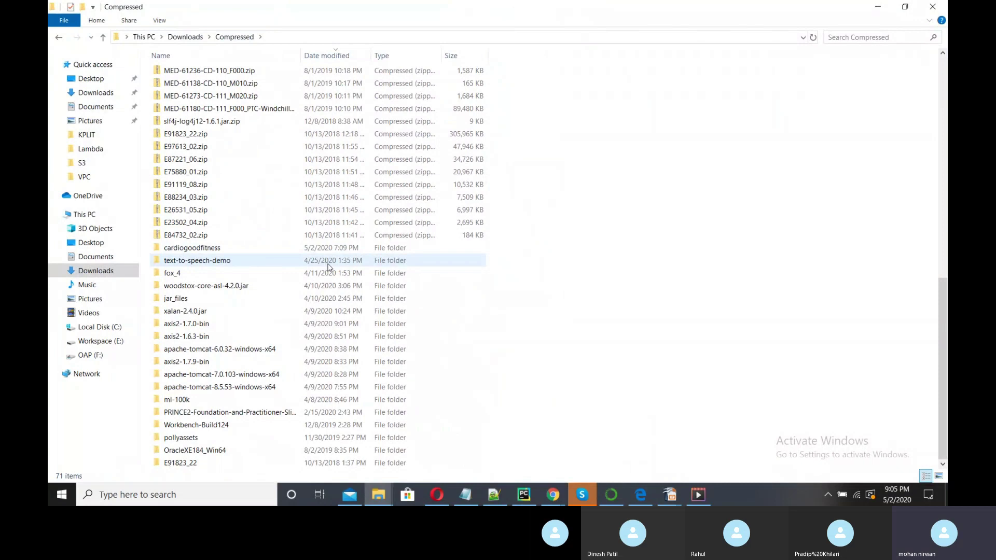
scroll(328, 266, up, 13)
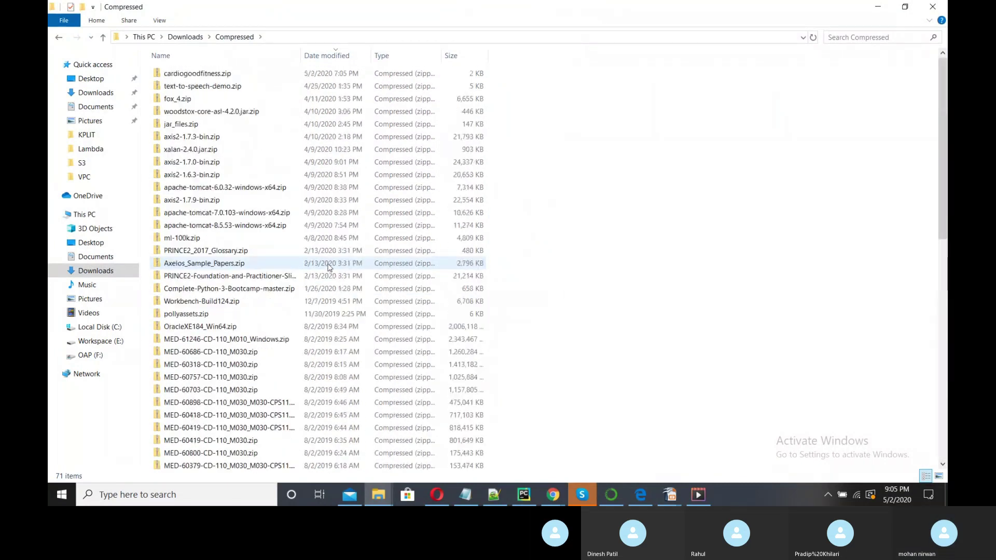
click(260, 91)
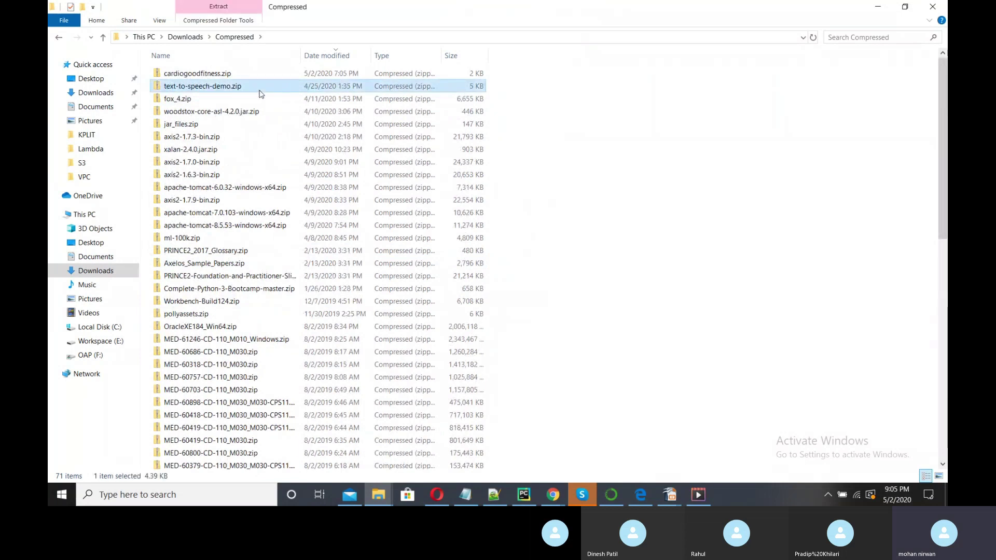
Check the Downloads folder for items whose names start with t.
click(60, 37)
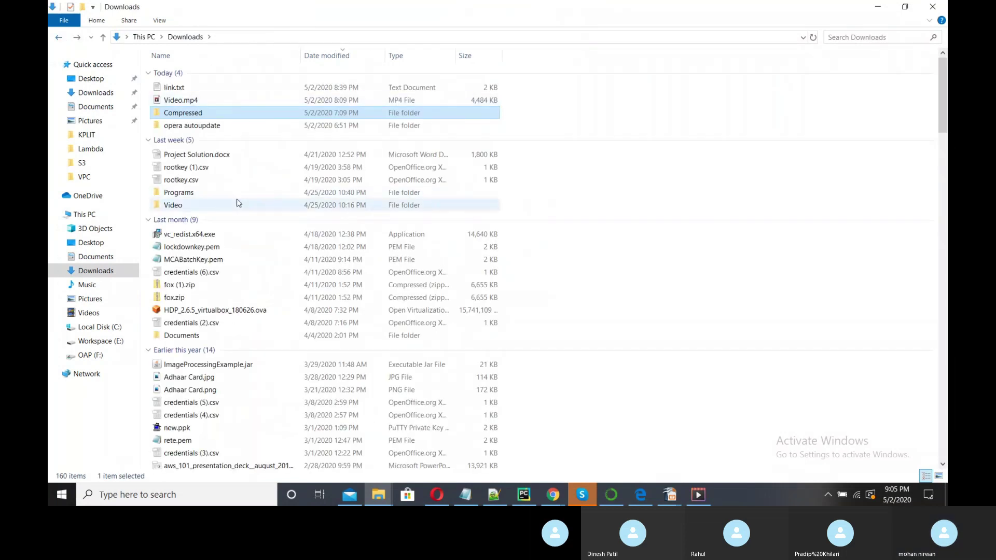
click(203, 181)
key(t)
key(t)
key(t)
key(t)
key(t)
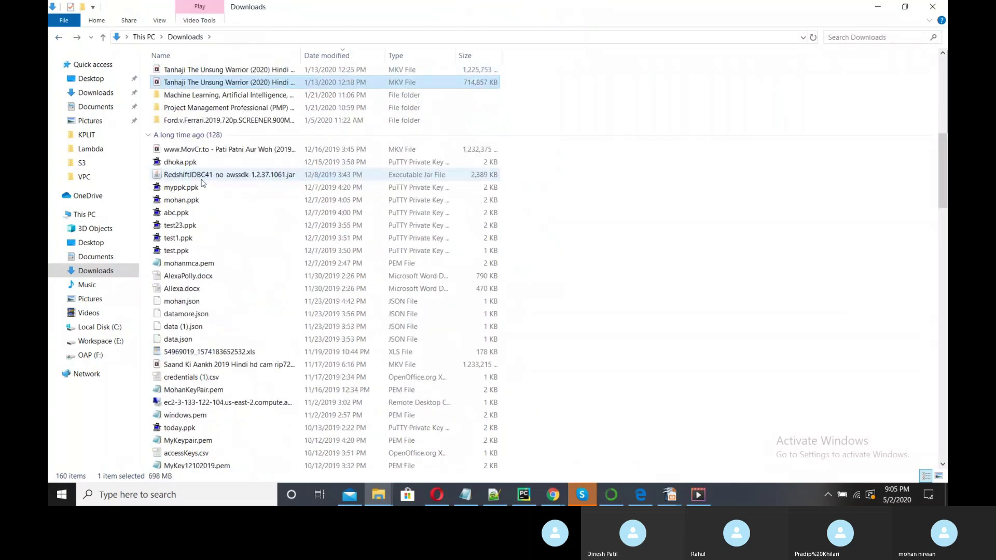
key(t)
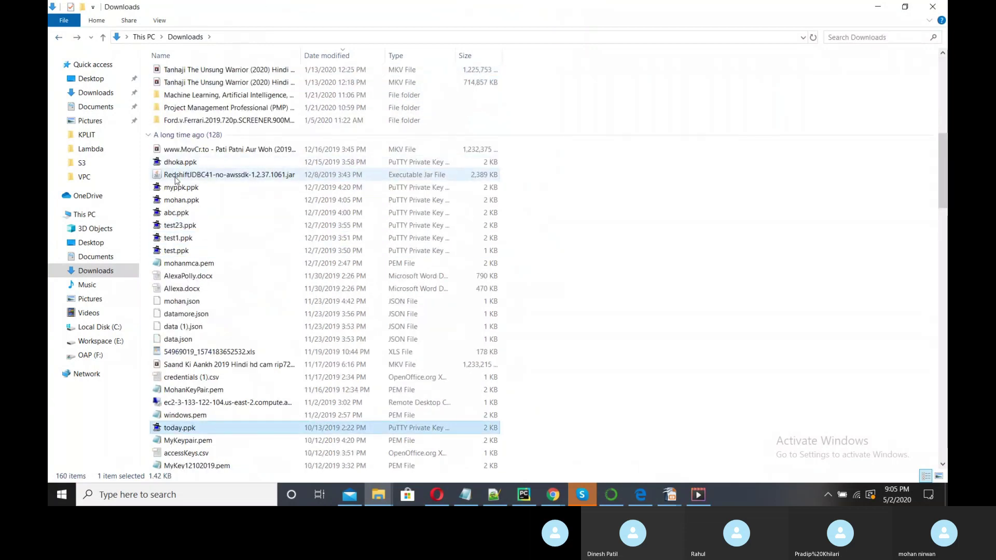
scroll(192, 177, up, 10)
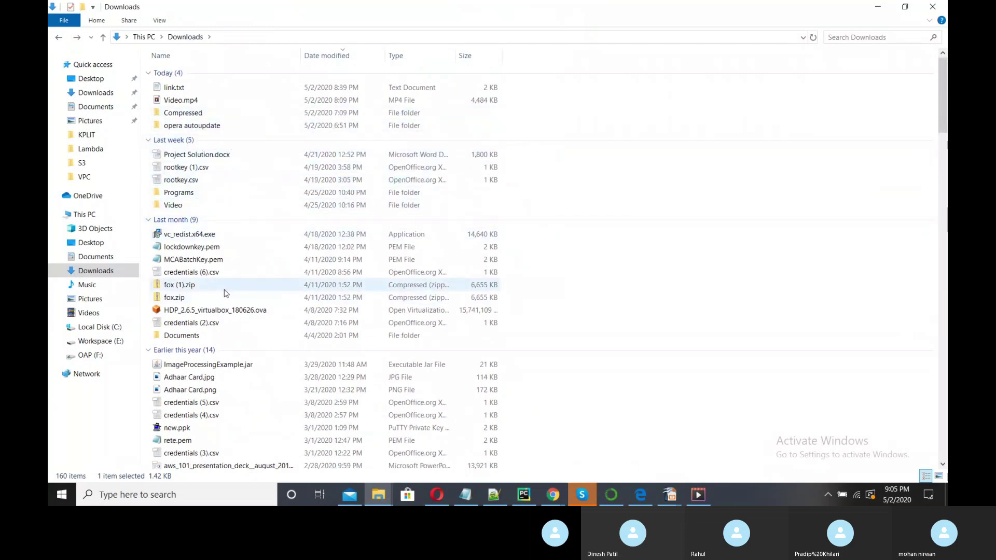
Copy text-to-speech-demo.zip from the Compressed folder in Downloads.
double_click(196, 114)
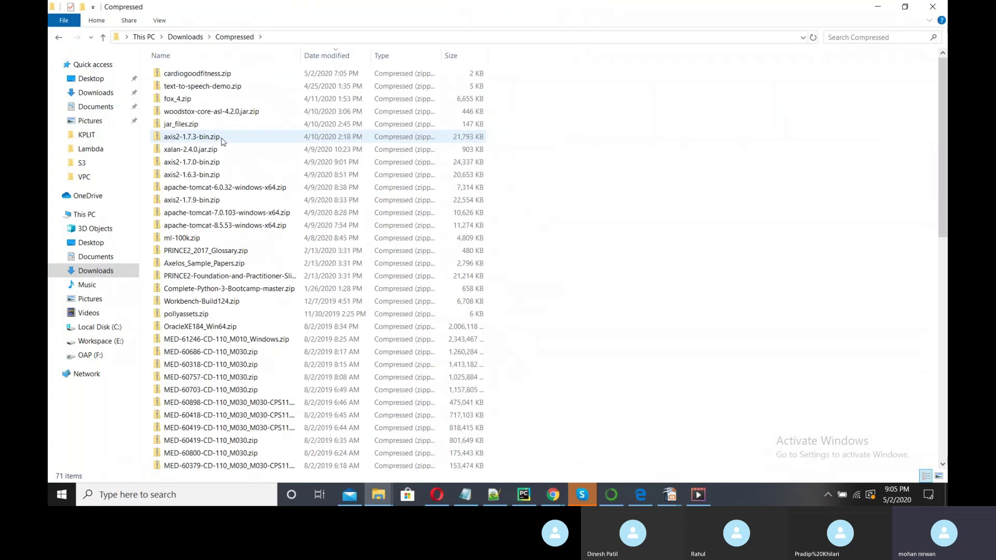
click(231, 88)
right_click(231, 90)
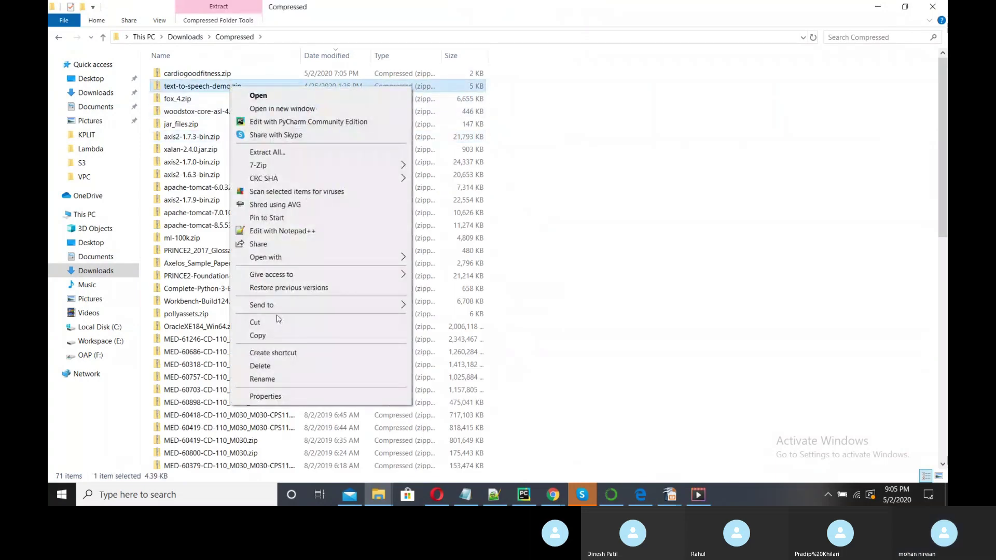
click(290, 335)
Minimize the open windows to reach the desktop and paste the copied text-to-speech-demo.zip there.
click(879, 6)
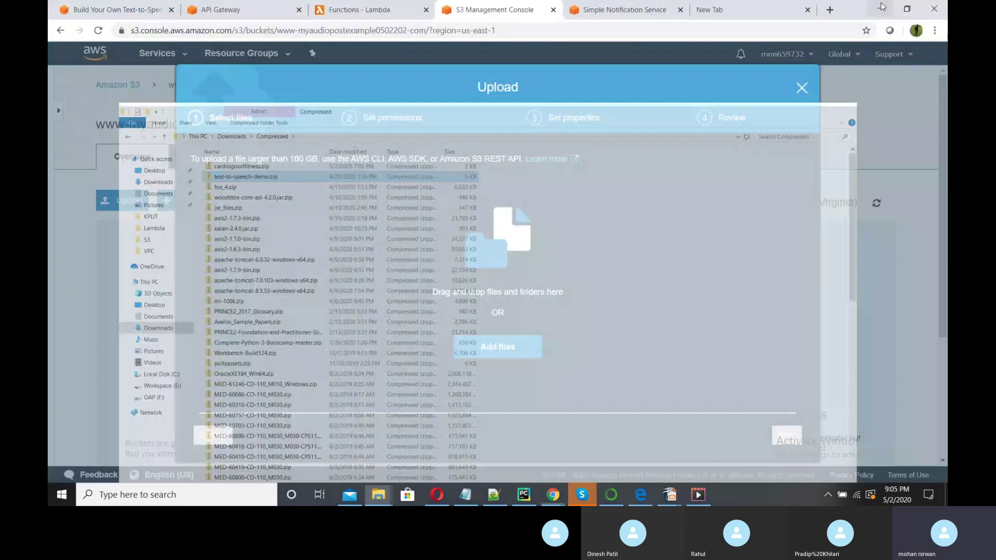
key(alt+Tab)
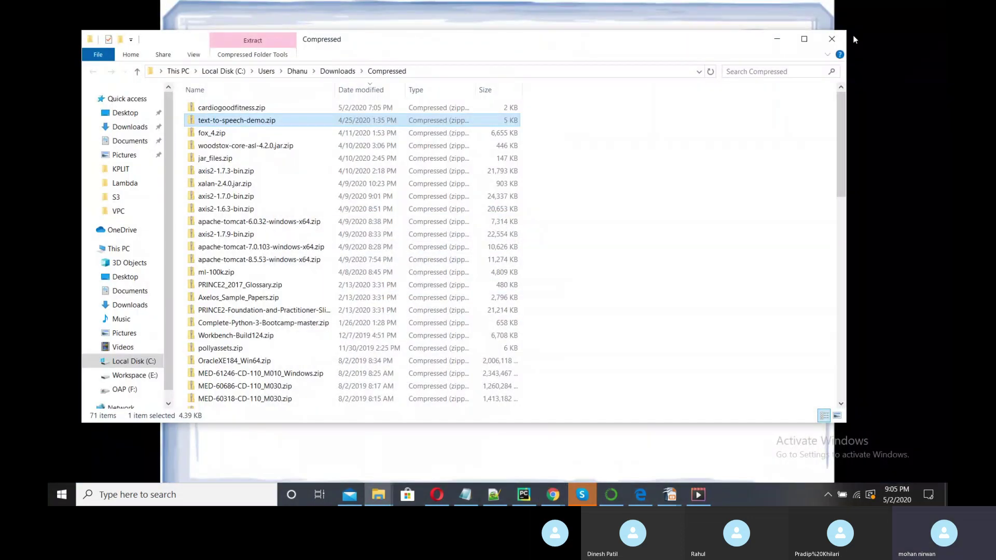
click(778, 39)
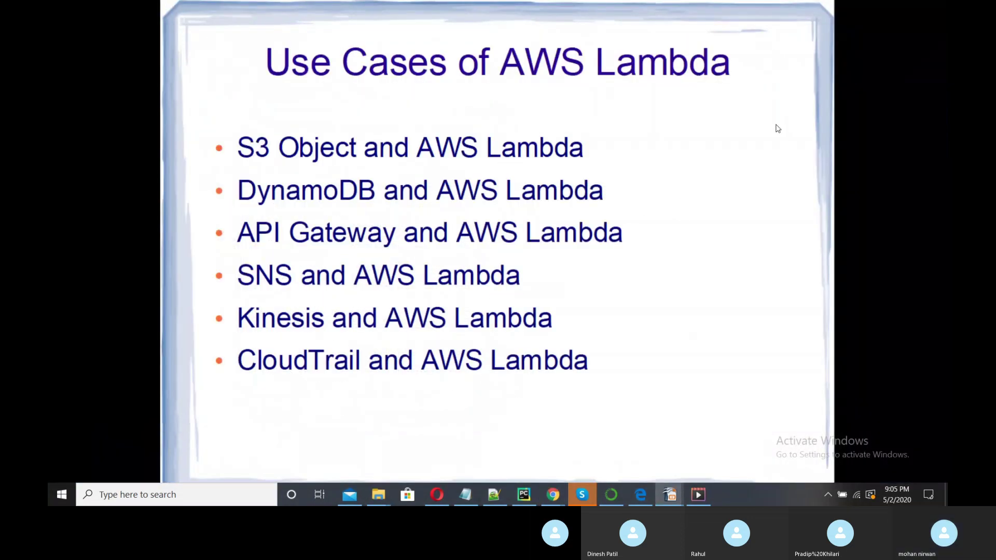
key(Escape)
click(883, 7)
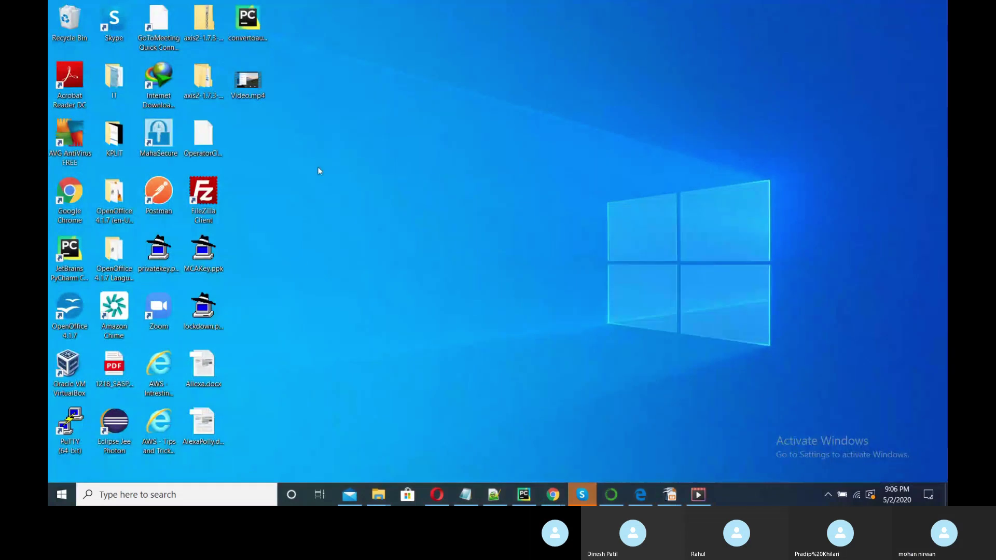
right_click(276, 137)
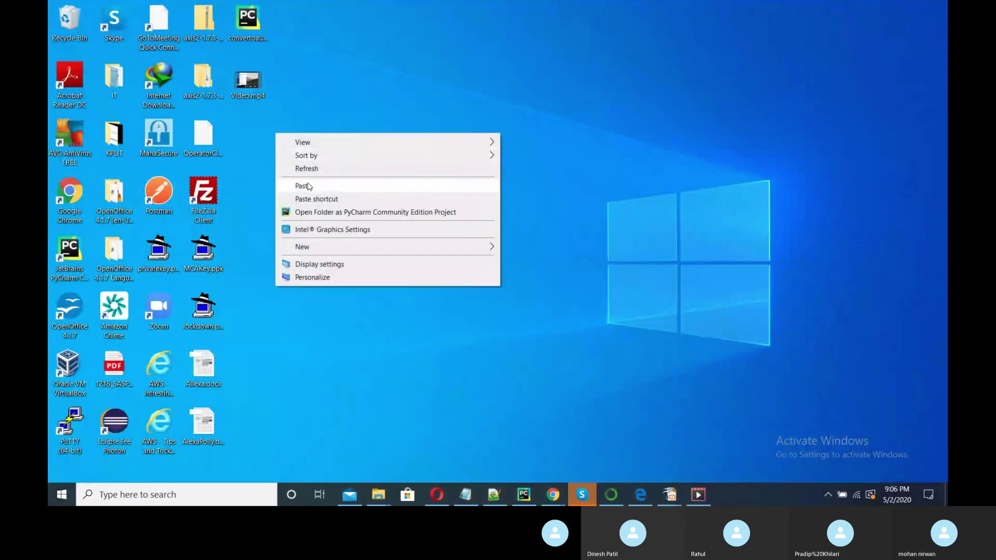
click(309, 186)
Extract text-to-speech-demo.zip on the desktop into its own text-to-speech-demo folder.
right_click(294, 141)
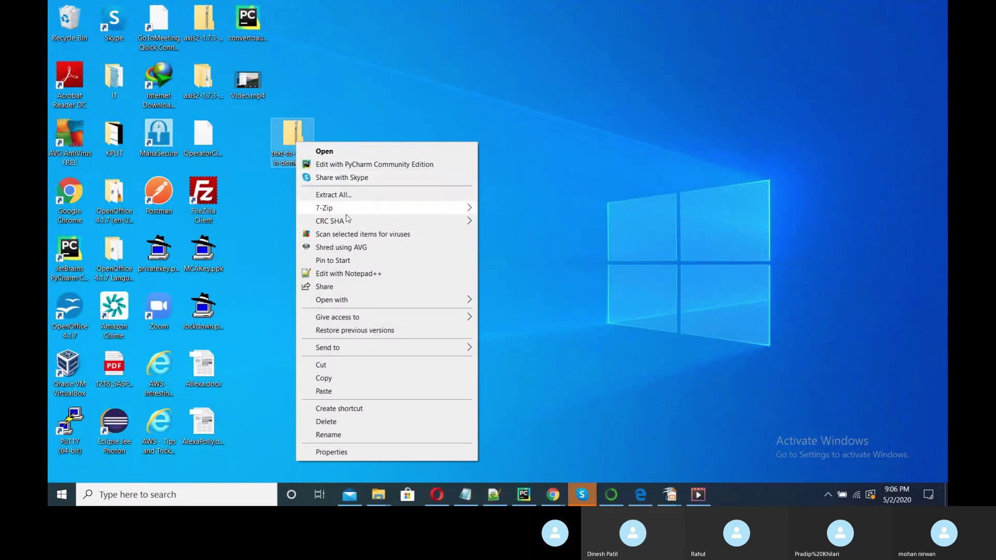
click(354, 196)
click(602, 362)
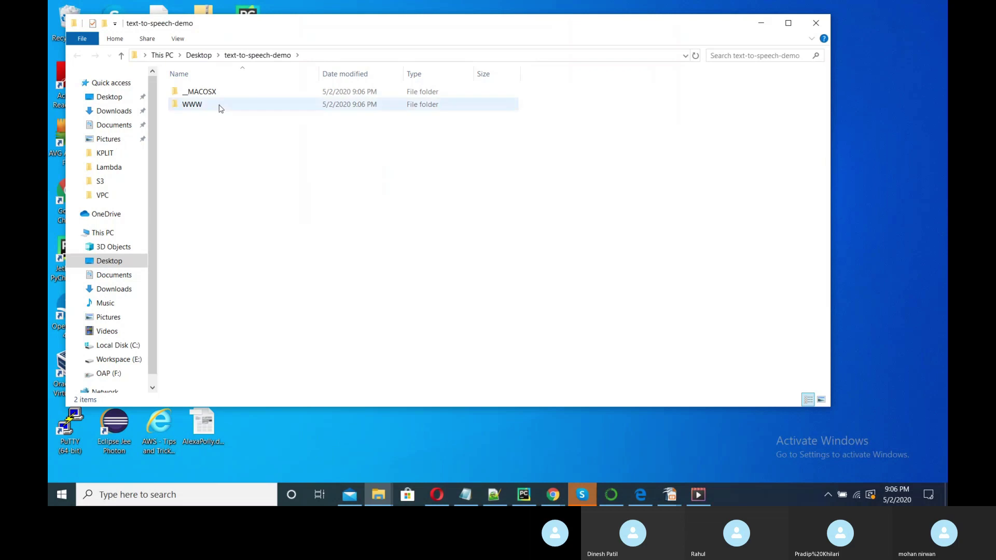
Open scripts.js from the extracted WWW folder in Notepad++.
double_click(216, 105)
right_click(207, 117)
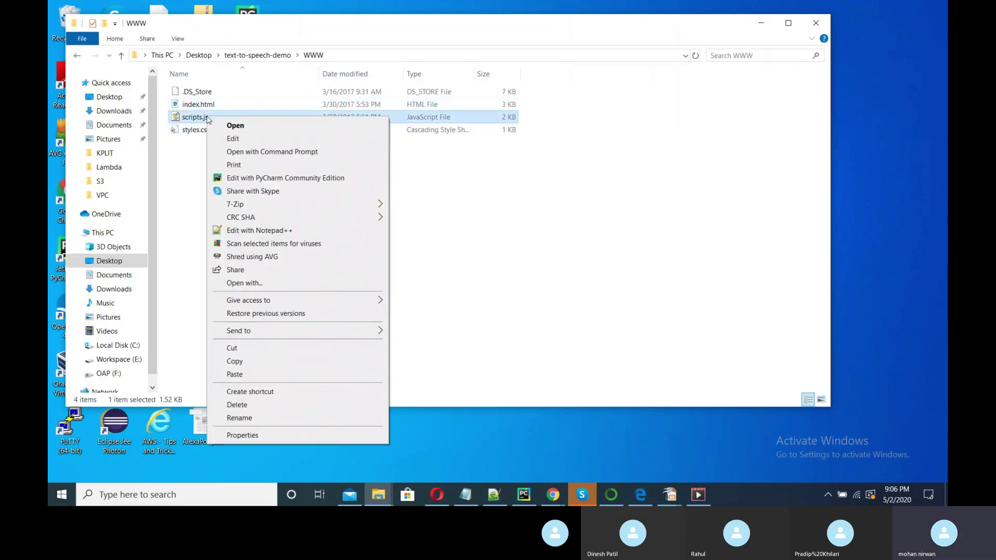
click(251, 231)
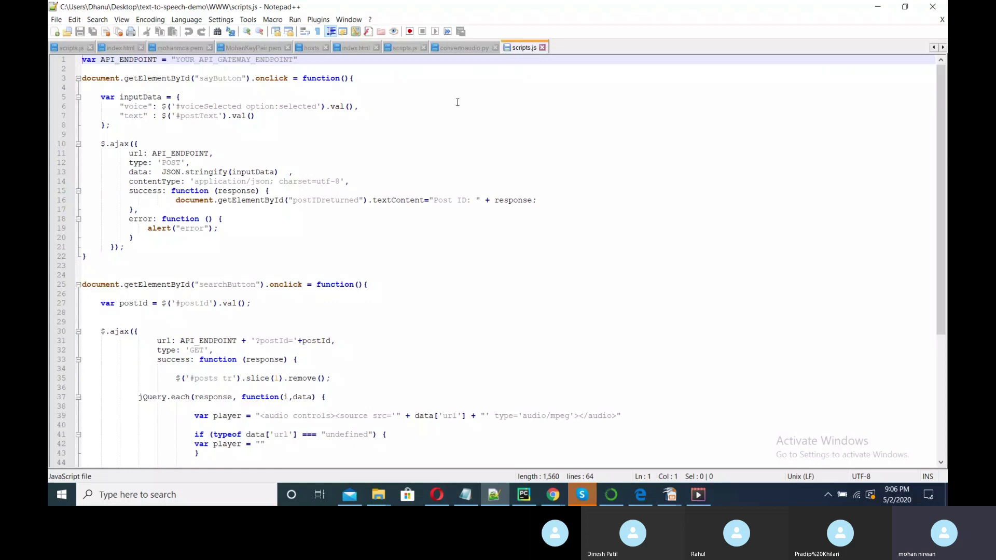
Close the previously opened convertoaudio.py, older scripts.js and fox_4 index.html files next to the new scripts.js.
click(495, 48)
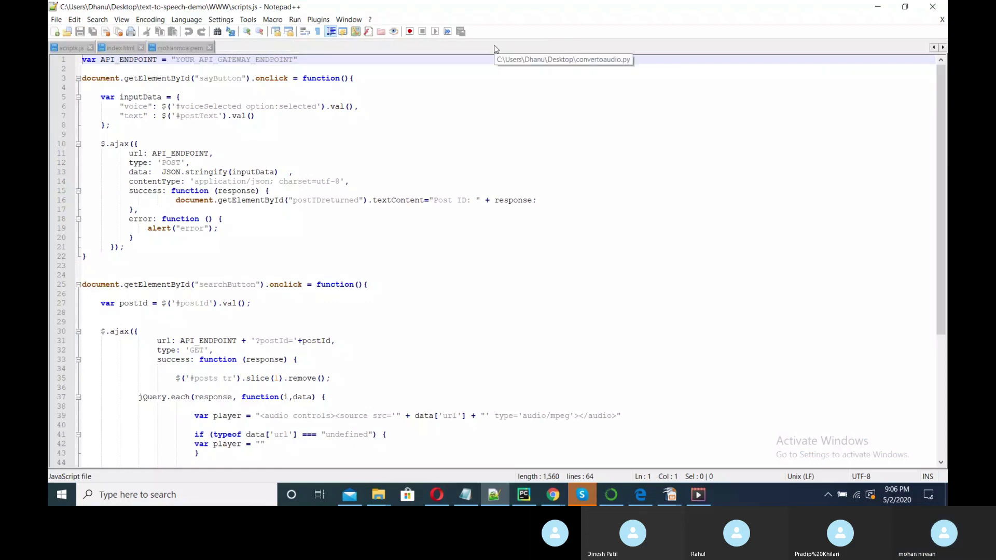
click(423, 47)
click(376, 48)
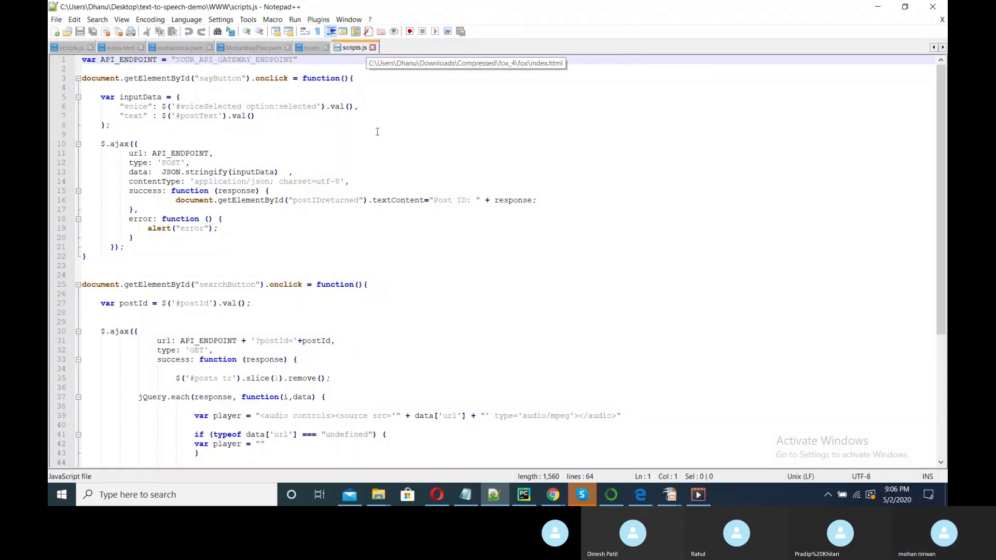
mouse_move(544, 478)
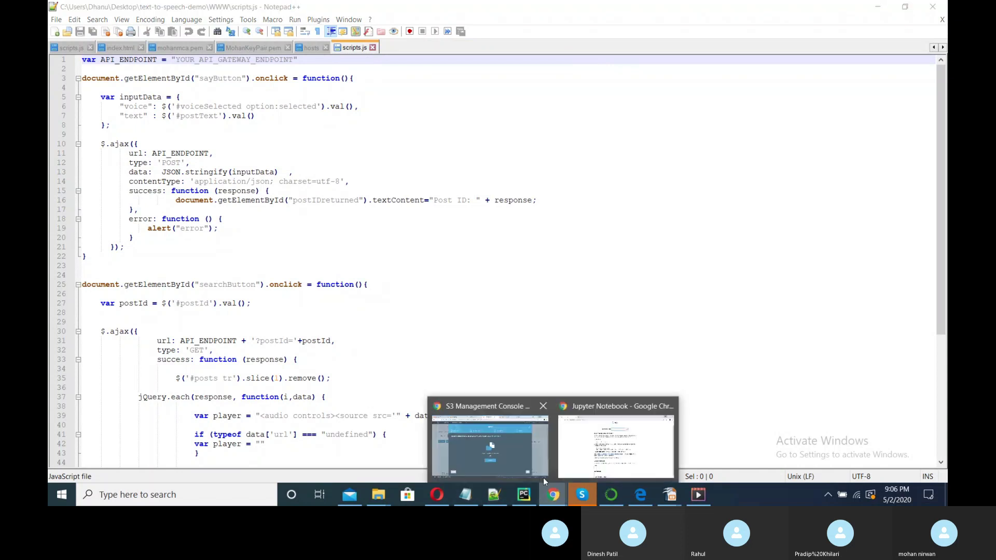
click(513, 448)
click(379, 16)
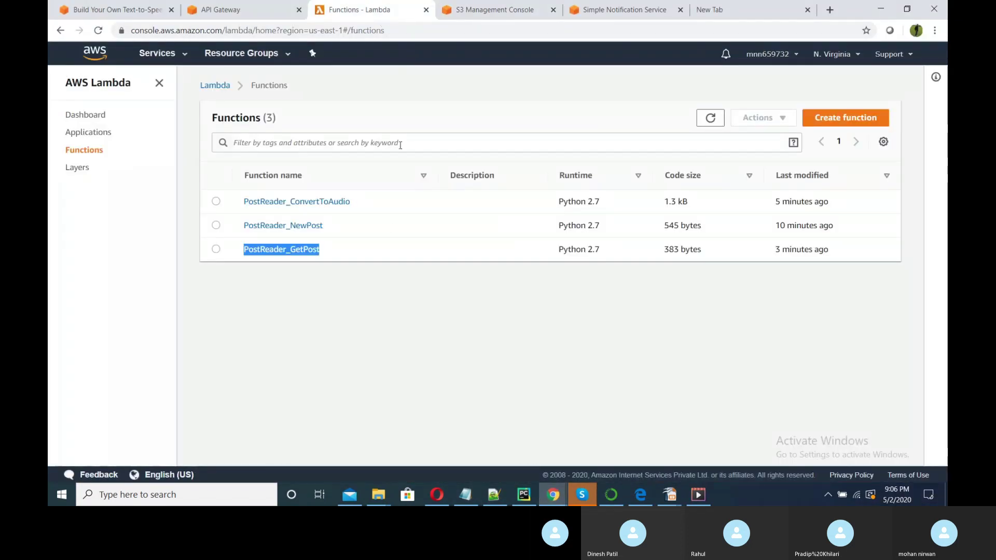
click(244, 9)
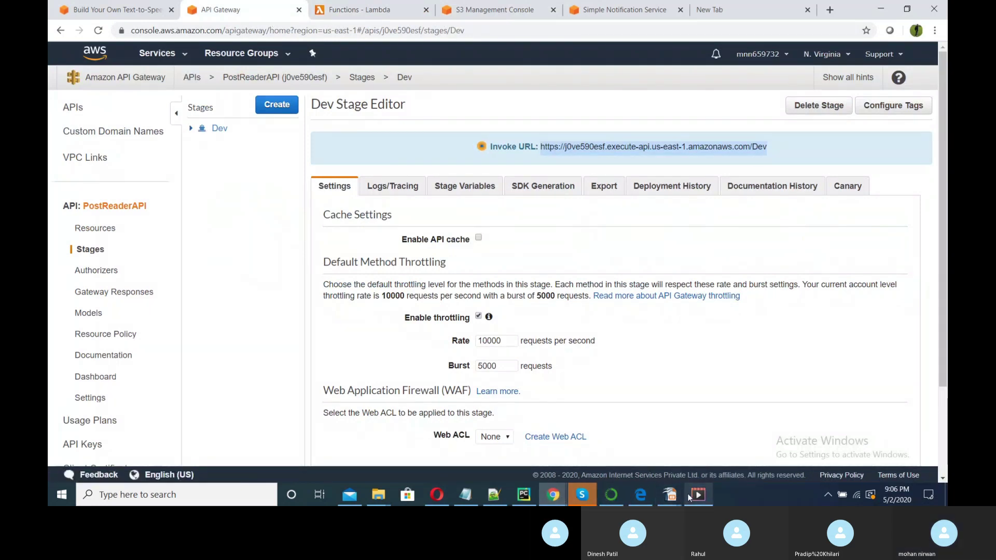
mouse_move(670, 497)
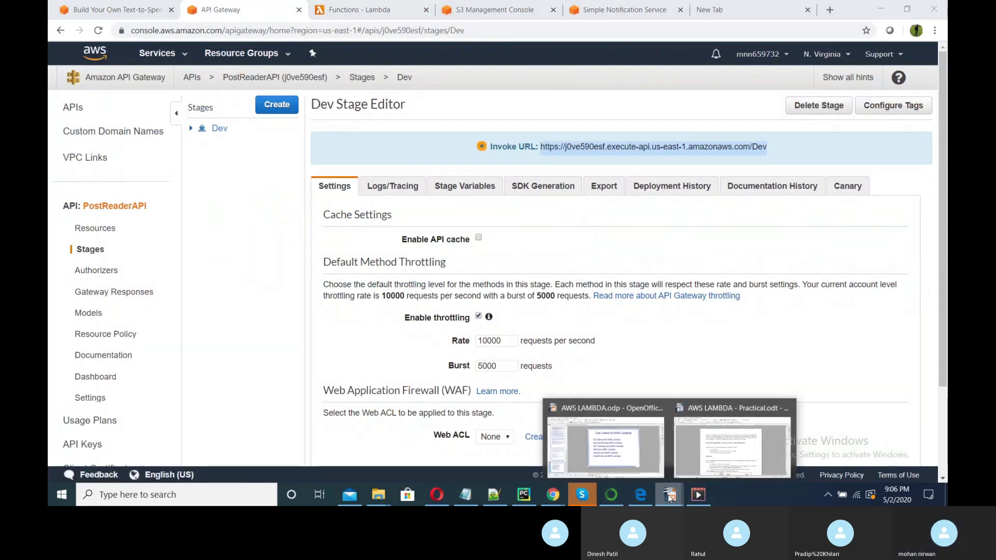
click(494, 494)
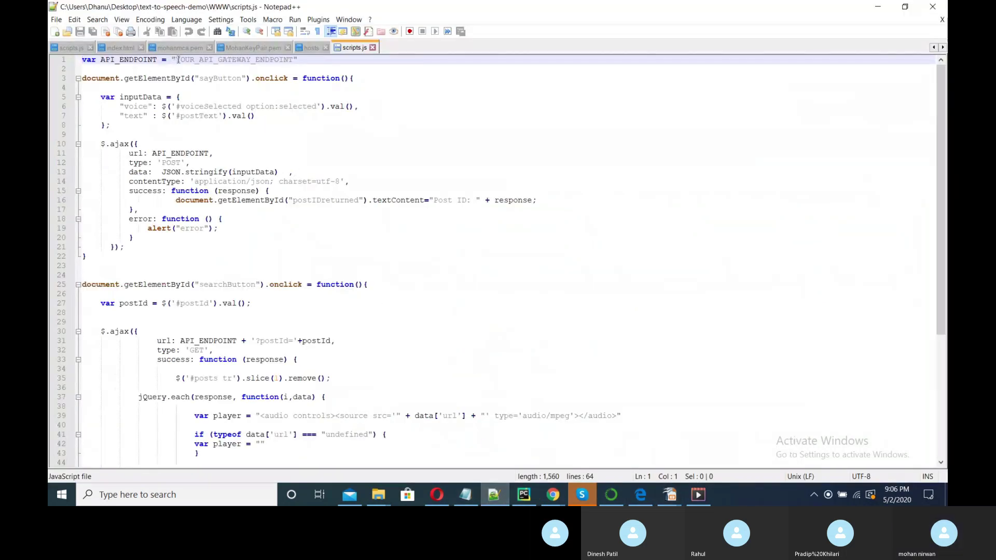
drag(176, 60, 294, 59)
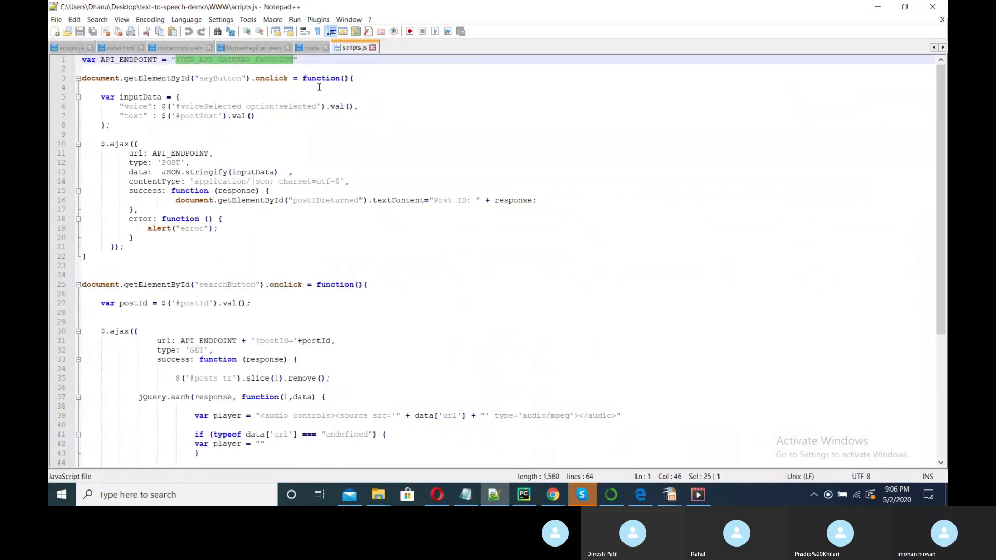
key(ctrl+v)
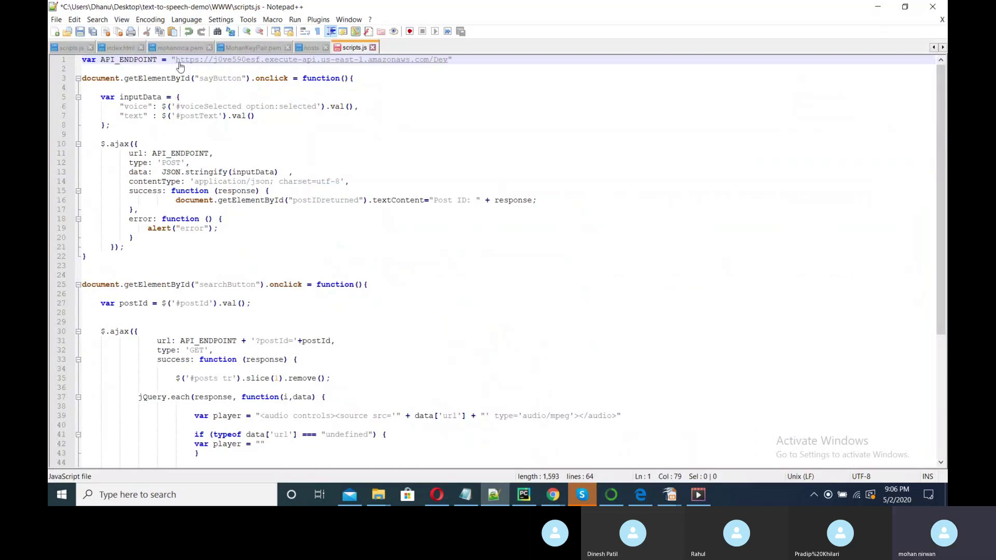
click(82, 32)
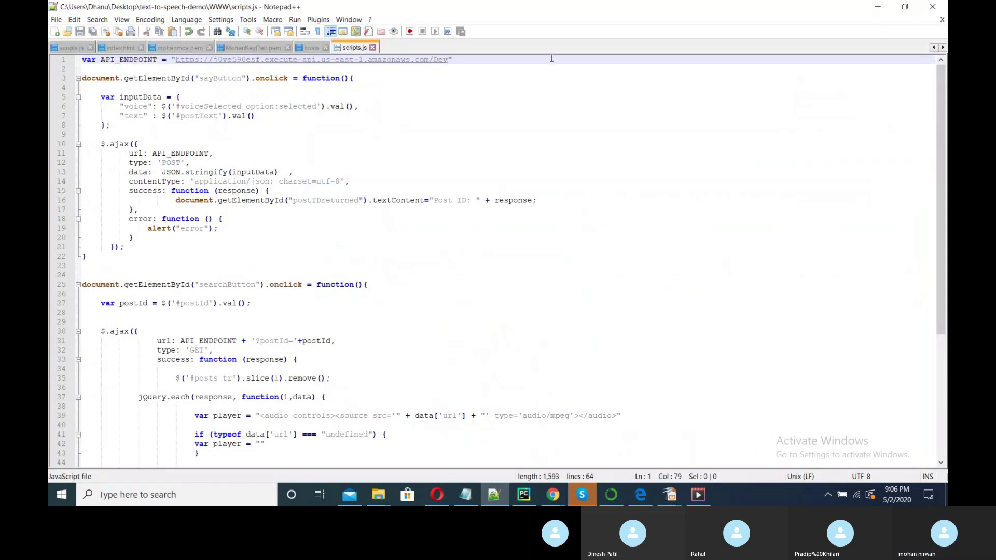
Return to the desktop's text-to-speech-demo\WWW folder in File Explorer and copy its path.
click(878, 6)
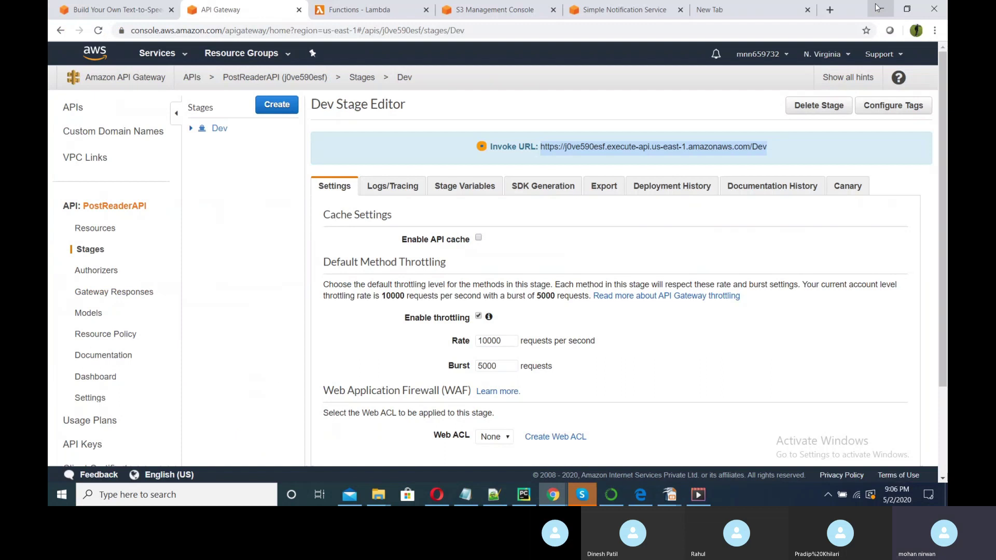
click(877, 8)
click(218, 176)
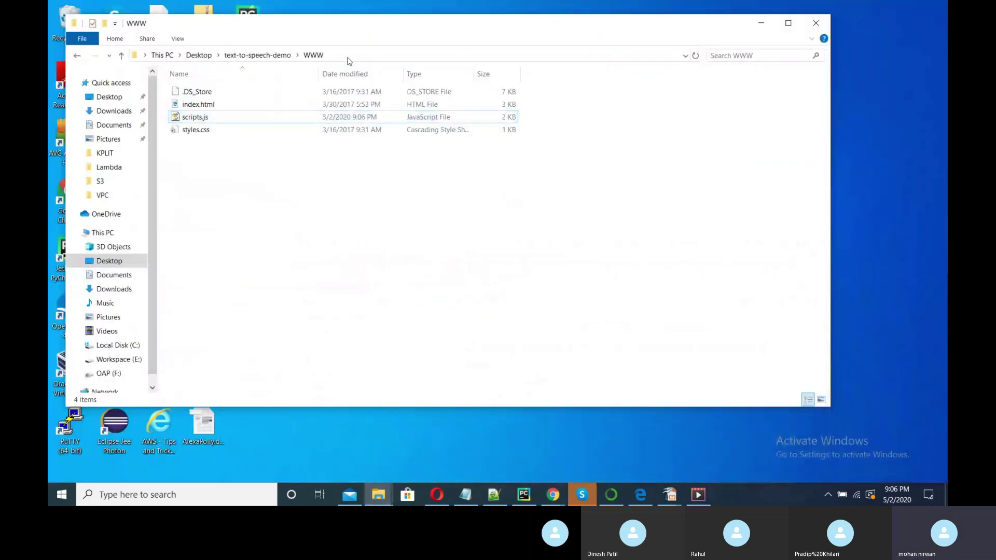
click(348, 55)
key(ctrl+c)
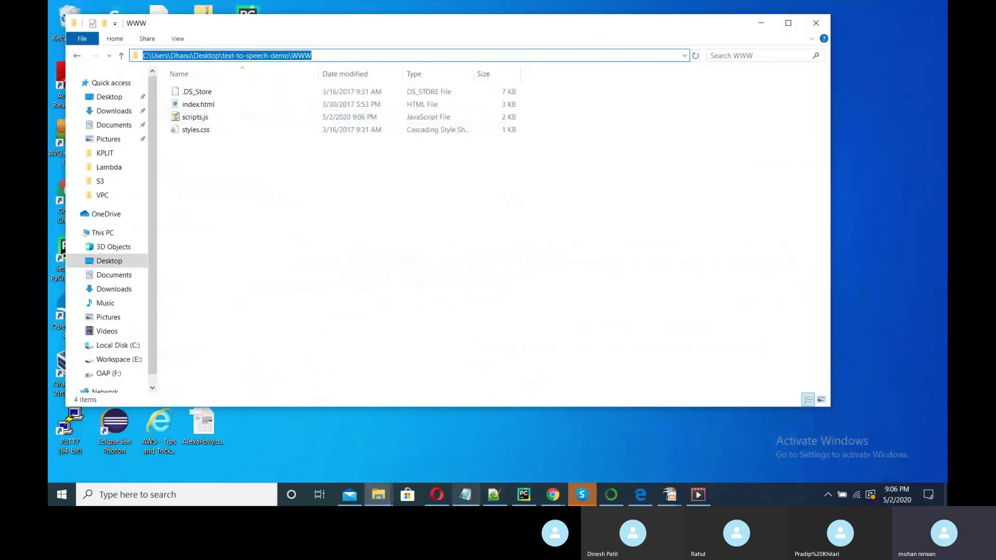
Browse for files to add to the S3 upload and go to the copied Desktop\text-to-speech-demo\WWW path.
click(546, 498)
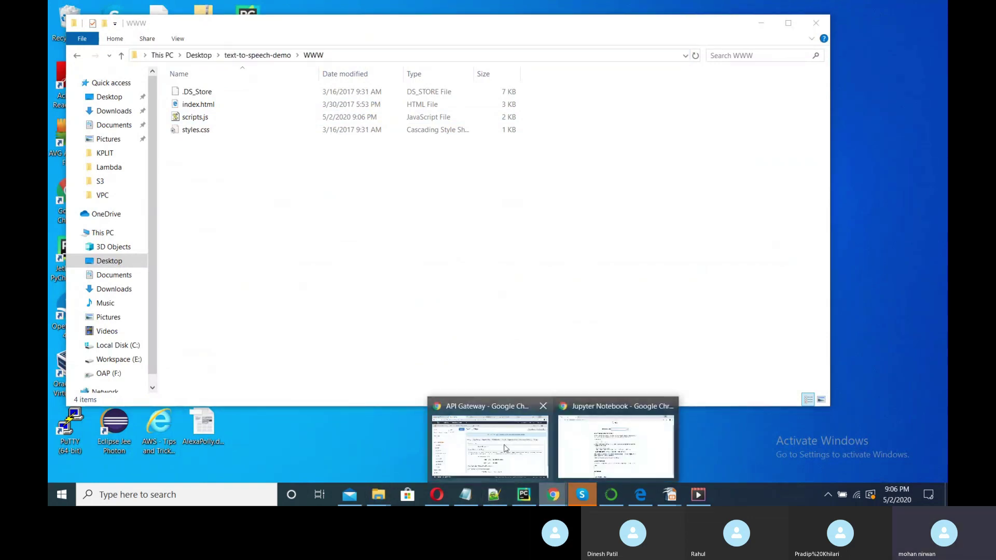
click(505, 448)
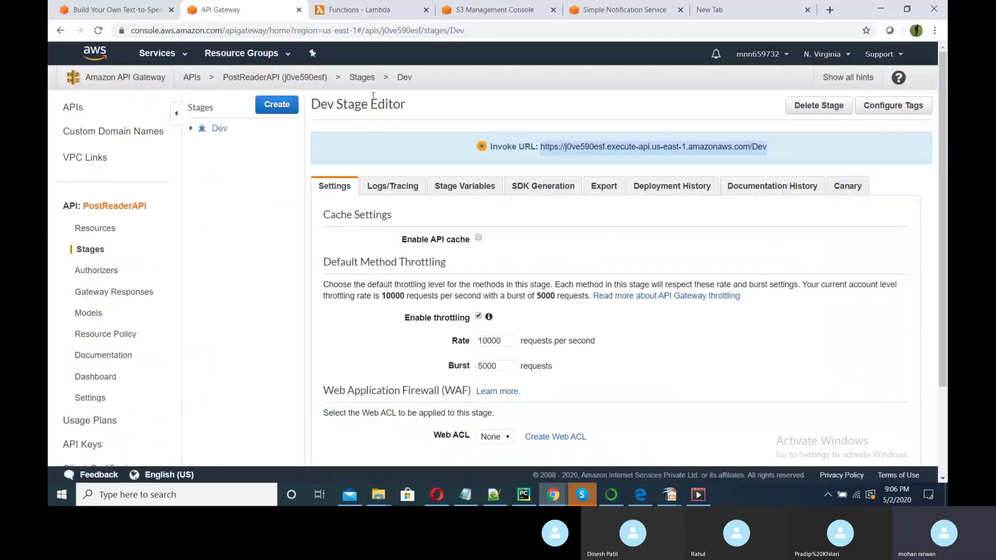
click(500, 8)
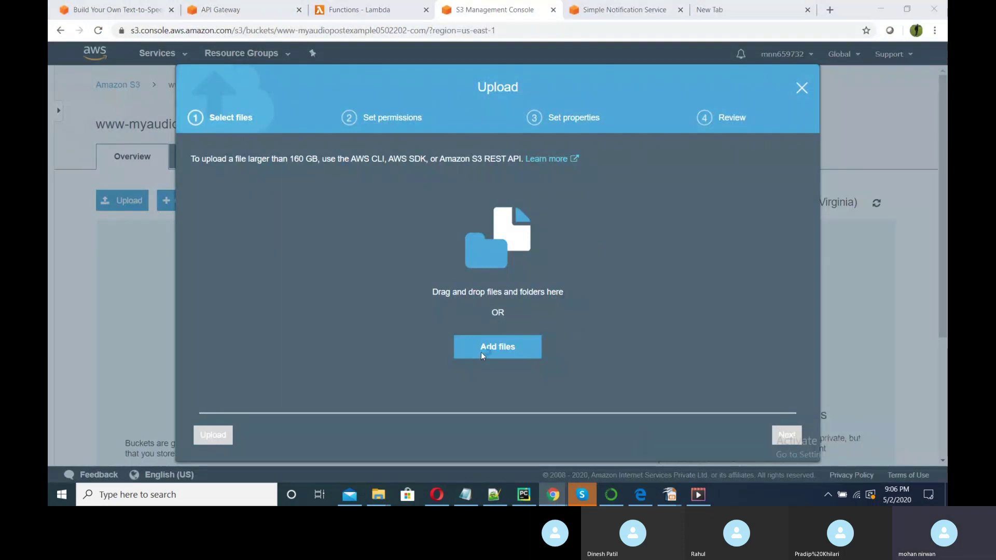
click(481, 352)
click(439, 162)
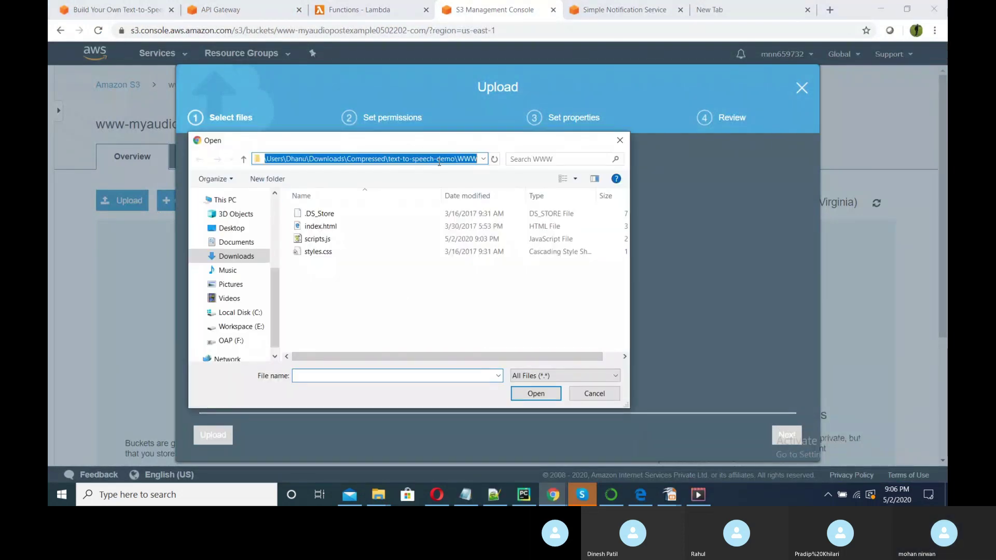
key(ctrl+v)
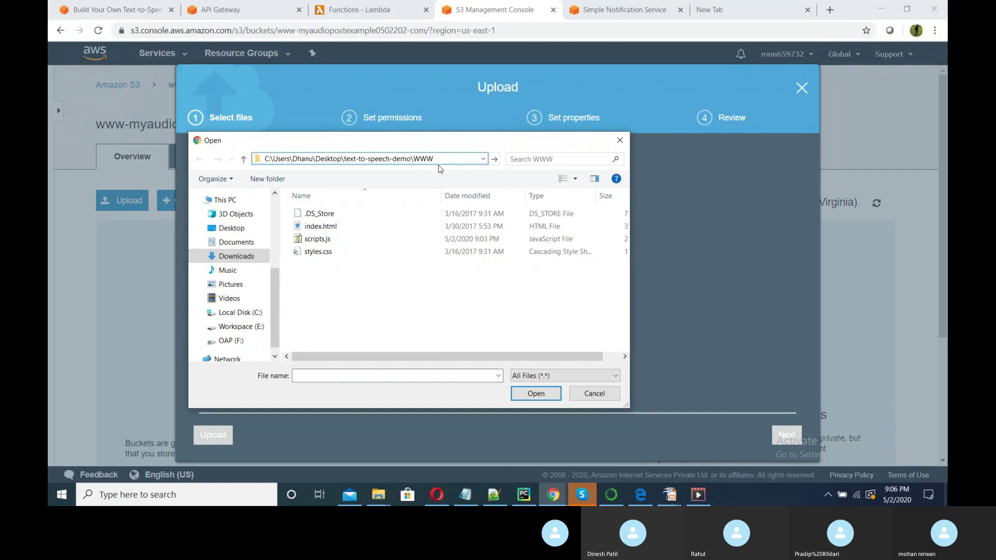
key(Return)
Add .DS_Store, index.html, scripts.js and styles.css and upload them to the www-myaudiopostexample0502202-com bucket.
drag(348, 266, 335, 207)
click(539, 394)
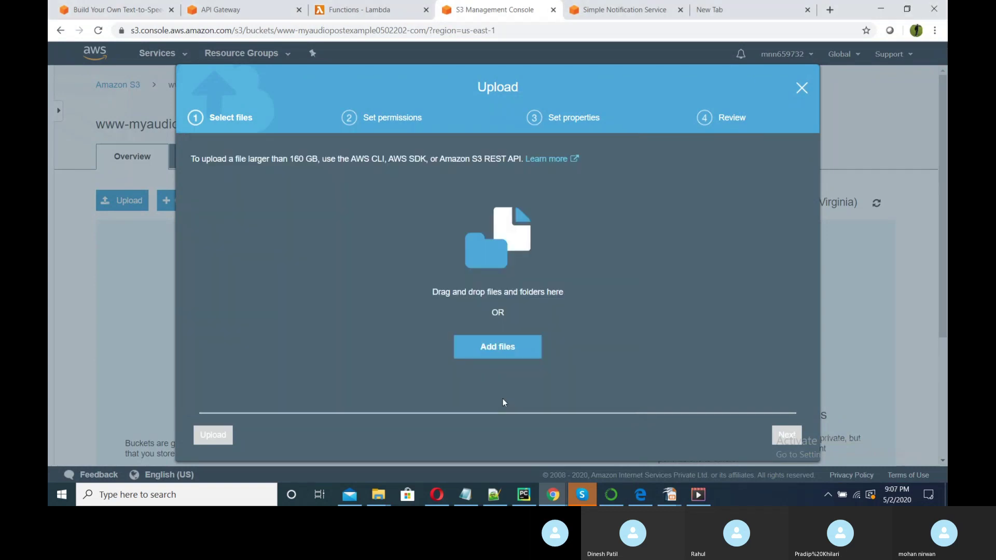
click(223, 437)
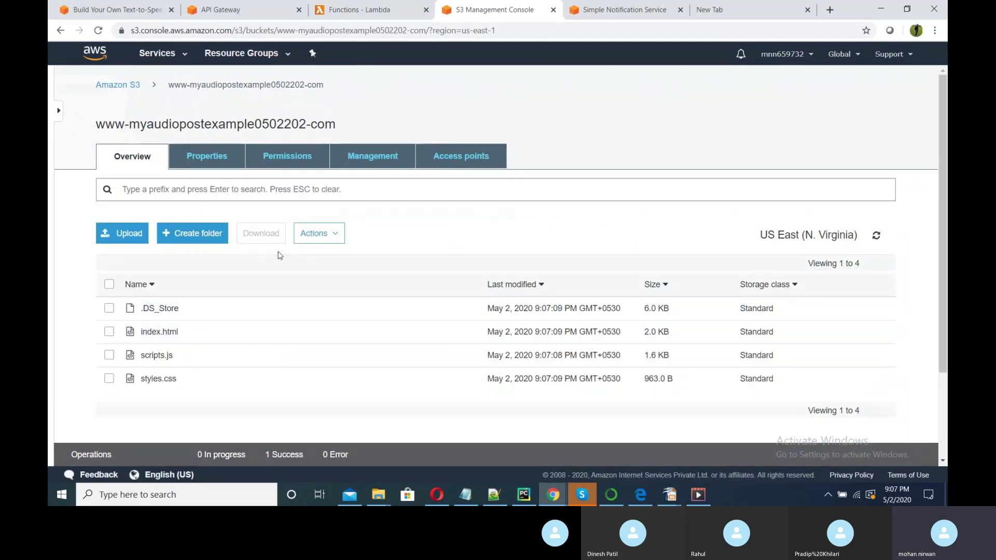
Open the bucket policy editor and copy the PublicReadGetObject policy from the Amazon Polly blog post for it.
click(298, 158)
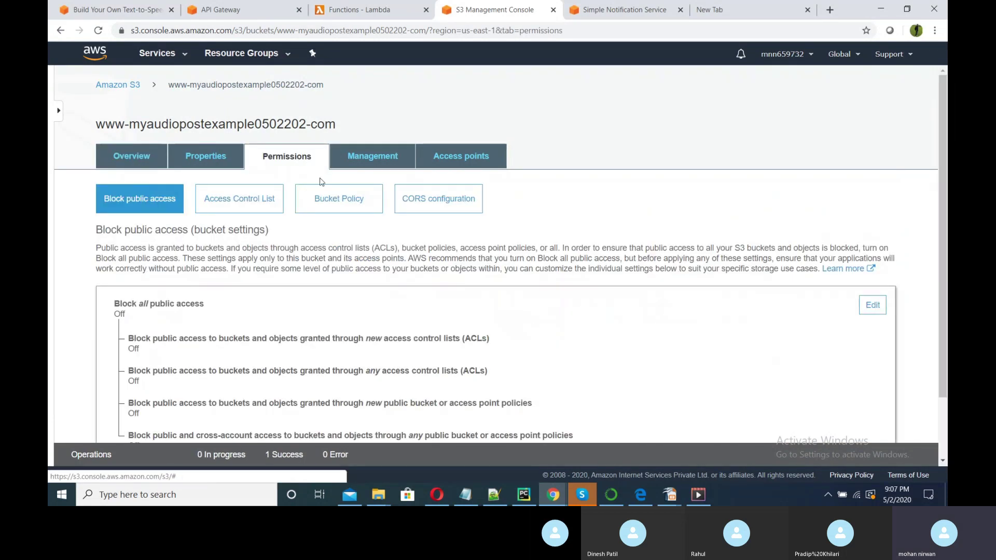
click(333, 205)
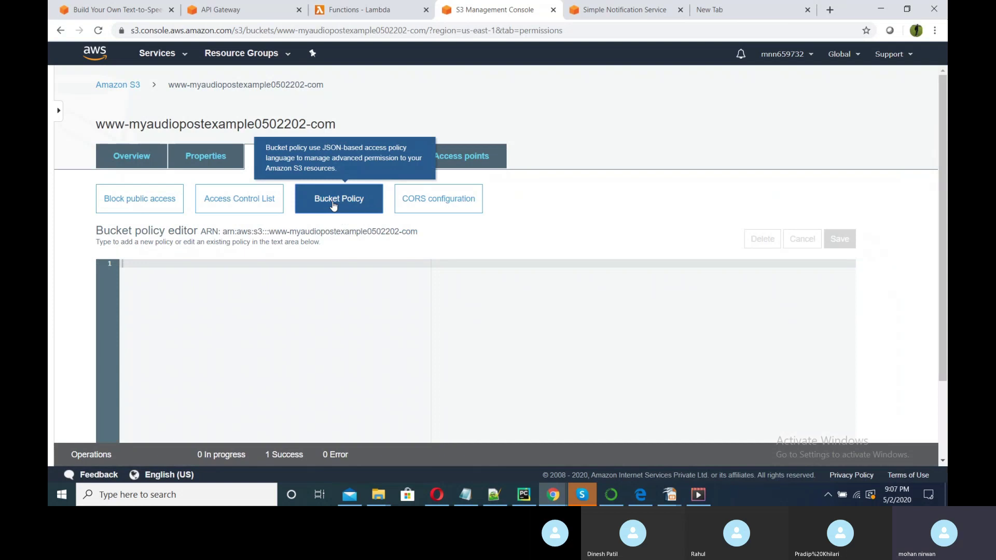
click(145, 11)
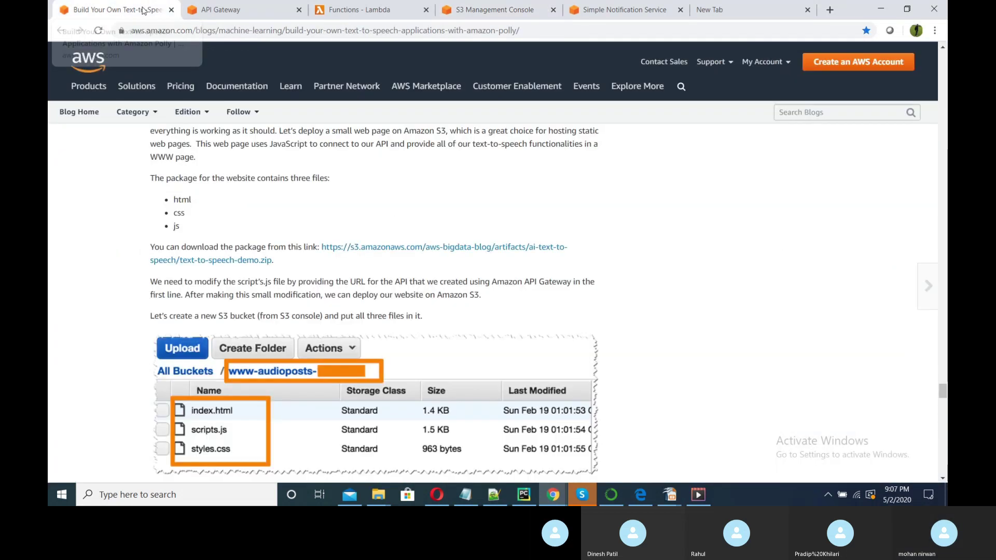
scroll(410, 355, down, 4)
scroll(410, 355, down, 6)
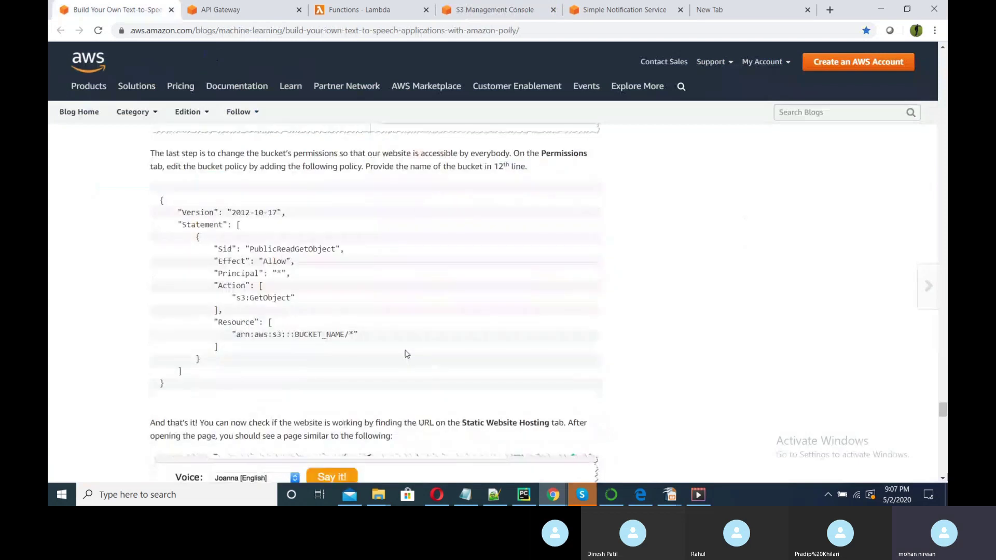
drag(159, 200, 219, 382)
key(ctrl+c)
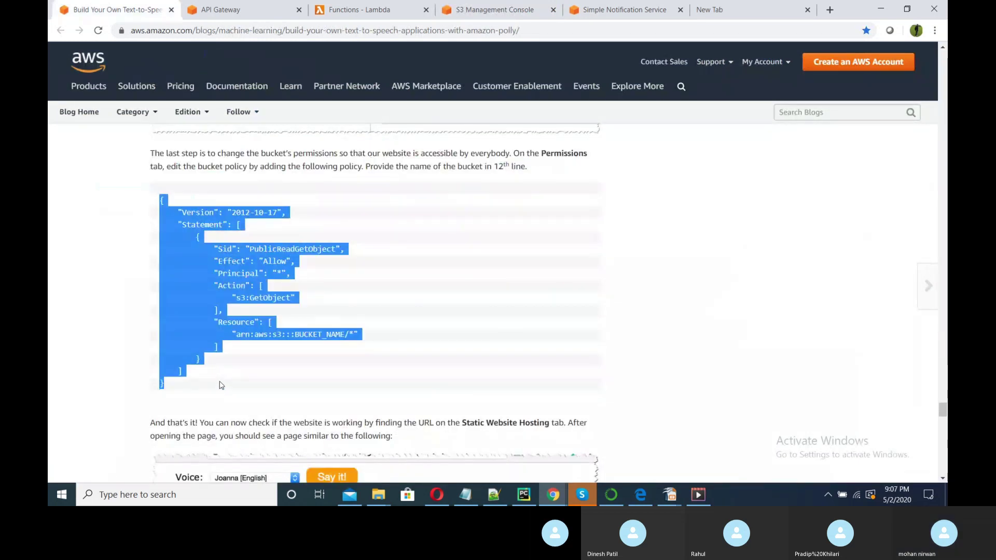
click(365, 10)
click(493, 11)
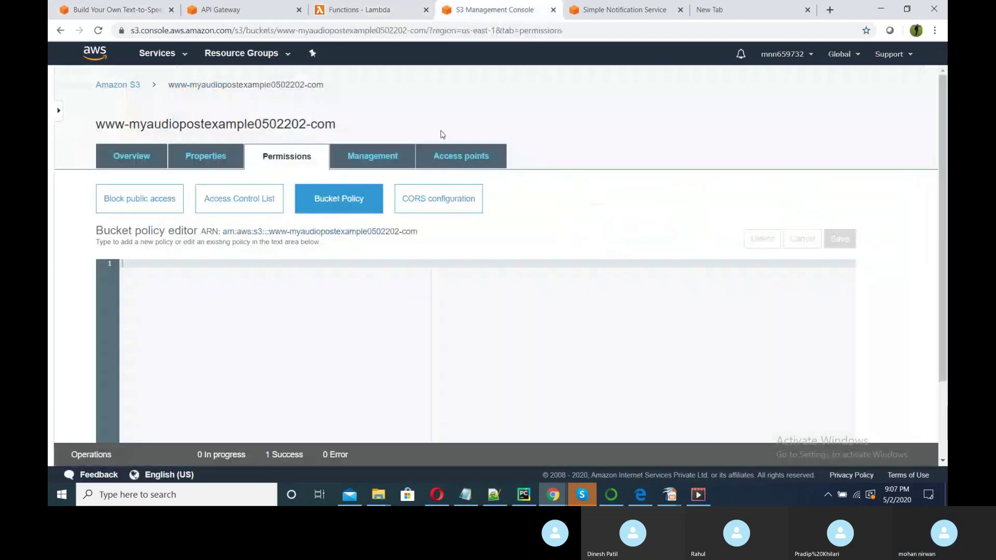
Paste the PublicReadGetObject policy into the editor, replace BUCKET_NAME in the resource ARN with www-myaudiopostexample0502202-com, and save it.
key(ctrl+v)
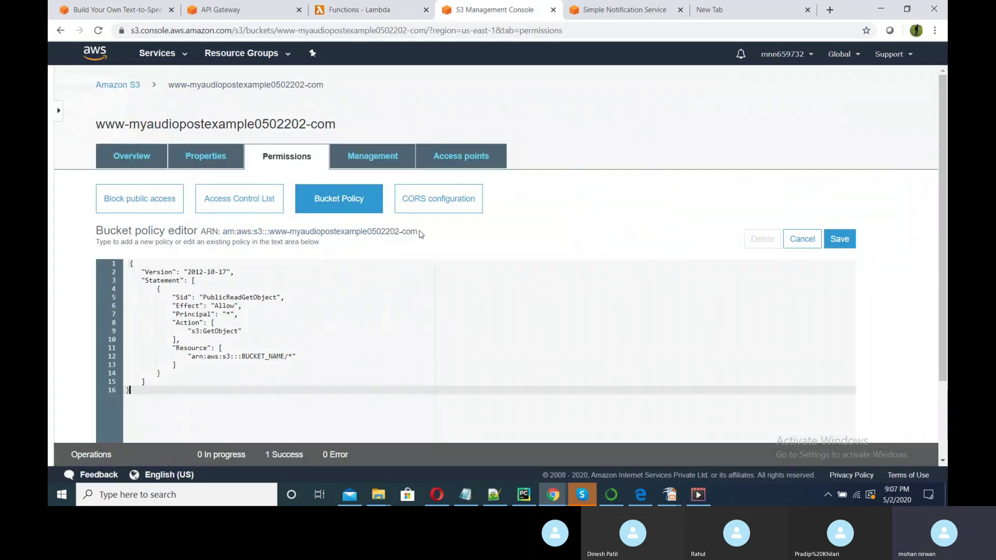
drag(417, 232, 271, 227)
key(ctrl+c)
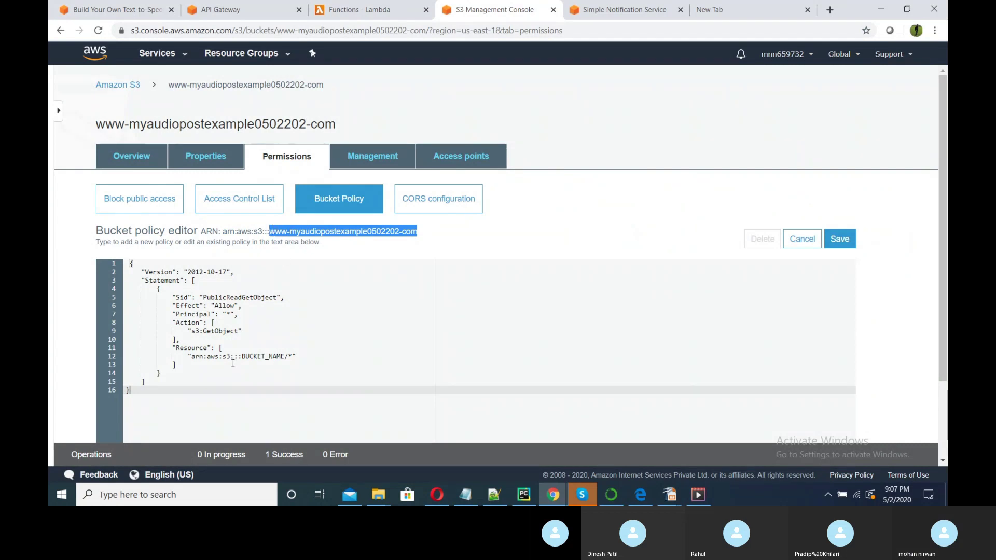
drag(243, 356, 283, 353)
key(ctrl+v)
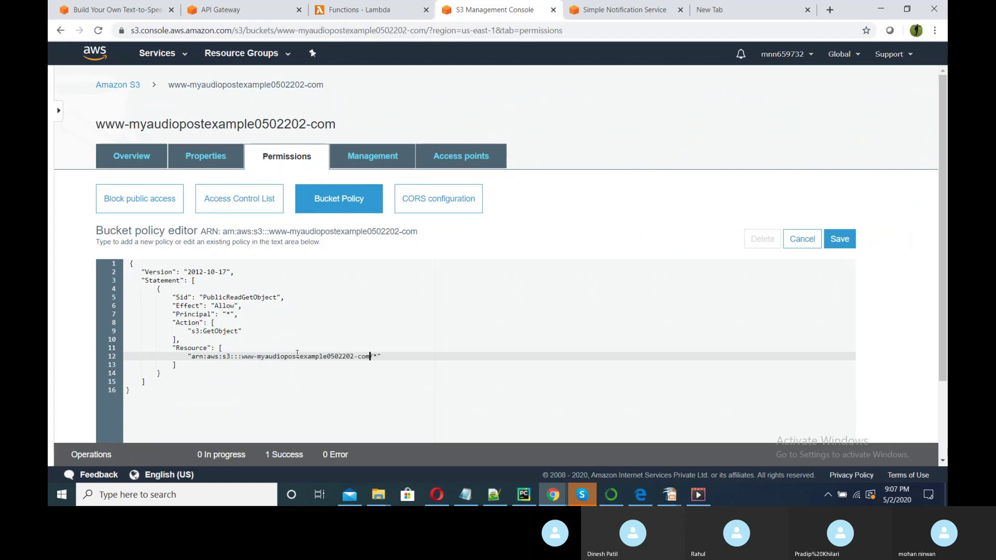
click(839, 243)
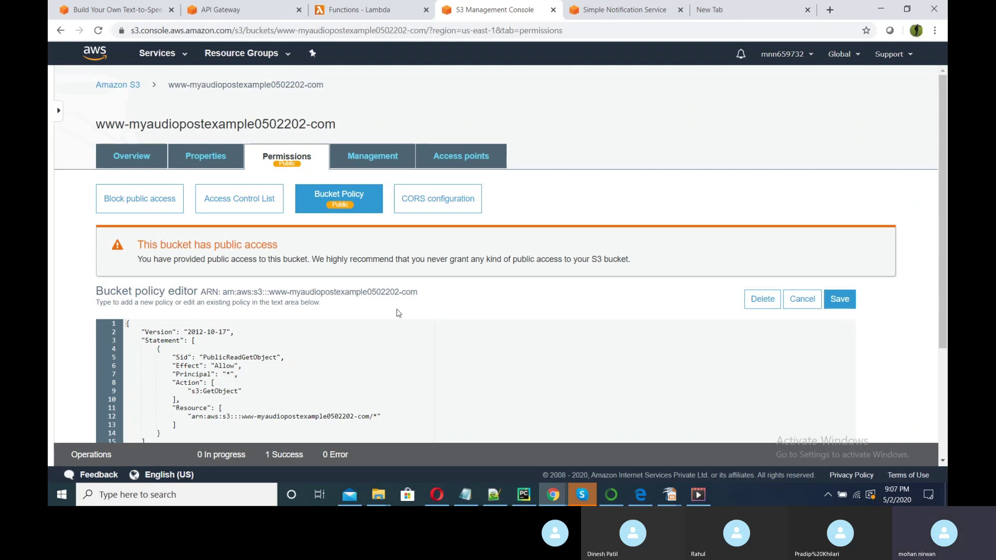
scroll(398, 314, down, 3)
scroll(392, 313, up, 3)
Enable static website hosting on the bucket with index.html as the index document and save the setting.
click(202, 158)
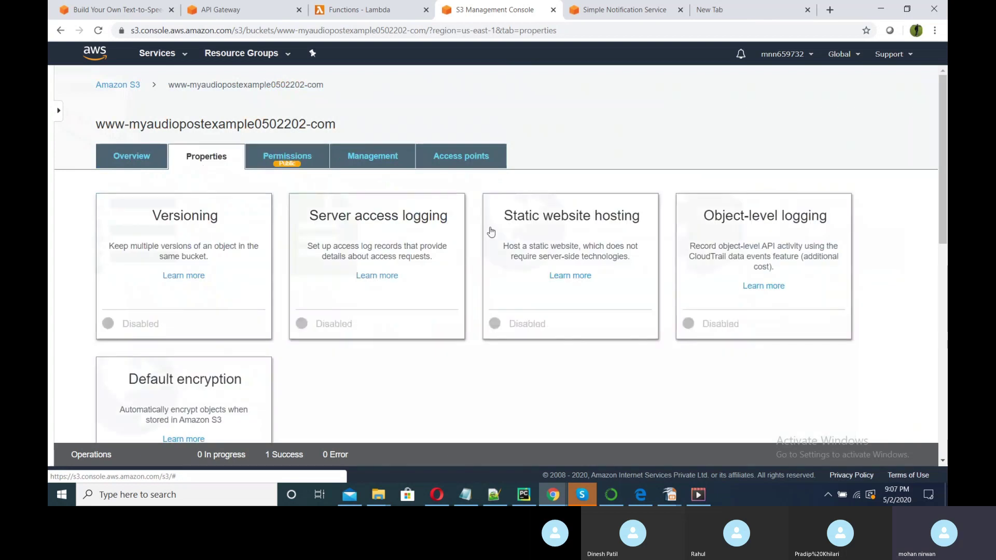
click(536, 324)
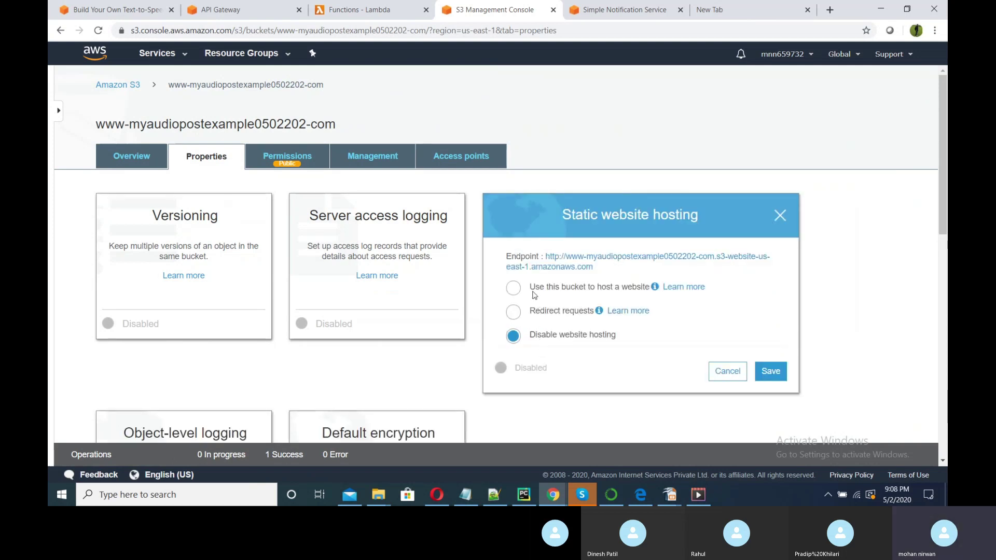
click(513, 289)
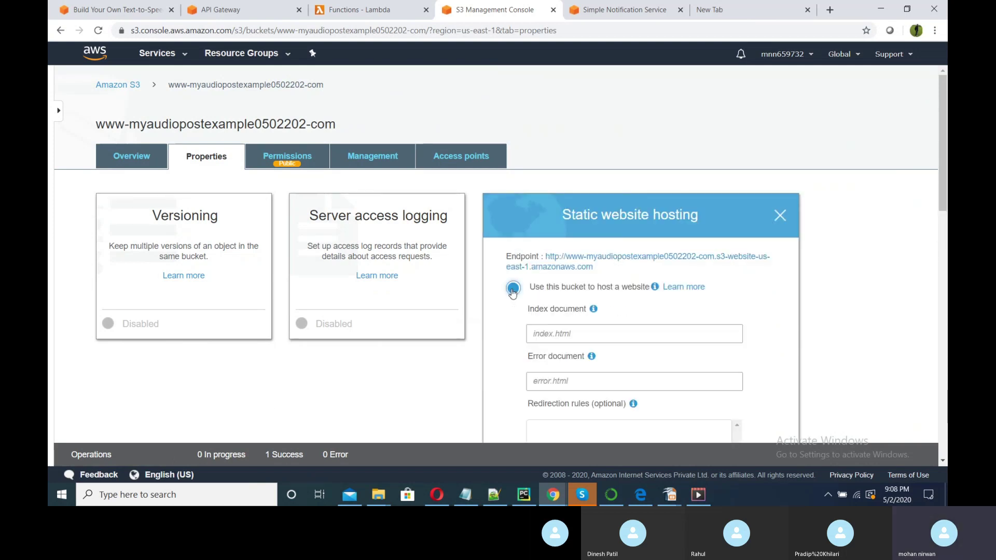
click(575, 336)
text(index)
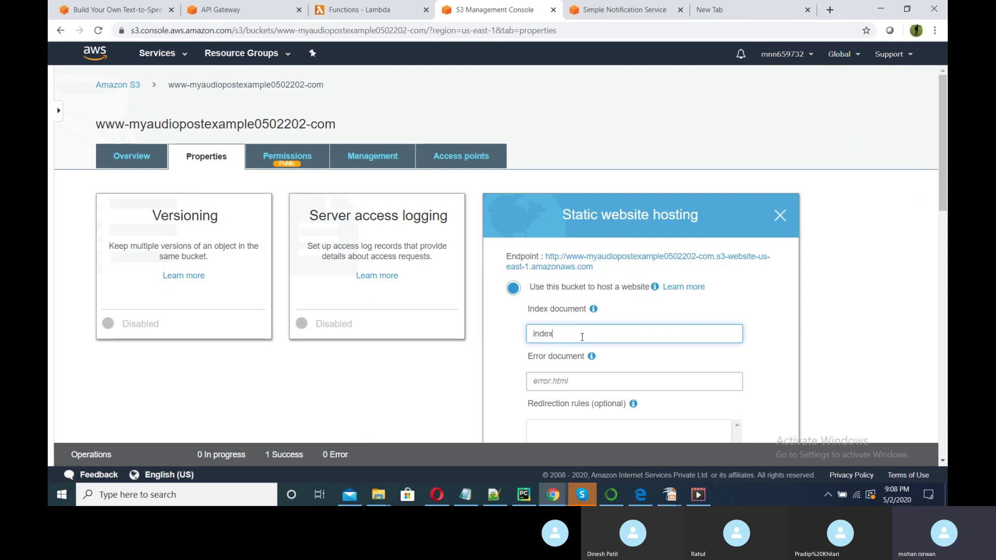
text(.html)
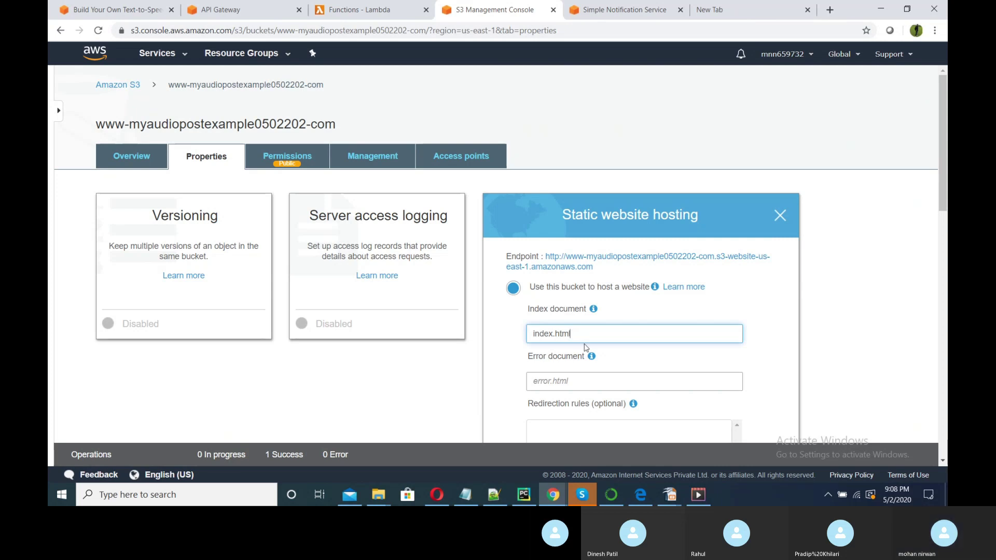
scroll(613, 339, down, 3)
click(770, 362)
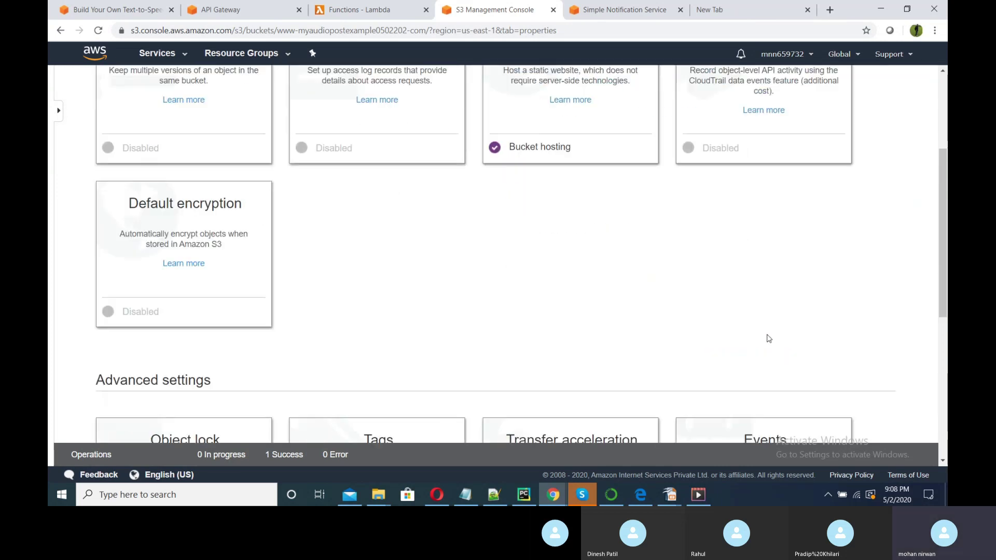
Copy the endpoint URL from the bucket's static website hosting settings and load it in the last open browser tab.
scroll(776, 354, up, 4)
click(591, 300)
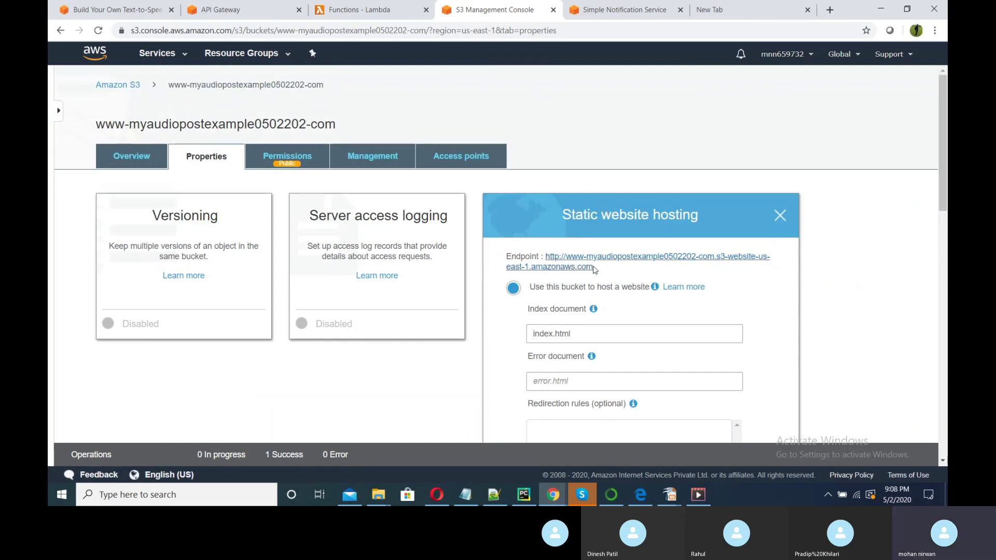
drag(598, 269, 545, 257)
key(ctrl+c)
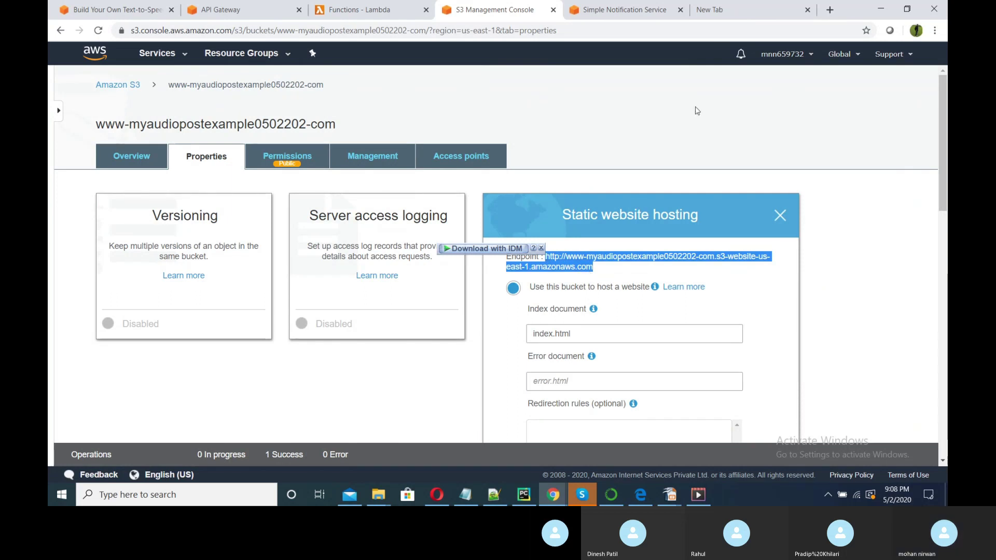
click(732, 10)
click(531, 49)
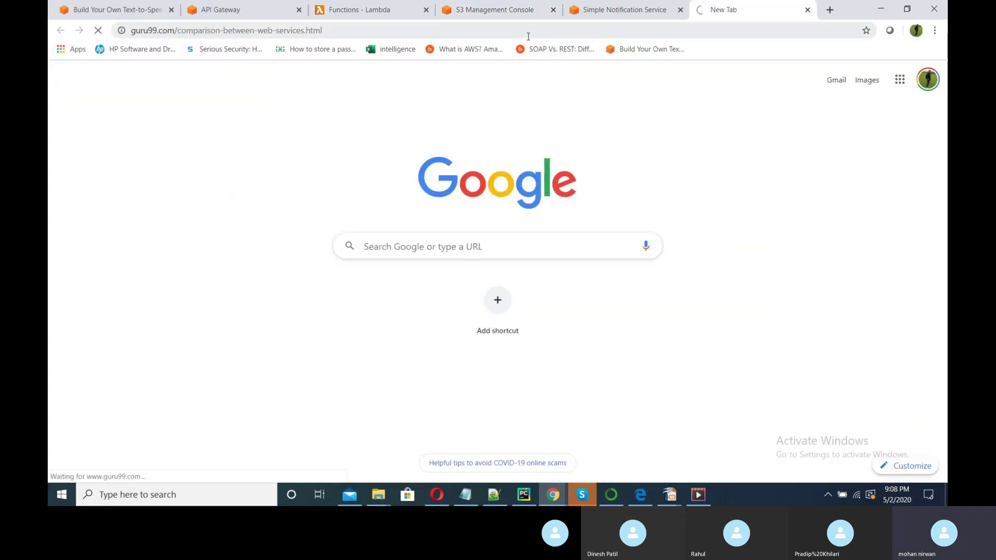
click(528, 34)
key(ctrl+v)
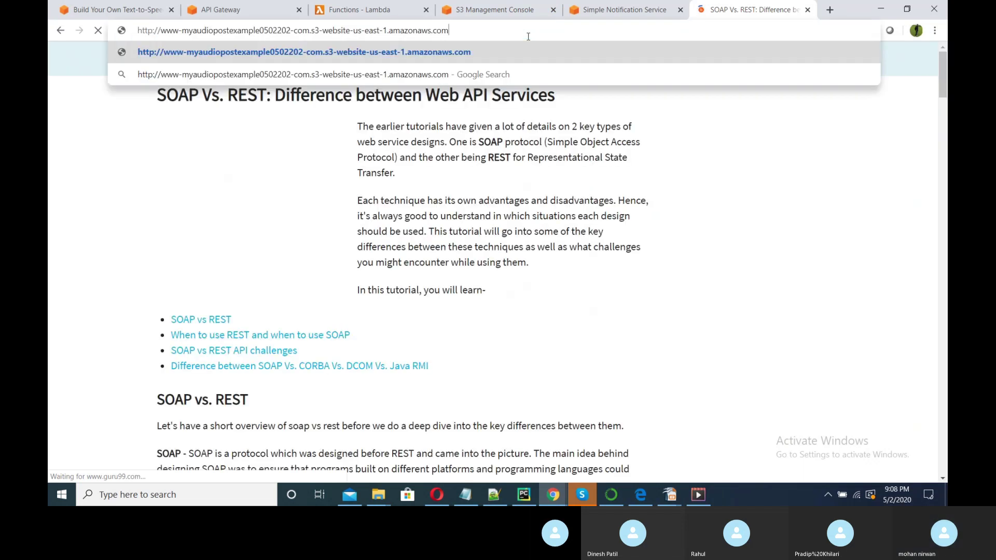
key(Return)
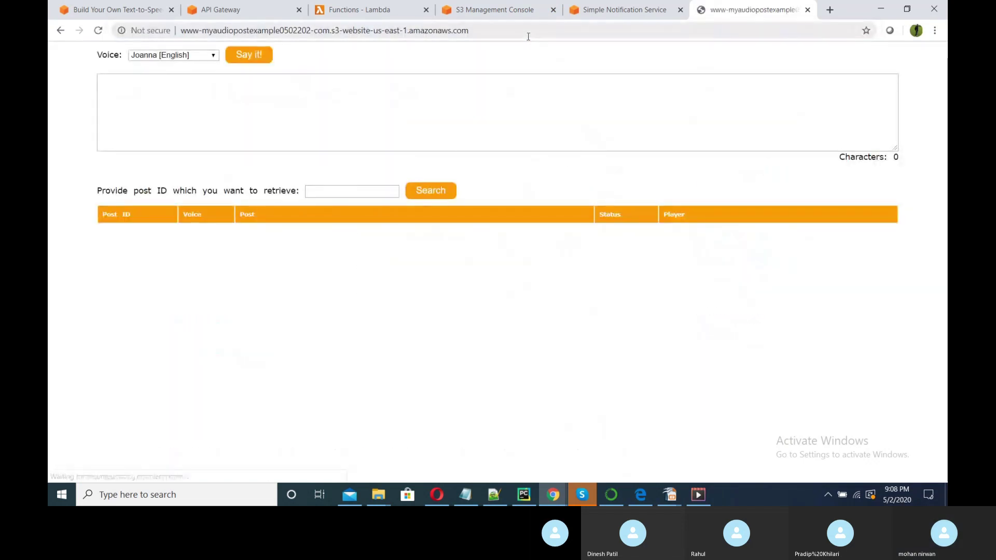
Enter a short greeting introducing the speaker by name as the post text and submit it for speech conversion.
click(252, 98)
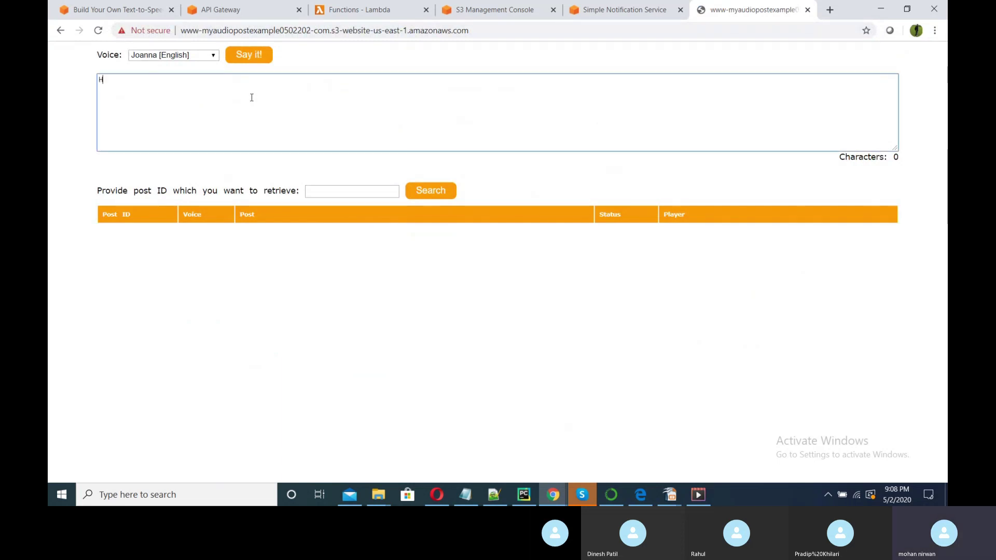
text(Hi My Name is Mohan)
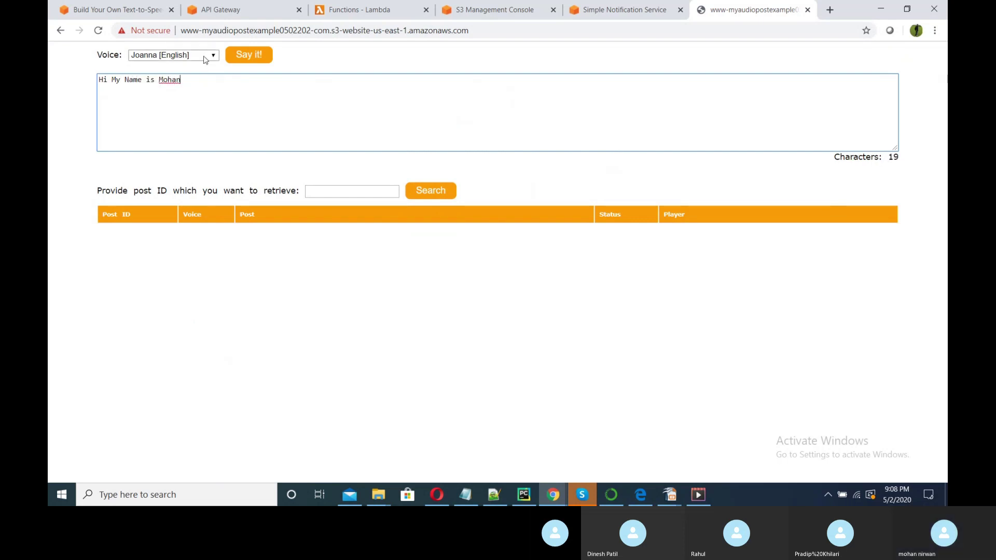
click(237, 61)
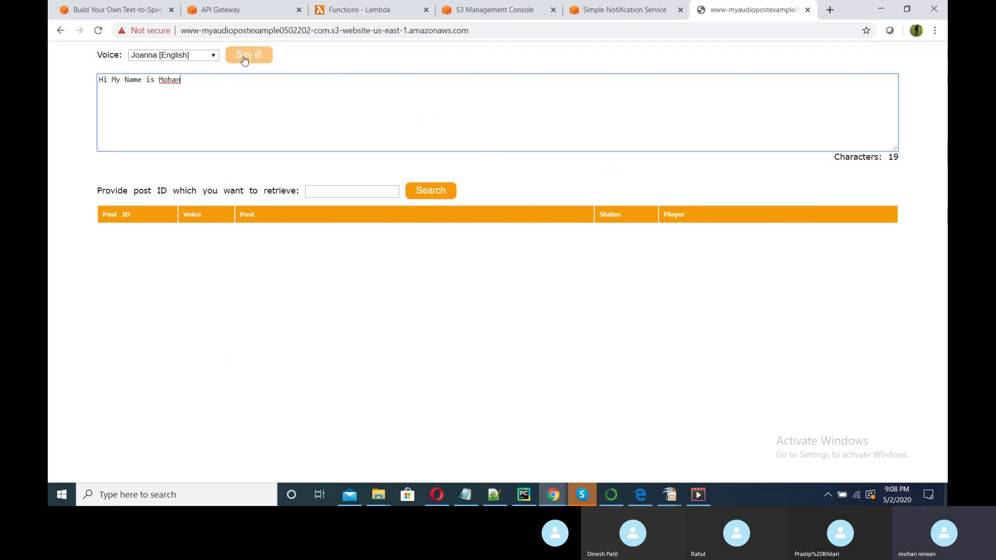
click(245, 61)
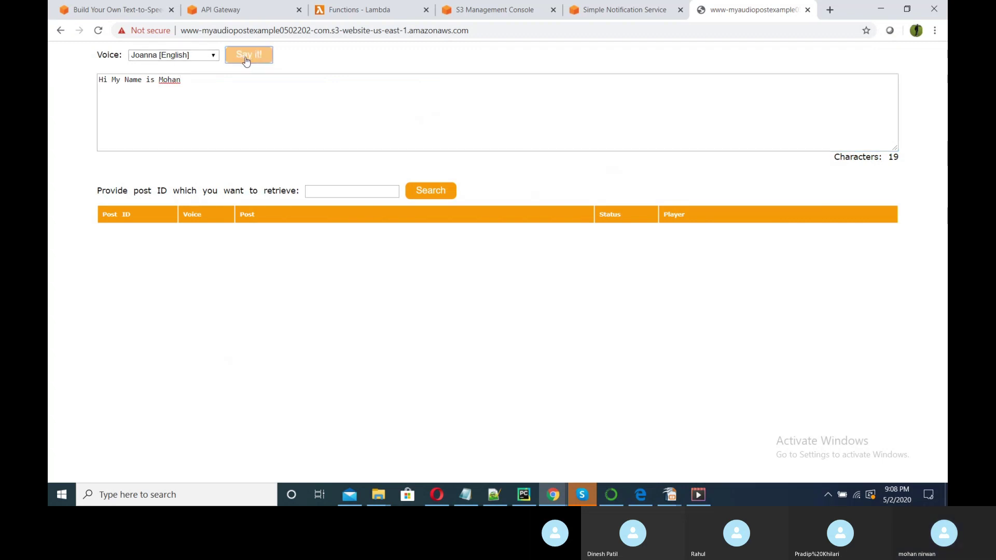
click(255, 58)
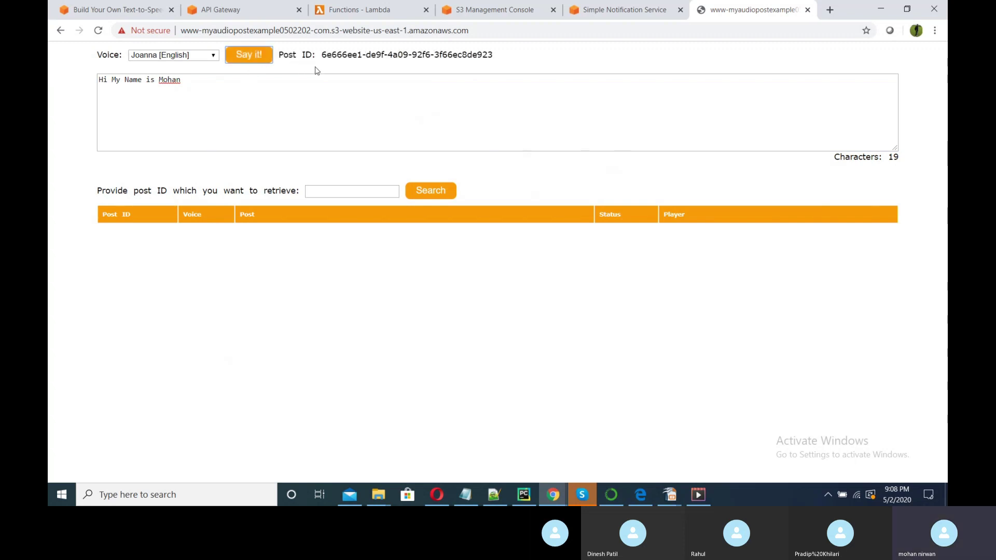
Copy the new post's ID into the retrieval field and search for that post.
drag(324, 54, 493, 54)
key(ctrl+c)
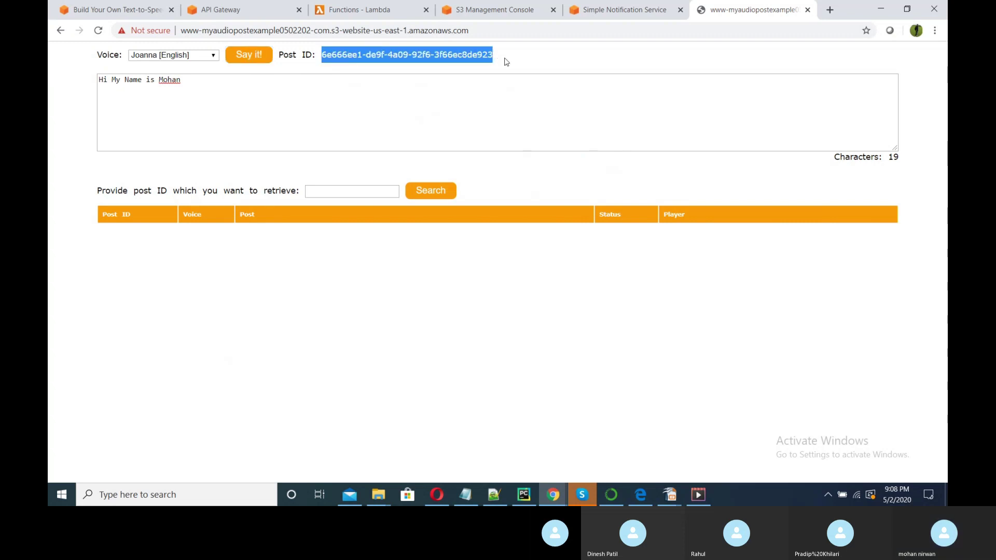
click(345, 195)
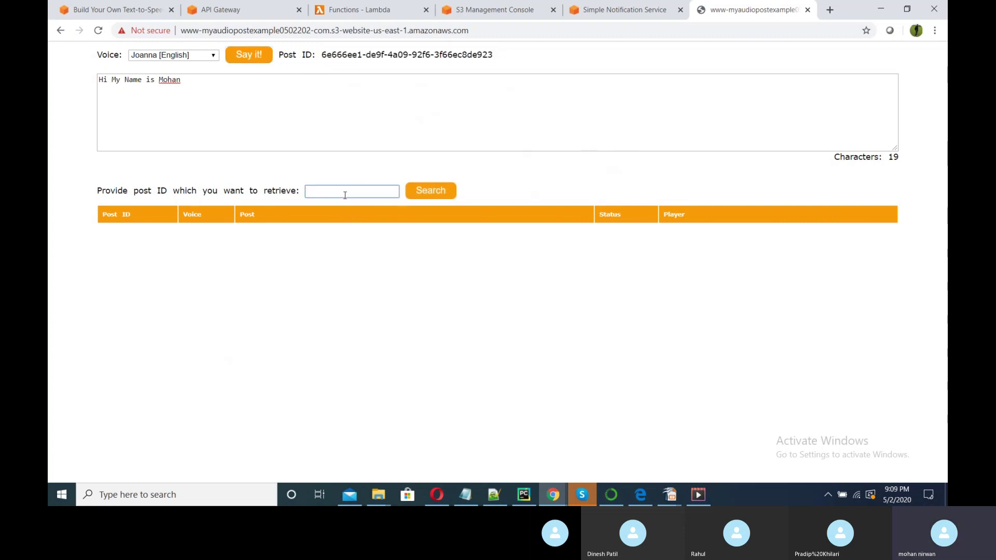
key(ctrl+v)
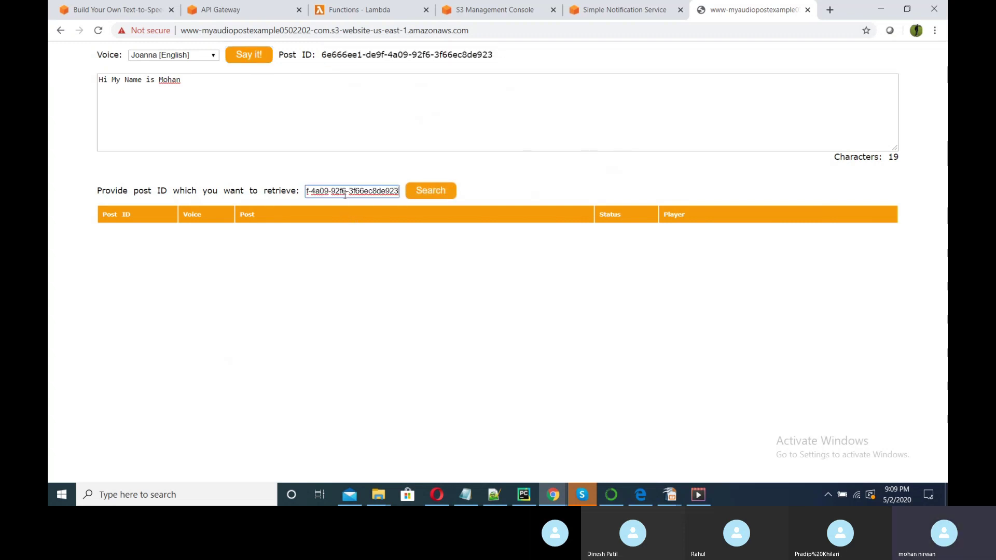
click(419, 196)
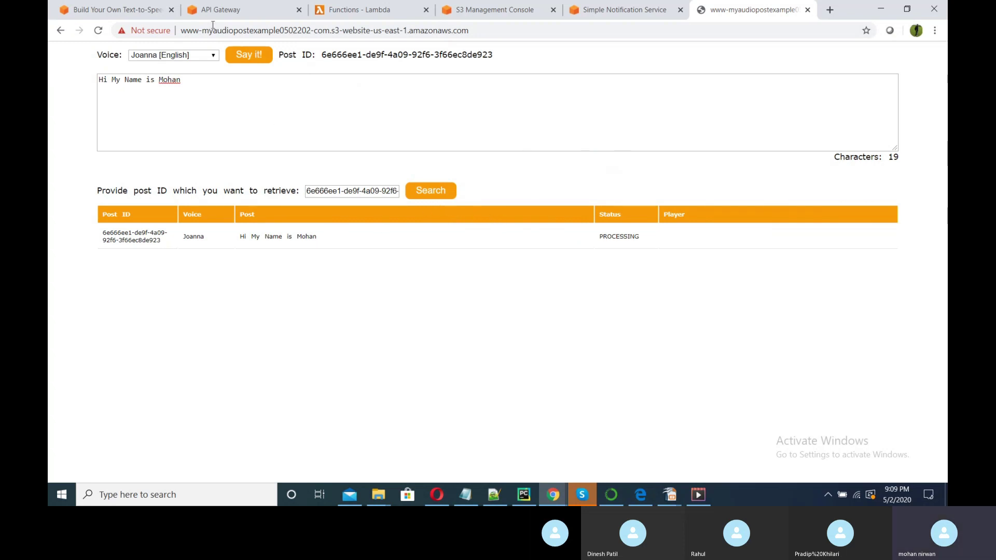
Switch to the Lambda functions list and open the PostReader_ConvertToAudio function.
click(117, 10)
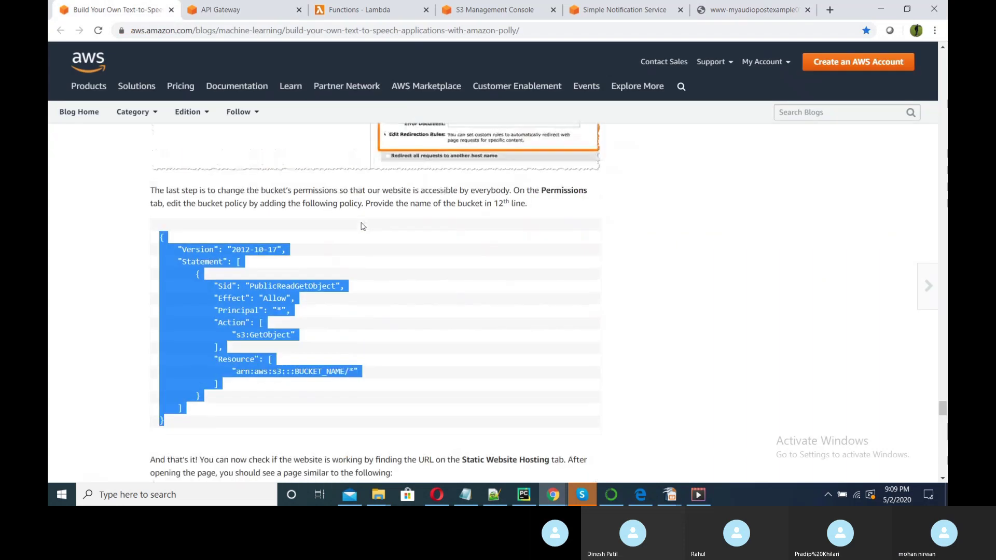
scroll(362, 226, up, 2)
click(360, 9)
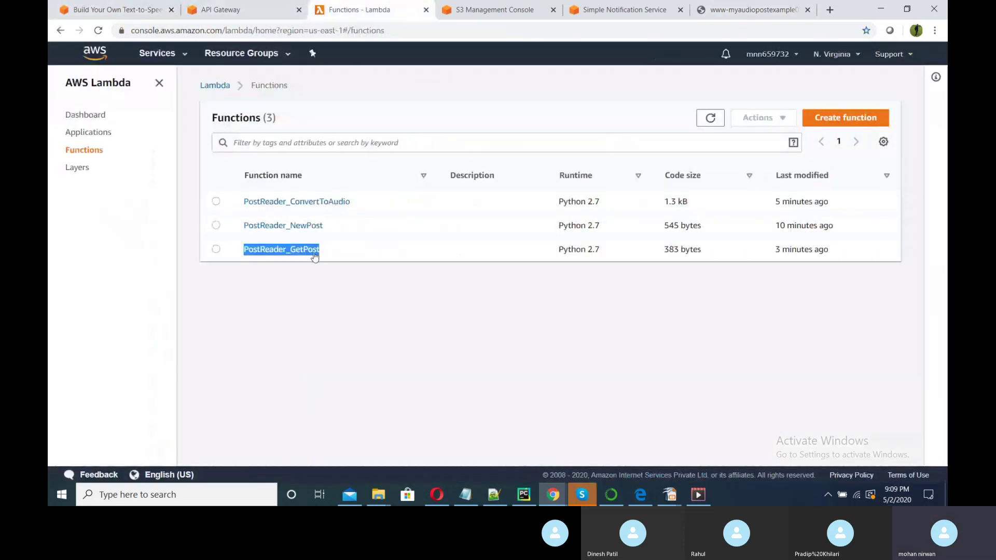
click(372, 277)
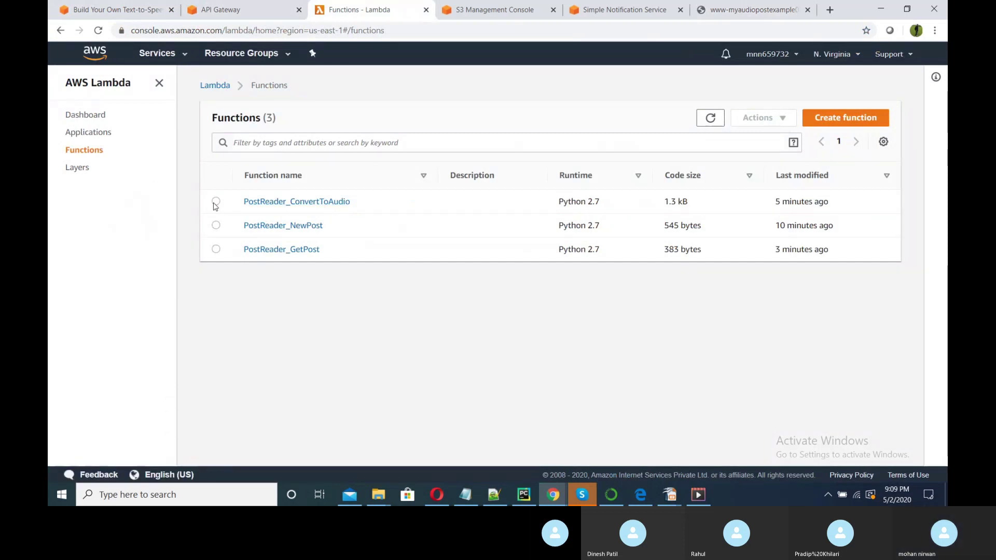
click(289, 202)
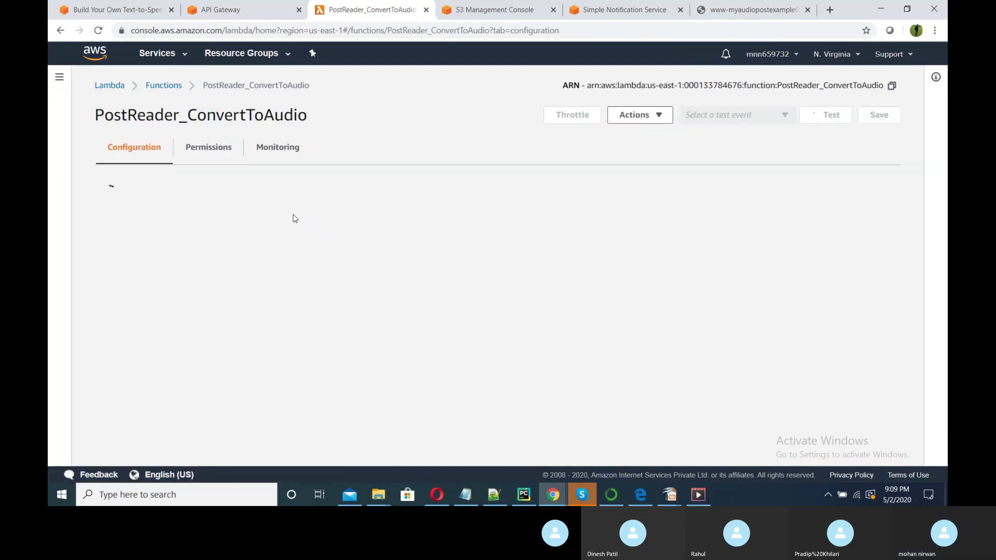
Set the minutes of the PostReader_ConvertToAudio function's timeout to 5 in its basic settings and save.
scroll(300, 333, down, 8)
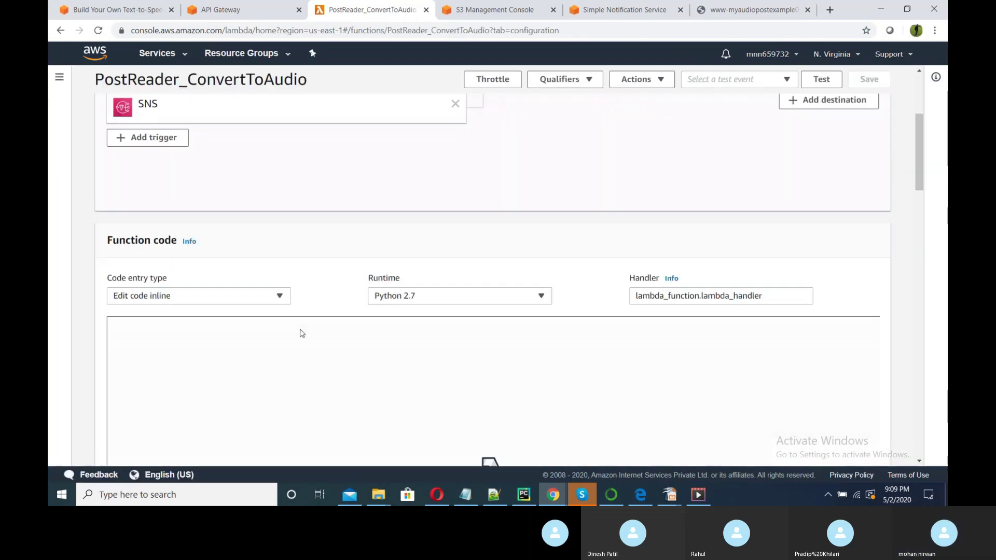
scroll(300, 333, down, 10)
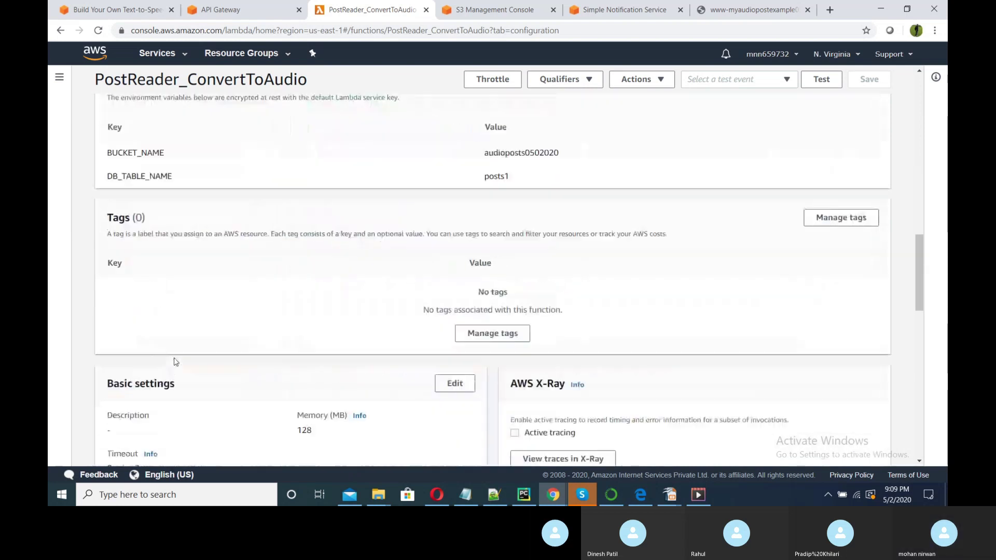
scroll(185, 356, down, 1)
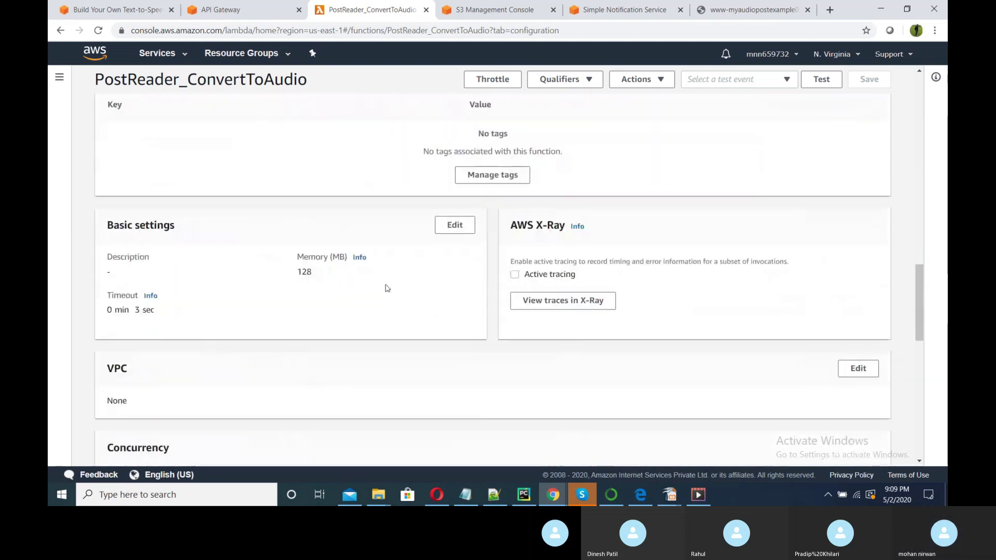
click(455, 231)
double_click(116, 295)
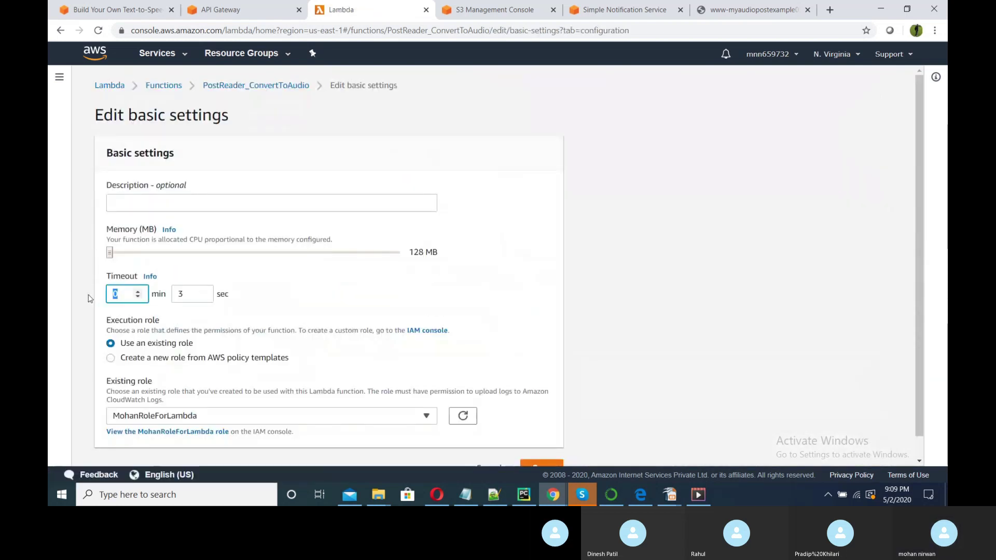
click(228, 286)
scroll(284, 312, down, 1)
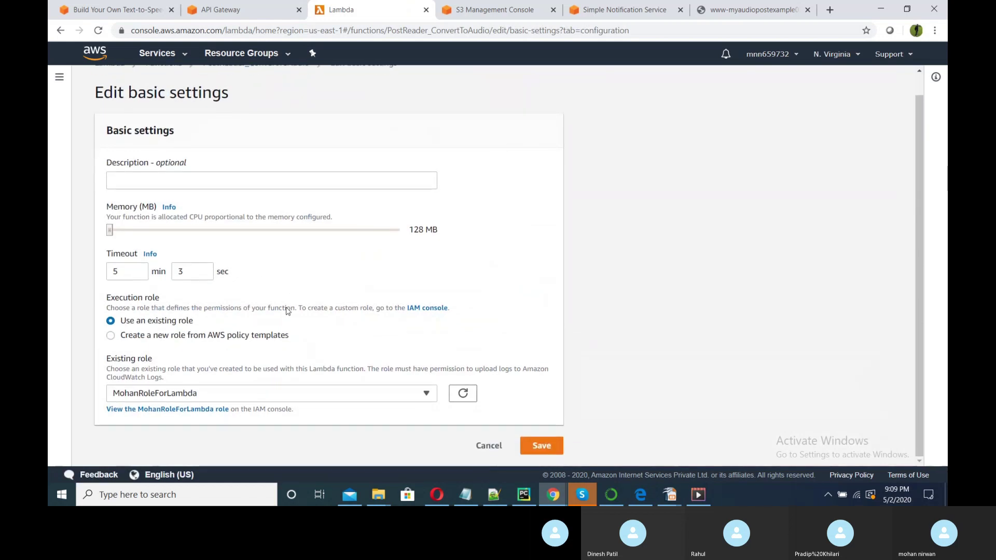
click(550, 437)
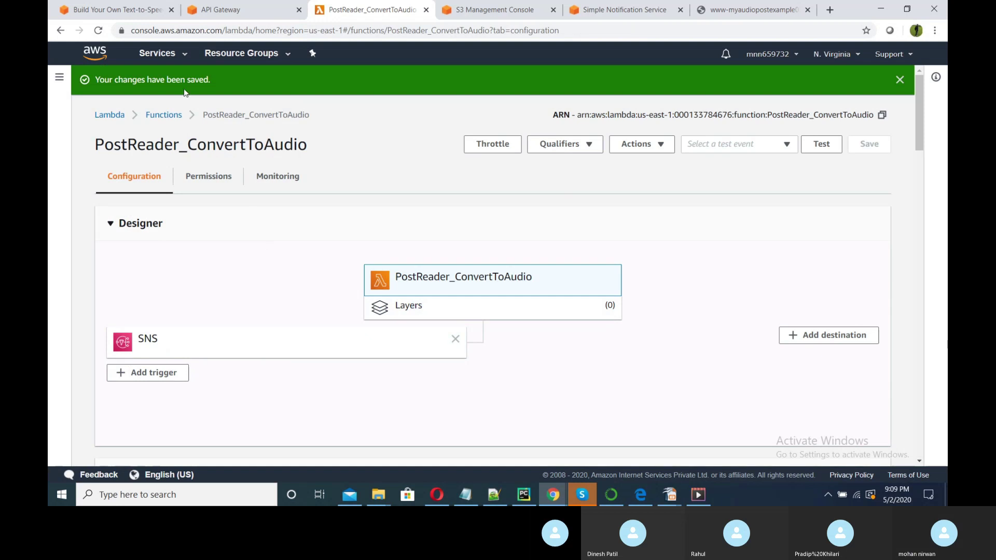
Review the Amazon Polly tutorial from API deployment through S3 website hosting, the bucket policy, website testing and the conclusion.
click(119, 10)
click(116, 295)
scroll(155, 281, up, 6)
scroll(202, 319, up, 10)
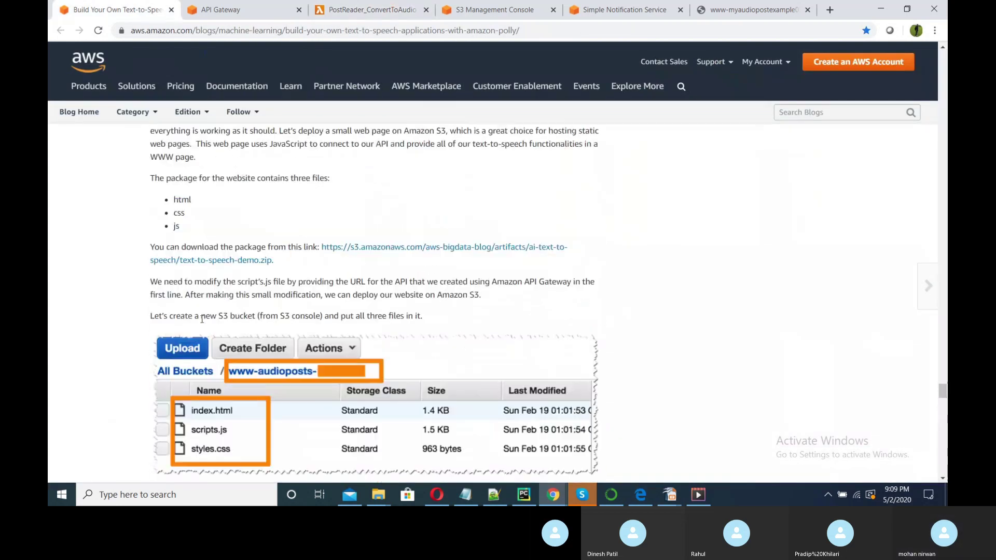
scroll(203, 320, up, 7)
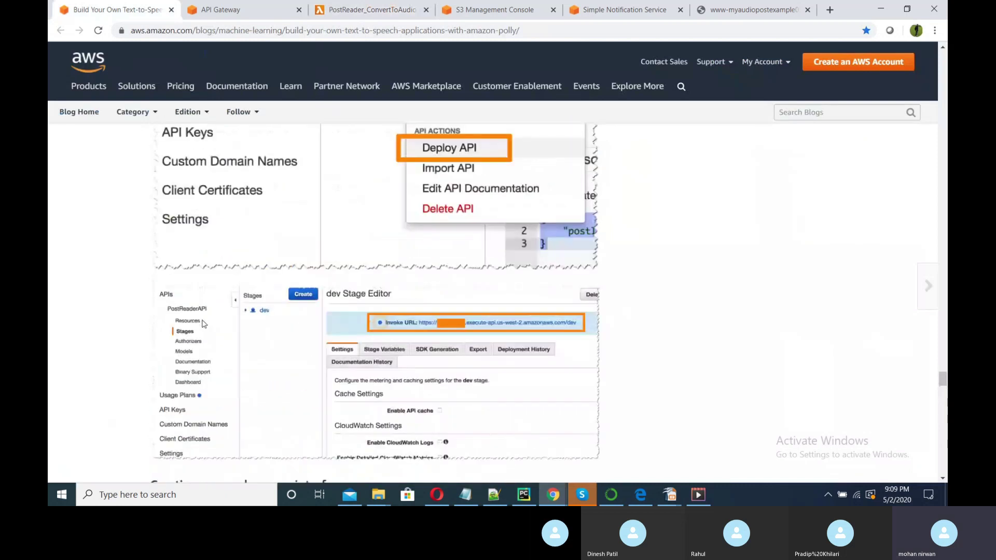
scroll(204, 324, down, 10)
scroll(204, 324, down, 6)
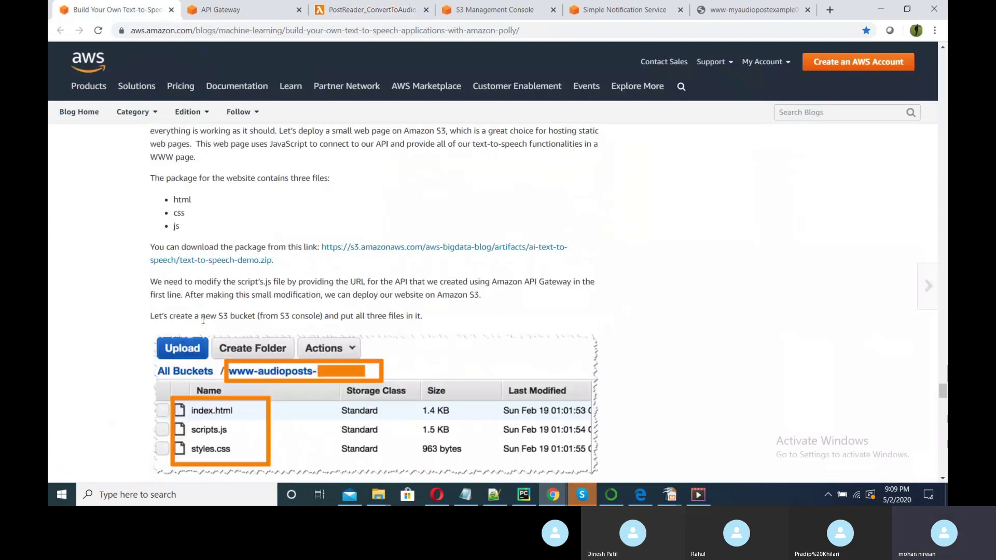
scroll(300, 244, down, 2)
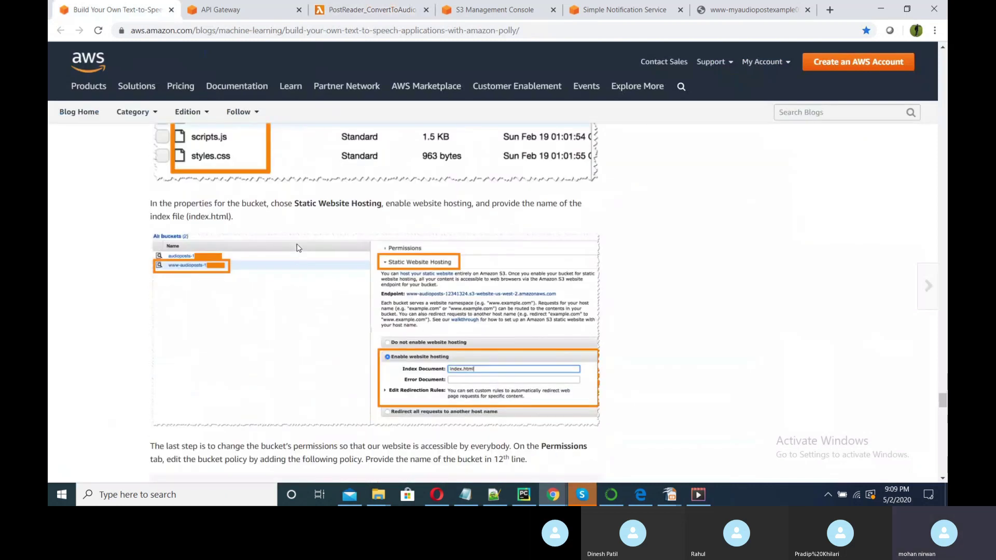
scroll(403, 282, down, 2)
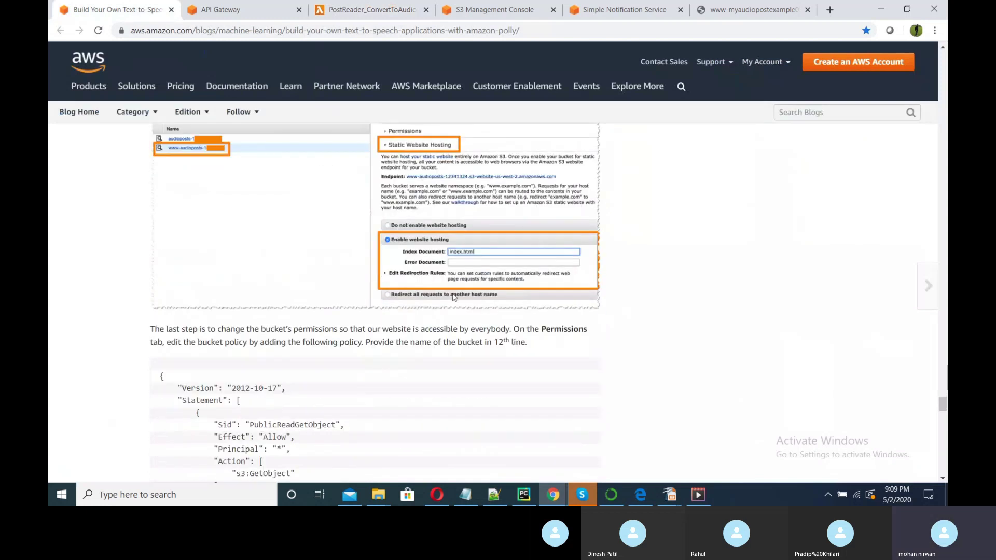
scroll(468, 258, down, 2)
scroll(457, 270, down, 8)
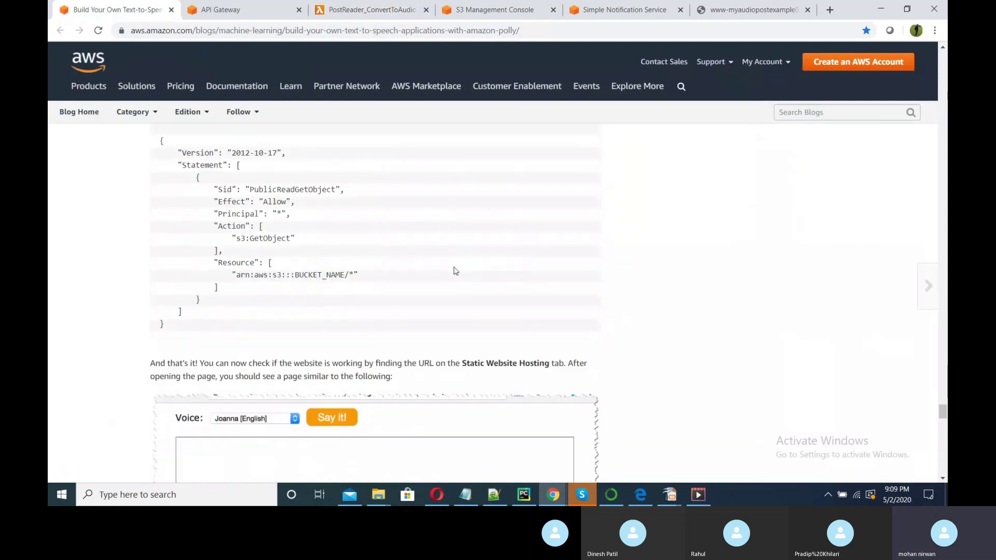
scroll(441, 269, down, 8)
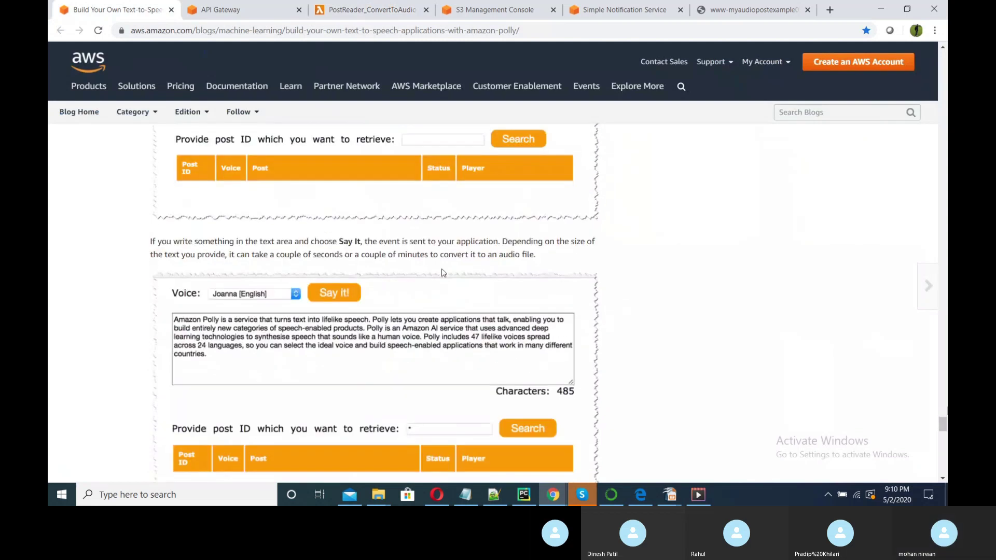
scroll(443, 273, down, 6)
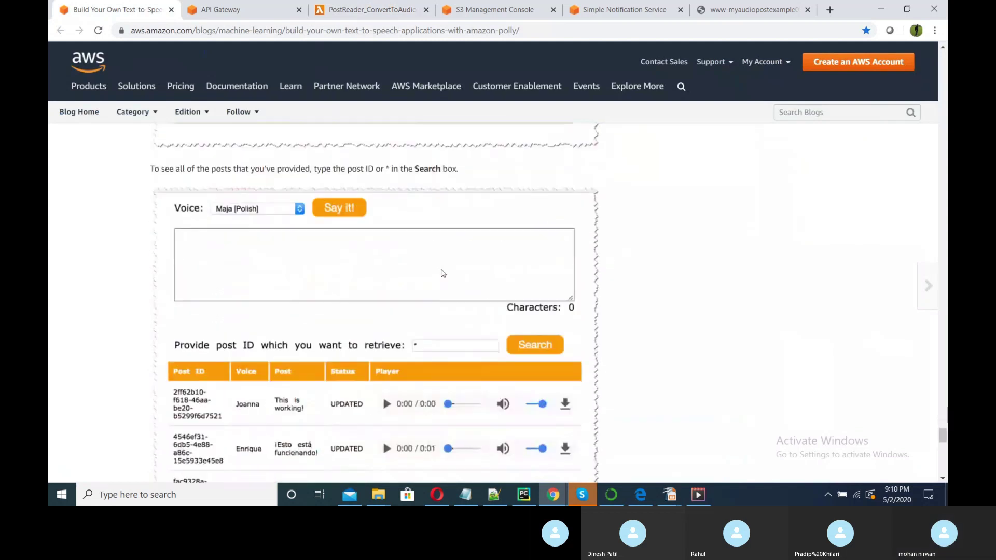
scroll(442, 273, down, 4)
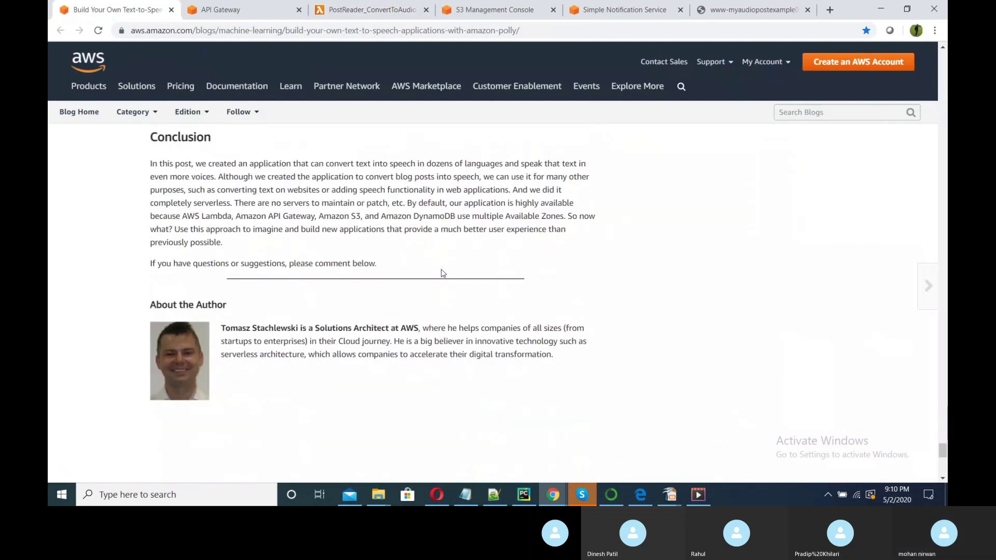
scroll(440, 273, up, 11)
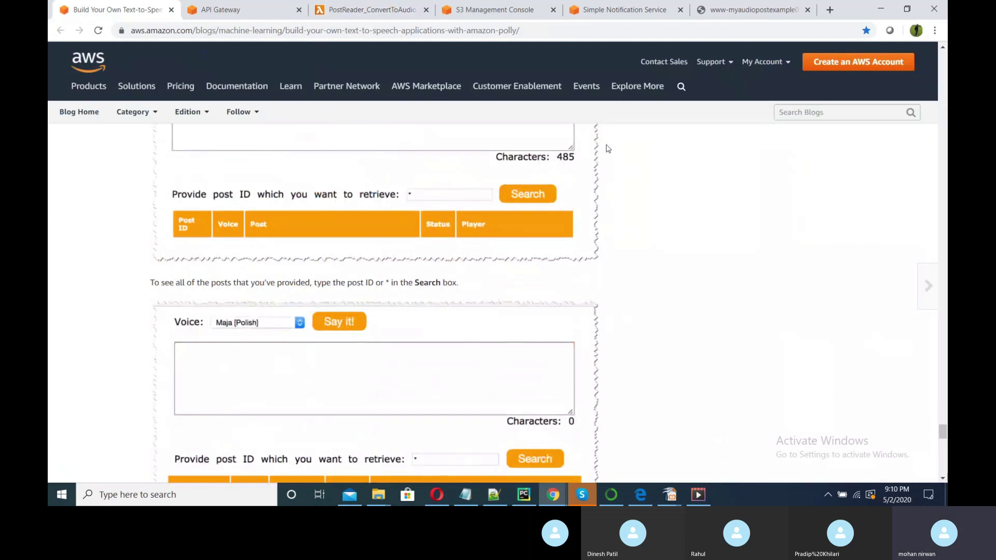
Reload the S3-hosted text-to-speech page, enter "Hi there" as the post text and submit it for speech conversion.
click(752, 10)
click(97, 30)
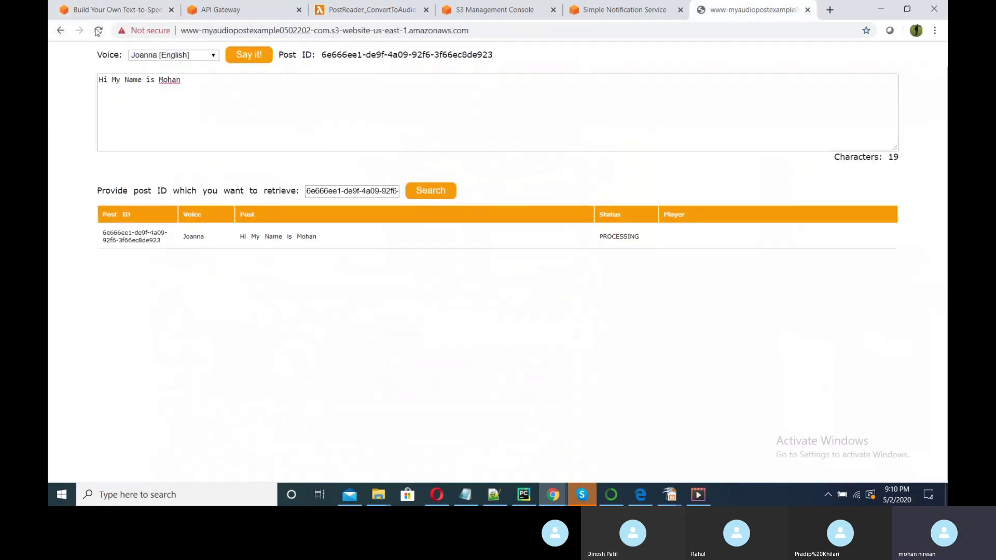
click(210, 78)
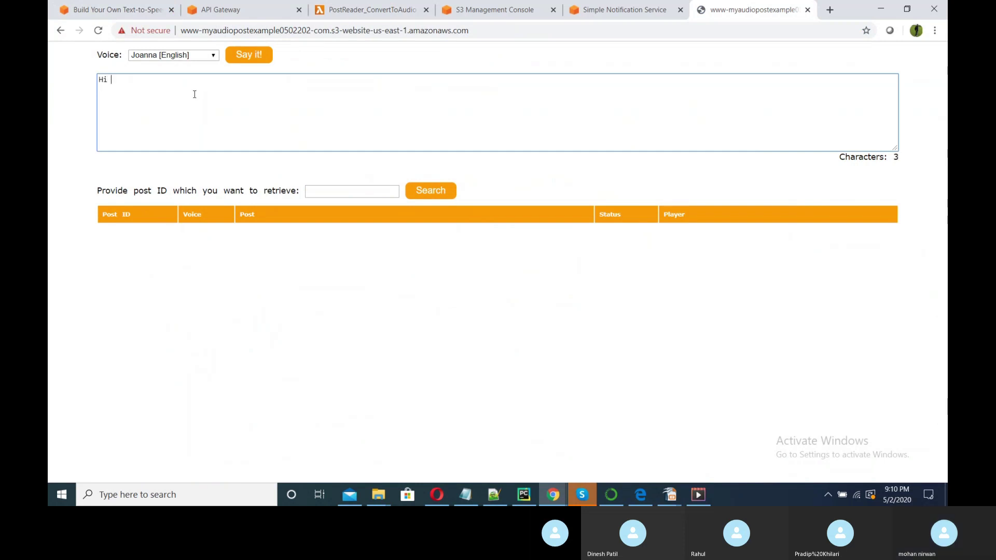
text(Hi thr)
key(BackSpace)
key(BackSpace)
key(BackSpace)
click(244, 62)
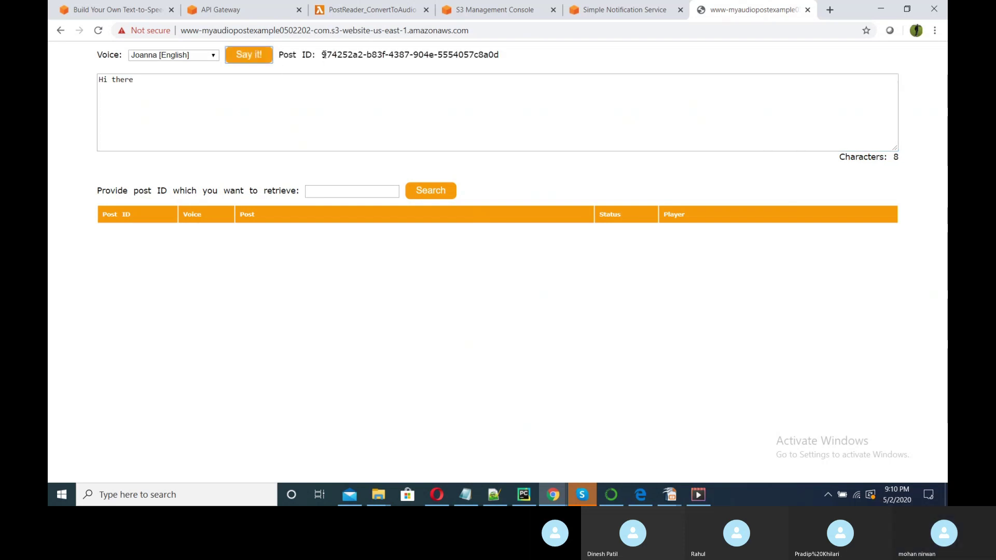
Copy the "Hi there" post's ID into the retrieval field, search for that post and play its audio.
drag(323, 55, 499, 54)
key(ctrl+c)
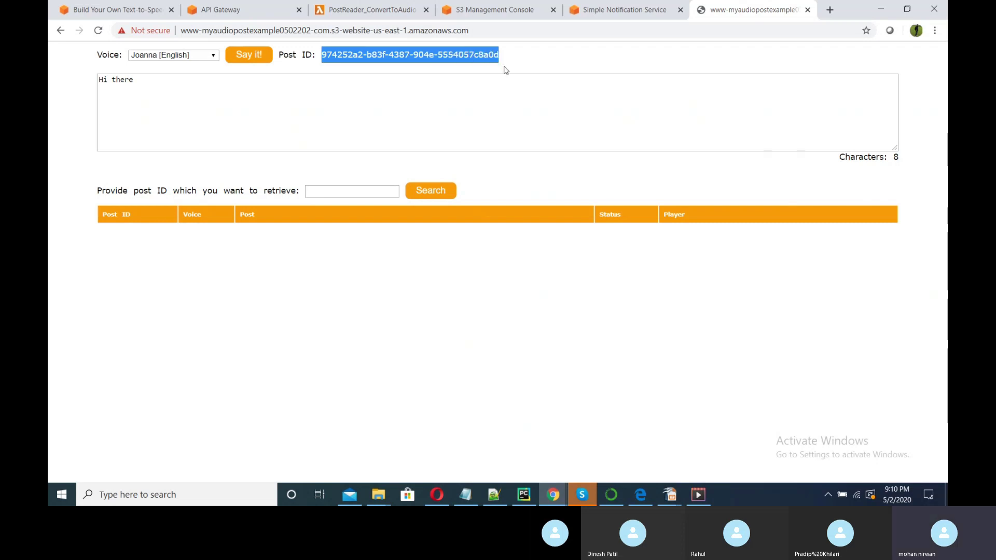
click(353, 192)
key(ctrl+v)
click(433, 191)
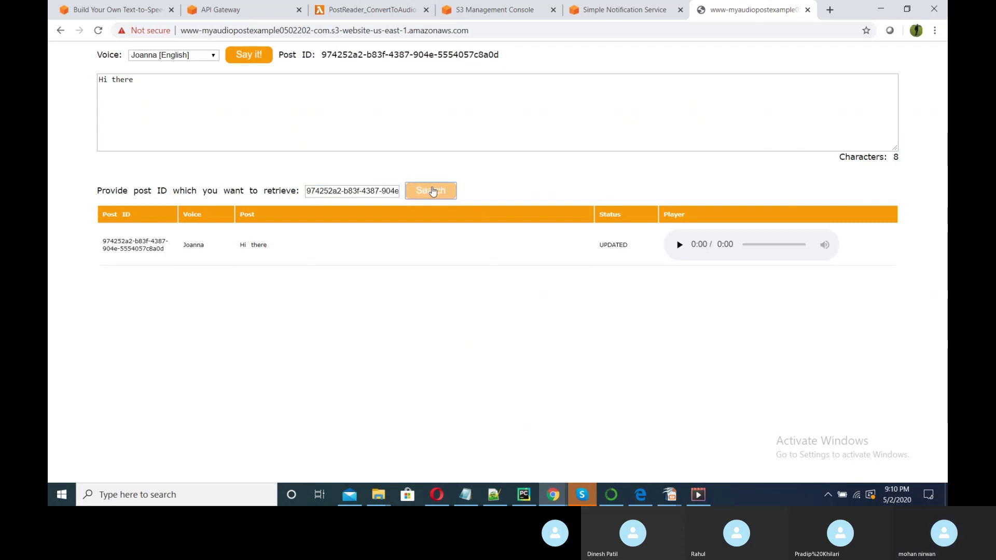
click(677, 246)
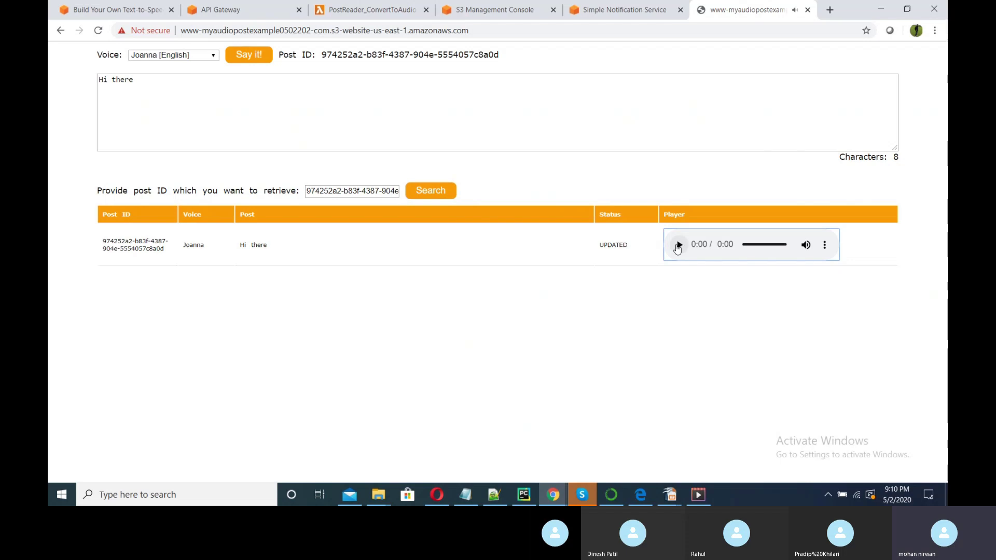